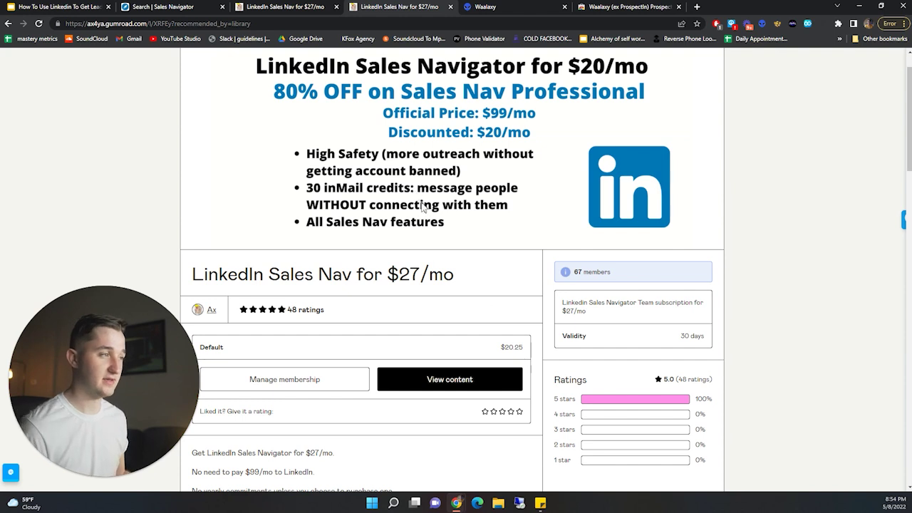
- Return to the LinkedIn leads presentation and show slide 6, Profile Set Up
left_click(64, 6)
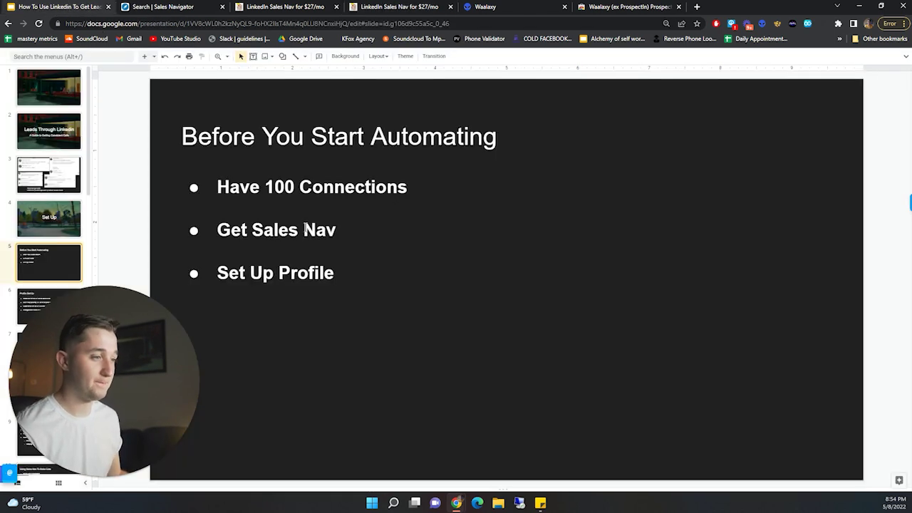
mouse_move(140, 380)
left_mouse_down()
mouse_move(163, 399)
mouse_move(155, 389)
left_mouse_up()
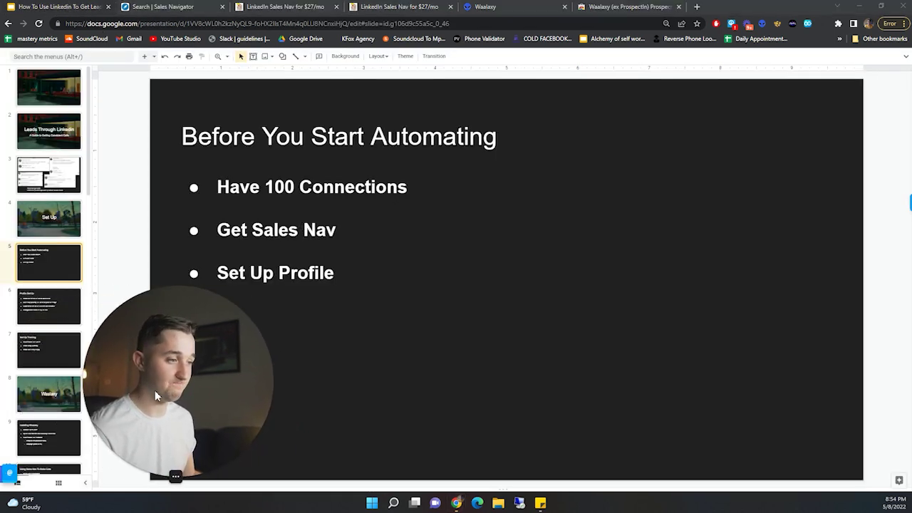
scroll(53, 213, "down", 2)
left_click(49, 233)
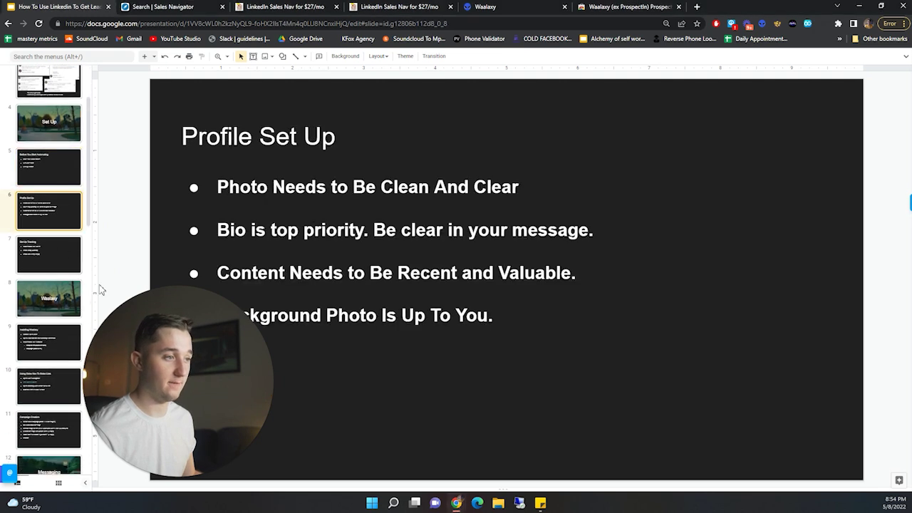
left_click_drag(134, 354, 61, 363)
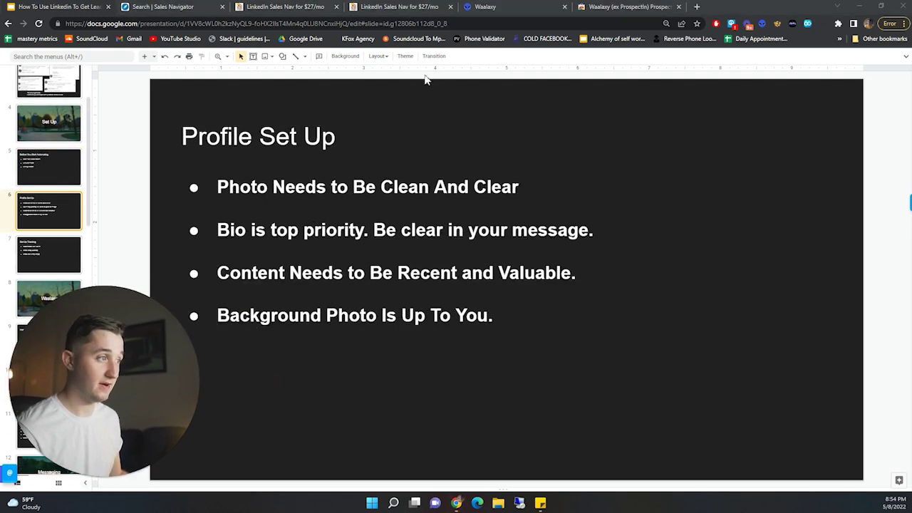
left_click(697, 7)
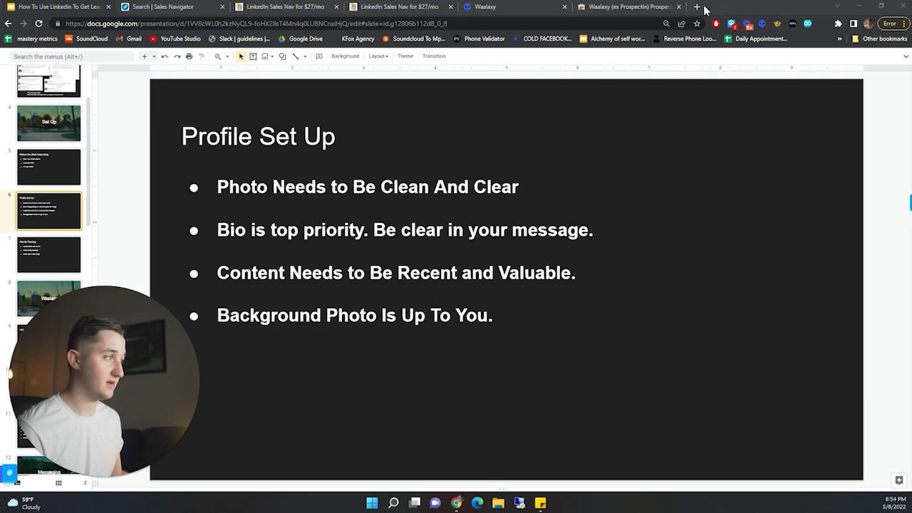
- Load LinkedIn, open your own profile and highlight its headline about booking 40 calls monthly
type("linked")
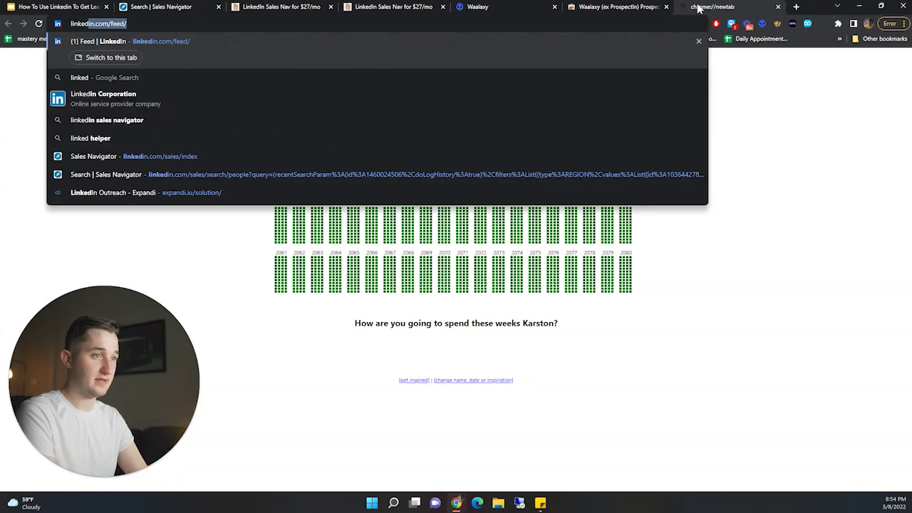
key("Return")
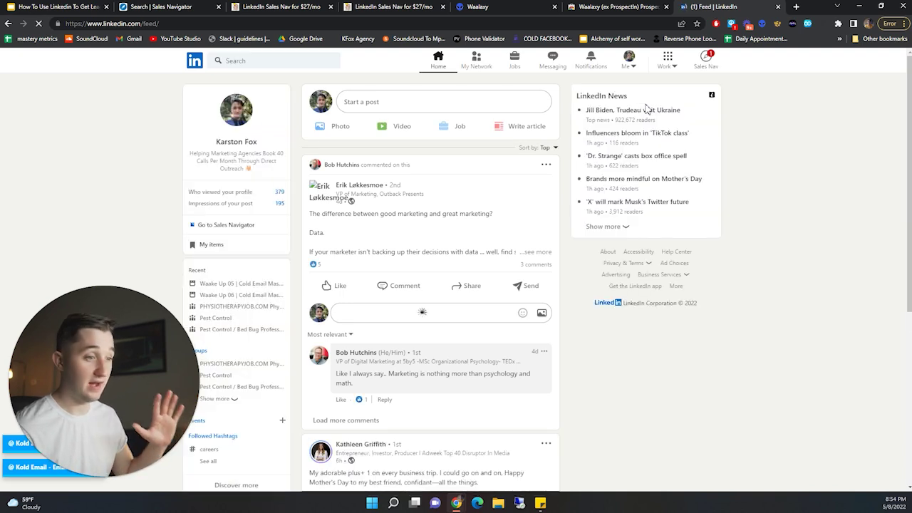
left_click(238, 142)
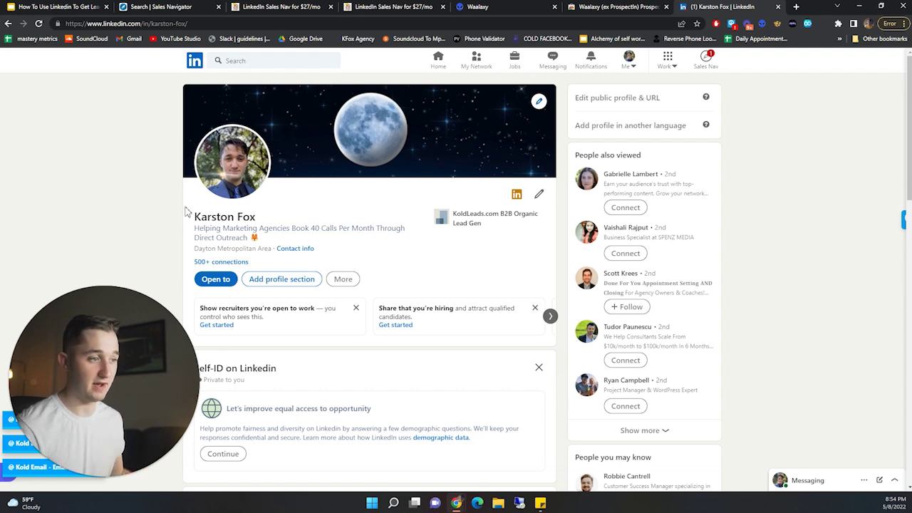
left_click_drag(261, 241, 195, 223)
left_click(122, 216)
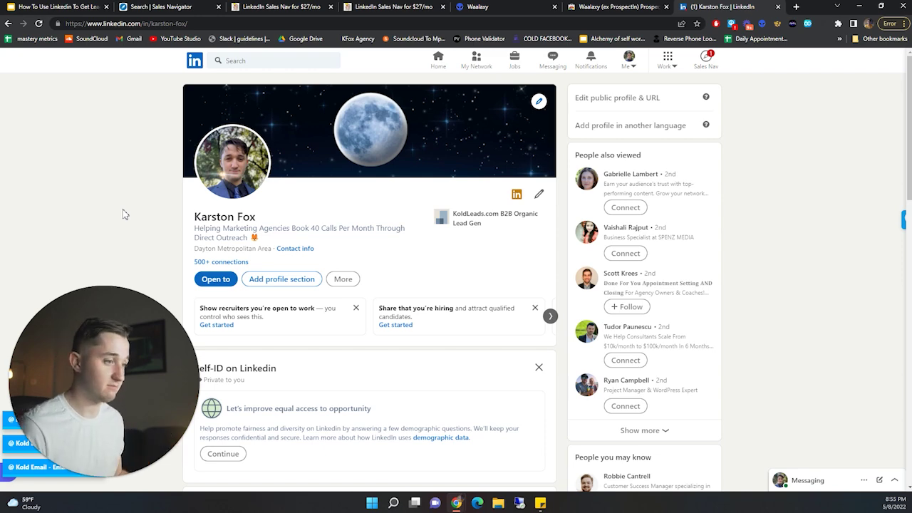
scroll(260, 220, "down", 1)
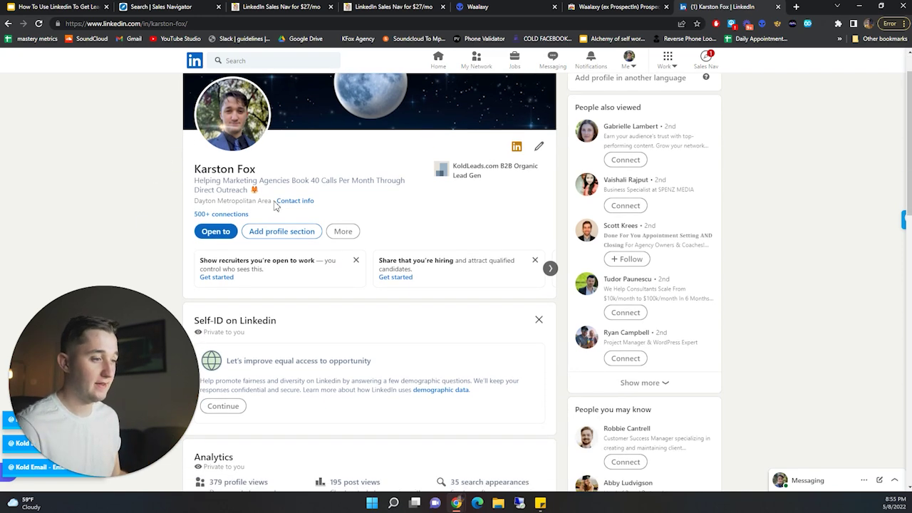
scroll(275, 206, "down", 1)
scroll(278, 210, "up", 2)
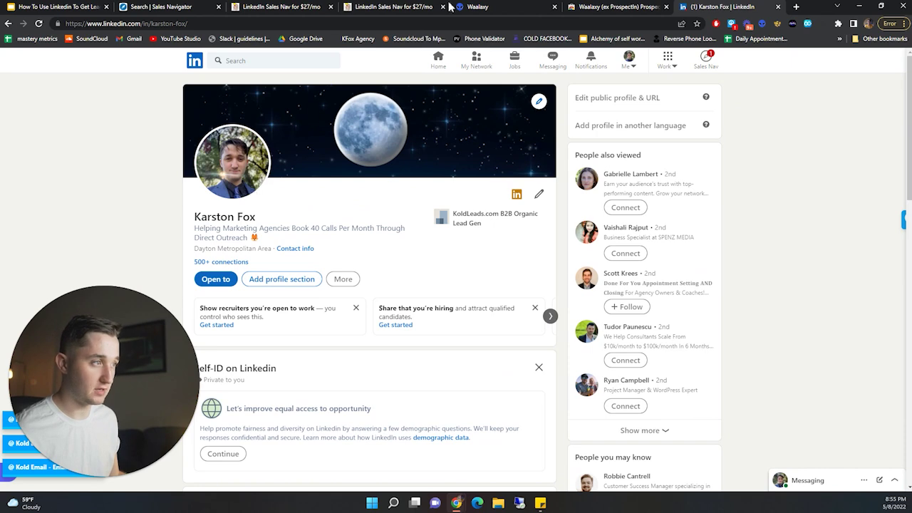
- Select the whole LinkedIn profile headline, then return to the Profile Set Up slide
left_click(74, 5)
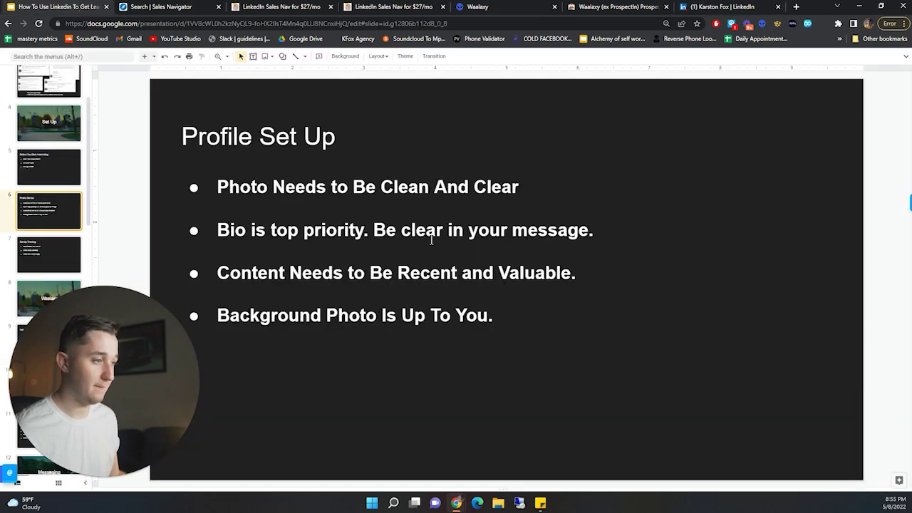
left_click(726, 8)
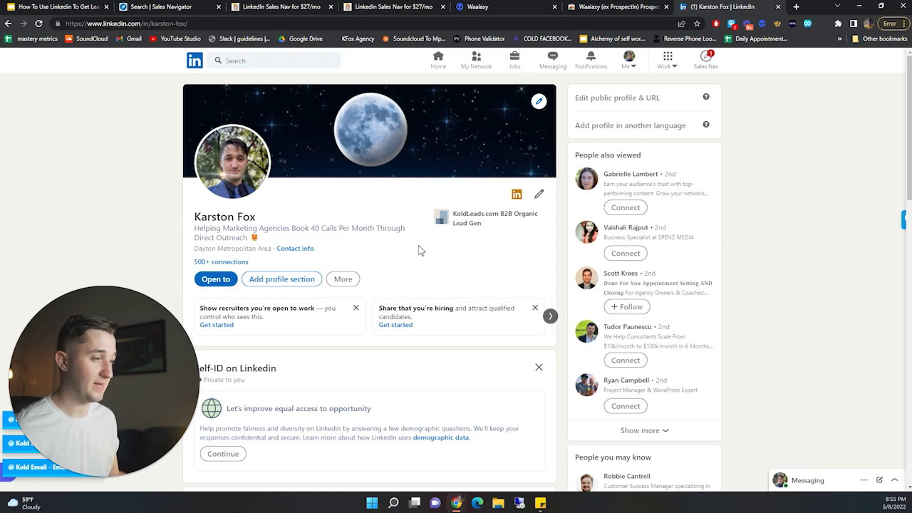
left_click_drag(262, 243, 197, 228)
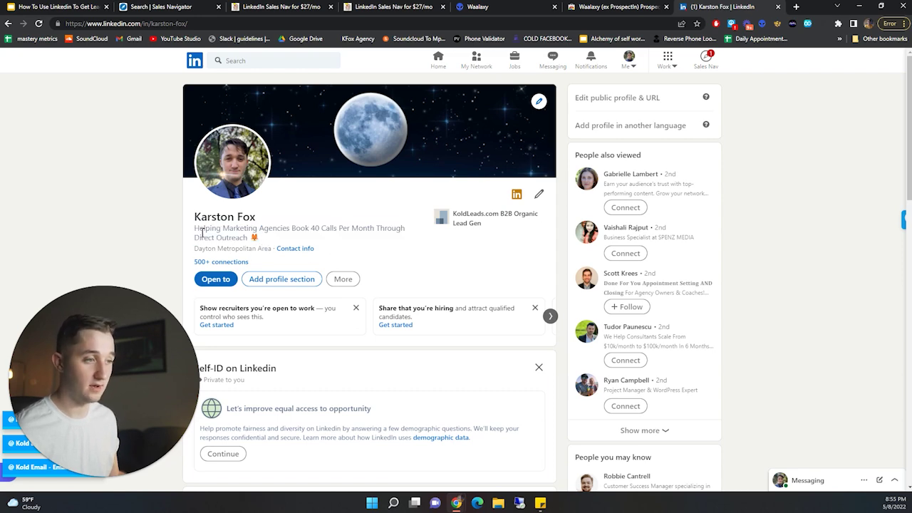
triple_click(202, 231)
left_click(53, 126)
left_click(60, 5)
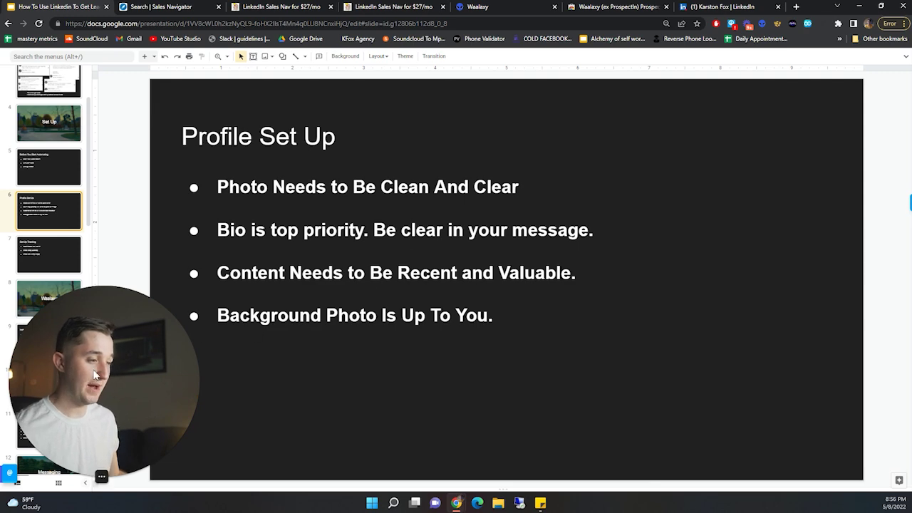
left_click(721, 7)
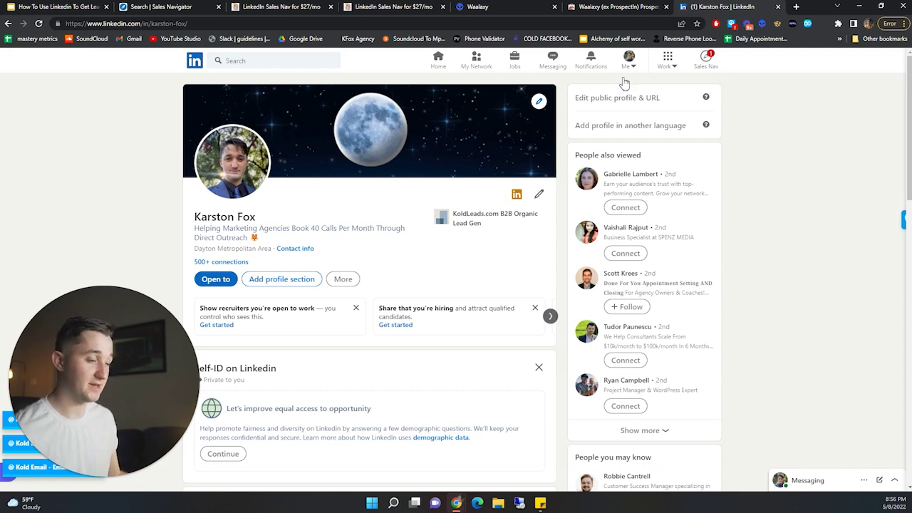
mouse_move(271, 248)
left_mouse_down()
mouse_move(199, 239)
mouse_move(195, 228)
mouse_move(275, 229)
mouse_move(271, 240)
left_mouse_up()
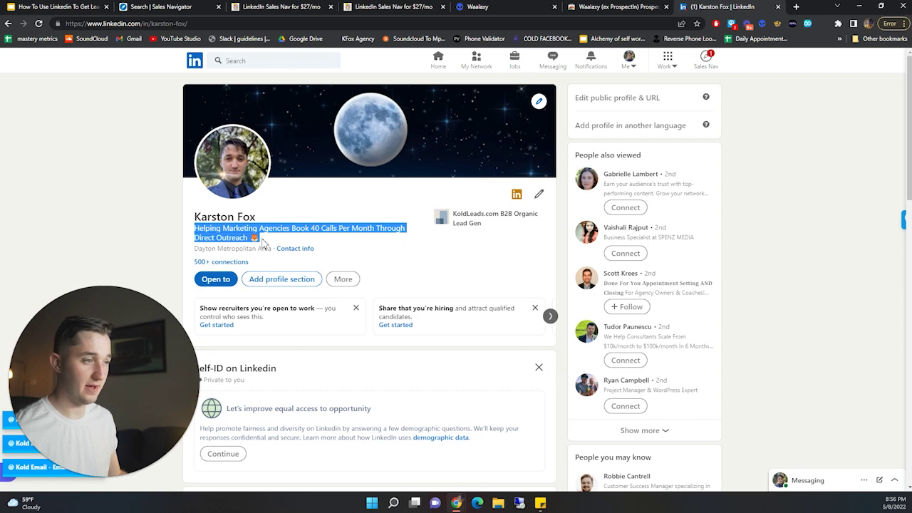
left_click(262, 243)
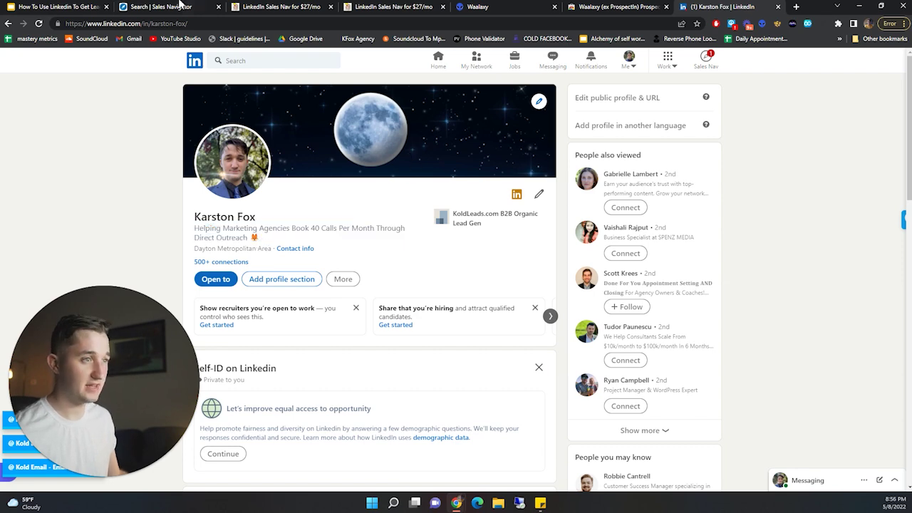
left_click(77, 7)
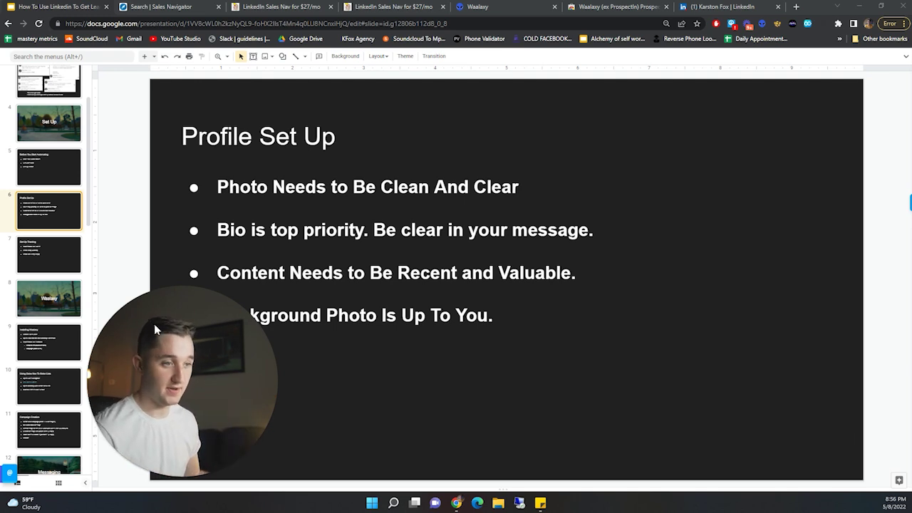
- Show slide 7, Set Up Tracking, in the presentation
scroll(72, 214, "down", 1)
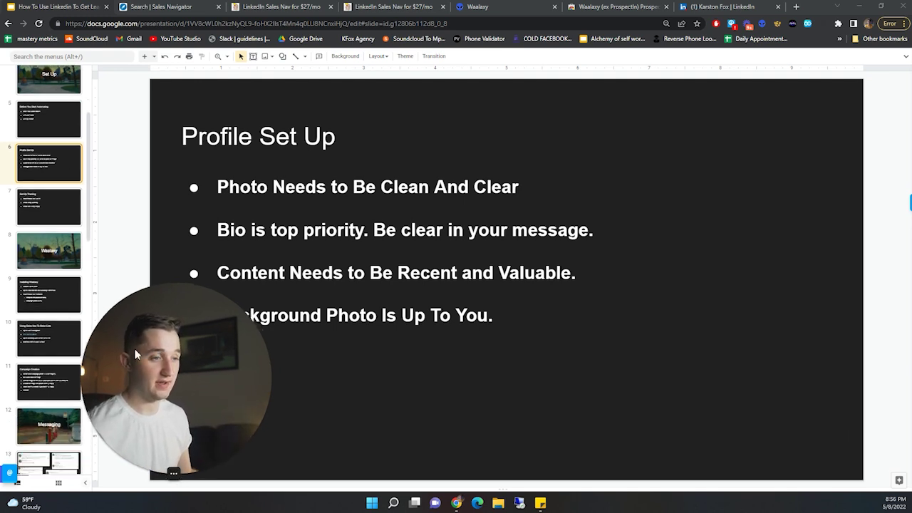
scroll(56, 178, "down", 1)
left_click(40, 161)
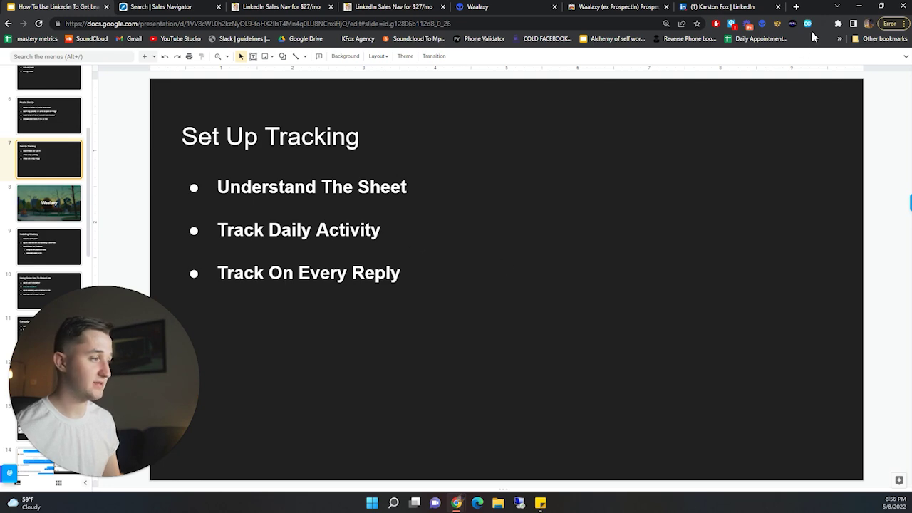
- Open the TEMPLATE - Reply Outreach Tracking sheet in a new tab
left_click(796, 7)
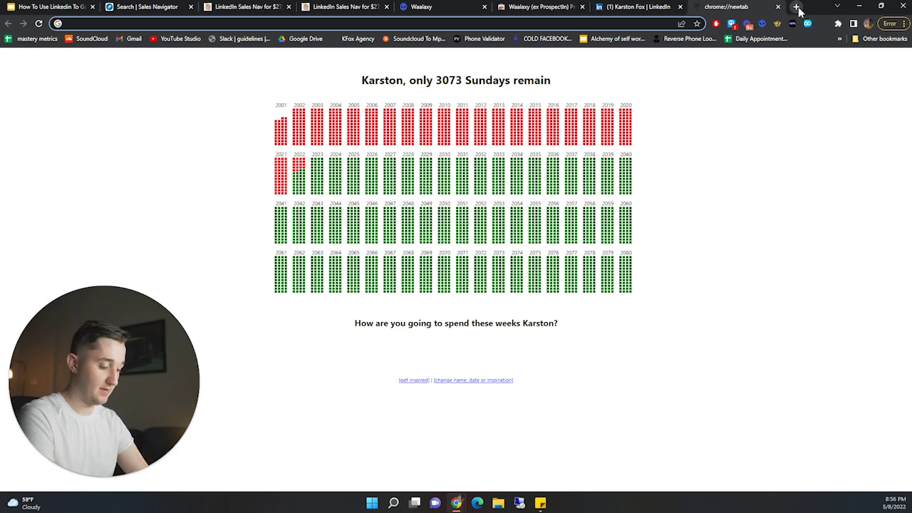
type("templat")
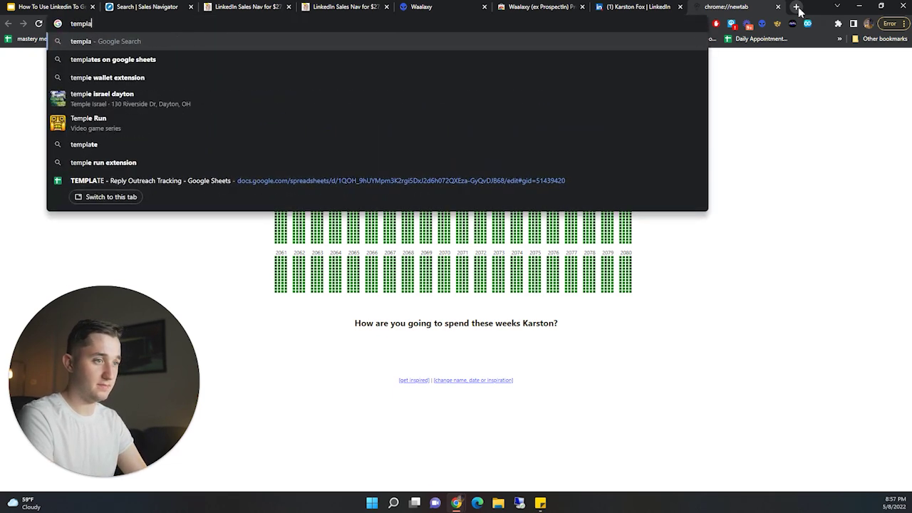
left_click(381, 187)
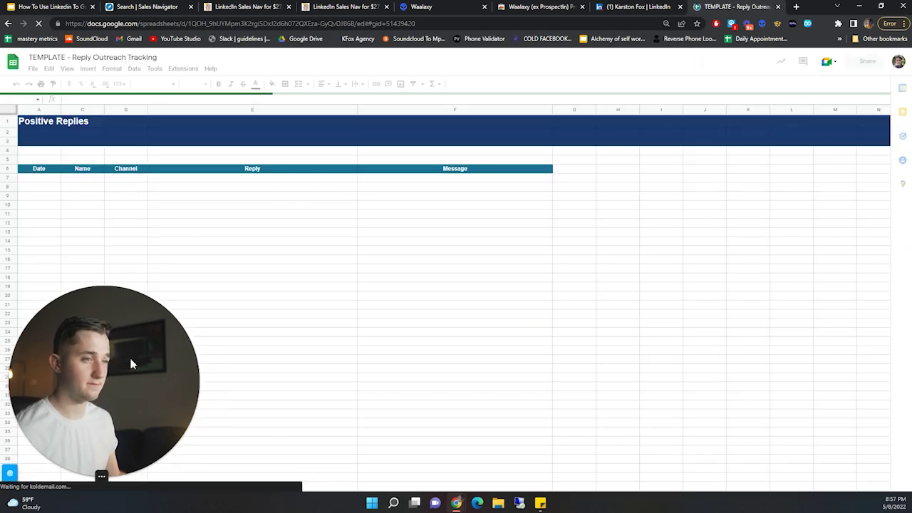
- Browse the outreach tracking sheets and close the Power Tools add-on panel
left_click_drag(128, 363, 133, 293)
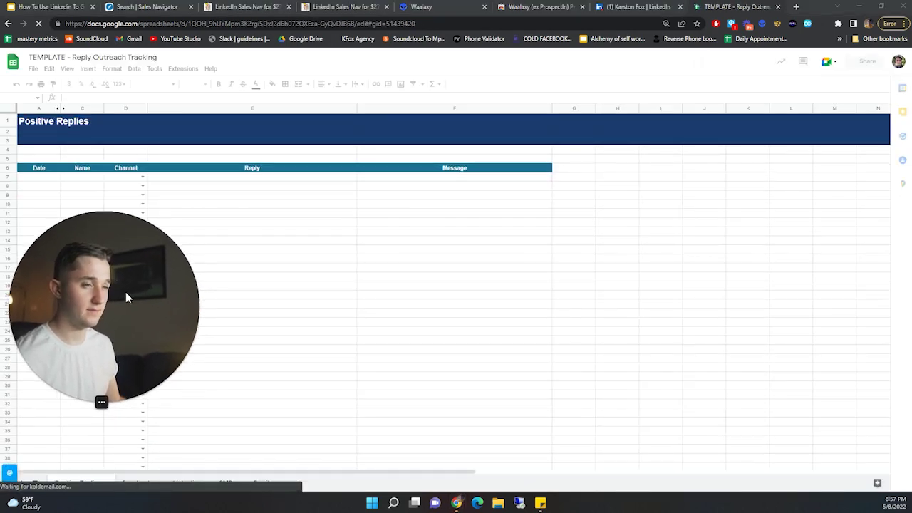
left_click(125, 420)
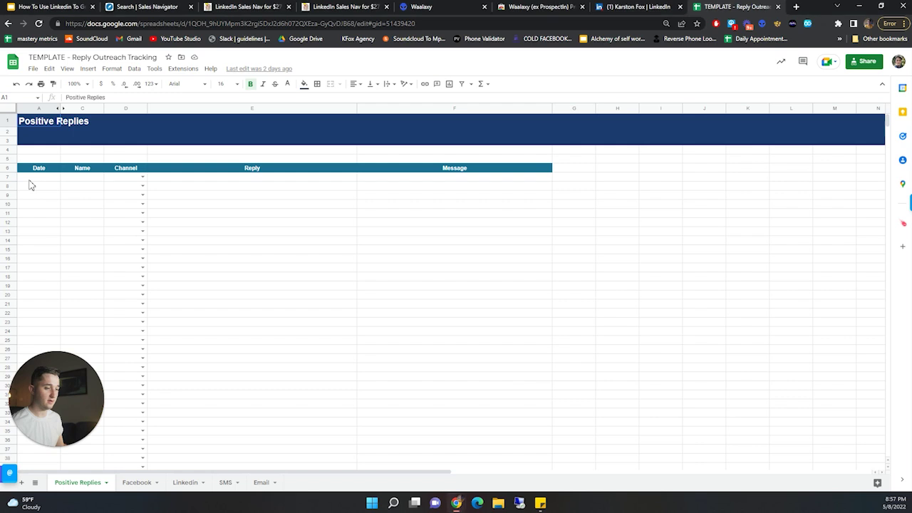
left_click_drag(32, 178, 454, 198)
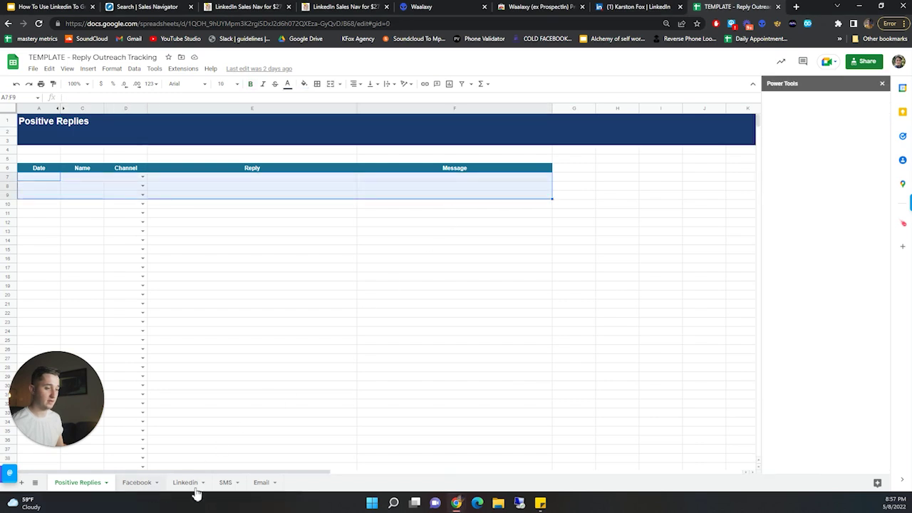
left_click(188, 484)
left_click(227, 483)
left_click(262, 483)
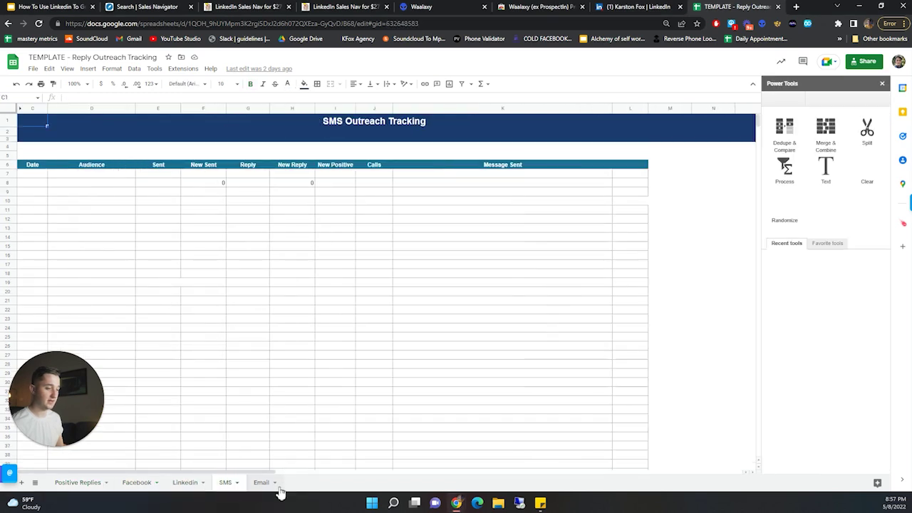
left_click(883, 84)
left_click(182, 484)
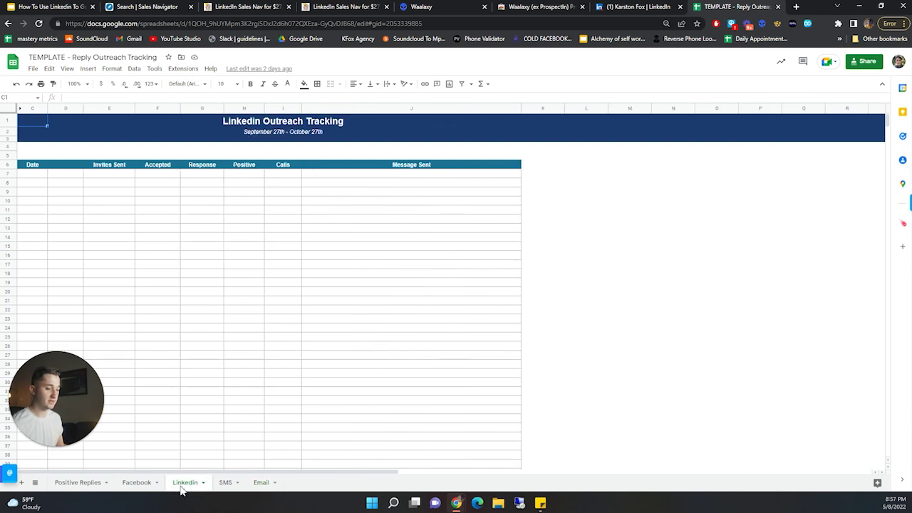
- On the Positive Replies sheet, set the first entry's Channel to Linkedin
left_click(75, 483)
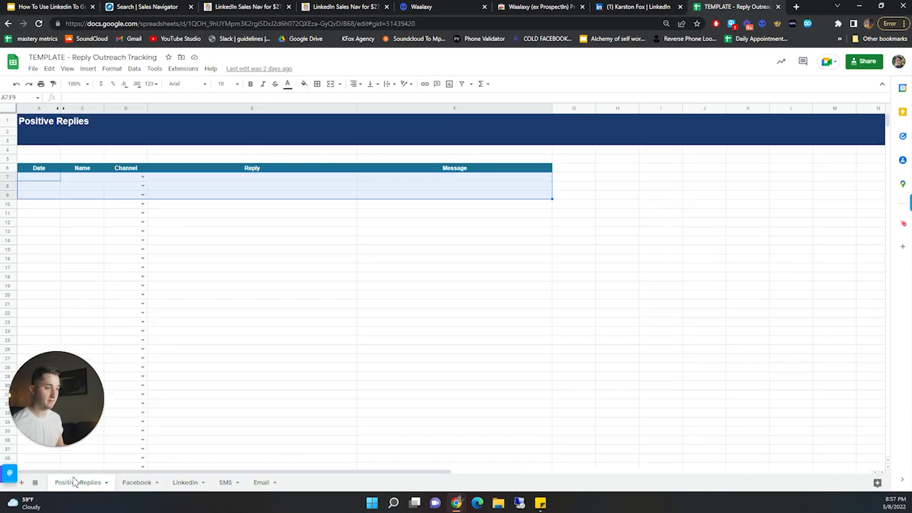
left_click_drag(39, 177, 468, 183)
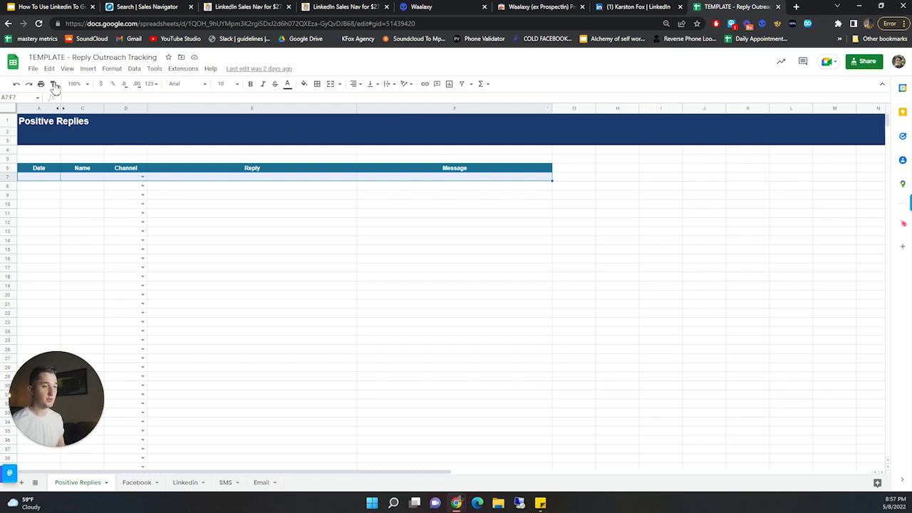
left_click(36, 178)
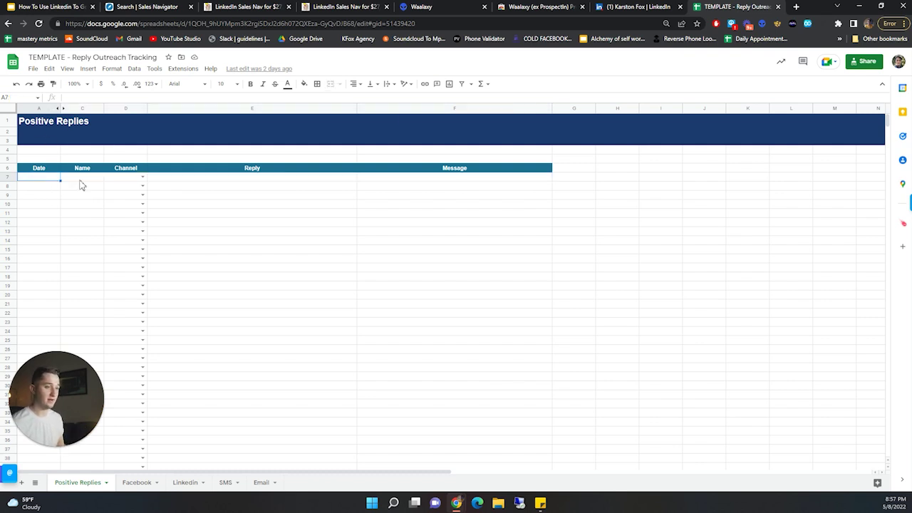
left_click(85, 178)
left_click(142, 177)
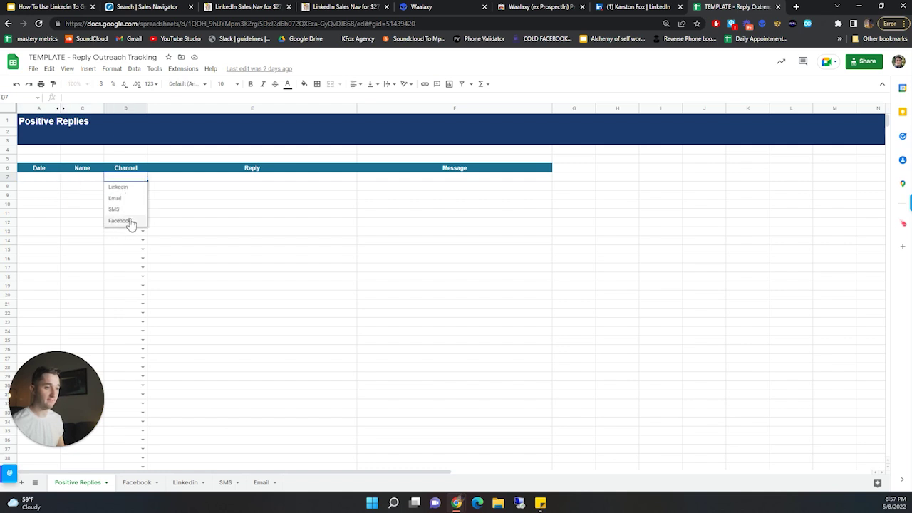
left_click(128, 186)
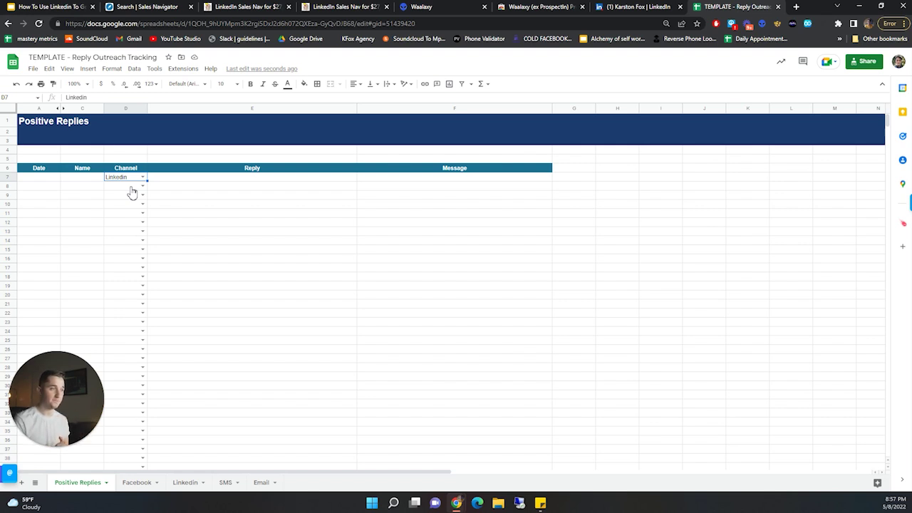
- Open the Appointment Log spreadsheet in a new tab
left_click(796, 7)
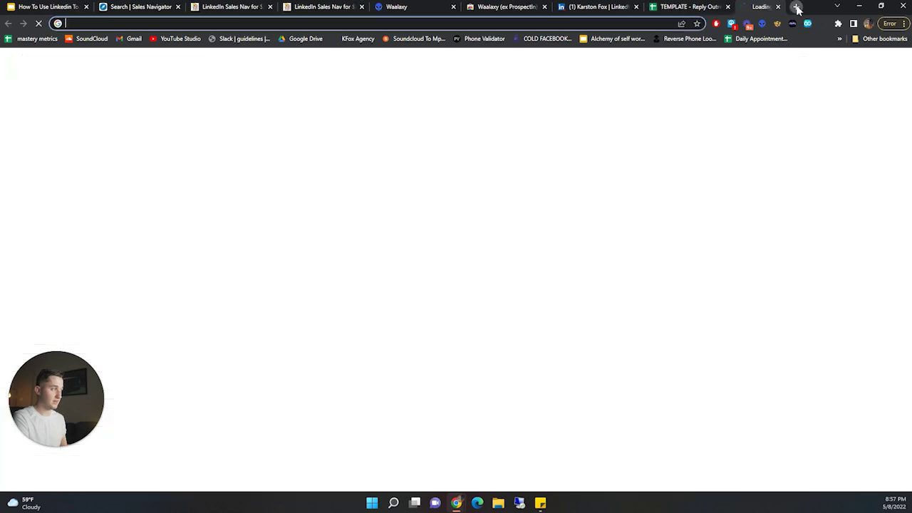
type("karston")
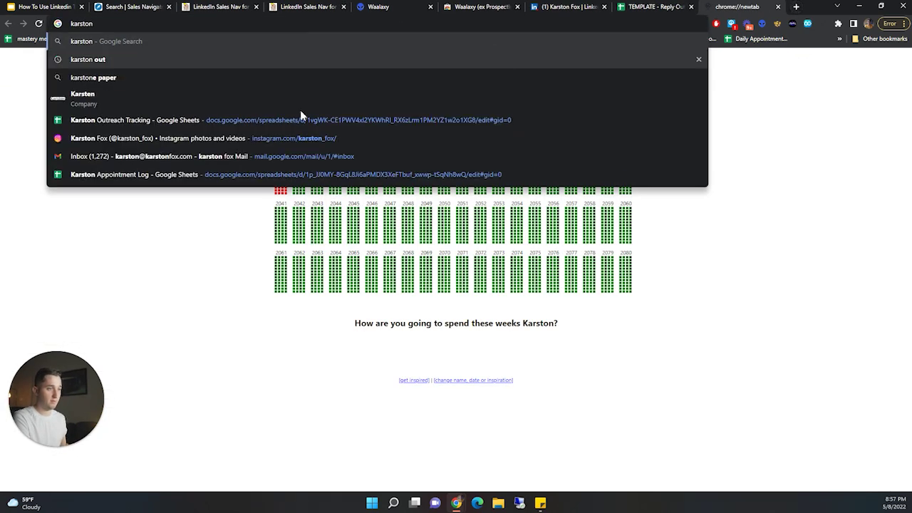
left_click(183, 177)
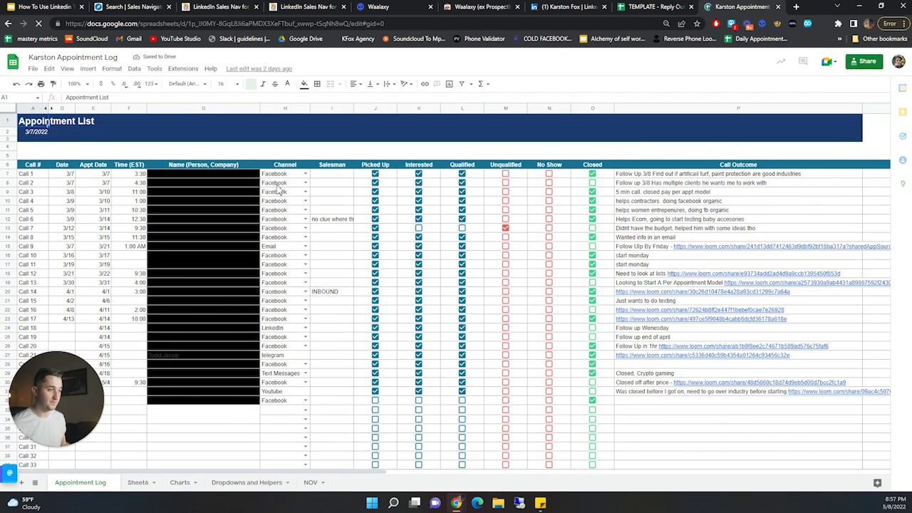
- Review the Channel column entries such as Email and Text Messages, then return to the template
left_click_drag(284, 166, 276, 441)
left_click_drag(283, 410, 285, 178)
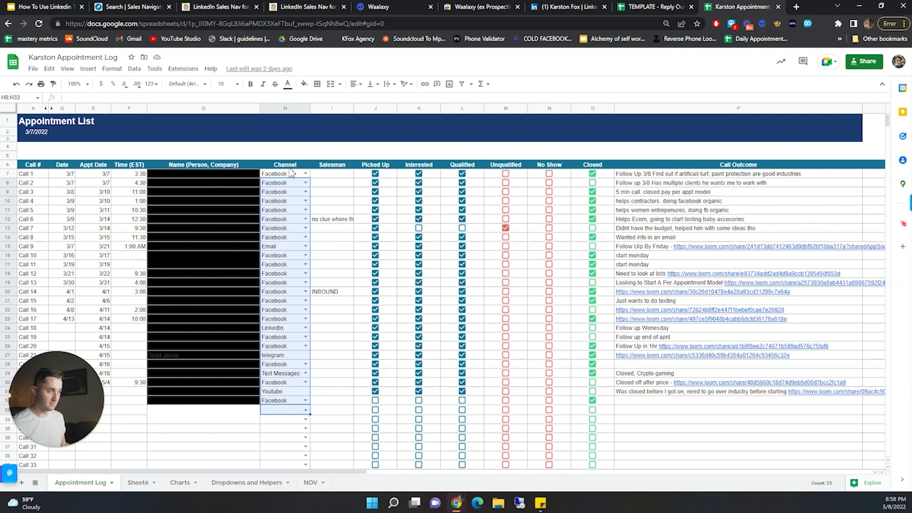
left_click_drag(290, 168, 288, 401)
left_click(284, 247)
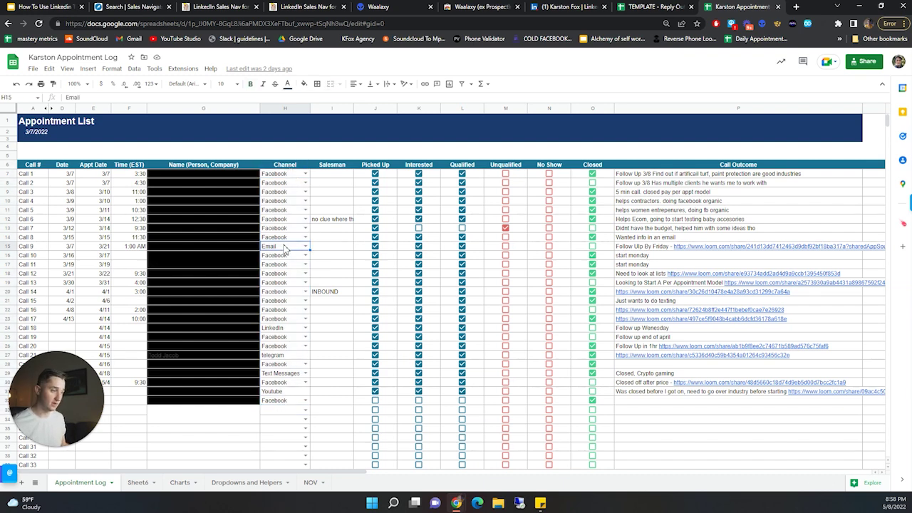
left_click(283, 378)
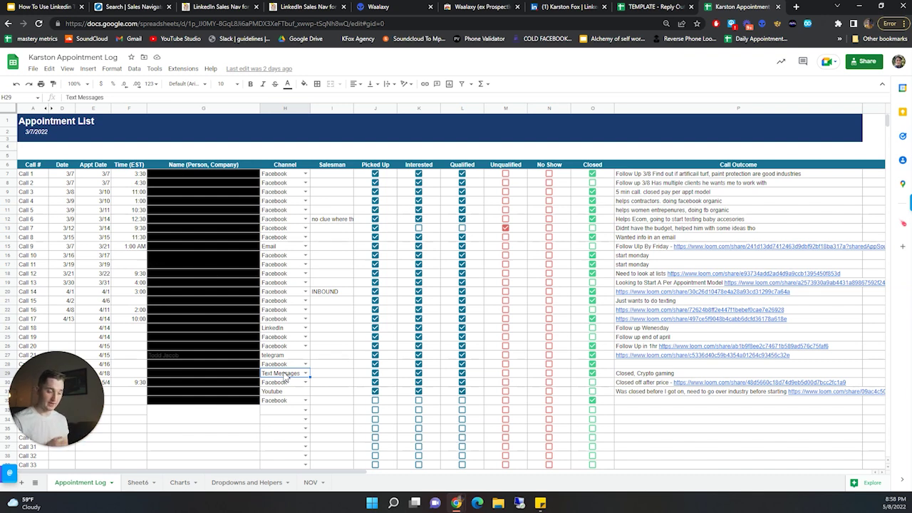
key("ctrl+shift+Tab")
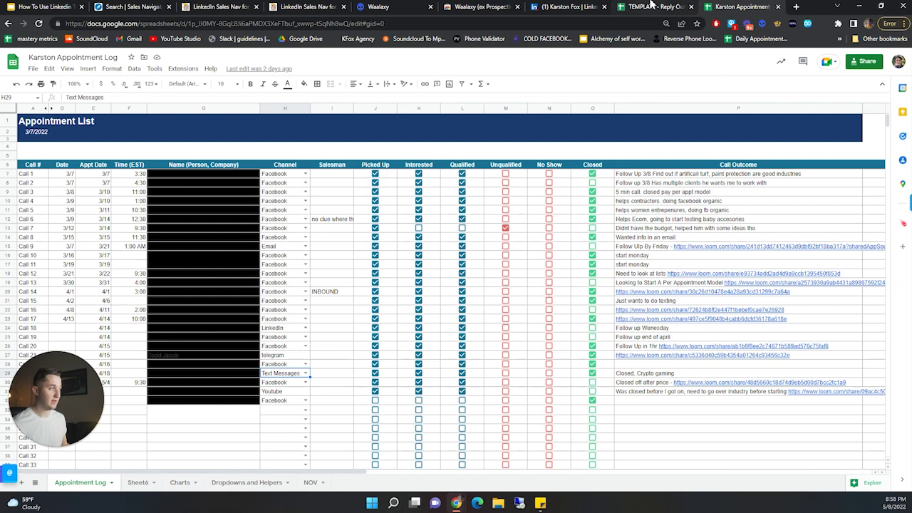
left_click(465, 178)
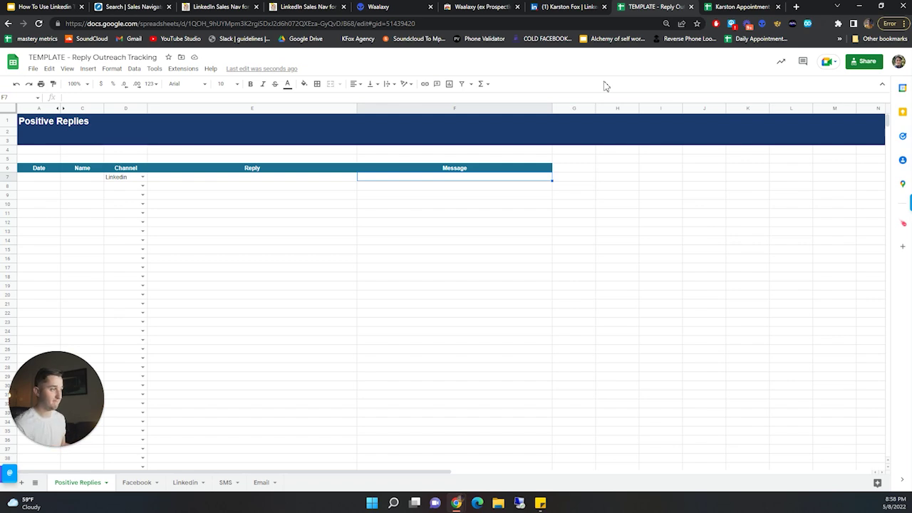
- Show the Linkedin Outreach Tracking sheet of the reply tracking spreadsheet
left_click(55, 5)
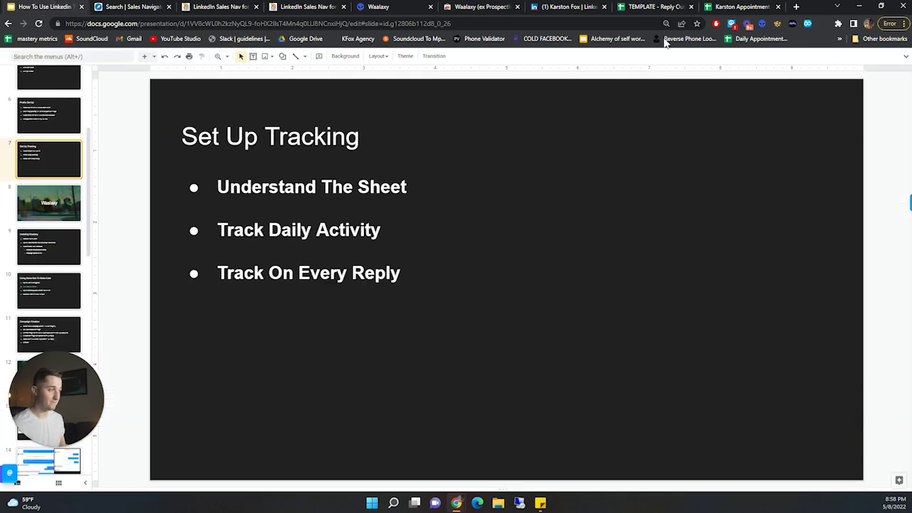
left_click(654, 6)
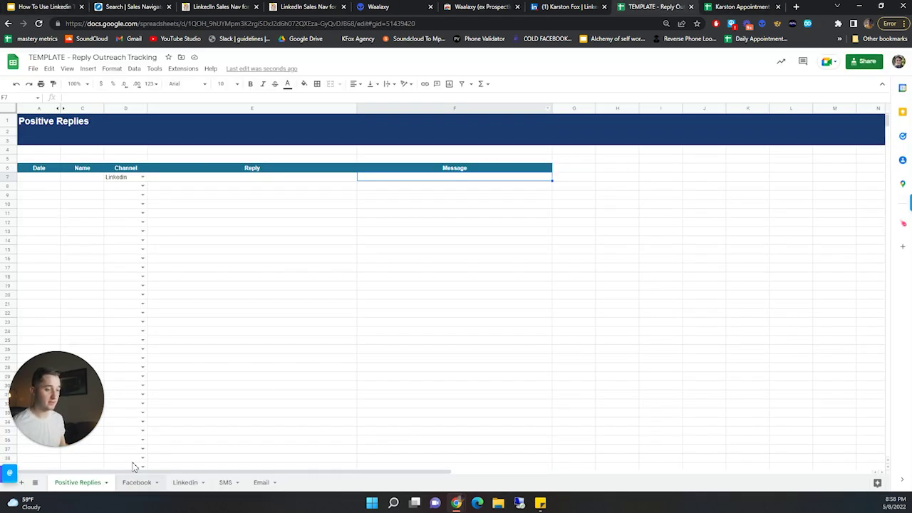
left_click(185, 482)
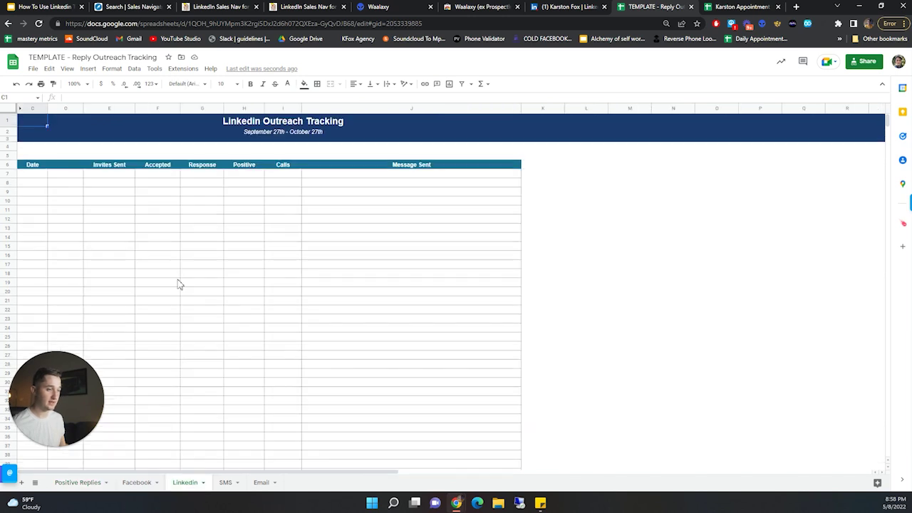
left_click(29, 176)
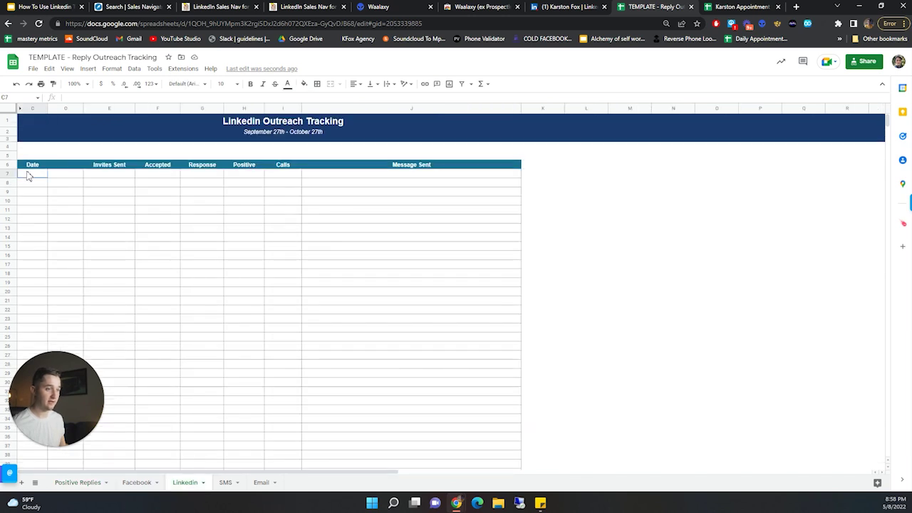
- Walk through row 7's columns from Date to Message Sent, then return to the presentation
left_click(119, 181)
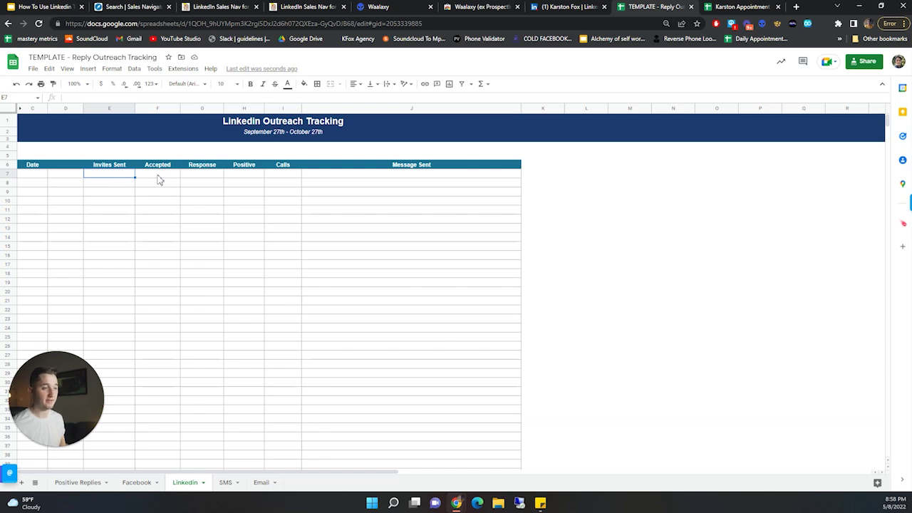
key("Right")
key("Right")
key("Right")
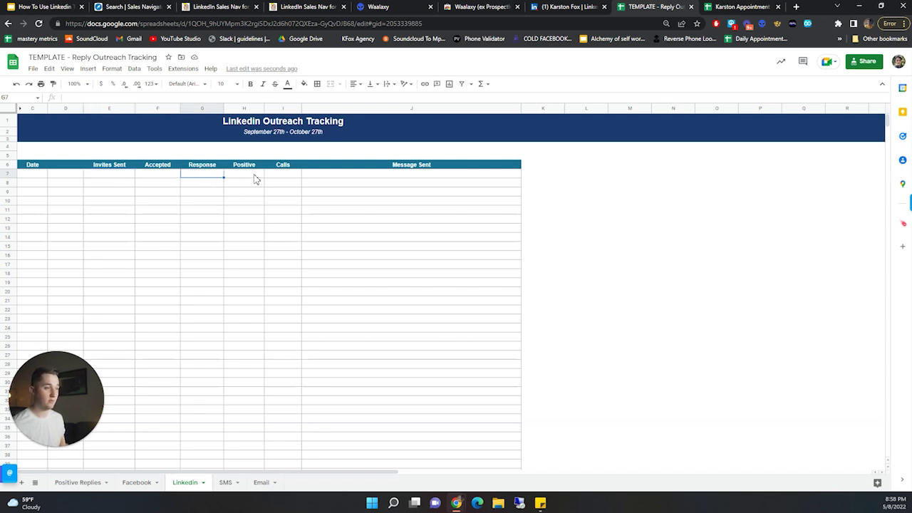
key("Right")
key("Right")
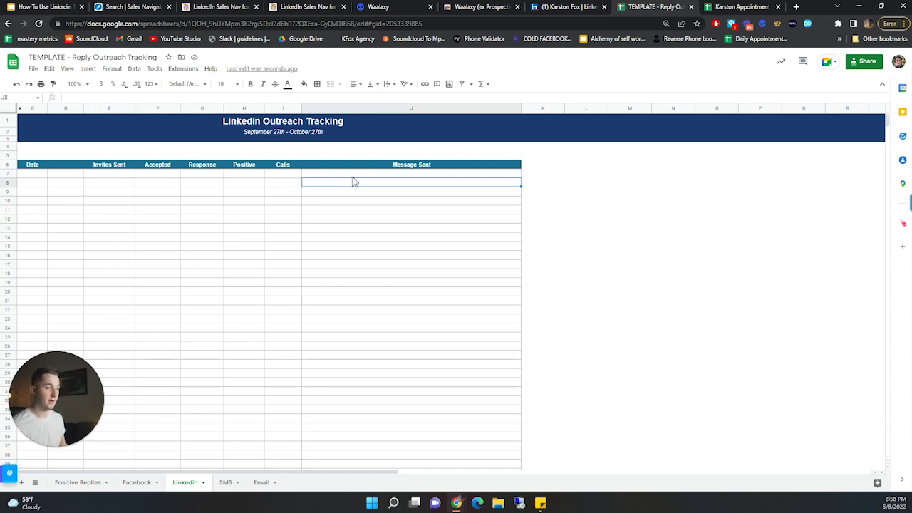
key("shift+Left")
key("shift+Left")
left_click(43, 175, "shift")
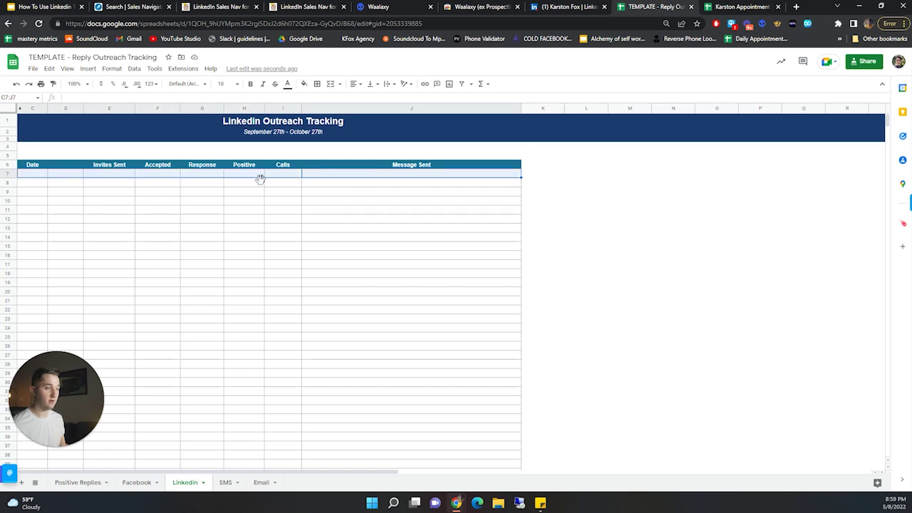
left_click(365, 177)
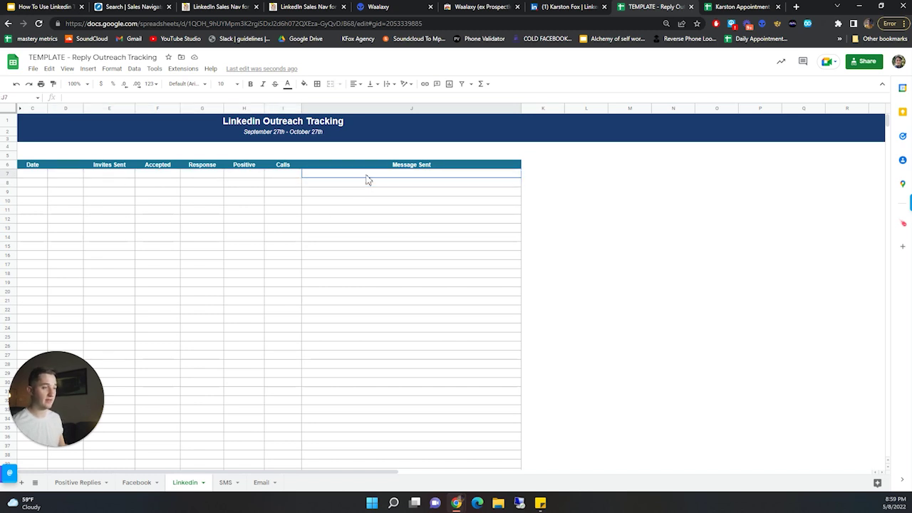
left_click(95, 176, "shift")
left_click(32, 175)
key("shift+Right")
key("shift+Right")
key("shift+Right")
key("shift+Right")
key("shift+Right")
key("shift+Right")
left_click(102, 193)
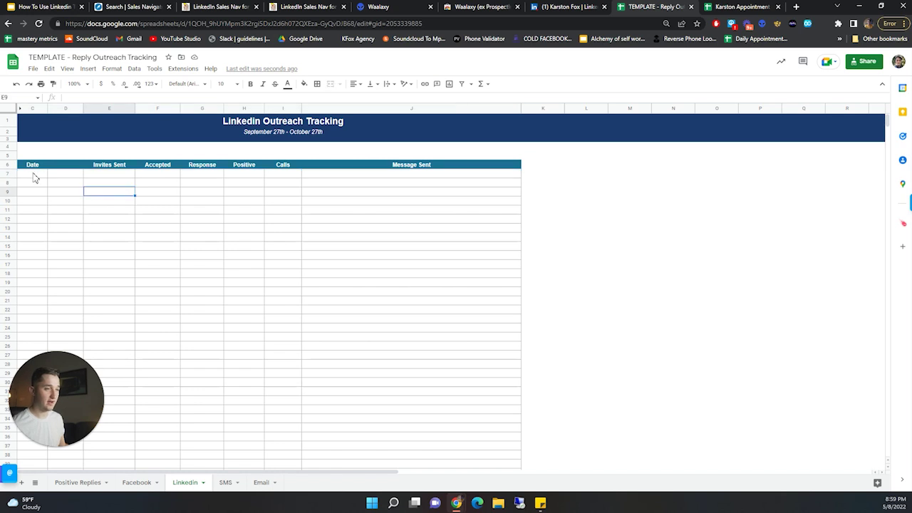
left_click(35, 177)
key("shift+Right")
key("shift+Right")
key("shift+Right")
key("shift+Right")
key("shift+Right")
key("shift+Right")
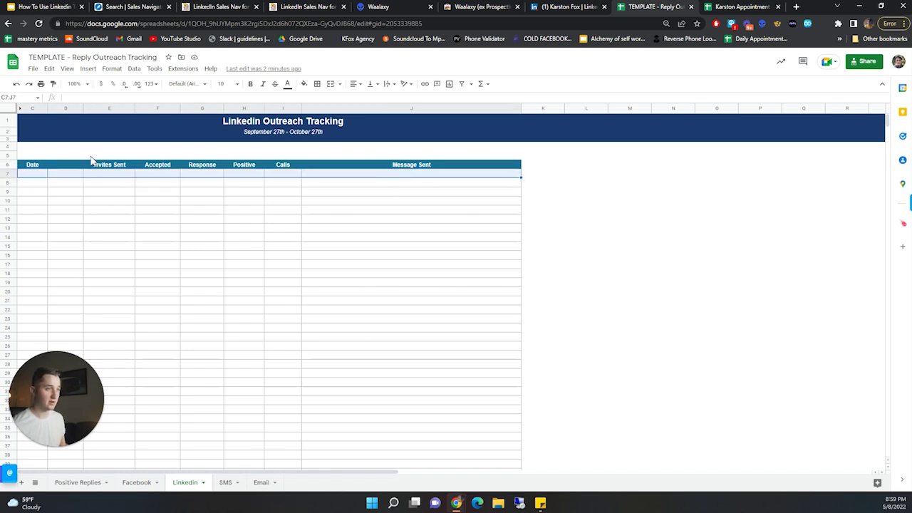
left_click(36, 5)
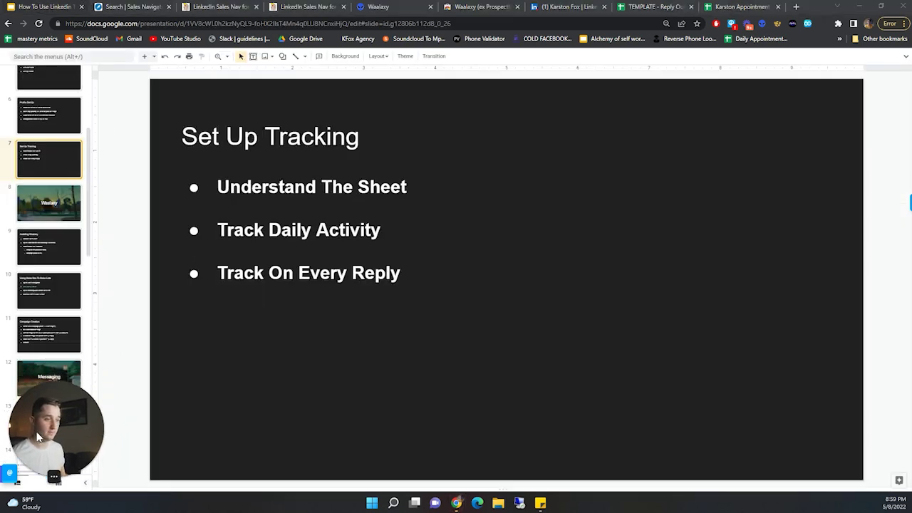
- Show the Waalaxy and Installing Waalaxy slides, then the Waalaxy Chrome Web Store page
left_click(59, 201)
scroll(47, 242, "down", 1)
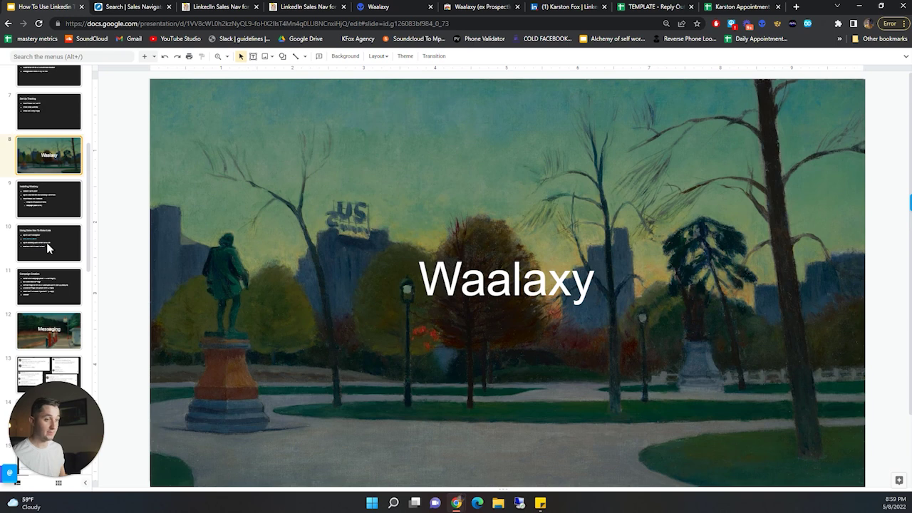
left_click(57, 198)
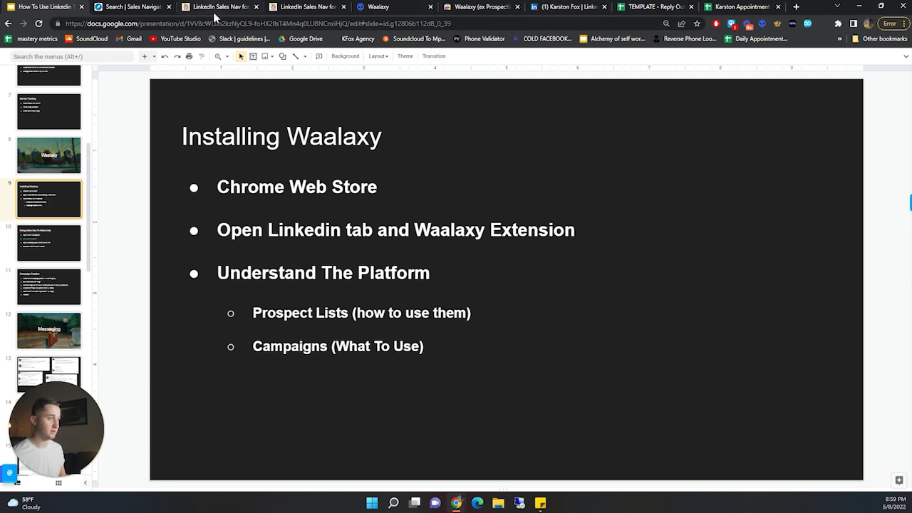
left_click(473, 8)
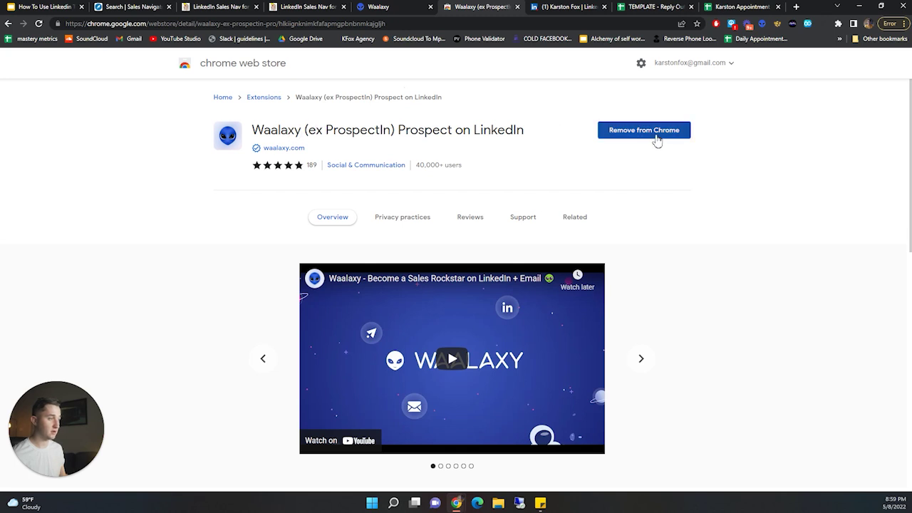
- Preview the installed Waalaxy extension popup, then show the Waalaxy Home dashboard
left_click(762, 26)
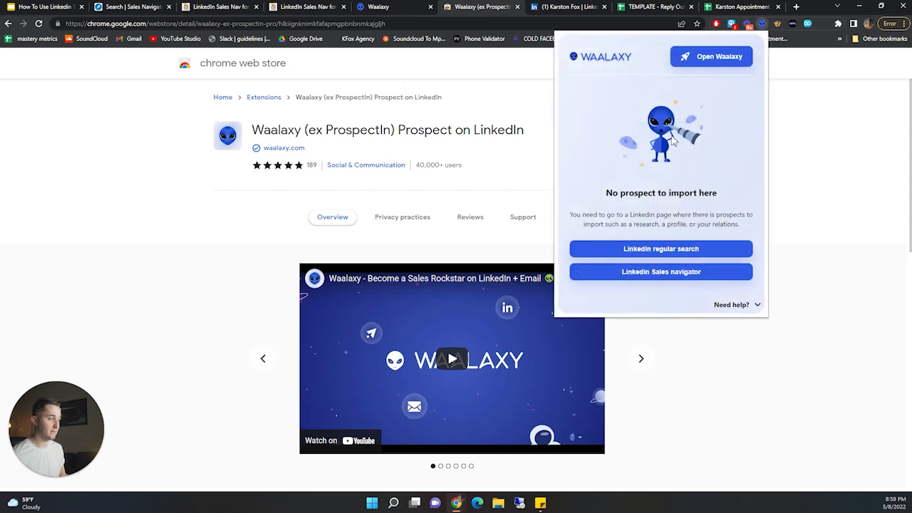
left_click(808, 173)
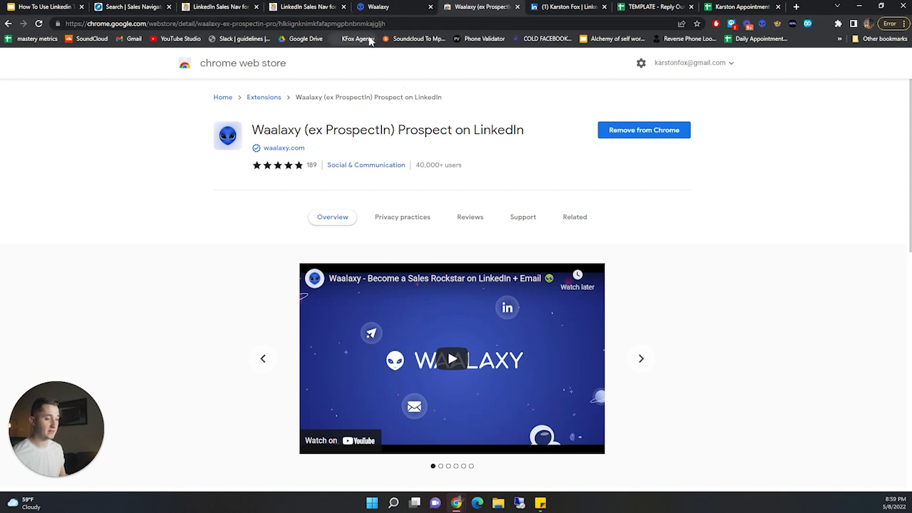
left_click(367, 9)
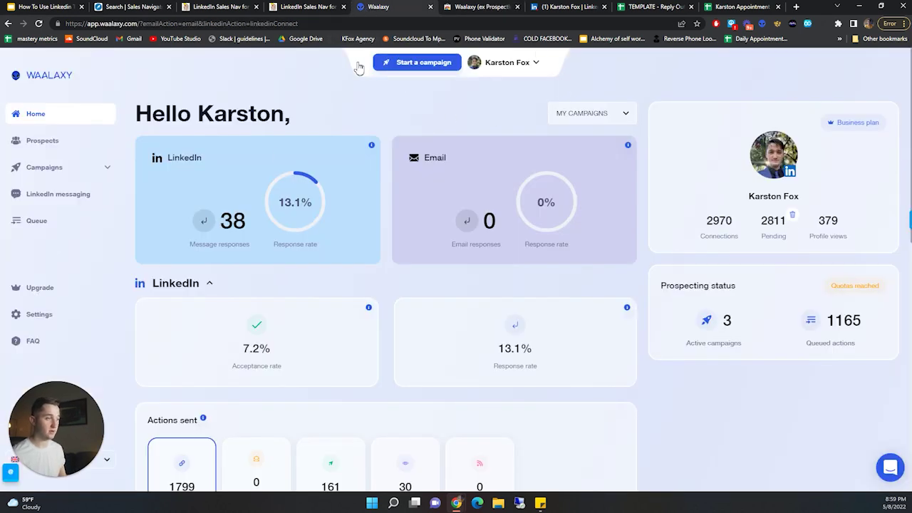
left_click(39, 9)
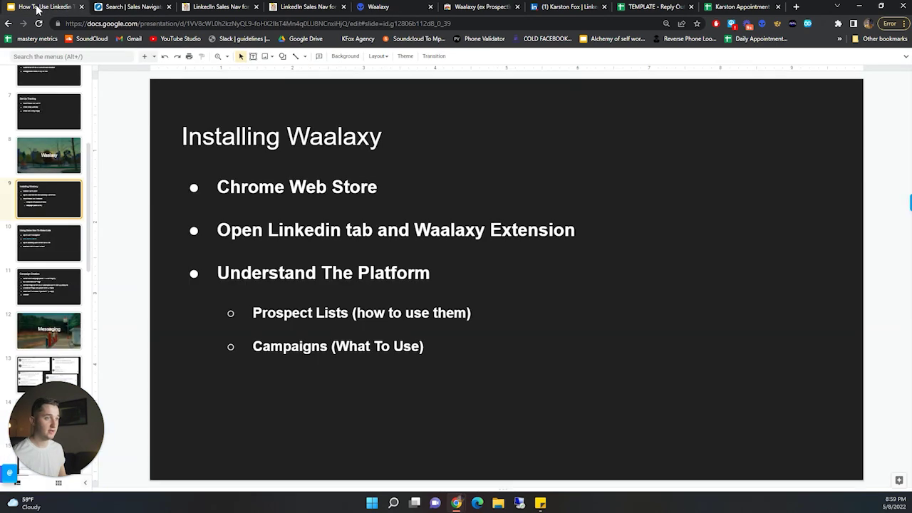
left_click(762, 23)
left_click(713, 57)
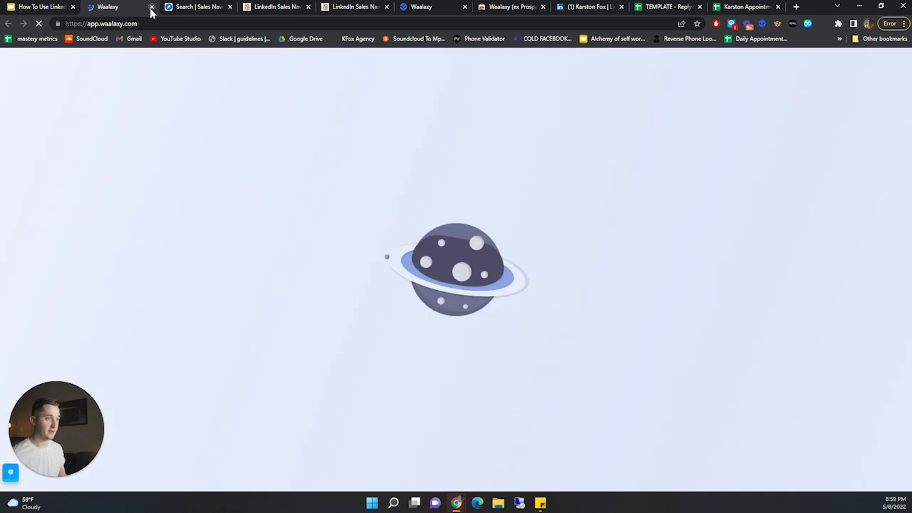
left_click(151, 7)
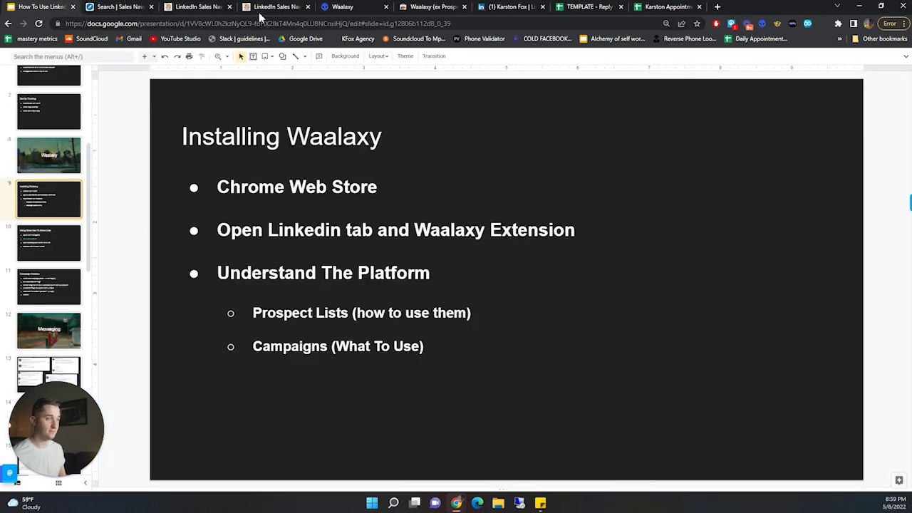
left_click(374, 7)
left_click(43, 7)
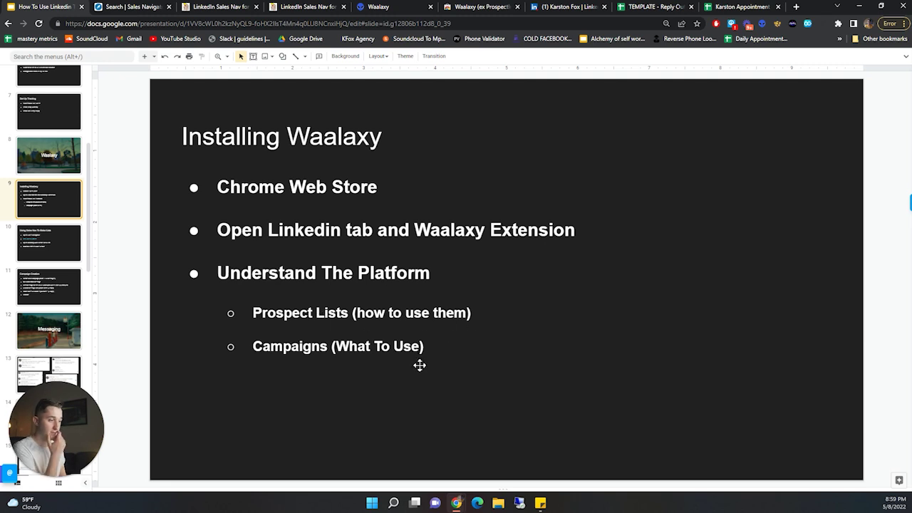
left_click(385, 7)
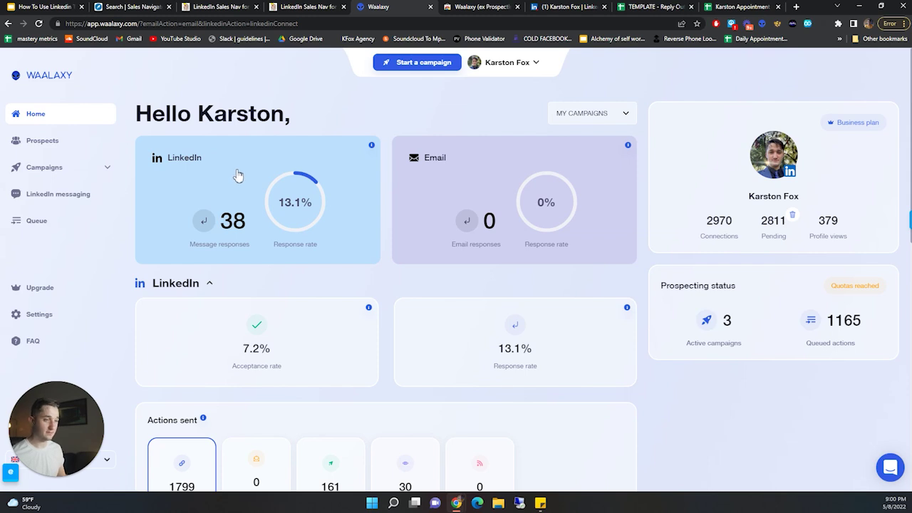
scroll(232, 174, "down", 3)
scroll(250, 221, "down", 6)
scroll(281, 249, "up", 9)
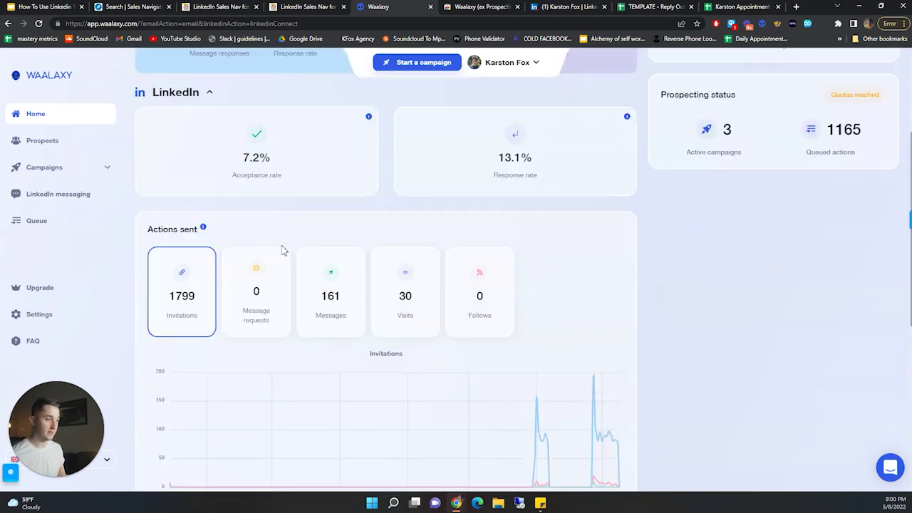
scroll(200, 342, "down", 9)
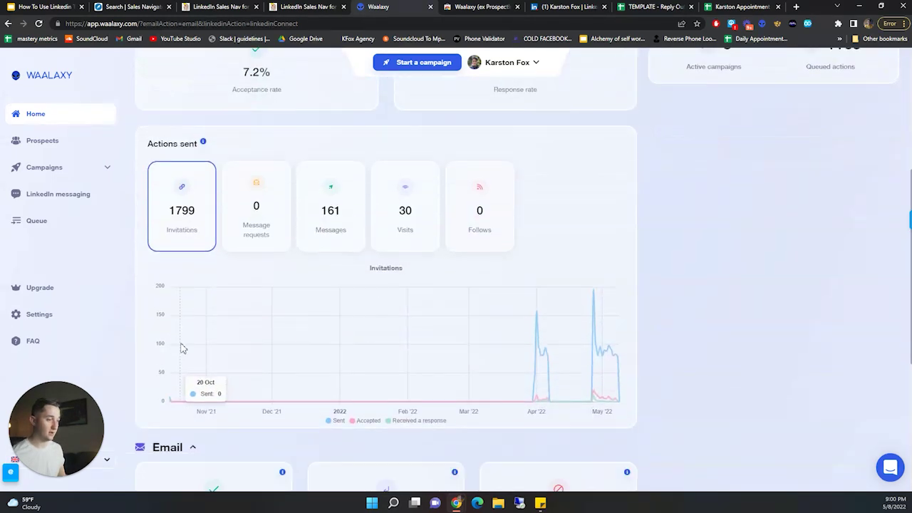
scroll(499, 406, "up", 7)
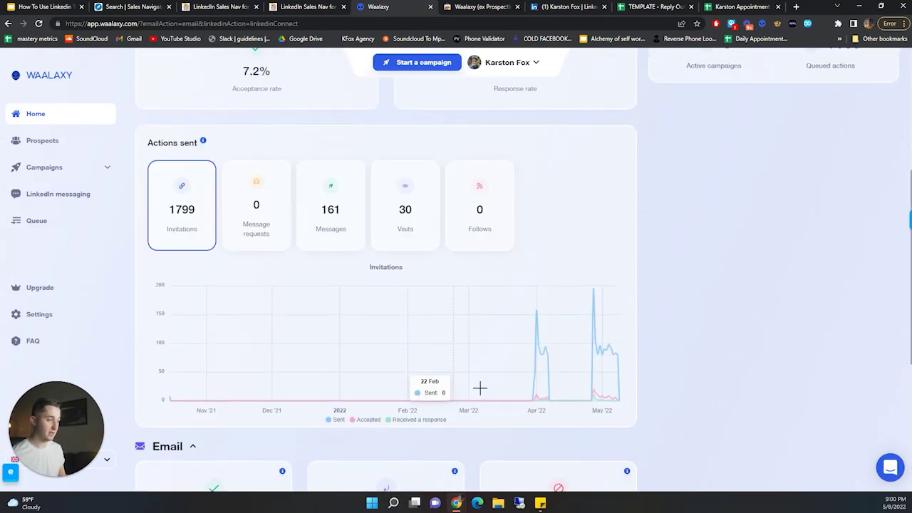
scroll(555, 434, "down", 2)
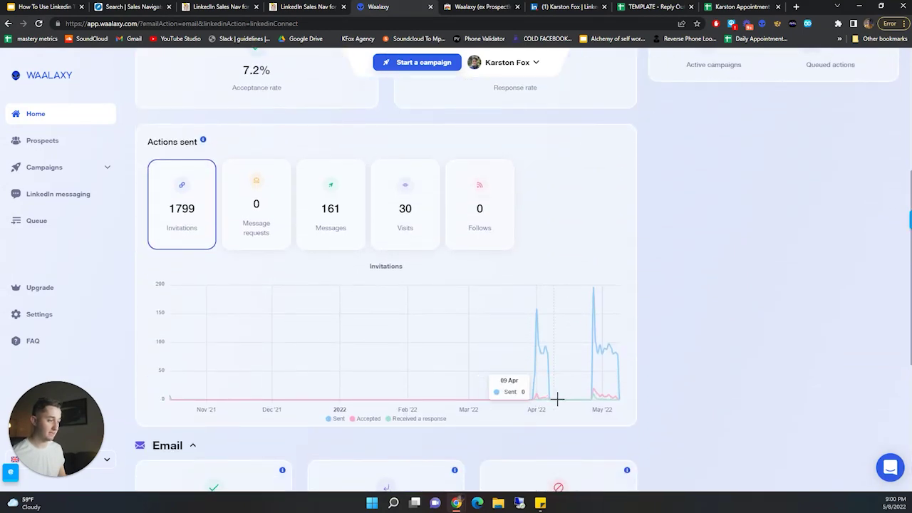
scroll(570, 370, "up", 4)
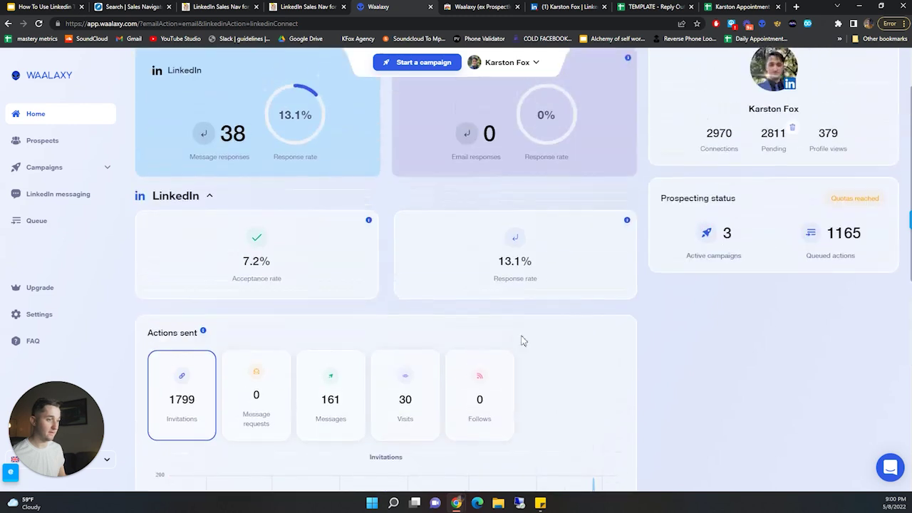
scroll(142, 178, "up", 1)
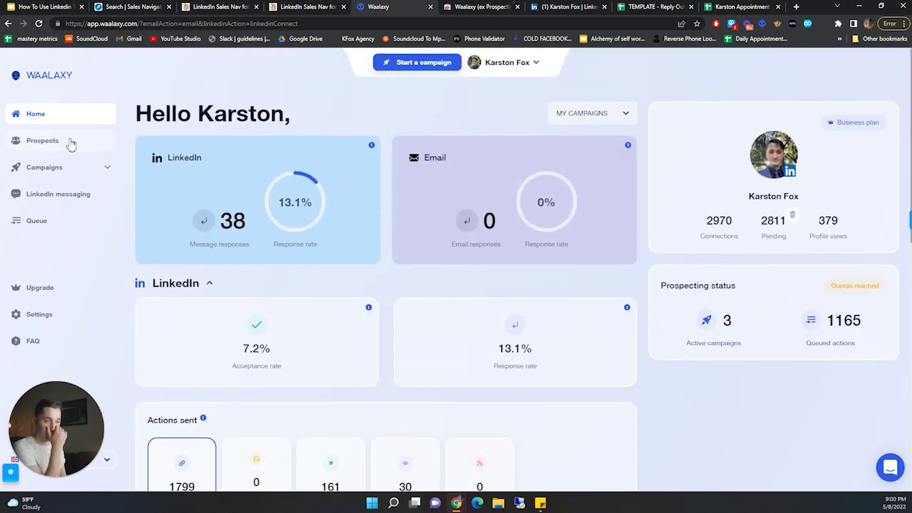
- Review the Online Store Ireland and 1-200 owner marketing agency prospect lists, then show campaigns
left_click(70, 142)
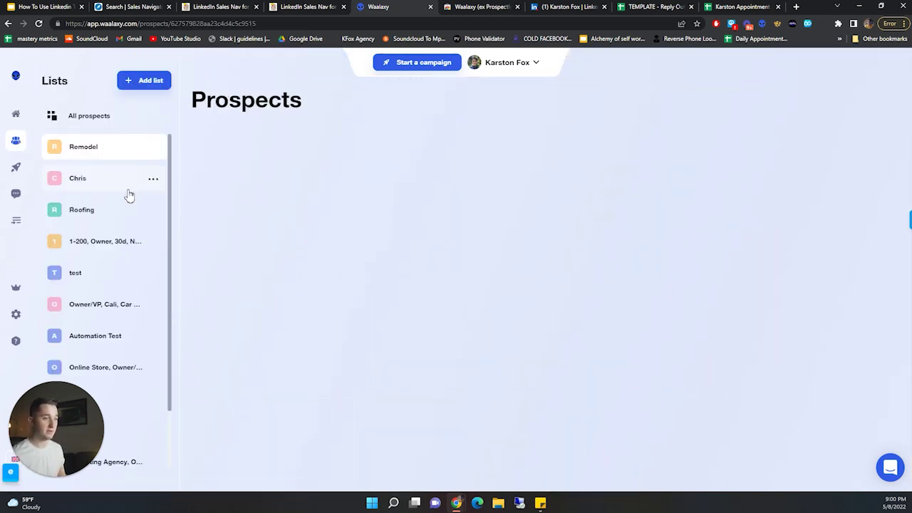
scroll(101, 237, "down", 1)
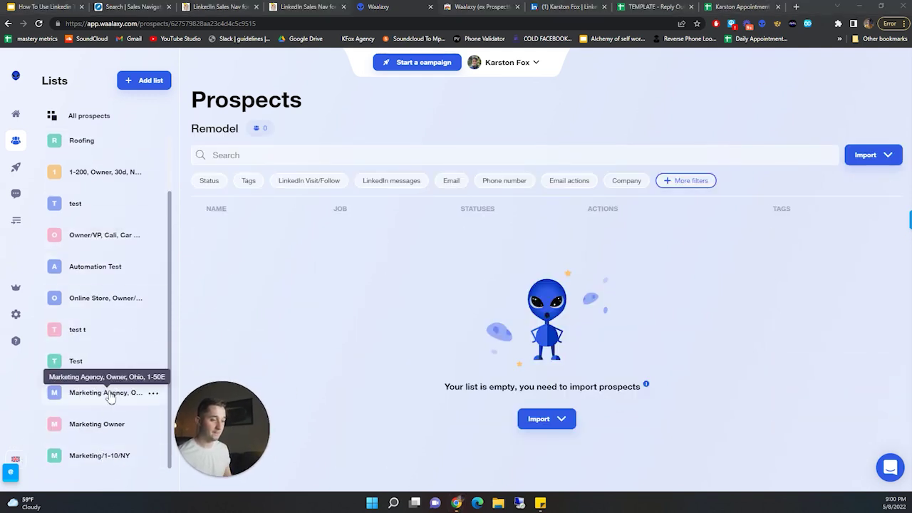
left_click(100, 298)
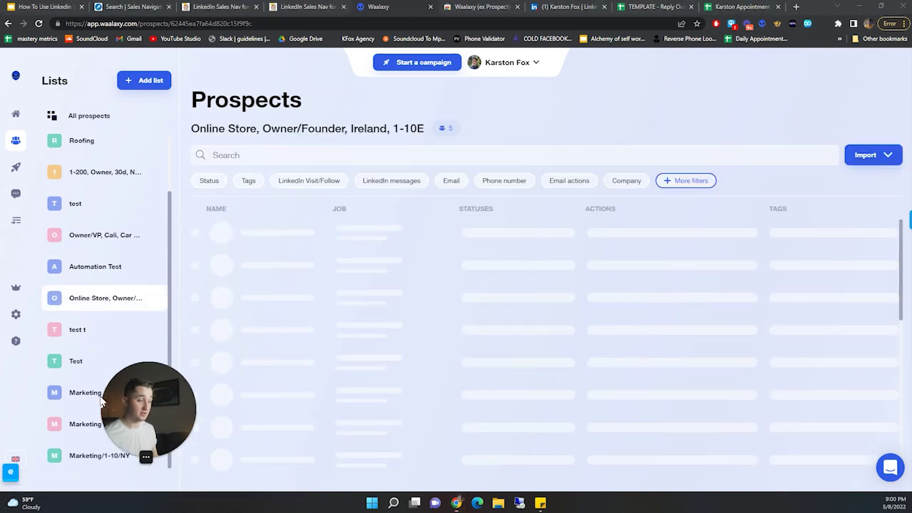
left_click(114, 178)
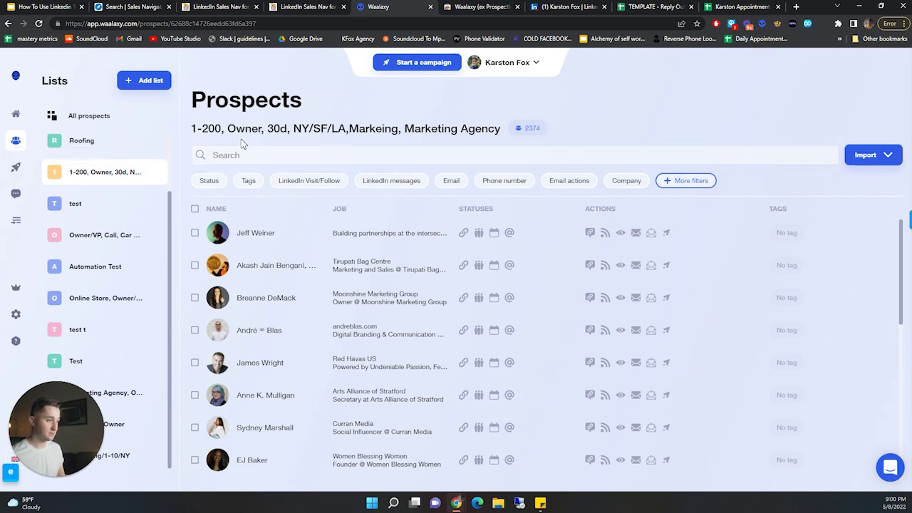
left_click_drag(198, 129, 449, 131)
left_click(680, 116)
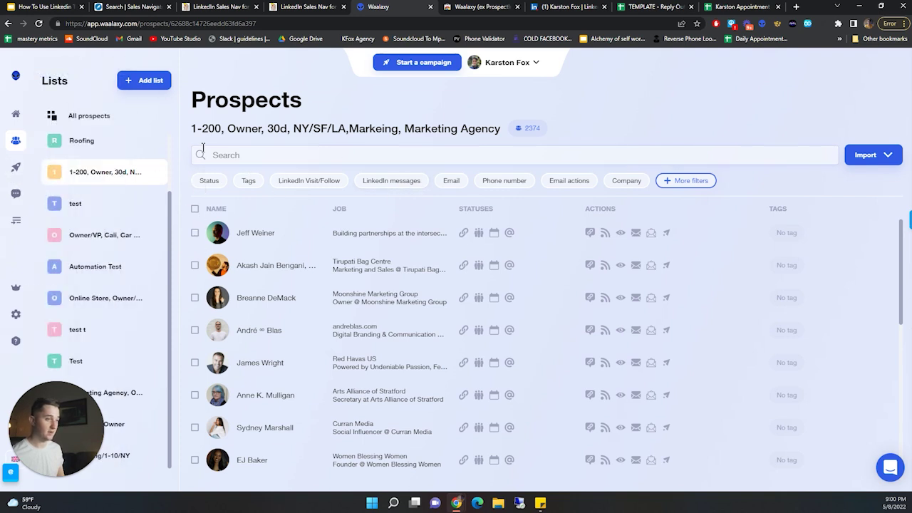
left_click(40, 167)
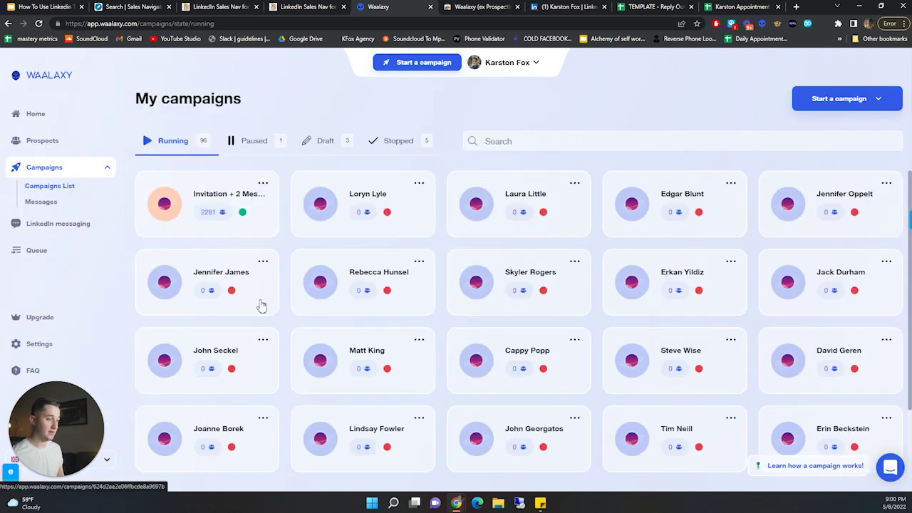
- Browse every Waalaxy campaign sequence template under the All category
left_click(878, 100)
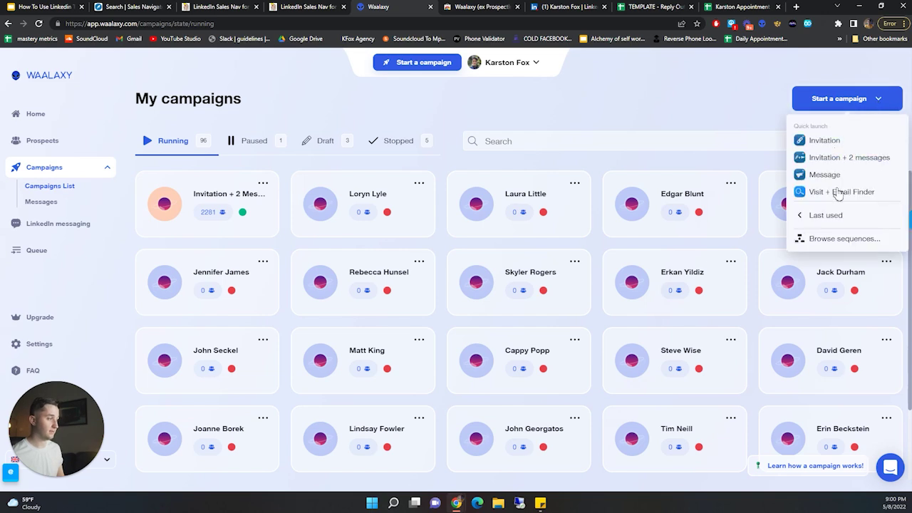
left_click(813, 241)
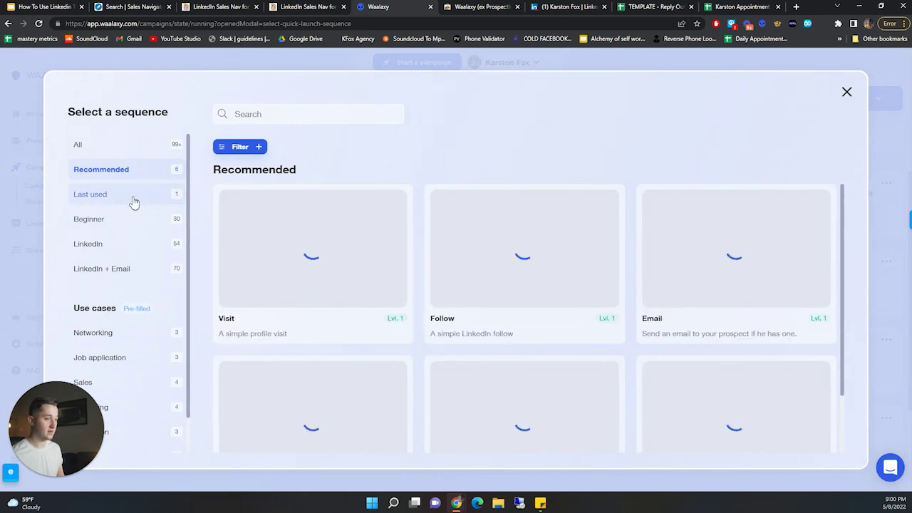
left_click(155, 145)
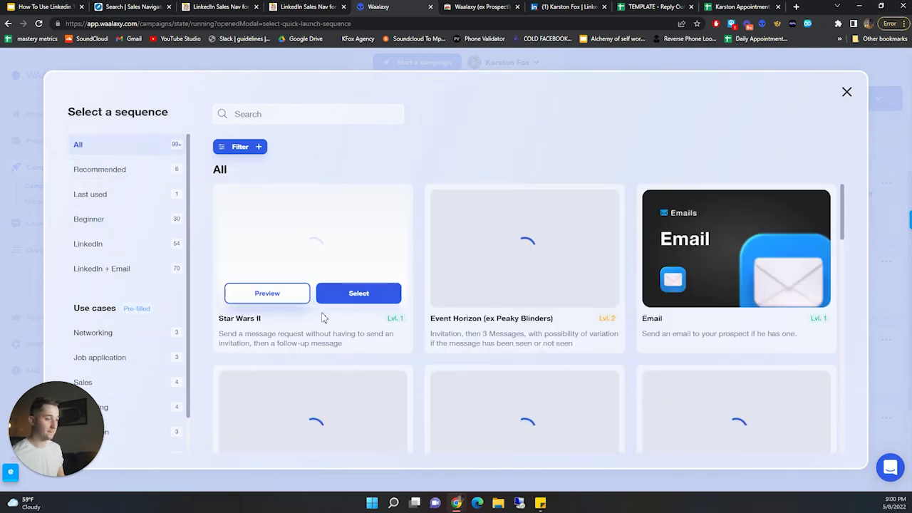
scroll(367, 316, "down", 2)
scroll(387, 309, "up", 2)
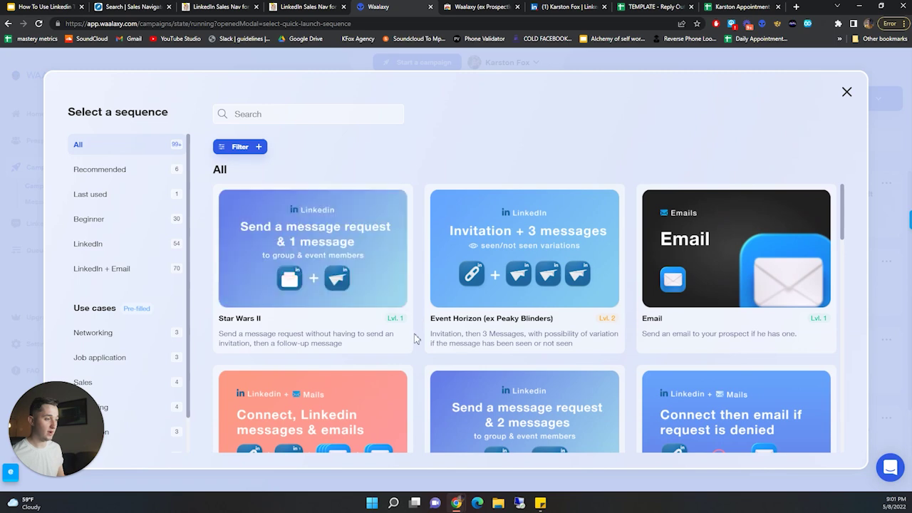
scroll(423, 335, "down", 2)
scroll(419, 336, "up", 2)
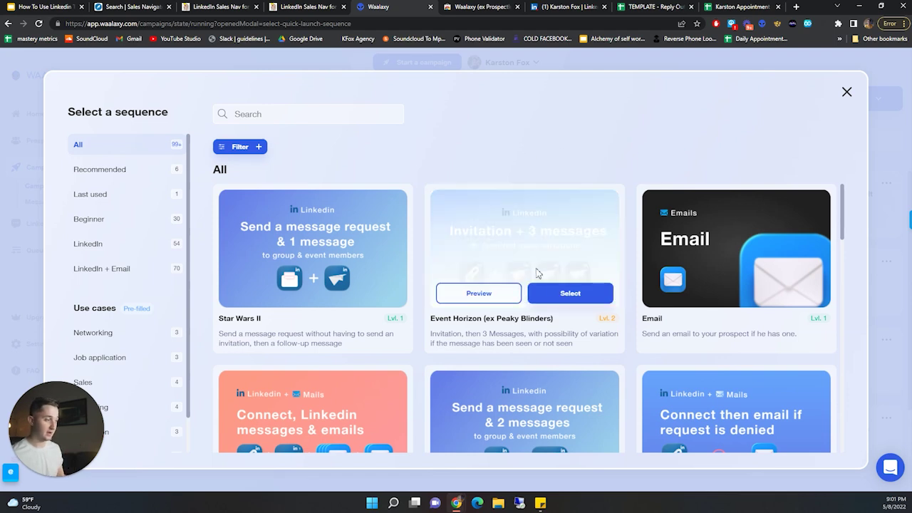
mouse_move(509, 268)
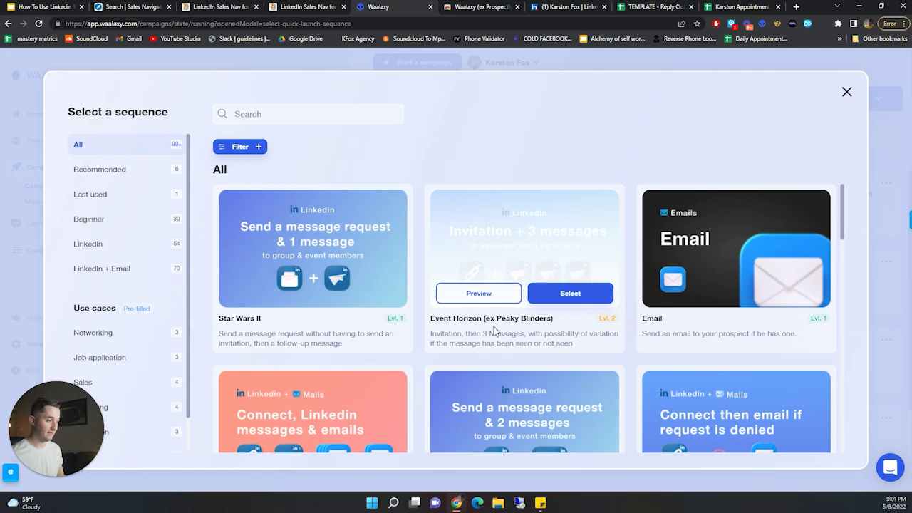
- Close the sequence browser and return to the Installing Waalaxy slide in the presentation
left_click(846, 95)
left_click(878, 99)
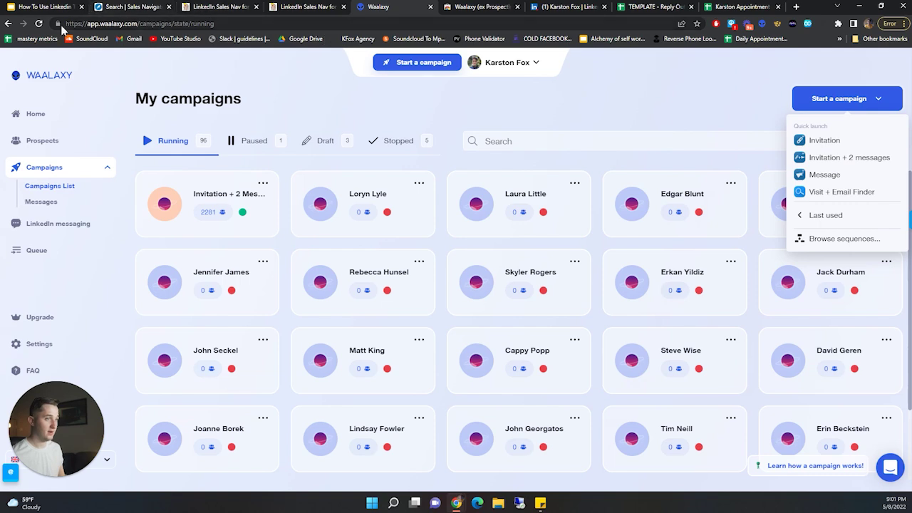
left_click(33, 7)
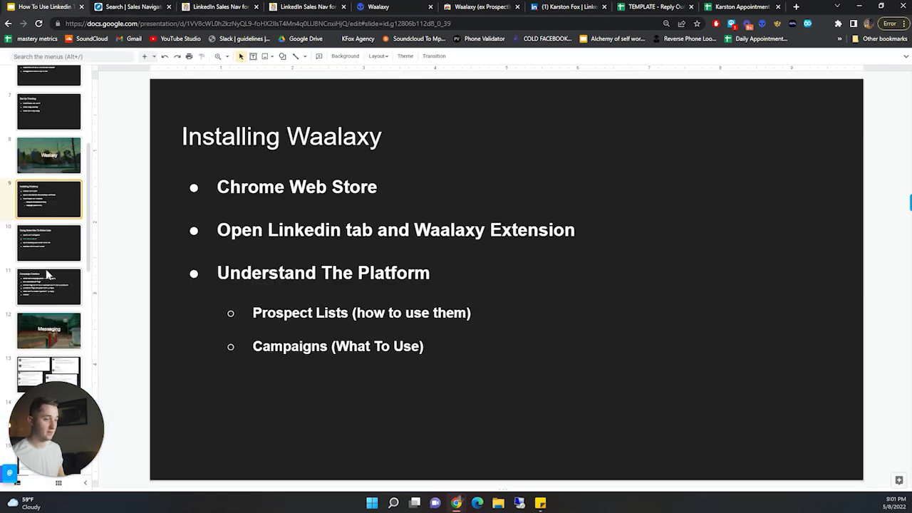
- Go to slide 10, Using Sales Nav To Make Lists, and open its Use These Filters link
left_click(41, 238)
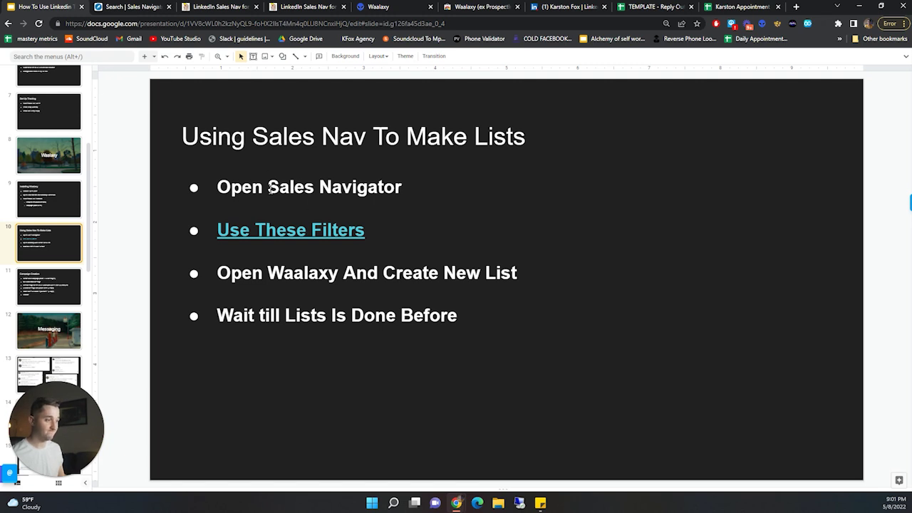
left_click(279, 231)
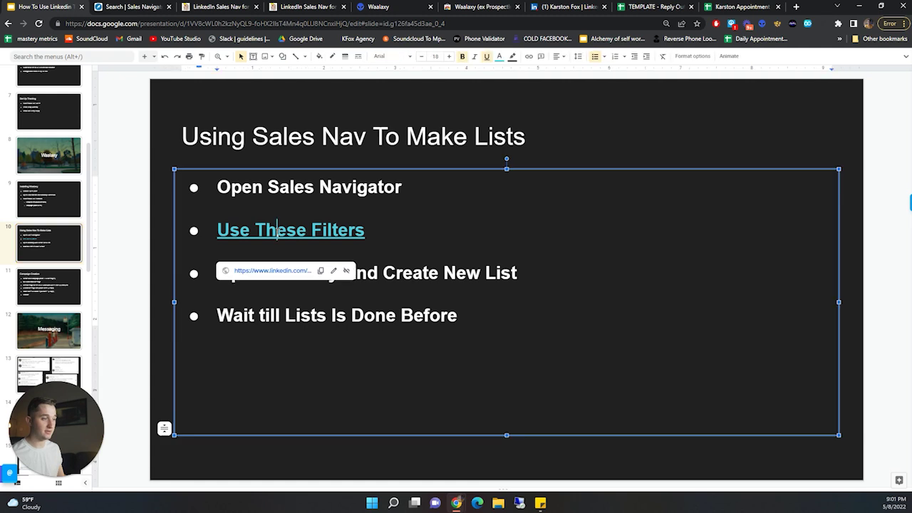
left_click(277, 270)
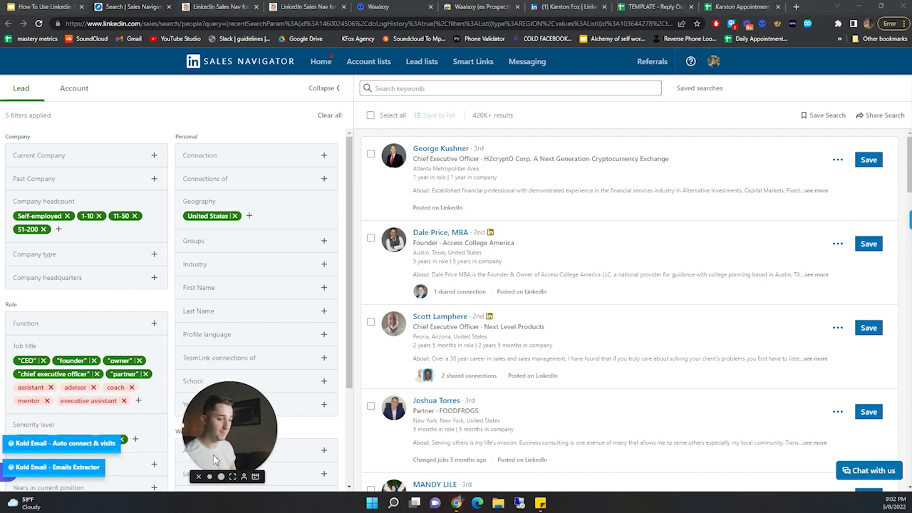
- Leave the 5-filter search via Sales Navigator Home and open a blank lead search
scroll(96, 317, "down", 1)
scroll(96, 317, "down", 2)
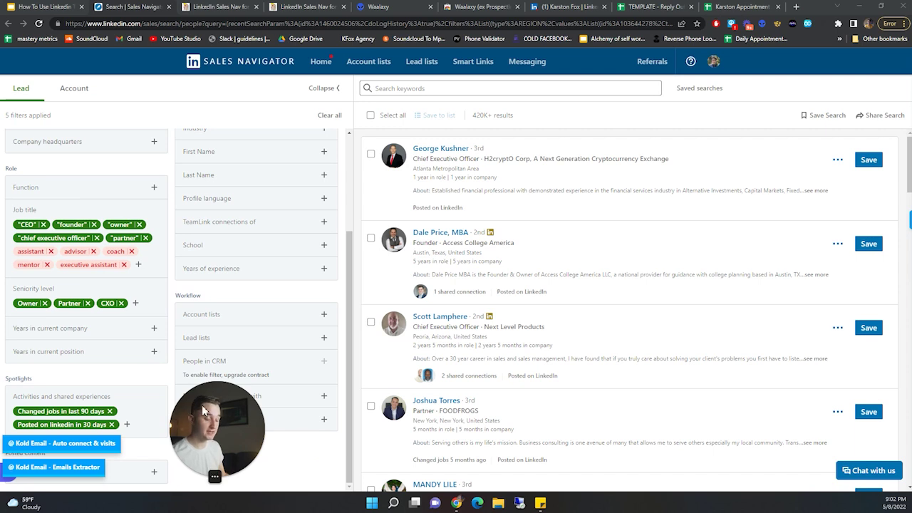
left_click_drag(192, 401, 184, 423)
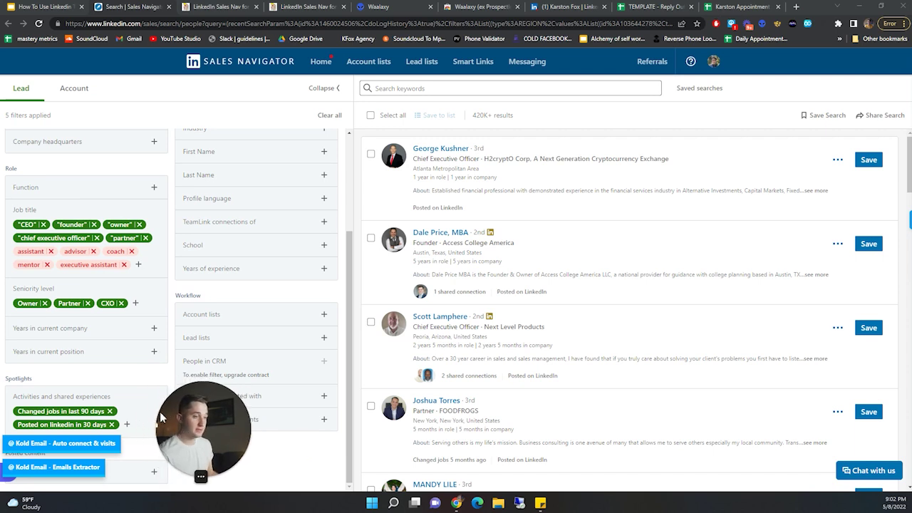
scroll(110, 352, "up", 3)
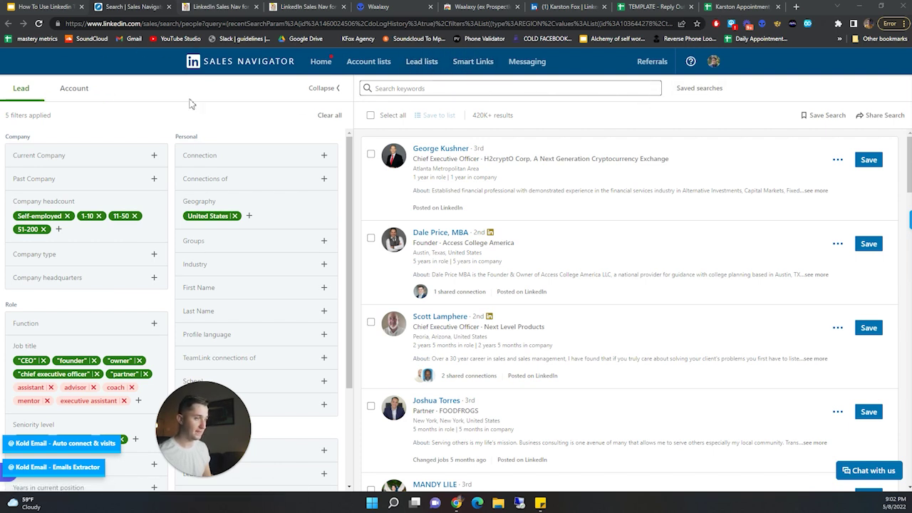
left_click(240, 62)
left_click(518, 95)
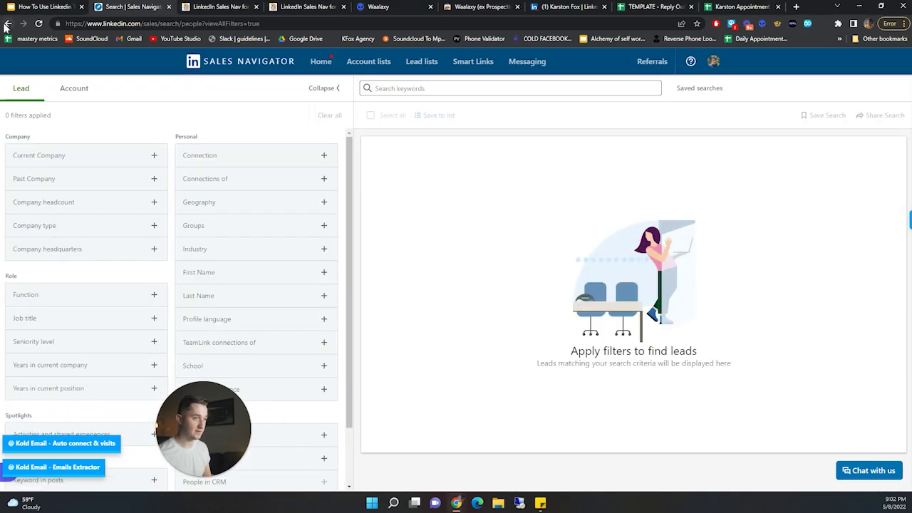
- Preview the Current Company and Company type filters, then go back to the 420K+ five-filter search
left_click(153, 155)
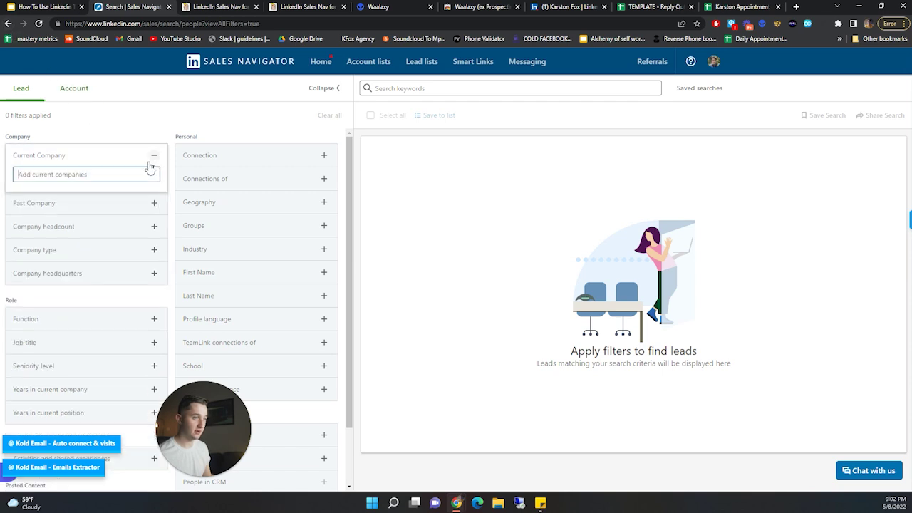
left_click(151, 248)
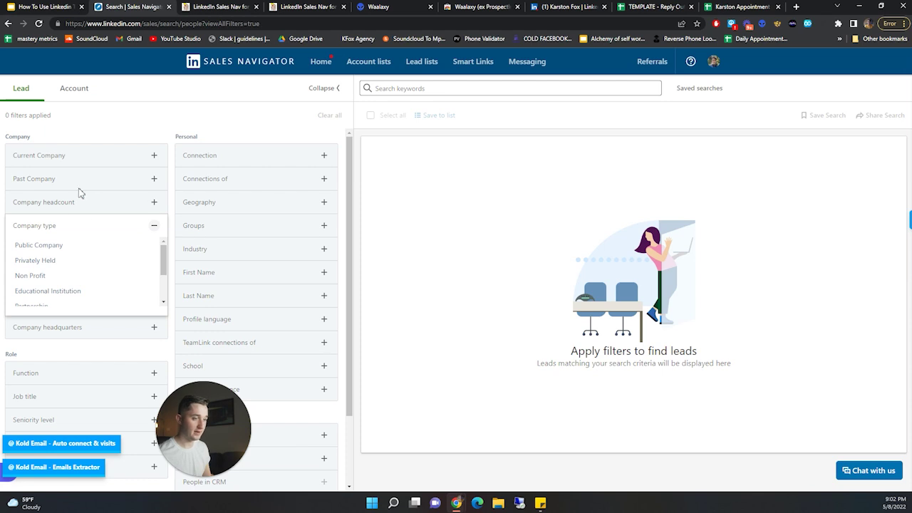
left_click(156, 225)
scroll(136, 321, "down", 1)
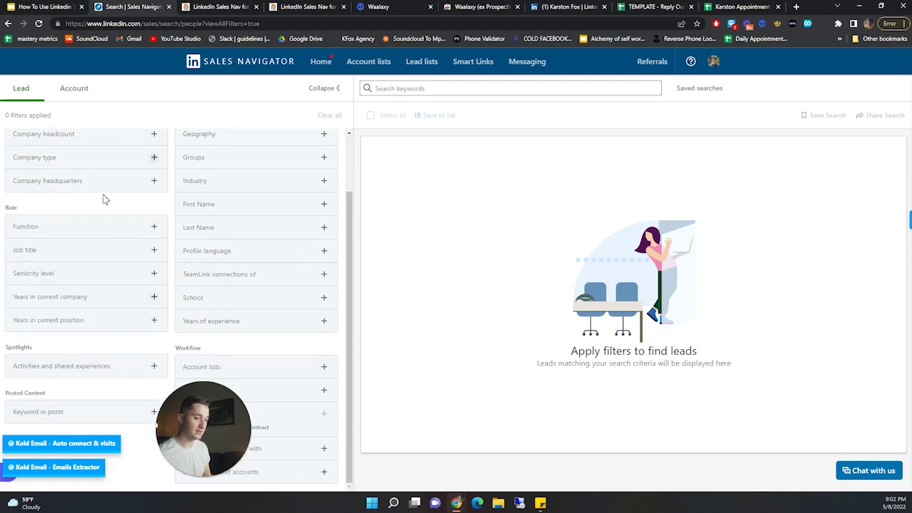
left_click(8, 24)
left_click(8, 24)
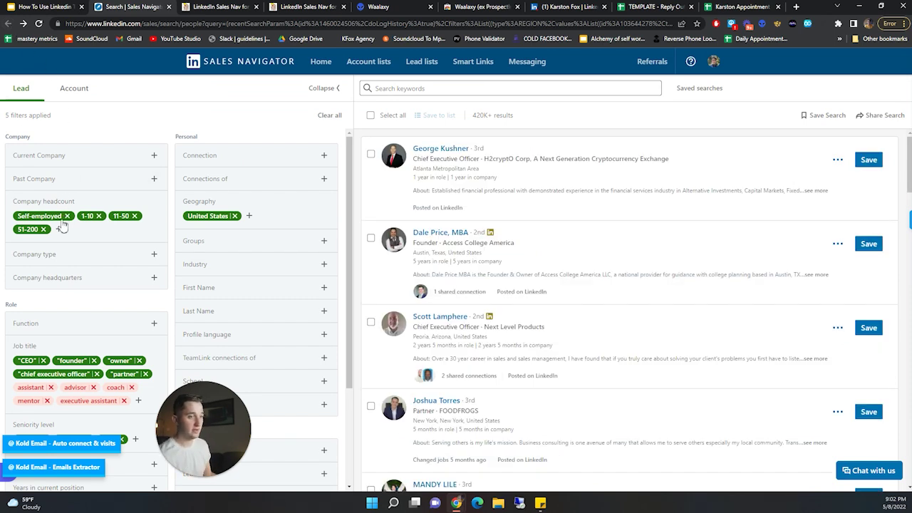
scroll(140, 309, "down", 2)
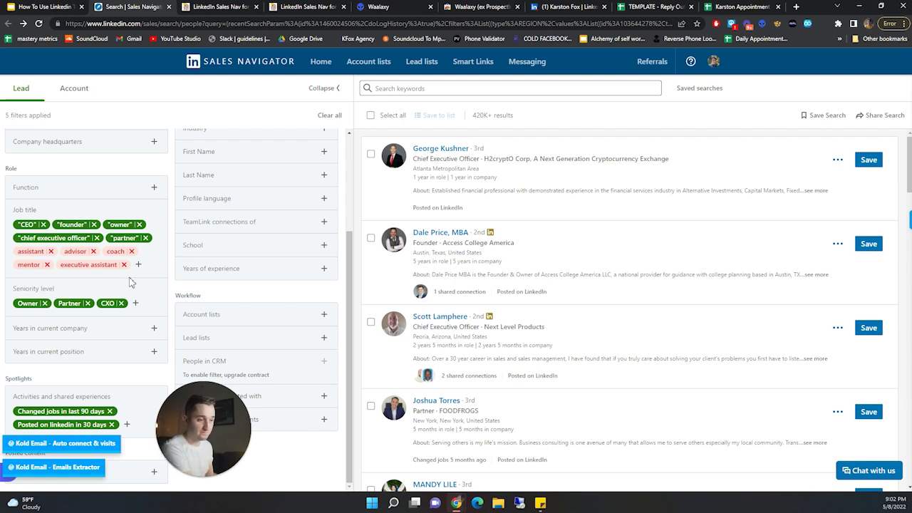
scroll(168, 260, "up", 2)
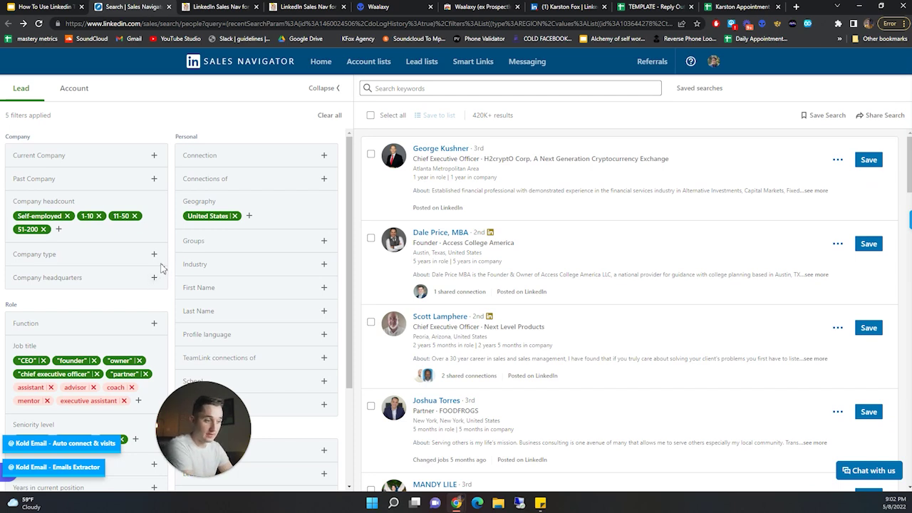
scroll(156, 270, "down", 2)
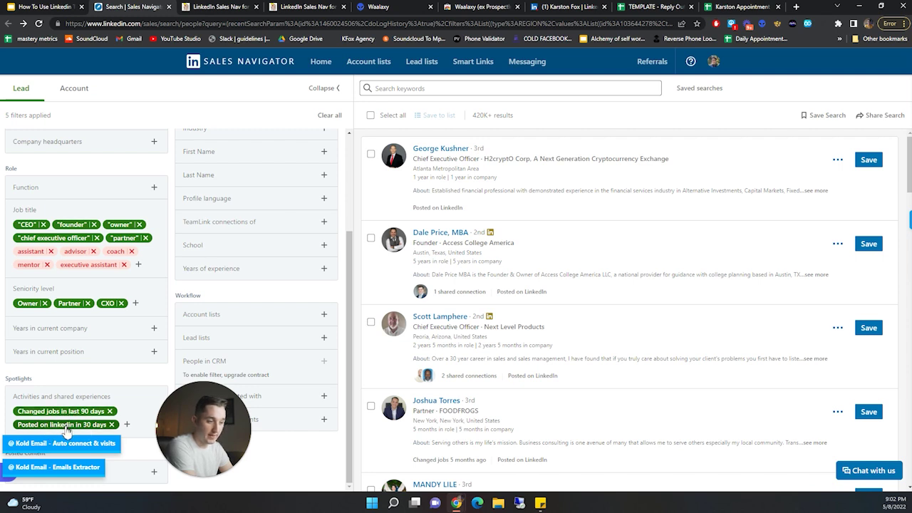
left_click_drag(184, 433, 250, 433)
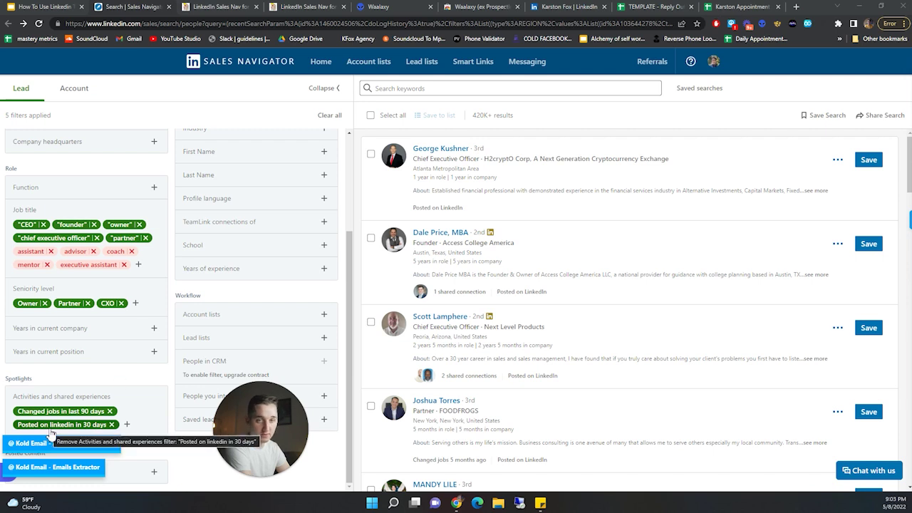
left_click_drag(263, 431, 189, 442)
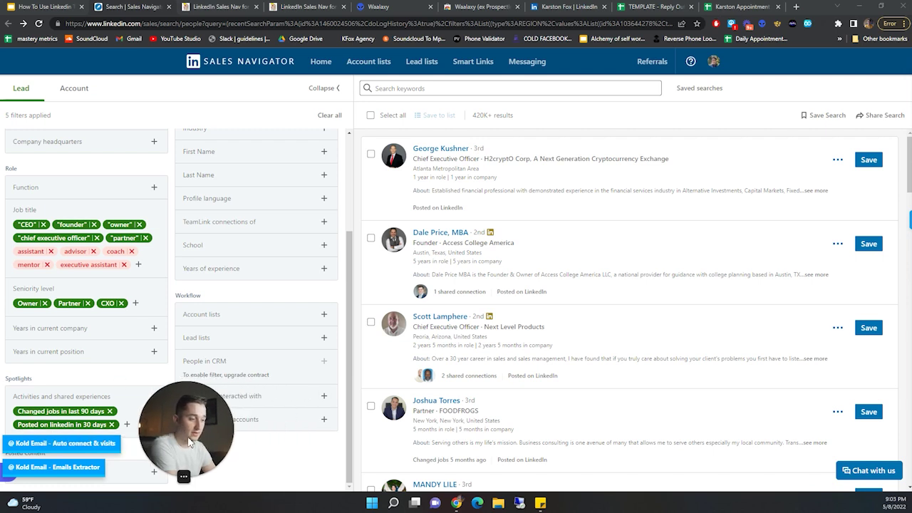
- Remove the 'Changed jobs in last 90 days' spotlight so the search shows 390K+ results
left_click(110, 411)
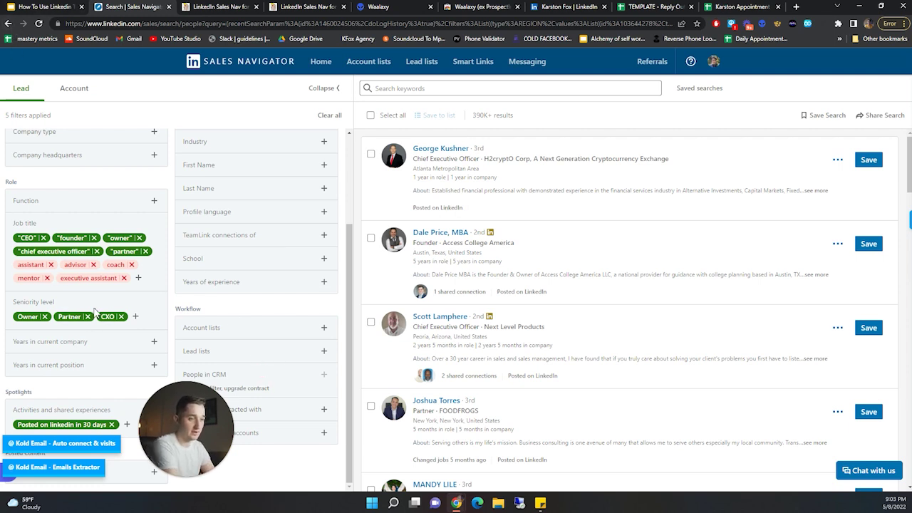
scroll(93, 320, "up", 3)
scroll(71, 211, "down", 1)
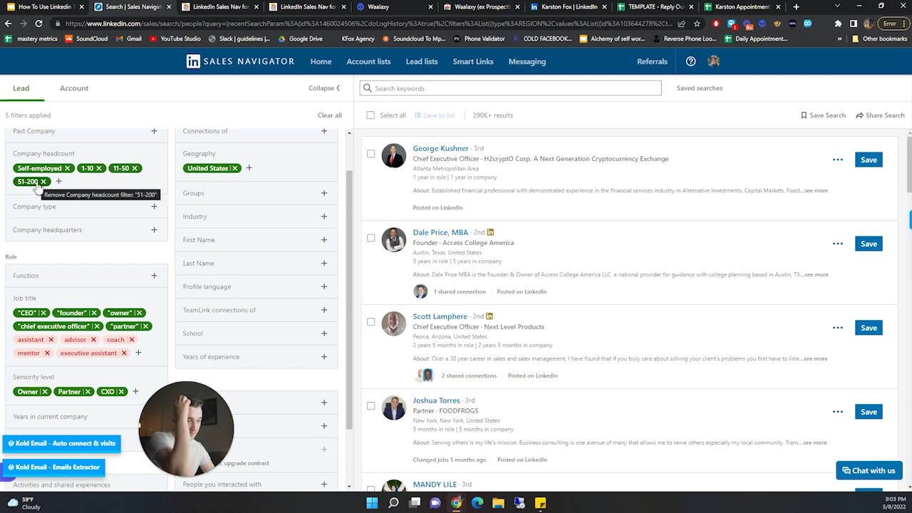
scroll(57, 261, "down", 1)
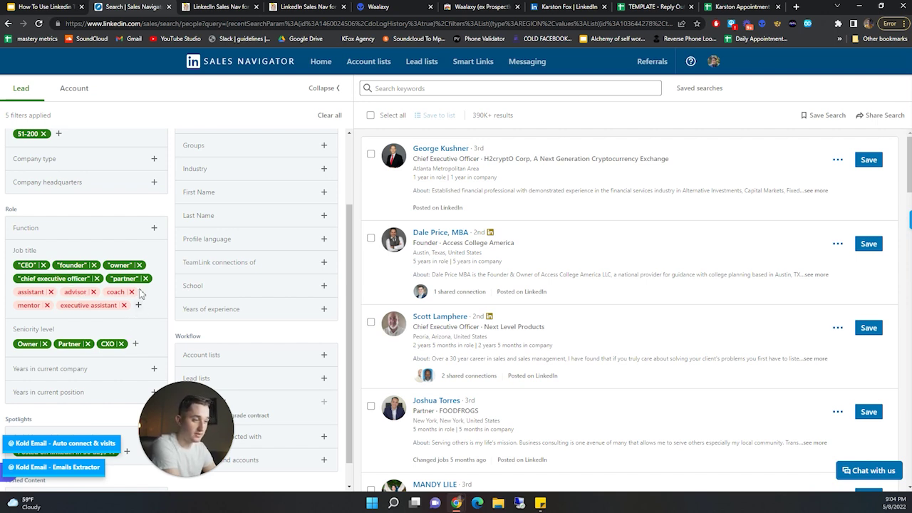
scroll(50, 314, "down", 1)
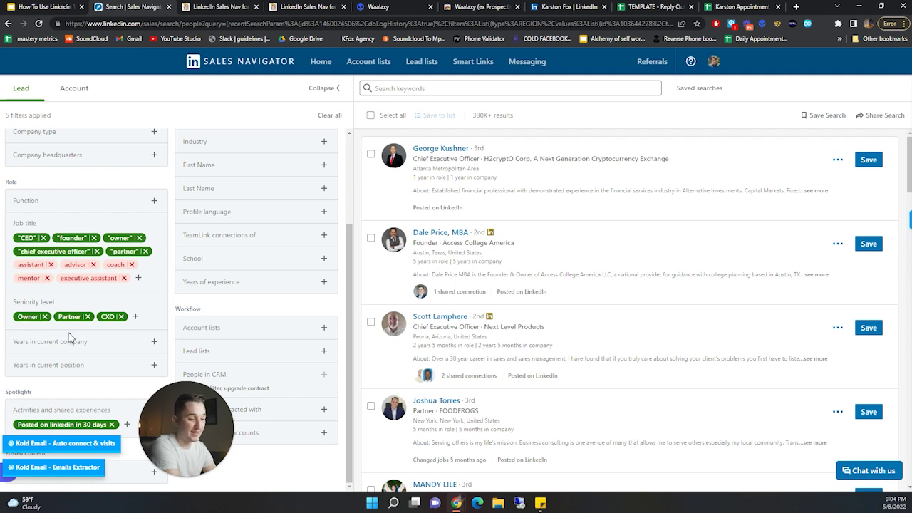
scroll(211, 329, "up", 2)
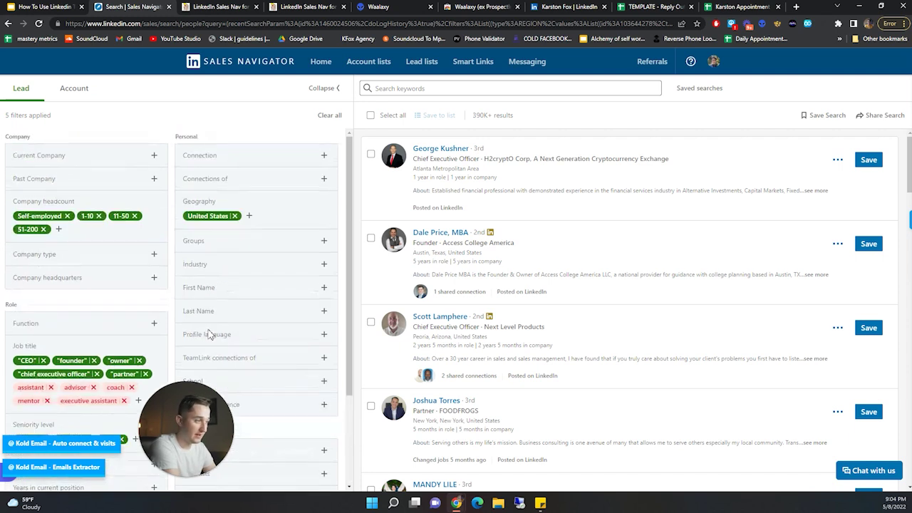
scroll(250, 285, "down", 1)
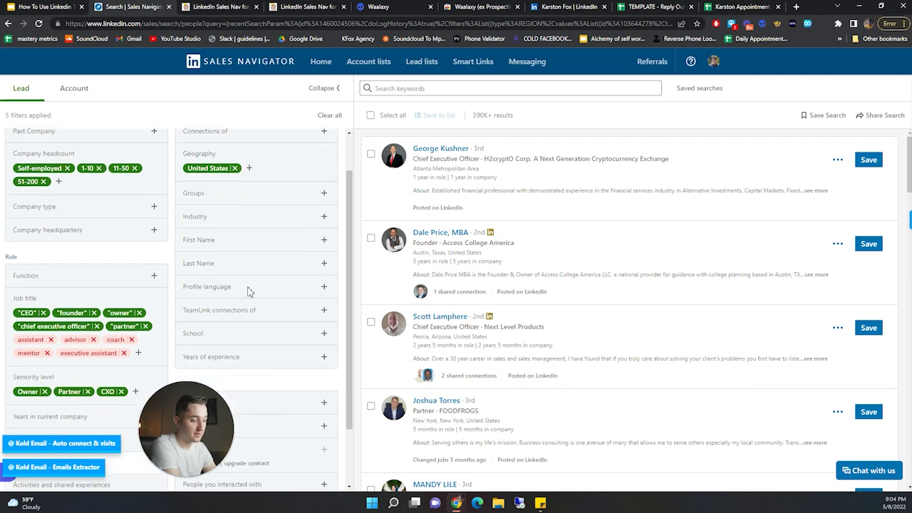
scroll(140, 304, "down", 2)
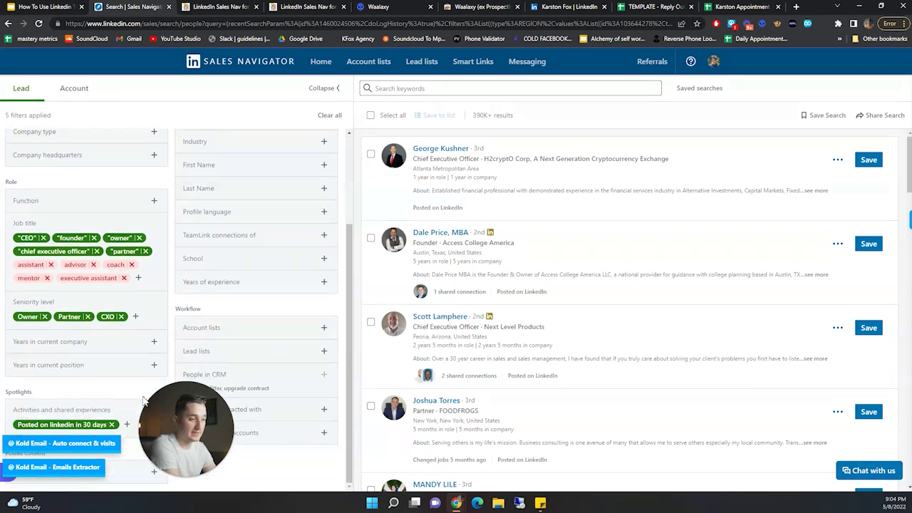
scroll(67, 284, "up", 3)
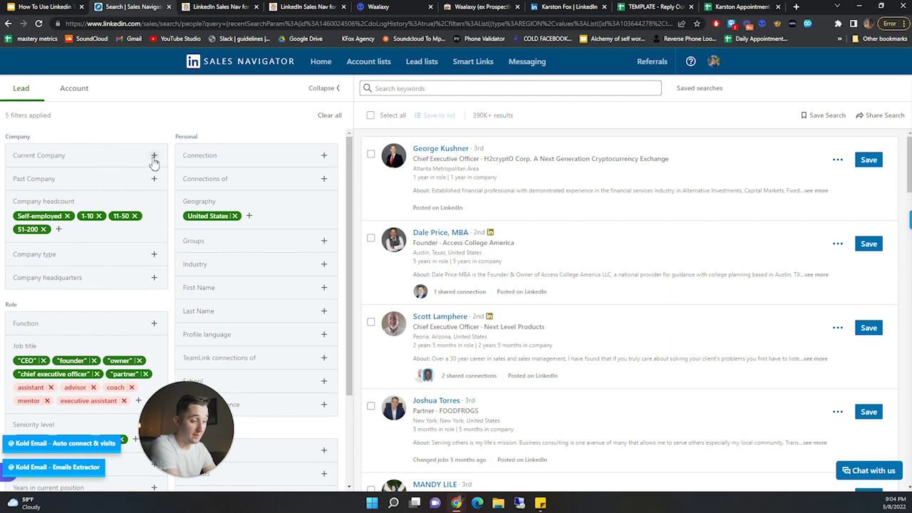
- Search leads for the keyword 'pest control' and highlight the resulting 737 count
left_click(412, 91)
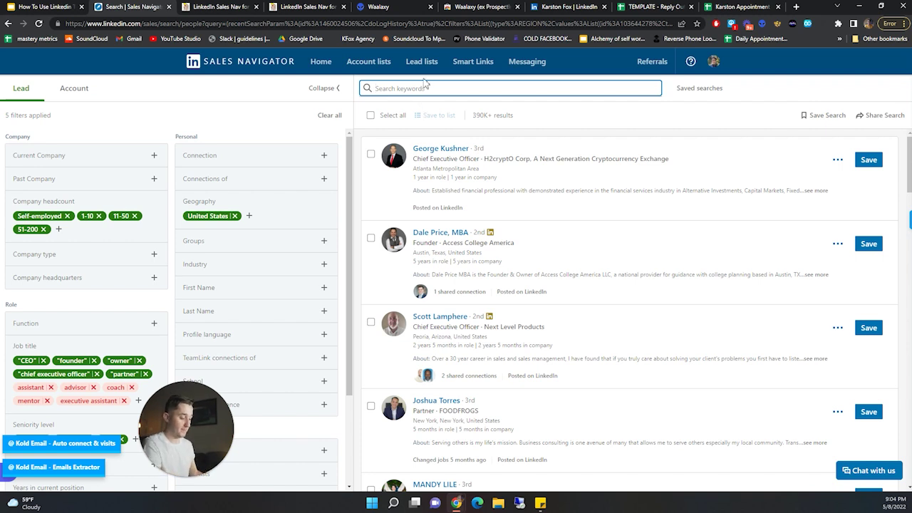
type("pest ")
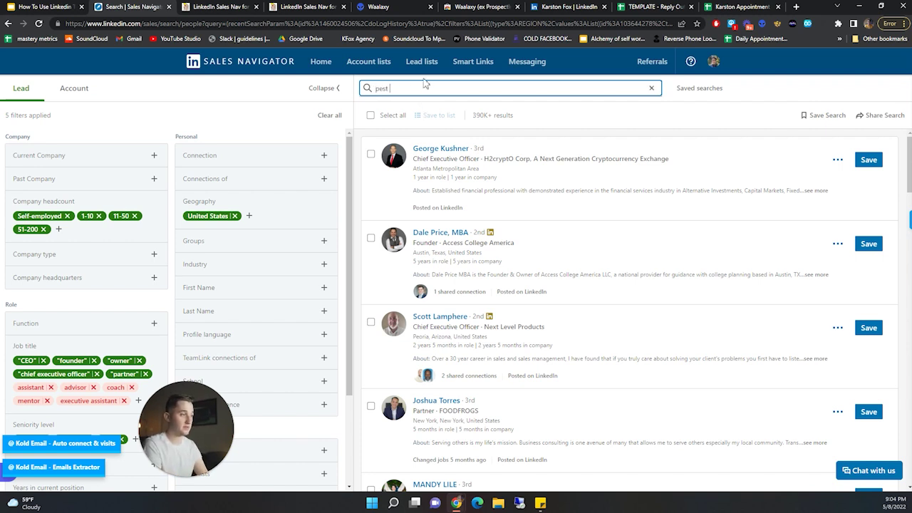
type("control")
key("Return")
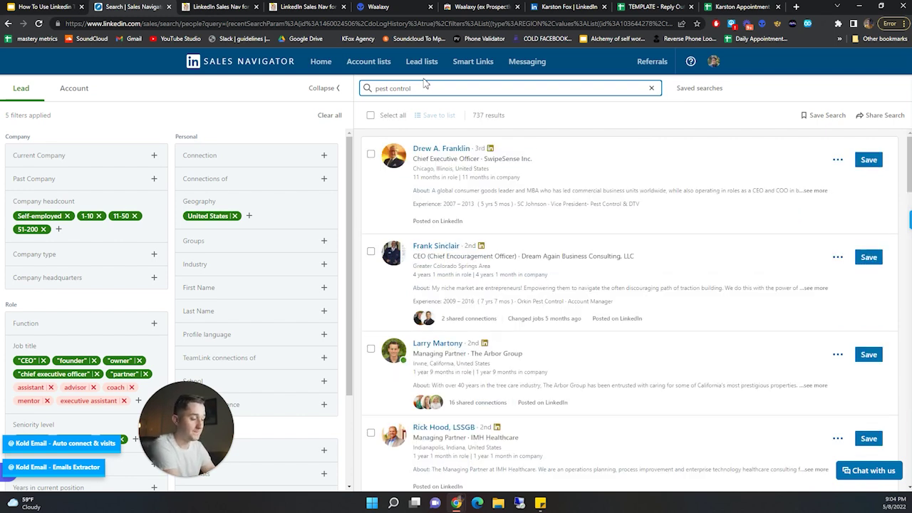
scroll(145, 252, "down", 2)
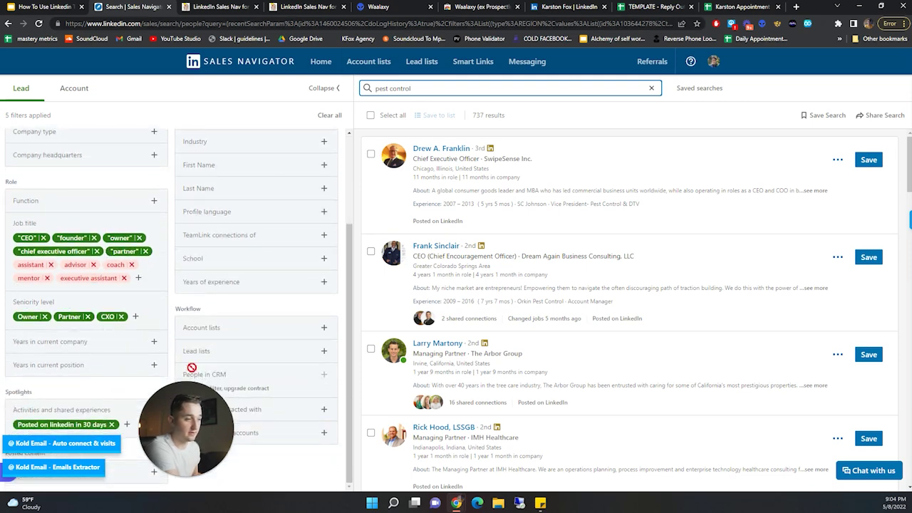
scroll(191, 368, "up", 2)
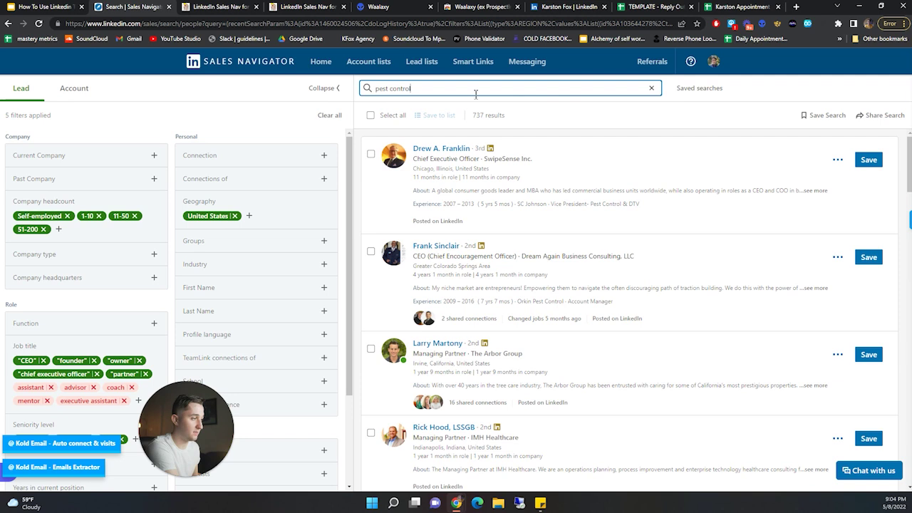
left_click_drag(513, 116, 472, 126)
left_click(529, 119)
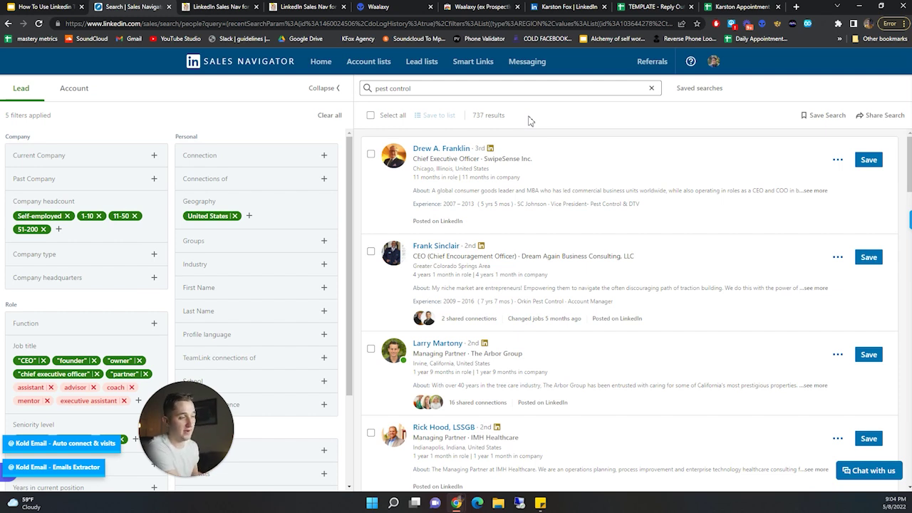
scroll(82, 224, "down", 3)
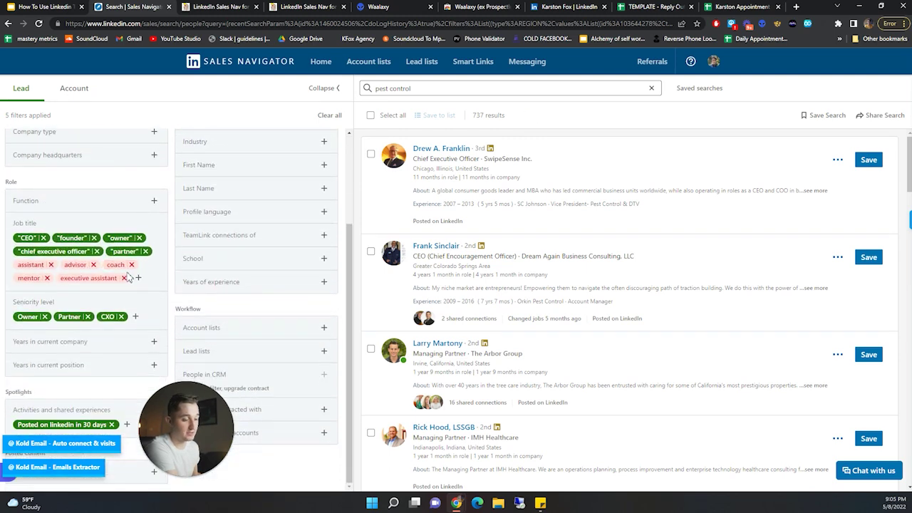
- Drop the Owner, Partner, CXO seniority and Posted on LinkedIn filters, widening results to 9K+
left_click(44, 317)
left_click(44, 318)
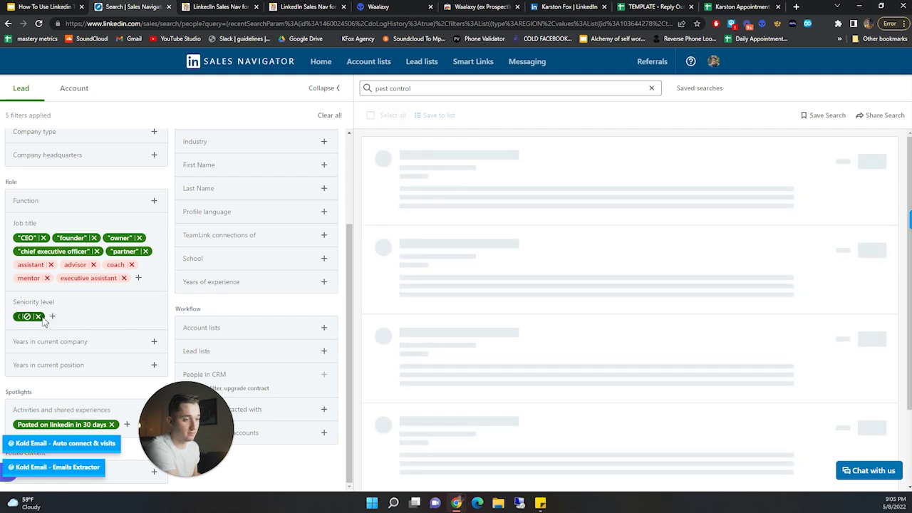
left_click(39, 317)
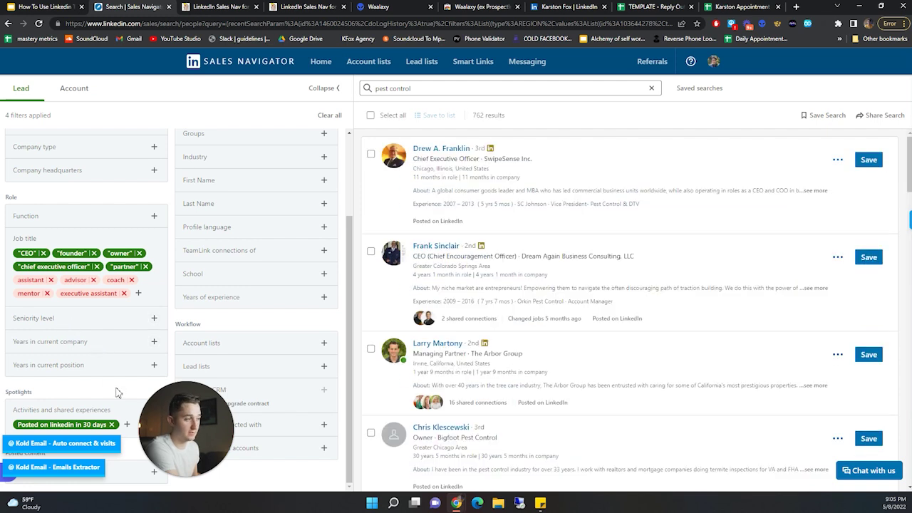
left_click(112, 426)
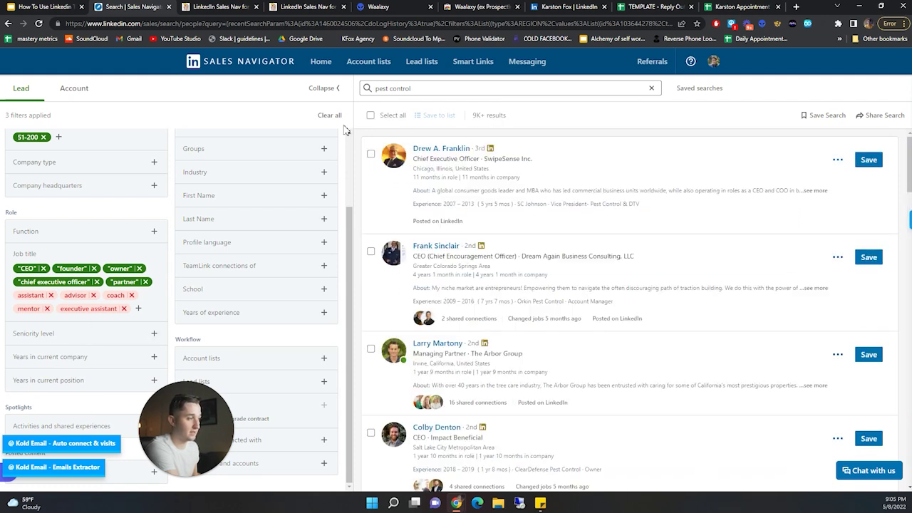
left_click_drag(476, 115, 501, 118)
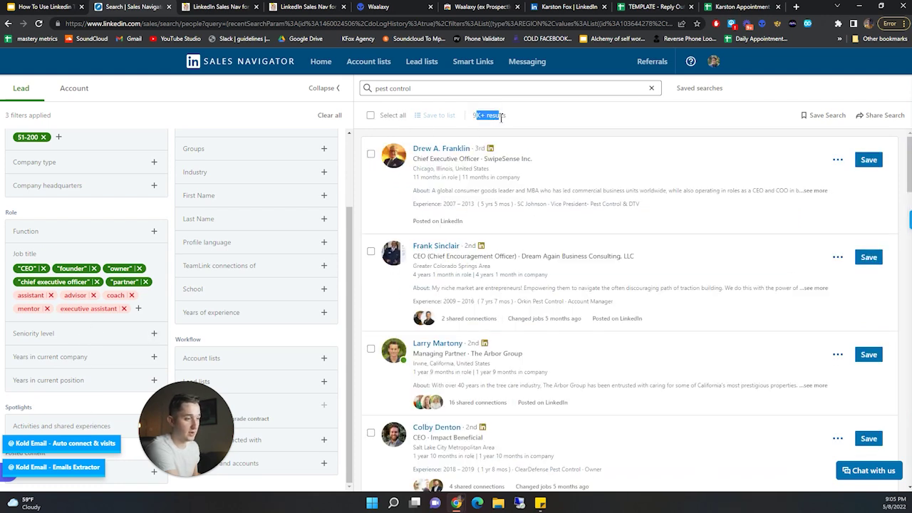
triple_click(486, 118)
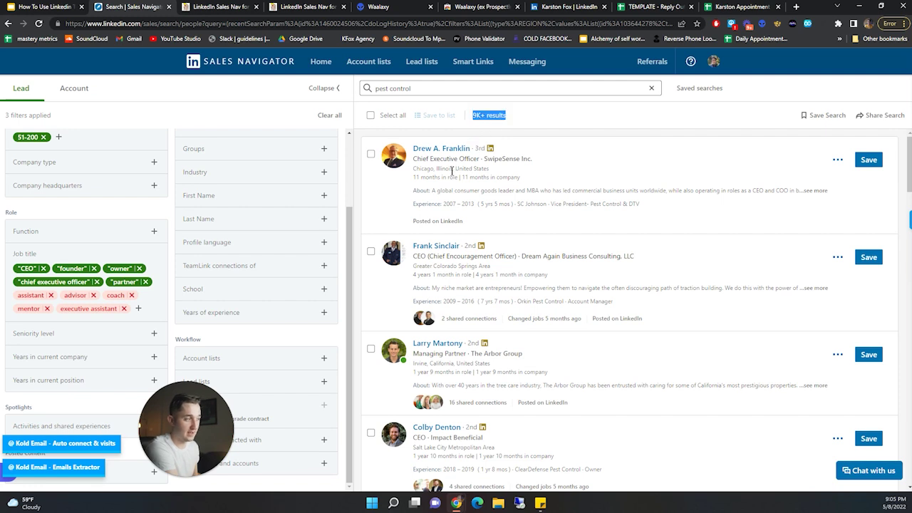
key("BackSpace")
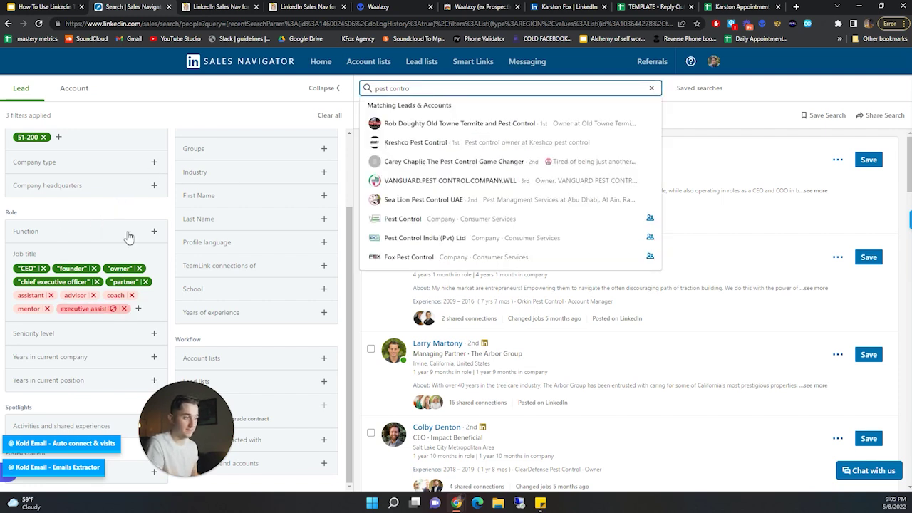
key("Escape")
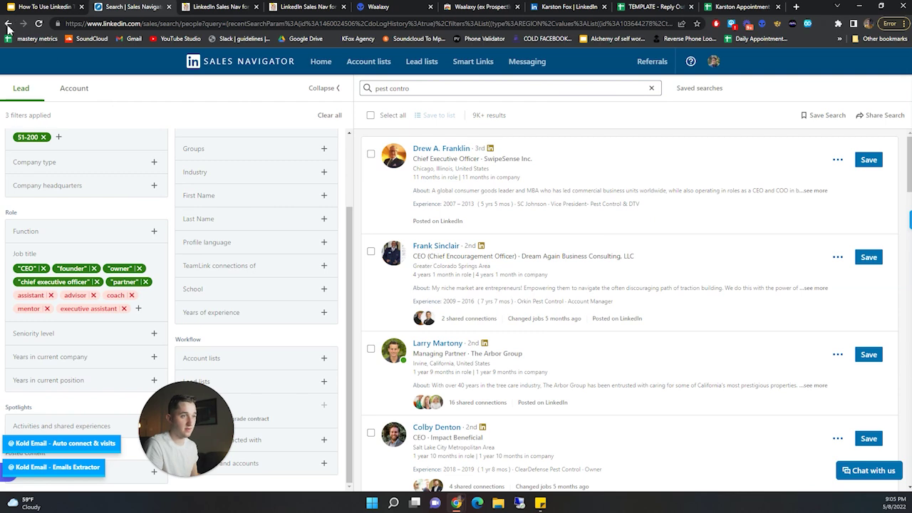
- Step back to the Owner, Partner, CXO seniority version of the search with 737 results
left_click(8, 23)
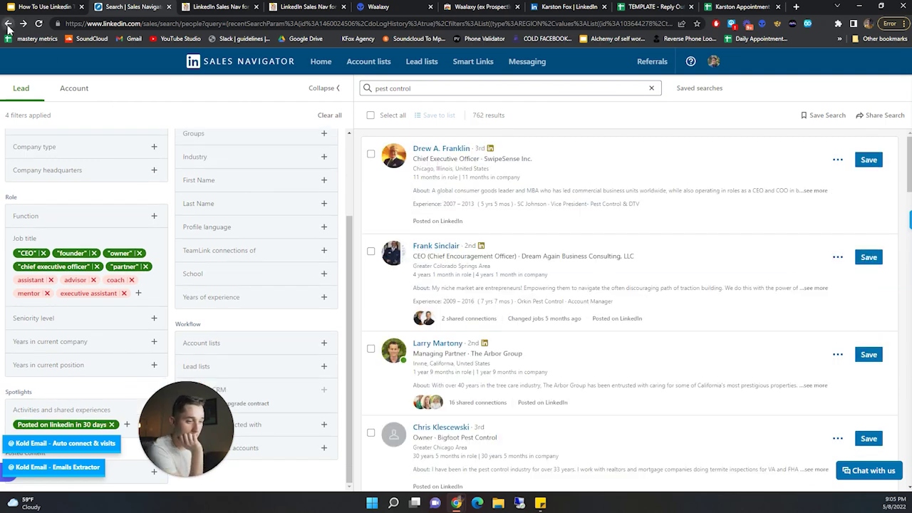
left_click(8, 26)
left_click(8, 26)
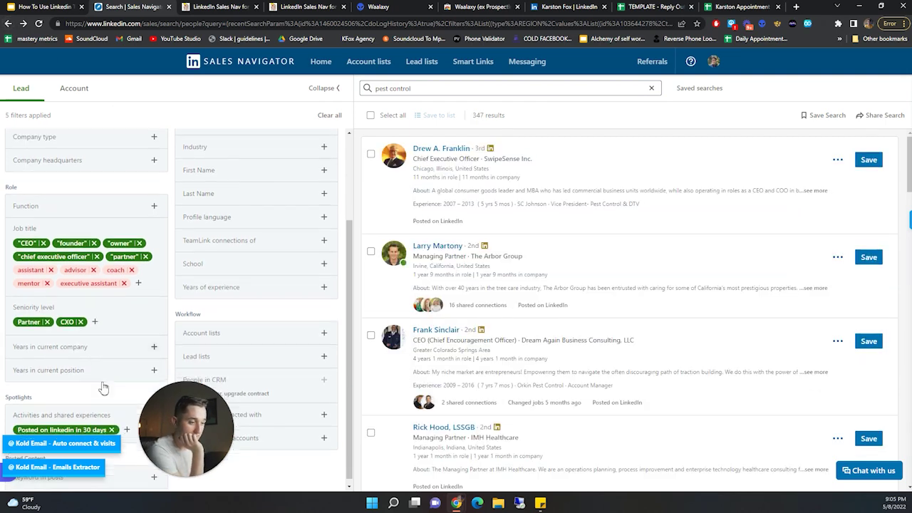
left_click(8, 24)
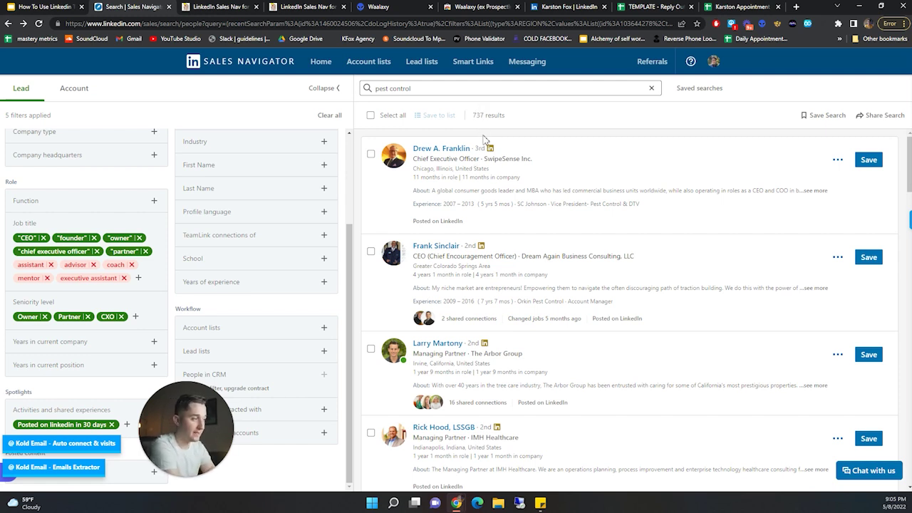
triple_click(477, 116)
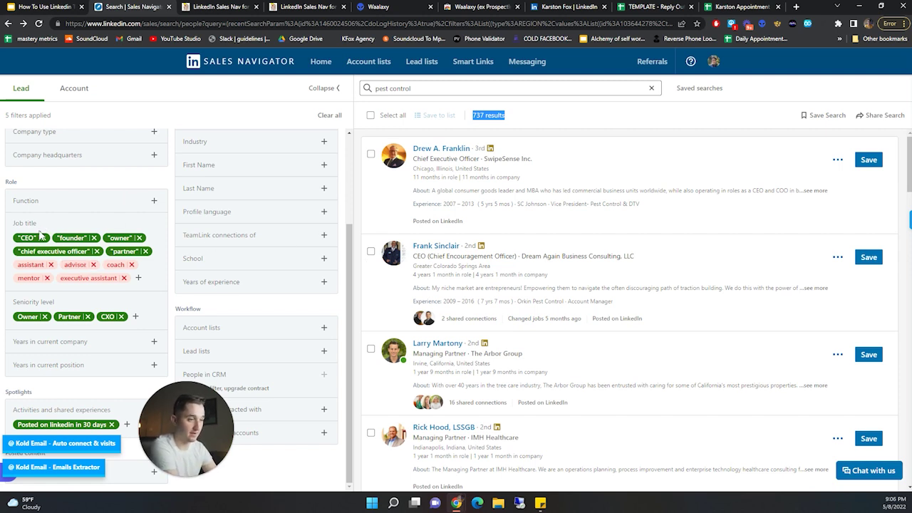
scroll(225, 294, "up", 1)
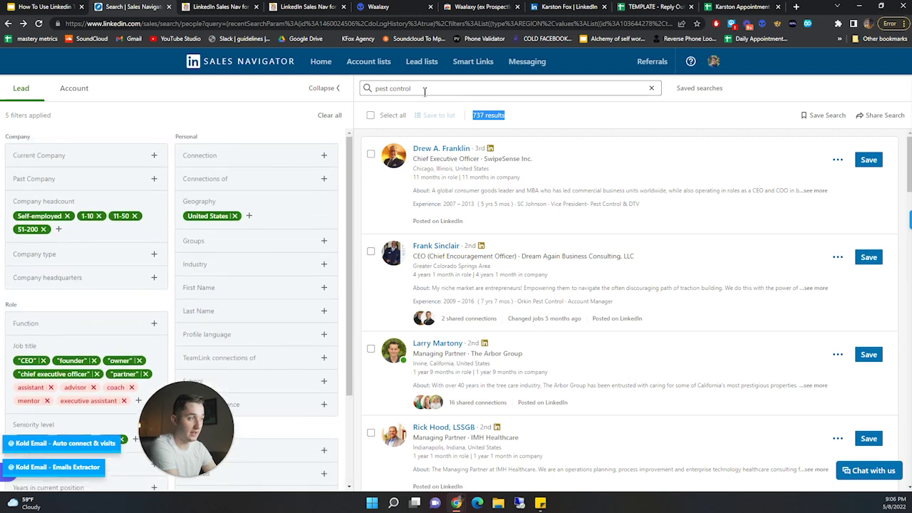
scroll(100, 289, "down", 1)
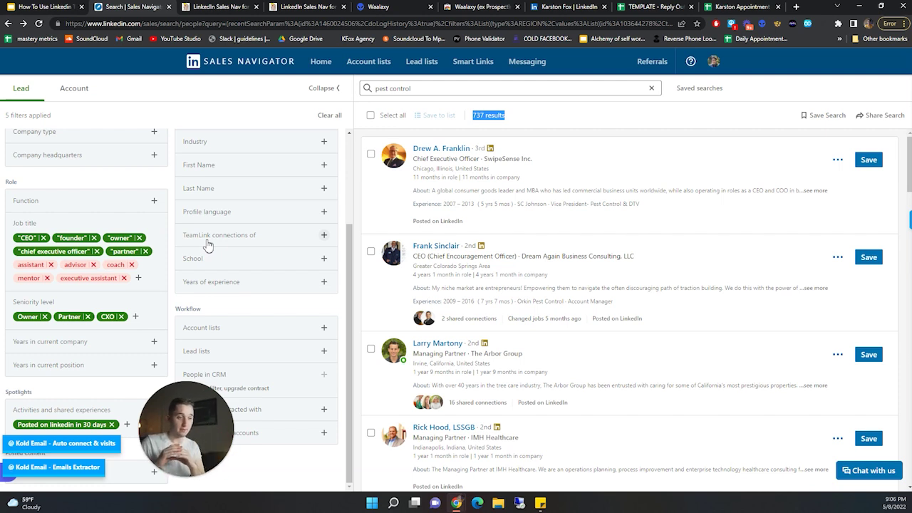
- Add the Changed jobs in last 90 days filter from Activities and shared experiences, giving 788 results
left_click(127, 424)
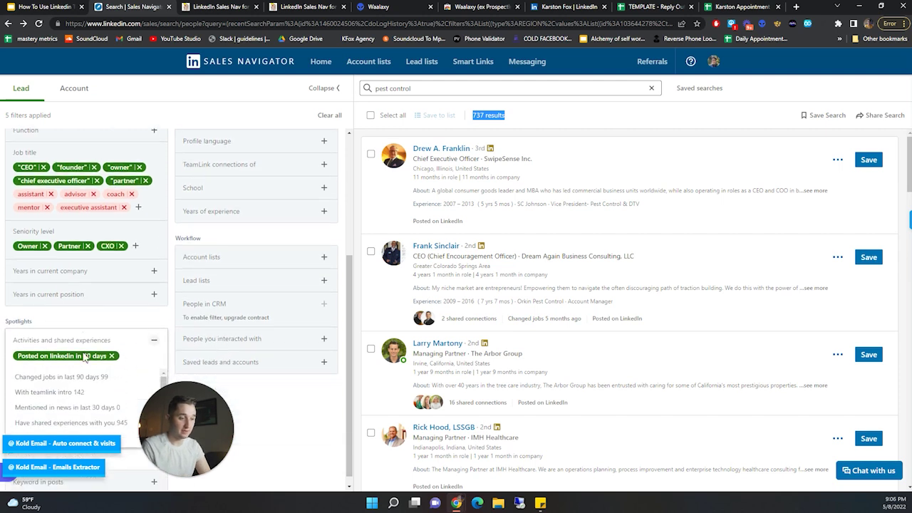
scroll(93, 388, "down", 1)
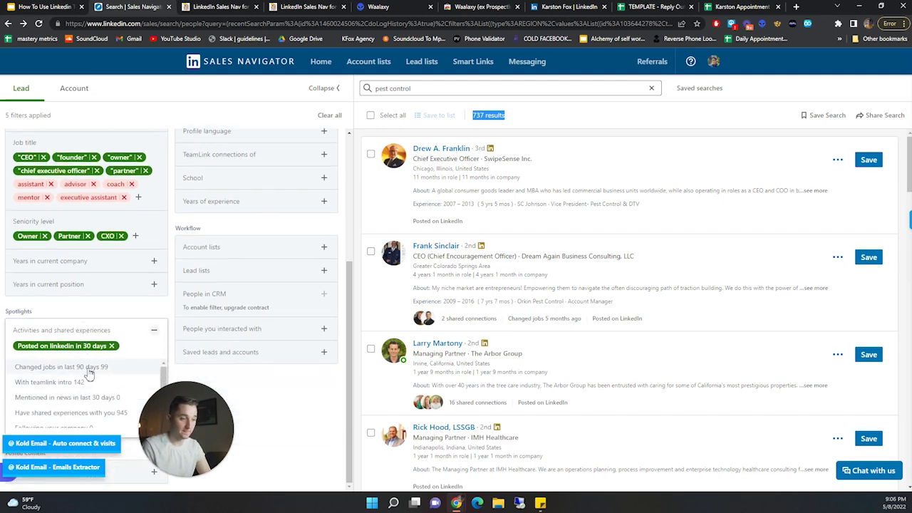
left_click(85, 367)
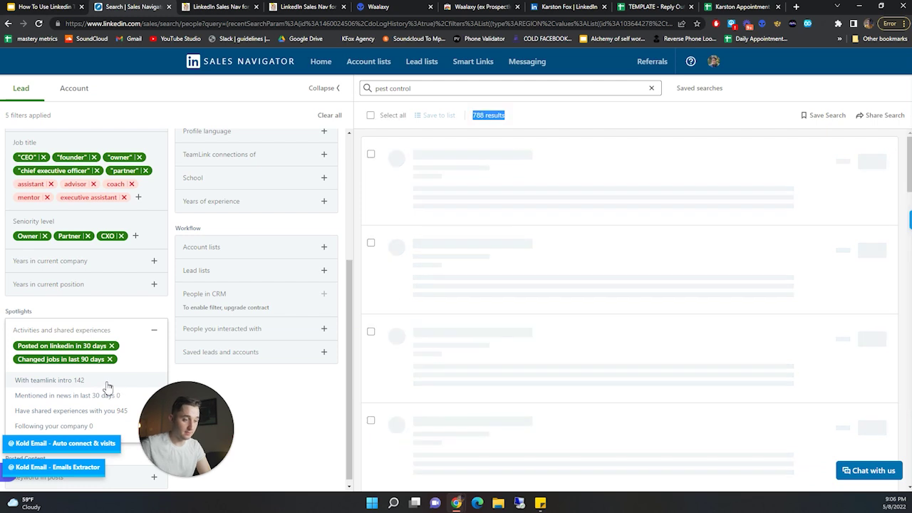
scroll(100, 420, "down", 1)
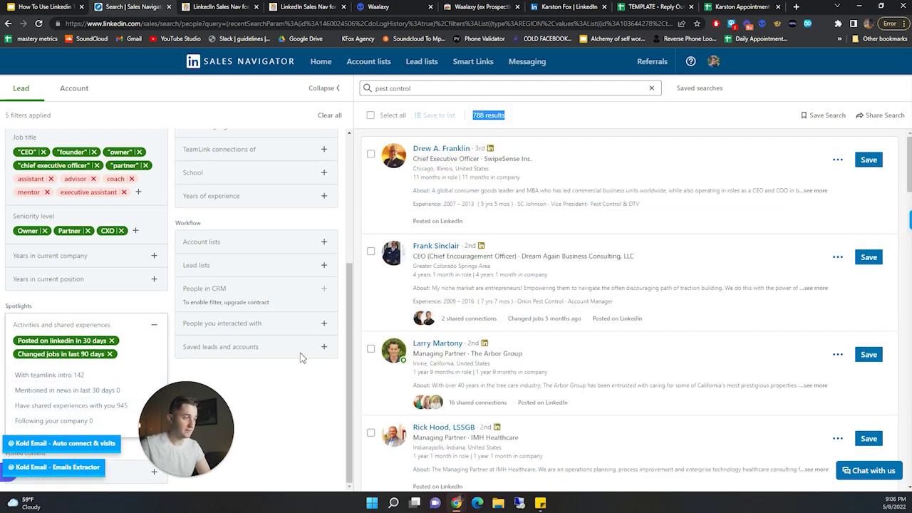
left_click(281, 379)
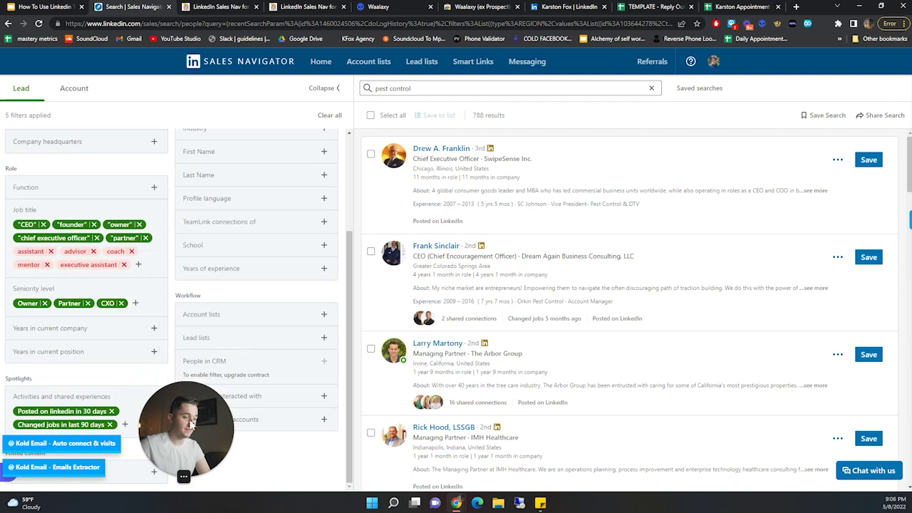
left_click_drag(168, 408, 237, 409)
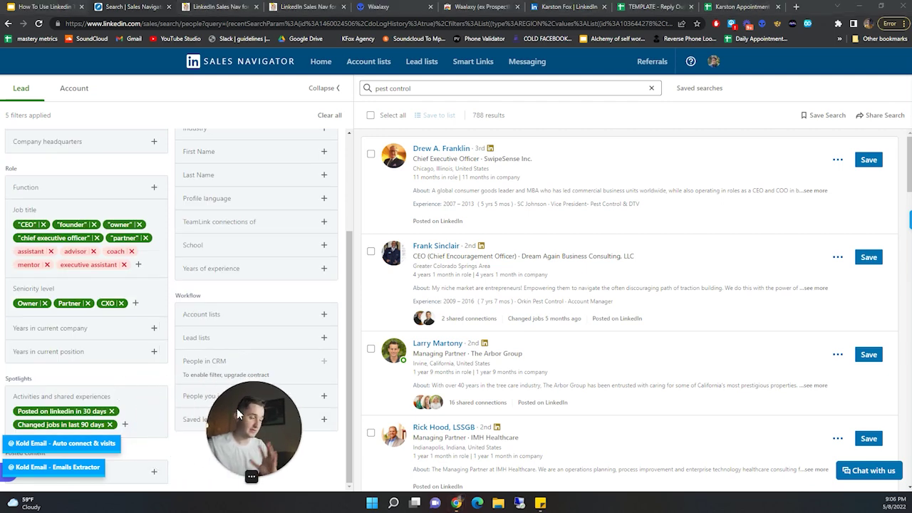
left_click_drag(222, 404, 25, 400)
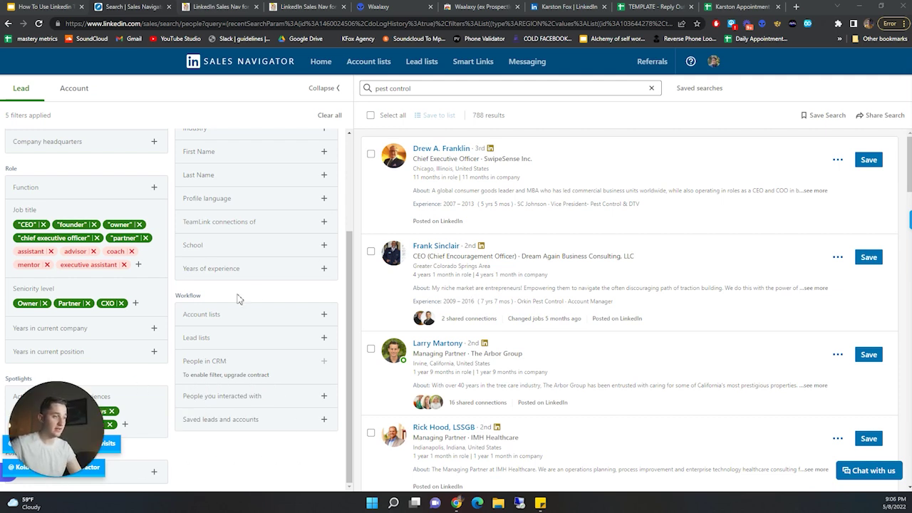
scroll(232, 297, "up", 2)
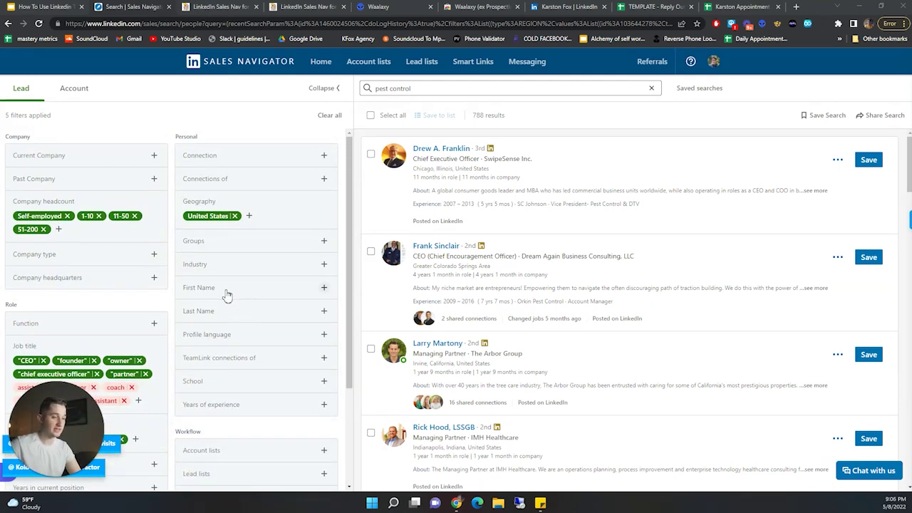
- Review Waalaxy's Import from Sales Navigator search panel for the 788 pest control leads, then dismiss it
left_click(763, 25)
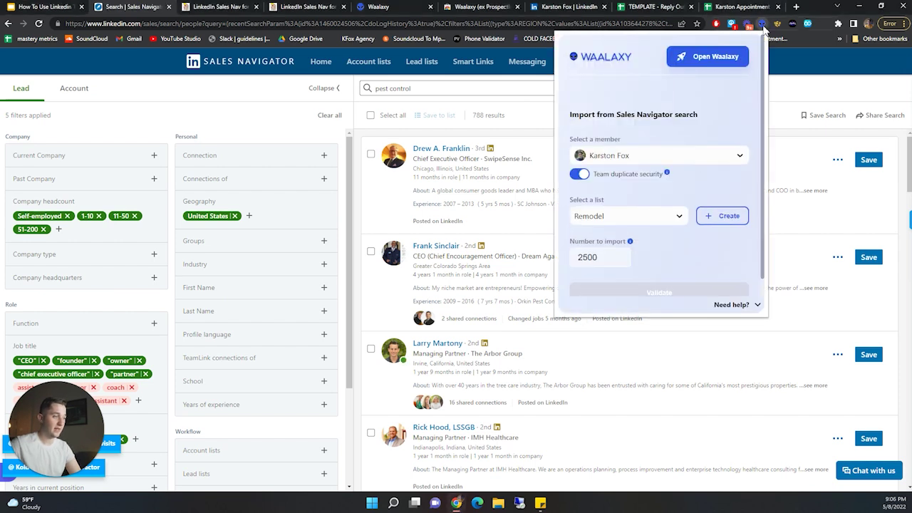
left_click(762, 25)
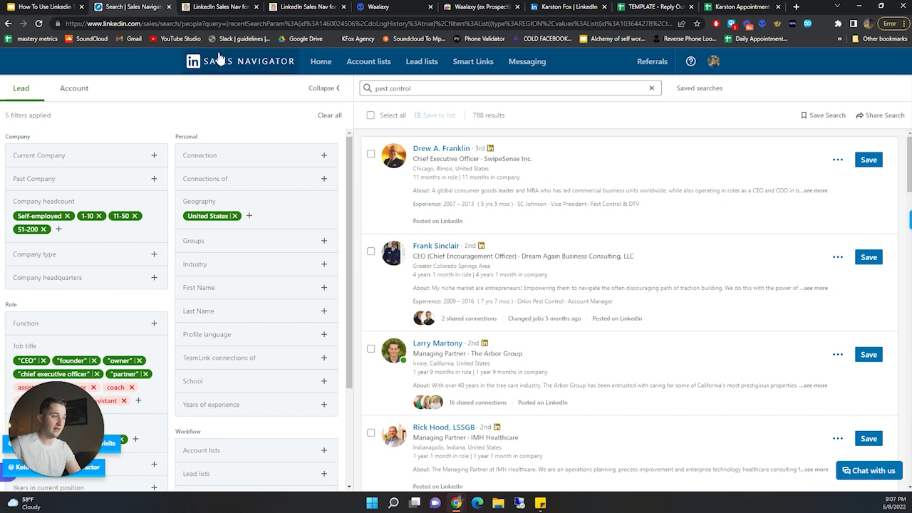
left_click(762, 25)
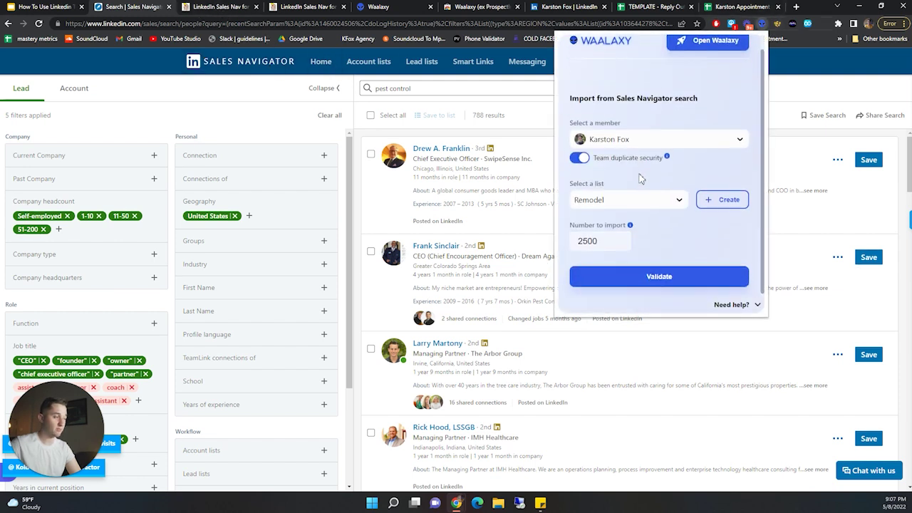
key("ctrl+Tab")
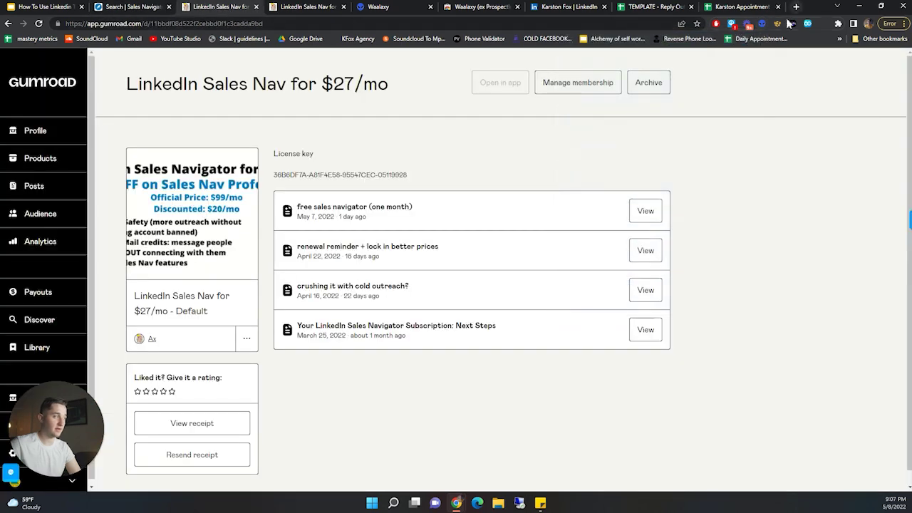
left_click(762, 23)
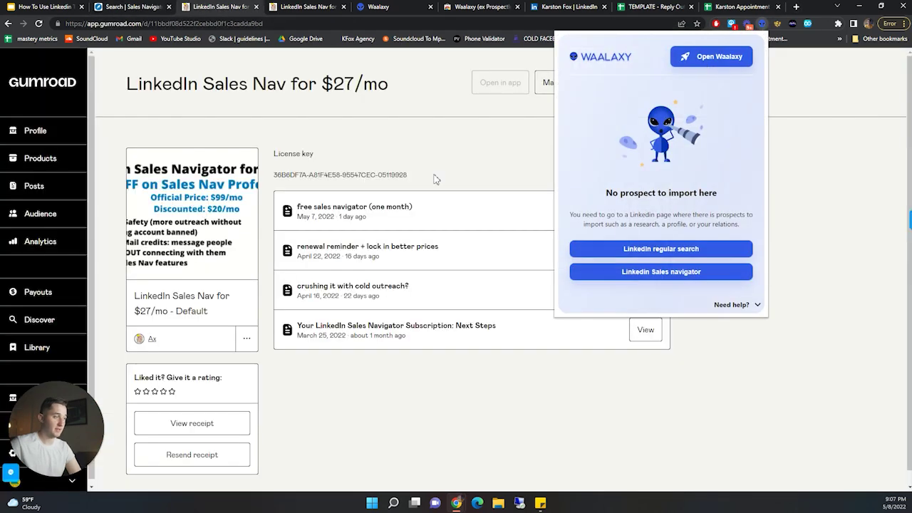
key("ctrl+shift+Tab")
key("ctrl+shift+Tab")
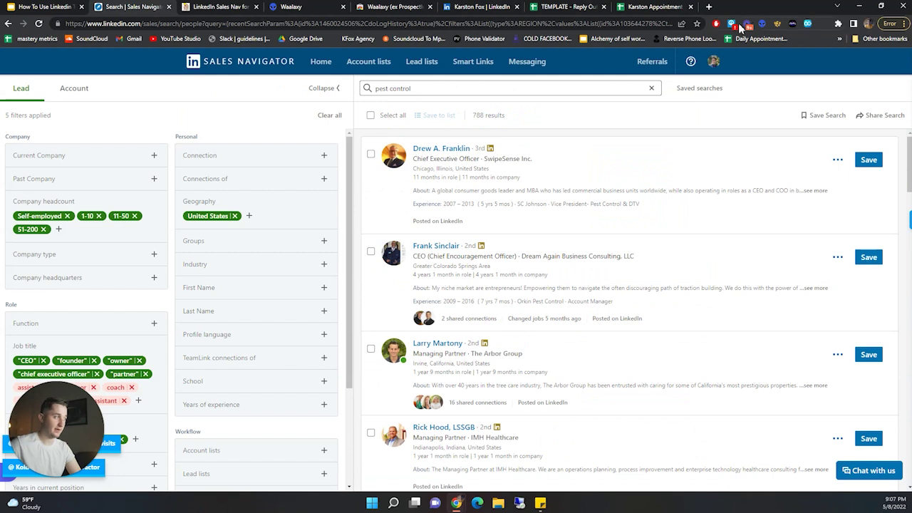
left_click(761, 23)
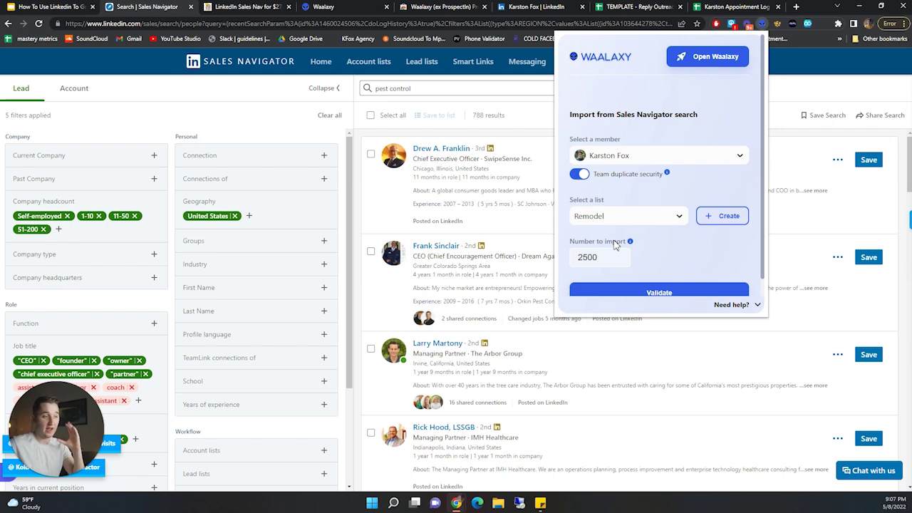
left_click(254, 220)
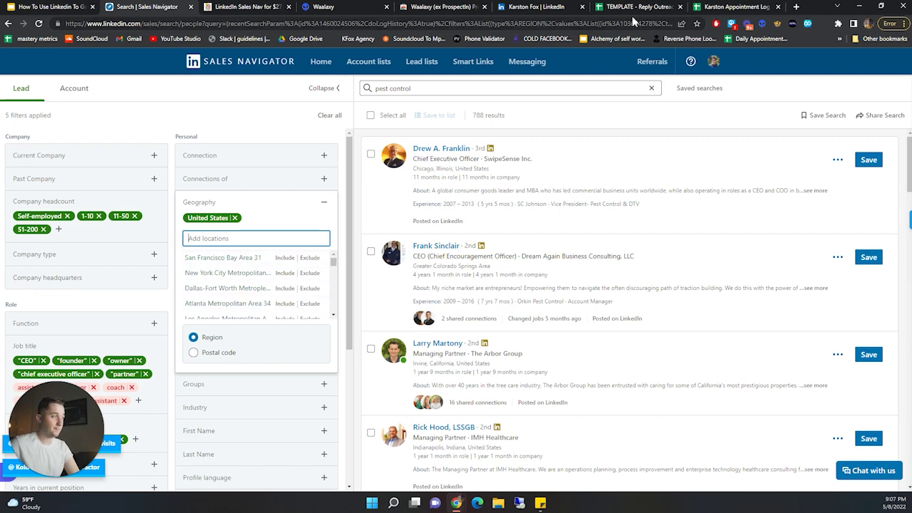
- Open the 2374-prospect NY/SF/LA marketing agency list in the Waalaxy web app
left_click(317, 6)
left_click(49, 149)
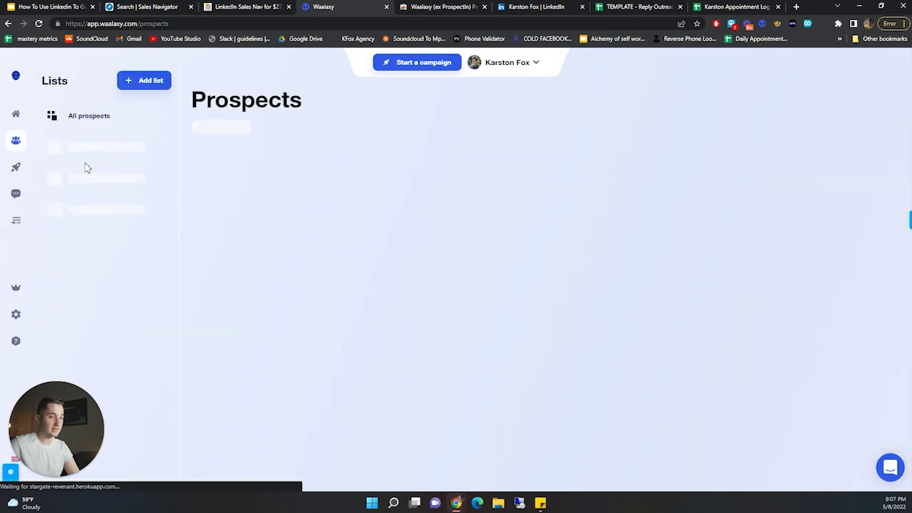
left_click(108, 244)
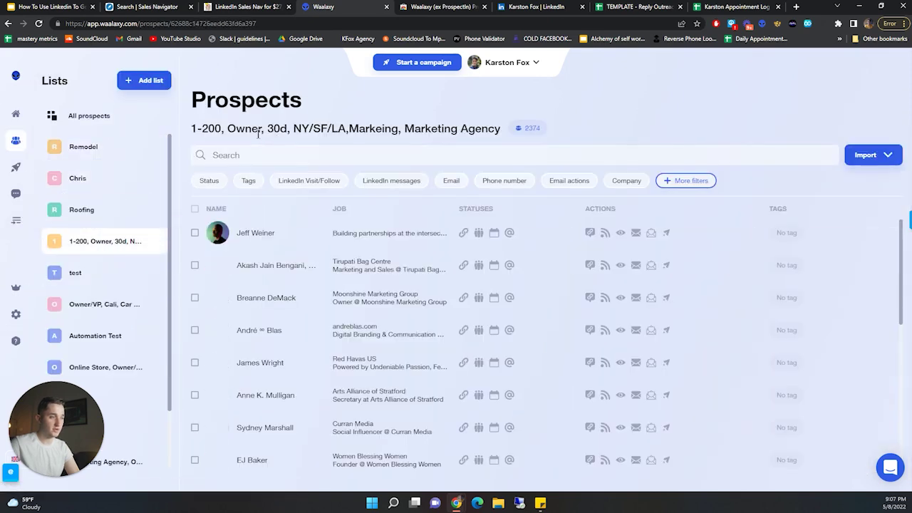
- Highlight the 30d and NY/SF/LA parts of the list title, then return to the LinkedIn profile tab
double_click(277, 128)
left_click(315, 129)
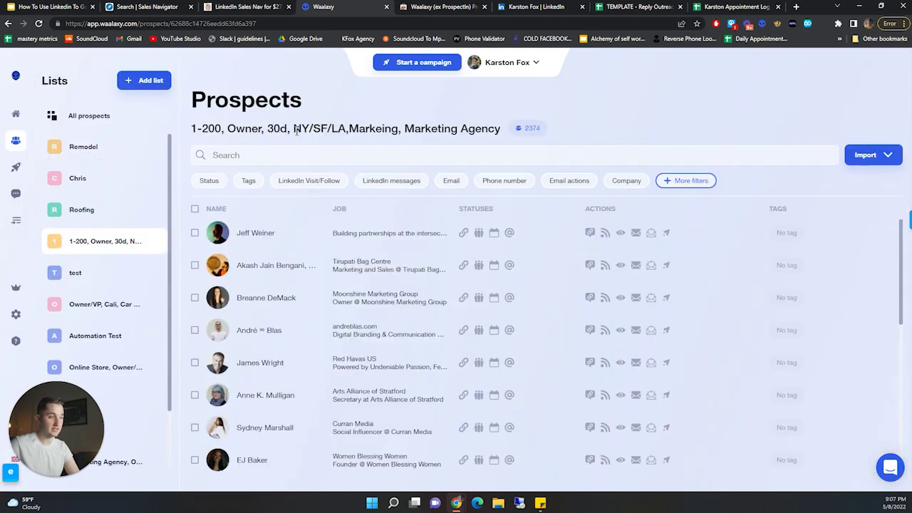
left_click_drag(294, 131, 525, 128)
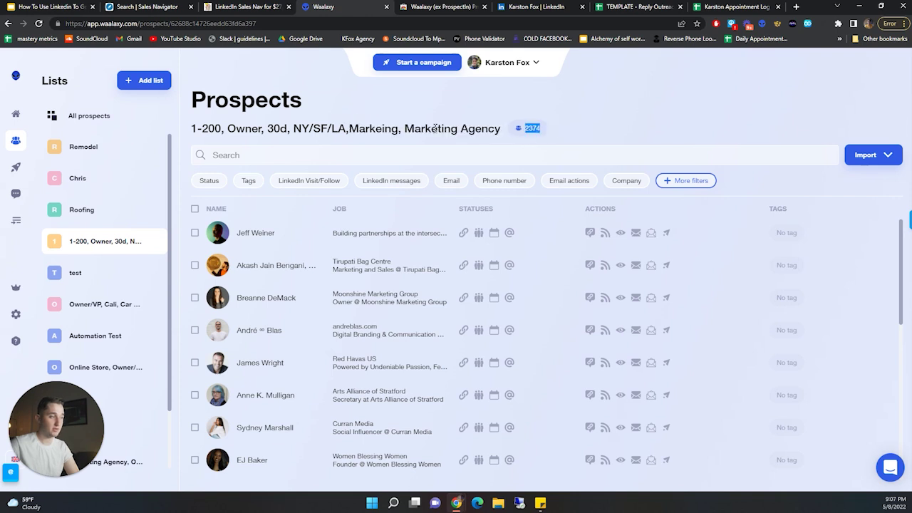
left_click_drag(293, 131, 288, 135)
triple_click(289, 134)
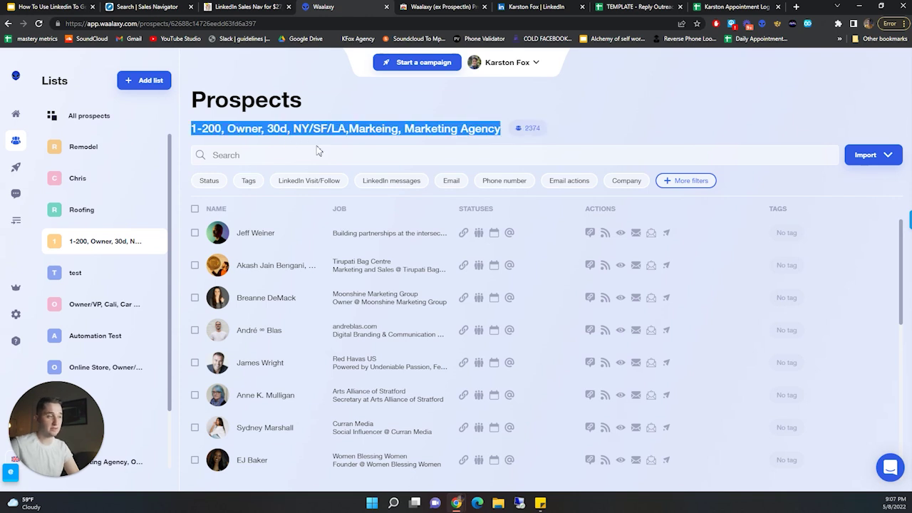
left_click(531, 136)
left_click_drag(293, 129, 363, 129)
left_click(556, 128)
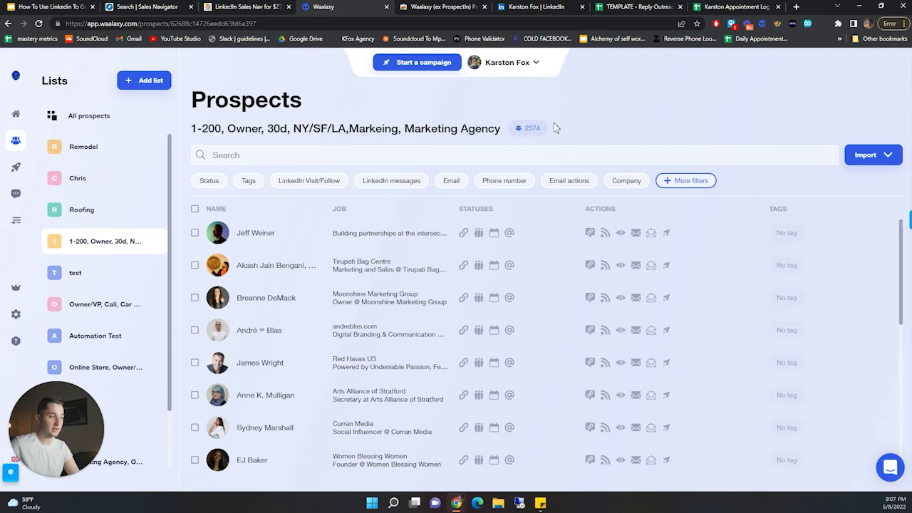
left_click(539, 6)
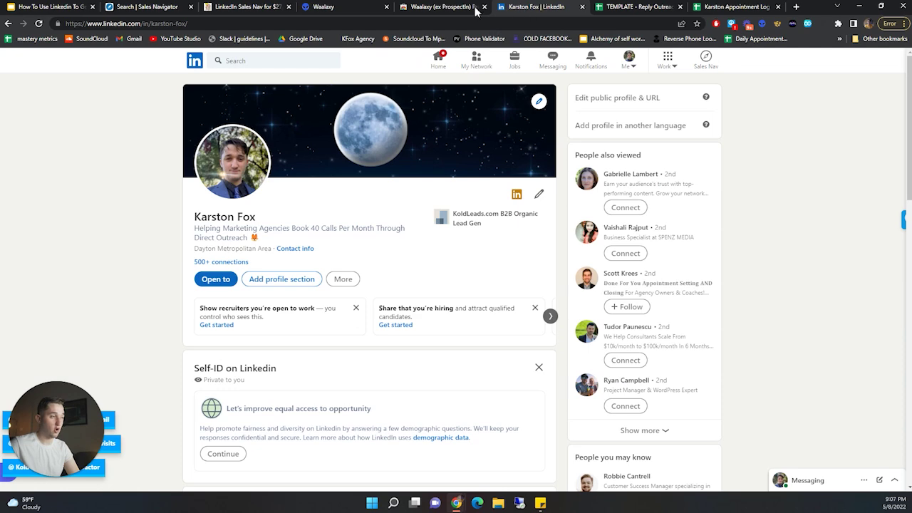
- From the pest control lead search, begin creating a new Waalaxy prospect list
left_click(151, 7)
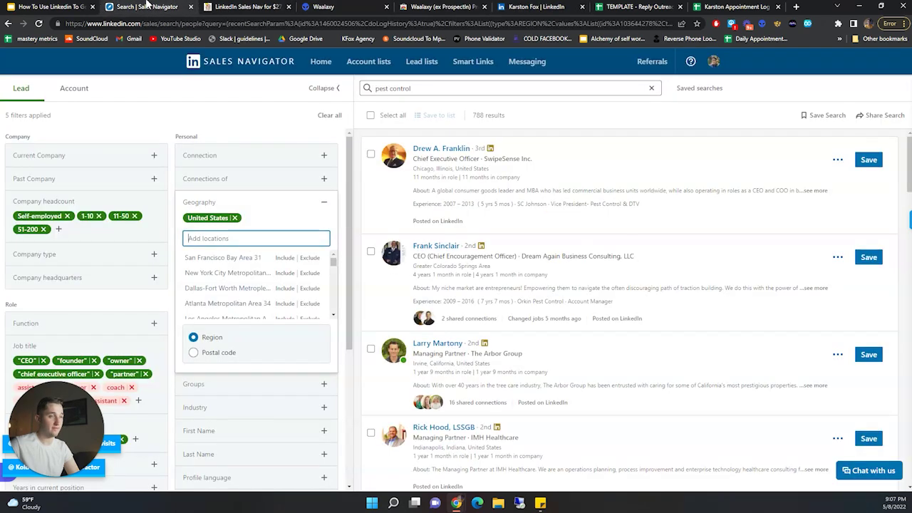
left_click(762, 25)
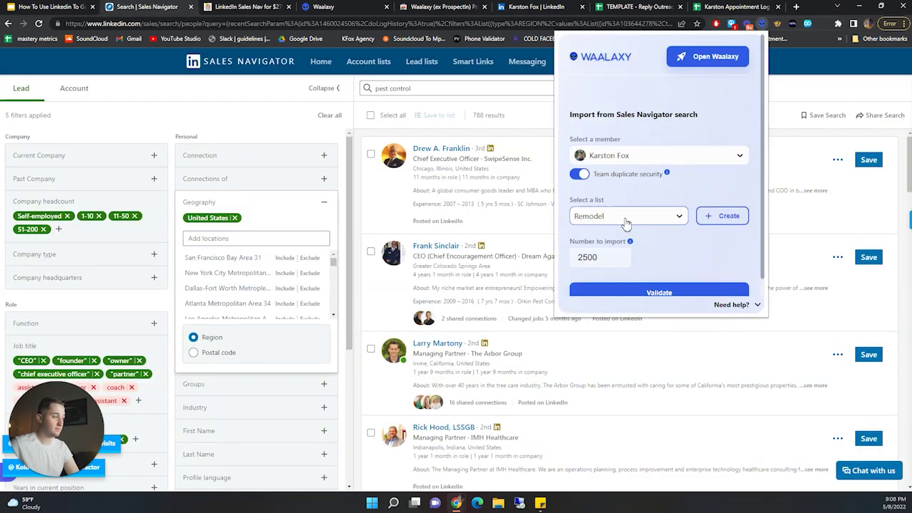
left_click(628, 218)
left_click(628, 217)
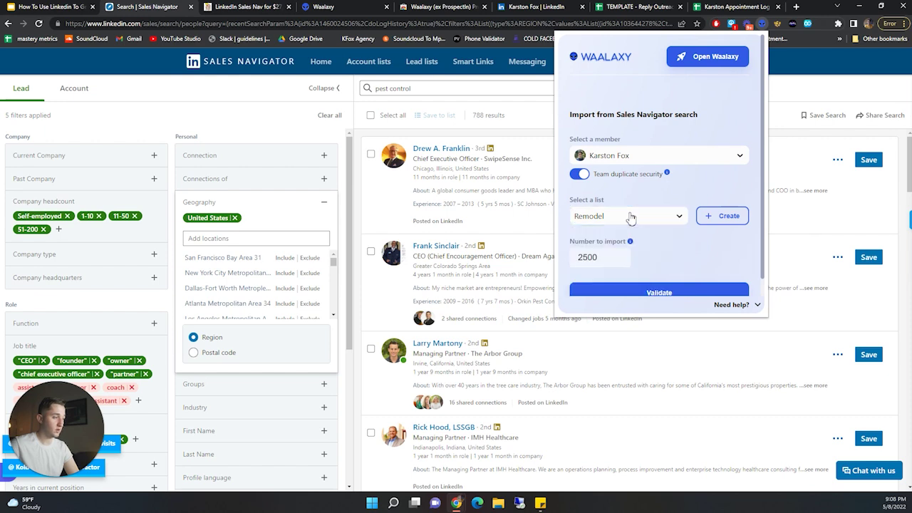
left_click(712, 216)
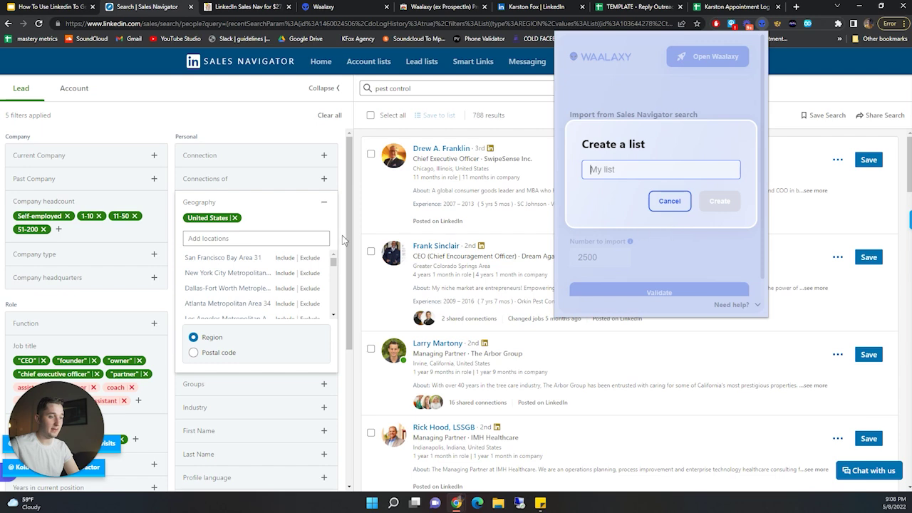
scroll(109, 354, "down", 3)
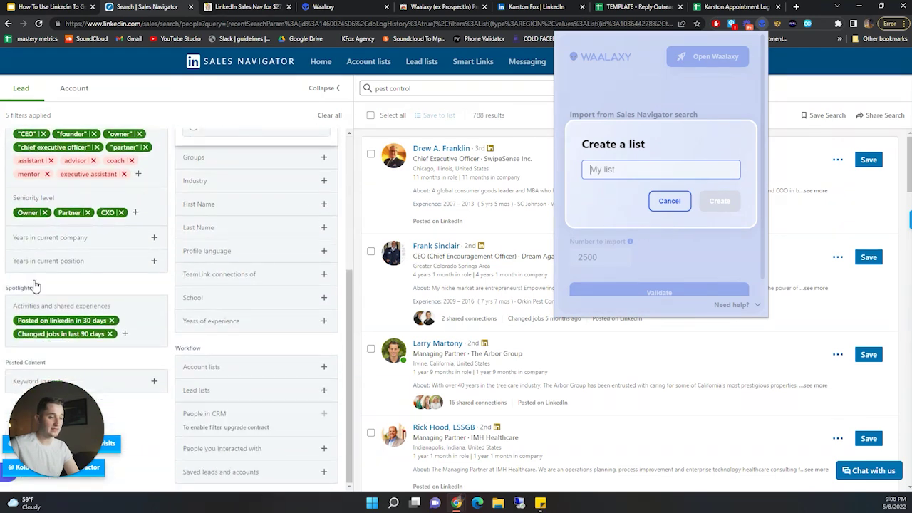
scroll(36, 285, "up", 3)
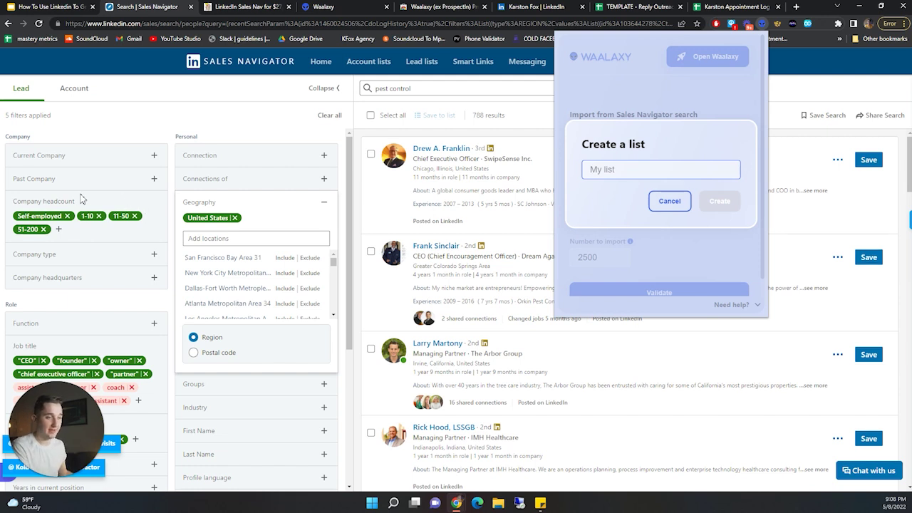
- Name the new list '1-200E, Owner, 30d, US, Pest Control'
left_click(636, 168)
type("1")
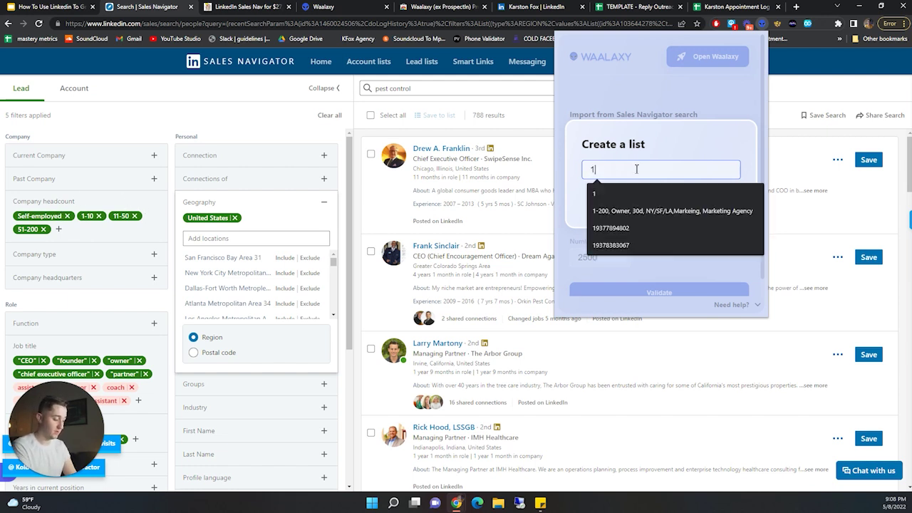
type("-200")
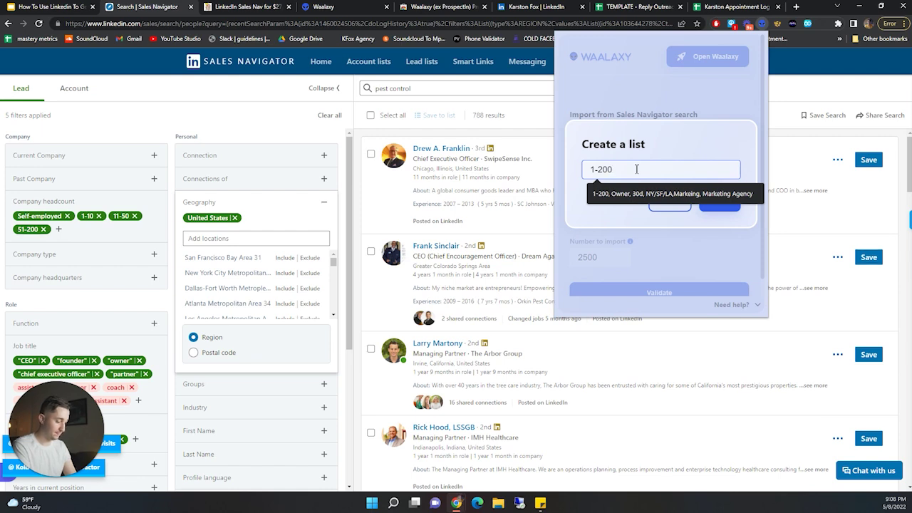
type("E,")
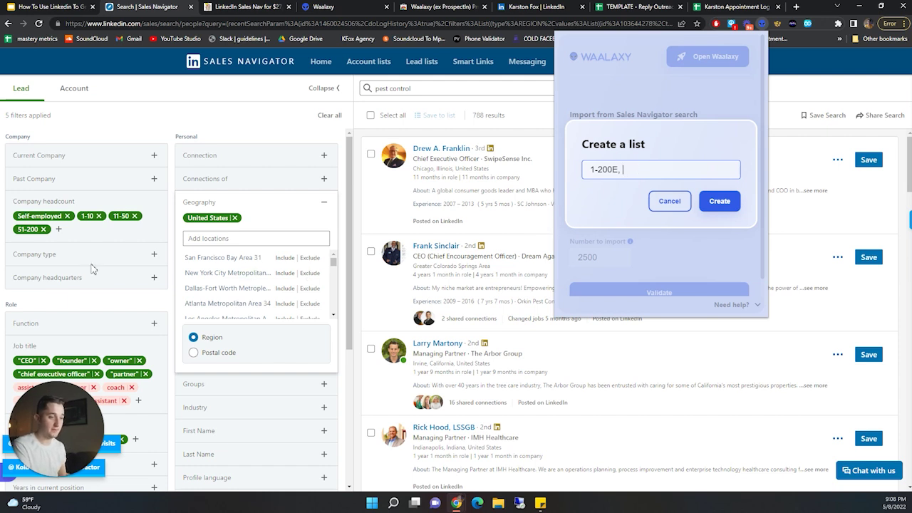
scroll(81, 342, "down", 1)
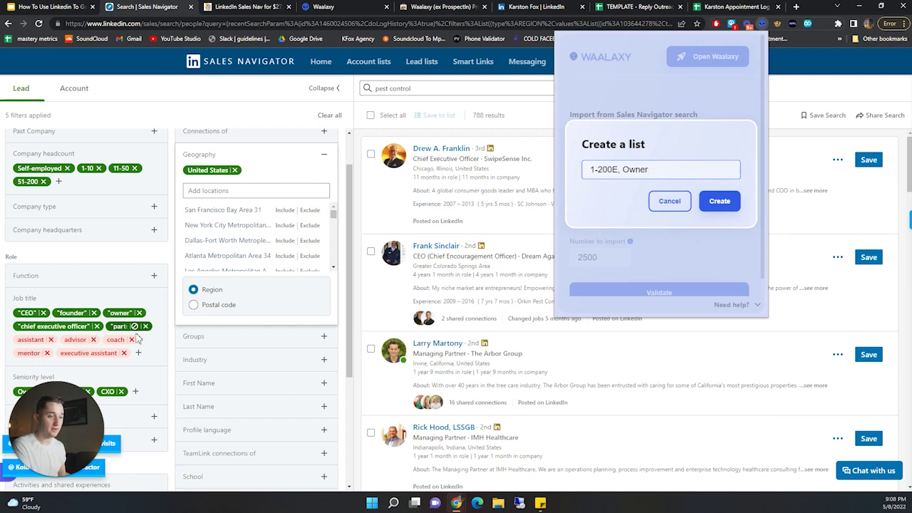
scroll(134, 321, "down", 2)
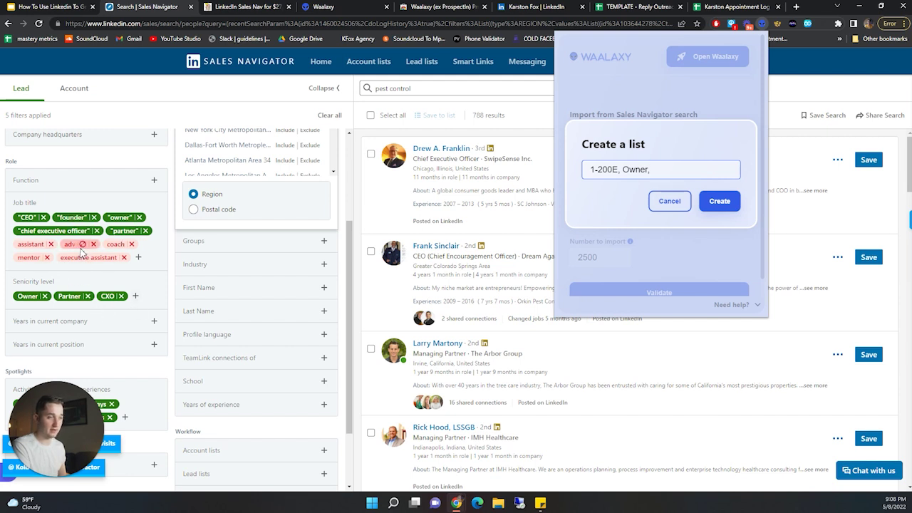
scroll(59, 187, "down", 1)
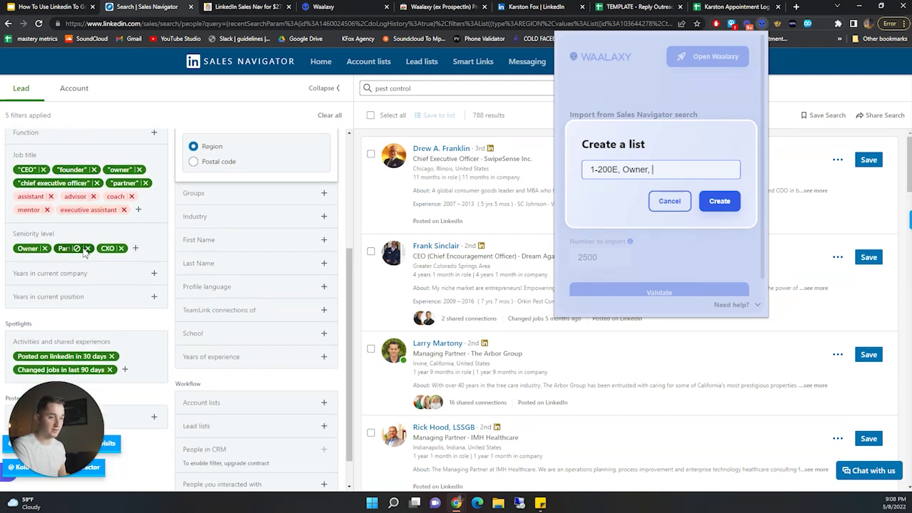
scroll(78, 265, "down", 1)
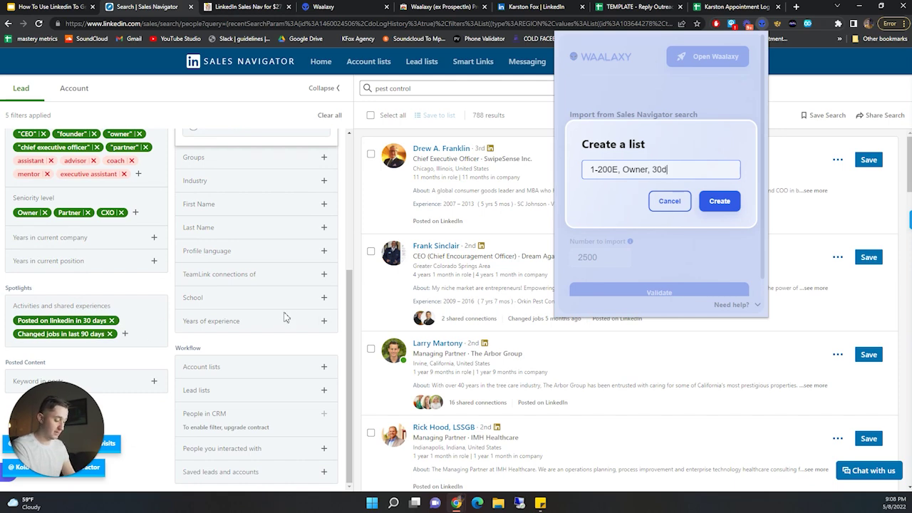
scroll(162, 262, "up", 6)
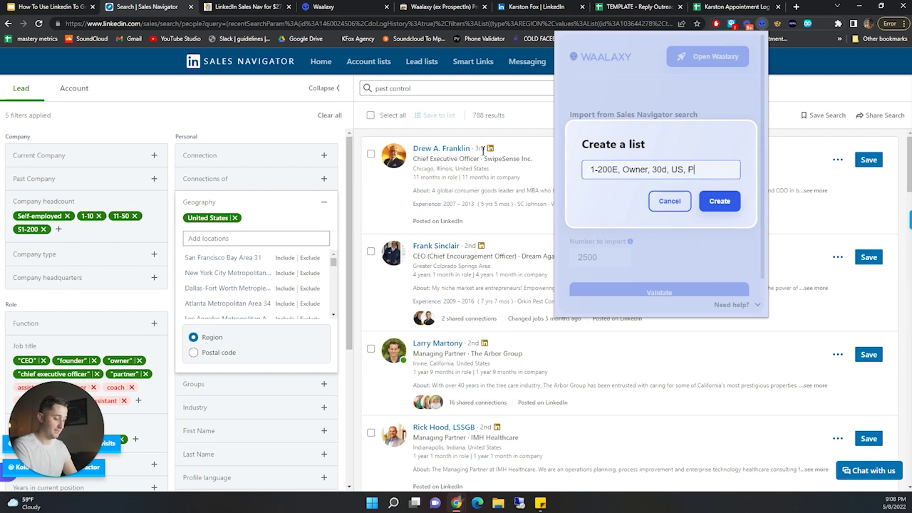
type("rol")
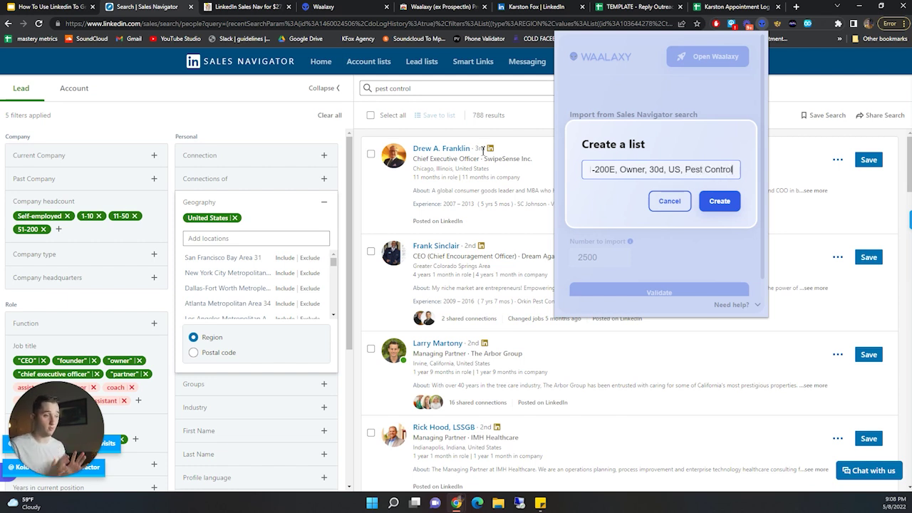
scroll(171, 213, "down", 3)
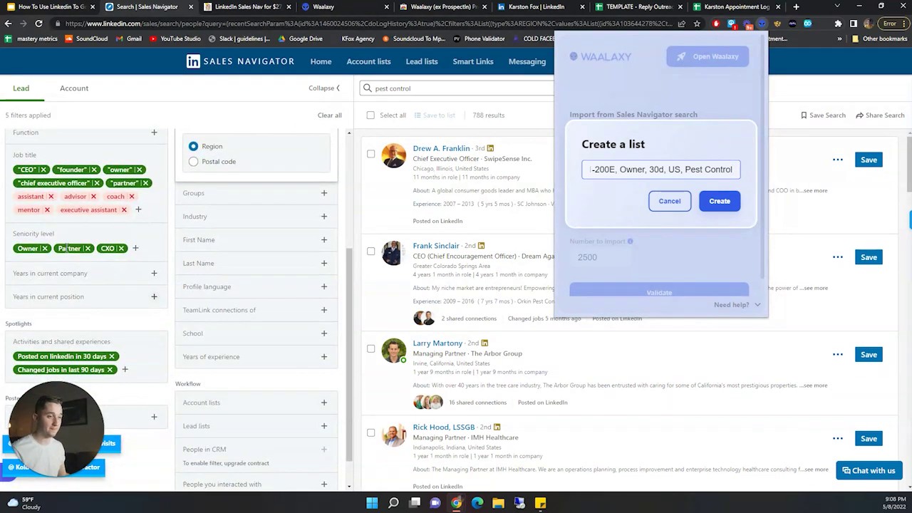
scroll(76, 314, "up", 2)
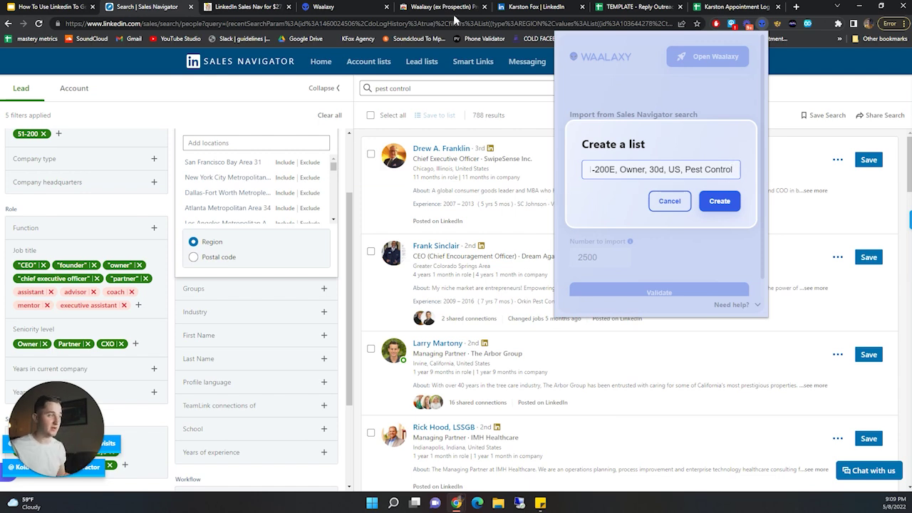
- Inspect the existing Waalaxy list title, selecting its Owner, location and Markeing parts
left_click(323, 7)
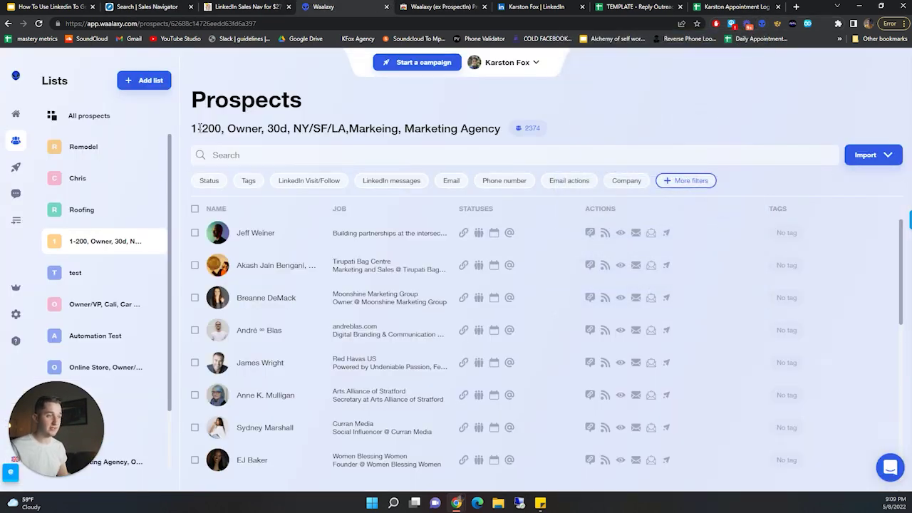
left_click_drag(228, 132, 265, 131)
left_click(237, 134)
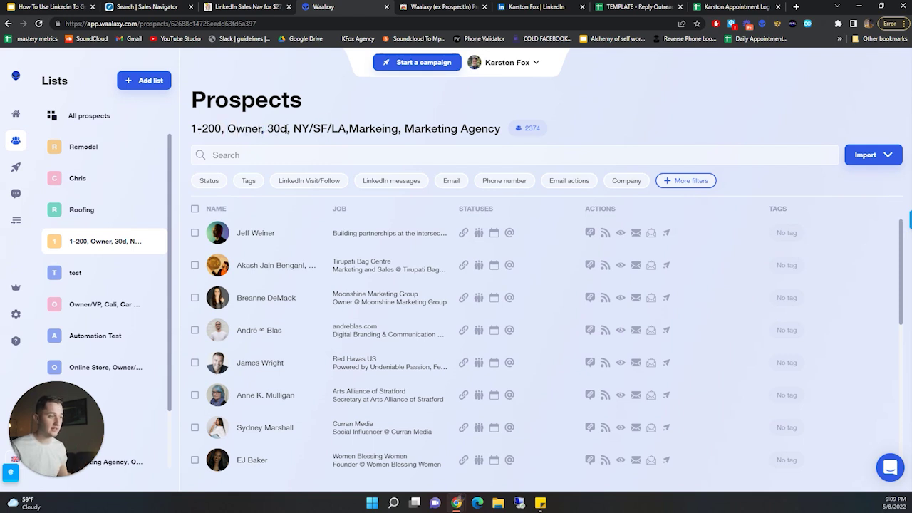
left_click_drag(289, 128, 487, 128)
double_click(370, 130)
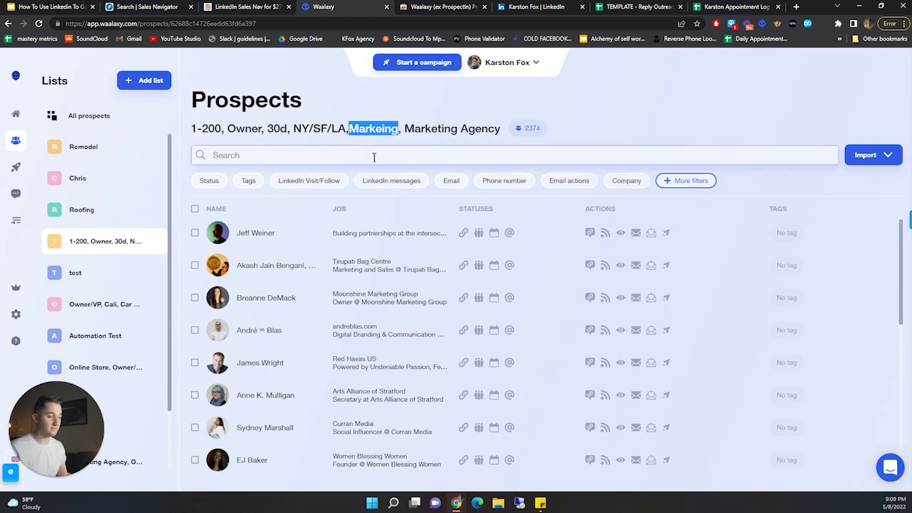
- Return to the pest control lead search and expand its Industry filter
left_click(533, 7)
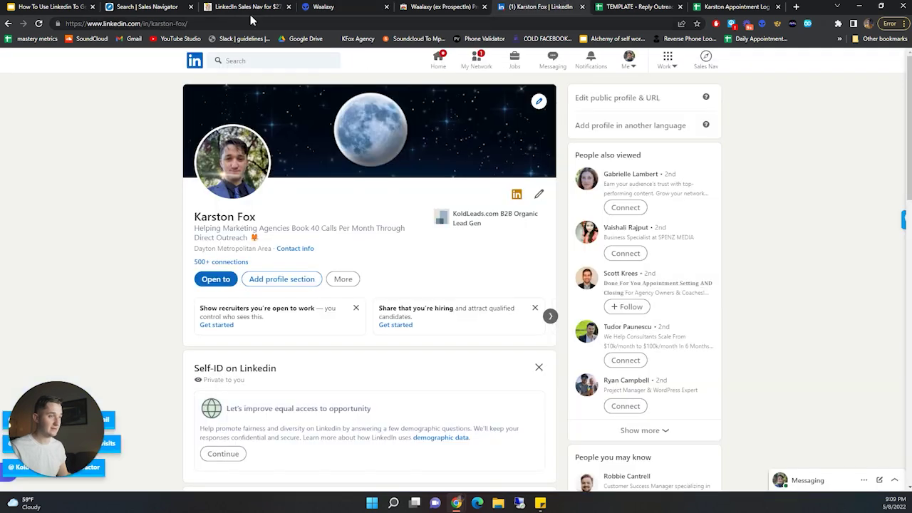
left_click(142, 7)
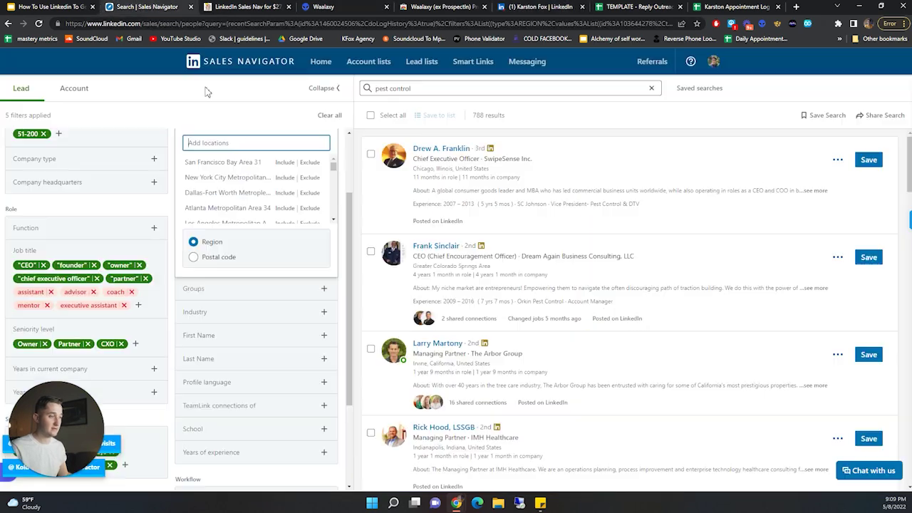
left_click(273, 318)
scroll(254, 253, "down", 5)
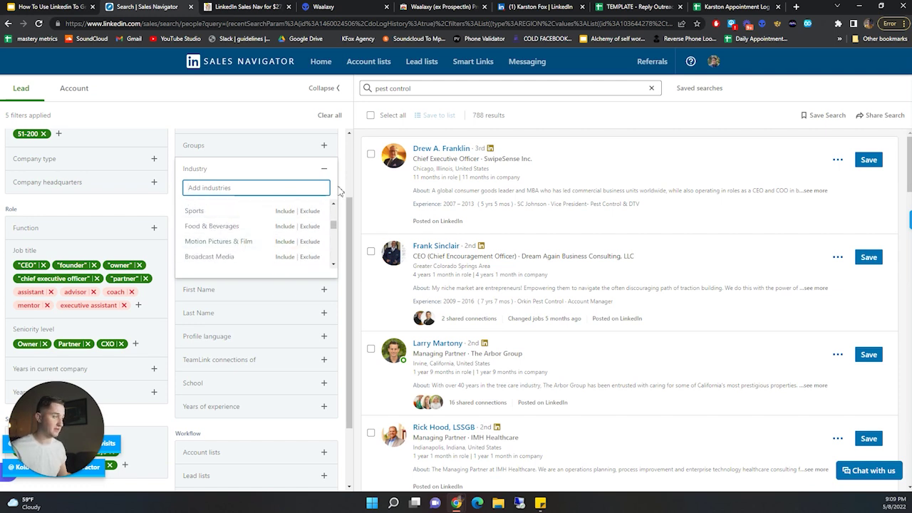
- Start a new Waalaxy list and enter the name '1-200, Owner, 30D, US'
left_click(761, 25)
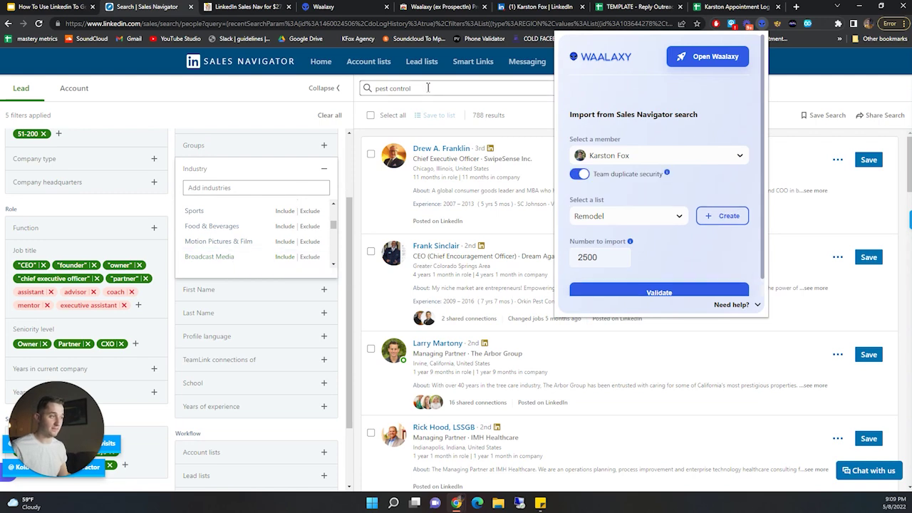
left_click(650, 215)
left_click(731, 216)
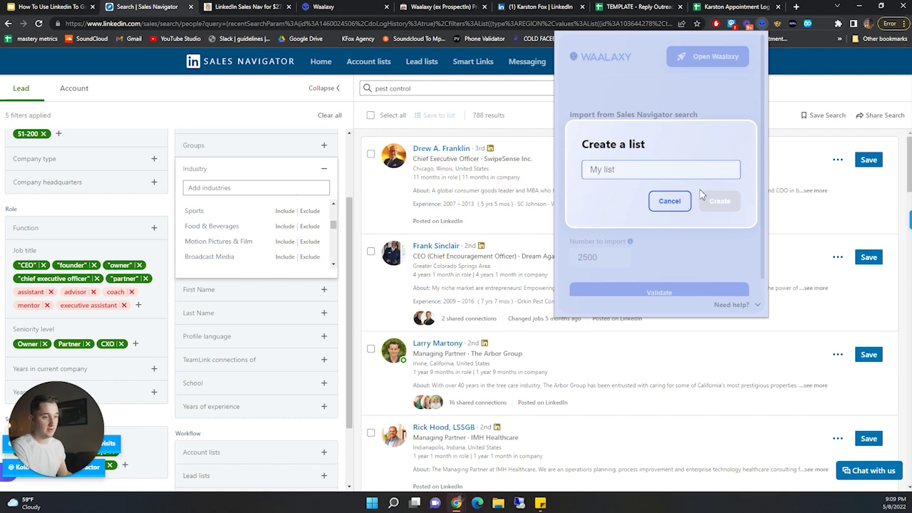
type("1")
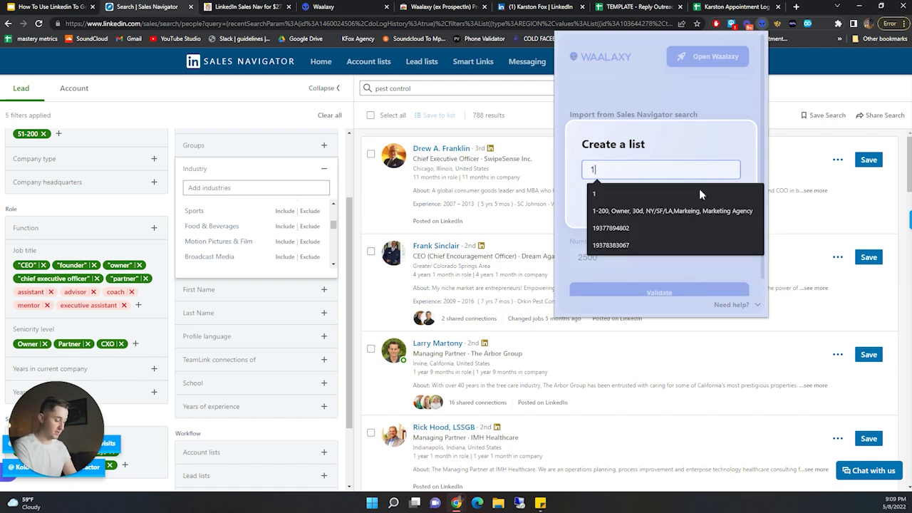
type("-200, Owner, 30")
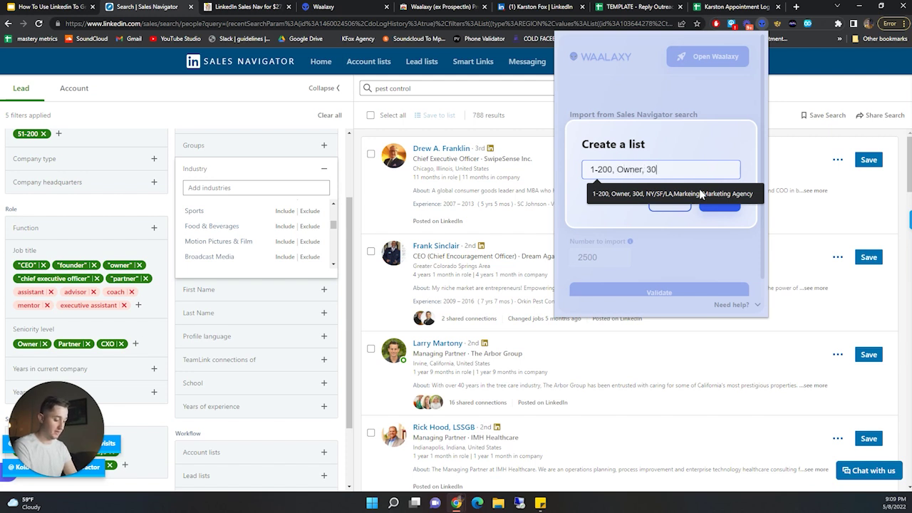
type("D")
key("BackSpace")
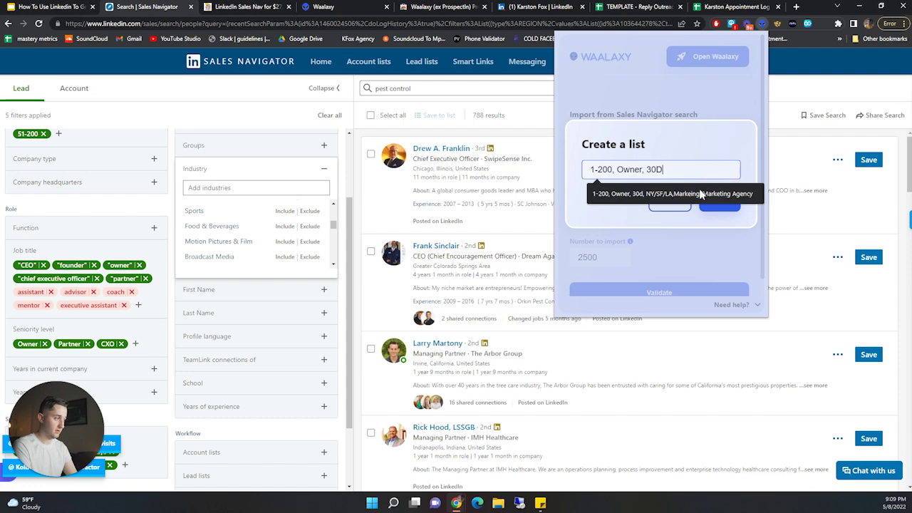
type(", US, Pest Control")
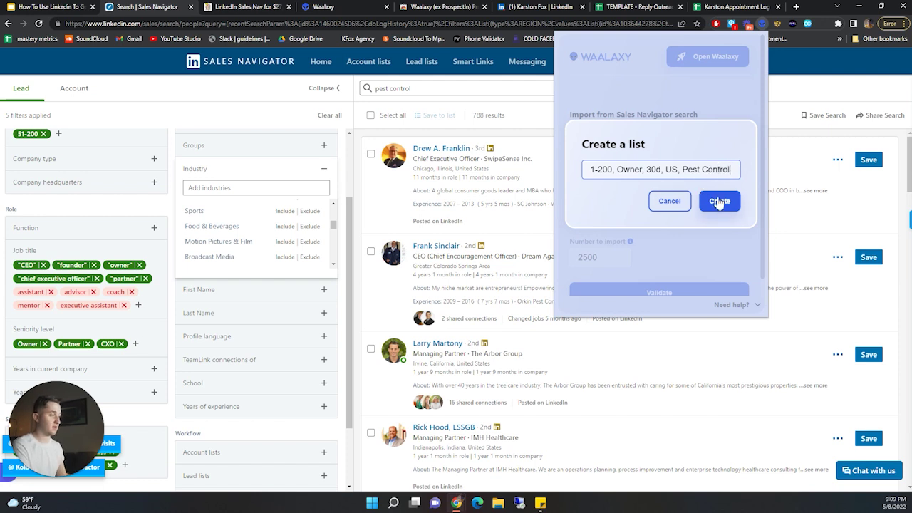
- Create the list '1-200, Owner, 30d, US, Pest Control' and start importing the results
left_click(720, 203)
scroll(702, 283, "down", 1)
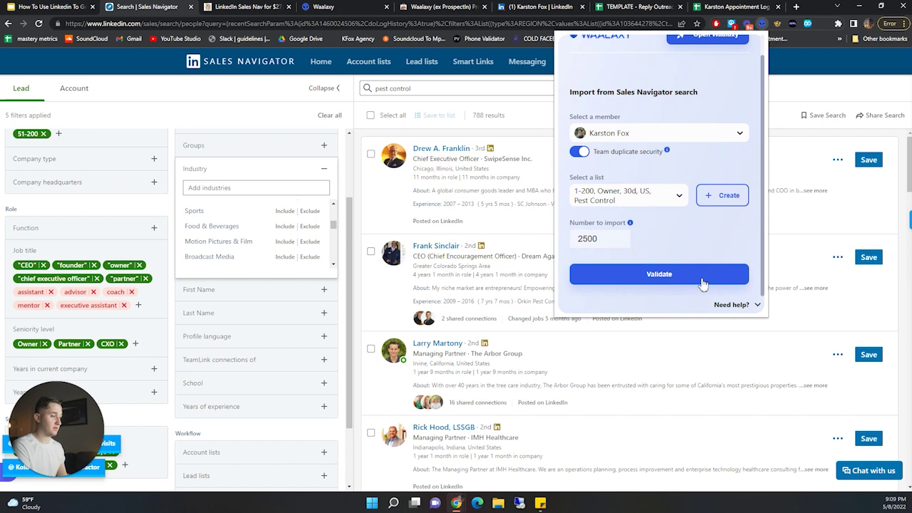
left_click(702, 282)
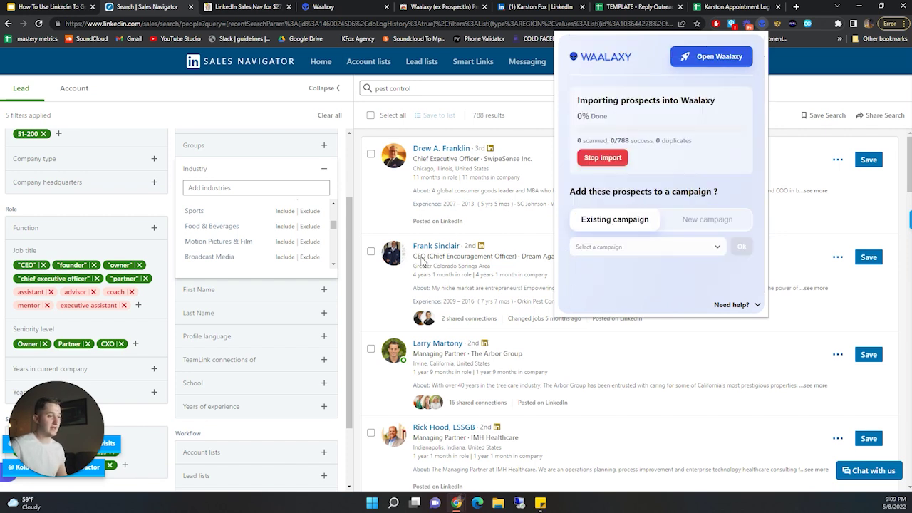
- Check the 788-lead Pest Control import, then go back to the 'Using Sales Nav To Make Lists' slide
left_click(351, 5)
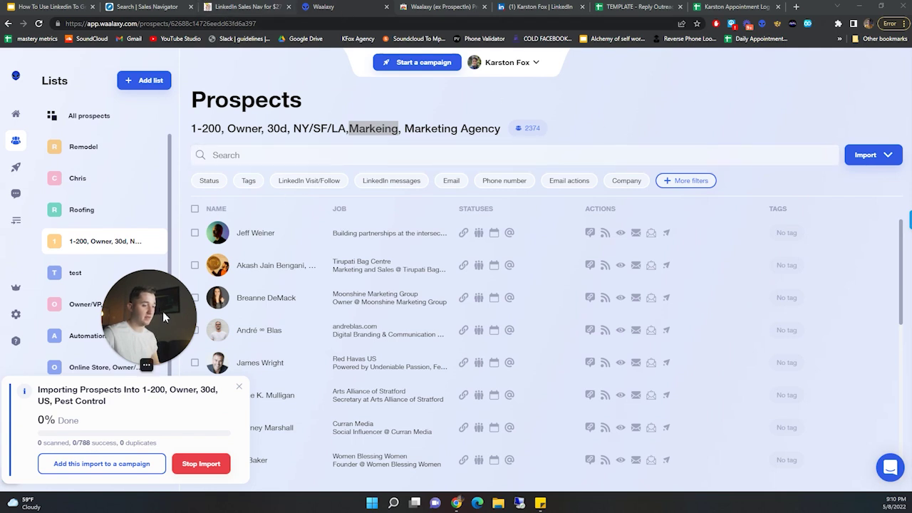
left_click_drag(141, 311, 133, 372)
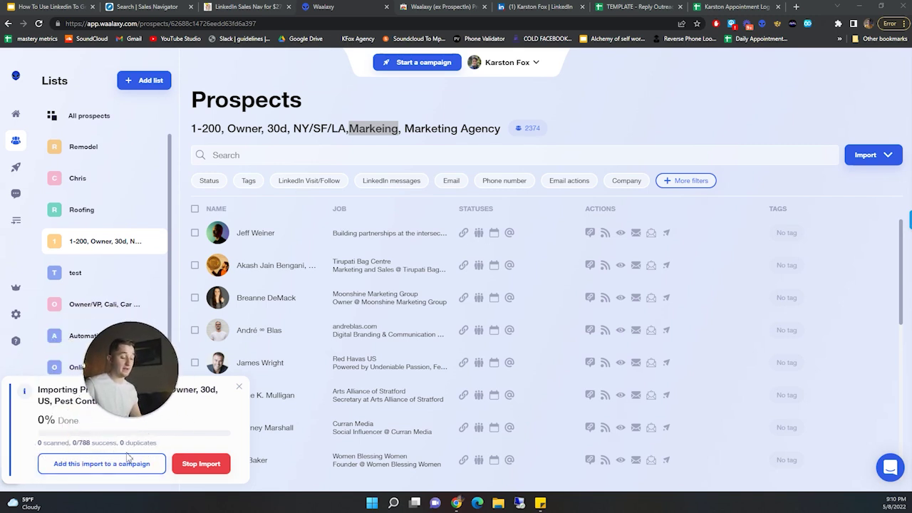
mouse_move(123, 418)
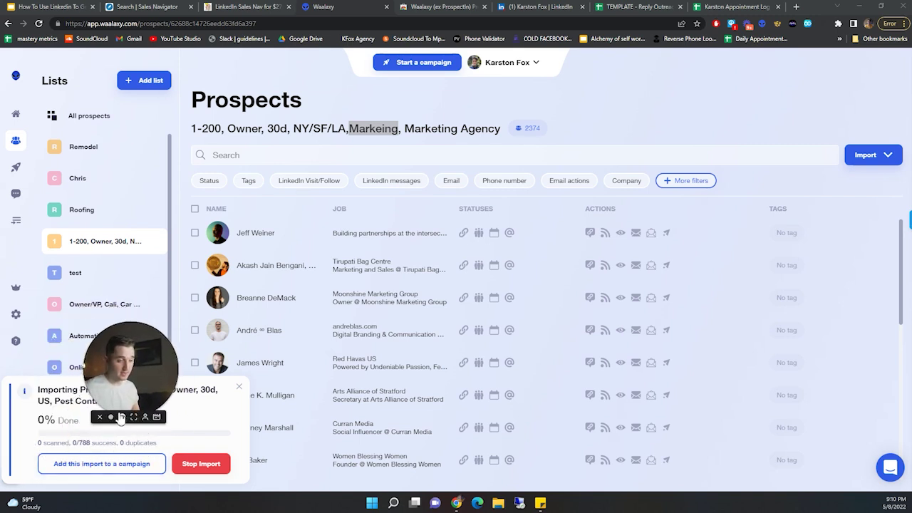
left_click(121, 418)
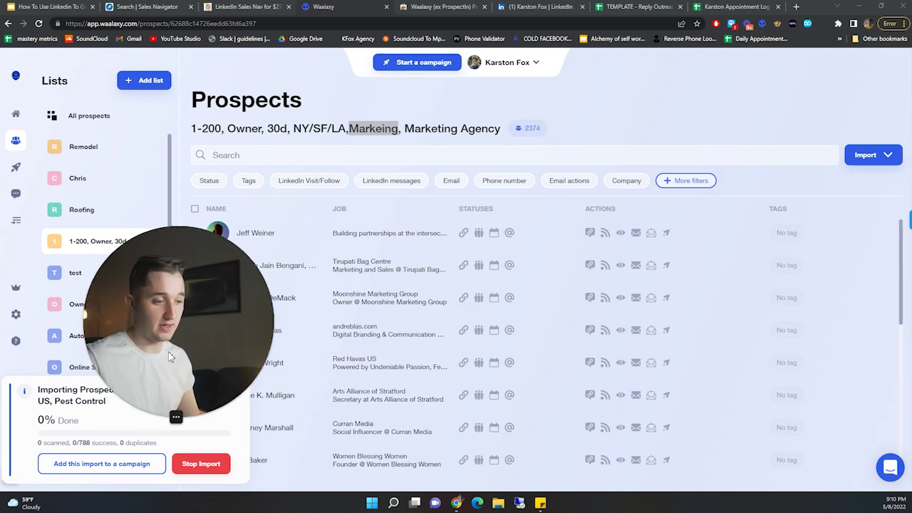
left_click_drag(178, 374, 103, 376)
left_click(145, 6)
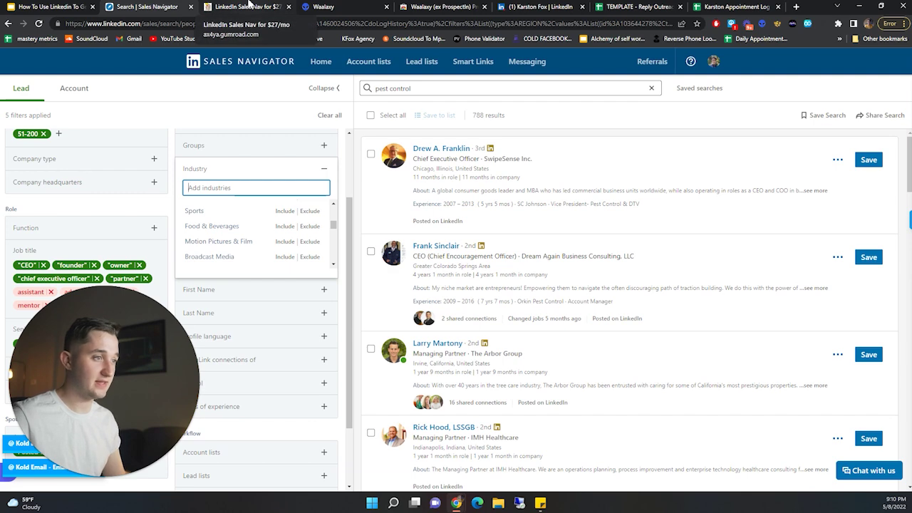
left_click(76, 7)
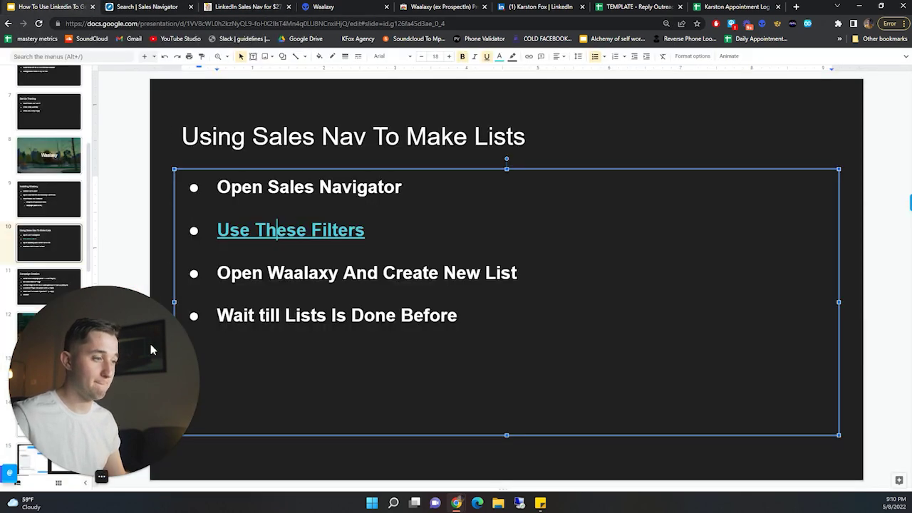
- View slide 11, Campaign Creation, then go back to Waalaxy's Prospects page
left_click_drag(170, 399, 319, 399)
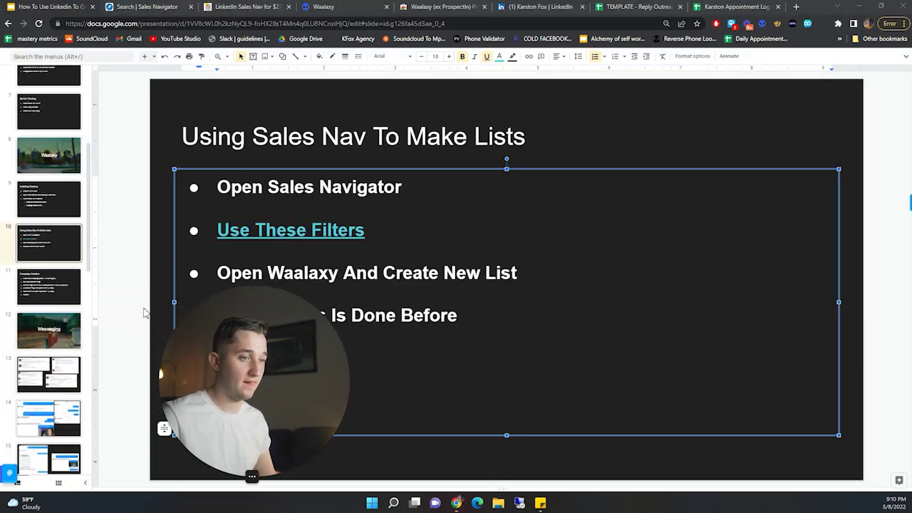
left_click(48, 285)
left_click_drag(183, 360, 58, 379)
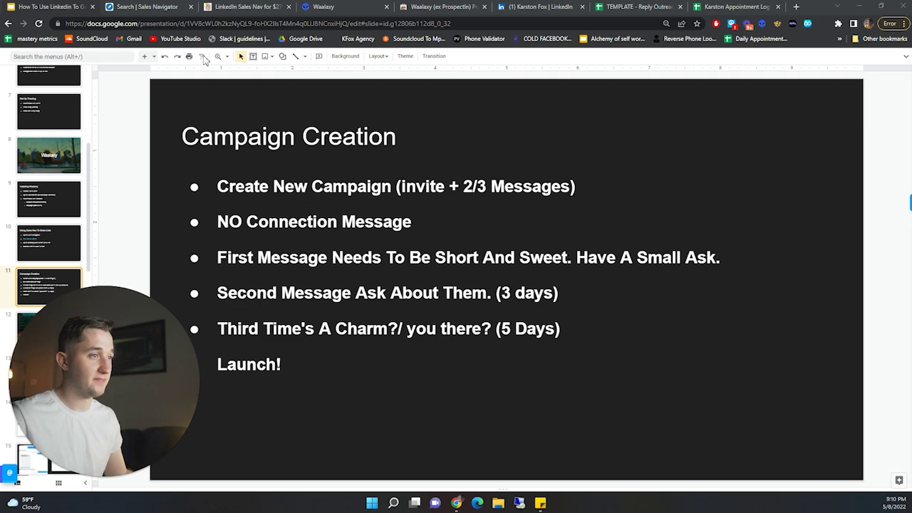
left_click(321, 6)
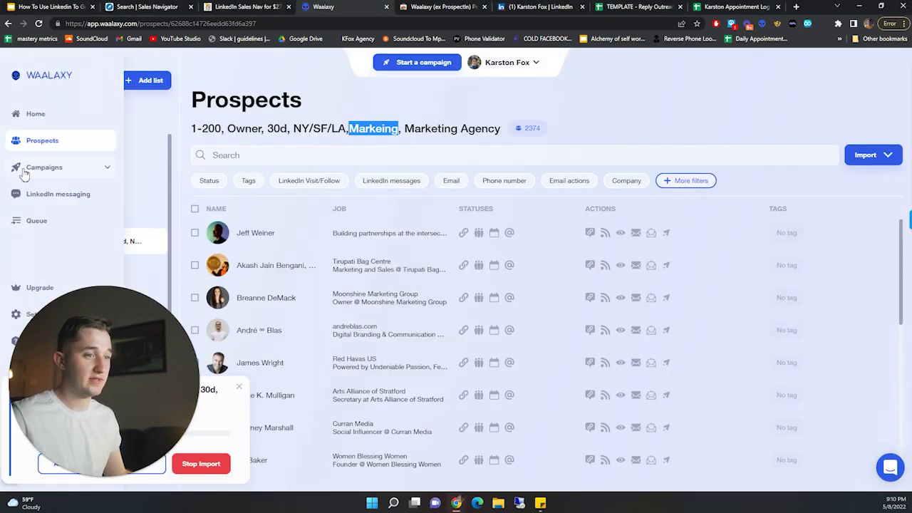
- Preview the Event Horizon sequence from Waalaxy's library of all campaign sequences
left_click(29, 167)
left_click(879, 100)
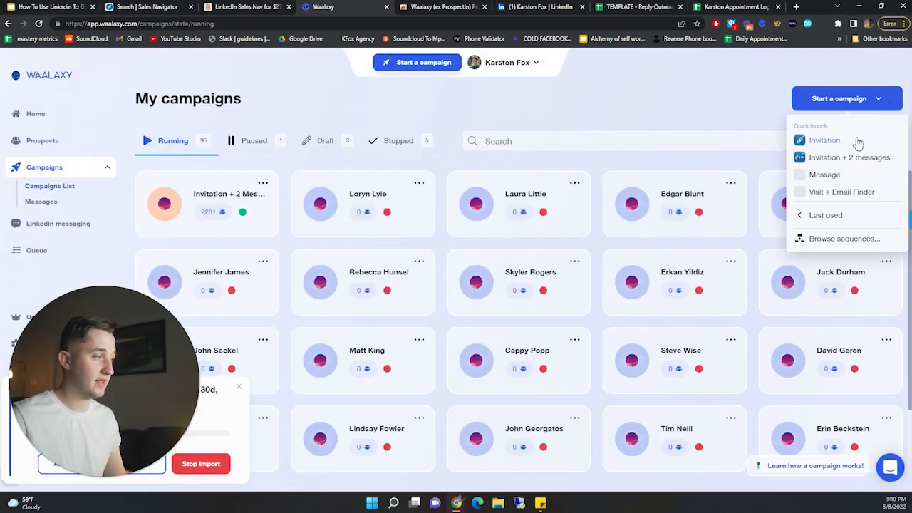
left_click(841, 238)
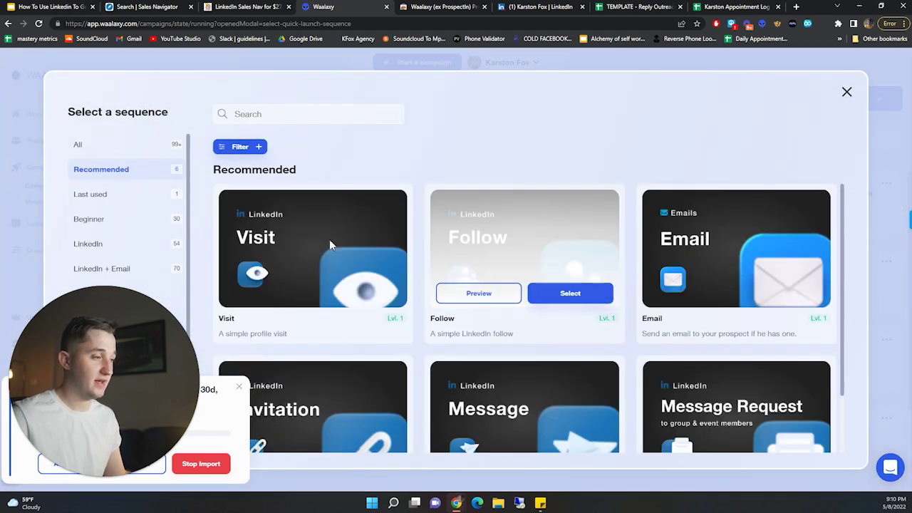
left_click(129, 147)
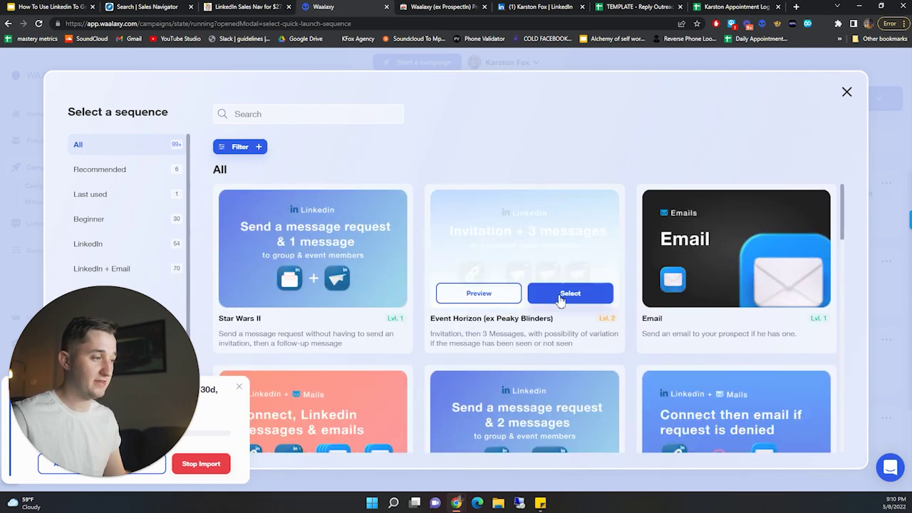
left_click(531, 293)
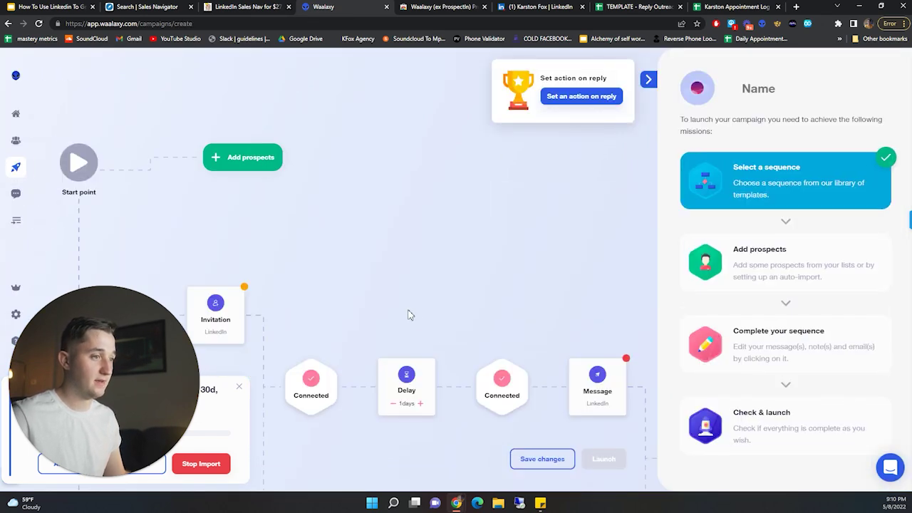
scroll(411, 261, "down", 4)
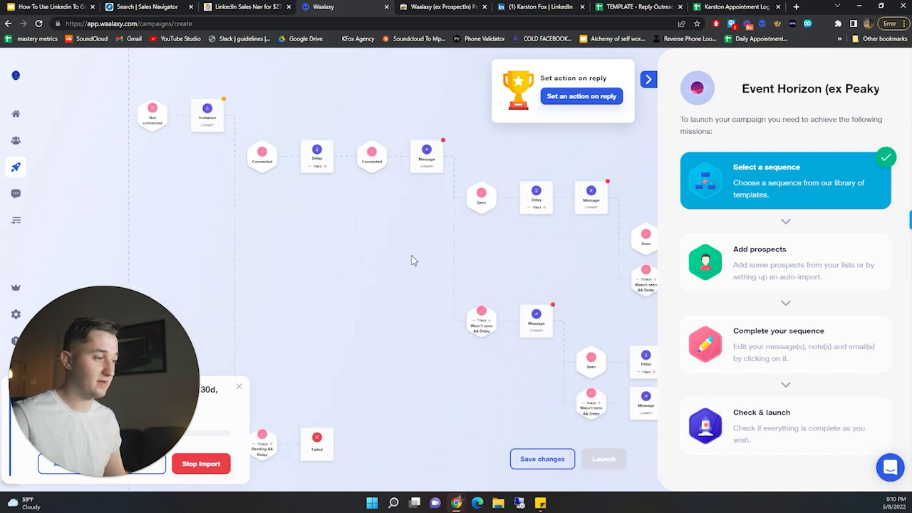
scroll(370, 255, "right", 5)
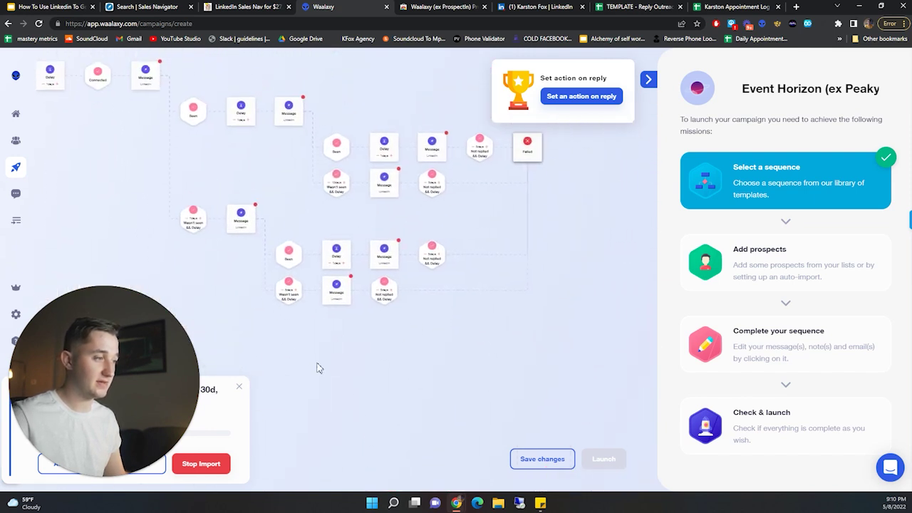
scroll(600, 209, "left", 4)
scroll(500, 335, "up", 3)
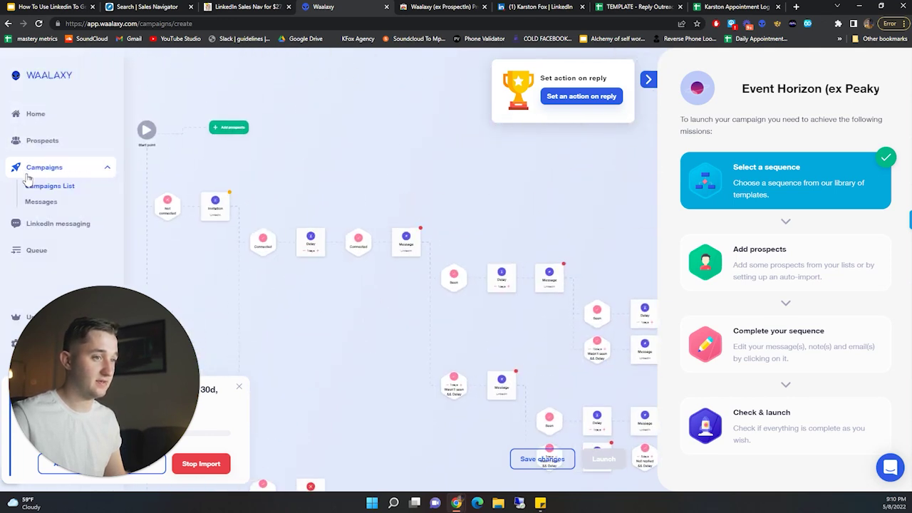
- Start a new Invitation + 2 messages campaign from the Campaigns list
left_click(53, 183)
left_click(836, 110)
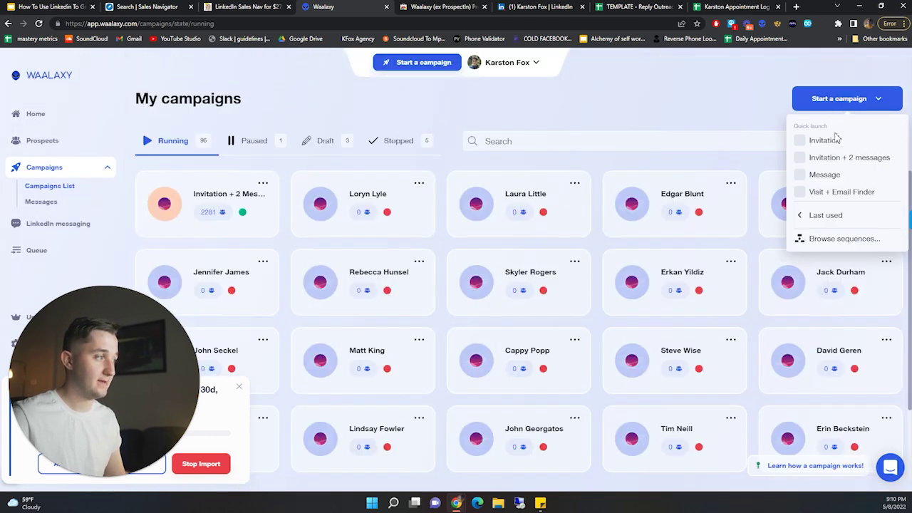
left_click(839, 158)
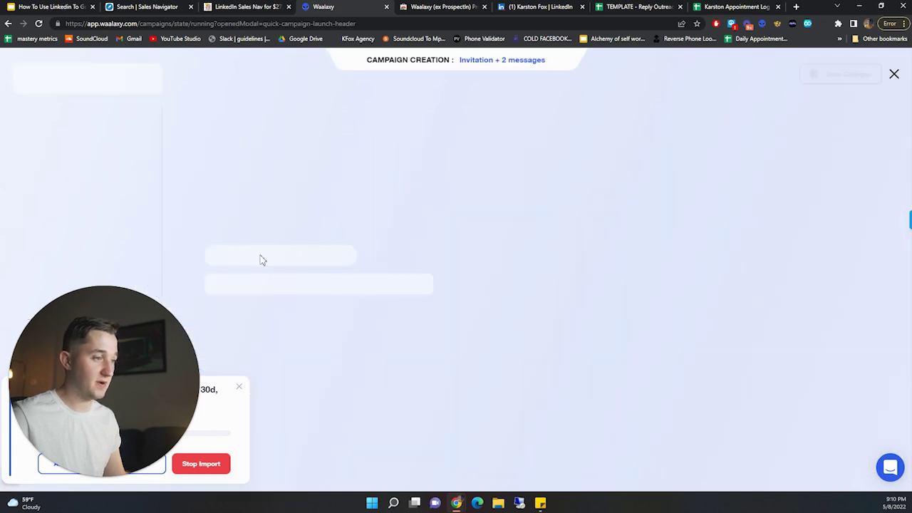
- Stop the running prospect import and keep the default campaign name
left_click(84, 482)
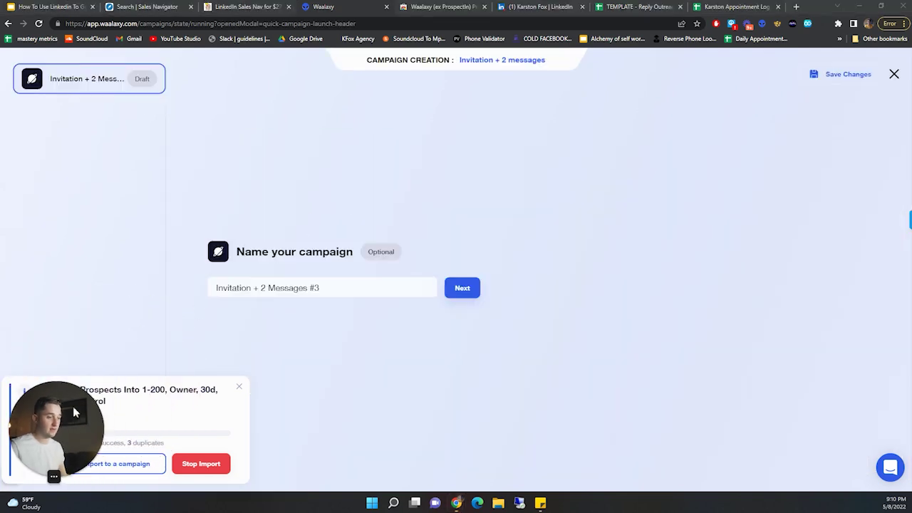
left_click_drag(73, 406, 49, 291)
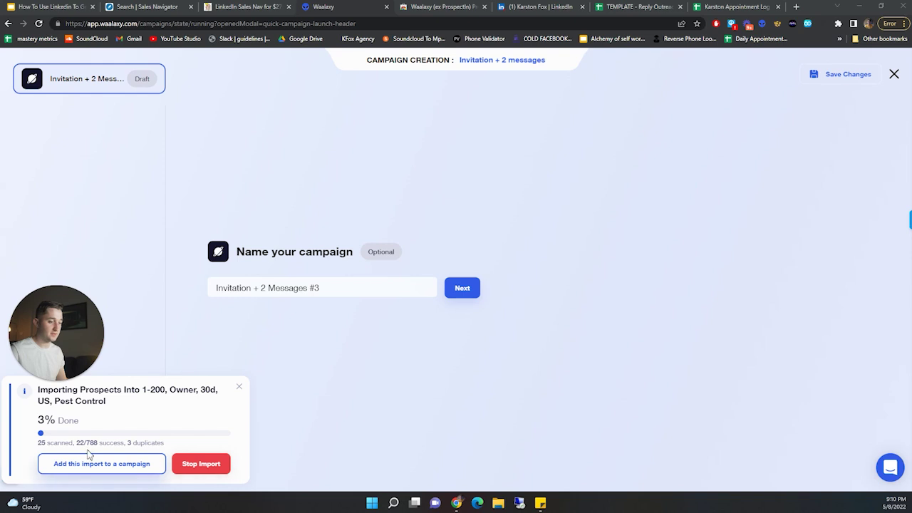
left_click(199, 468)
left_click_drag(58, 384, 63, 479)
left_click(54, 478)
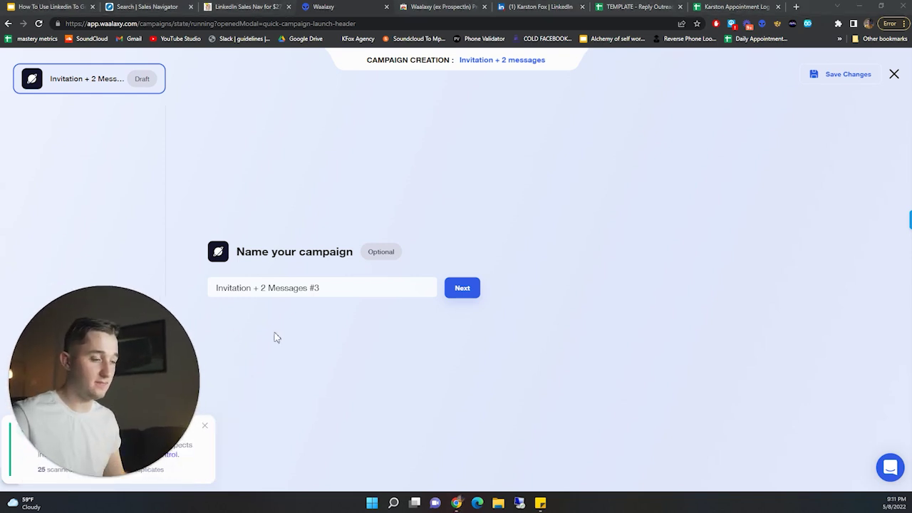
left_click(463, 288)
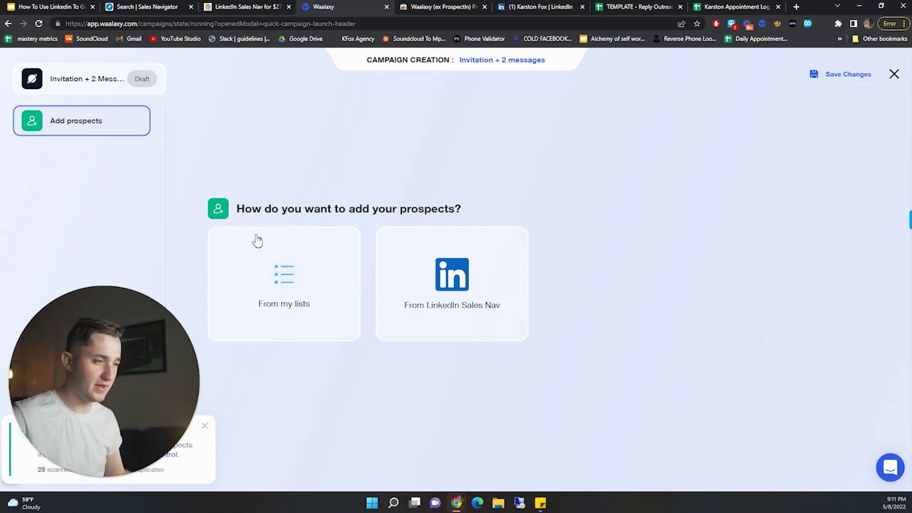
- Try the From my lists prospect source, back out, and glance at the Sales Navigator results
left_click(307, 292)
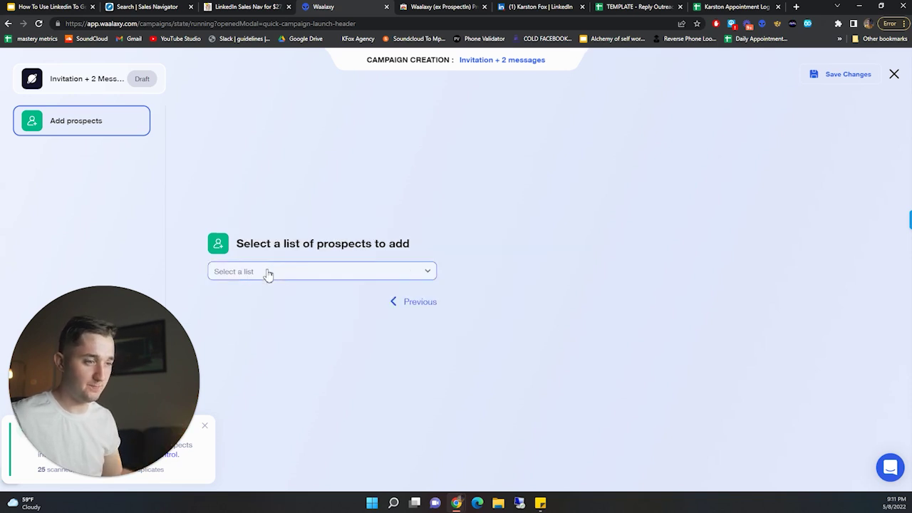
left_click(366, 272)
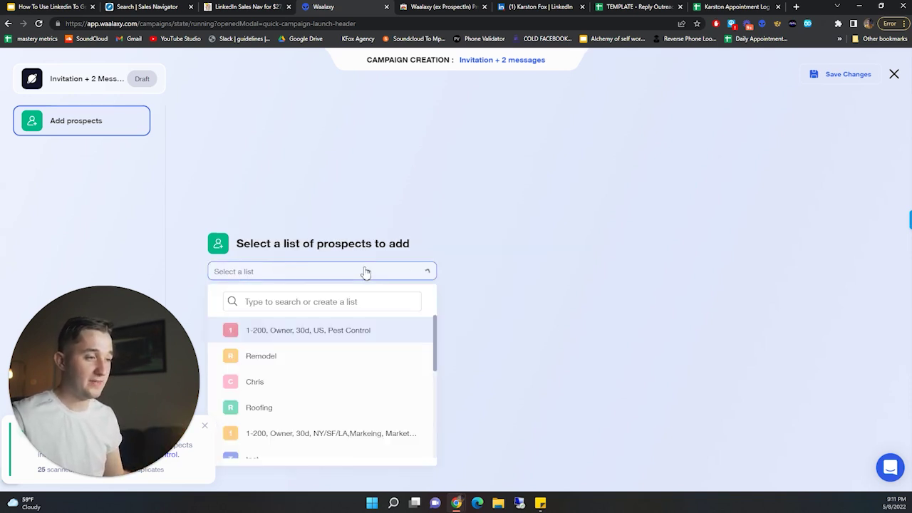
left_click(366, 273)
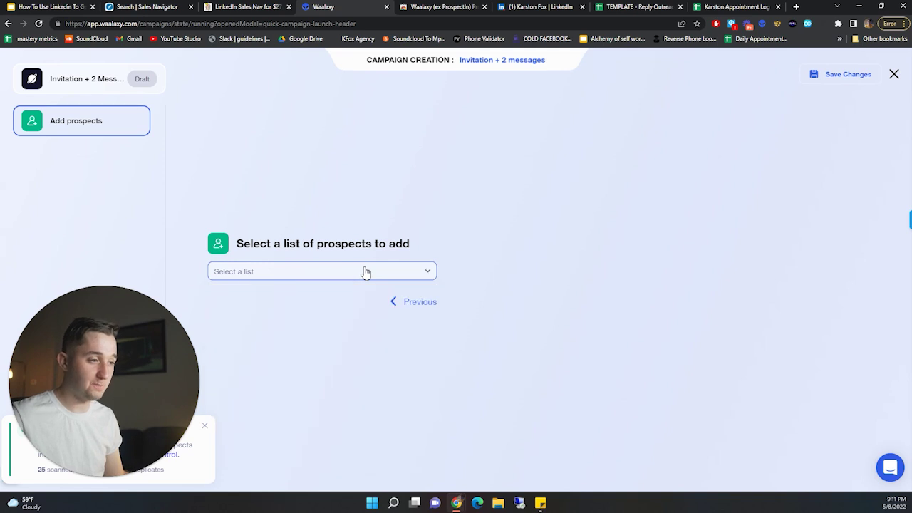
left_click(420, 306)
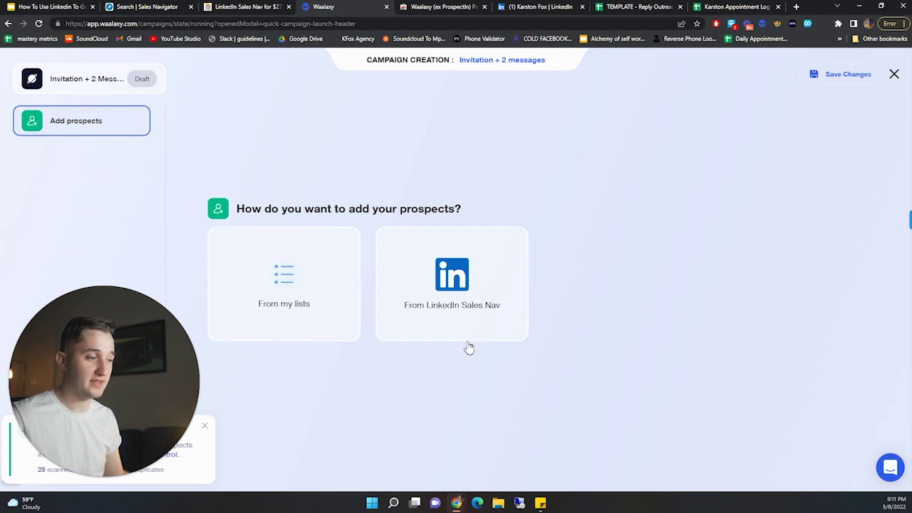
left_click(146, 6)
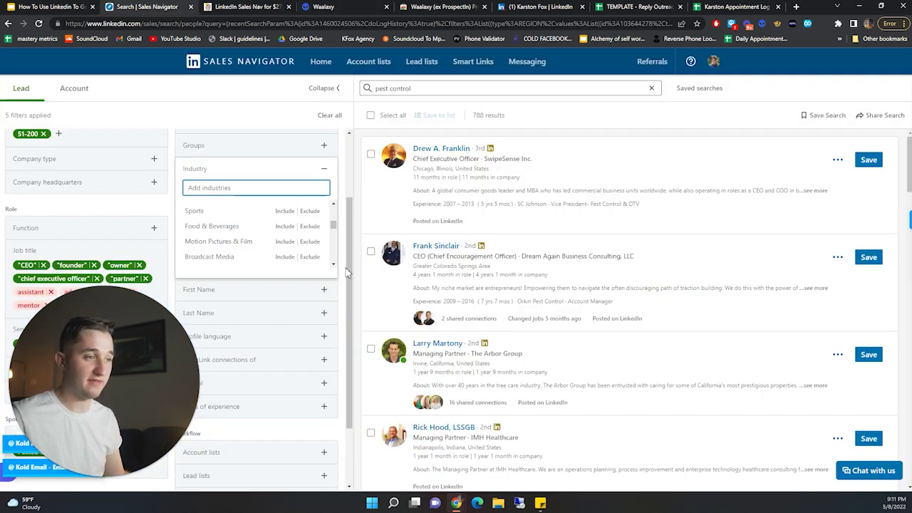
left_click(370, 6)
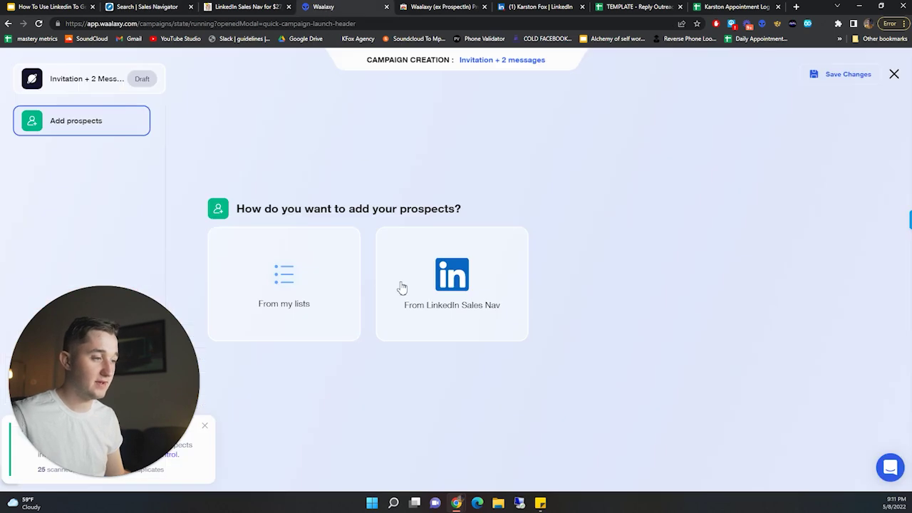
- Add all prospects from the first saved list, skip the invitation note, keep the 1-day delay
left_click(280, 284)
left_click(283, 274)
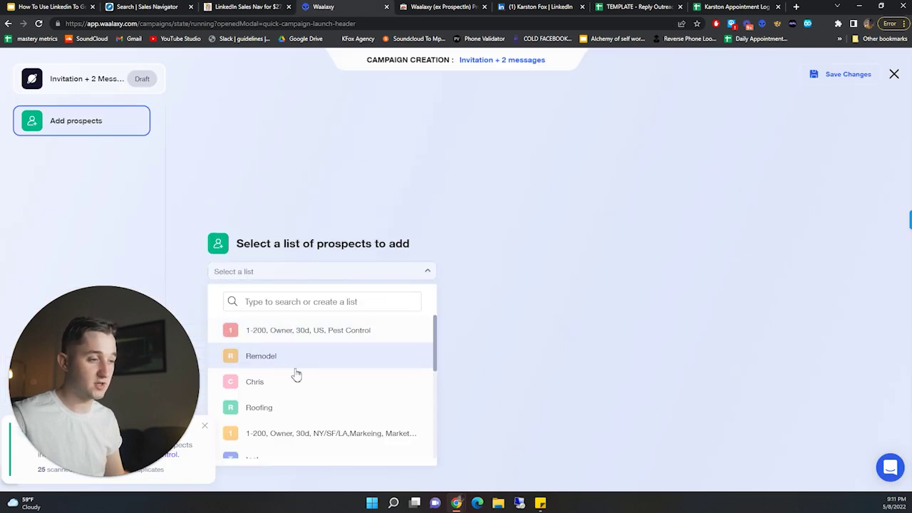
left_click(352, 332)
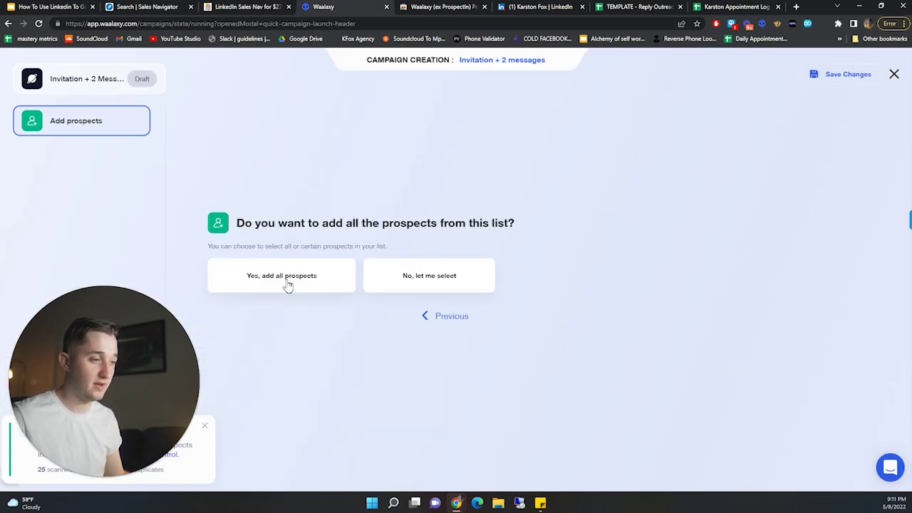
left_click(289, 283)
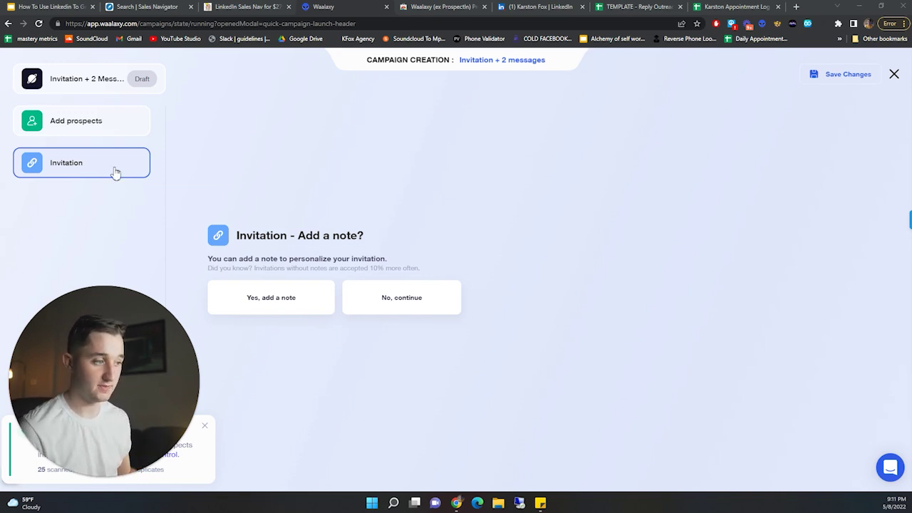
left_click(399, 301)
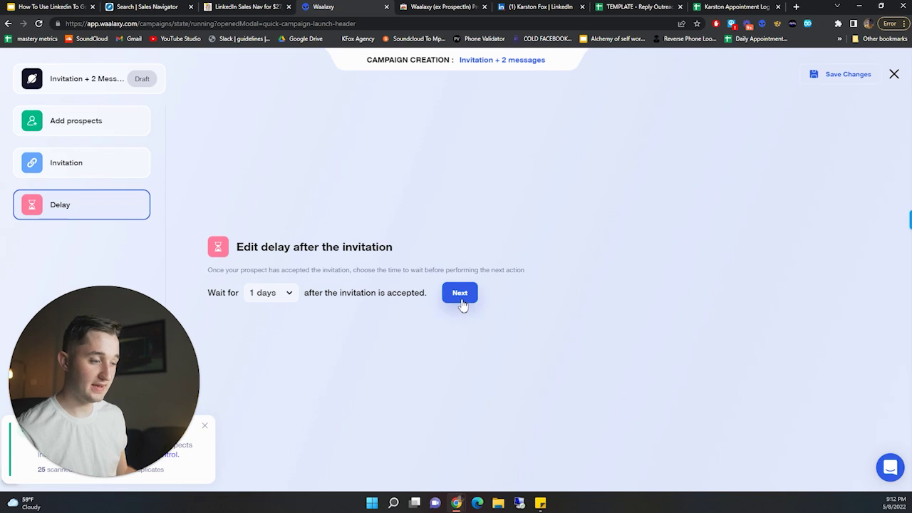
left_click(461, 298)
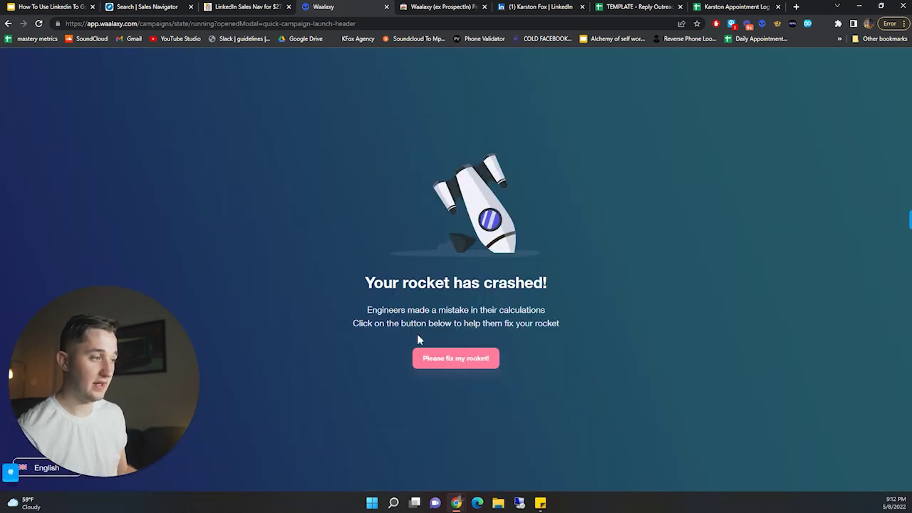
- Recover from the crash and start an Invitation + 2 messages campaign with the default name
left_click(452, 365)
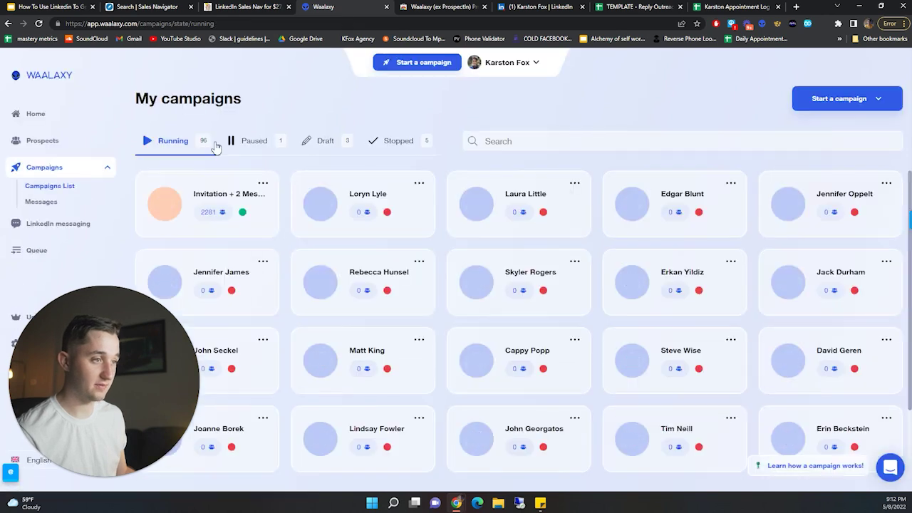
left_click(843, 113)
left_click(834, 155)
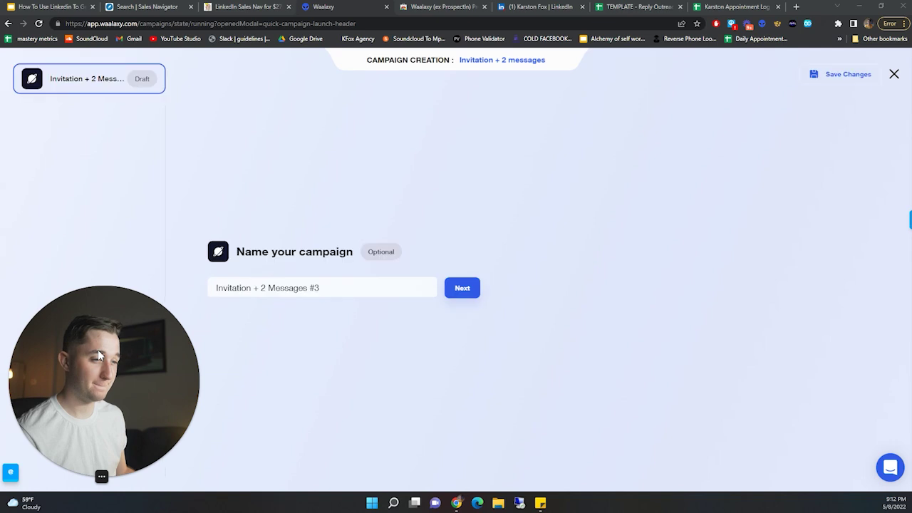
left_click(461, 293)
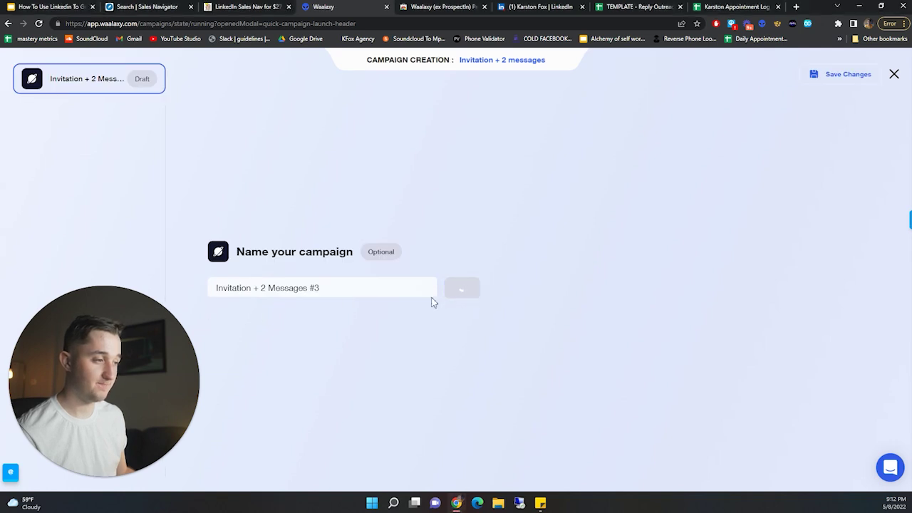
- Add all prospects from a saved list, skip the invitation note, and keep the delay
left_click(293, 284)
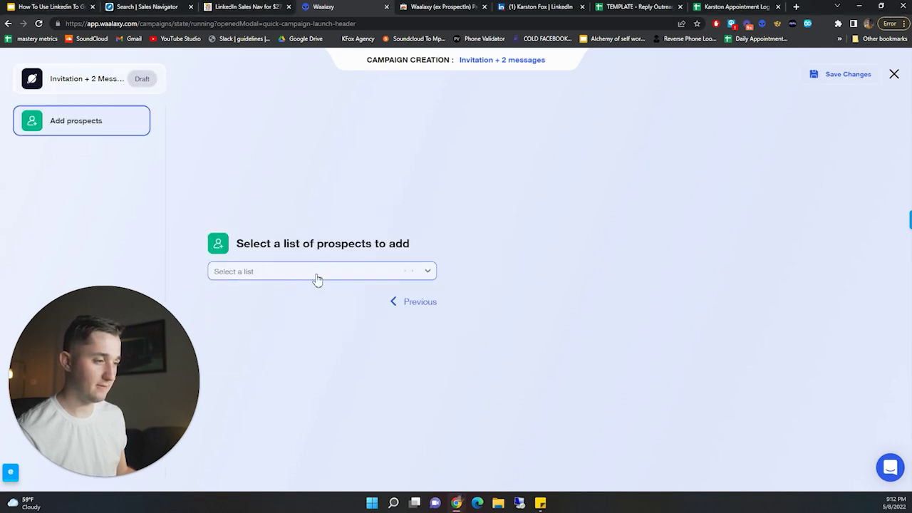
left_click(316, 276)
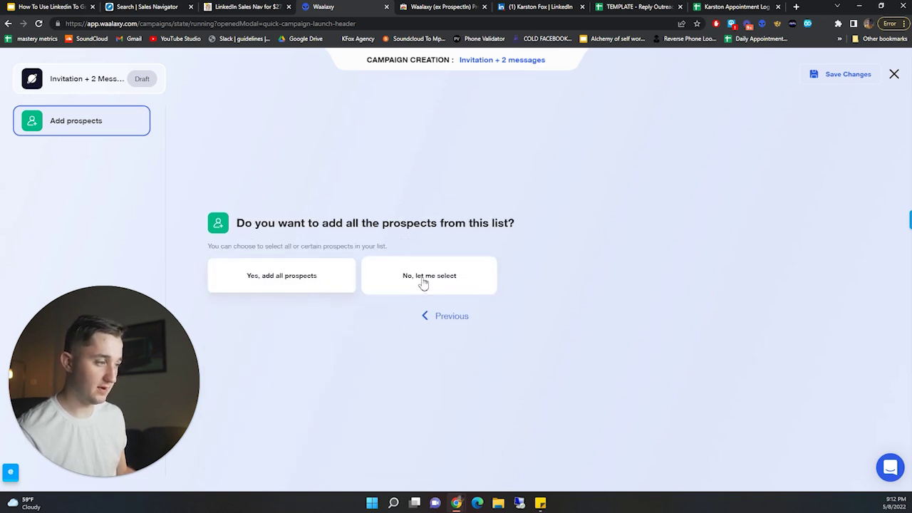
left_click(288, 283)
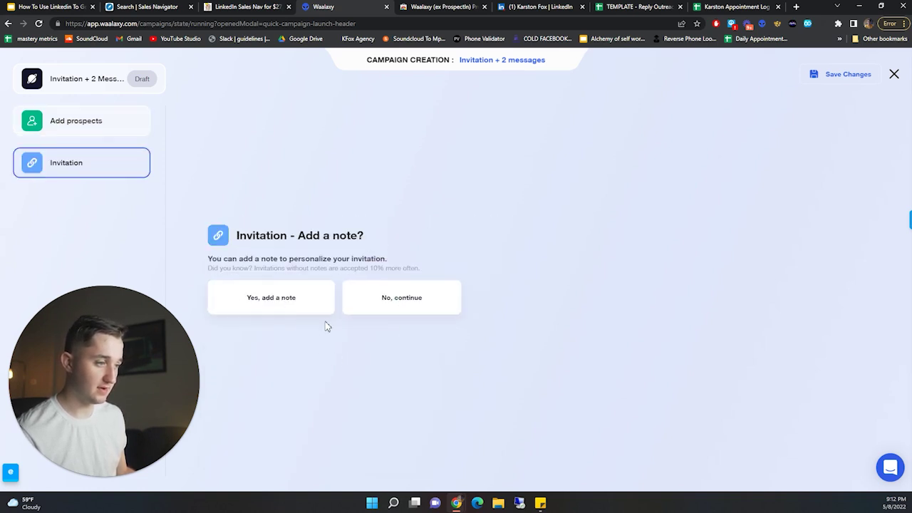
left_click(423, 299)
left_click(461, 292)
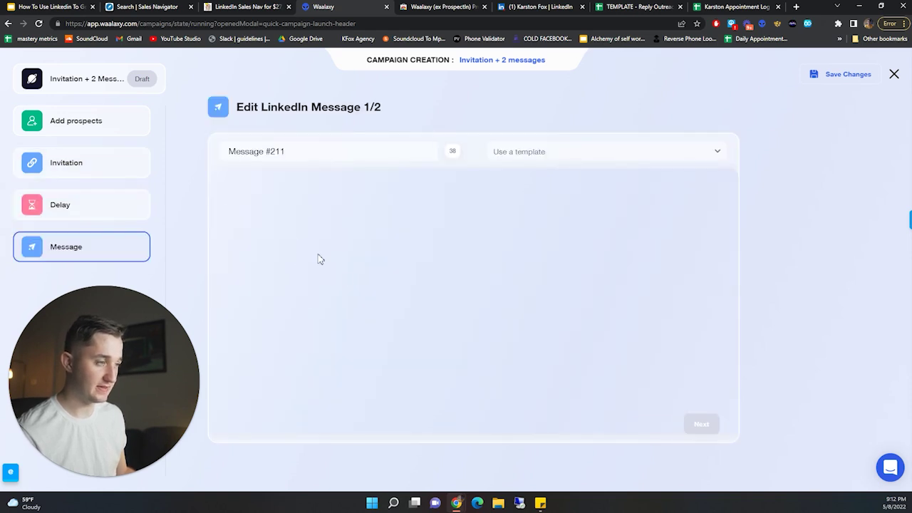
- Begin the first message with 'Hey' followed by the {{firstName}} variable
left_click(333, 237)
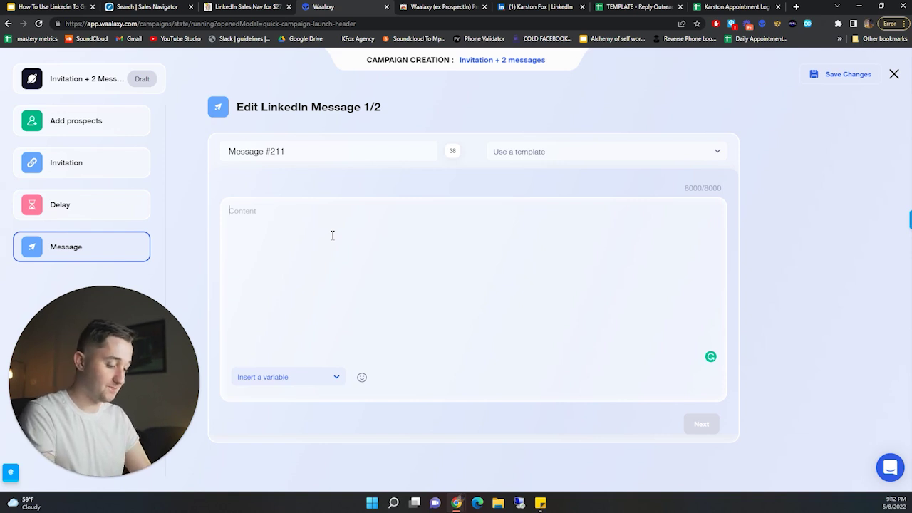
type("H")
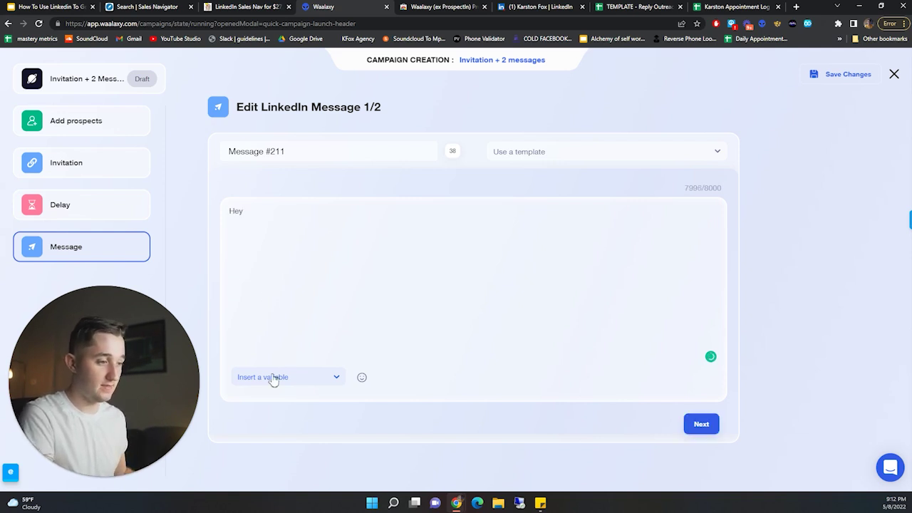
type("ey")
left_click(273, 380)
left_click(260, 403)
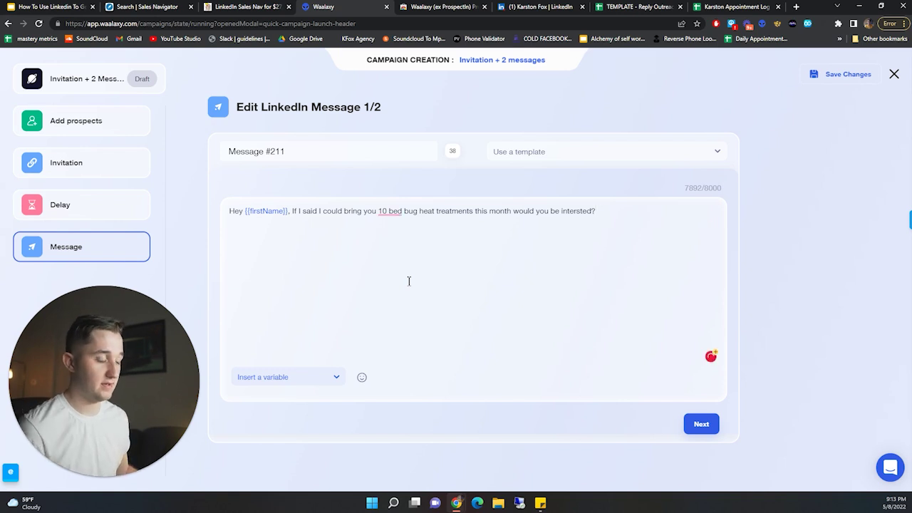
- Accept Grammarly's fixes changing '10 bed' to '10-bed' and 'intersted' to 'interested'
left_click(389, 211)
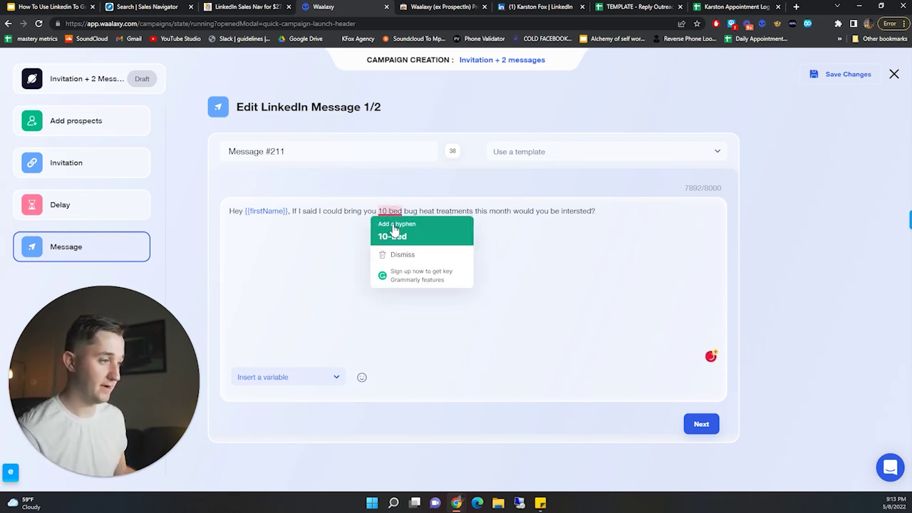
left_click(395, 232)
left_click(577, 211)
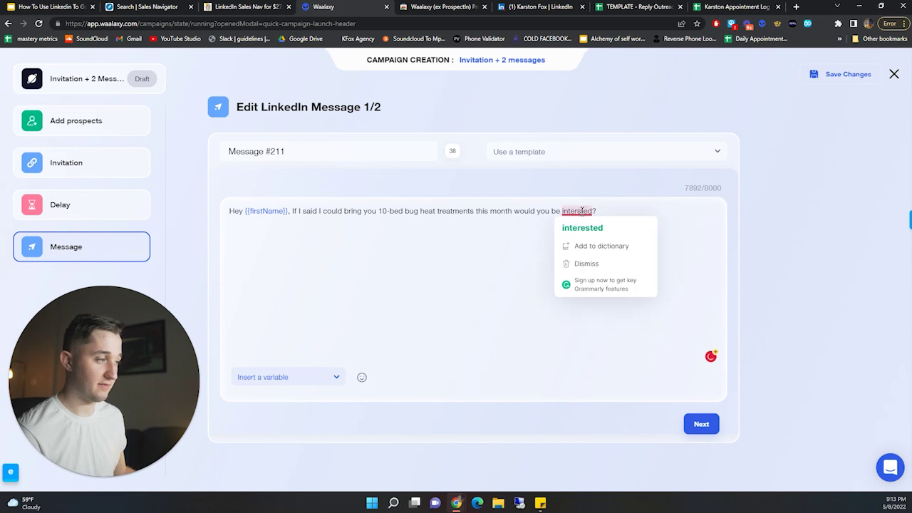
left_click(581, 228)
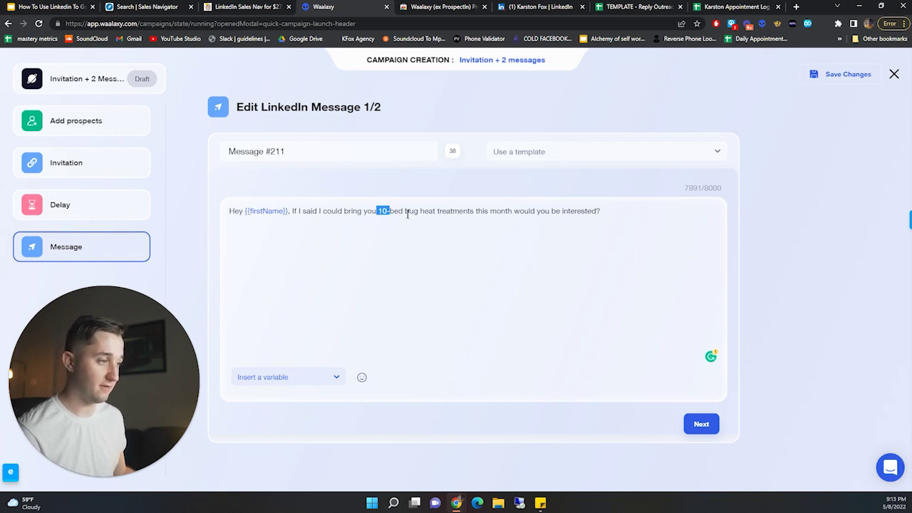
- Review the offer and question wording, then save the first message
left_click_drag(407, 214, 531, 211)
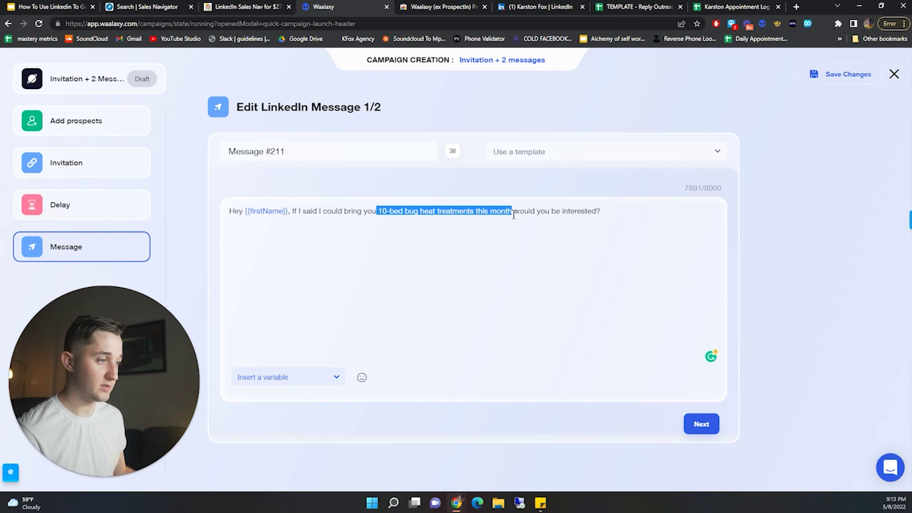
left_click(516, 212)
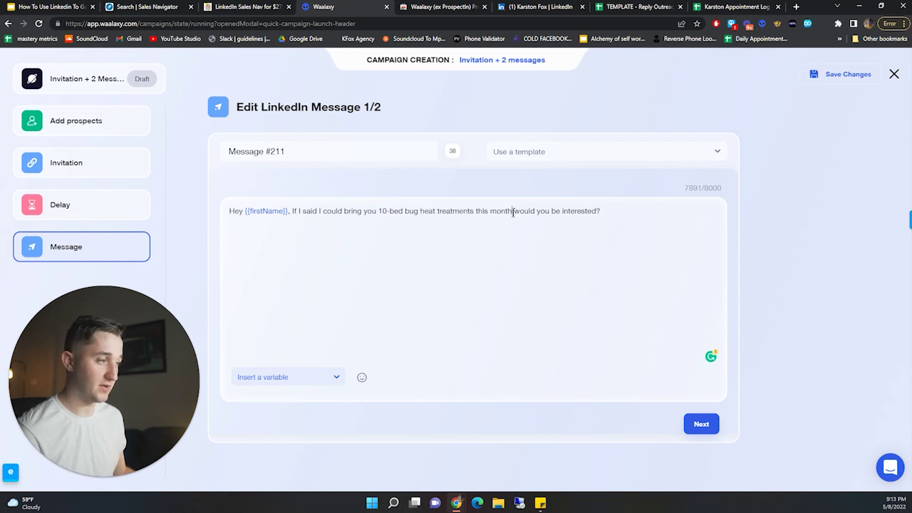
left_click_drag(521, 211, 621, 209)
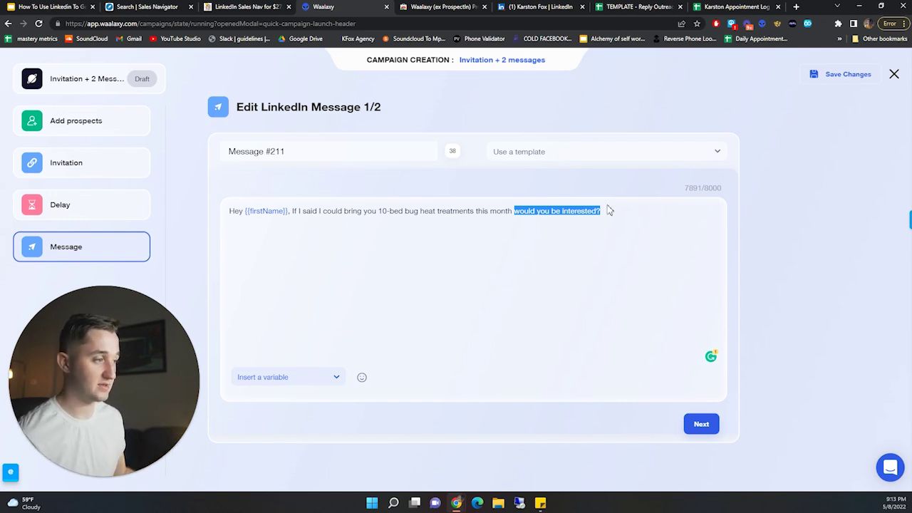
left_click(513, 211)
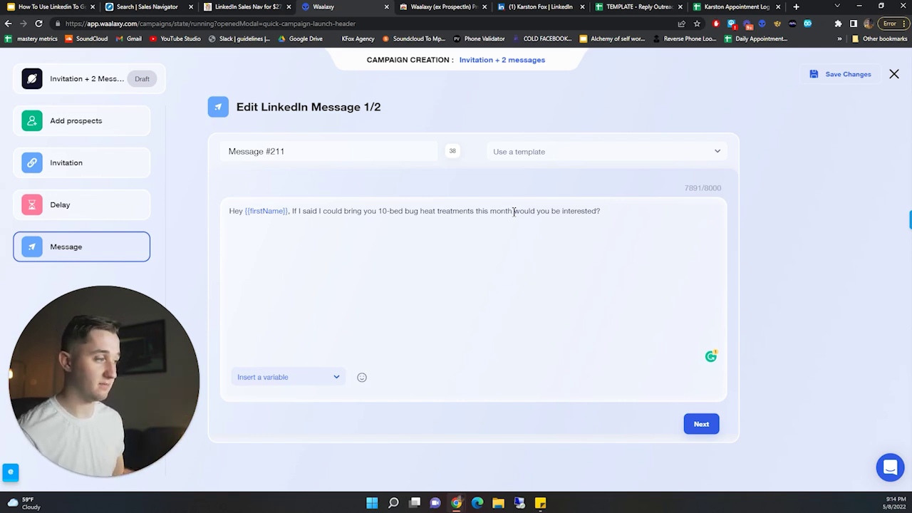
left_click(701, 424)
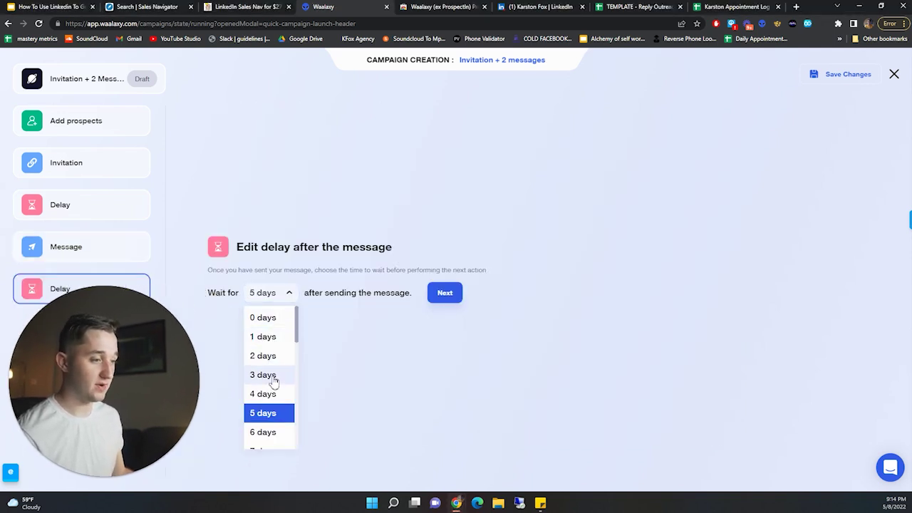
- Set a 3-day wait before the second message and start it with 'How is'
left_click(271, 376)
left_click(443, 298)
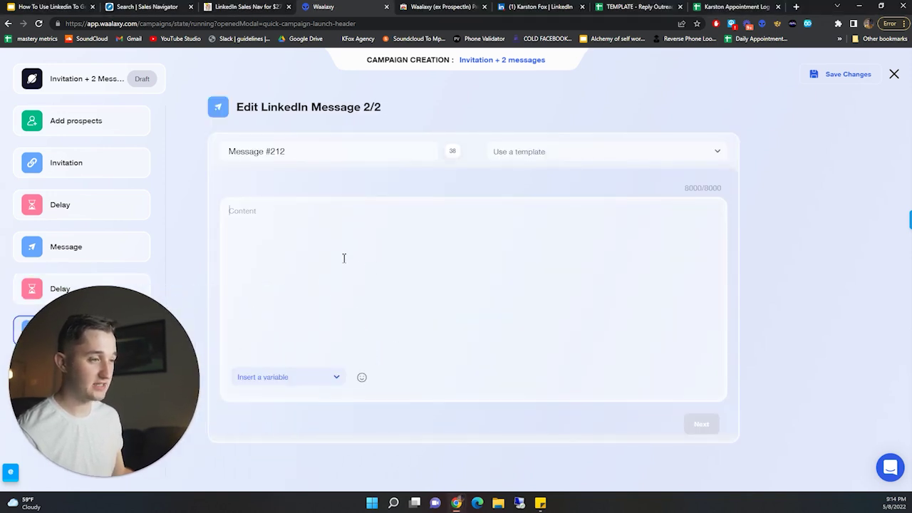
left_click(343, 258)
type("Hey")
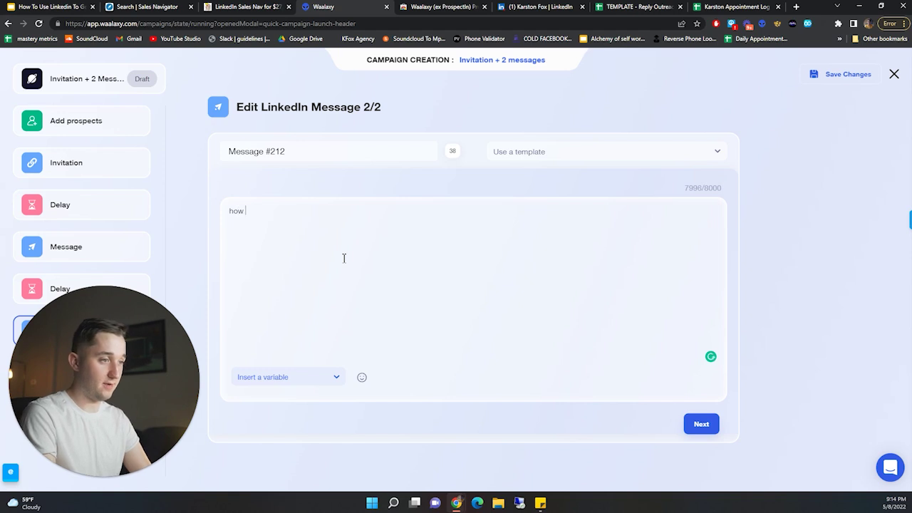
key("BackSpace")
key("BackSpace")
key("BackSpace")
type("How is")
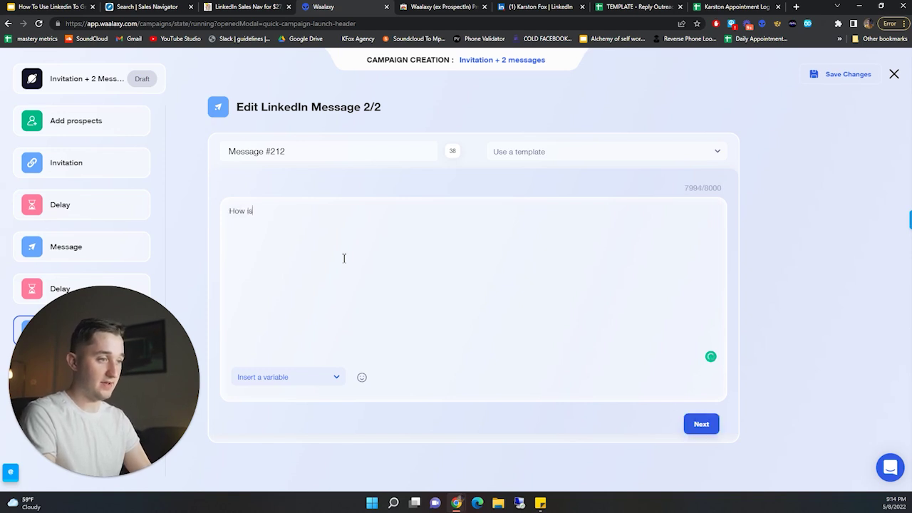
- Continue the line to 'How is it going over at' and insert the company variable
left_click(292, 378)
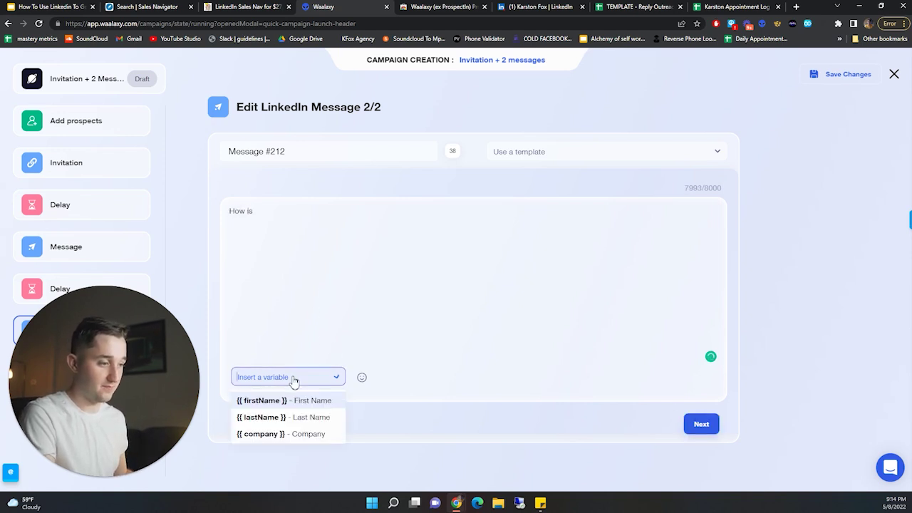
left_click(337, 262)
type("it going ")
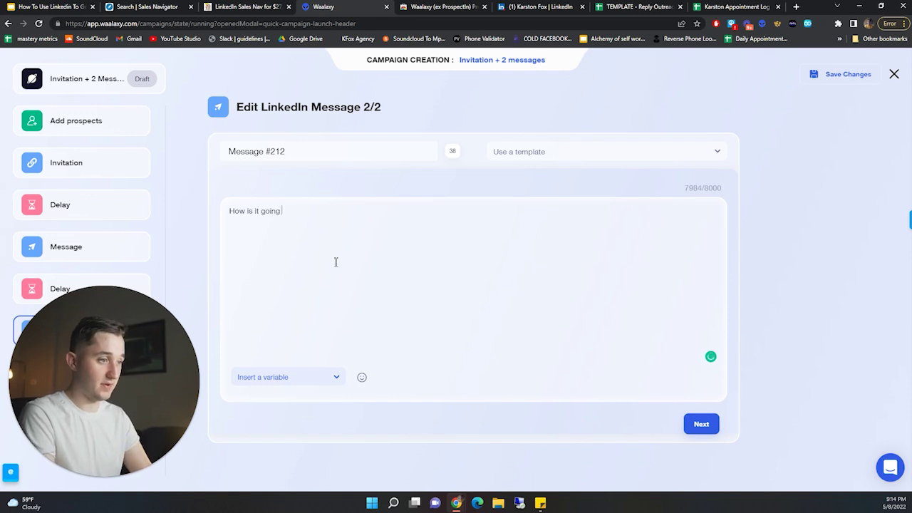
type("over at")
left_click(314, 377)
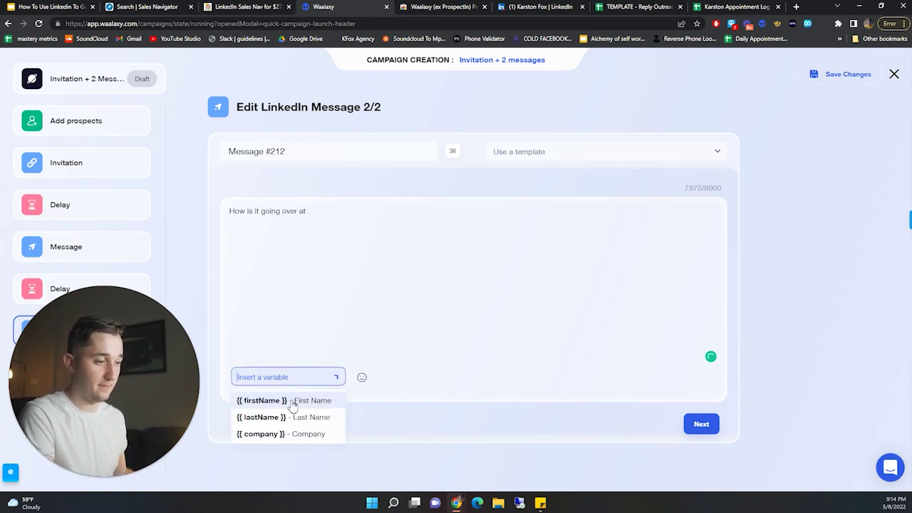
left_click(280, 436)
- Give the company variable a fallback value and add '?' after the tag
left_click(349, 215)
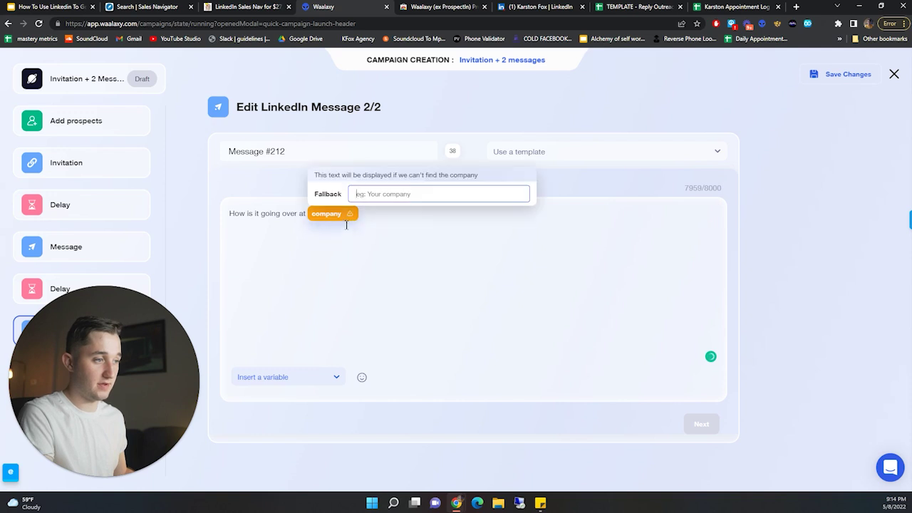
left_click(385, 193)
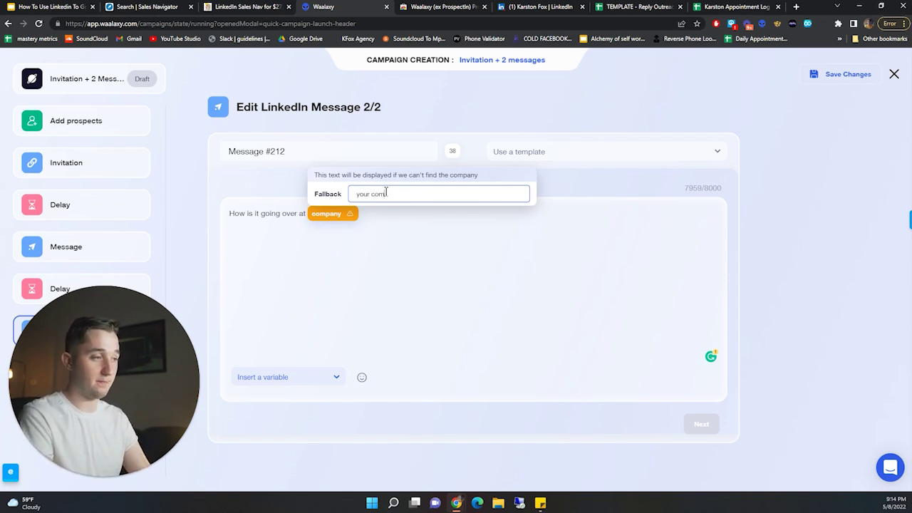
key("Return")
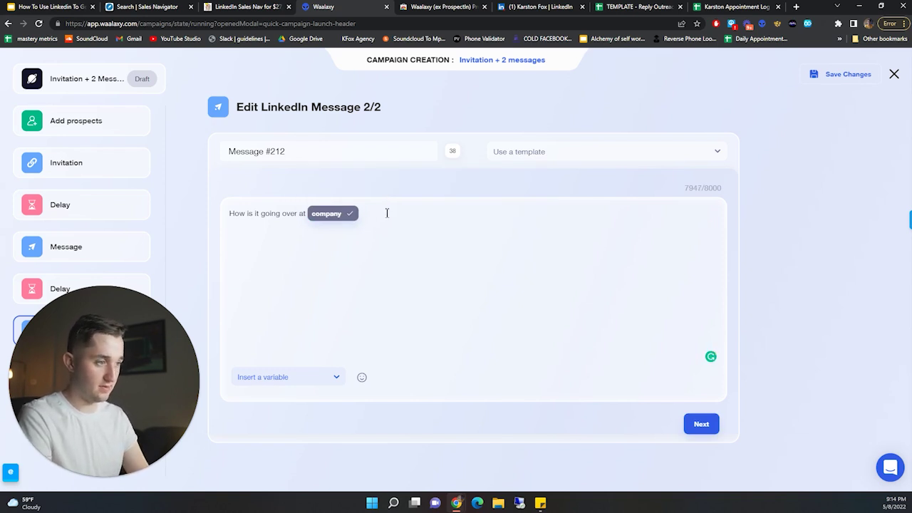
type("?")
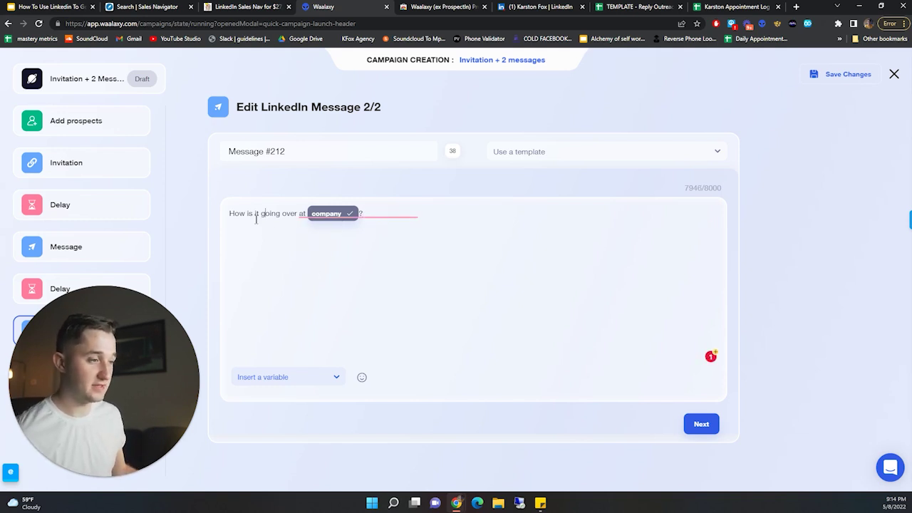
- Select and deselect parts of the message's opening line to check it
left_click_drag(255, 213, 360, 214)
left_click(426, 279)
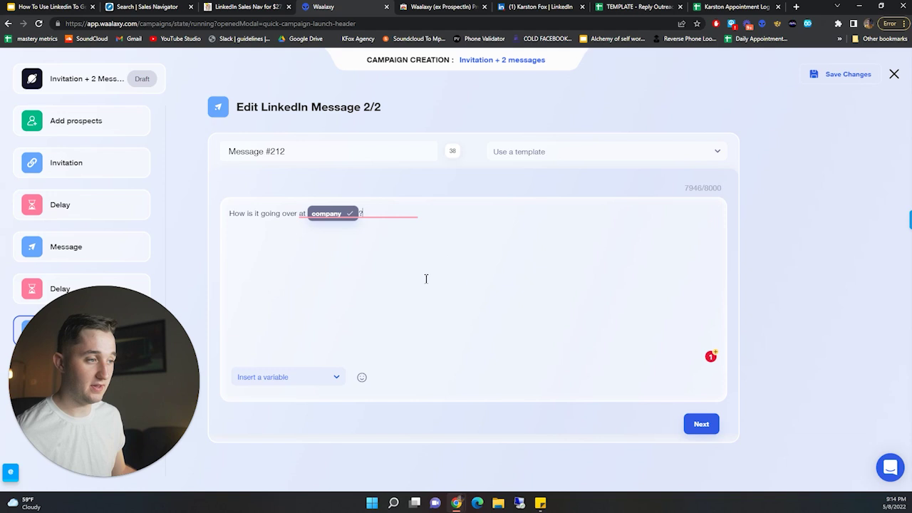
left_click_drag(240, 219, 305, 260)
left_click(307, 259)
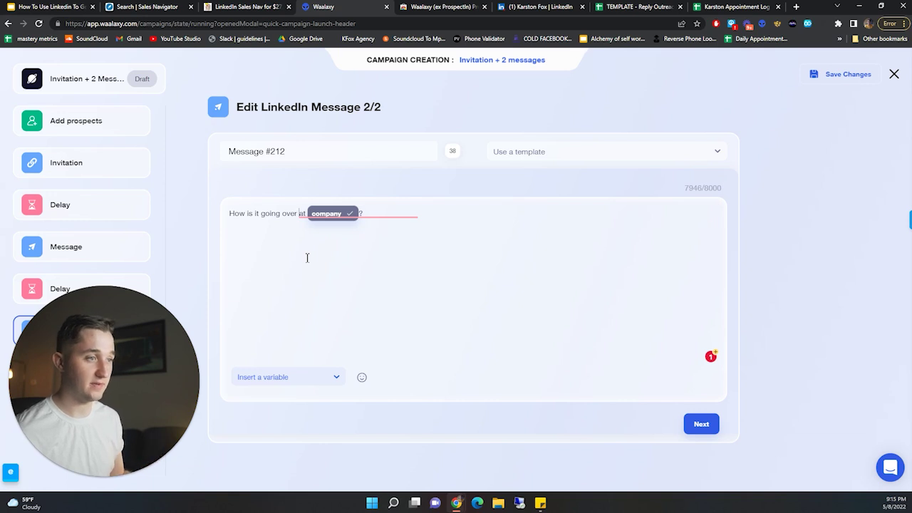
- Go from Message 2/2 to the Summary for the 22 Pest Control prospects
left_click(701, 424)
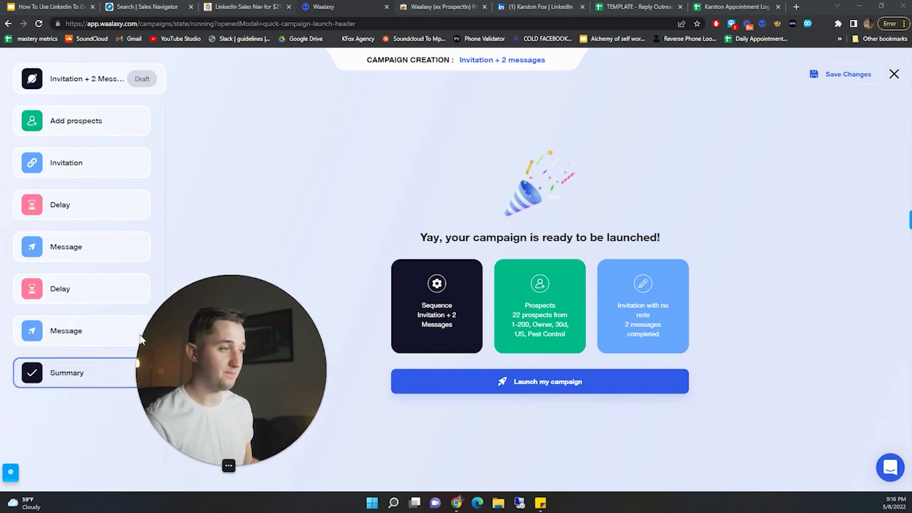
- Close the campaign editor with Quit without saving and switch back to the Google Slides tab
left_click(894, 75)
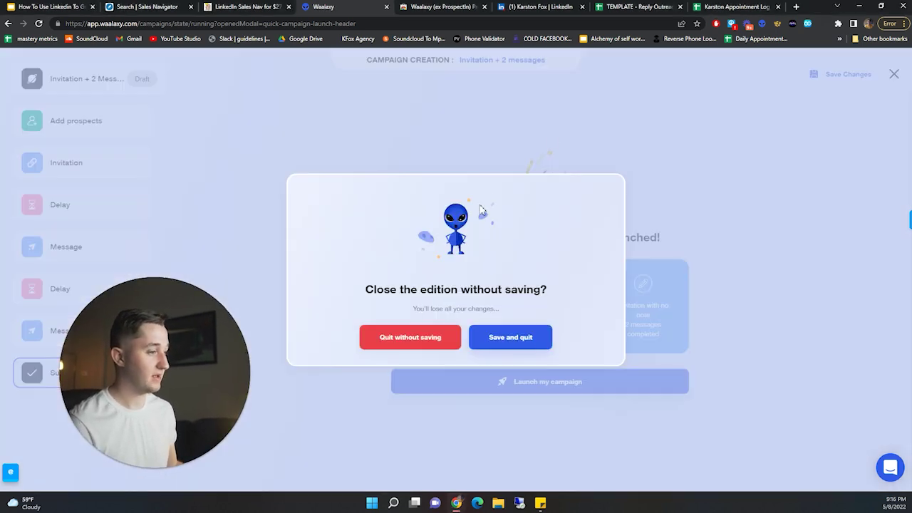
left_click(420, 341)
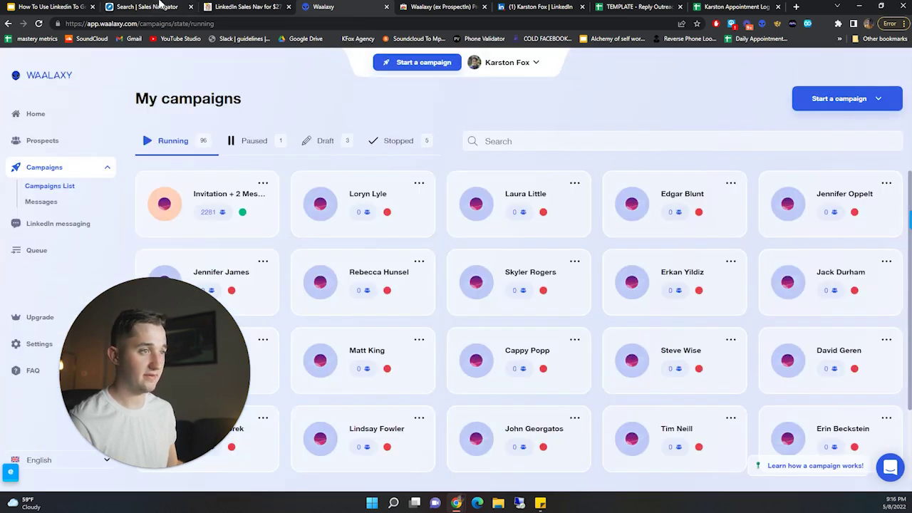
left_click(161, 6)
left_click(50, 7)
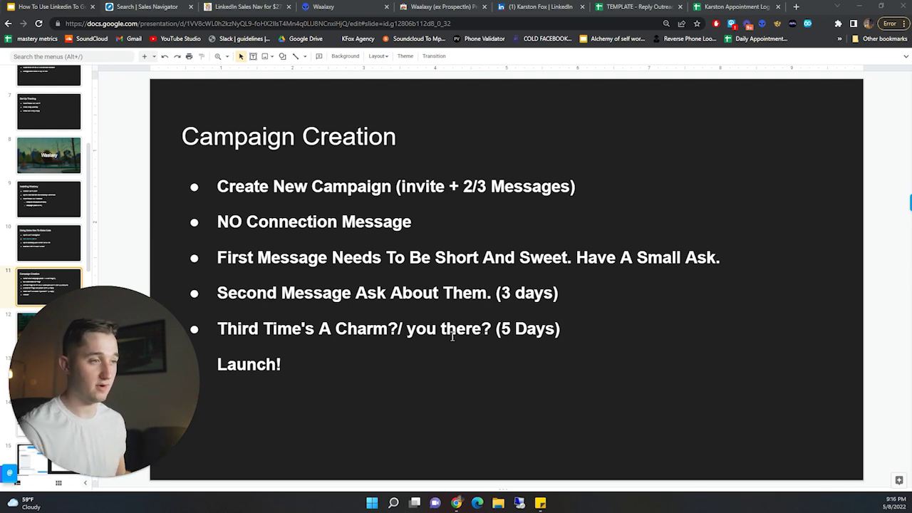
- Scroll the filmstrip down and open slide 12, the Messaging title slide
left_click_drag(137, 349, 98, 377)
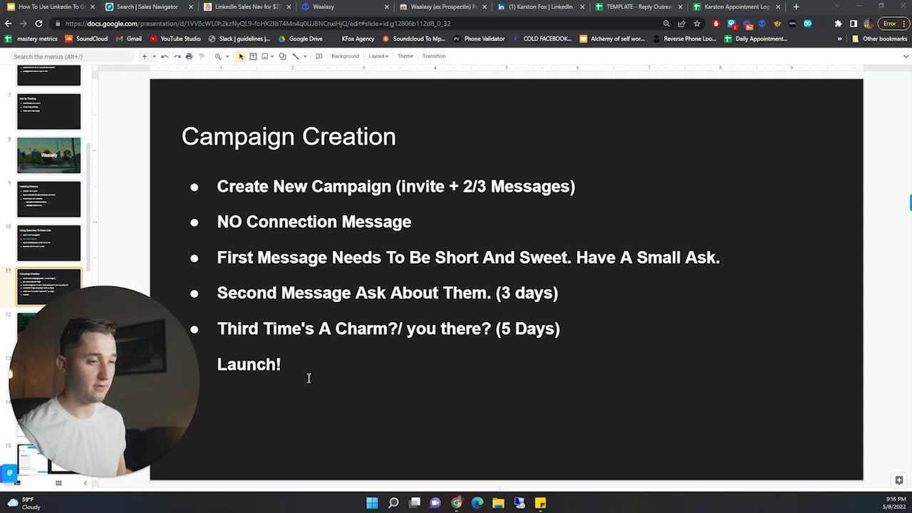
left_click_drag(117, 392, 185, 392)
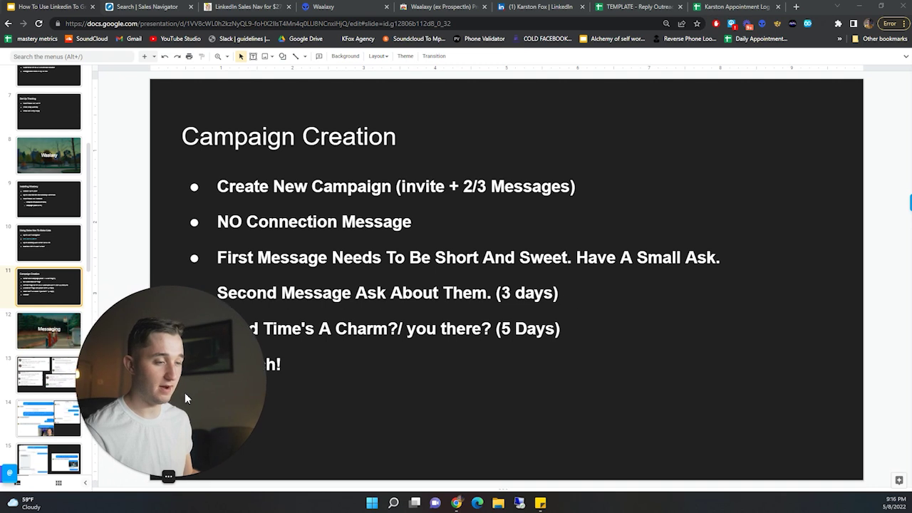
scroll(44, 305, "down", 1)
left_click(48, 285)
left_click_drag(137, 352, 57, 368)
- Open slide 13, the LinkedIn chat screenshots about the '10 qualified leads per week' opener
scroll(49, 226, "down", 2)
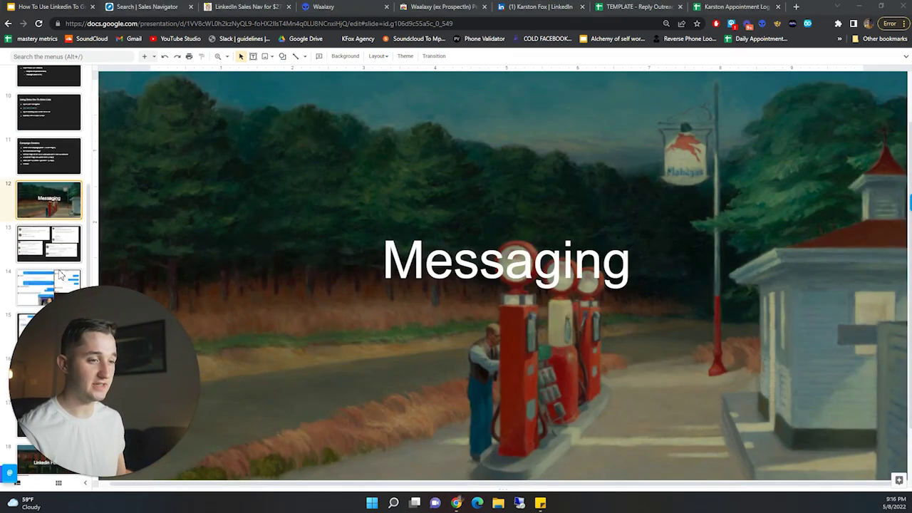
left_click(49, 228)
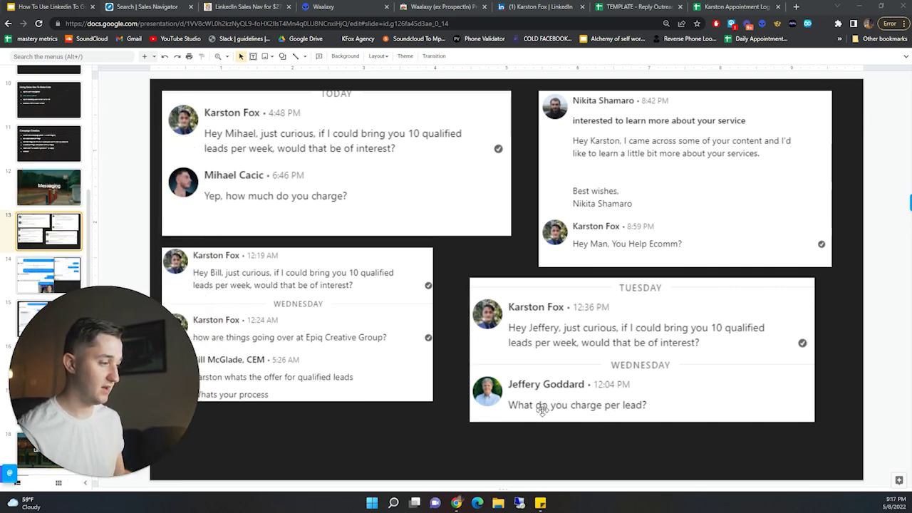
left_click_drag(114, 411, 273, 411)
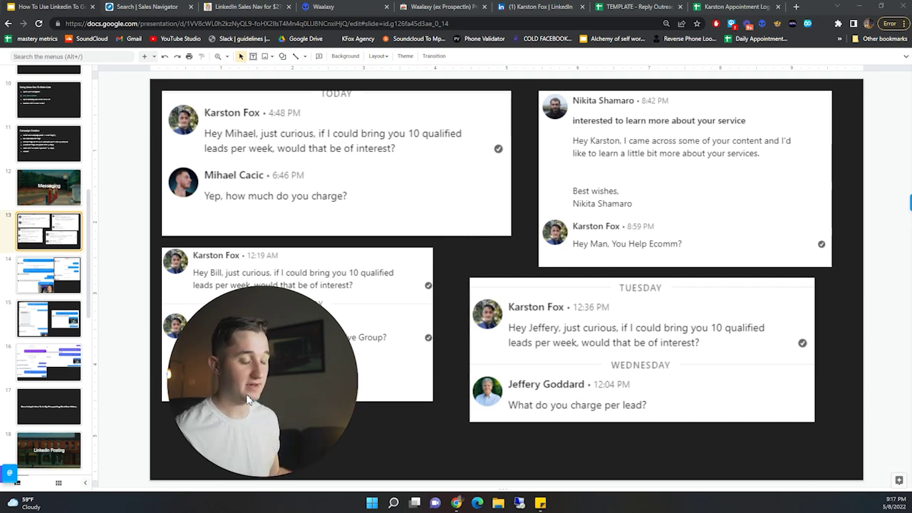
scroll(45, 235, "down", 1)
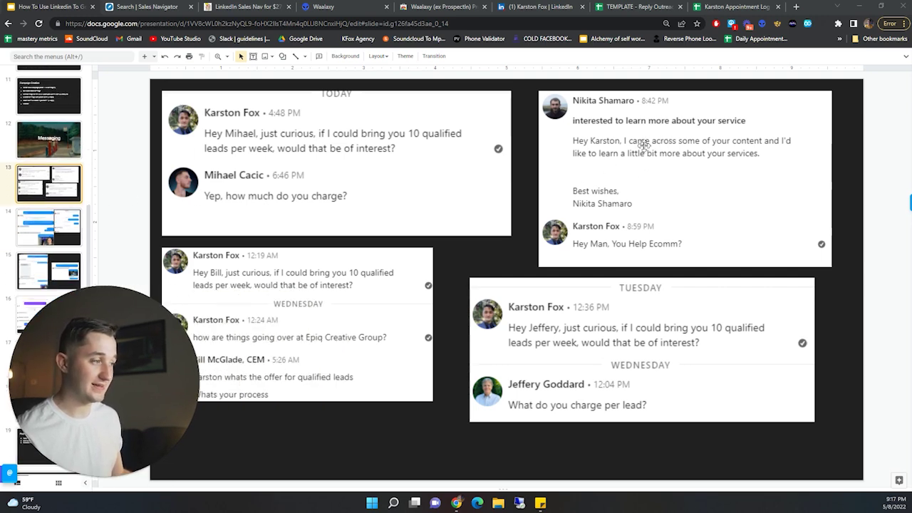
- Flip between slides 13 and 14, then jump ahead to slide 17 on prospecting workflow videos
left_click(56, 237)
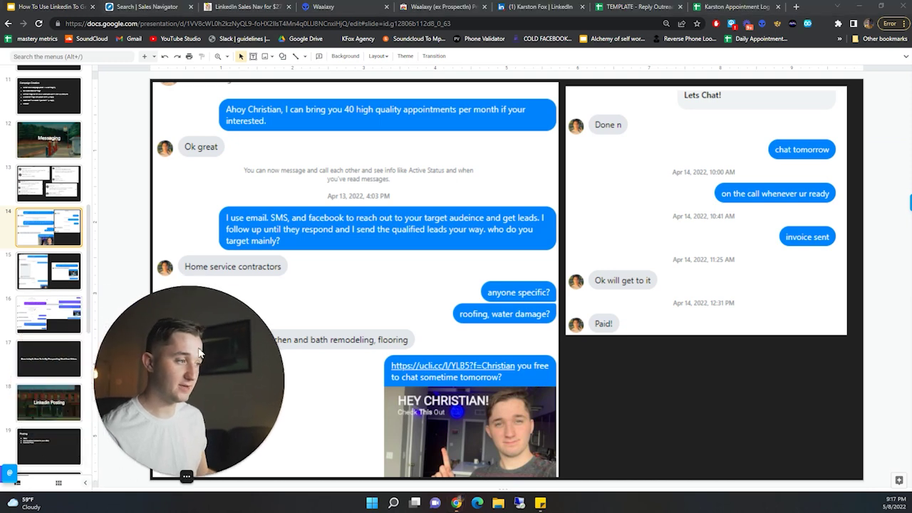
left_click(74, 201)
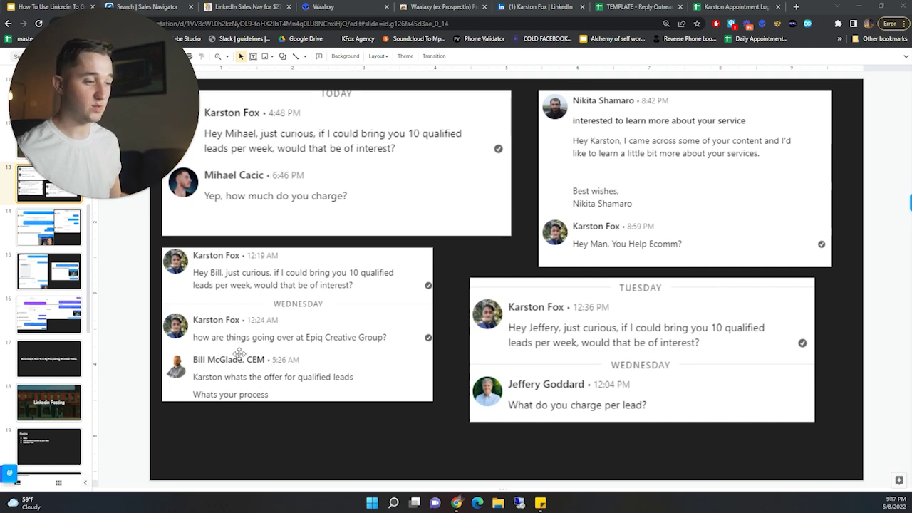
left_click(64, 235)
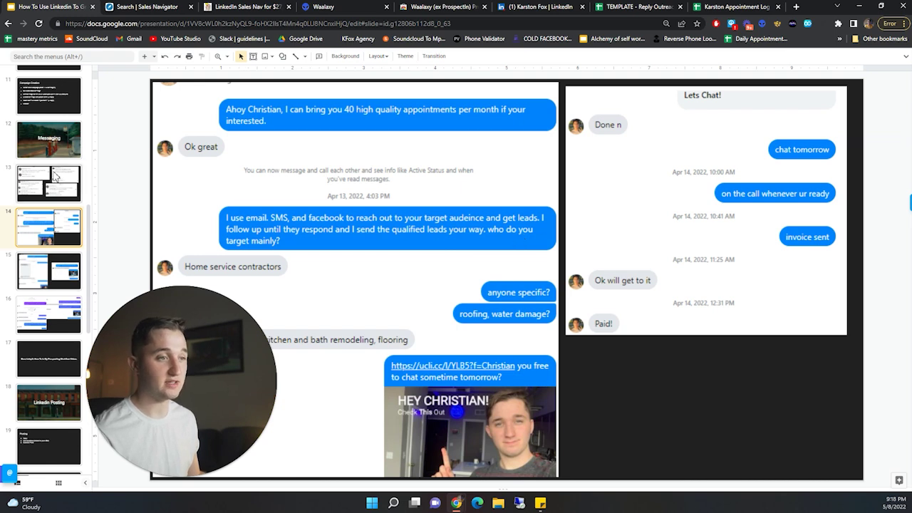
key("Up")
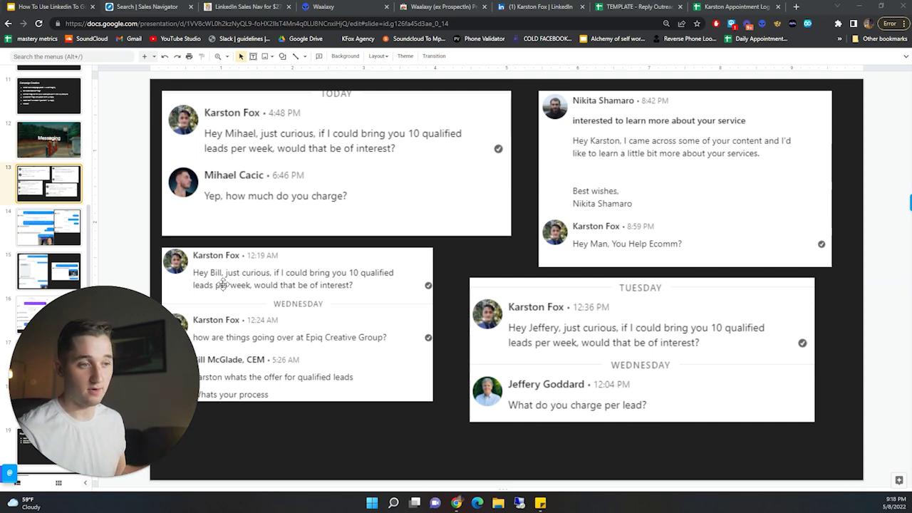
key("Down")
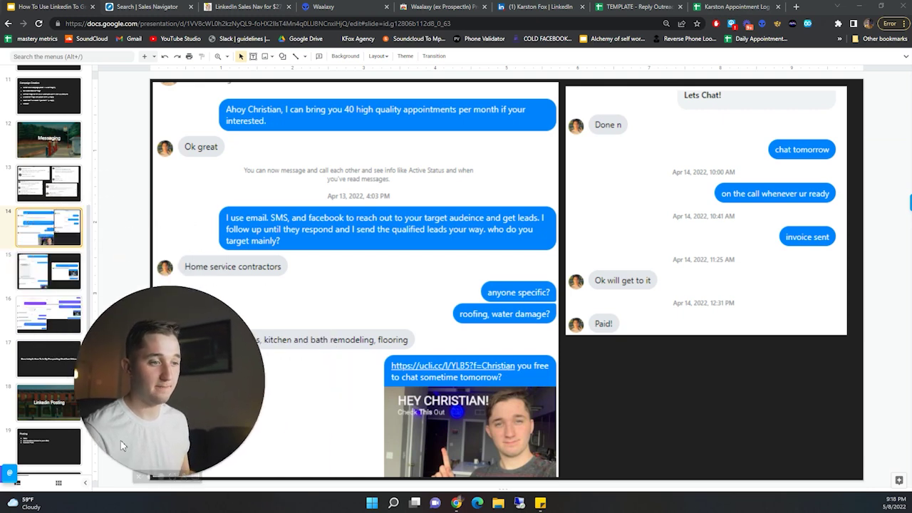
scroll(50, 320, "down", 2)
left_click(49, 216)
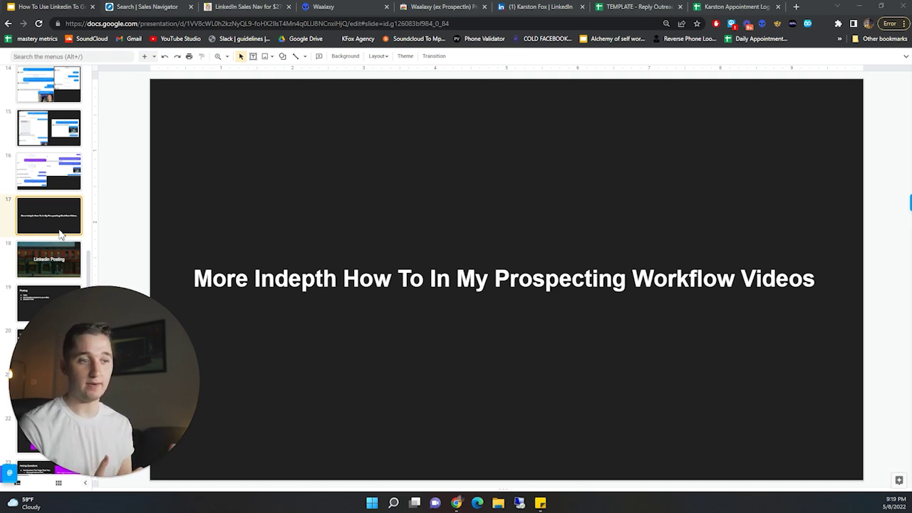
- Step through slide 18 (Linkedin Posting) and slide 19 (Posting) to the Value slide
scroll(32, 203, "down", 2)
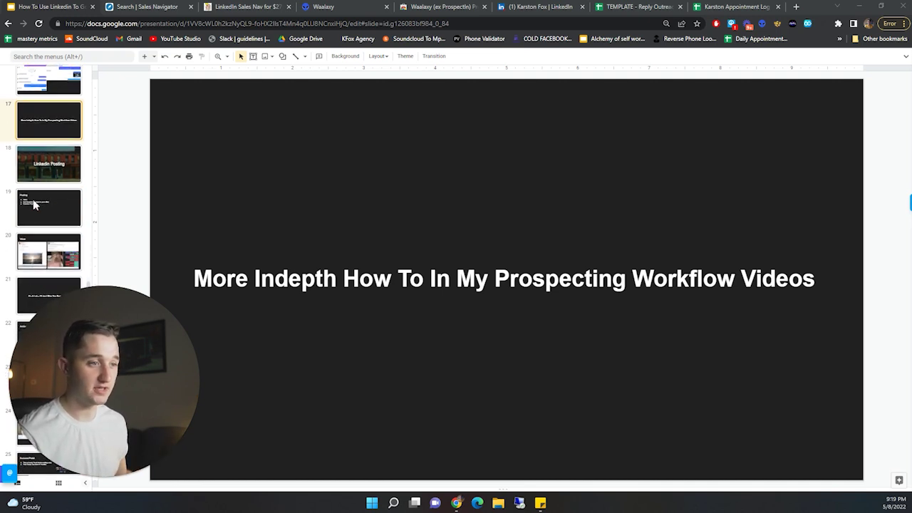
left_click(60, 167)
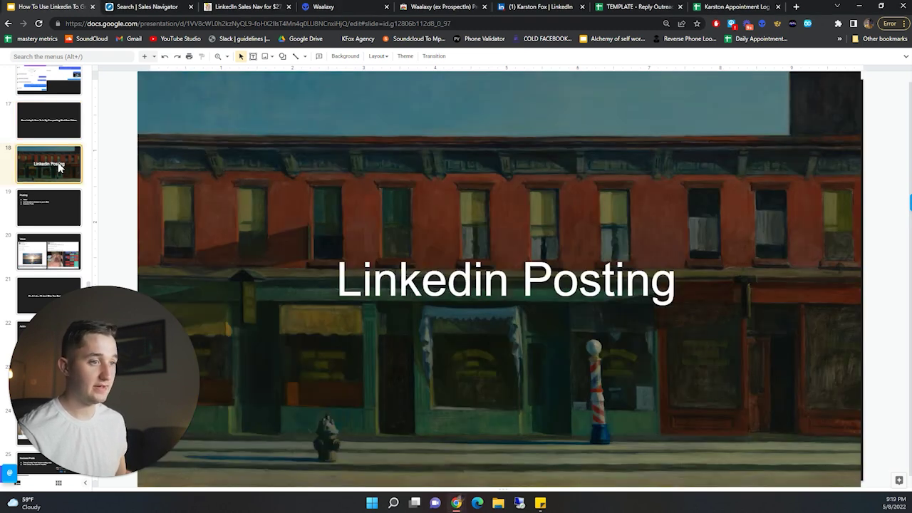
scroll(59, 169, "down", 1)
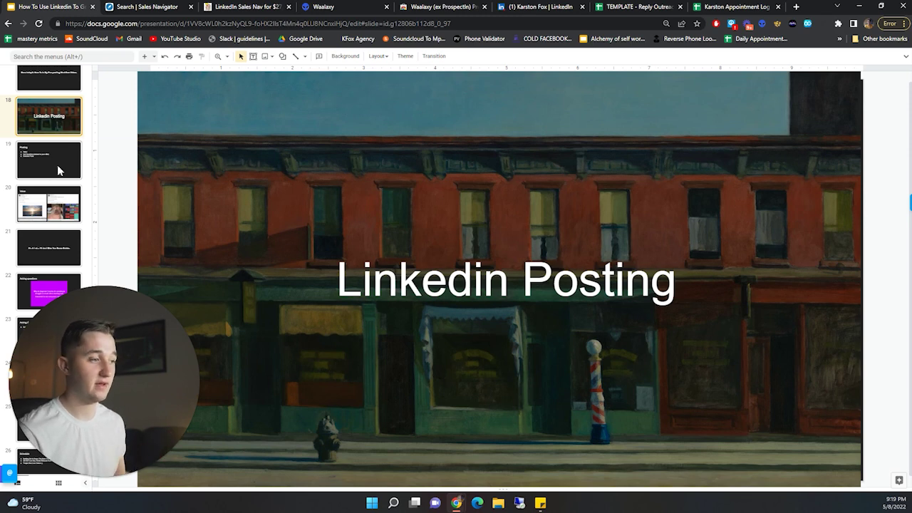
left_click(58, 169)
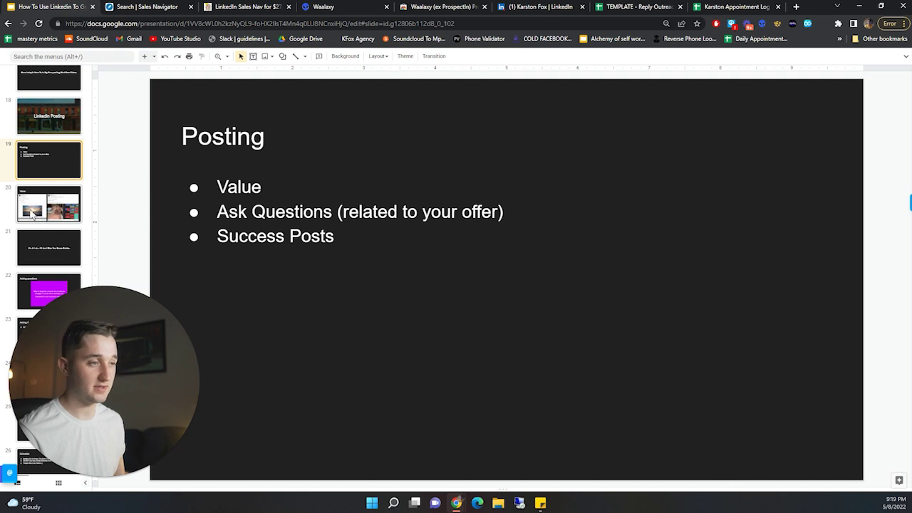
scroll(34, 216, "down", 1)
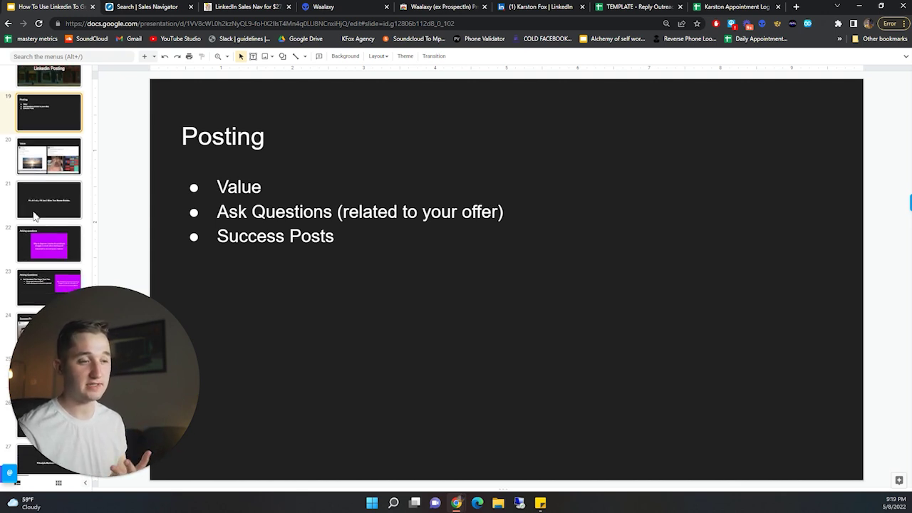
left_click(29, 159)
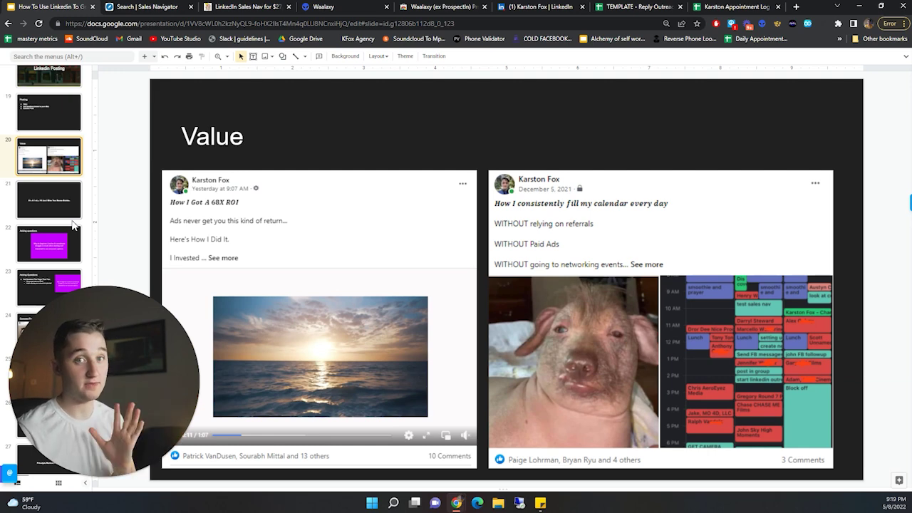
left_click(60, 202)
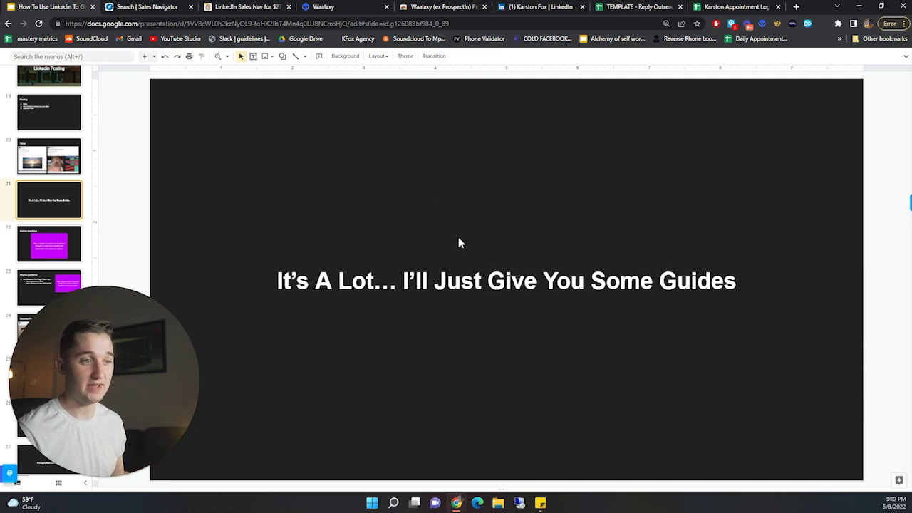
left_click(25, 151)
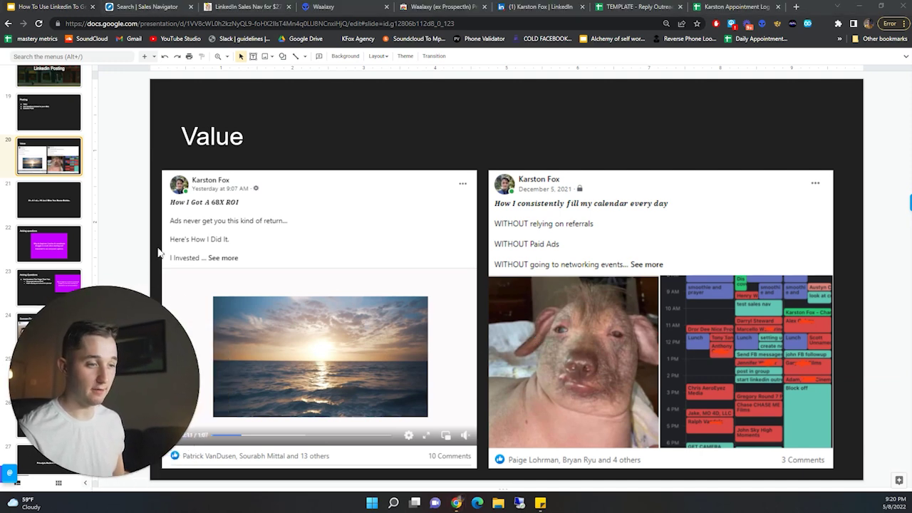
key("ctrl+6")
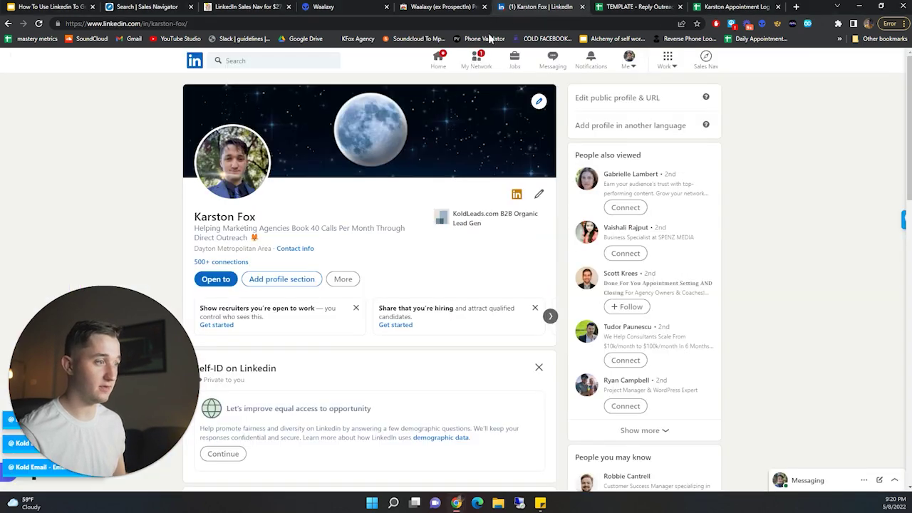
left_click(198, 64)
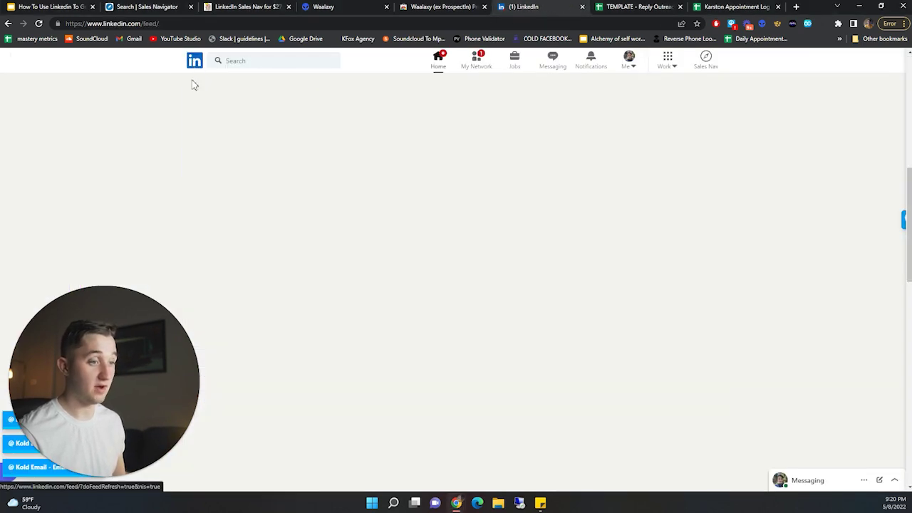
scroll(258, 162, "down", 5)
scroll(413, 278, "down", 6)
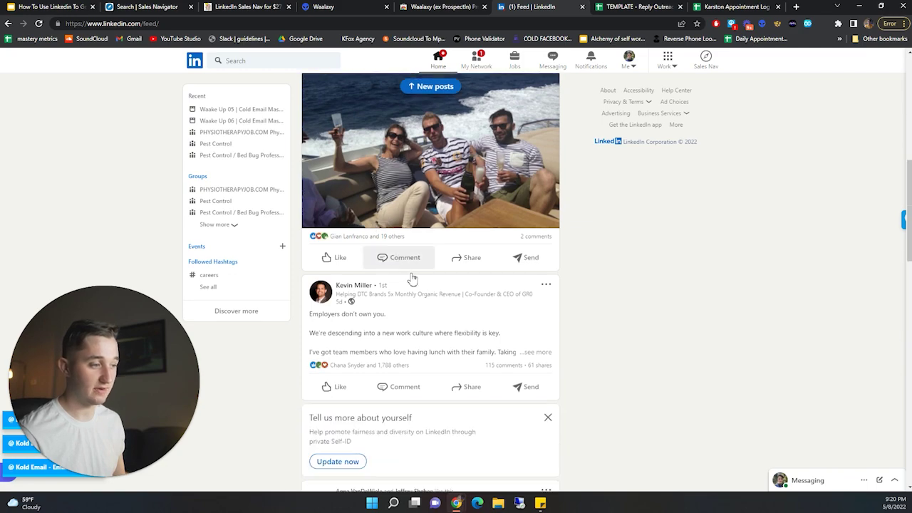
scroll(438, 268, "down", 10)
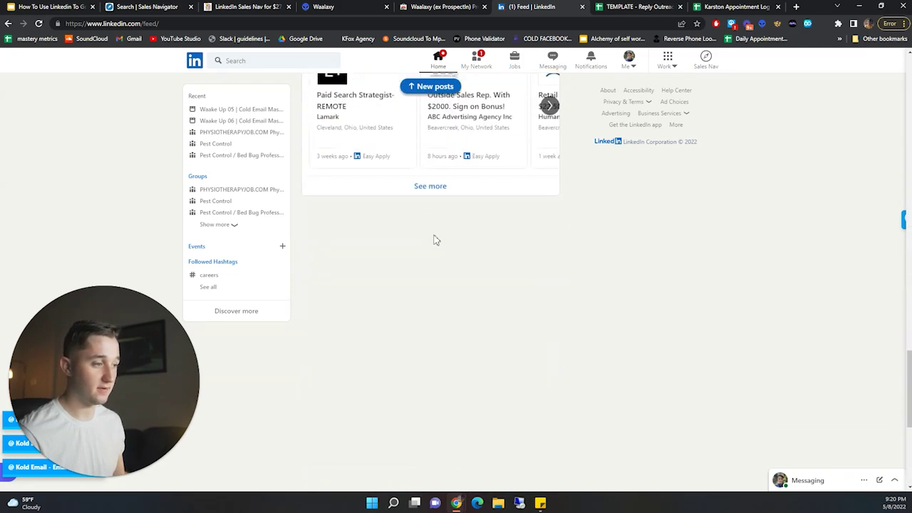
scroll(447, 212, "down", 15)
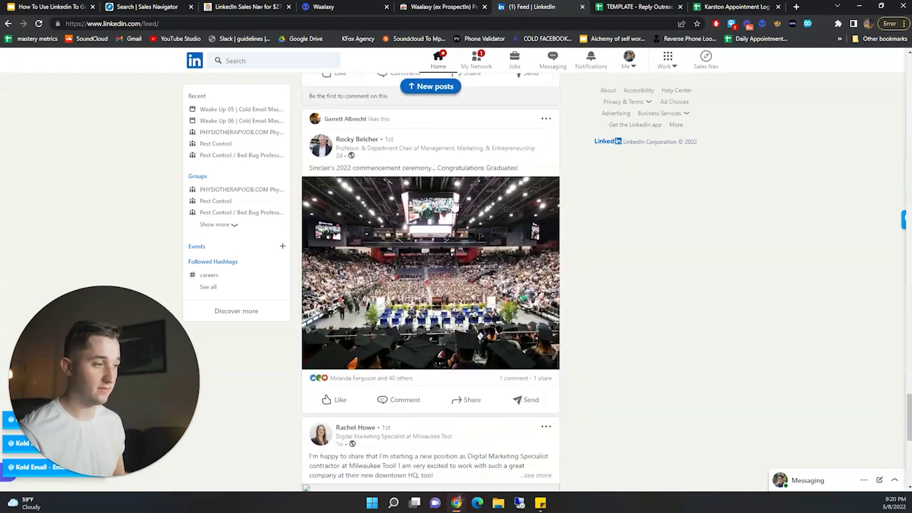
scroll(456, 217, "down", 10)
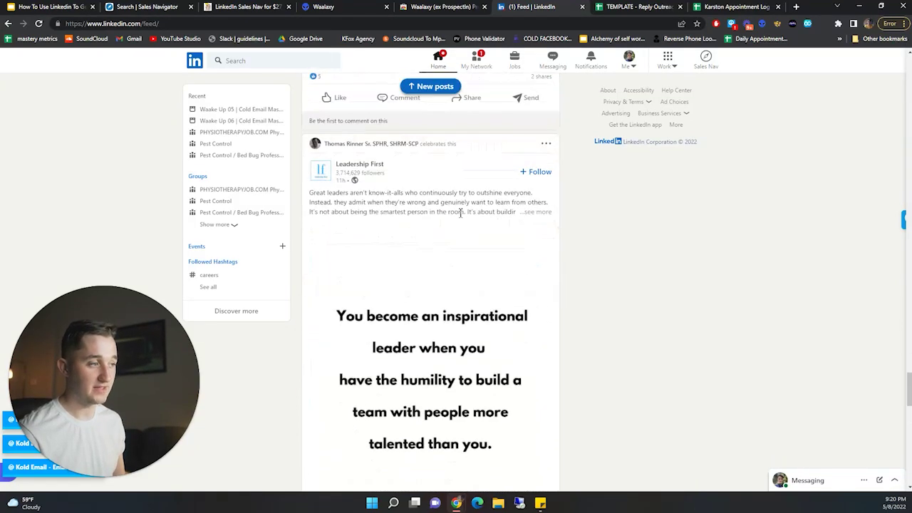
scroll(470, 215, "down", 5)
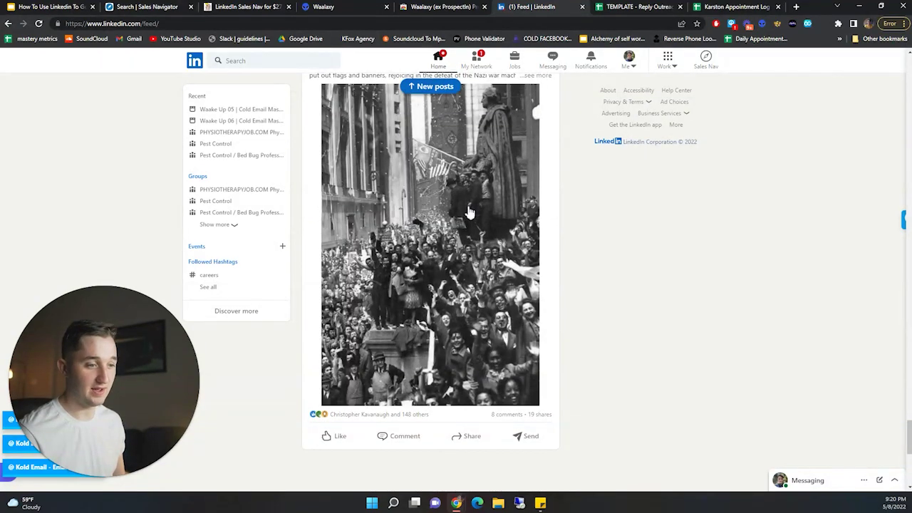
scroll(481, 218, "down", 15)
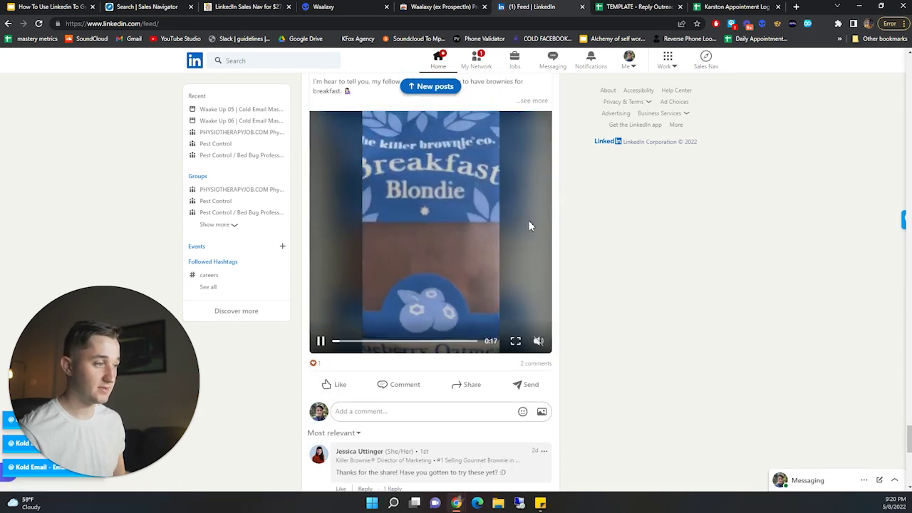
scroll(518, 217, "down", 2)
scroll(473, 250, "up", 3)
scroll(472, 251, "down", 12)
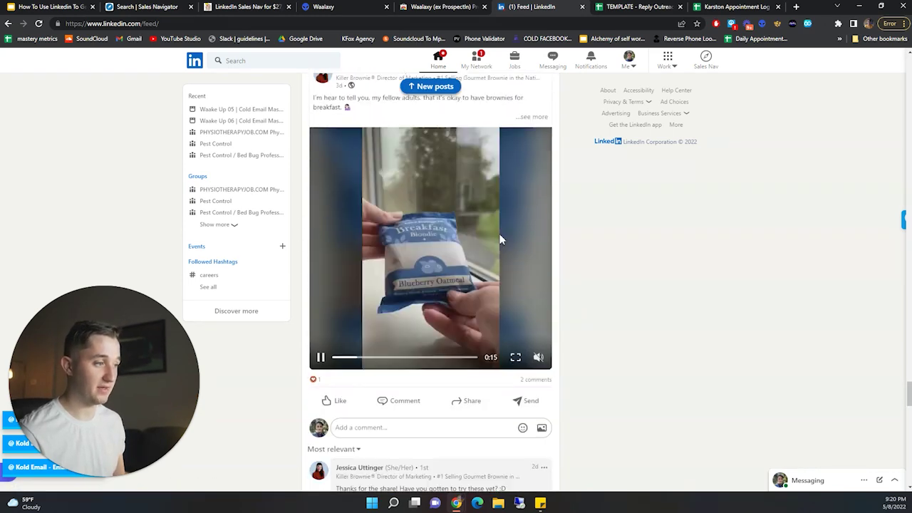
scroll(523, 224, "down", 15)
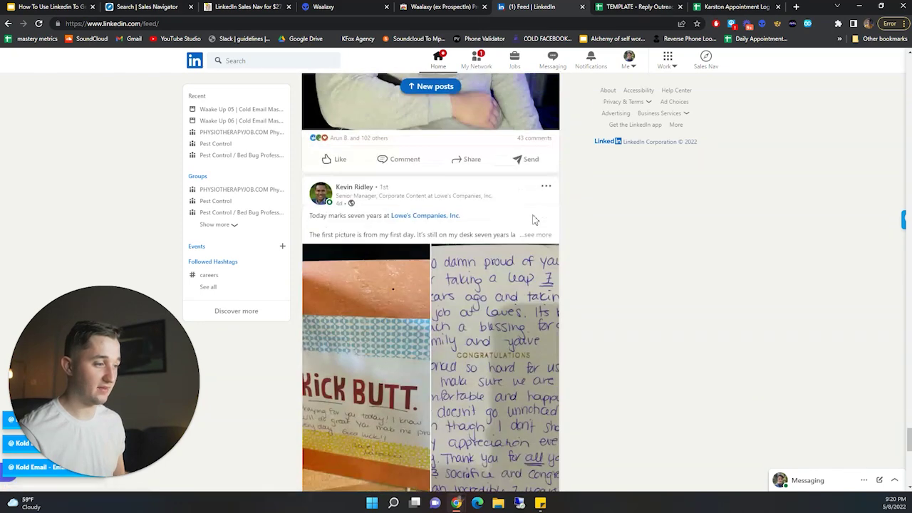
scroll(538, 210, "down", 15)
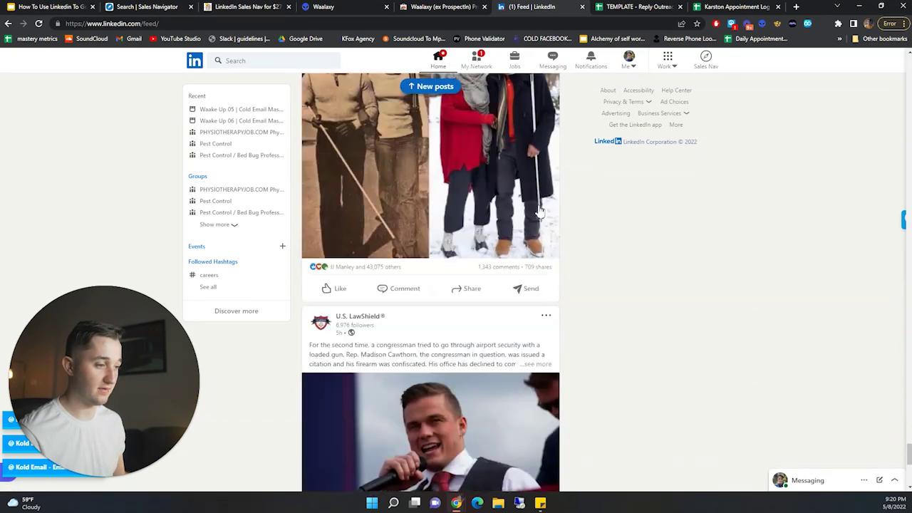
scroll(541, 207, "down", 10)
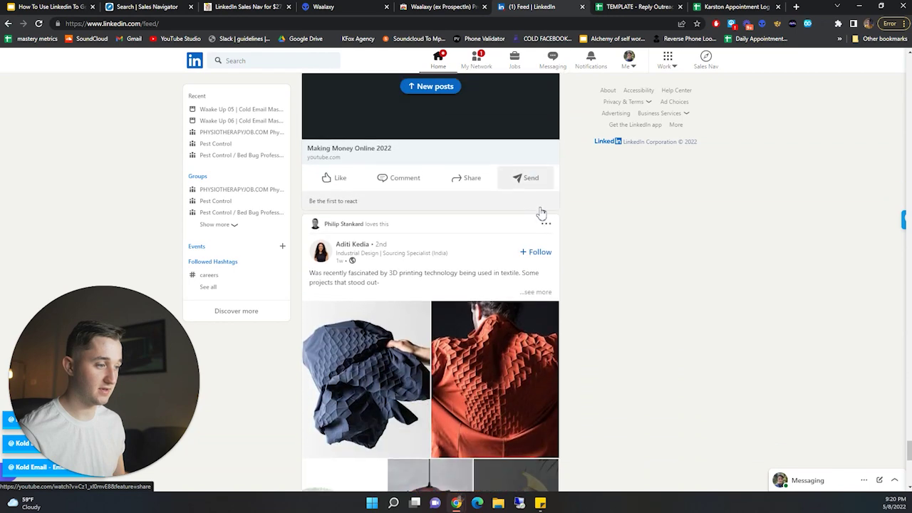
scroll(507, 225, "down", 4)
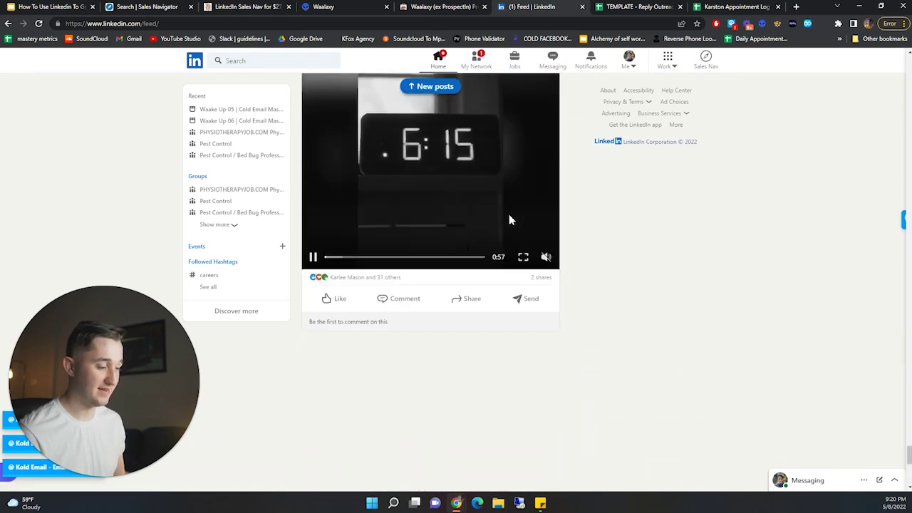
scroll(382, 262, "down", 2)
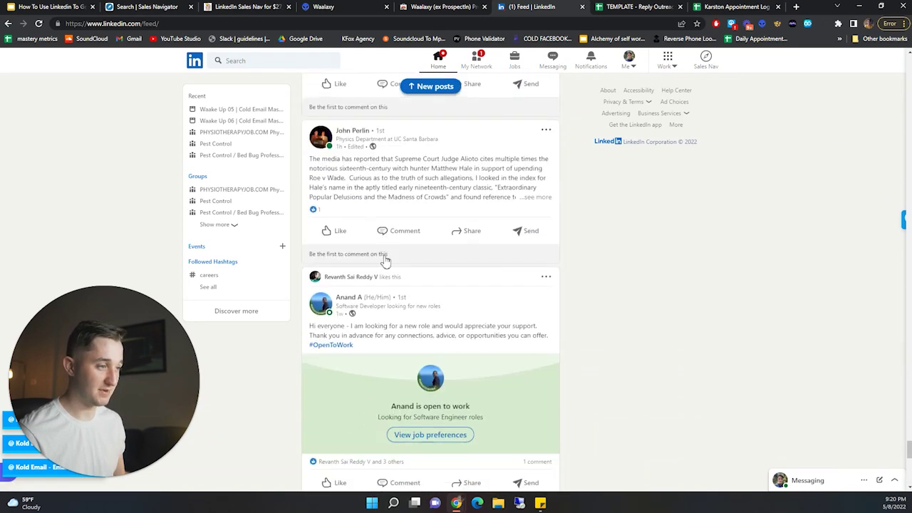
scroll(371, 249, "up", 3)
scroll(401, 291, "down", 5)
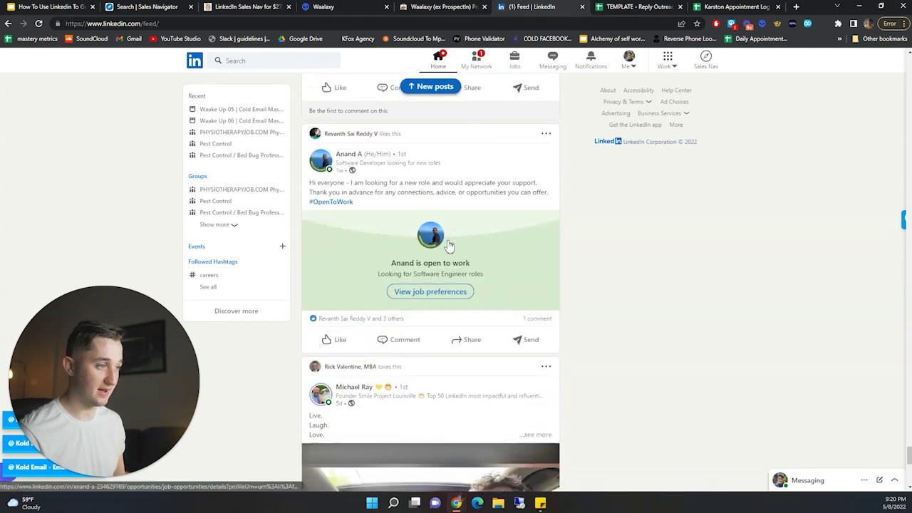
scroll(446, 391, "up", 5)
scroll(356, 325, "down", 2)
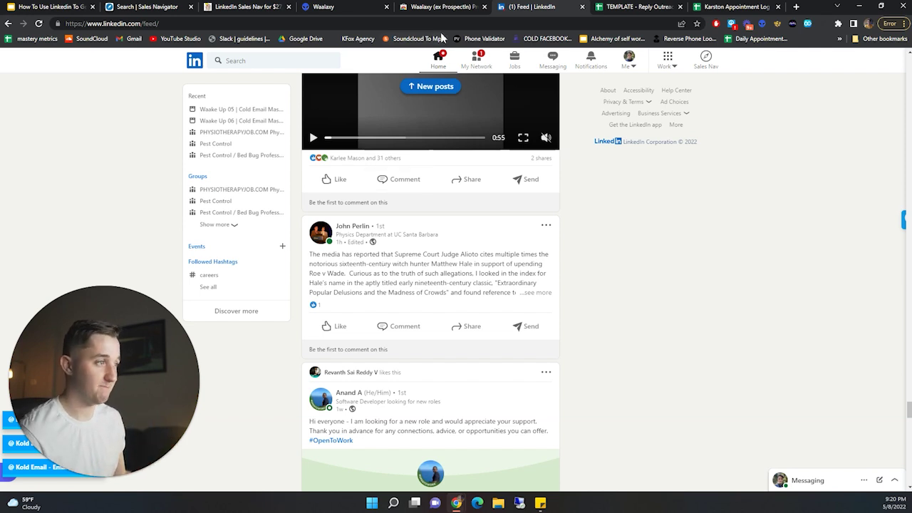
left_click(35, 4)
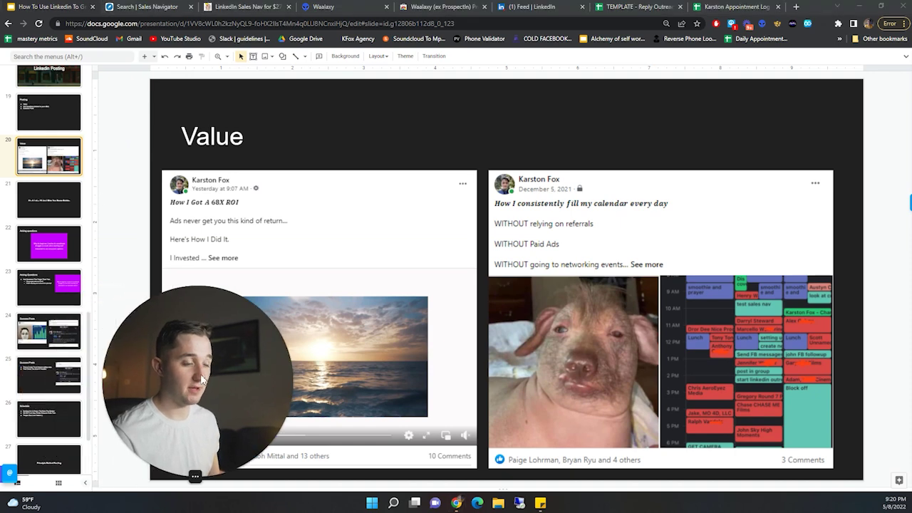
- Open slides 22 and 23, the two Asking Questions slides
scroll(60, 242, "down", 3)
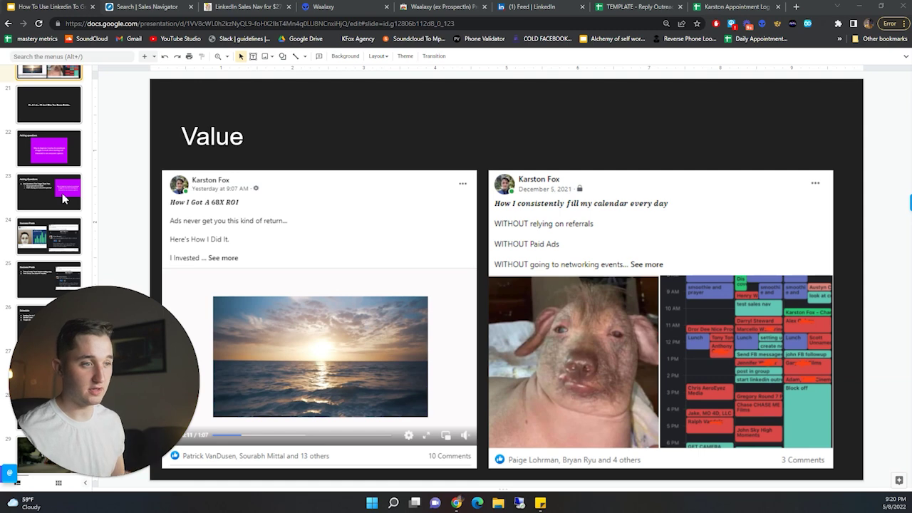
left_click(61, 149)
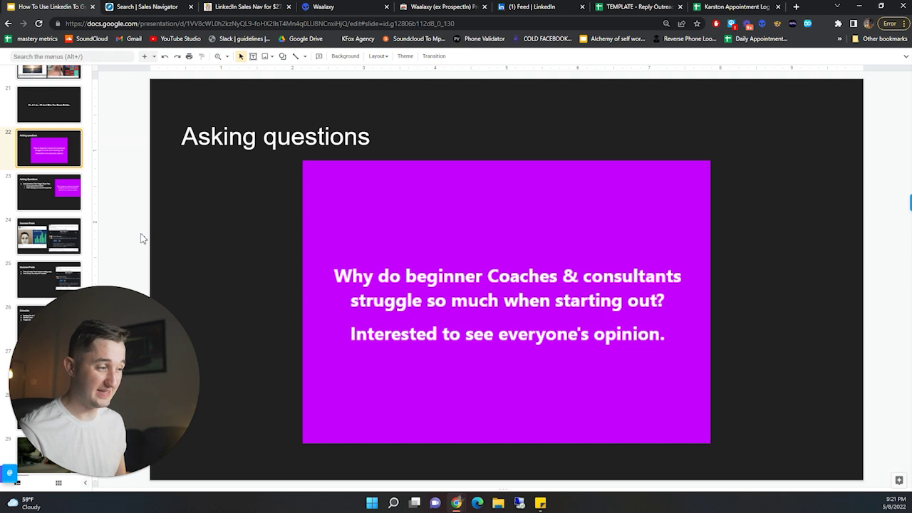
left_click(42, 199)
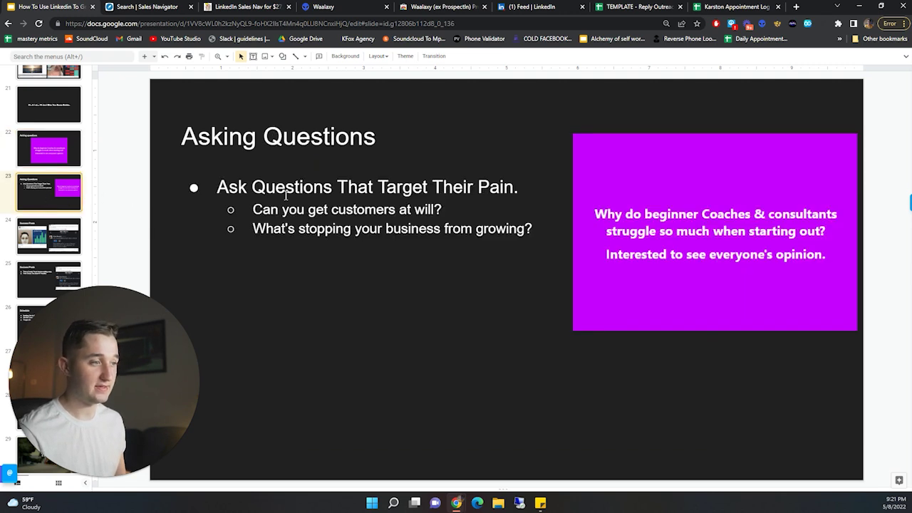
- Highlight wording in the slide 23 bullets, then move on to slide 24, Success Posts
left_click_drag(238, 186, 514, 187)
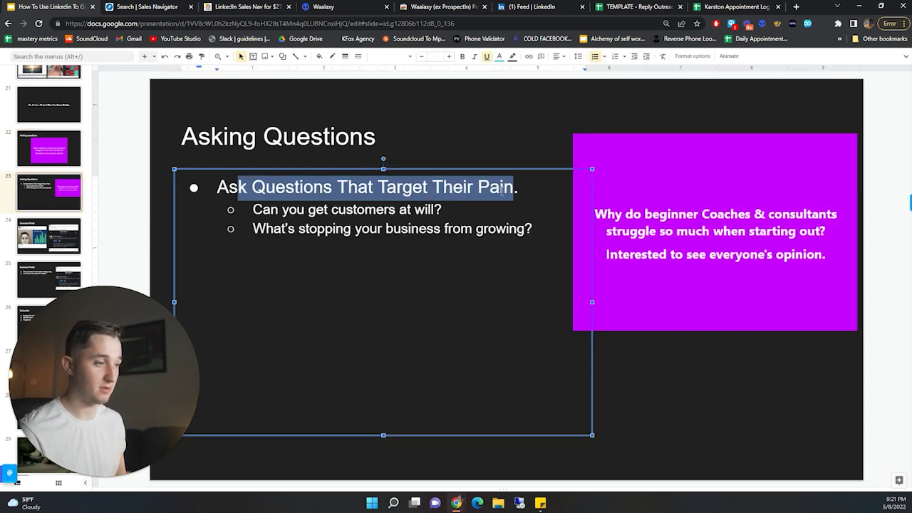
double_click(296, 209)
left_click(323, 101)
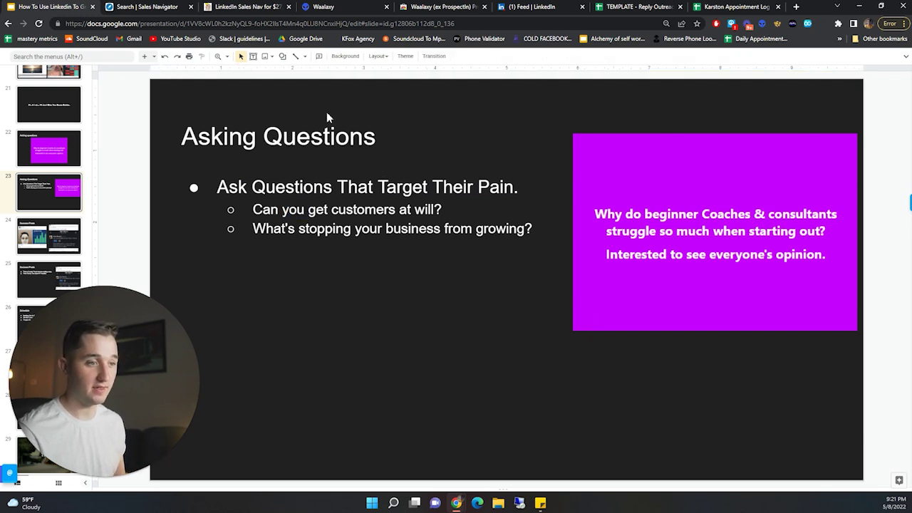
scroll(50, 235, "down", 1)
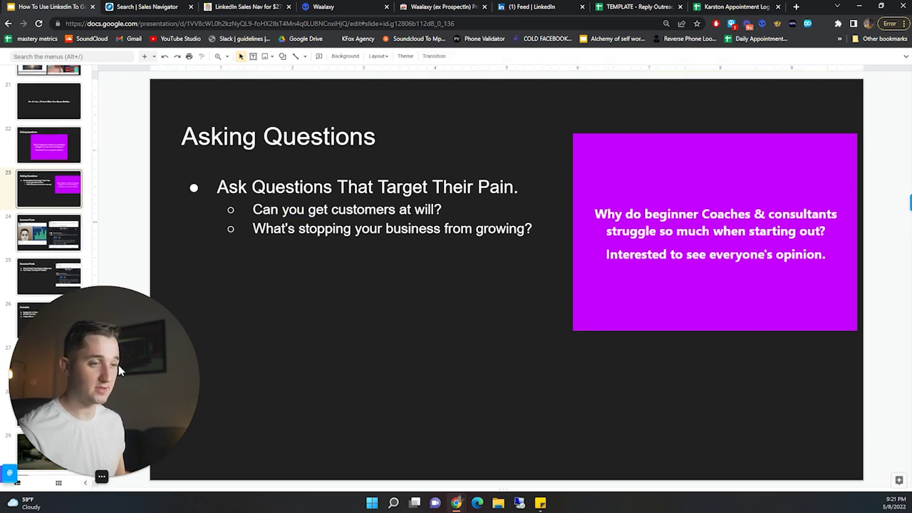
left_click(49, 232)
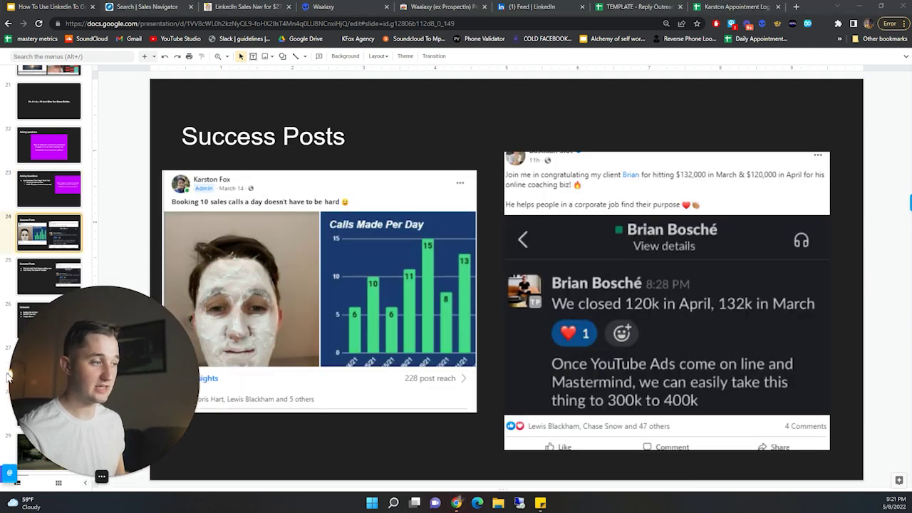
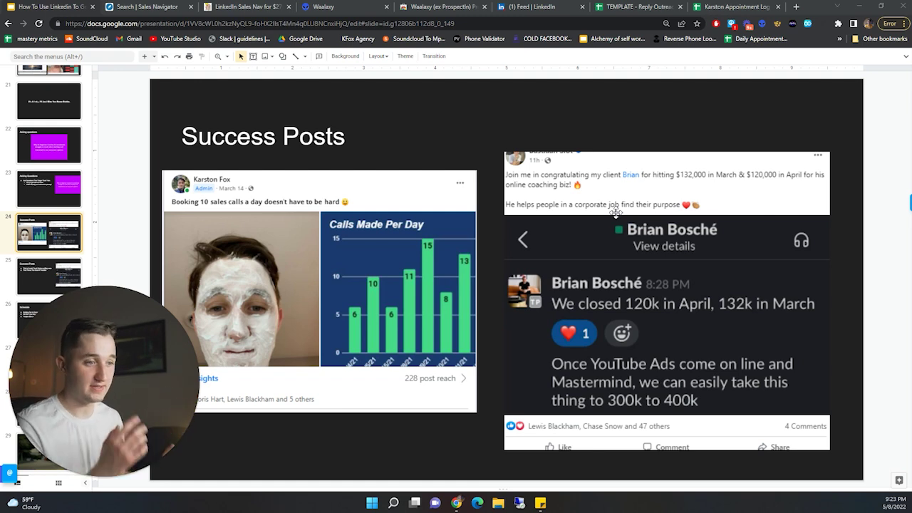
- Step through slides 26 (Schedule), 27 (Principle Behind Posting) and 28 in the deck
left_click_drag(135, 351, 243, 351)
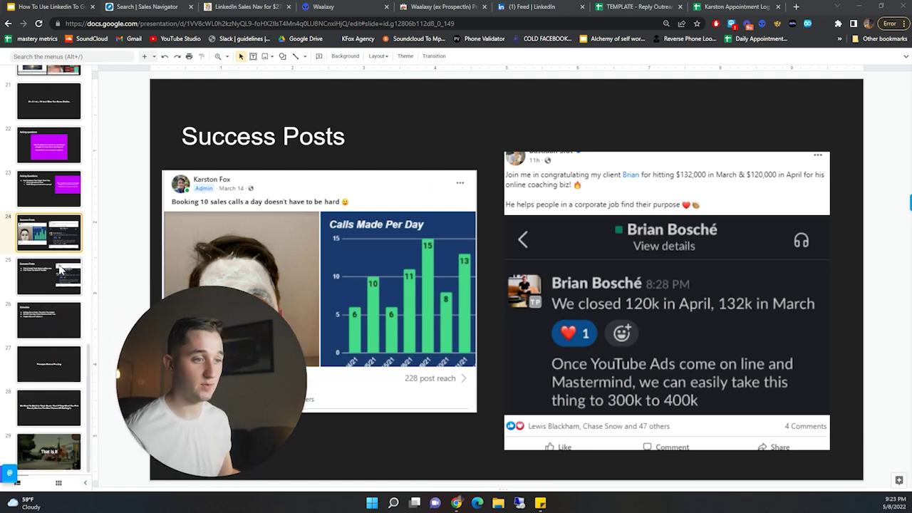
key("Down")
left_click_drag(196, 368, 166, 376)
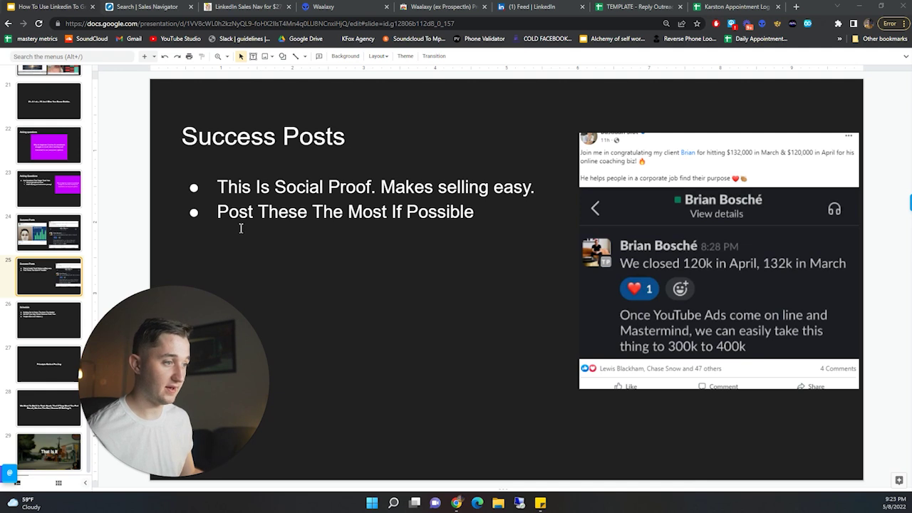
left_click(42, 318)
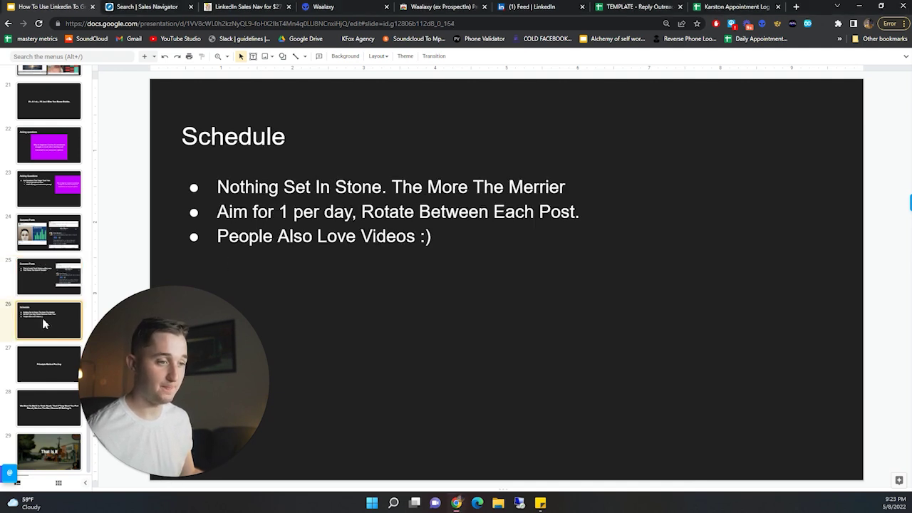
mouse_move(159, 353)
left_mouse_down()
mouse_move(94, 364)
mouse_move(188, 363)
mouse_move(154, 363)
left_mouse_up()
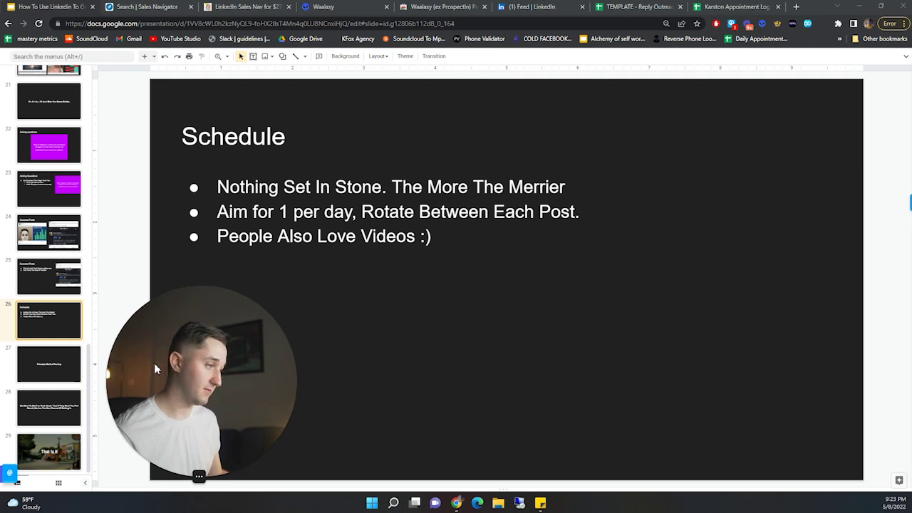
left_click(50, 368)
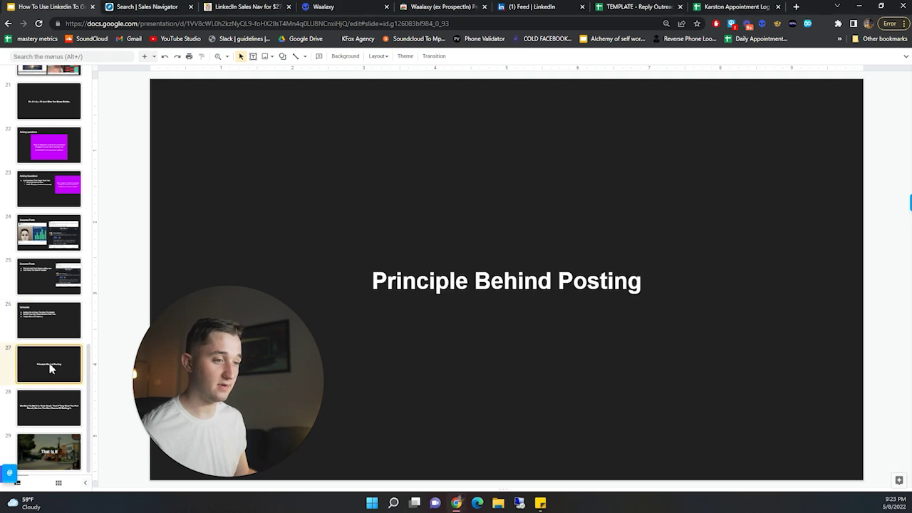
left_click(42, 409)
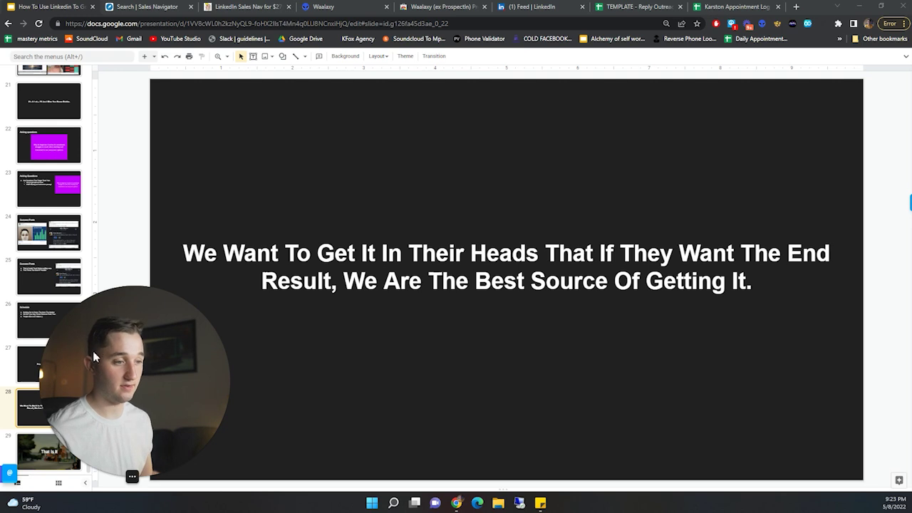
- Show slide 29, the final 'That Is It' slide
left_click_drag(93, 351, 167, 363)
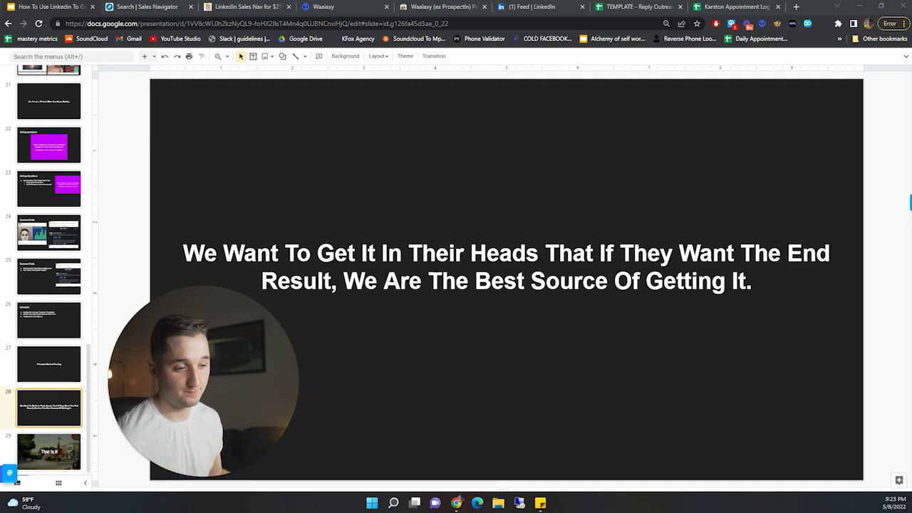
left_click(54, 444)
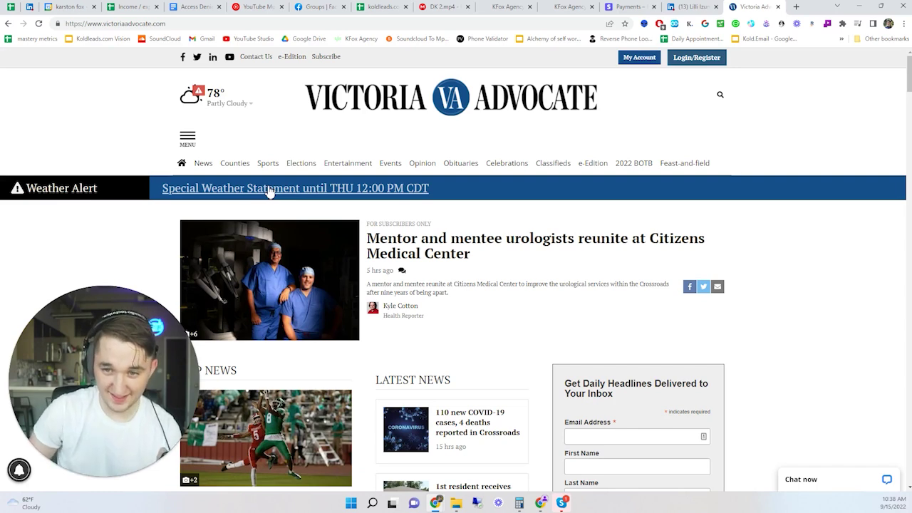
- Switch to the GoHighLevel contact record and click into its Email Address field
left_click(569, 7)
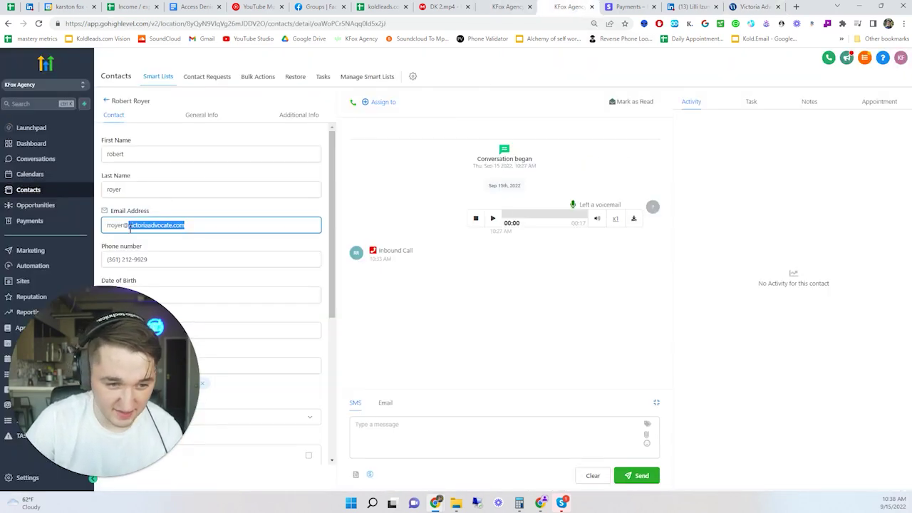
left_click(122, 226)
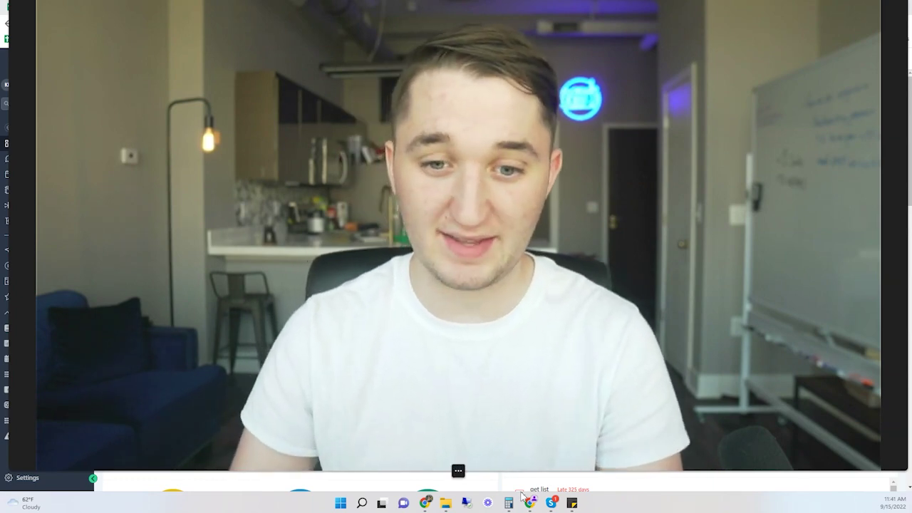
- Search Windows for 'audi' and launch Audacity from the best match
left_click(452, 470)
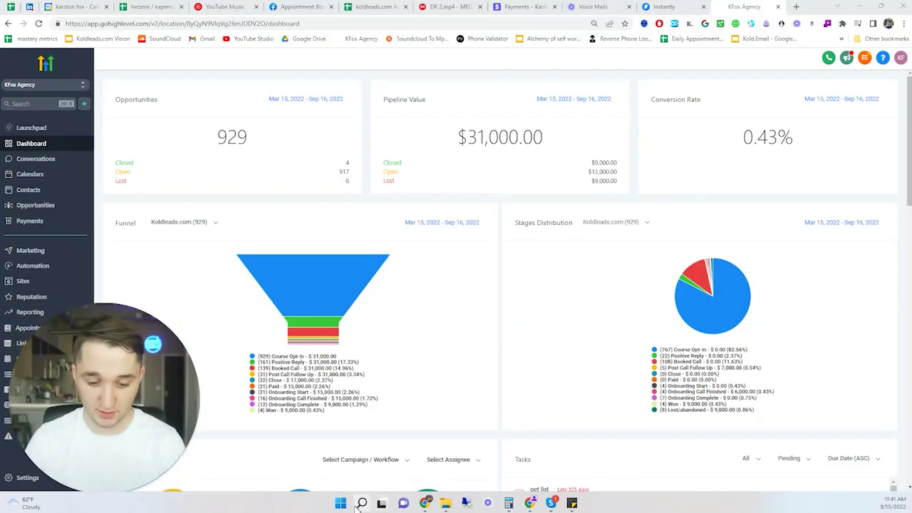
left_click(361, 503)
type("audi")
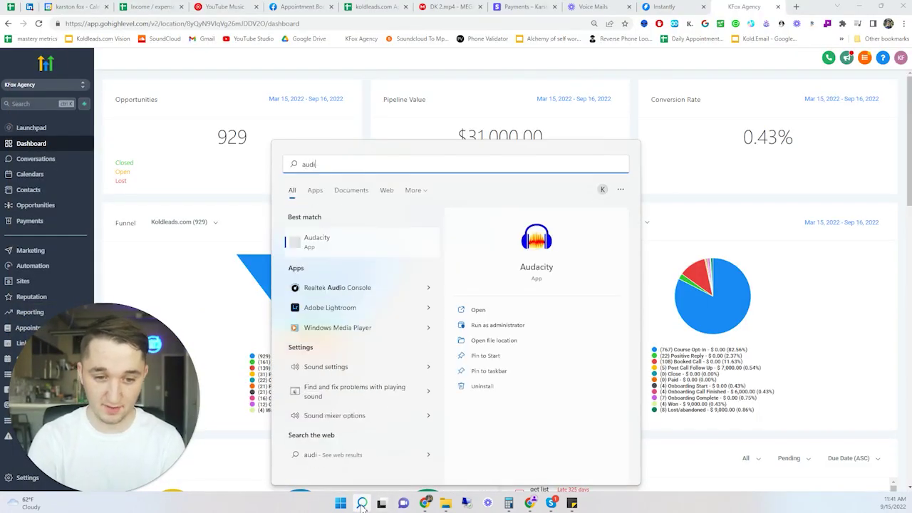
left_click(317, 242)
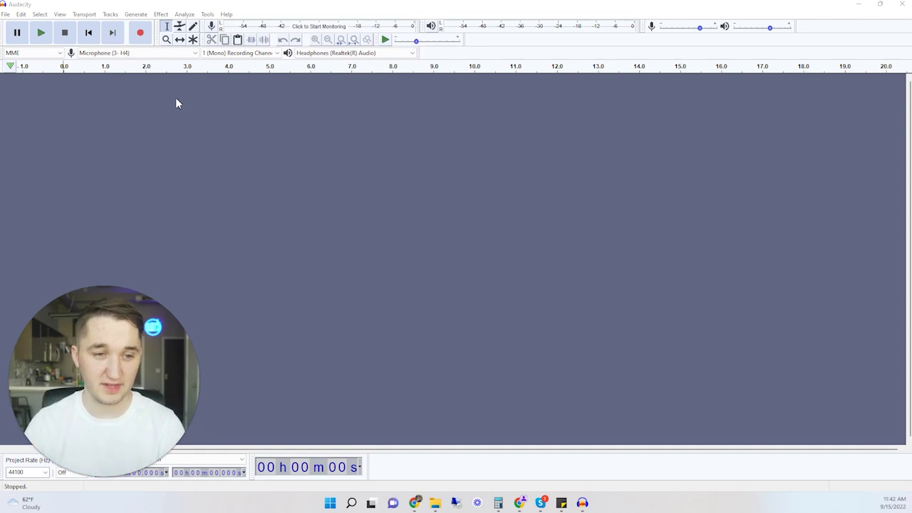
- Record a roughly 12-second voice track and select it from about 0.67 s to the end
left_click(120, 54)
left_click(119, 57)
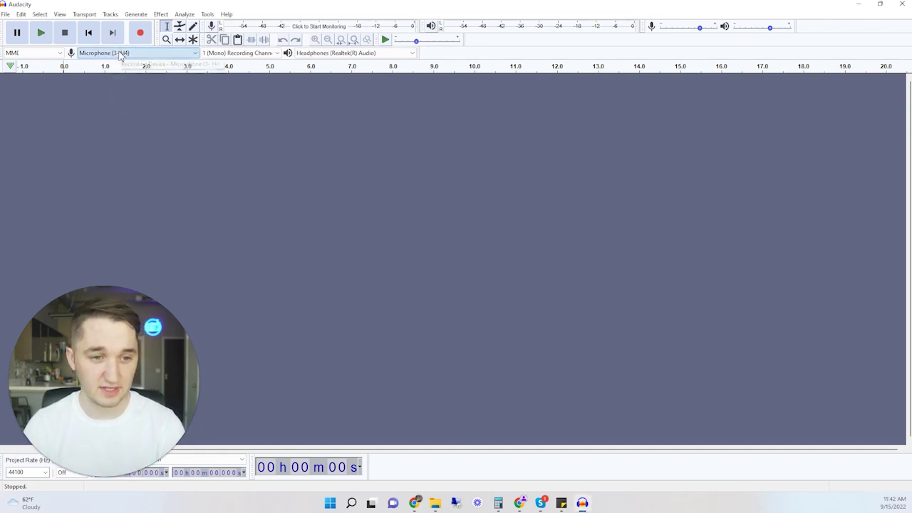
left_click(145, 35)
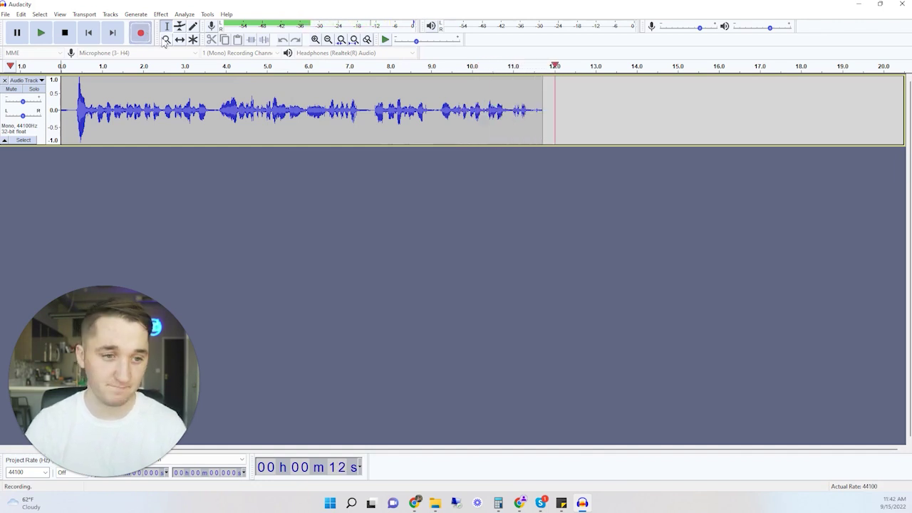
key("space")
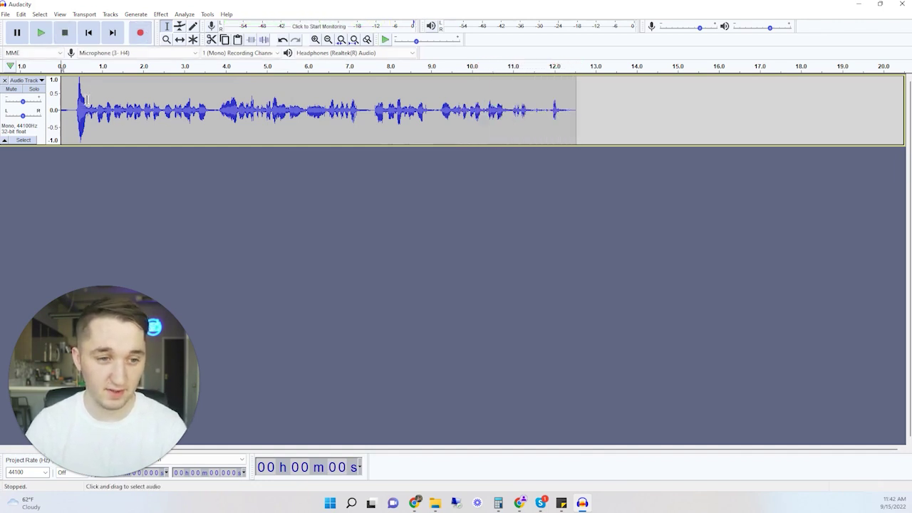
left_click(83, 114)
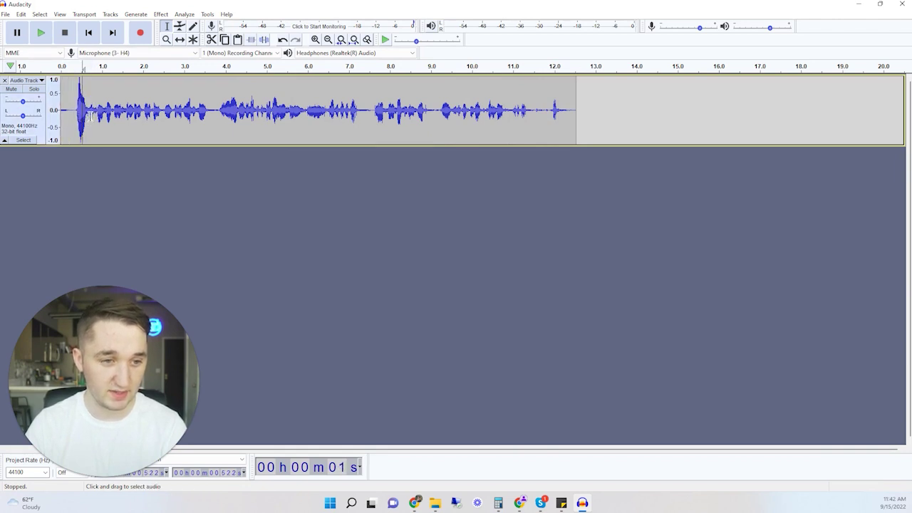
left_click_drag(89, 116, 568, 114)
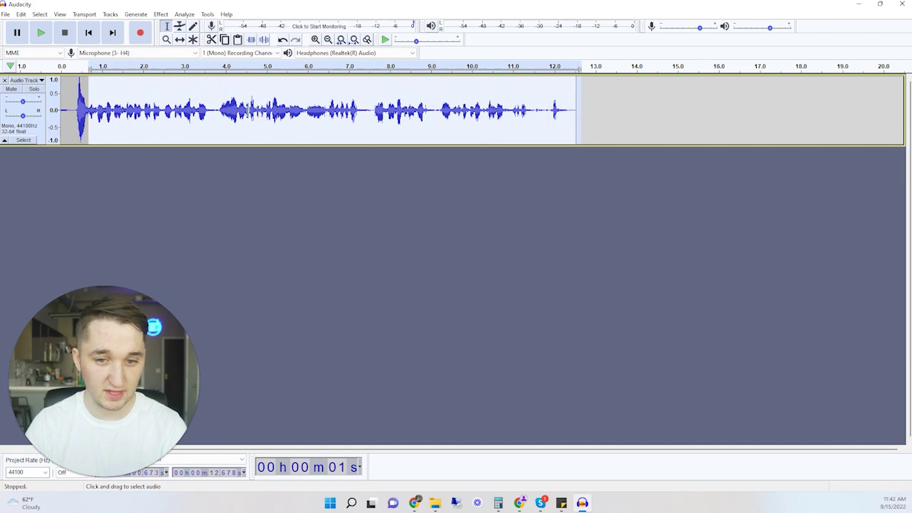
- Apply the Amplify effect at 7.342 dB to the selected recording
left_click(185, 14)
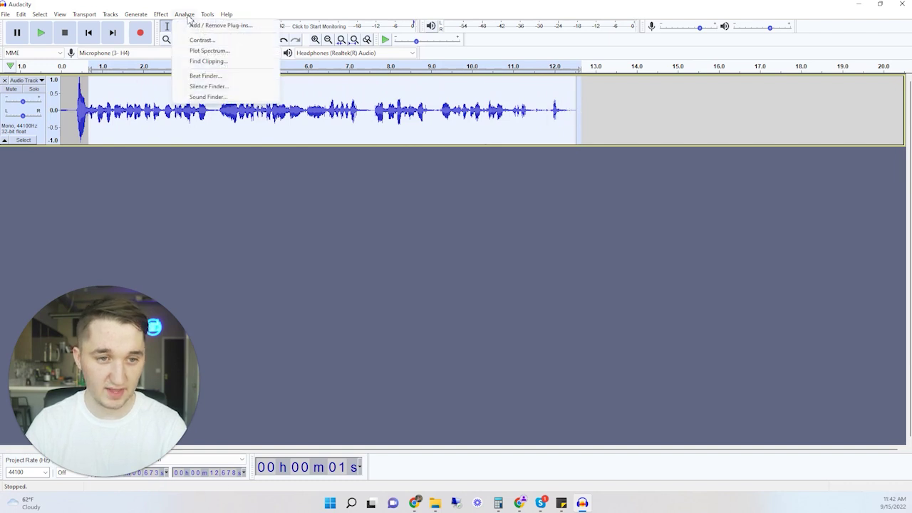
mouse_move(161, 15)
left_click(182, 38)
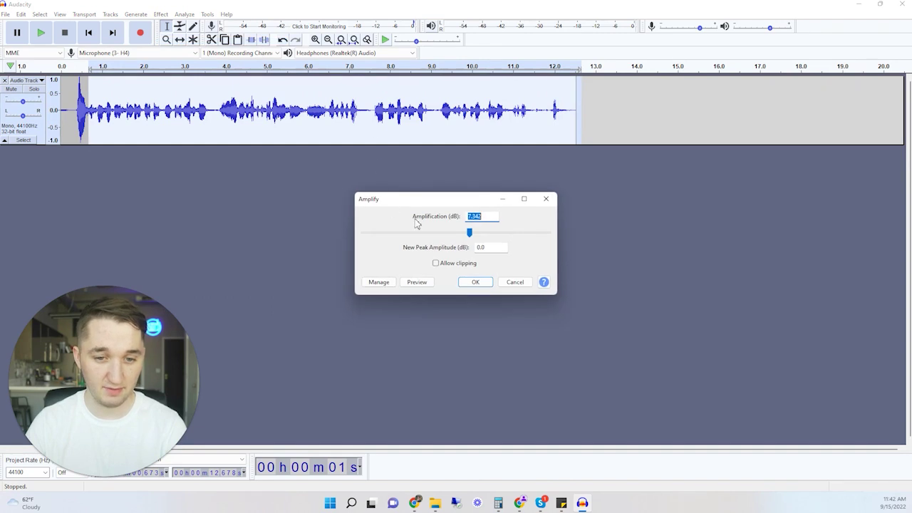
left_click(489, 216)
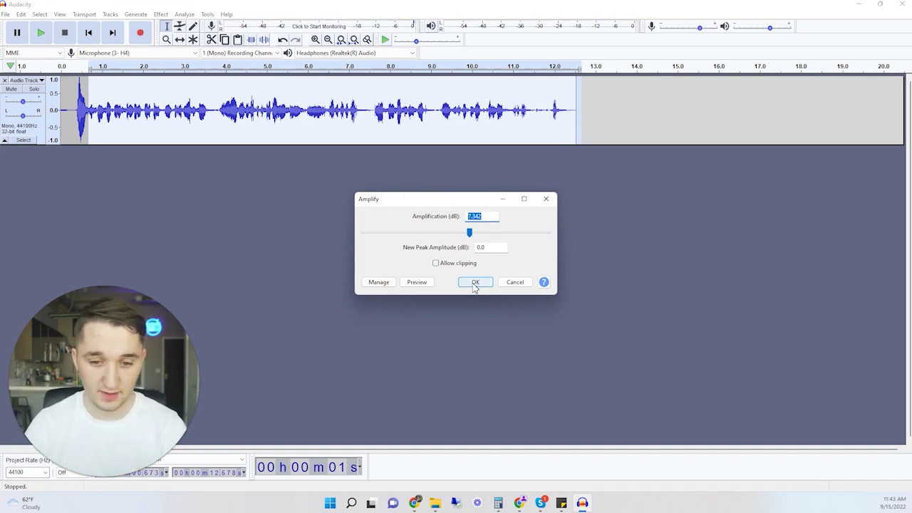
left_click(474, 283)
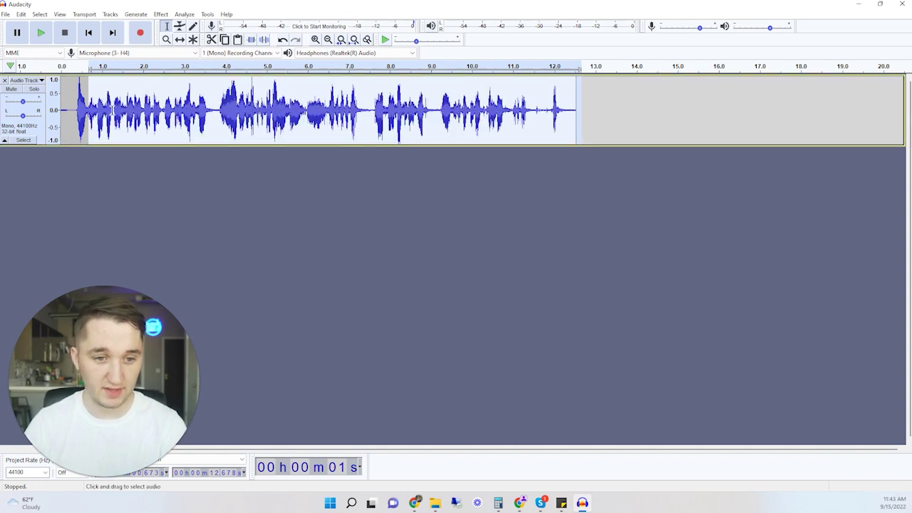
- Undo the amplification, reselect from about 0.33 s to the end, and amplify again
left_click_drag(102, 110, 259, 117)
left_click_drag(96, 117, 140, 111)
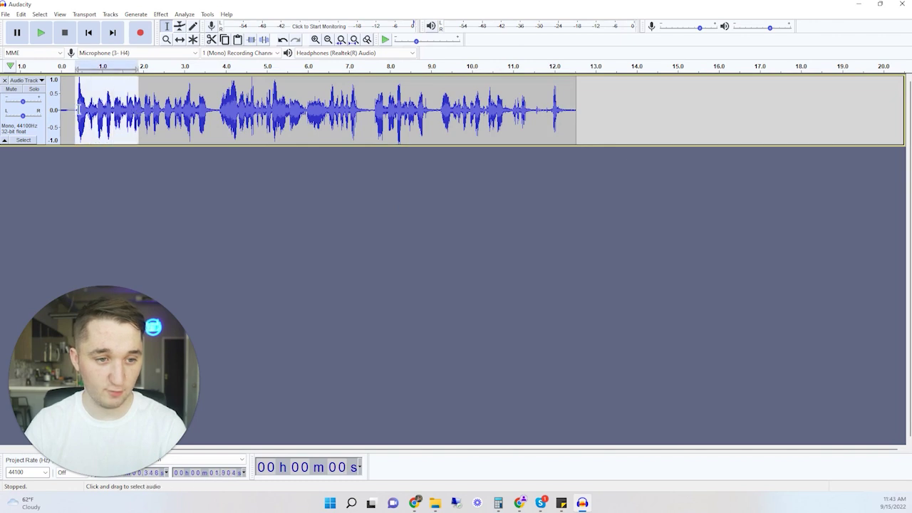
left_click(89, 114)
key("shift+End")
key("ctrl+r")
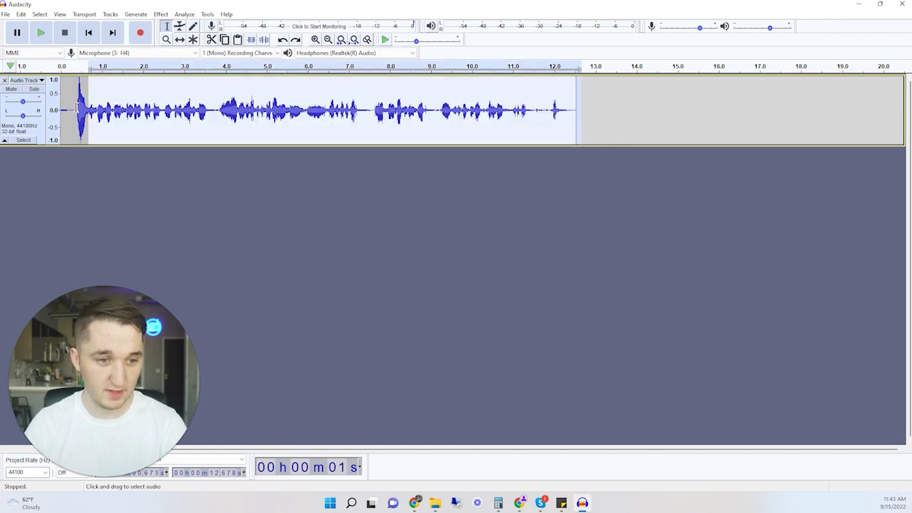
left_click(75, 90)
key("shift+End")
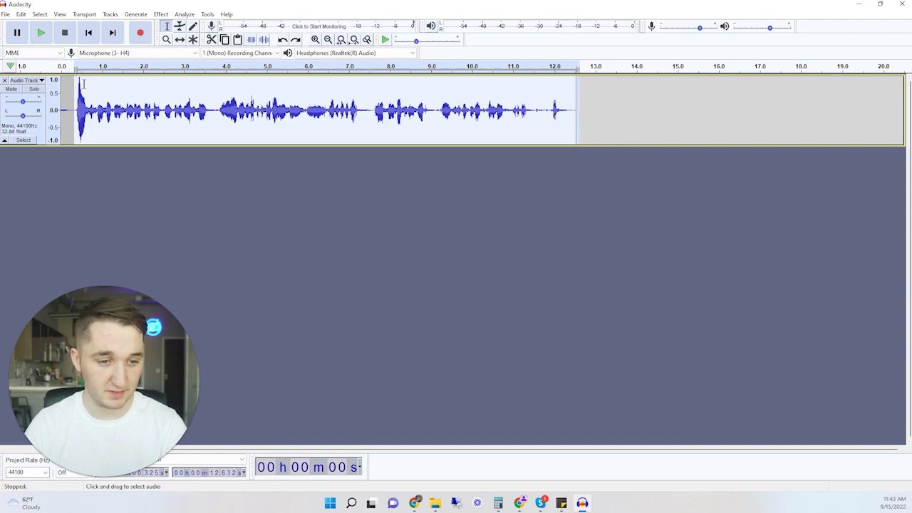
left_click(184, 15)
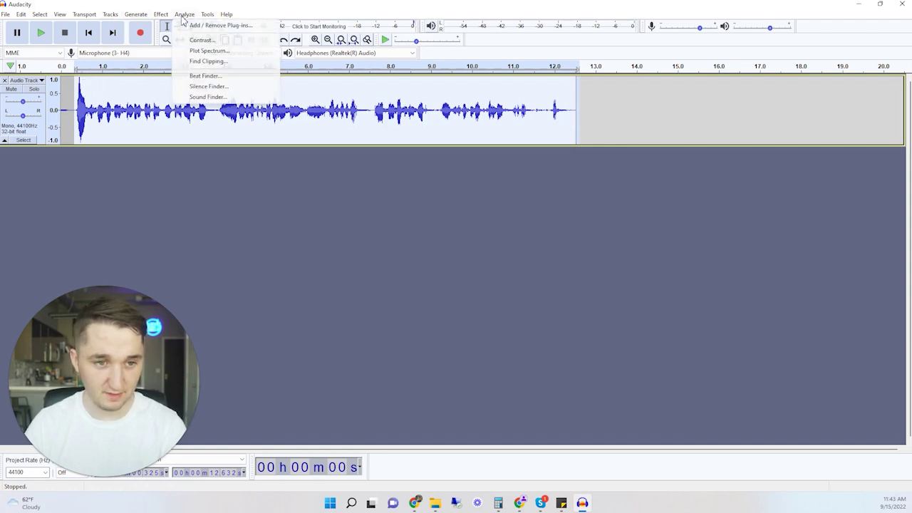
mouse_move(161, 14)
left_click(205, 54)
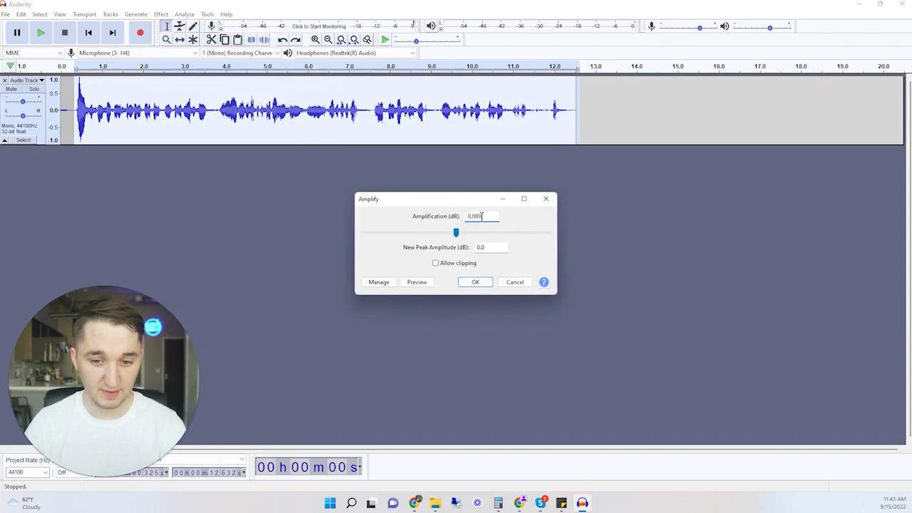
left_click(474, 282)
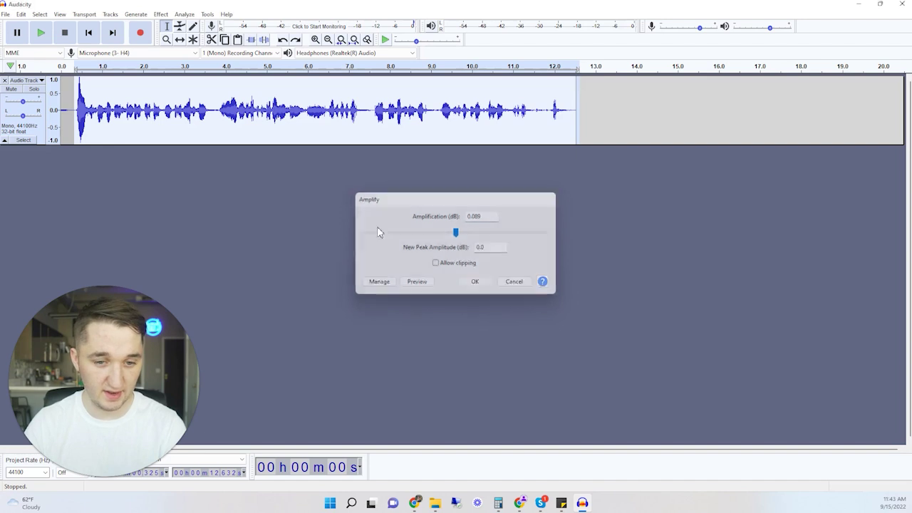
- Amplify the speech from about 0.69 s to 11.8 s and play it back
left_click(86, 94)
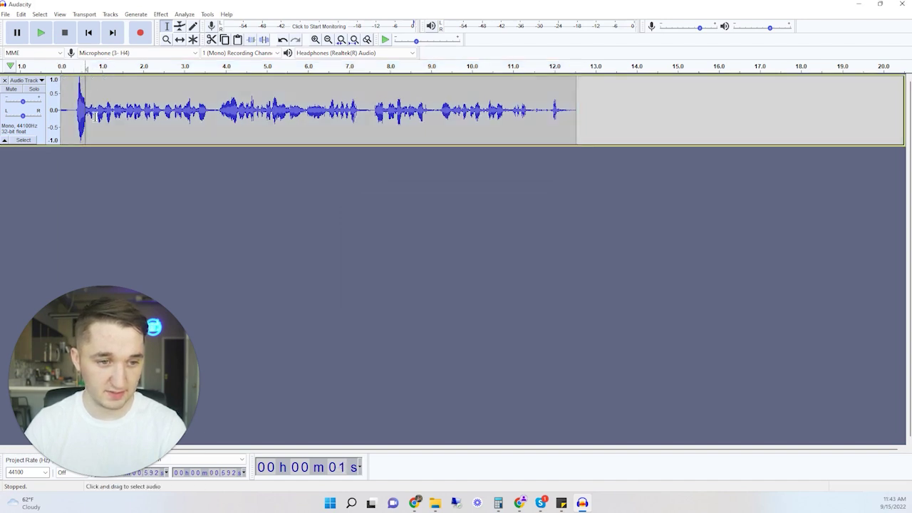
left_click_drag(90, 114, 580, 112)
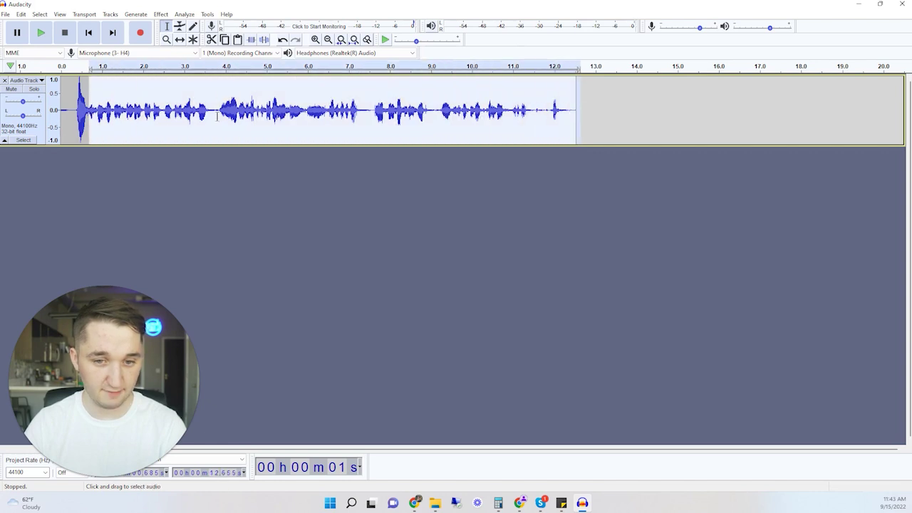
left_click(161, 14)
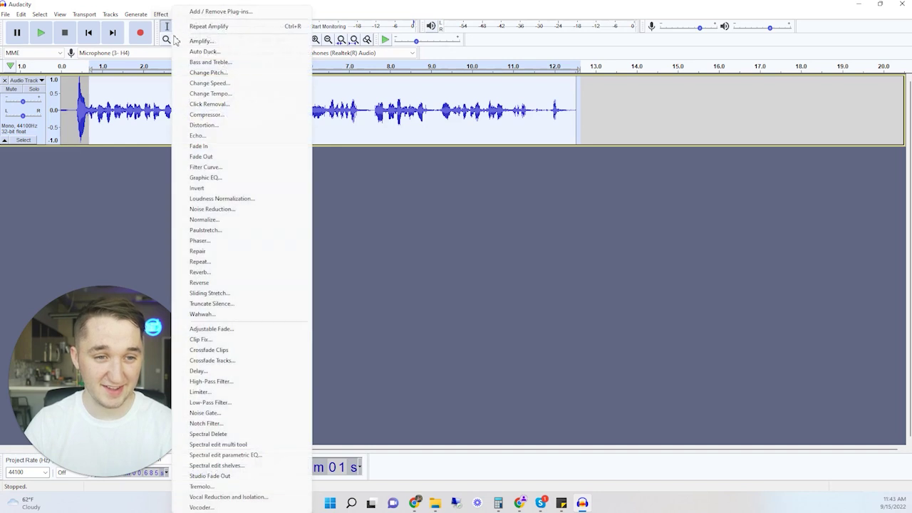
left_click(199, 43)
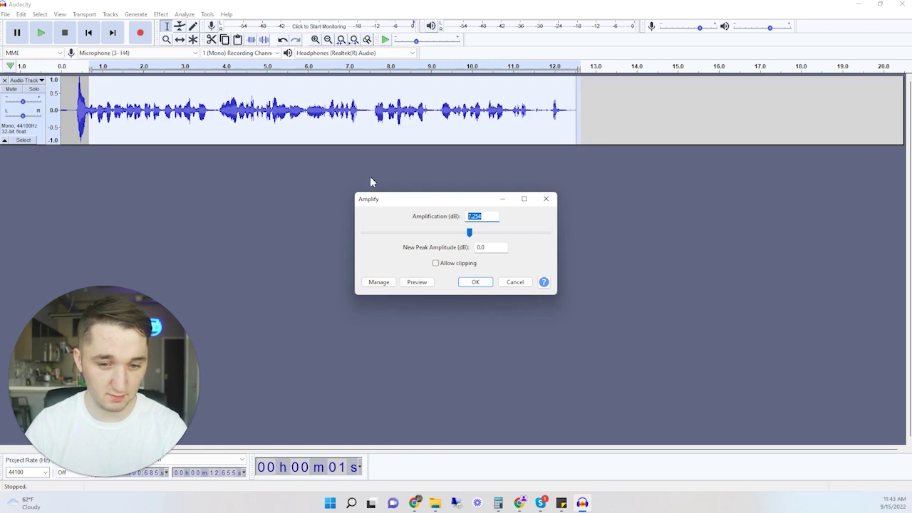
left_click(475, 282)
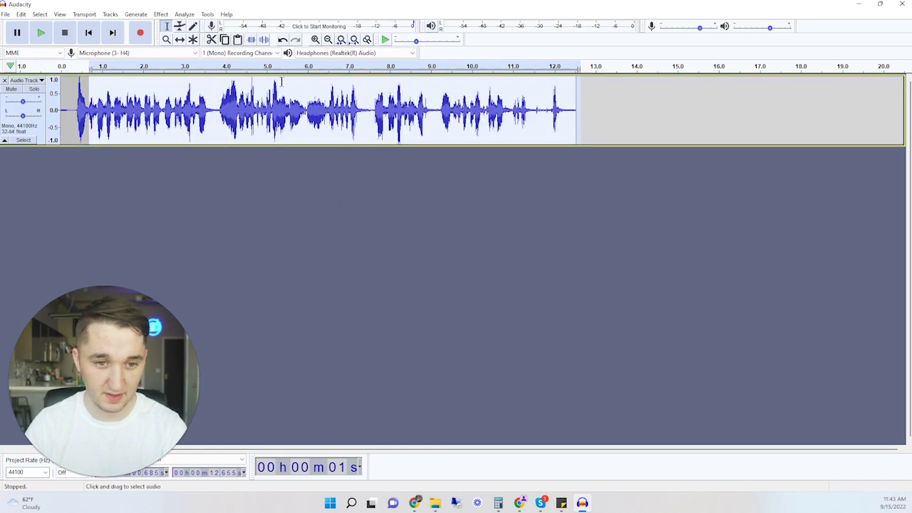
left_click(94, 105)
key("space")
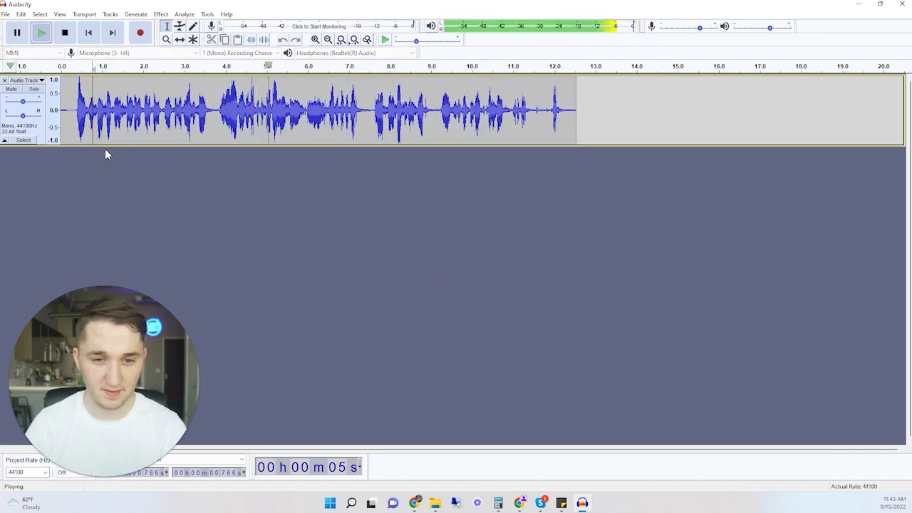
key("space")
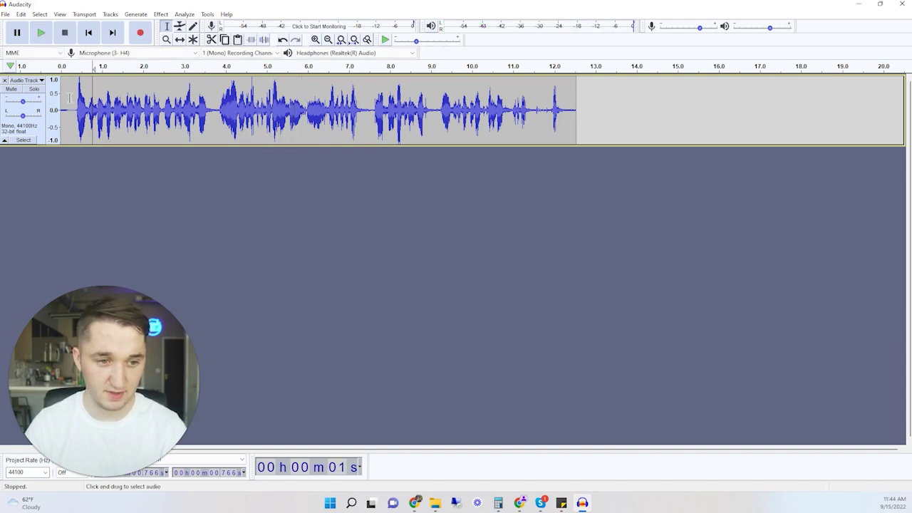
- Export the audio to Downloads as MP3 'voicemail 9-15 test', accepting the metadata tags
left_click(70, 112)
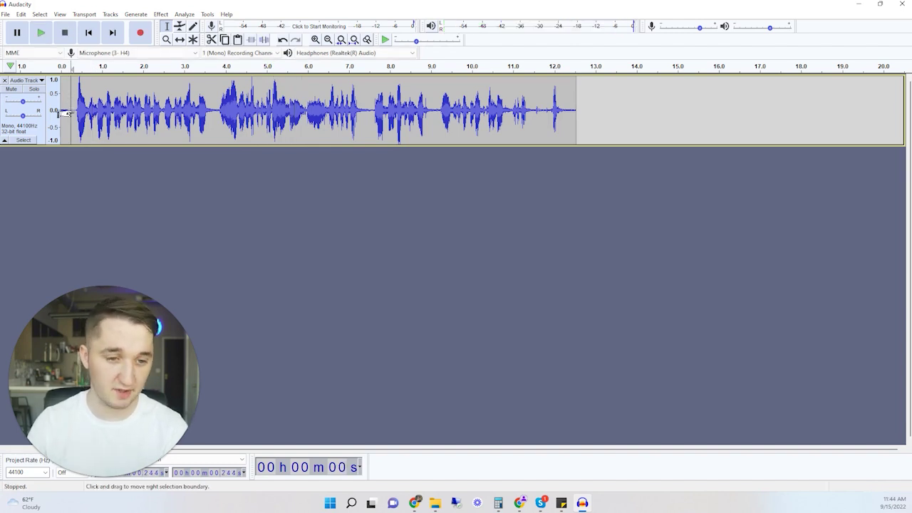
left_click(5, 15)
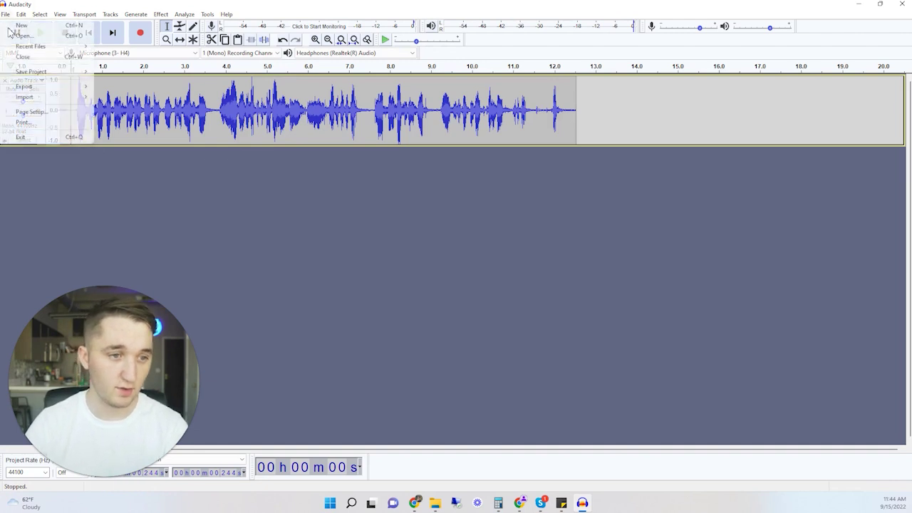
mouse_move(51, 86)
left_click(128, 86)
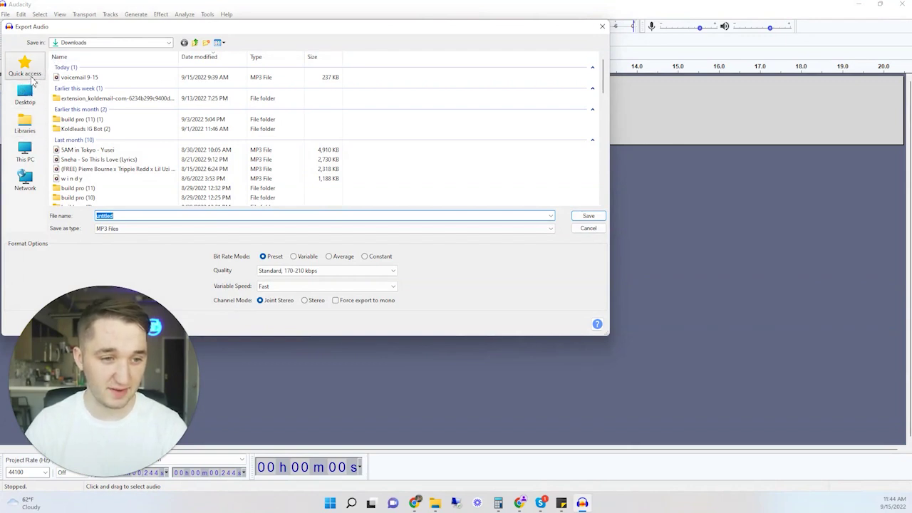
left_click(121, 79)
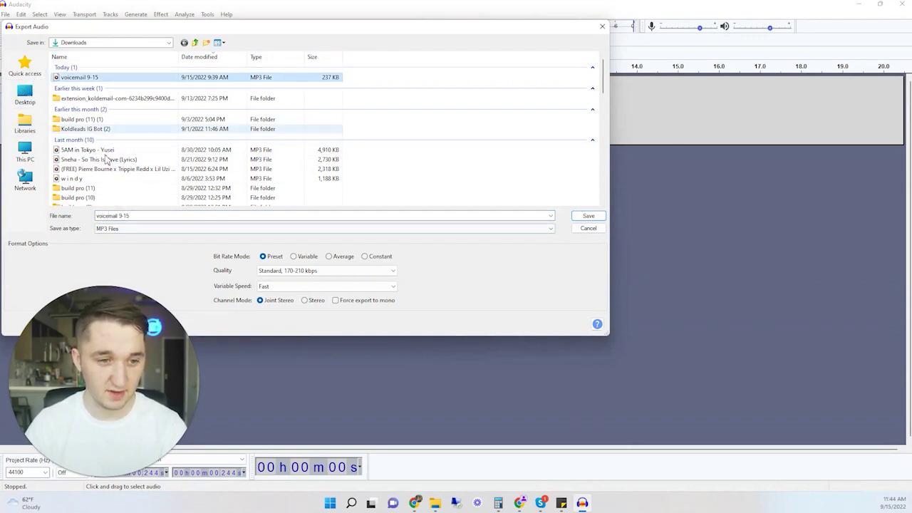
left_click(129, 218)
double_click(146, 216)
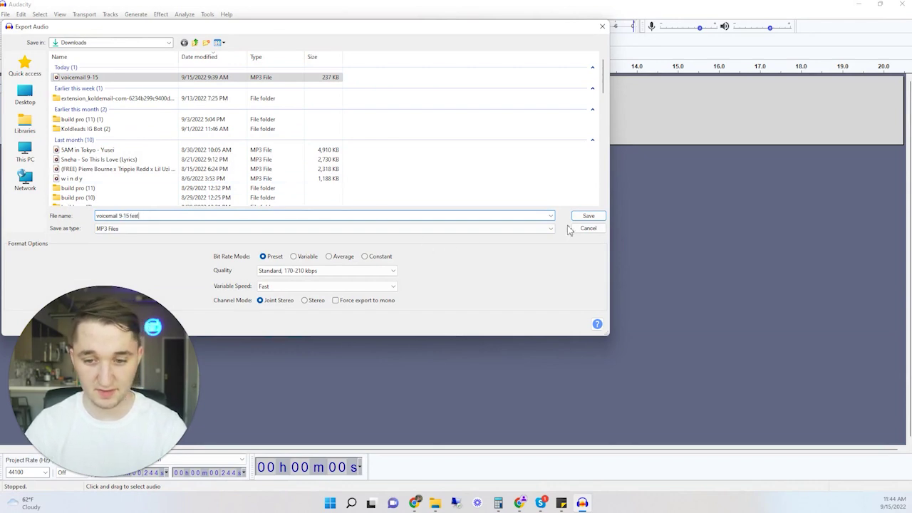
left_click(591, 216)
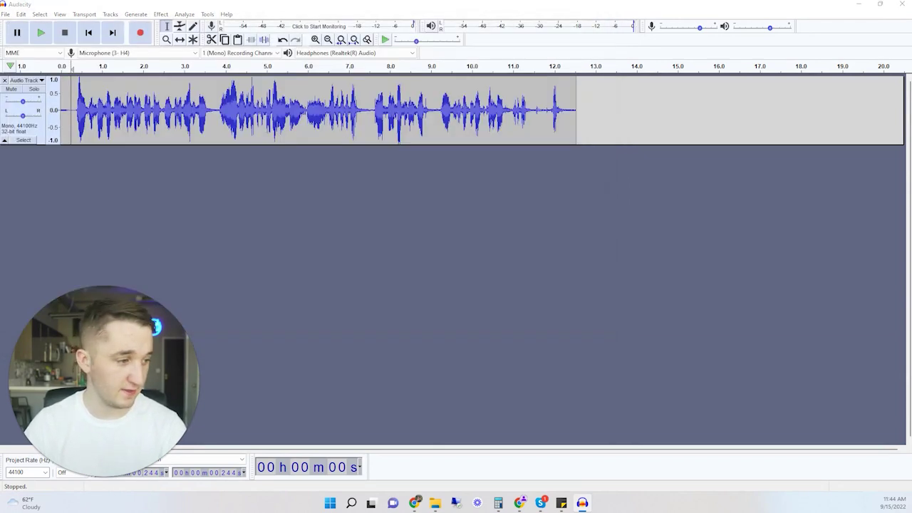
left_click(419, 280)
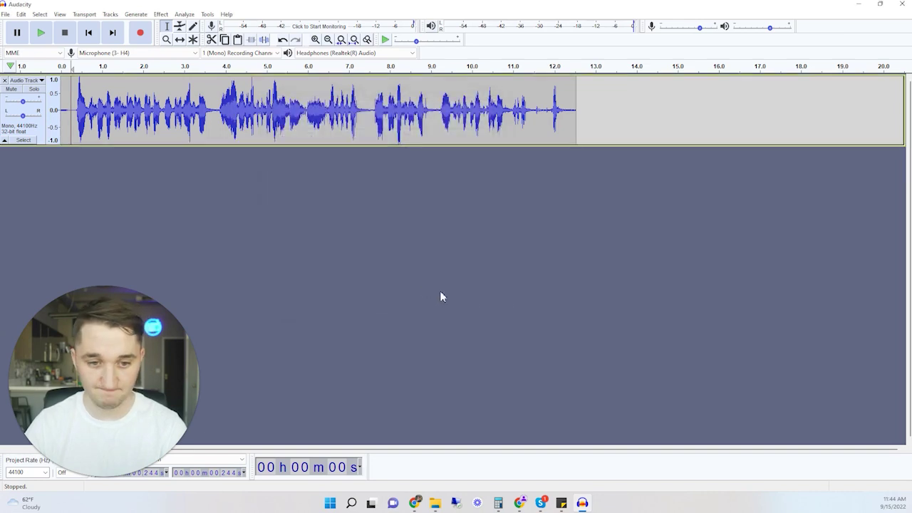
- Close Audacity without saving and locate 'voicemail 9-15 test' in the Downloads folder
left_click(906, 6)
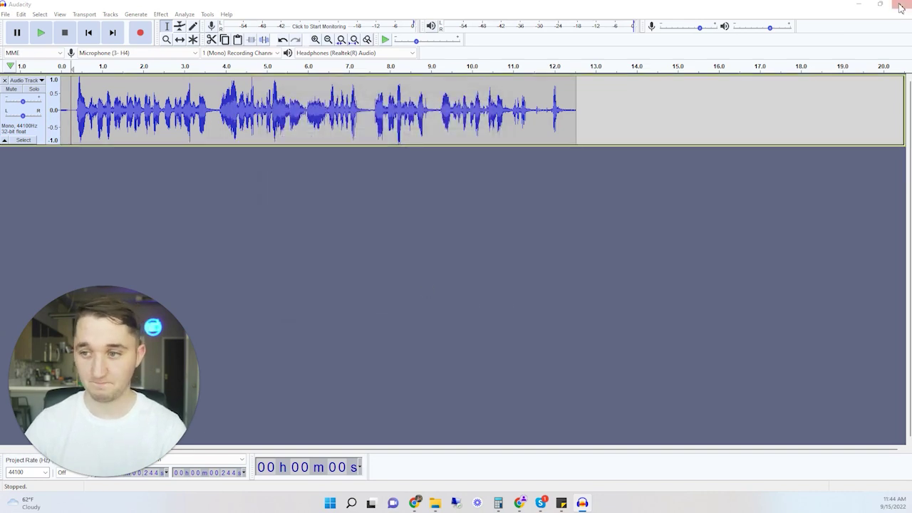
left_click(473, 248)
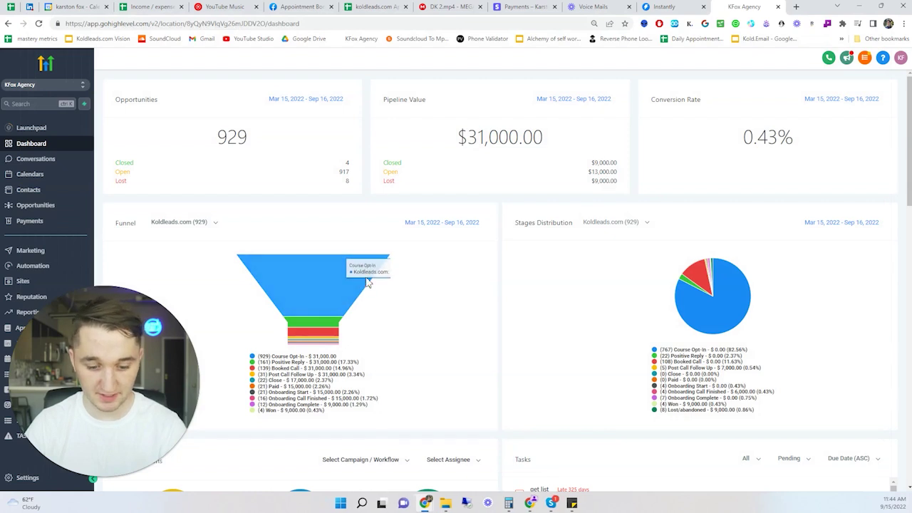
left_click(446, 503)
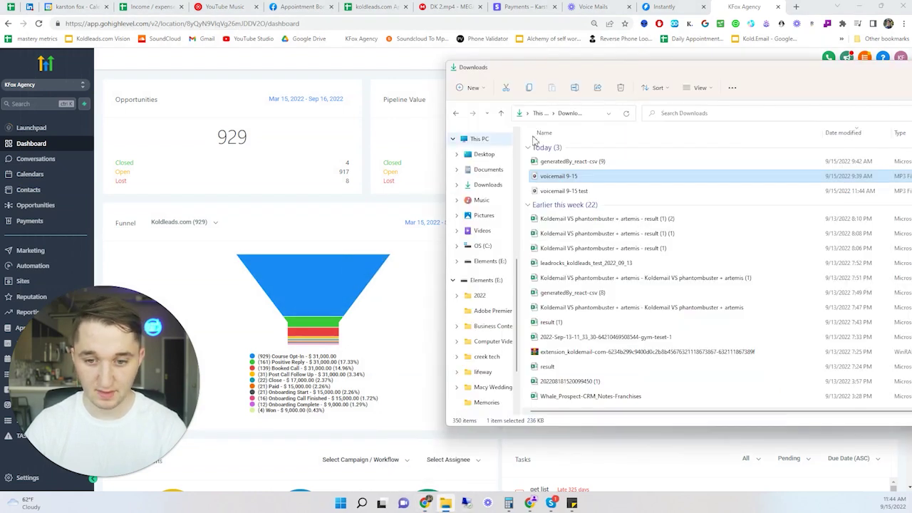
left_click(566, 192)
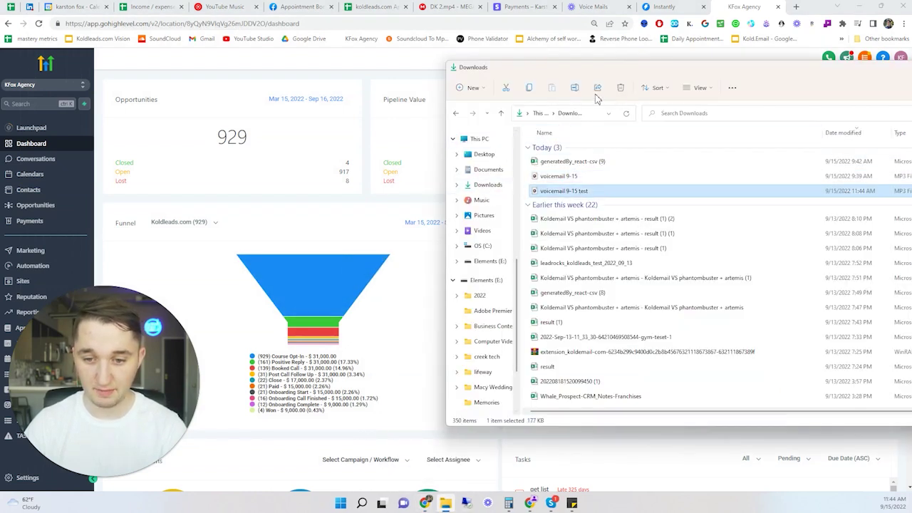
left_click_drag(599, 78, 359, 65)
- Play 'voicemail 9-15 test' in Media Player, then close the player and File Explorer
double_click(335, 178)
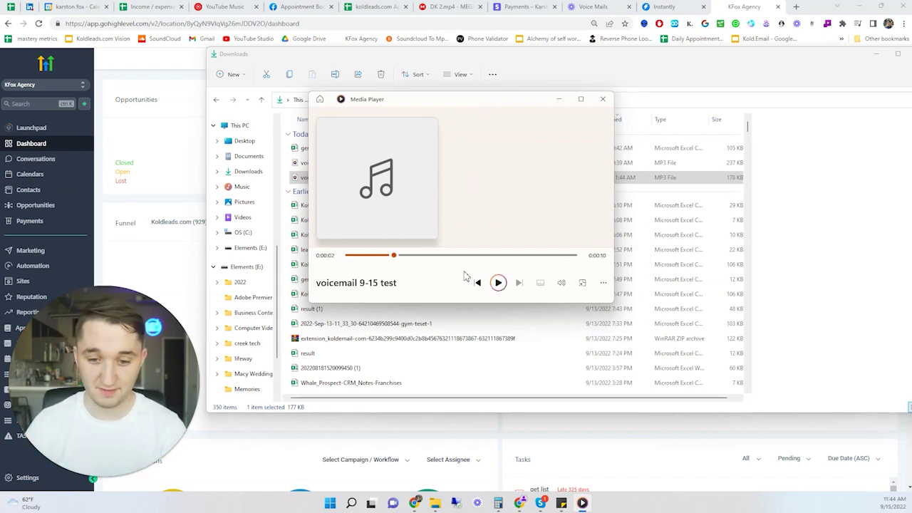
left_click(499, 282)
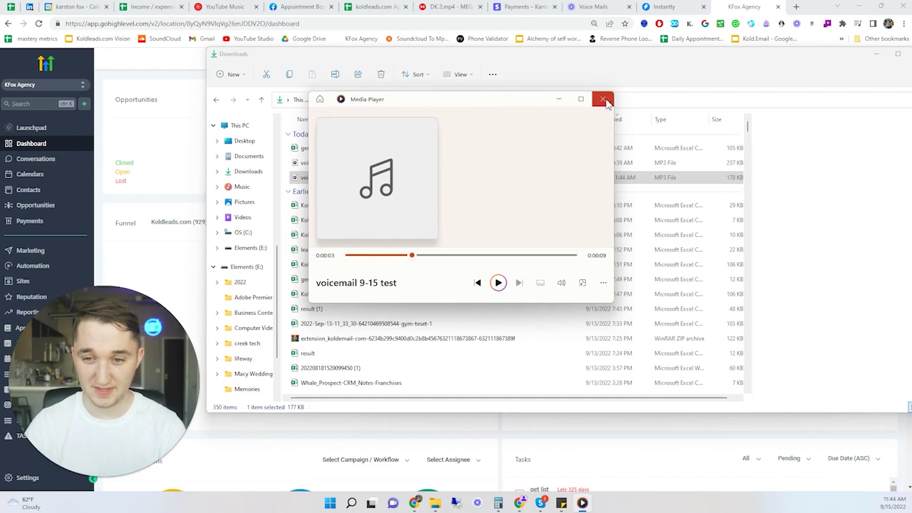
left_click(602, 99)
left_click_drag(688, 54, 536, 83)
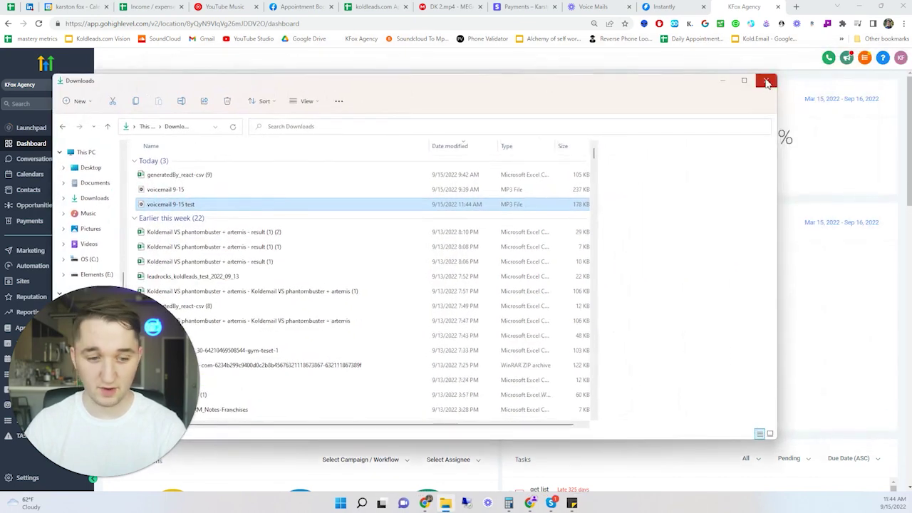
left_click(768, 79)
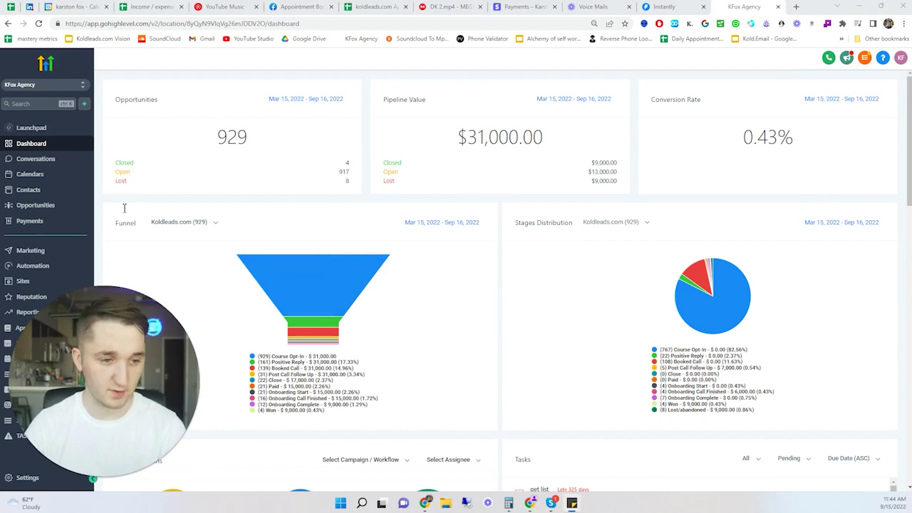
- Create a blank workflow from scratch and title it 'Voicemail Drop'
left_click(35, 268)
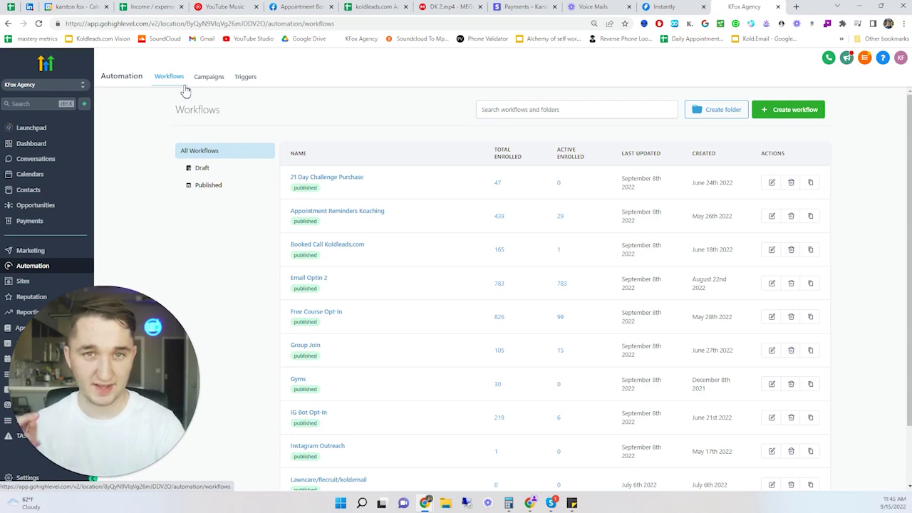
left_click(759, 113)
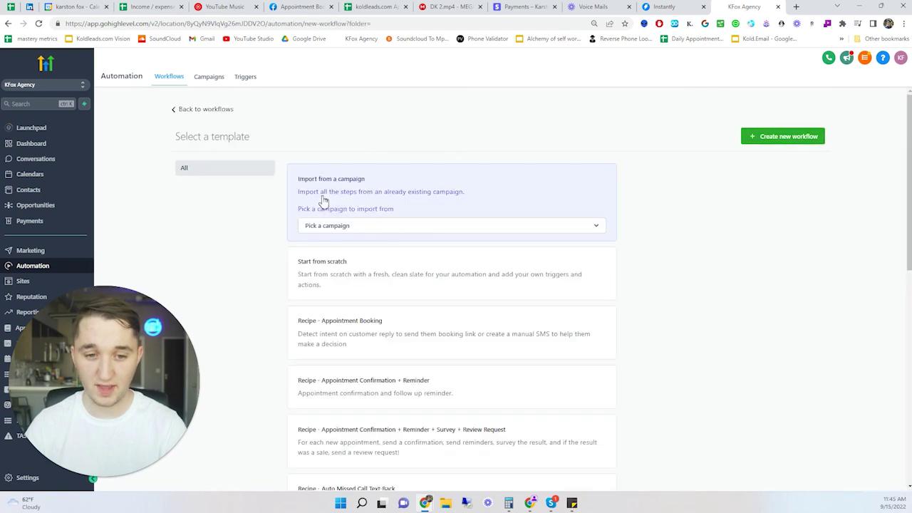
left_click(318, 275)
left_click(776, 136)
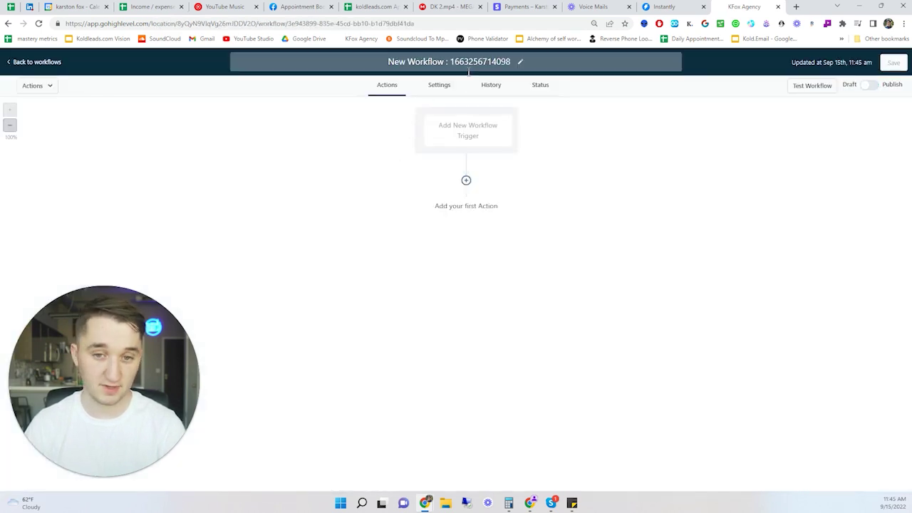
left_click(468, 64)
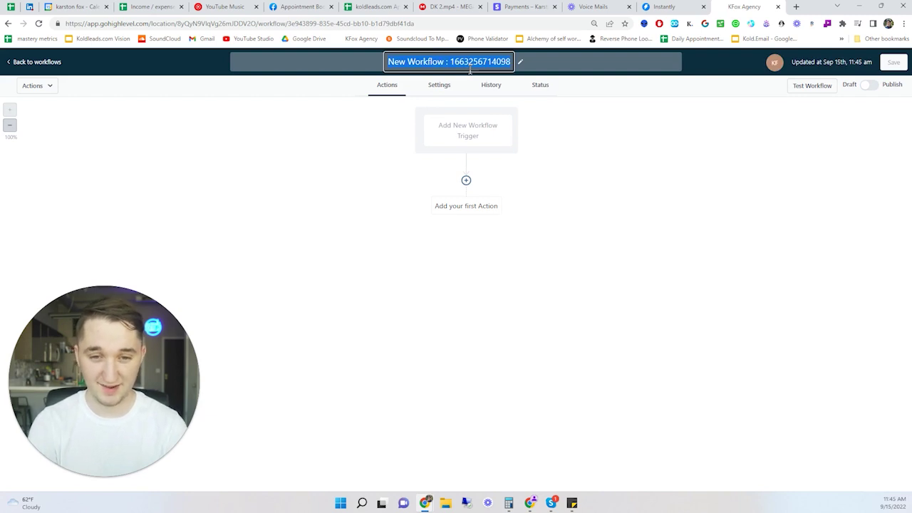
type("Voicemail")
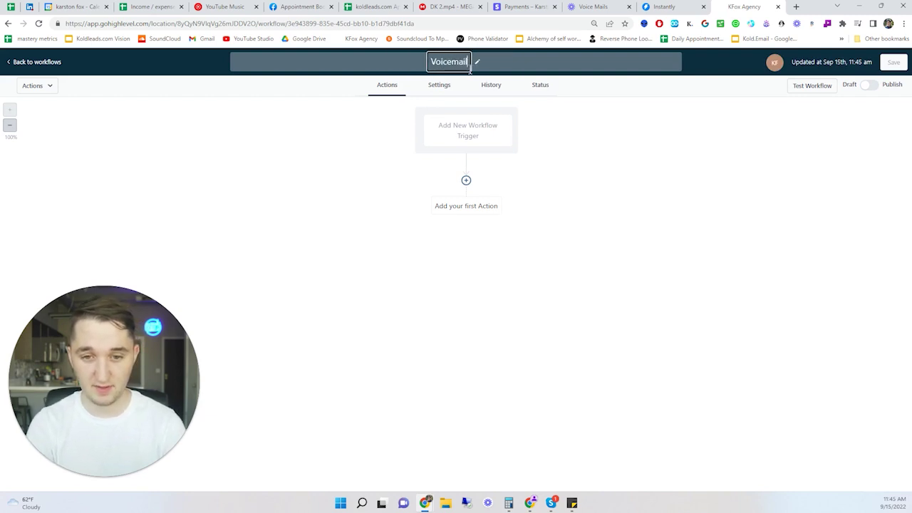
type(" Drop")
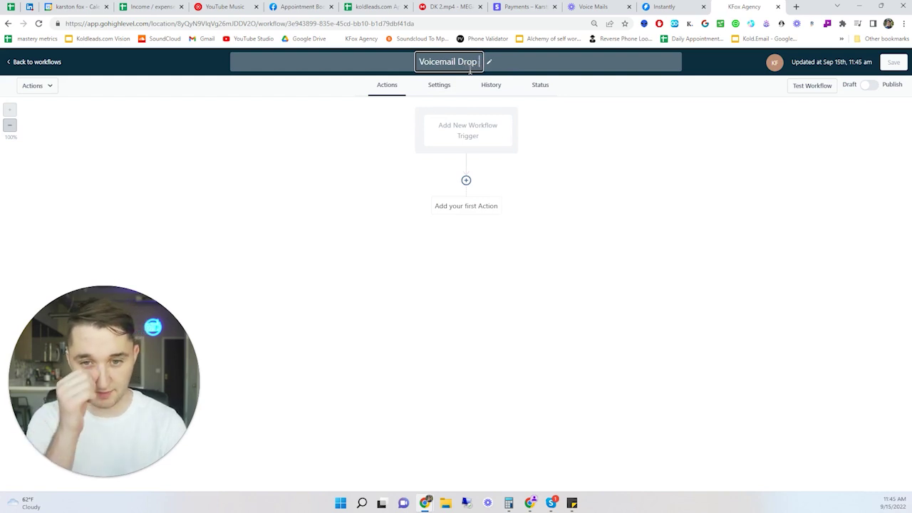
key("Return")
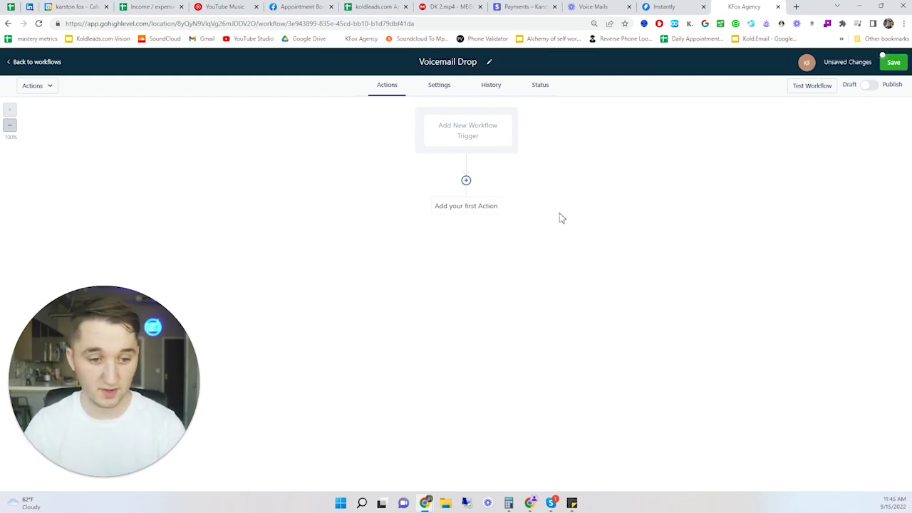
- Add a Voicemail action using the 'voicemail 9-15 test.mp3' recording
left_click(461, 125)
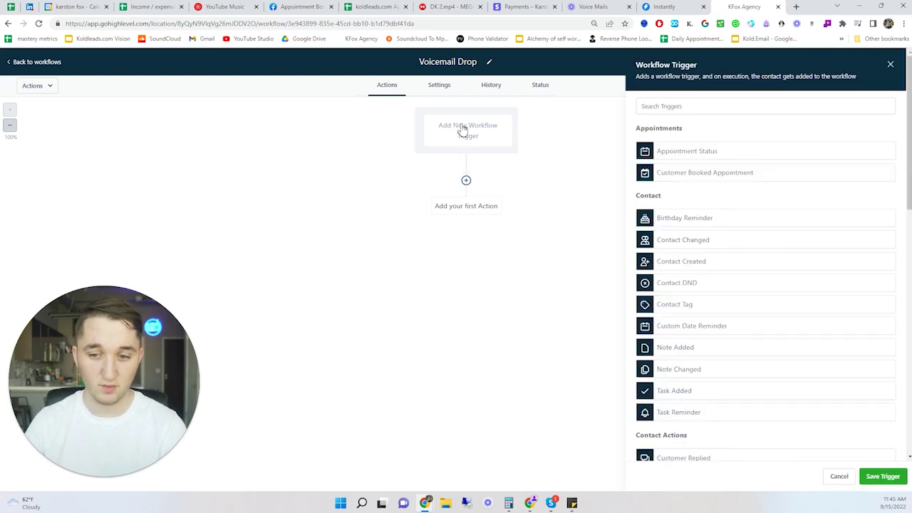
left_click(467, 180)
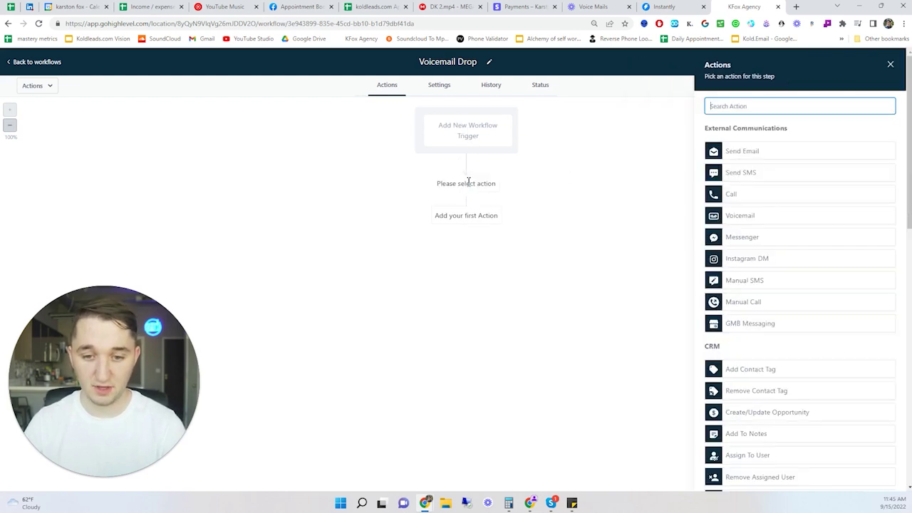
left_click(748, 218)
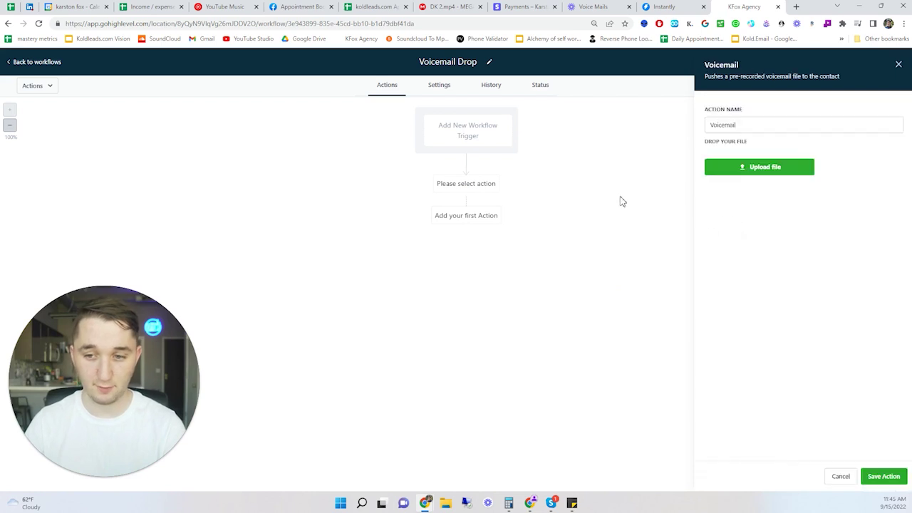
left_click(762, 167)
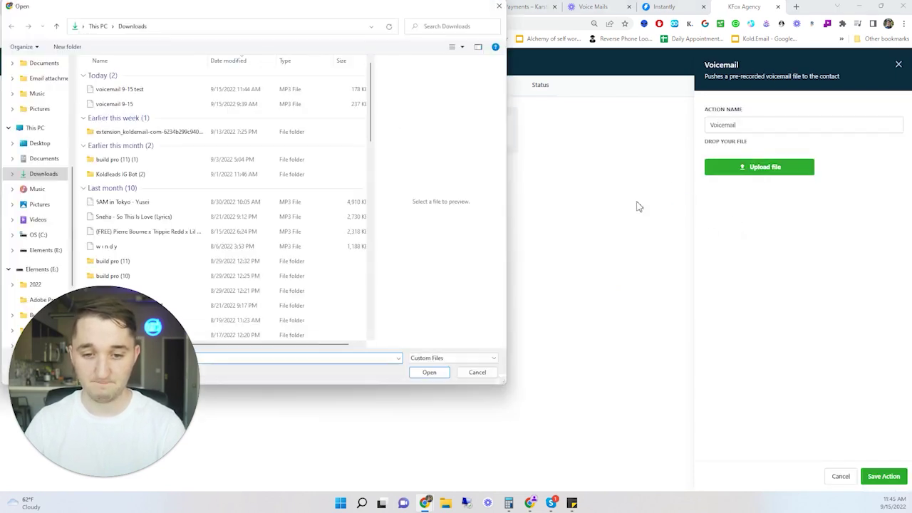
left_click(128, 89)
left_click(430, 372)
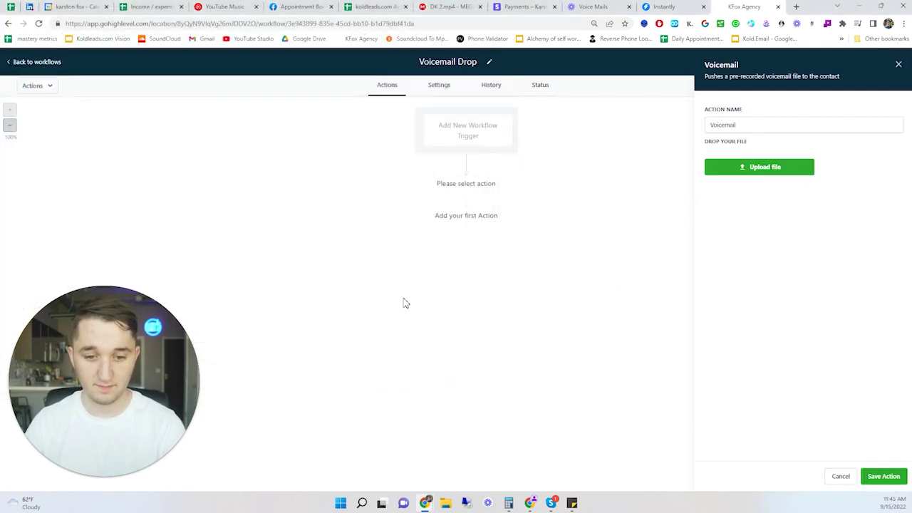
left_click(883, 476)
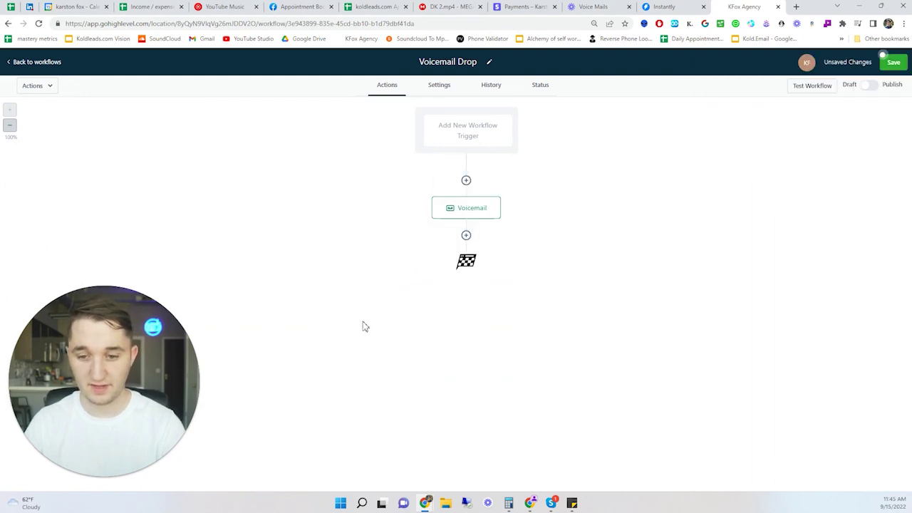
- Publish and save the workflow, then check the trigger list without adding one
left_click(869, 85)
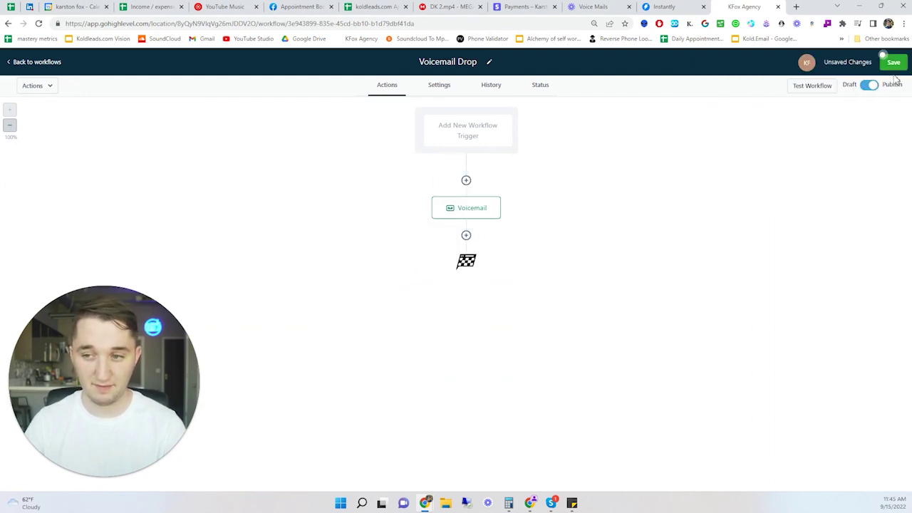
left_click(892, 62)
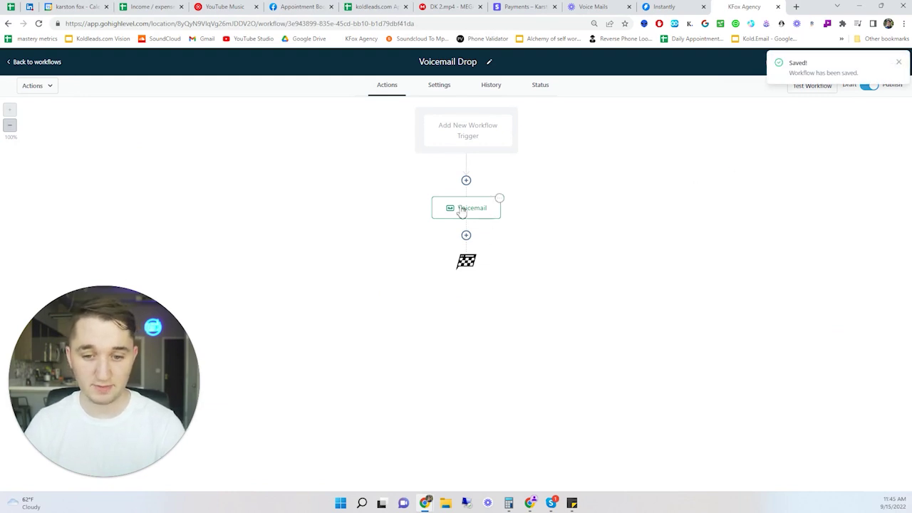
left_click(467, 132)
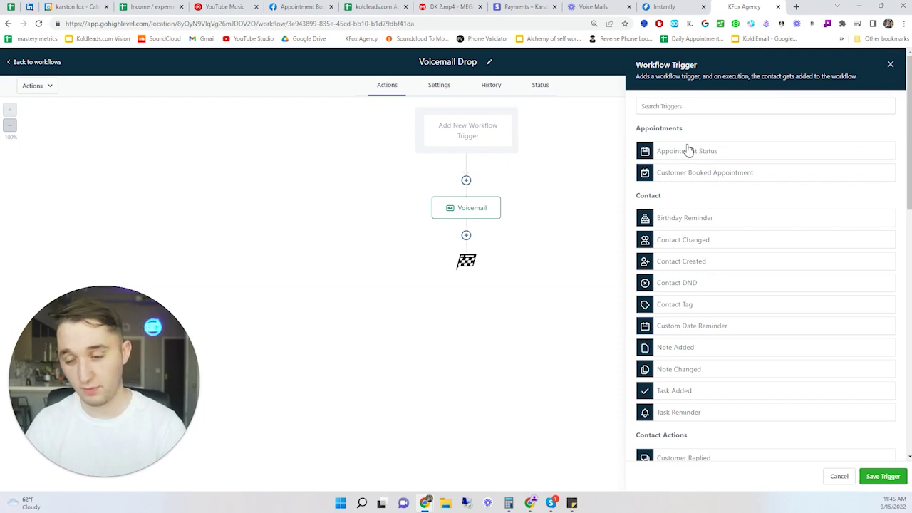
left_click(890, 65)
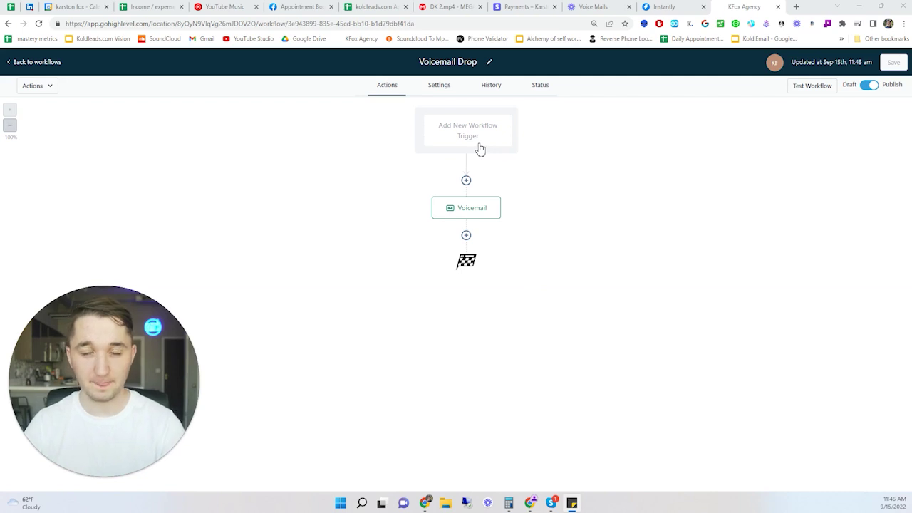
- Add a Wait step after the voicemail step
left_click(467, 236)
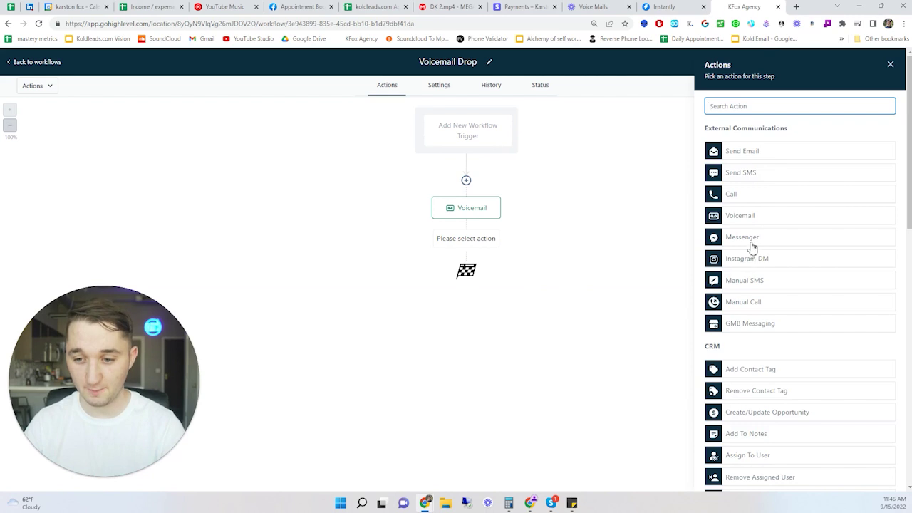
type("wait")
left_click(748, 148)
left_click(564, 204)
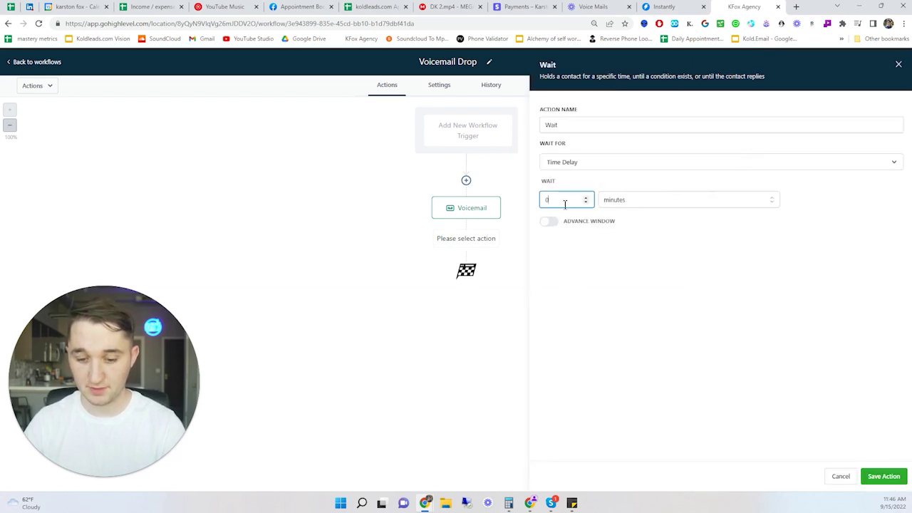
left_click(883, 476)
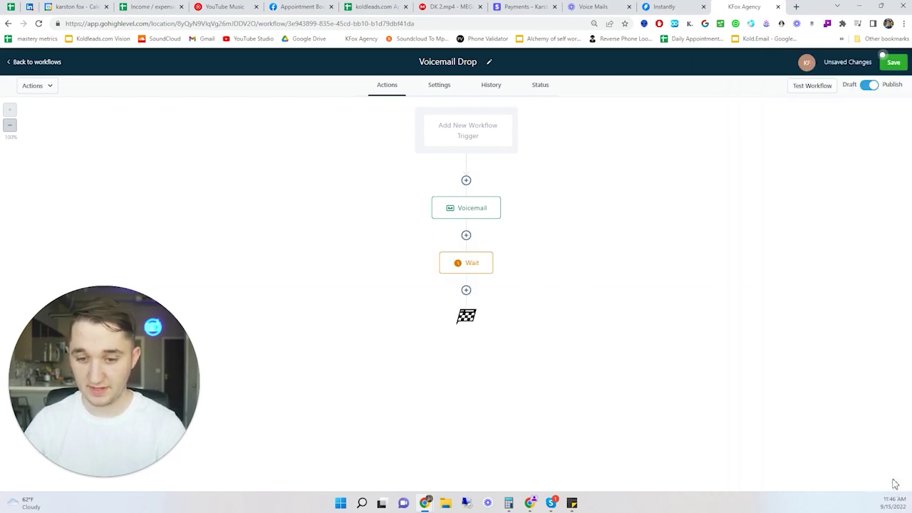
- Add an SMS step saying they just tried to call, save the workflow, and reopen it
left_click(466, 292)
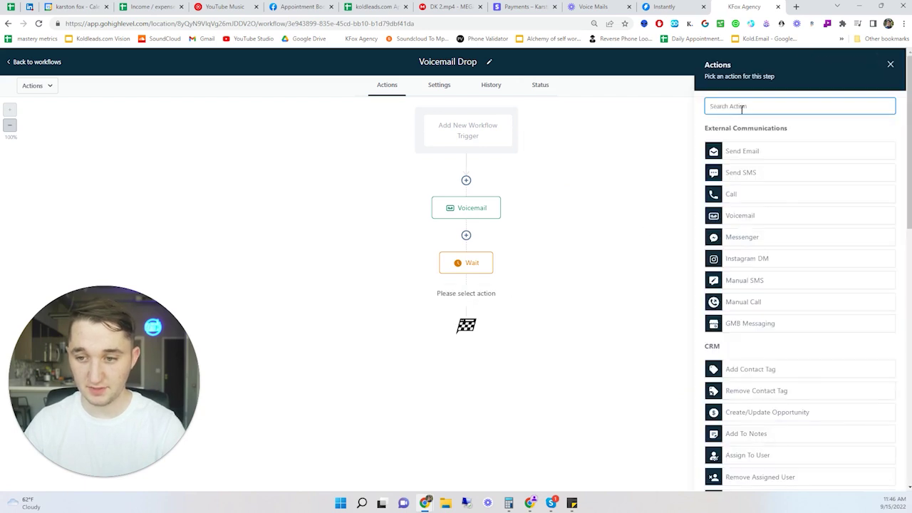
left_click(760, 173)
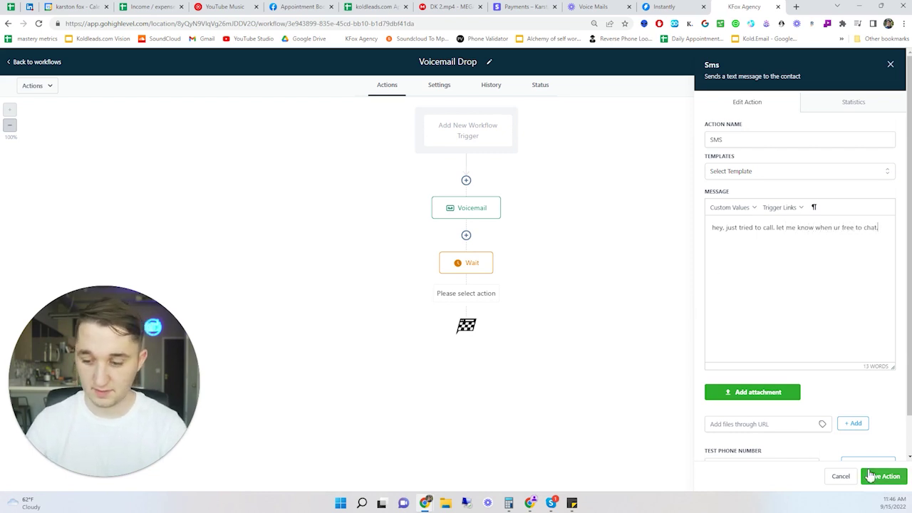
left_click(870, 476)
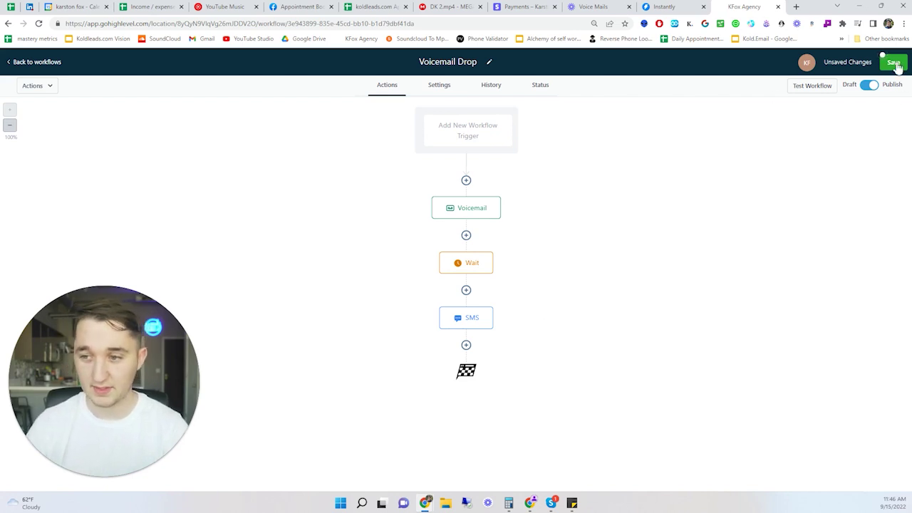
left_click(894, 62)
left_click(463, 317)
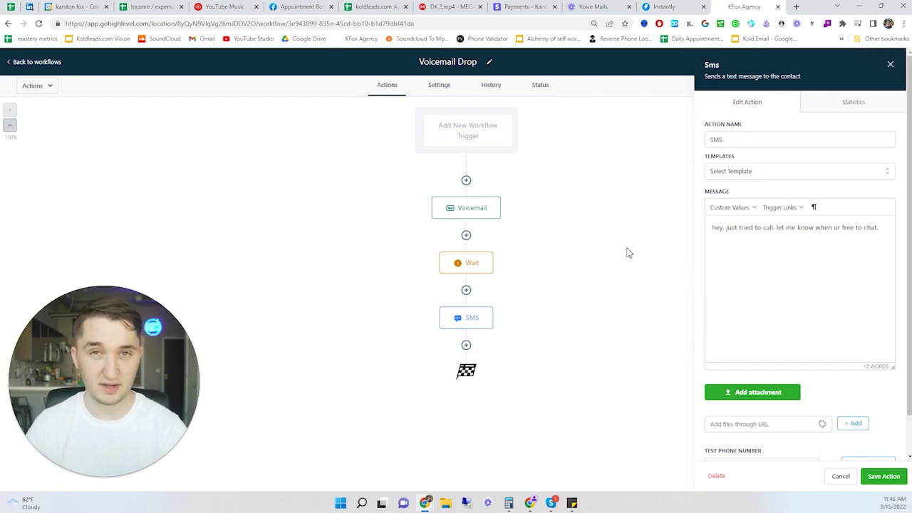
- Add a Wait step of 1 day after the SMS
left_click(466, 345)
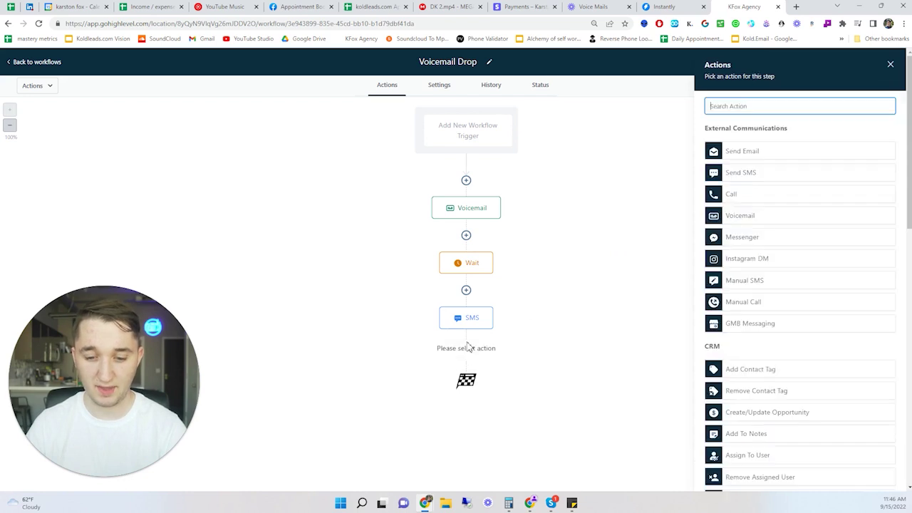
type("wa")
left_click(734, 143)
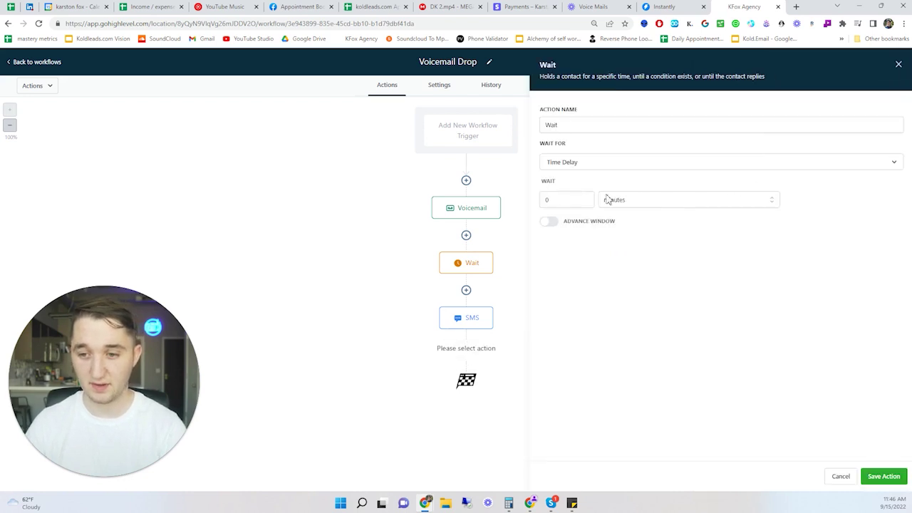
left_click(556, 199)
type("1")
left_click(634, 201)
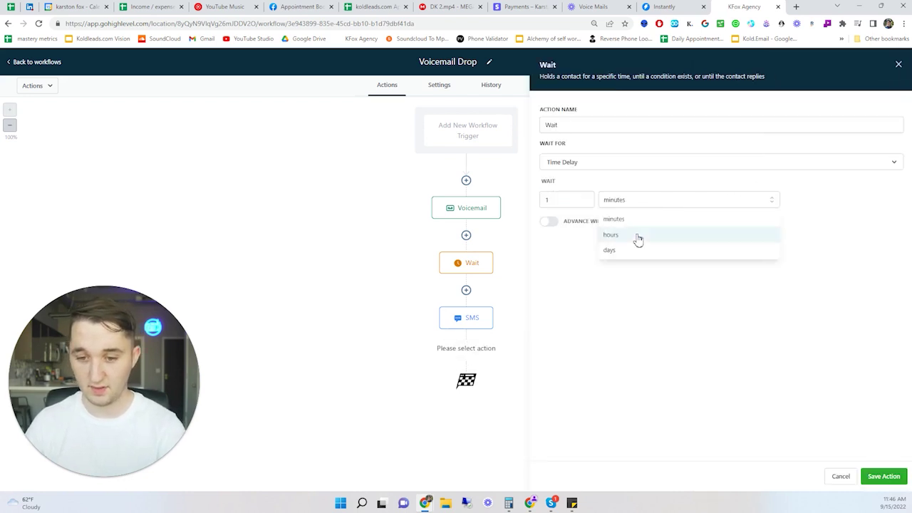
left_click(637, 255)
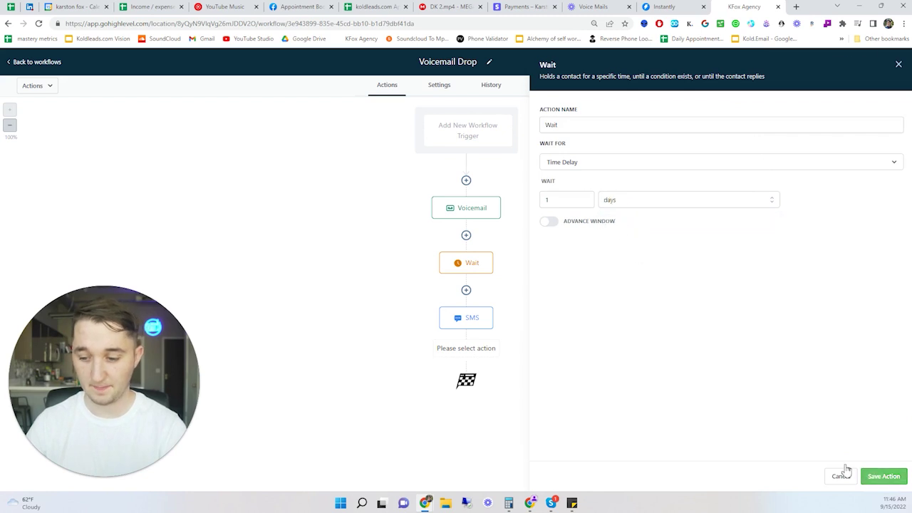
left_click(883, 475)
- Start a Voicemail step, cancel the recording upload and discard it, then save the workflow
left_click(466, 401)
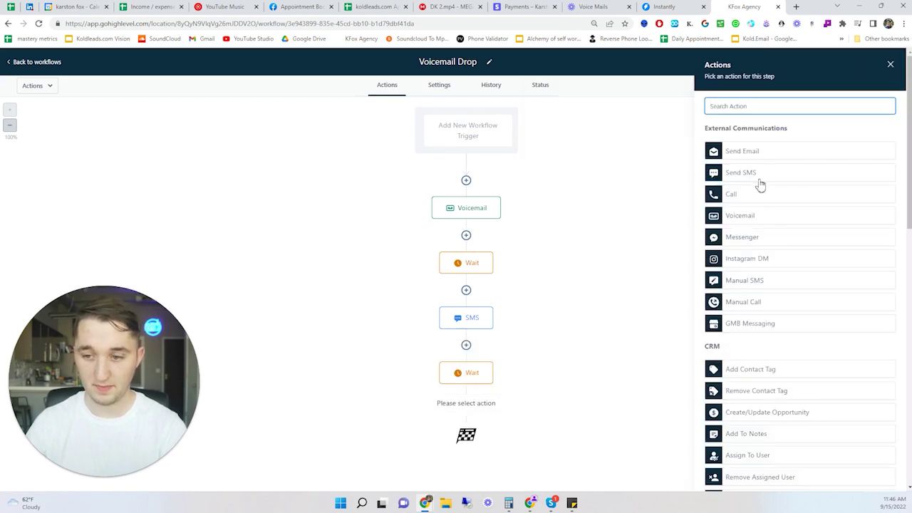
left_click(753, 216)
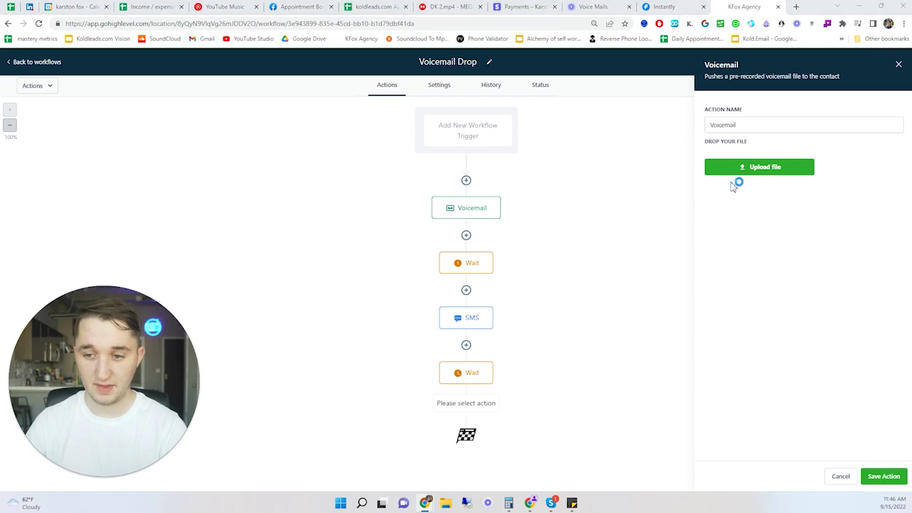
left_click(732, 171)
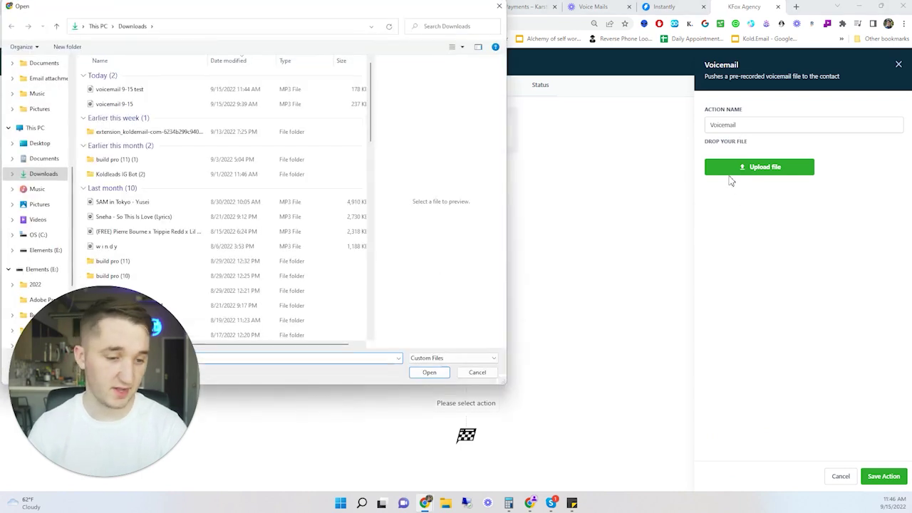
left_click(498, 6)
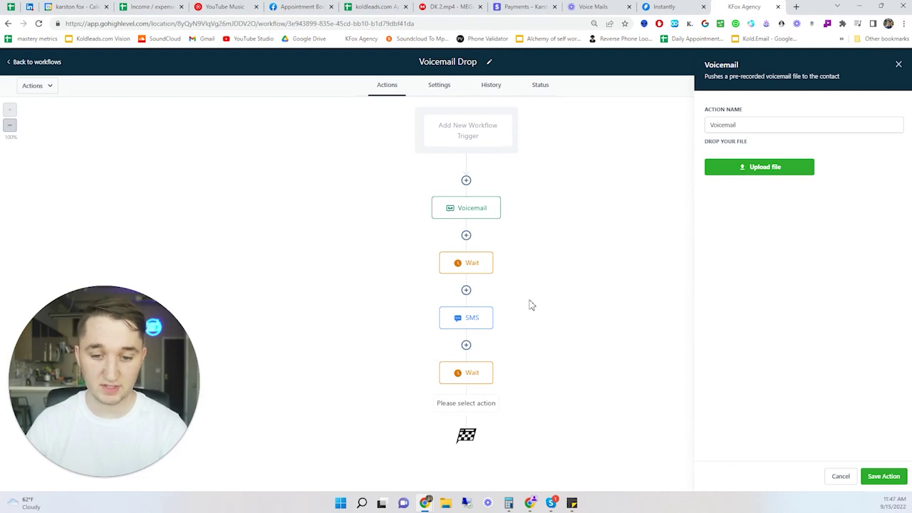
left_click(898, 63)
left_click(890, 64)
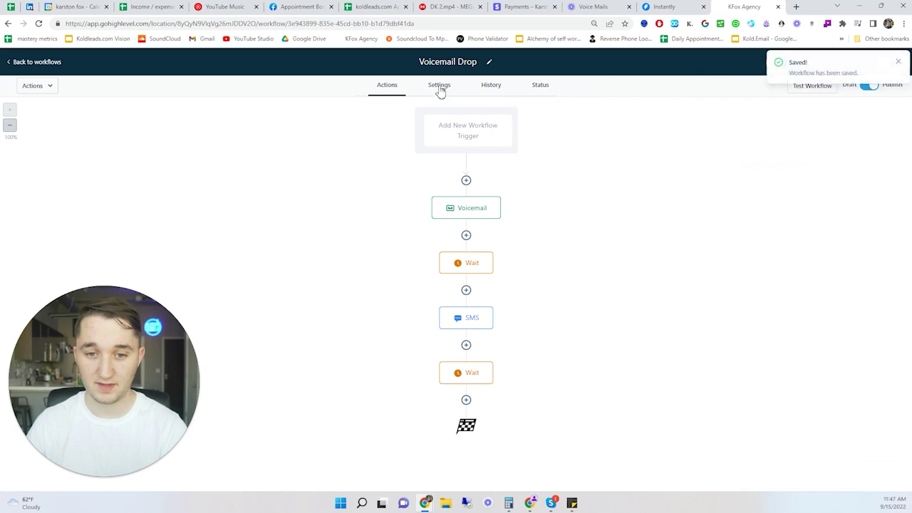
- Turn on Stop On Response and Allow Multiple in workflow settings, save, and return to Workflows
left_click(438, 85)
scroll(291, 315, "down", 1)
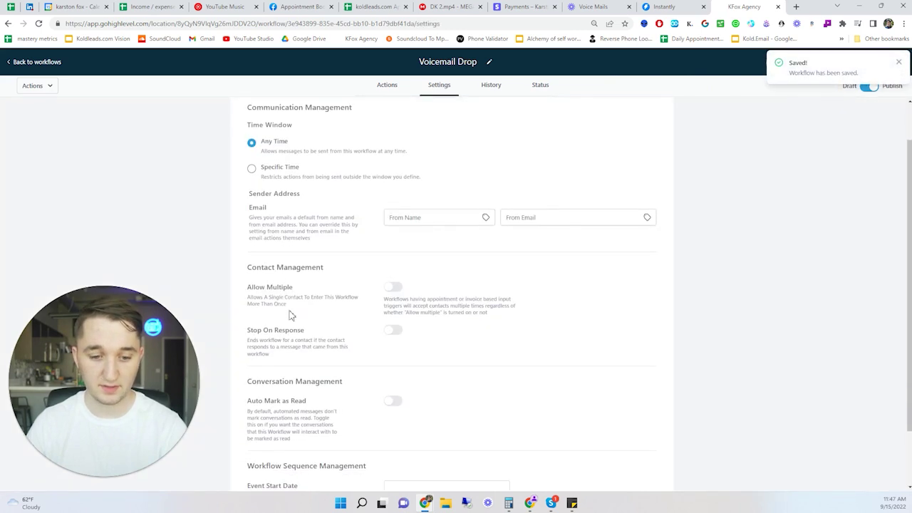
left_click(393, 330)
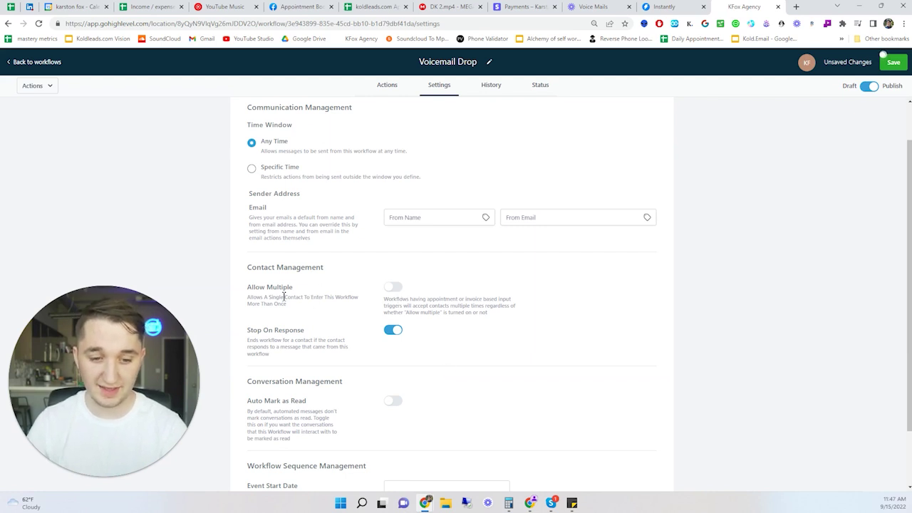
left_click_drag(285, 296, 247, 287)
left_click_drag(297, 312, 242, 291)
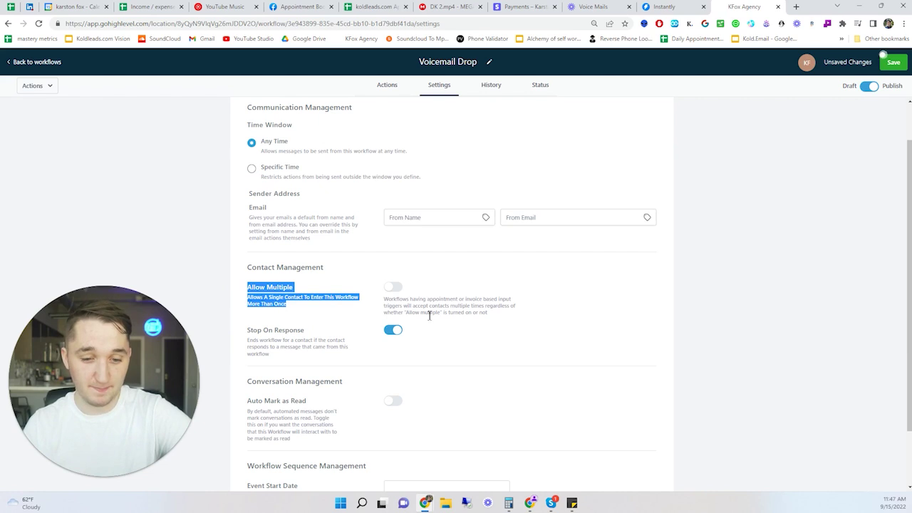
left_click_drag(504, 320, 250, 288)
left_click(266, 289)
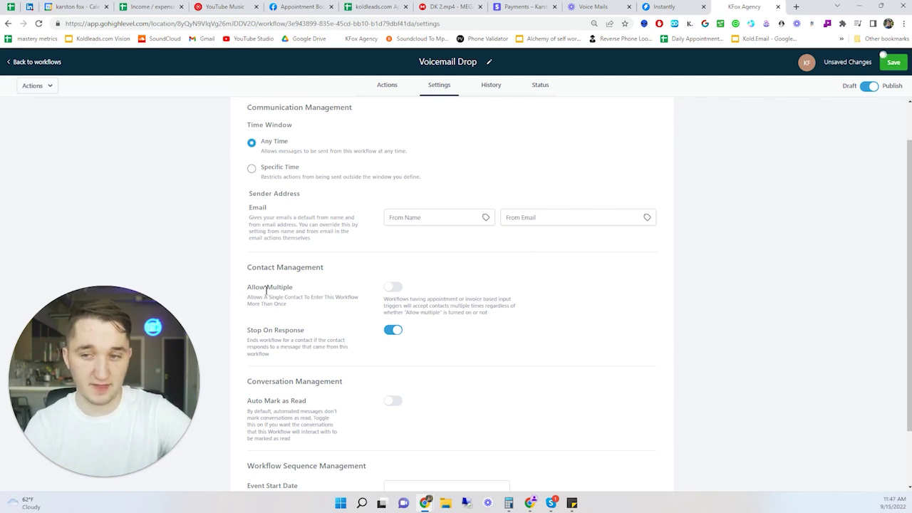
left_click(395, 289)
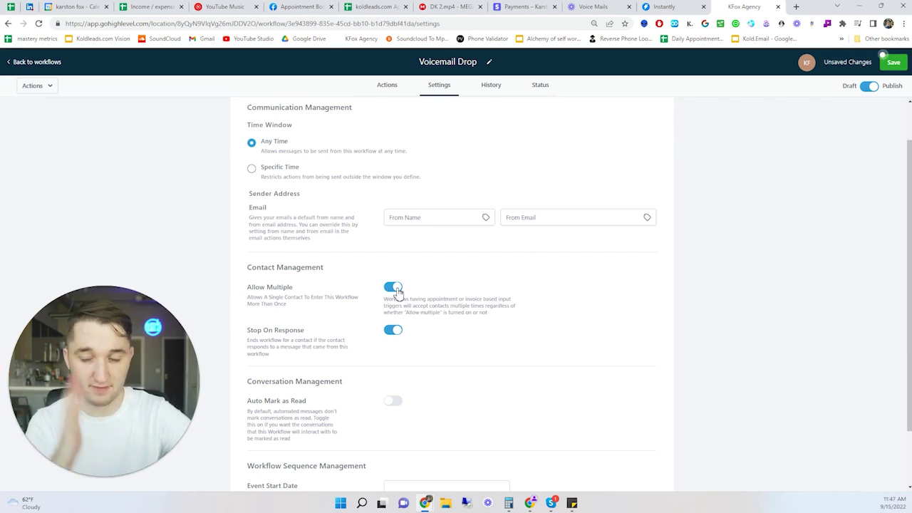
left_click(894, 64)
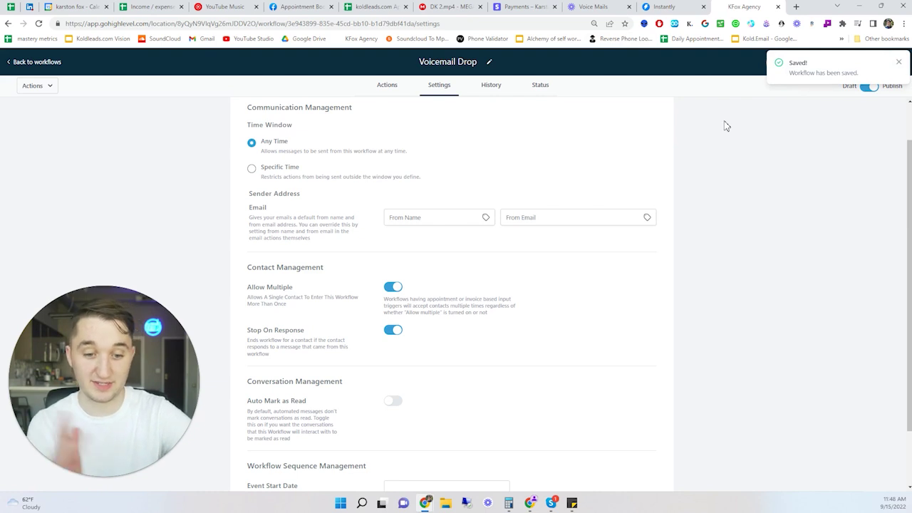
left_click(55, 63)
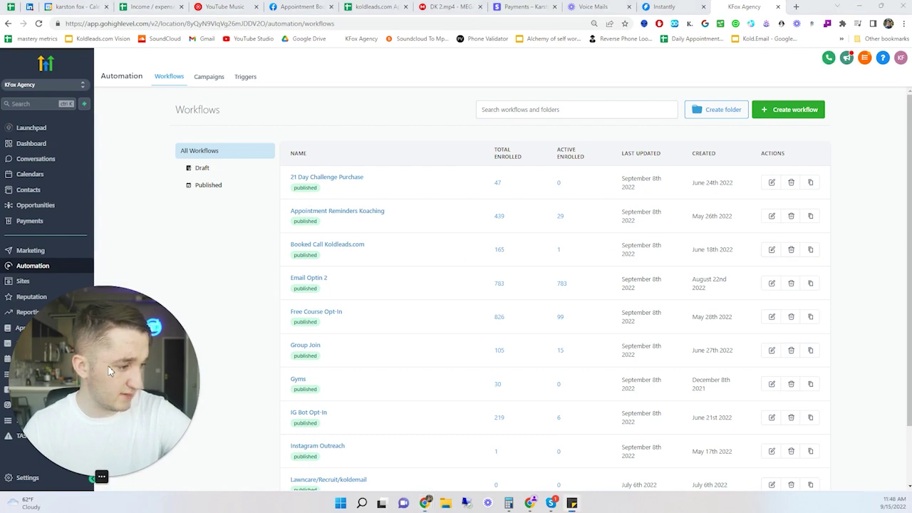
- Go to Contacts via Conversations and search for the Test contact's phone number
left_click_drag(162, 373, 215, 374)
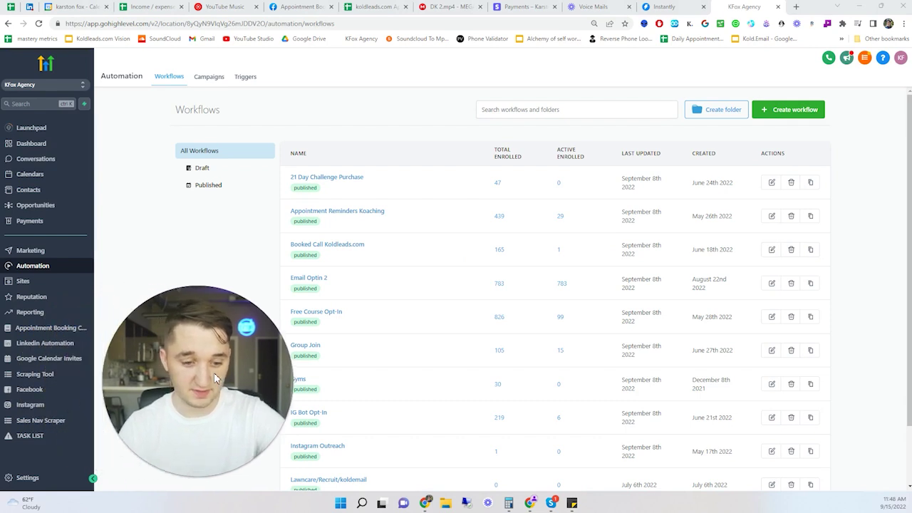
left_click_drag(215, 378, 156, 378)
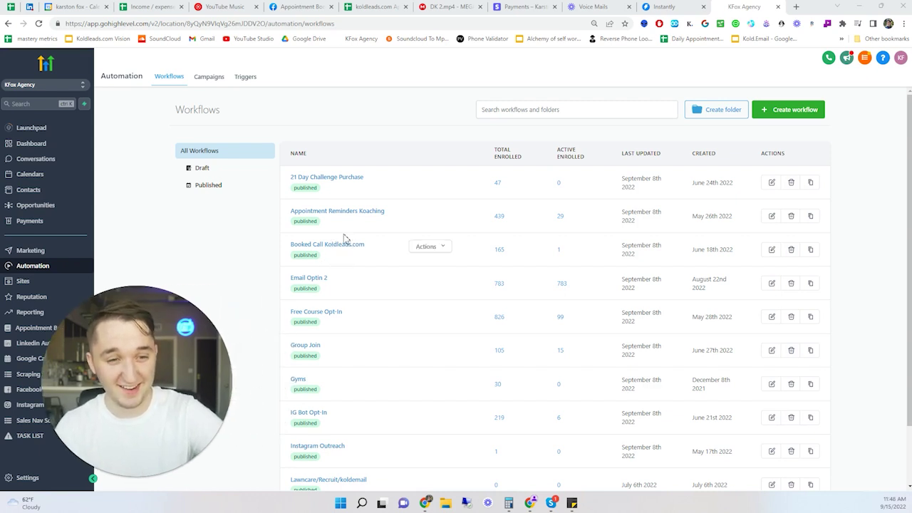
left_click_drag(133, 475, 163, 476)
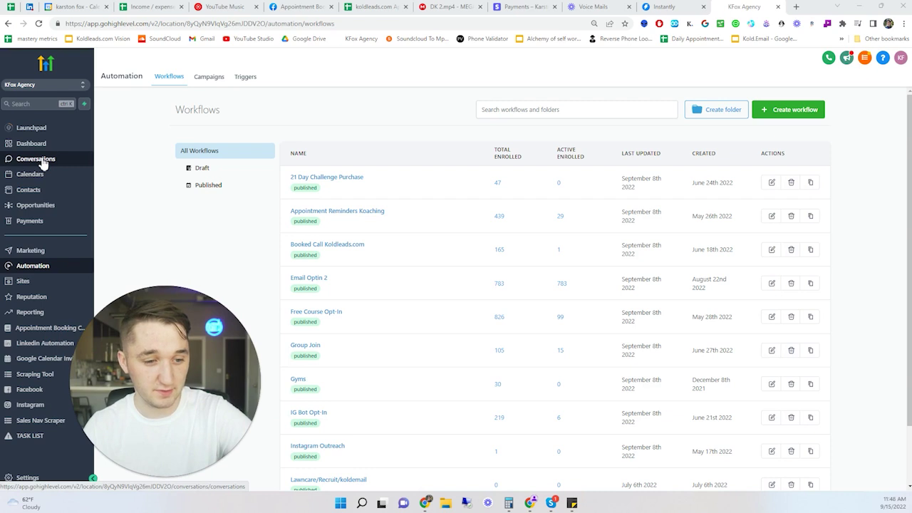
left_click(40, 160)
left_click(147, 98)
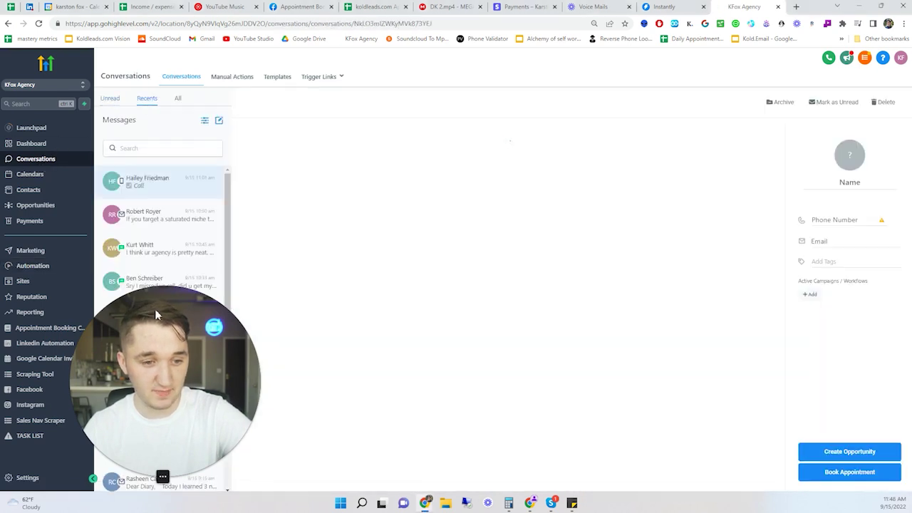
left_click_drag(158, 345, 286, 336)
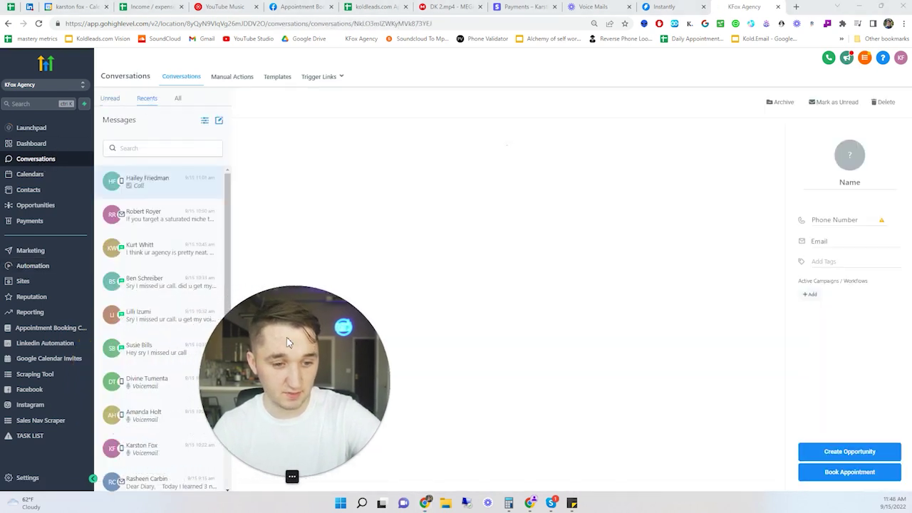
scroll(171, 328, "down", 3)
scroll(160, 349, "down", 5)
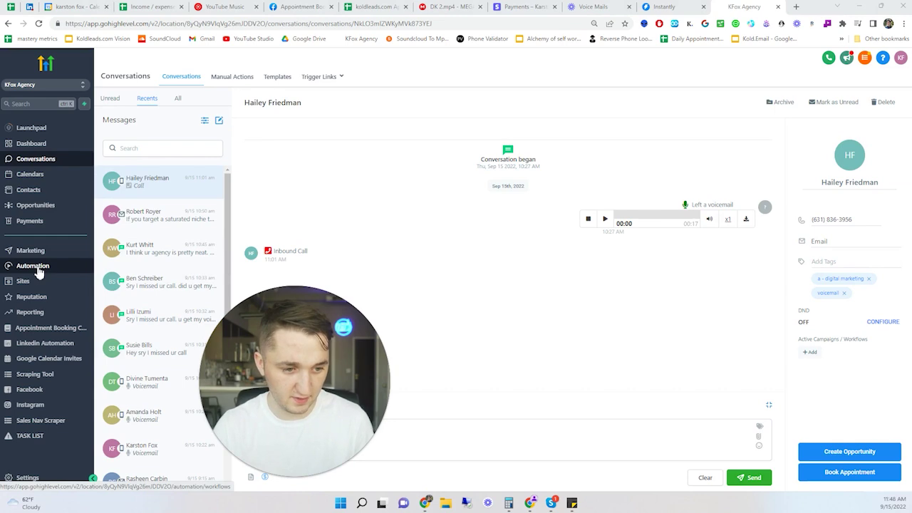
left_click(29, 189)
left_click_drag(302, 348, 114, 347)
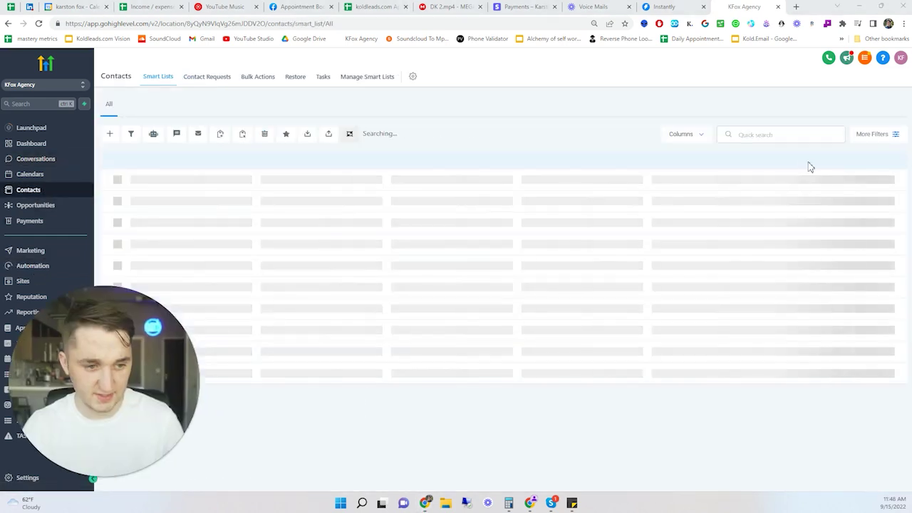
left_click(755, 135)
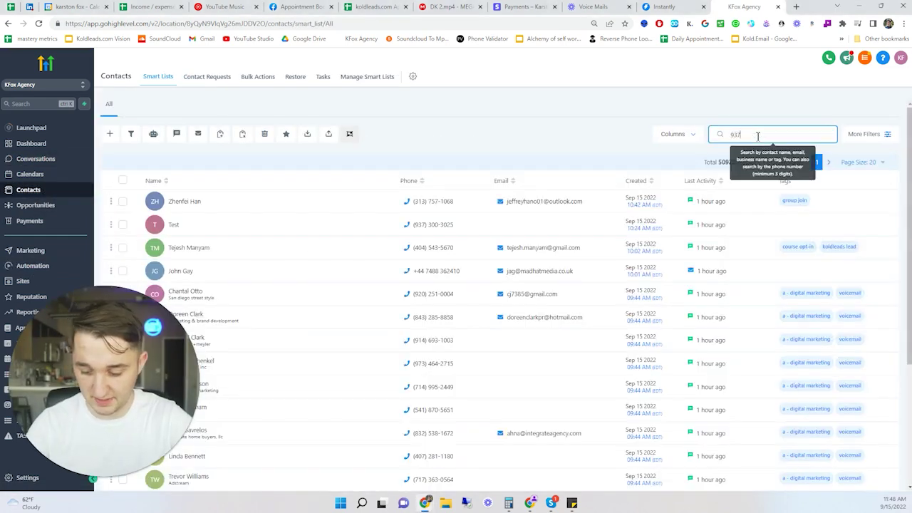
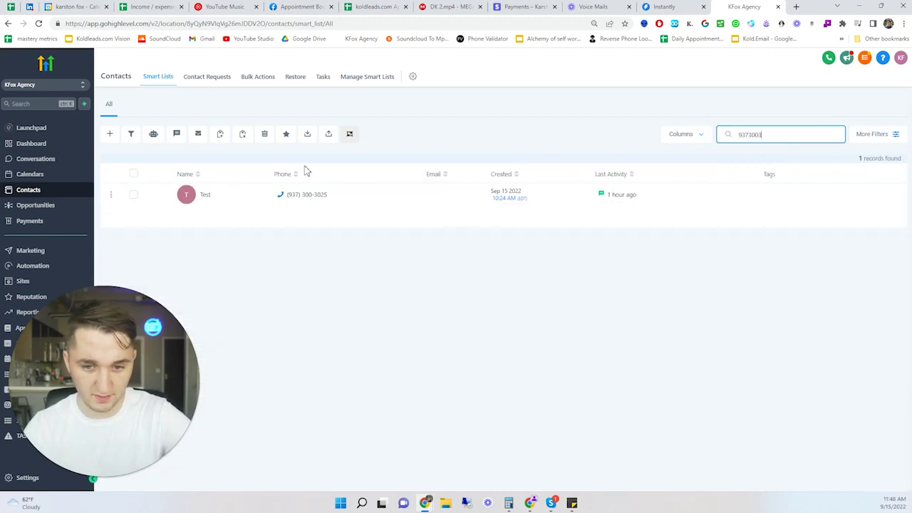
- Open the Test contact's record and check its business info
left_click(205, 196)
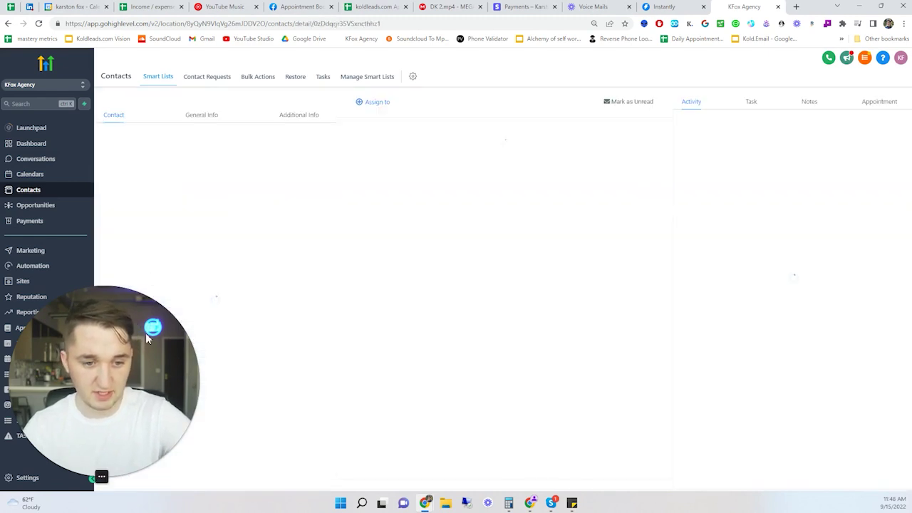
left_click(204, 119)
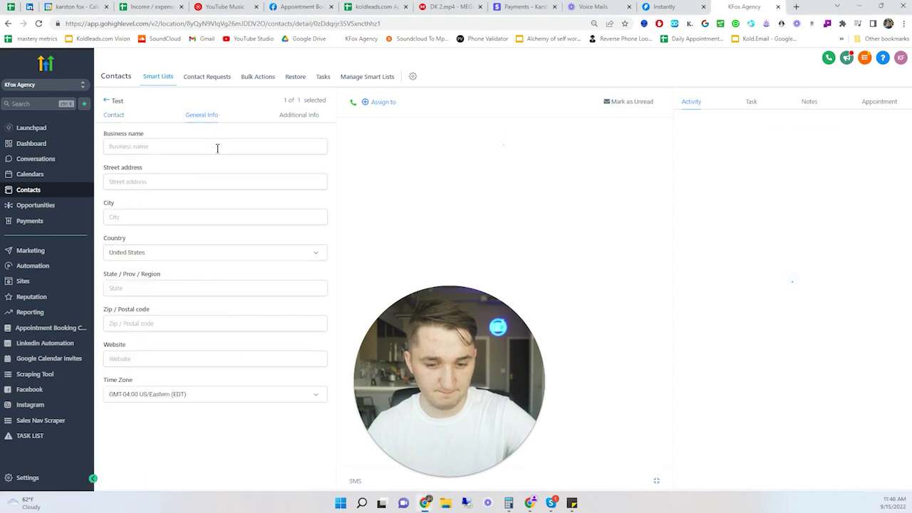
left_click(118, 116)
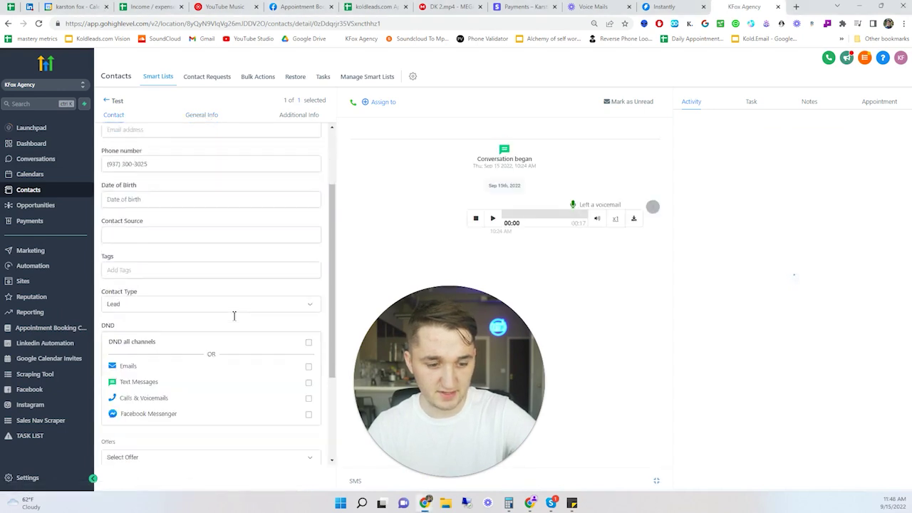
scroll(234, 316, "down", 2)
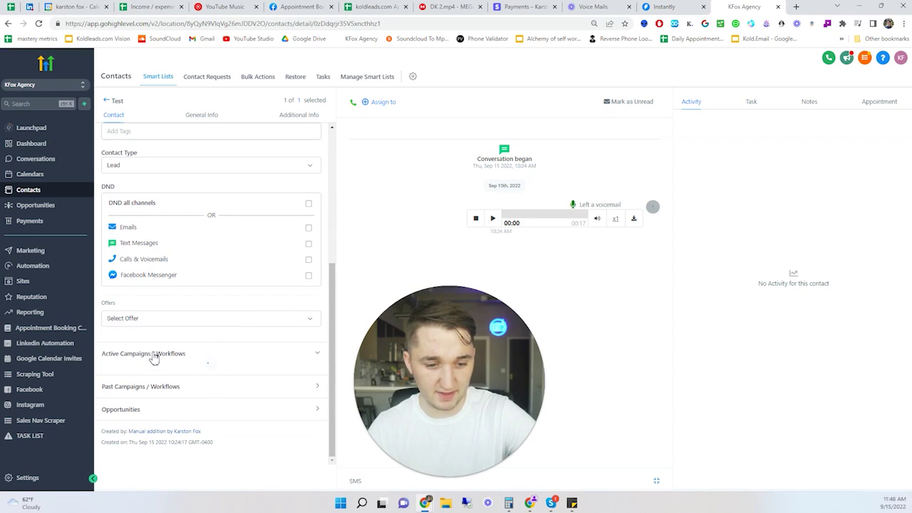
- Add the contact to 'Workflow - Voicemail Drop' without a start date
left_click(153, 355)
left_click(113, 367)
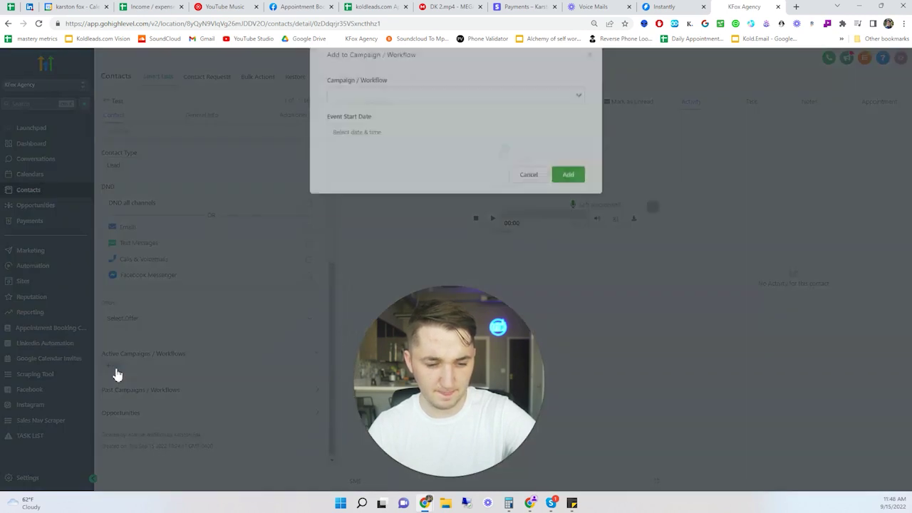
left_click(413, 116)
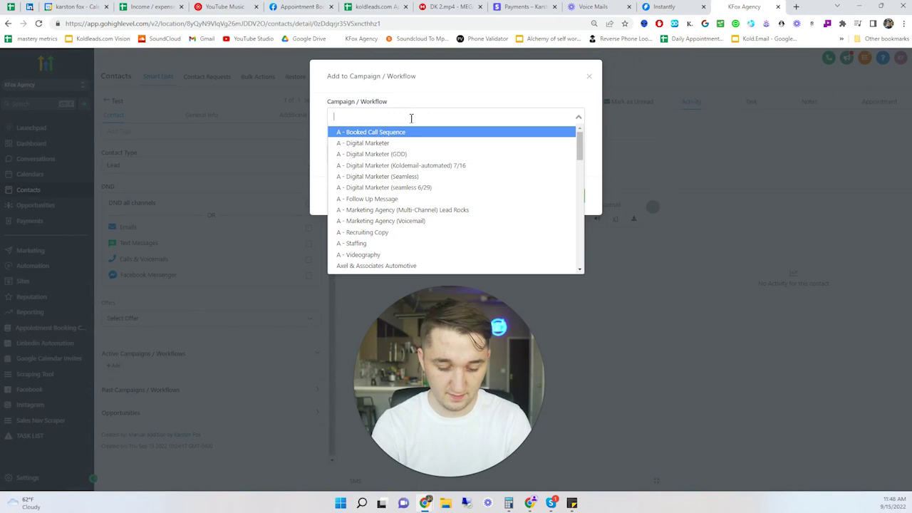
type("voice")
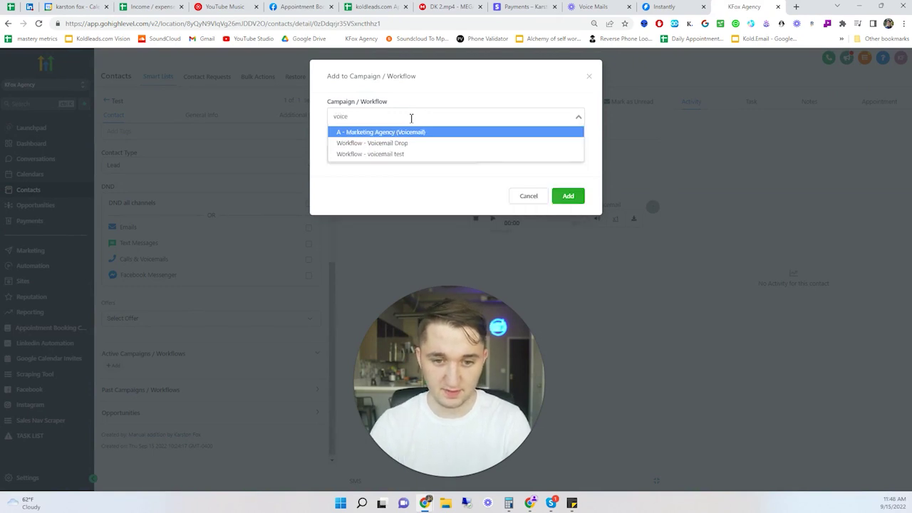
left_click(418, 146)
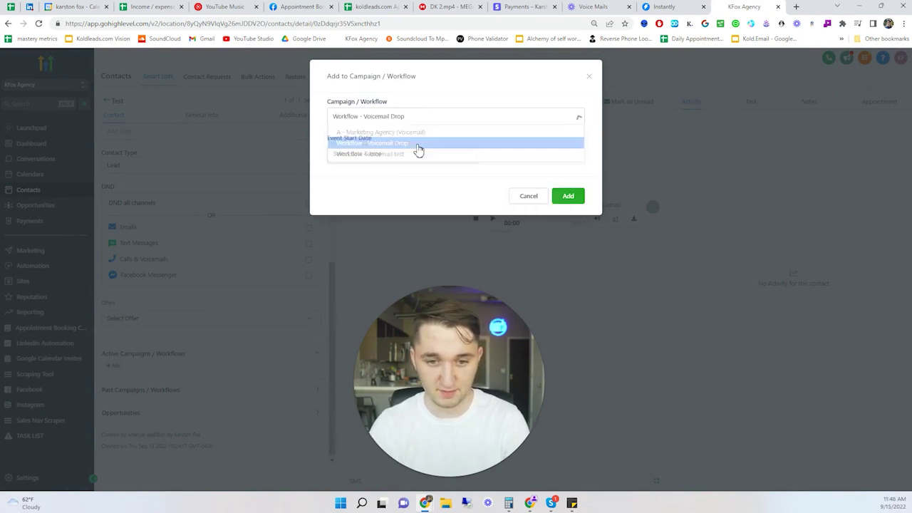
left_click(392, 155)
left_click(541, 144)
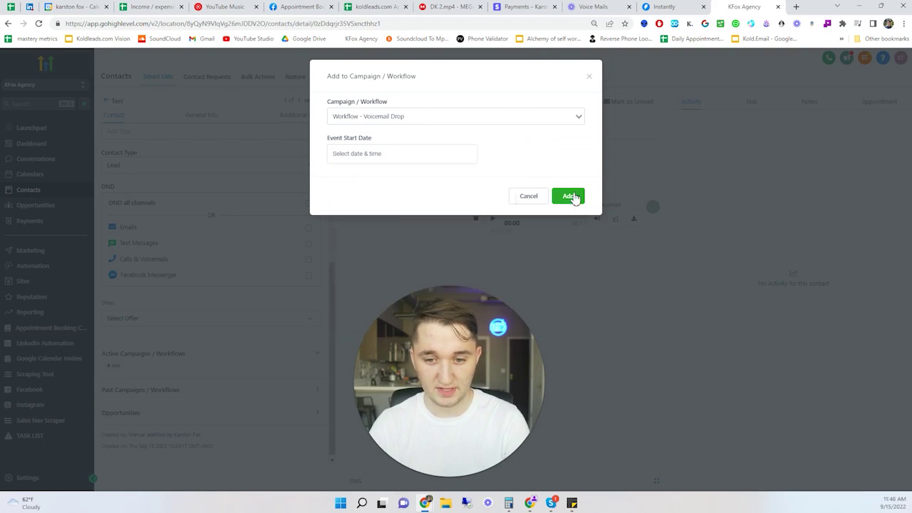
left_click(569, 197)
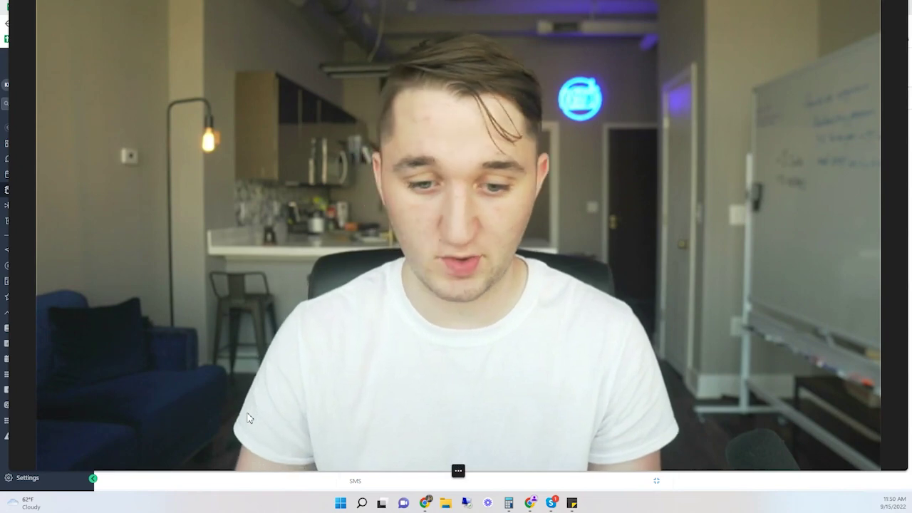
- Return to the contacts list and open a new browser tab
mouse_move(457, 473)
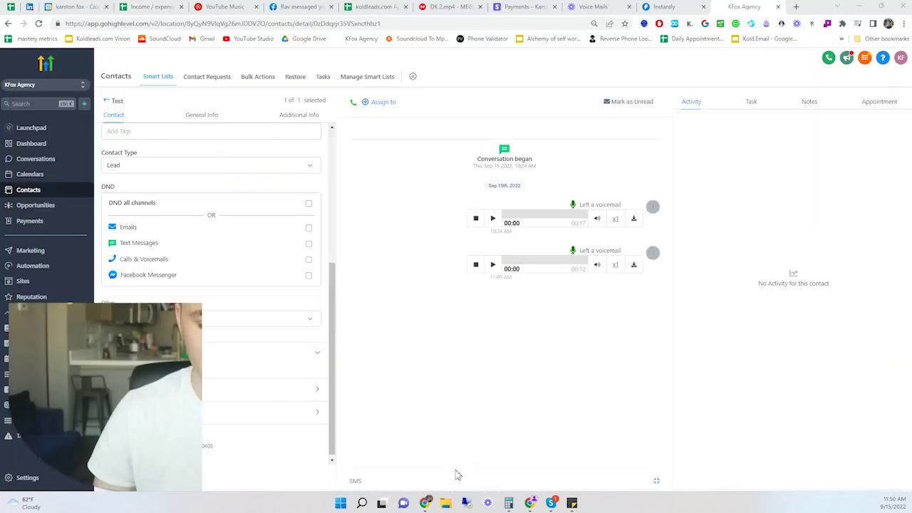
left_click(456, 471)
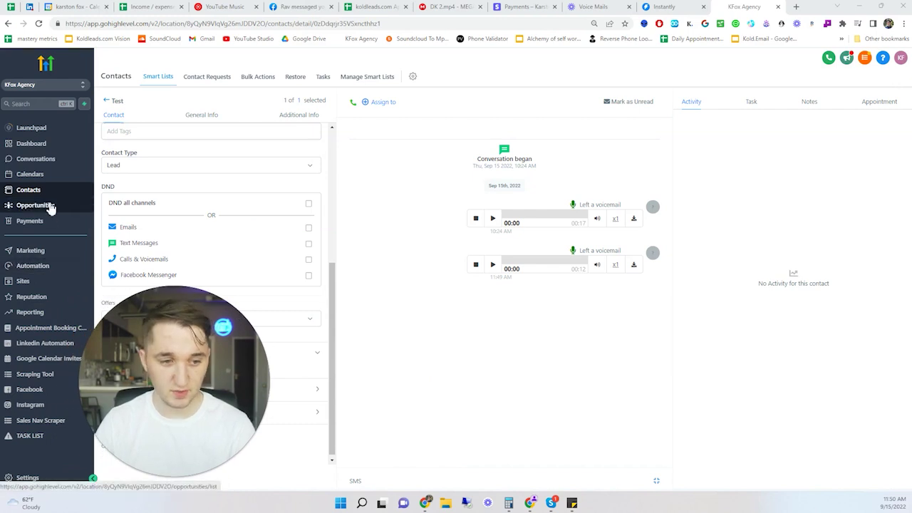
left_click(115, 104)
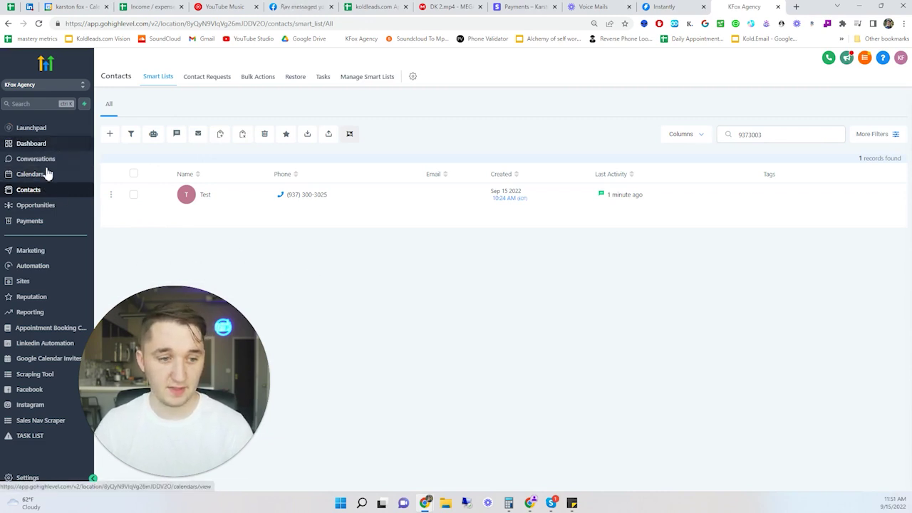
left_click(796, 6)
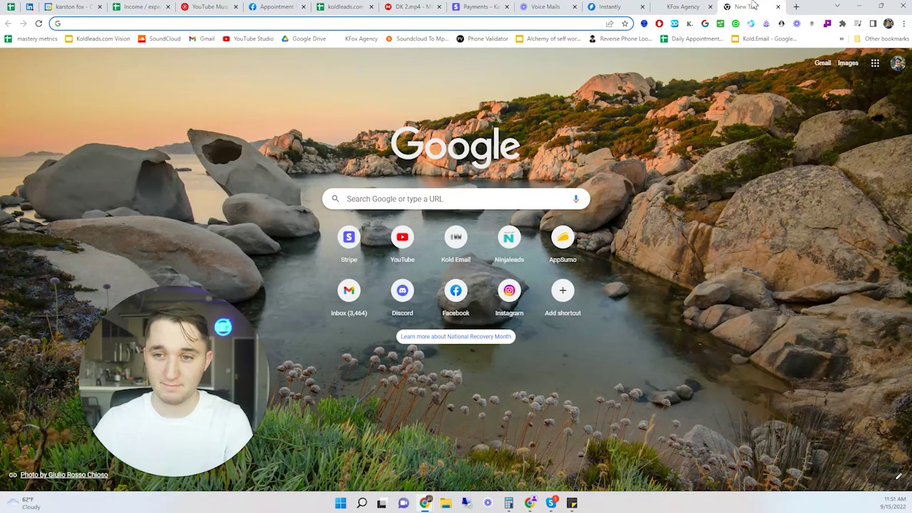
- Export the Crossfit Owner - Florida leads from useArtemis as a CSV
type("usea")
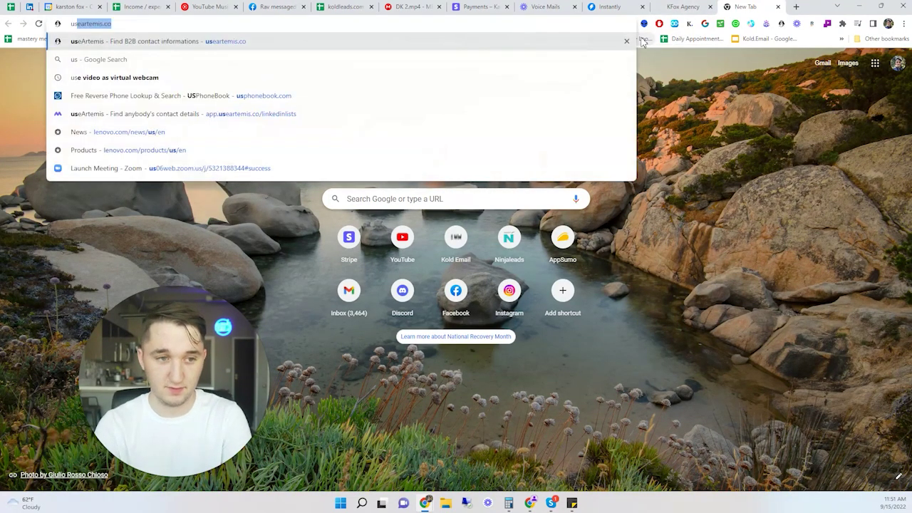
left_click(181, 116)
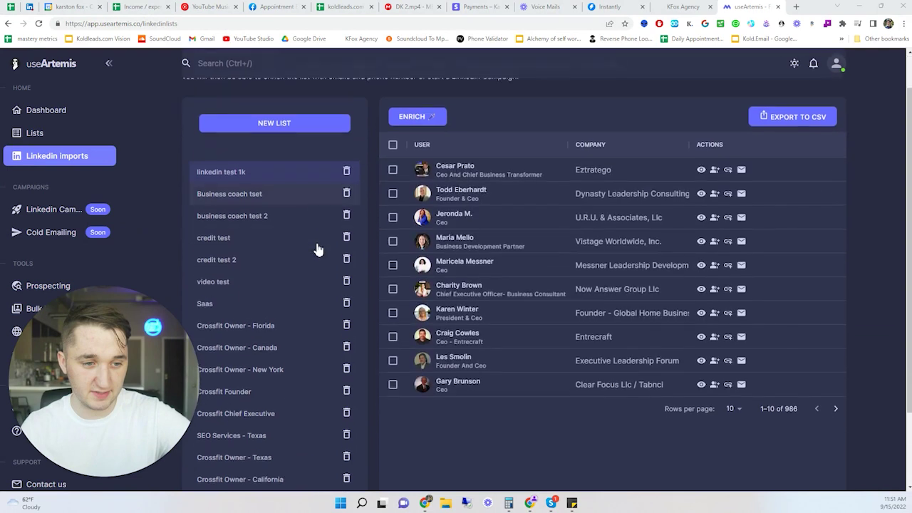
scroll(308, 231, "down", 2)
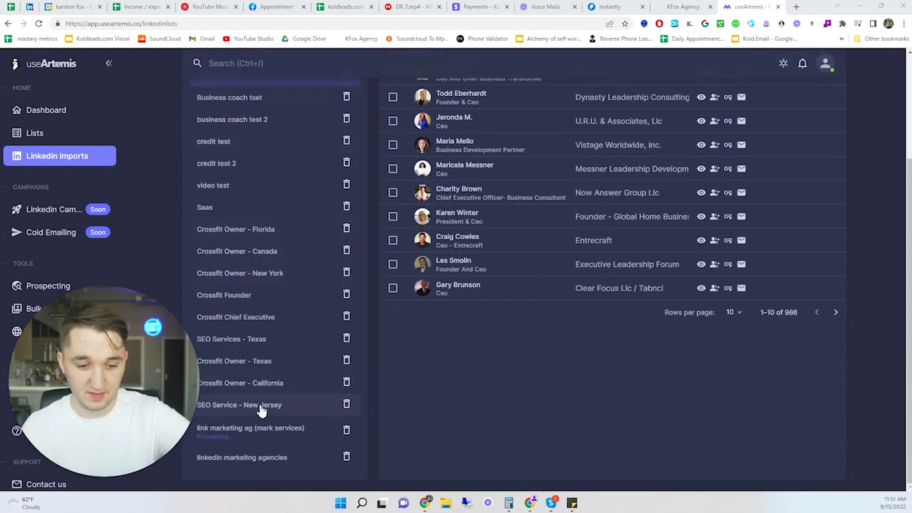
left_click(275, 385)
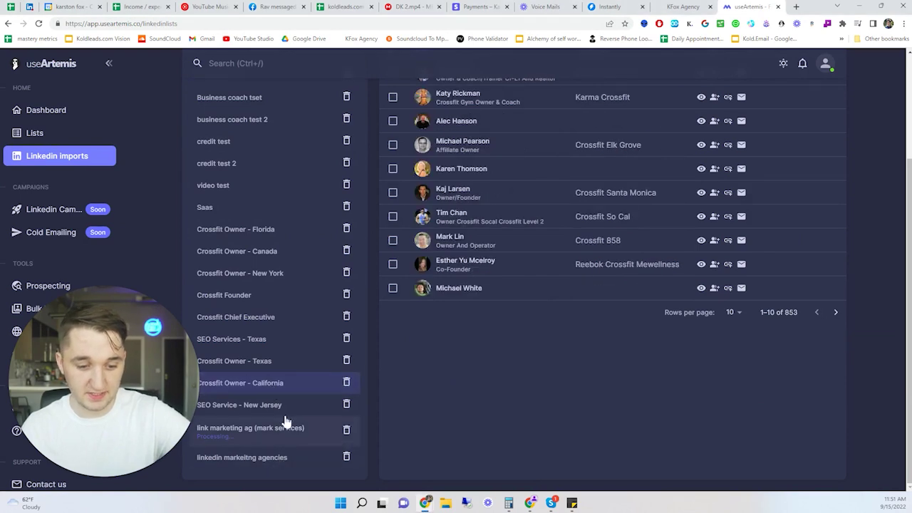
scroll(282, 401, "up", 1)
left_click(281, 325)
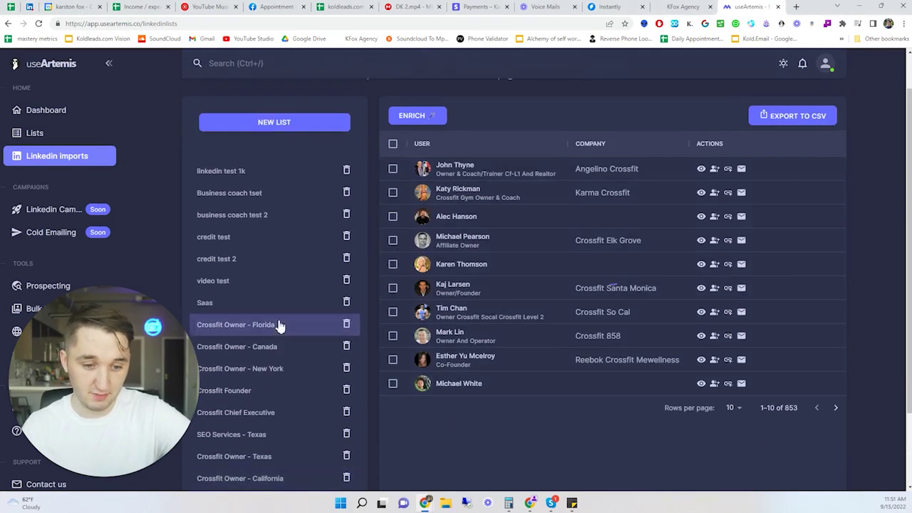
left_click(792, 125)
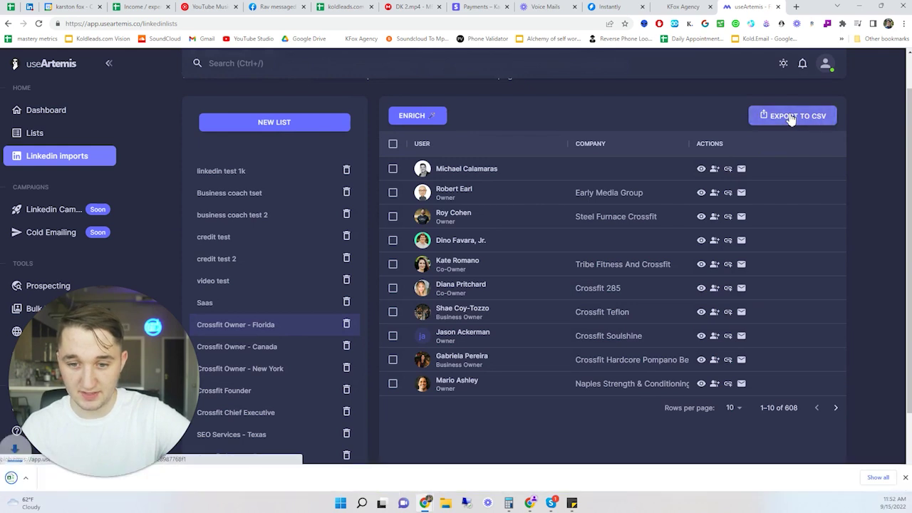
- Export the 'marketing agency link 3' prospect list as a CSV
left_click(35, 133)
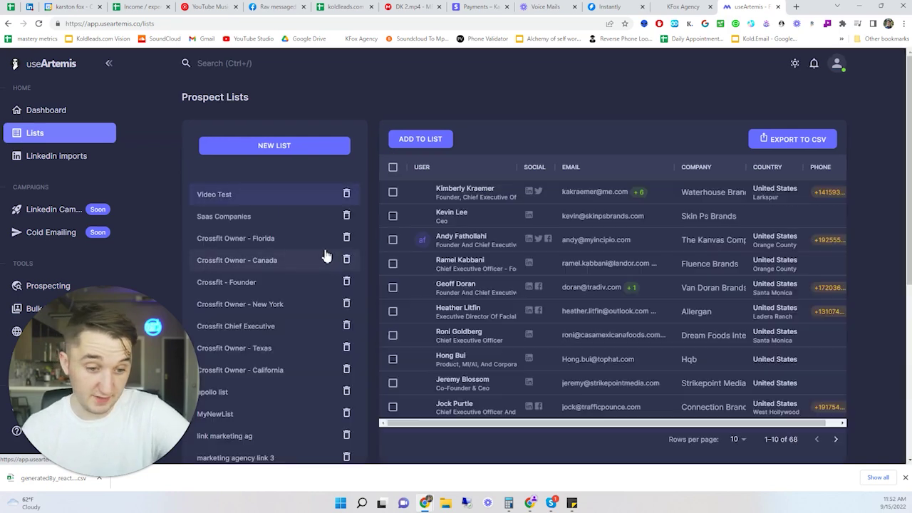
scroll(324, 255, "down", 3)
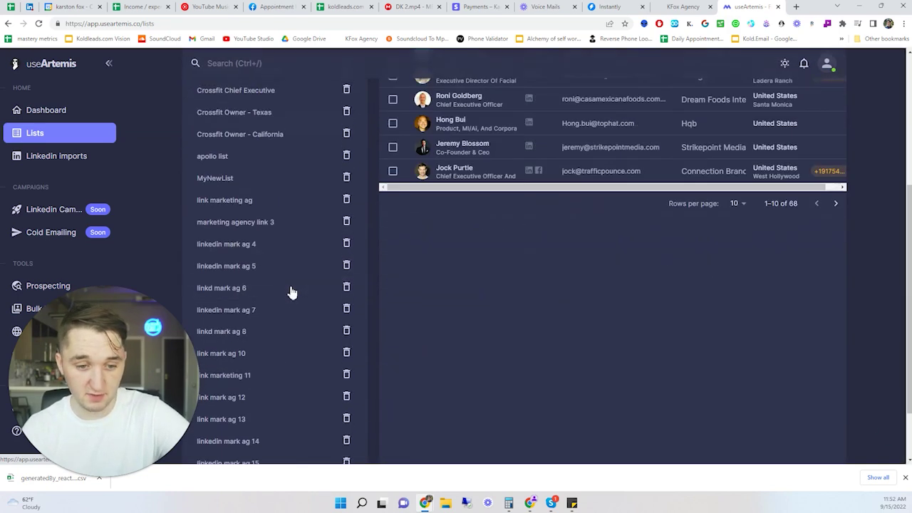
left_click(285, 221)
left_click(819, 98)
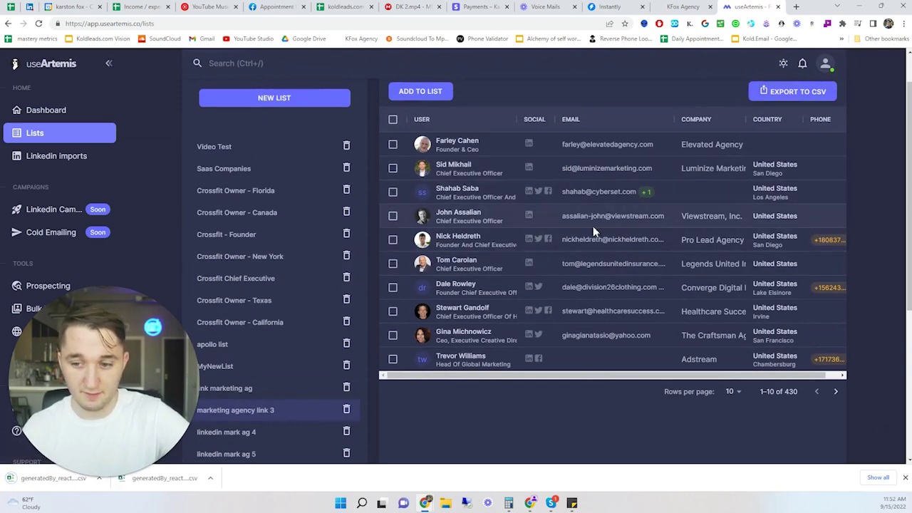
- Clear the contact search and upload the downloaded leads CSV for import
key("ctrl+shift+Tab")
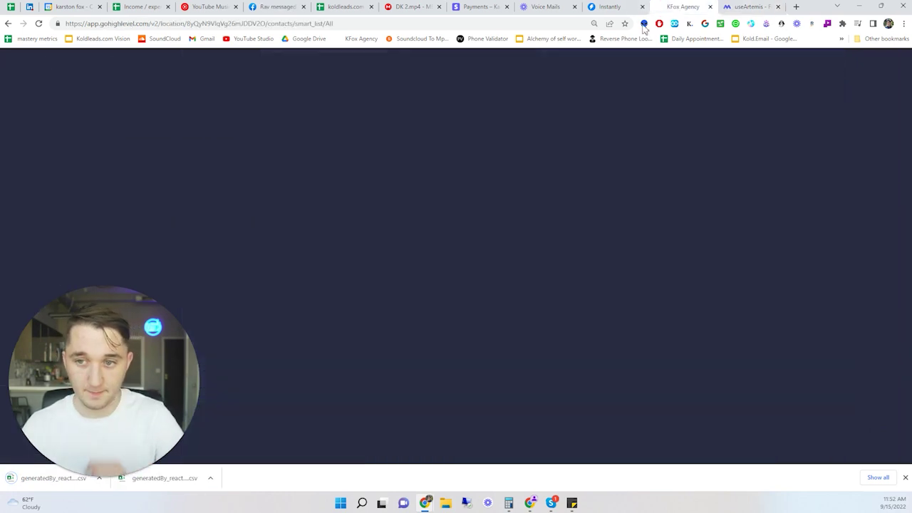
double_click(794, 134)
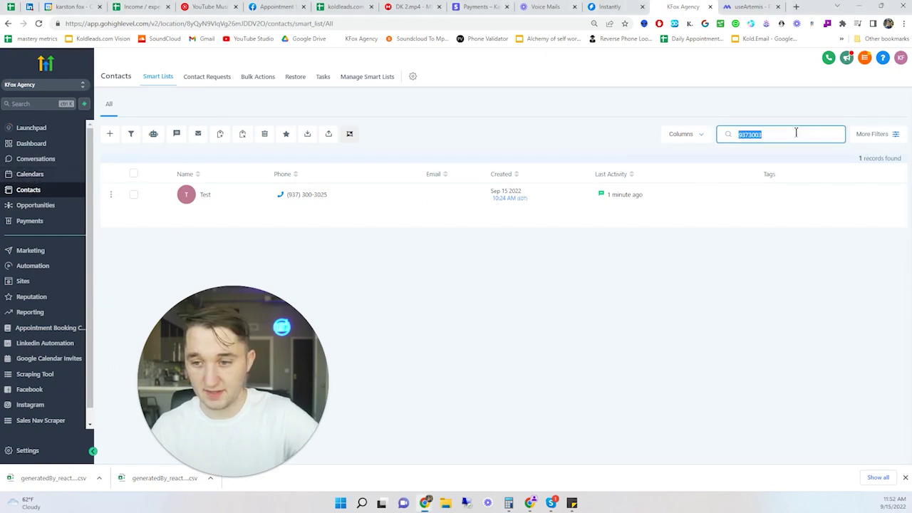
key("BackSpace")
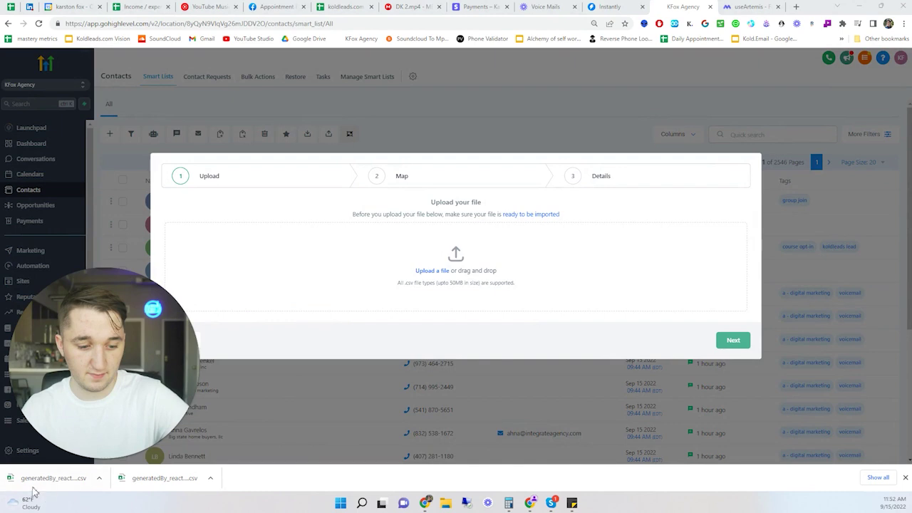
left_click_drag(32, 478, 443, 268)
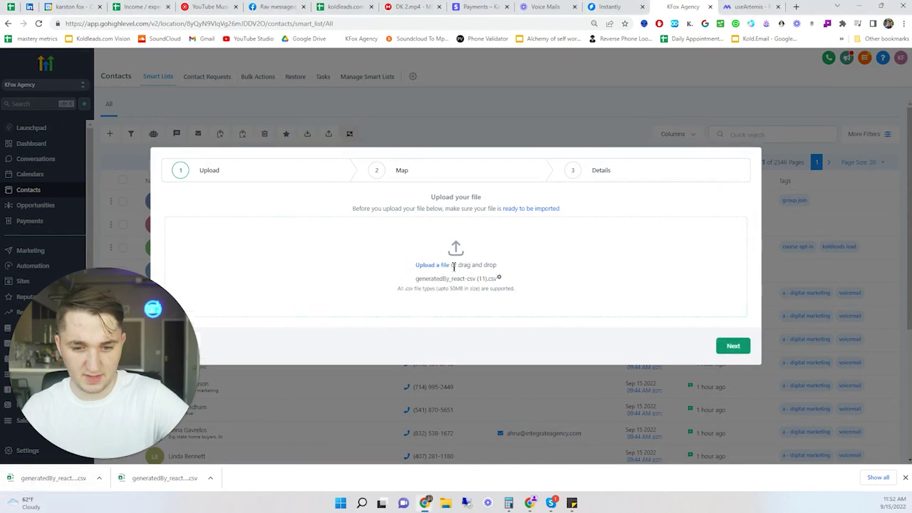
left_click(736, 342)
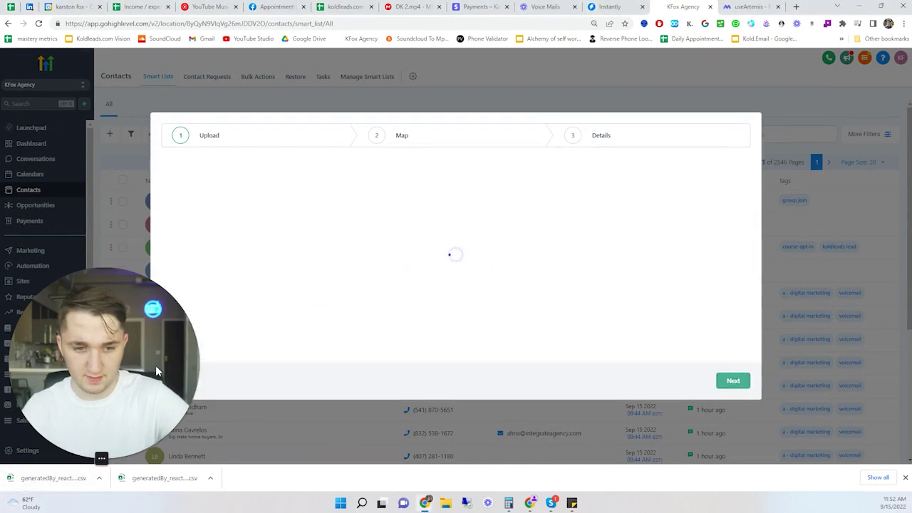
- Review the name and email columns and map job_company_name to Company Name
left_click(65, 458)
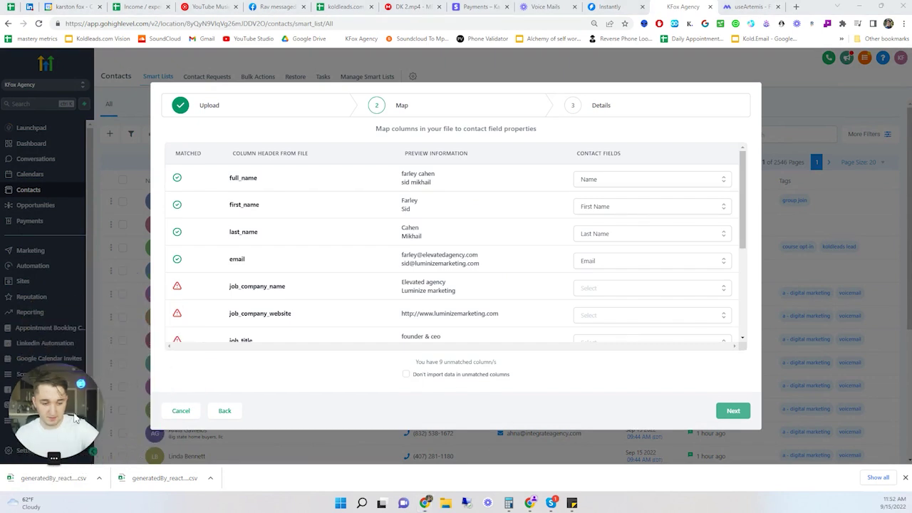
double_click(240, 178)
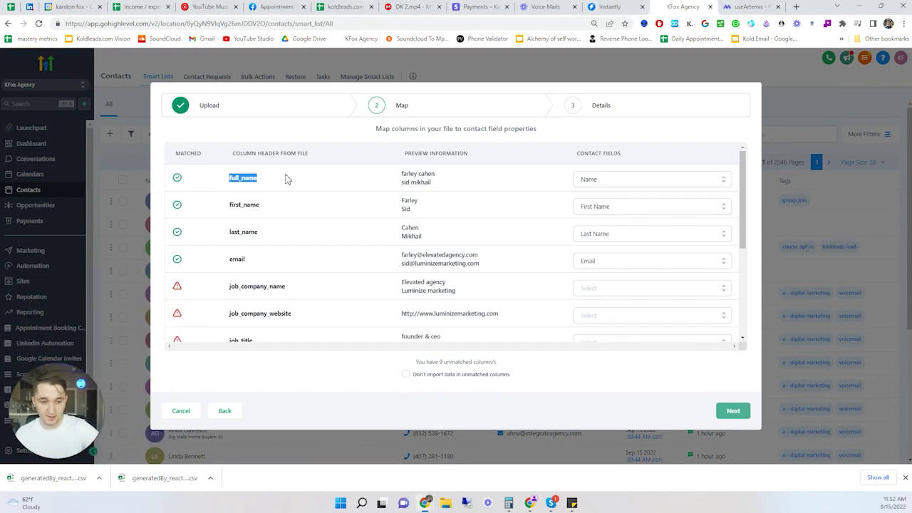
double_click(244, 205)
double_click(243, 232)
double_click(236, 259)
scroll(276, 277, "down", 1)
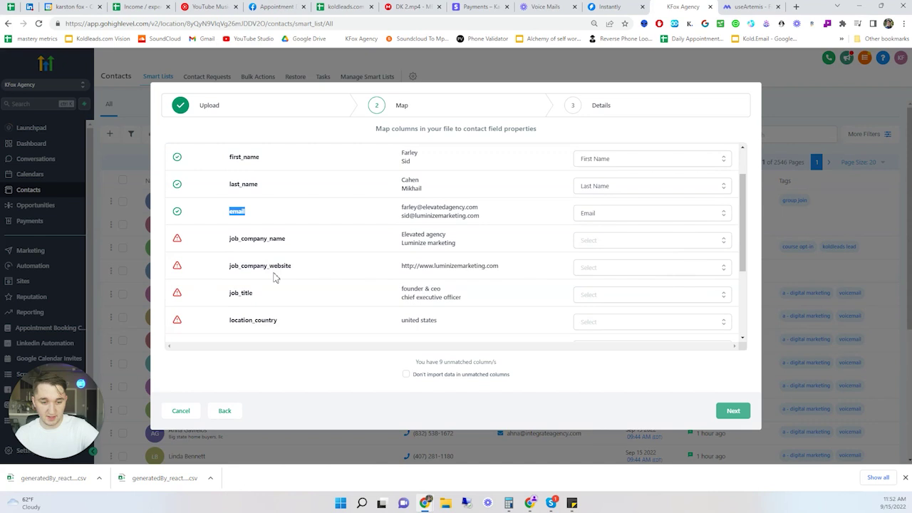
left_click_drag(228, 240, 399, 243)
left_click(451, 246)
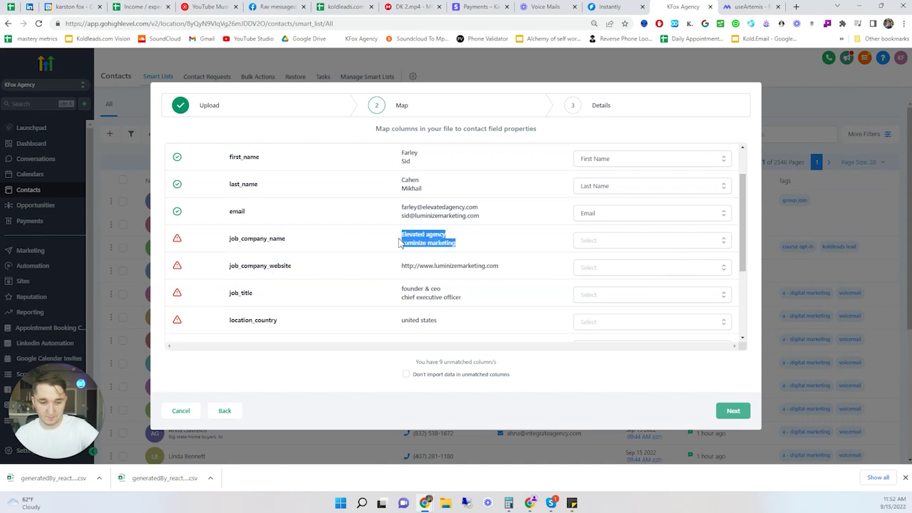
left_click_drag(250, 238, 268, 239)
left_click(599, 240)
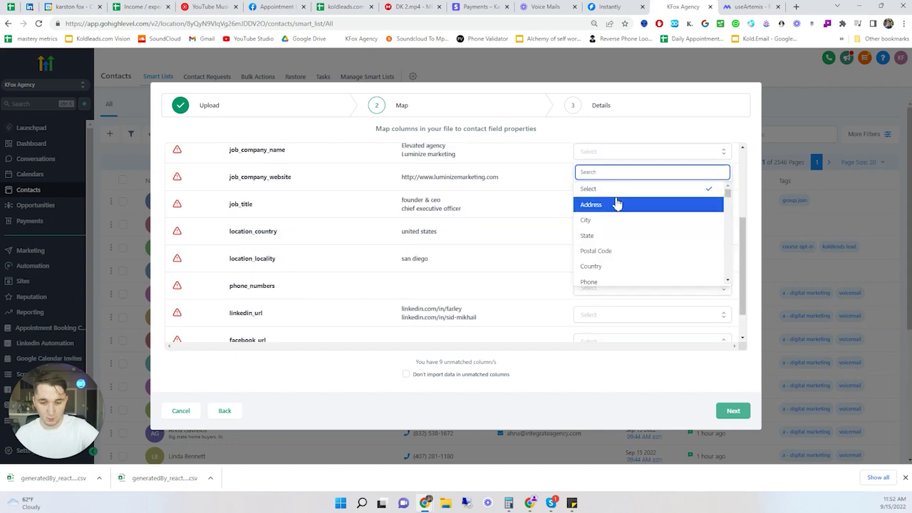
type("compa")
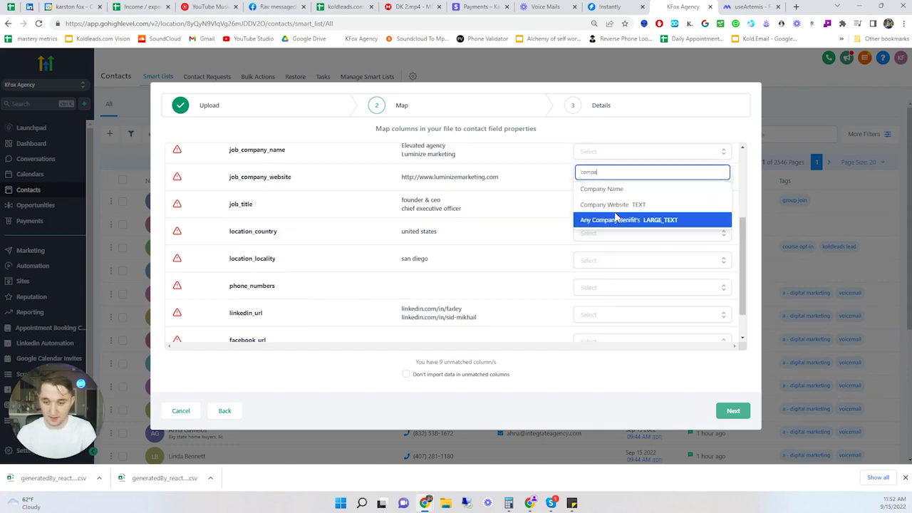
left_click(602, 188)
- Map job_company_website to Website, location_country to Country, and location_locality to City
scroll(377, 232, "up", 1)
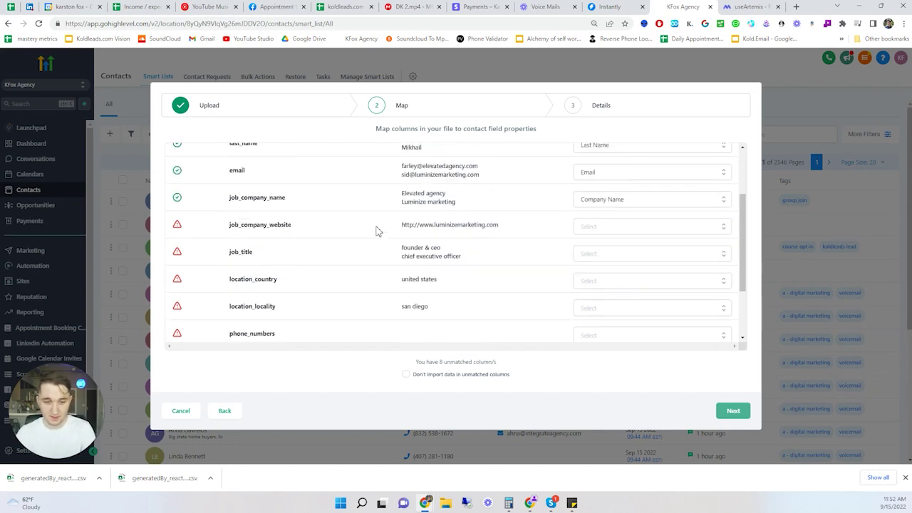
left_click(623, 230)
type("we")
left_click(599, 190)
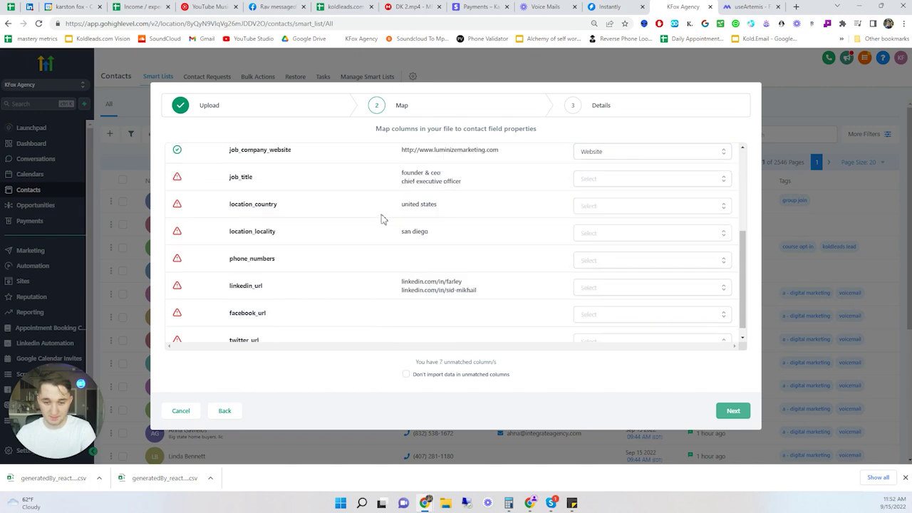
scroll(386, 223, "up", 1)
left_click_drag(413, 221, 447, 229)
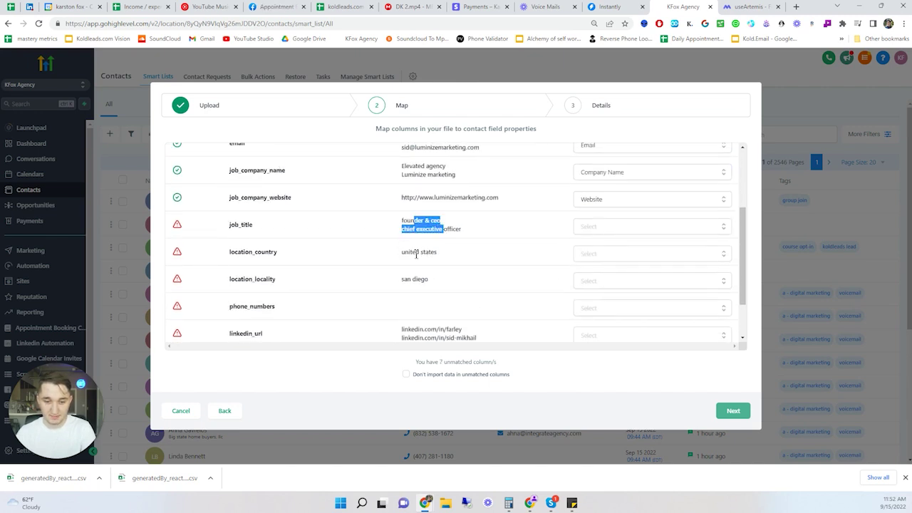
left_click_drag(416, 255, 423, 255)
left_click(602, 255)
type("coun")
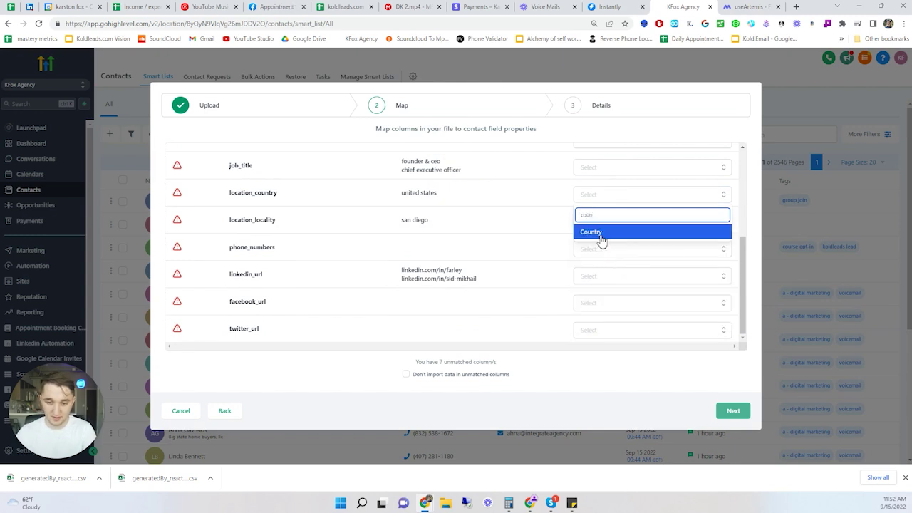
left_click(598, 235)
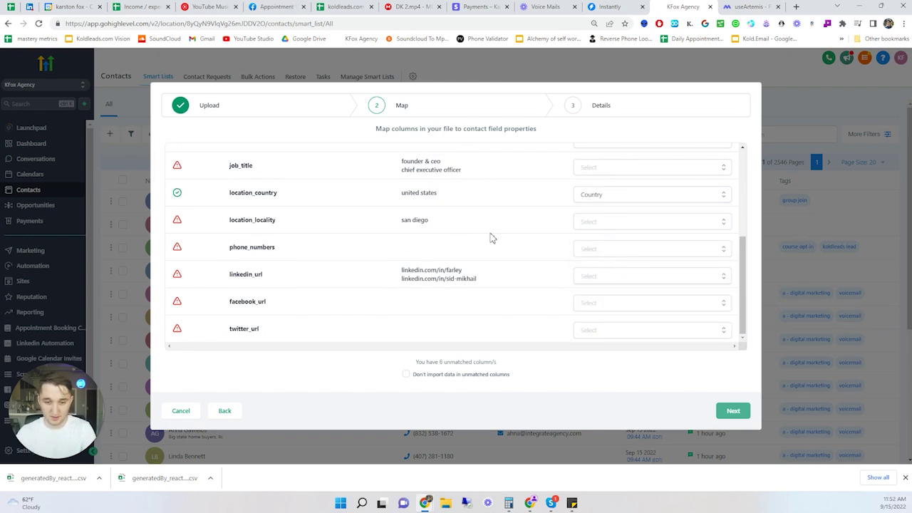
left_click(595, 223)
type("c")
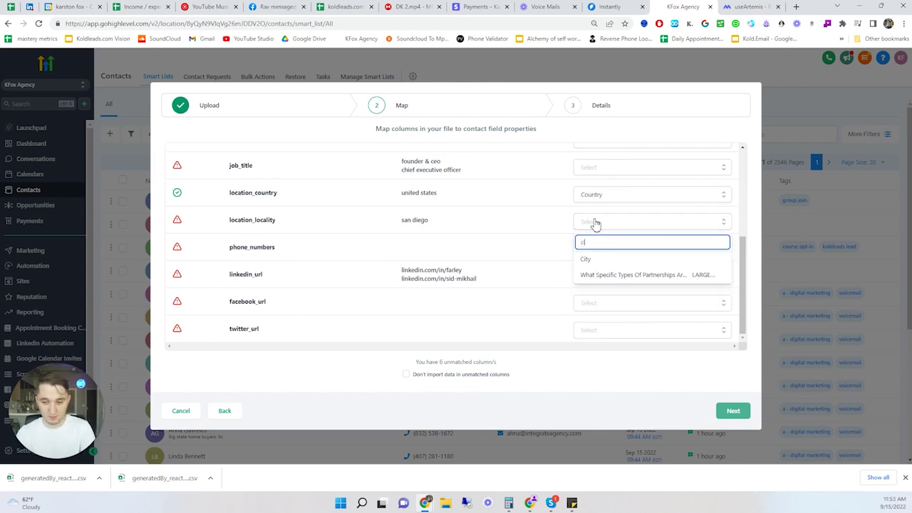
type("it")
left_click(600, 265)
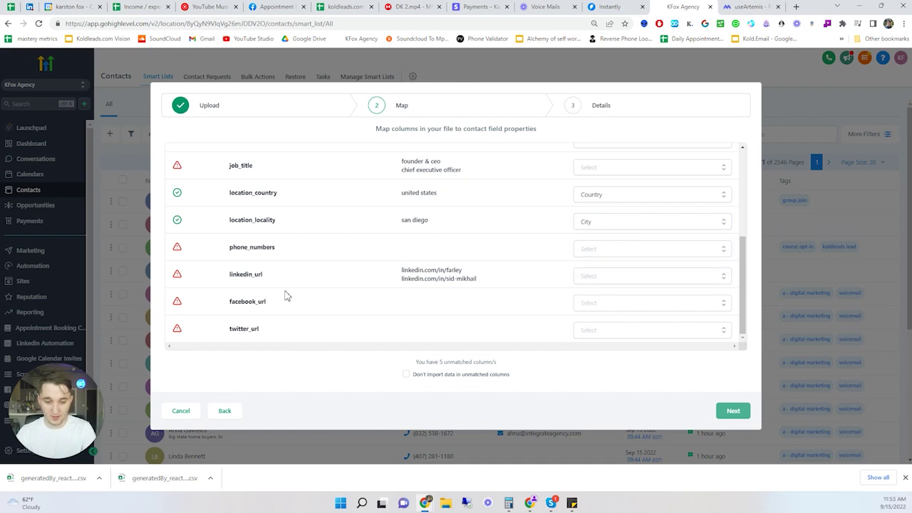
- Map linkedin_url to Address and review its sample LinkedIn URLs
left_click_drag(240, 274, 475, 277)
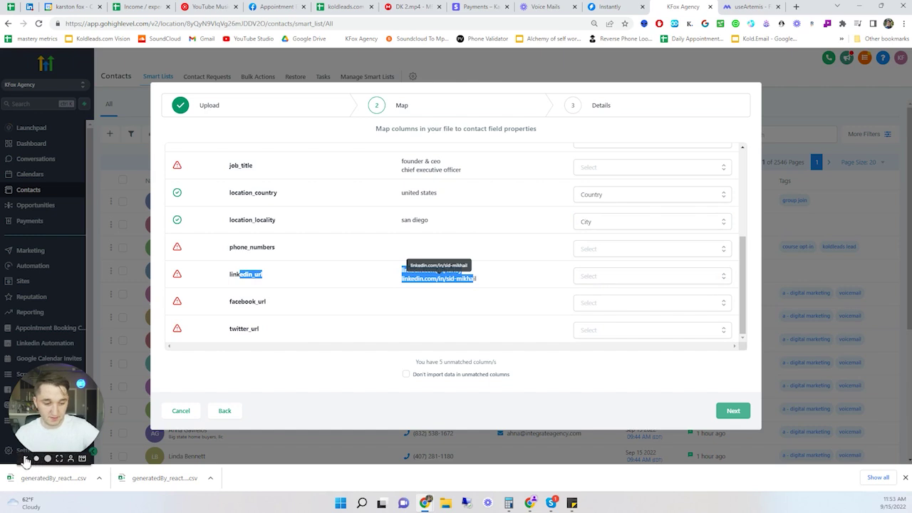
left_click(25, 460)
left_click(539, 281)
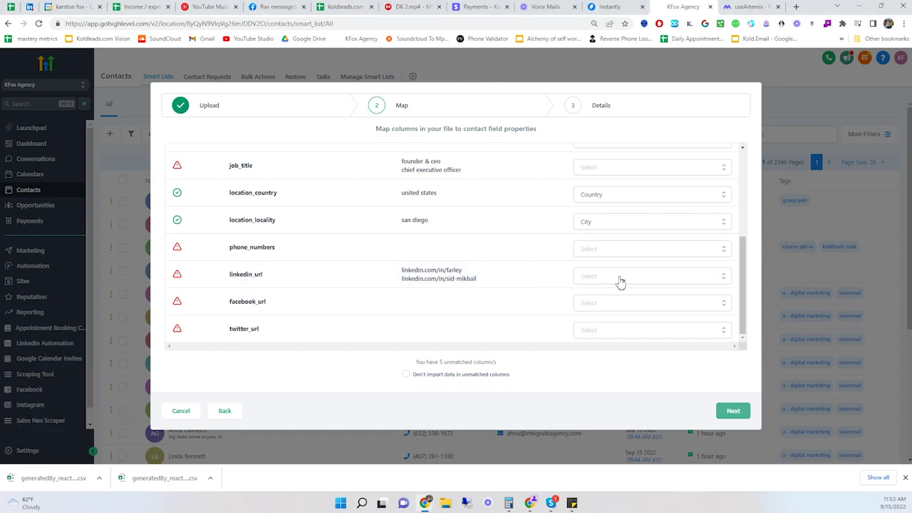
left_click(619, 278)
scroll(499, 304, "down", 1)
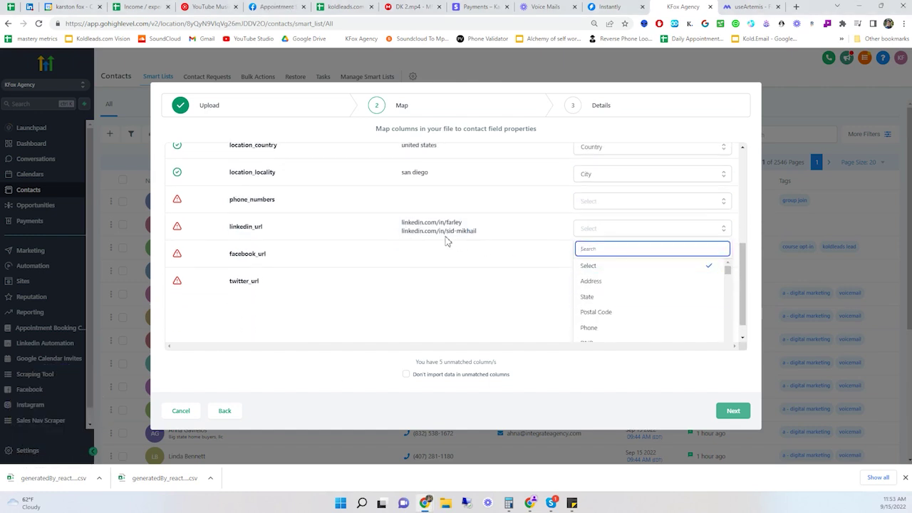
left_click(607, 283)
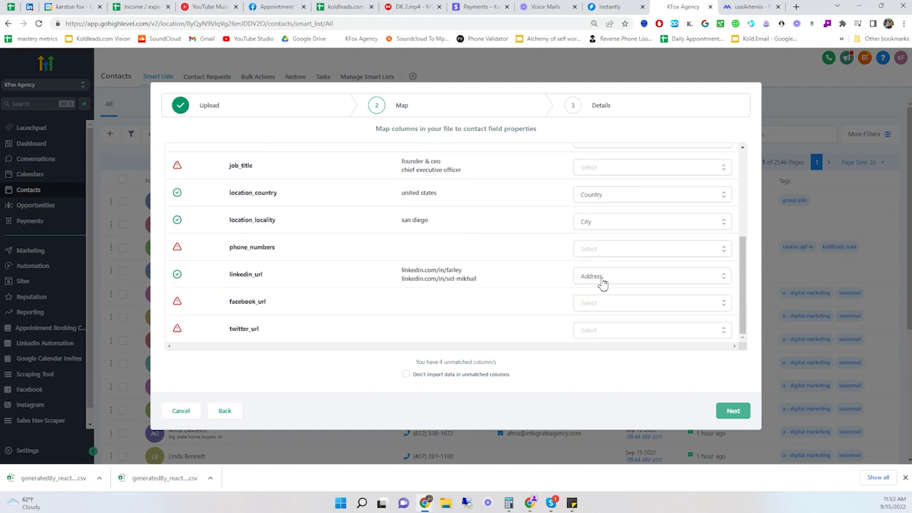
left_click(592, 282)
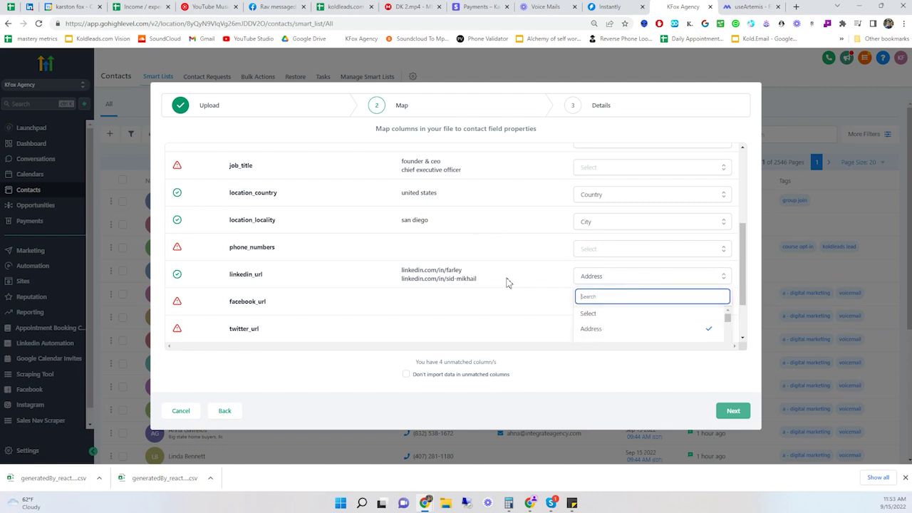
scroll(644, 297, "down", 5)
scroll(643, 302, "up", 5)
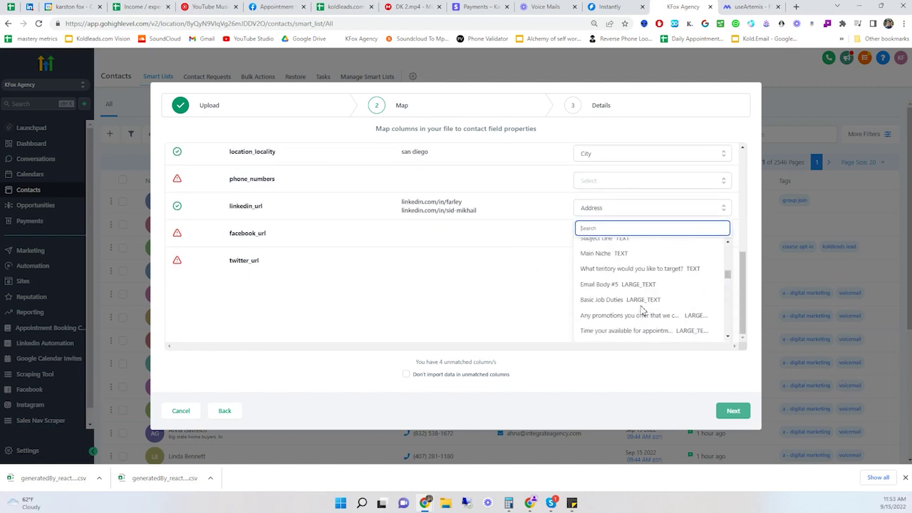
scroll(627, 281, "up", 2)
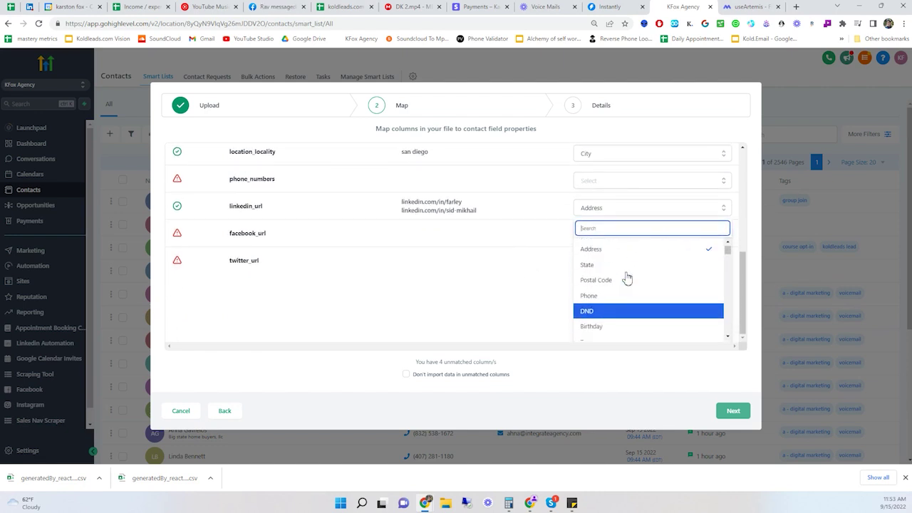
left_click(531, 246)
left_click_drag(476, 279, 370, 274)
triple_click(432, 272)
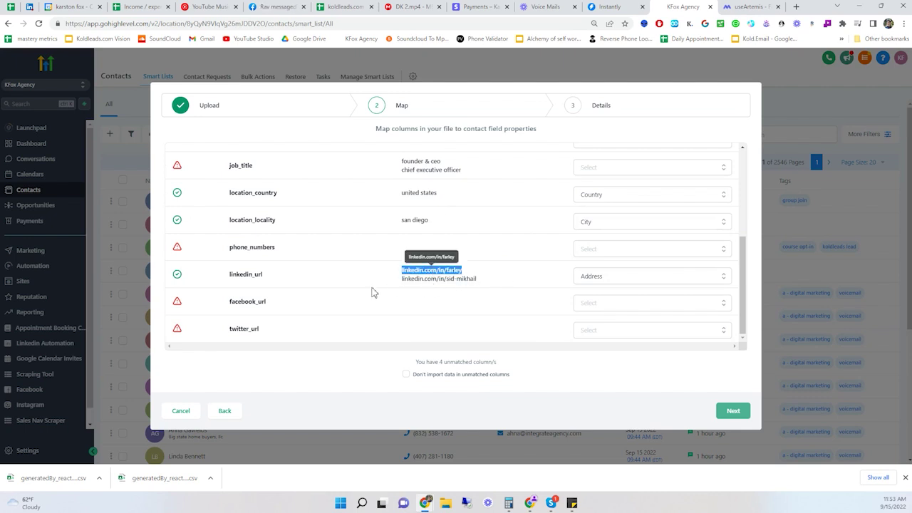
scroll(355, 318, "up", 2)
scroll(356, 319, "down", 2)
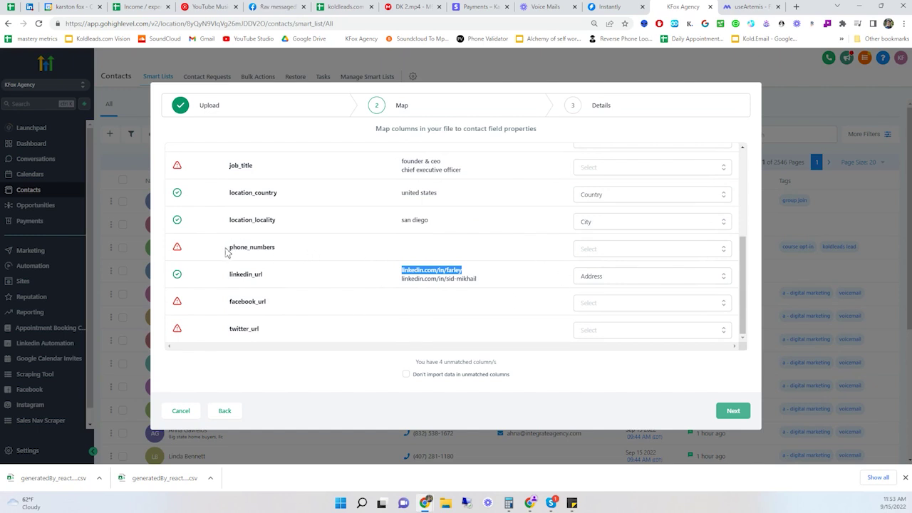
- Map phone_numbers to Phone, skip unmatched columns, and continue to Details
left_click_drag(226, 253, 281, 249)
left_click(596, 250)
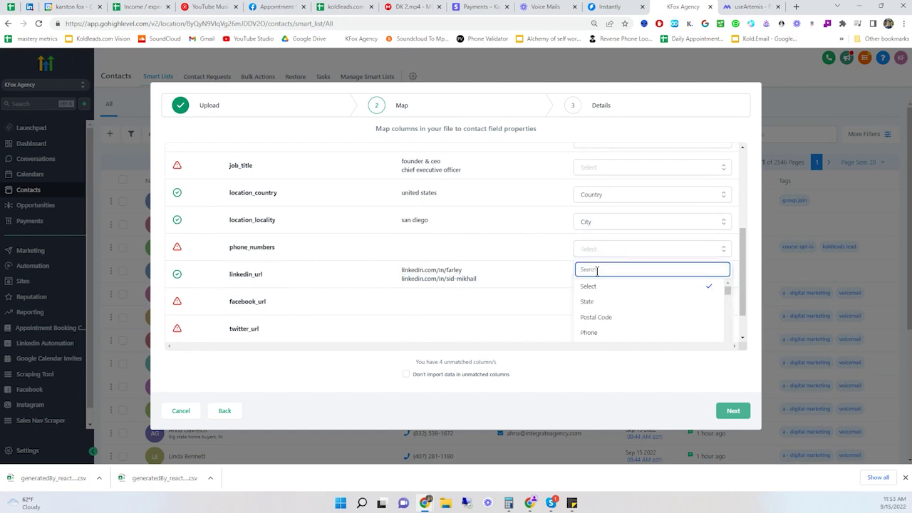
left_click(588, 332)
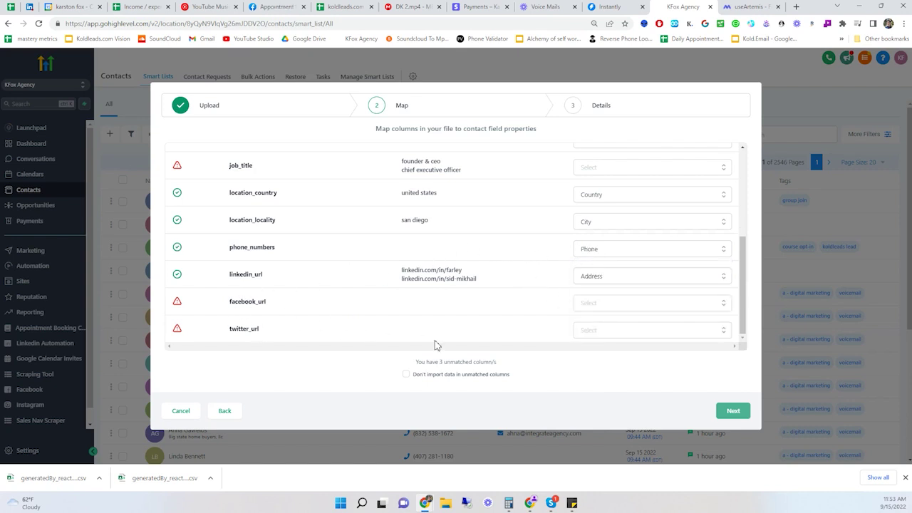
left_click(406, 377)
left_click_drag(424, 378, 491, 383)
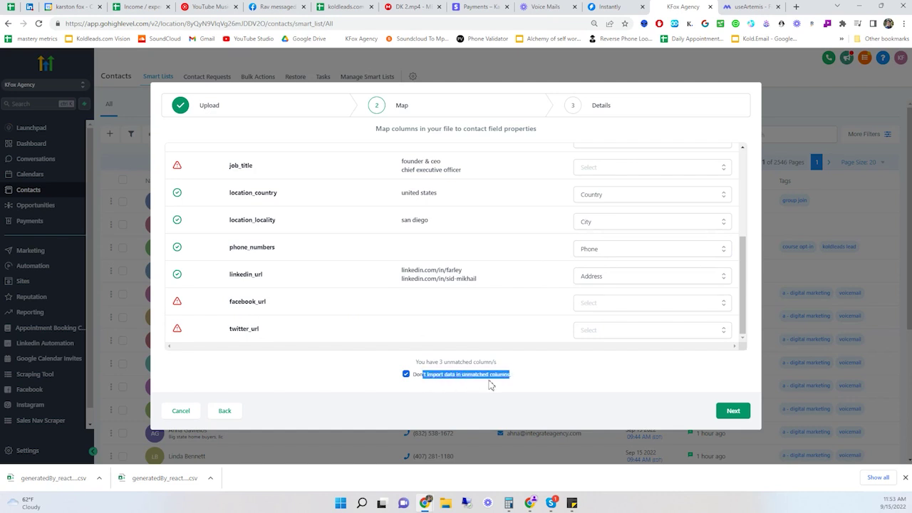
left_click(730, 419)
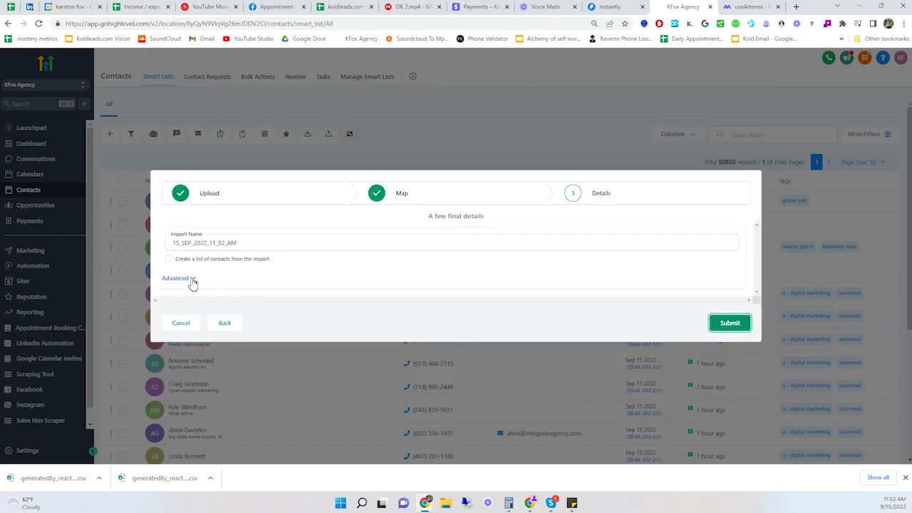
- Match existing contacts by Phone and add the 'a - digital marketing' tag
left_click(190, 280)
left_click(232, 270)
left_click(206, 304)
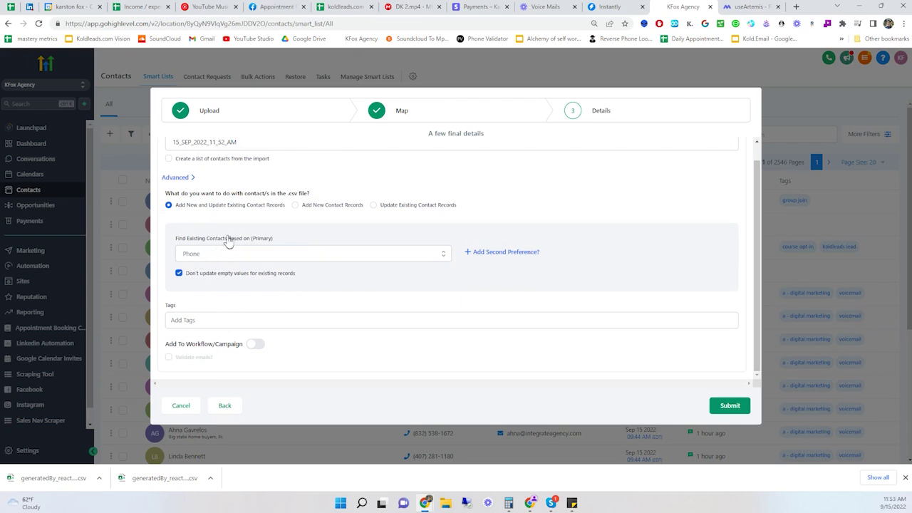
left_click(199, 320)
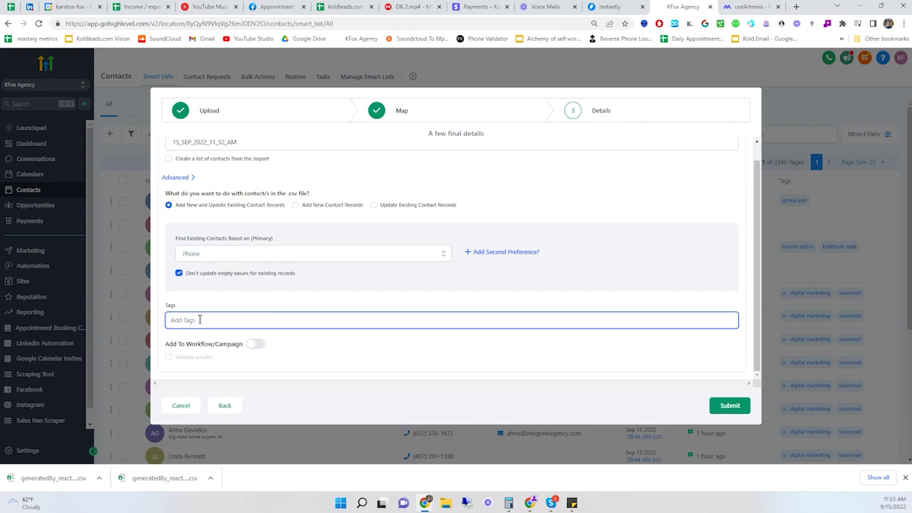
type("a")
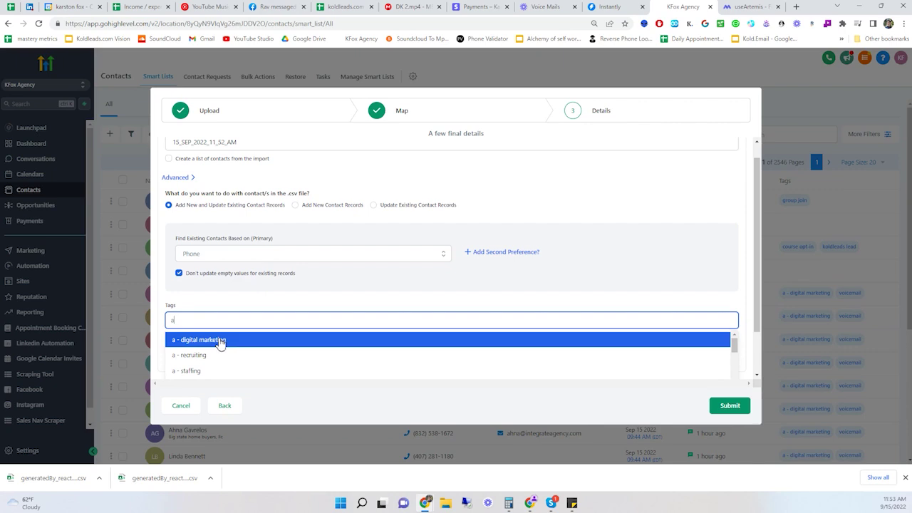
left_click(215, 340)
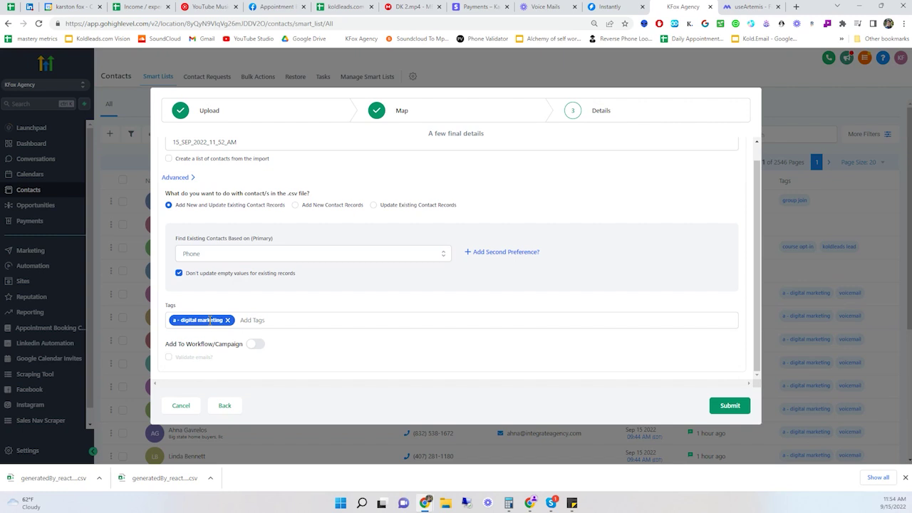
- Add the voicemail tag, add then remove an artemis tag, and submit the import
left_click(257, 324)
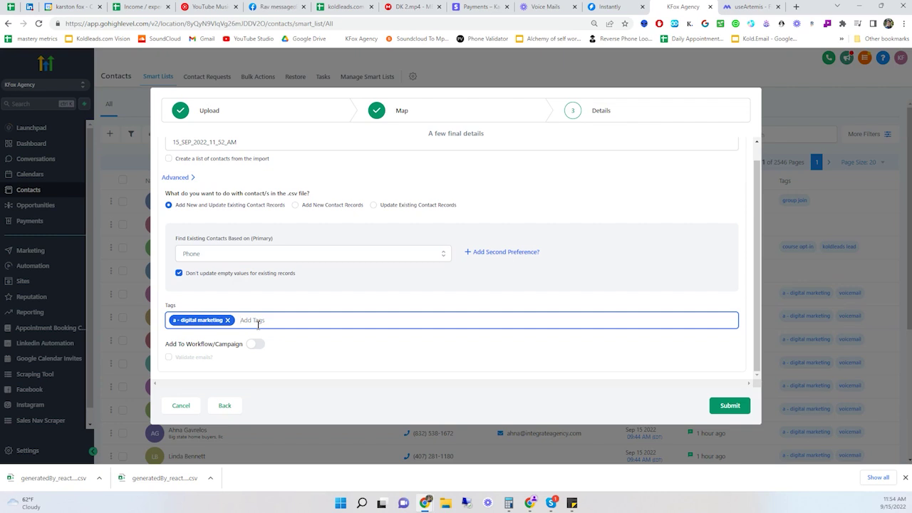
type("voic")
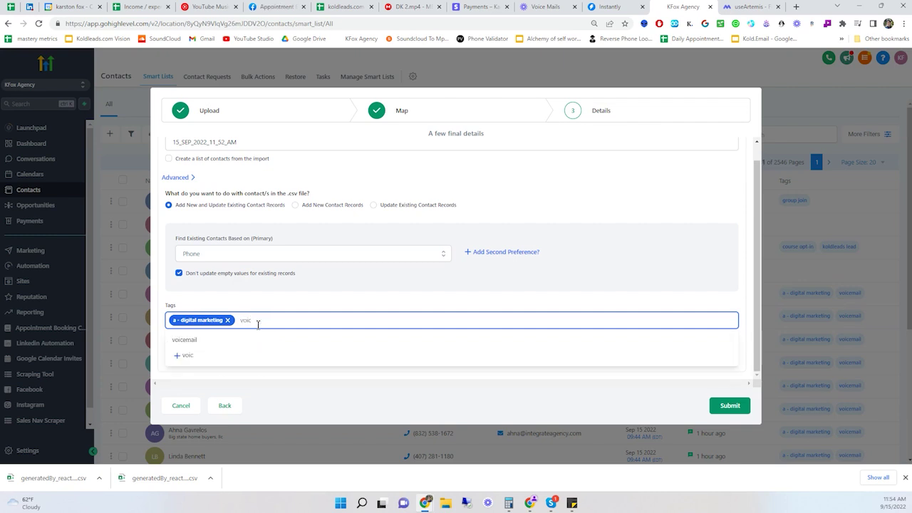
left_click(214, 339)
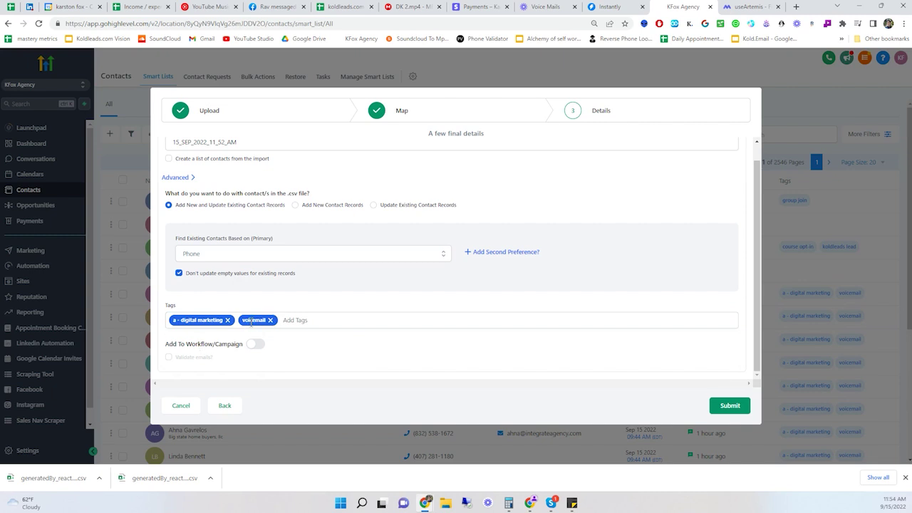
left_click(298, 322)
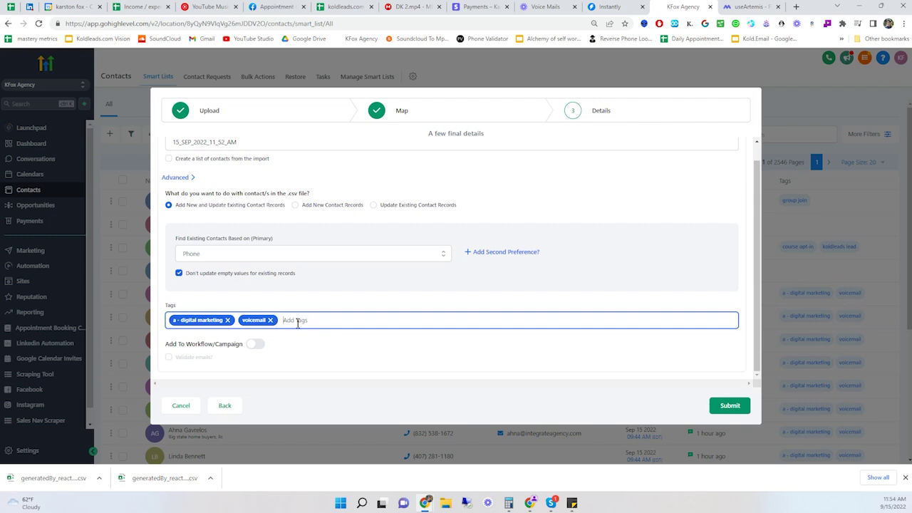
type("Arte")
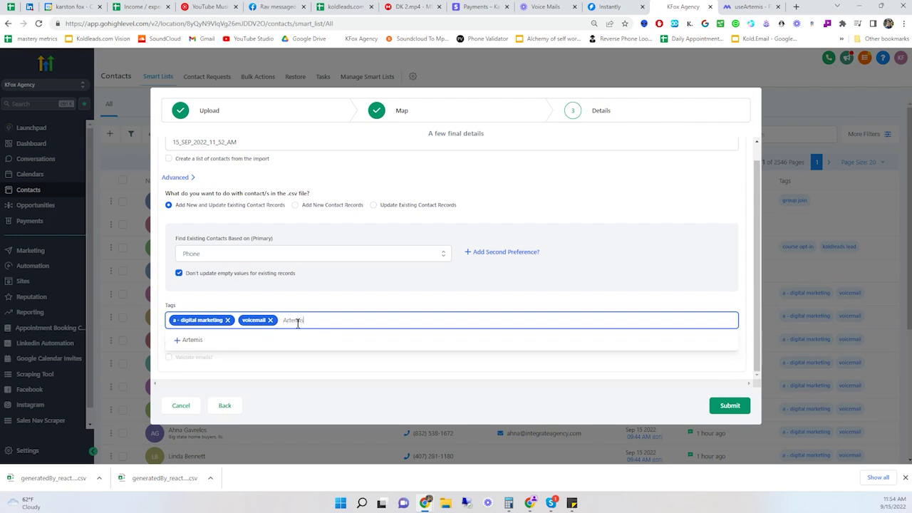
type("mis")
left_click(209, 342)
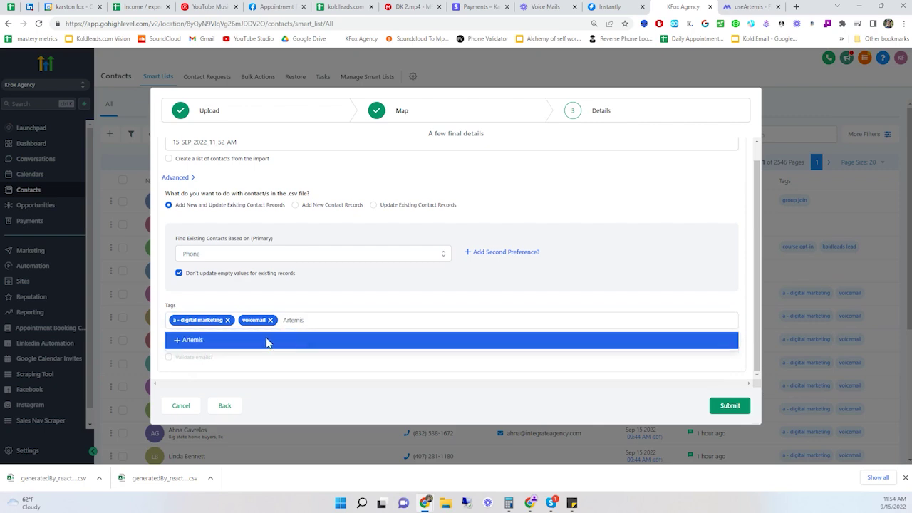
mouse_move(225, 358)
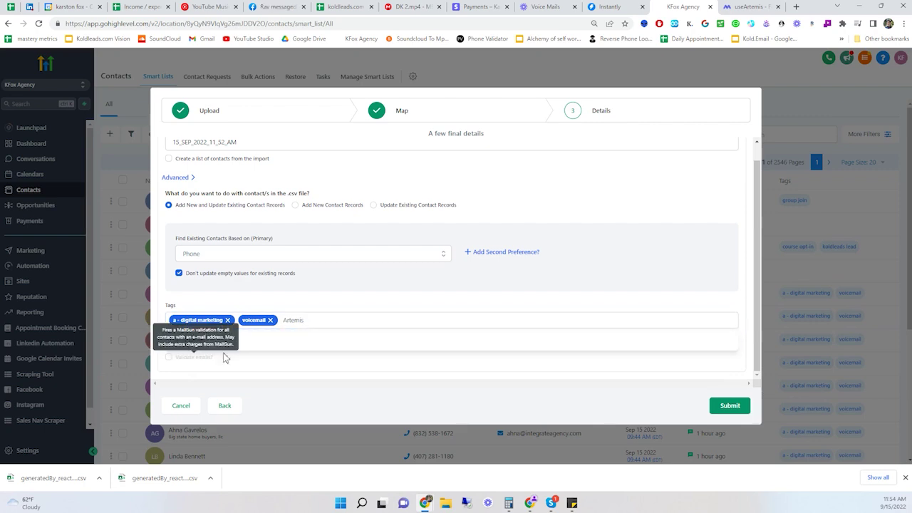
left_click(288, 344)
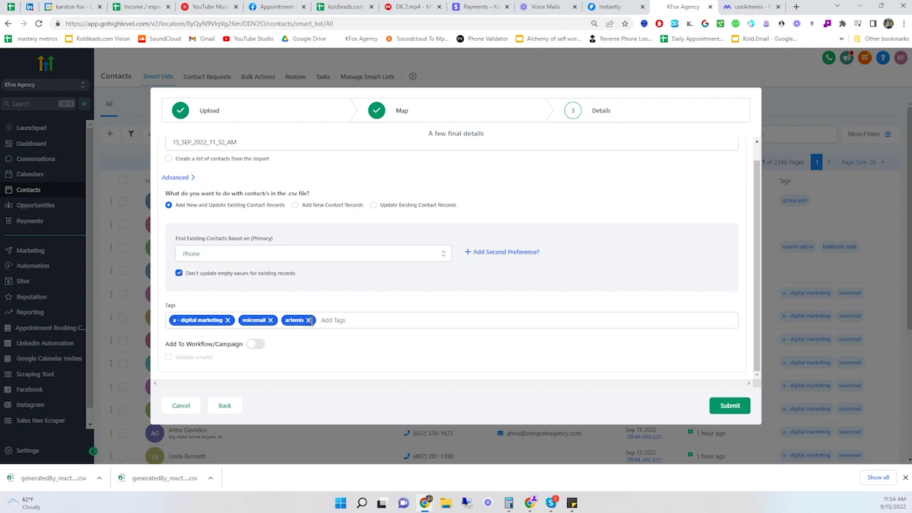
left_click(310, 319)
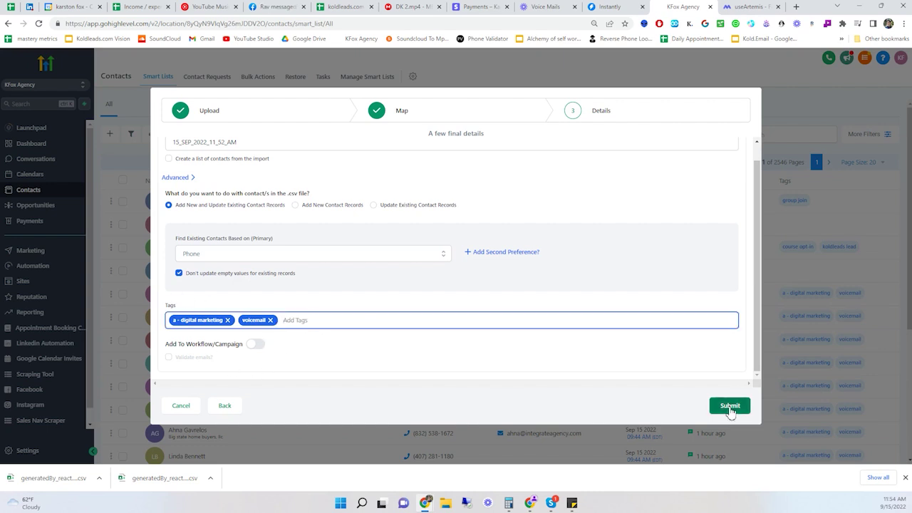
left_click(183, 410)
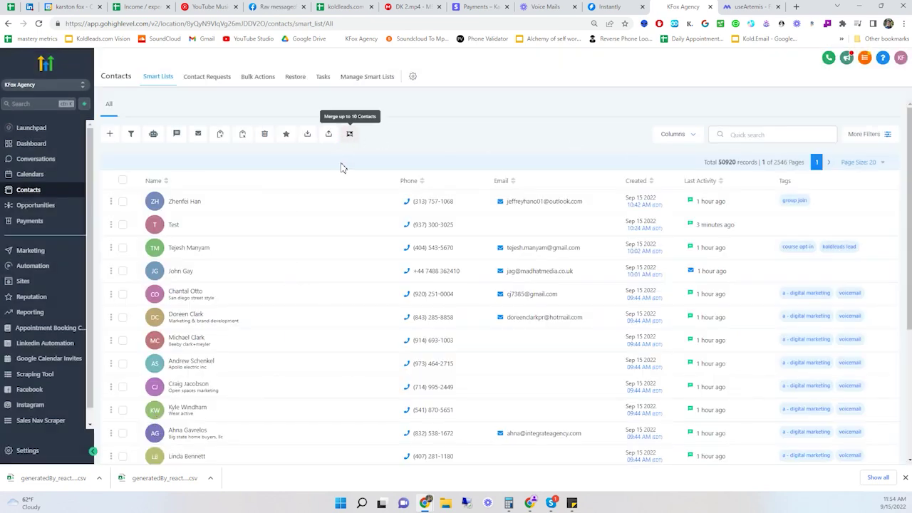
- Search More Filters for 'crea' and open the Created date filter
left_click(862, 135)
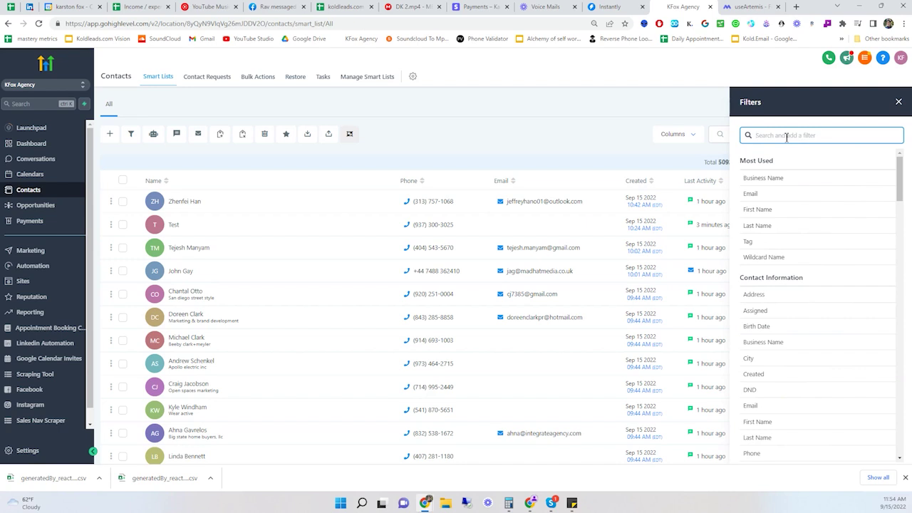
type("creat")
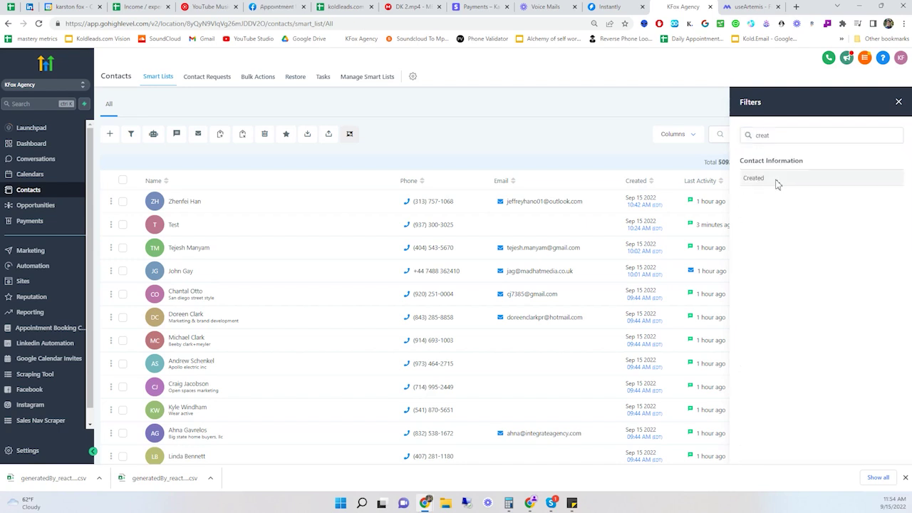
left_click(775, 180)
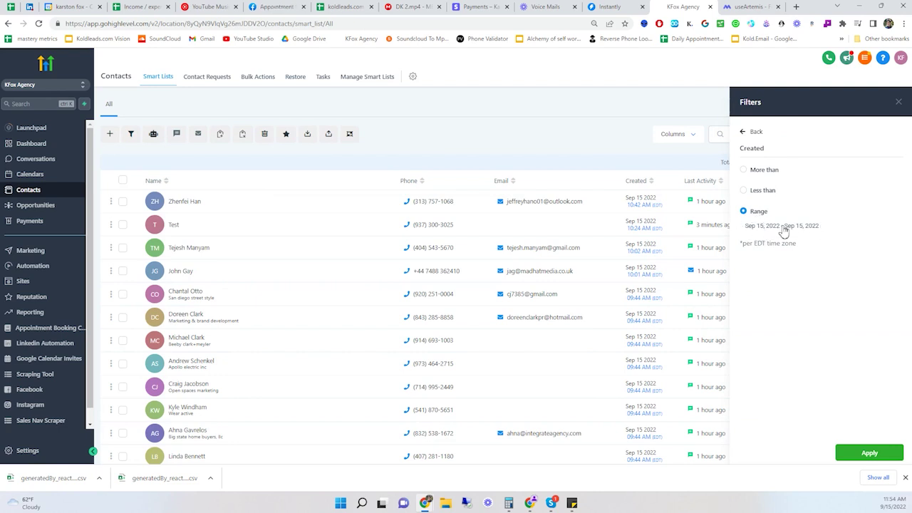
- Select all contacts across every page, then return to the full filter list
left_click(122, 180)
left_click(242, 164)
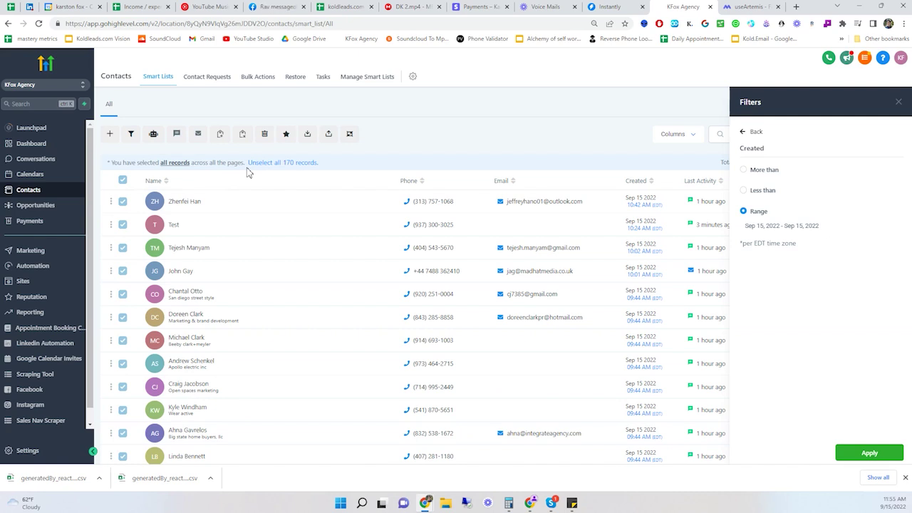
left_click(746, 132)
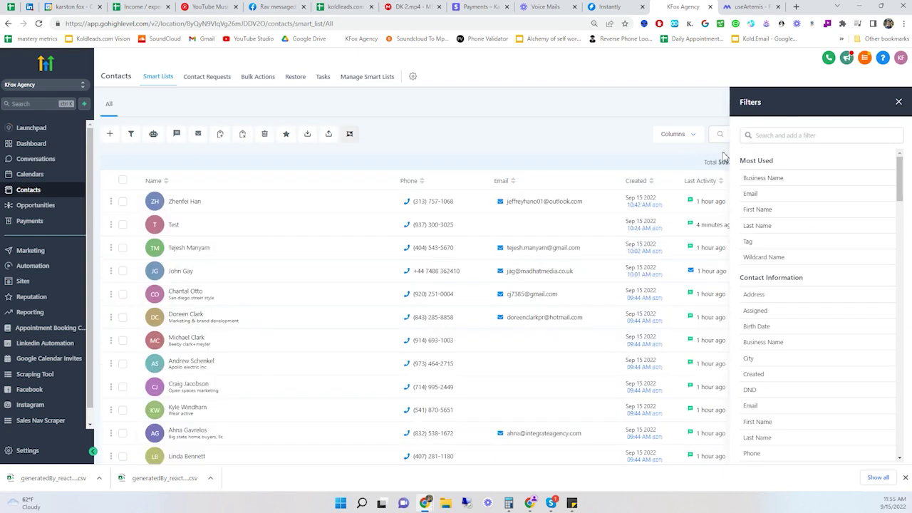
- Apply the Created date filter for Sep 15, 2022
left_click(784, 135)
type("creat")
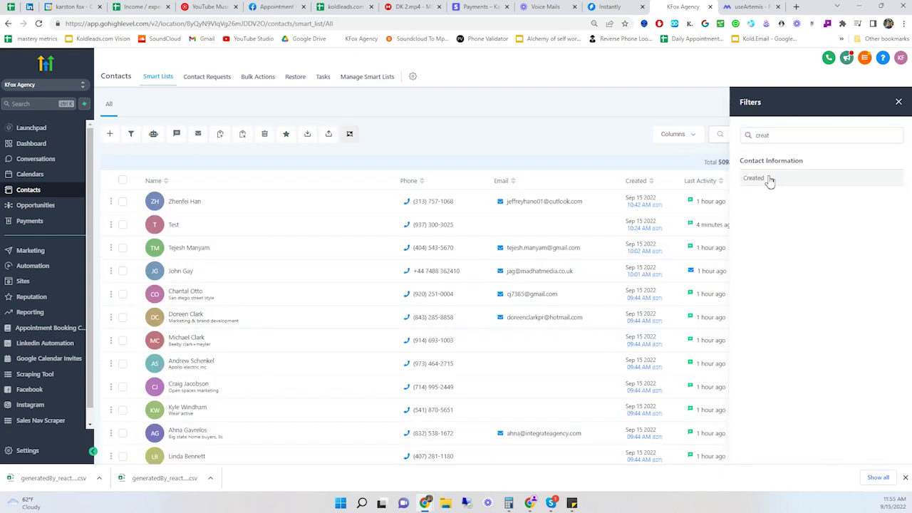
left_click(754, 178)
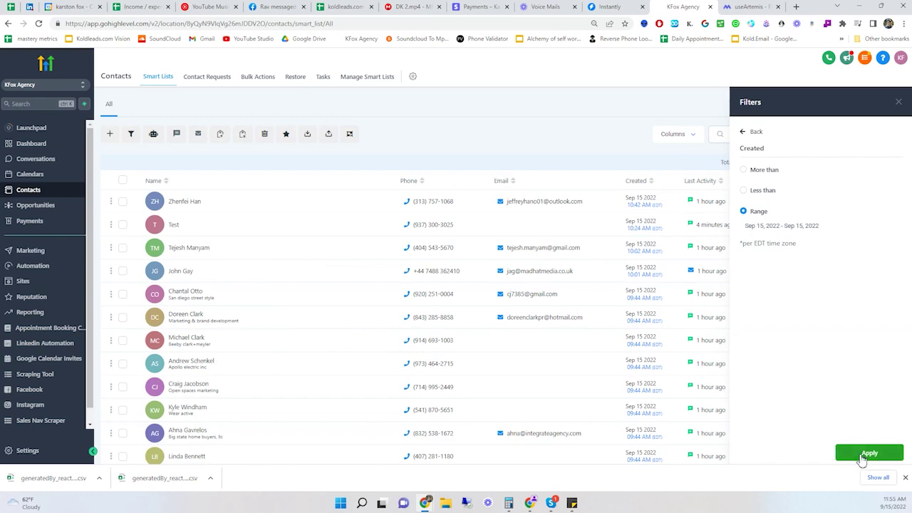
left_click(868, 453)
- Add a Tag filter for 'voicemail' and apply it
left_click(759, 187)
left_click(782, 148)
type("t")
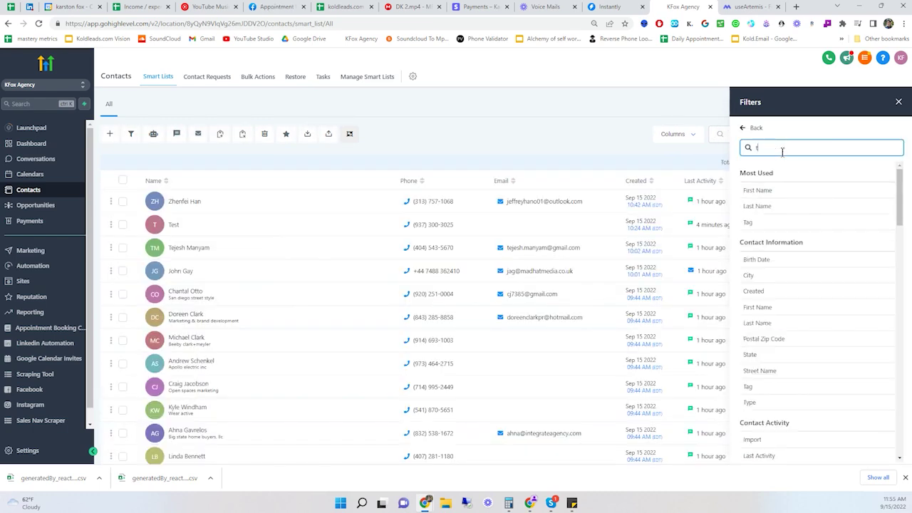
type("ag")
left_click(748, 190)
left_click(757, 226)
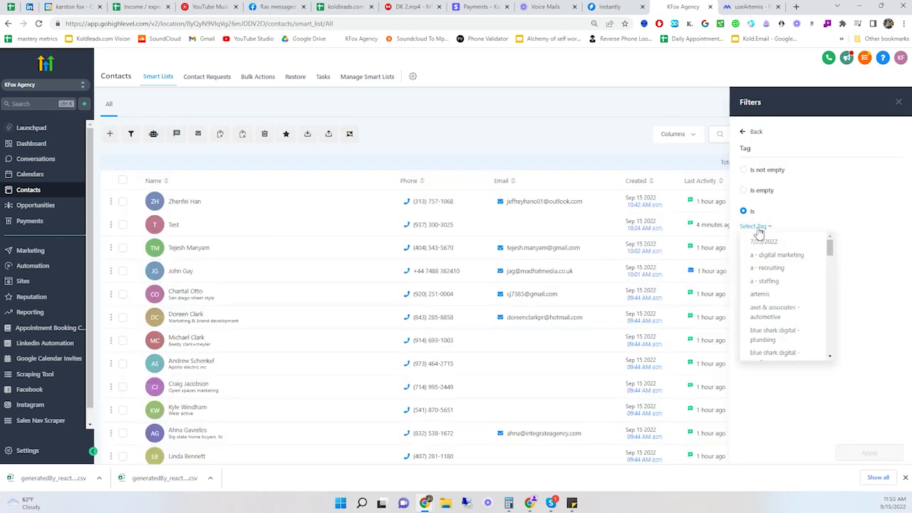
scroll(773, 328, "down", 10)
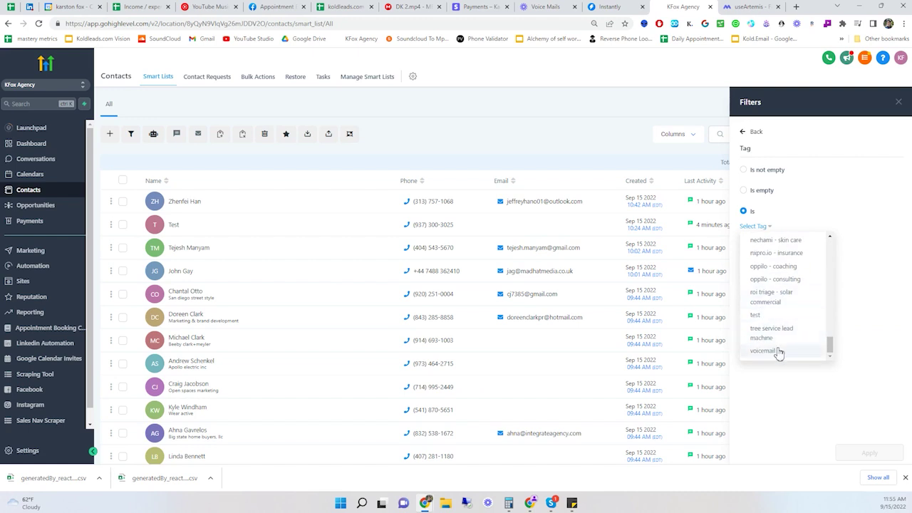
left_click(763, 350)
left_click(868, 453)
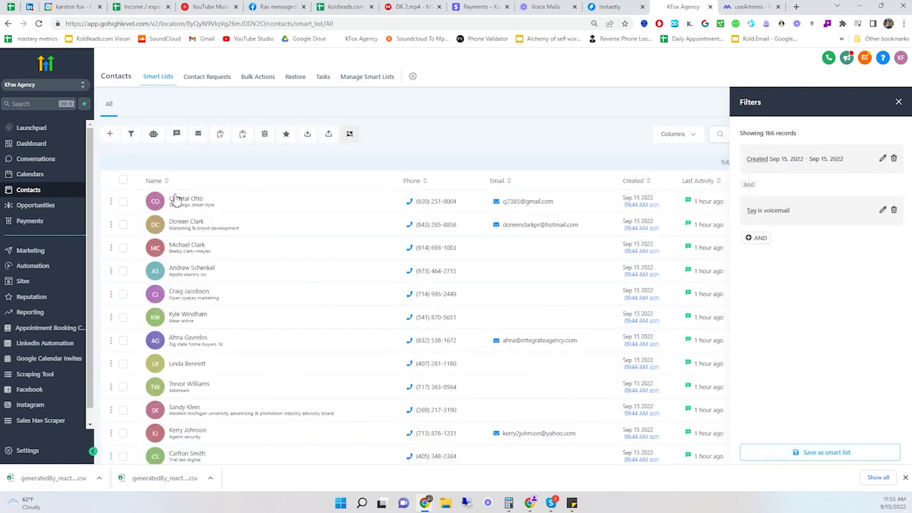
- Select all 166 records, then delete the voicemail tag filter and select all 170
left_click(123, 180)
left_click(221, 164)
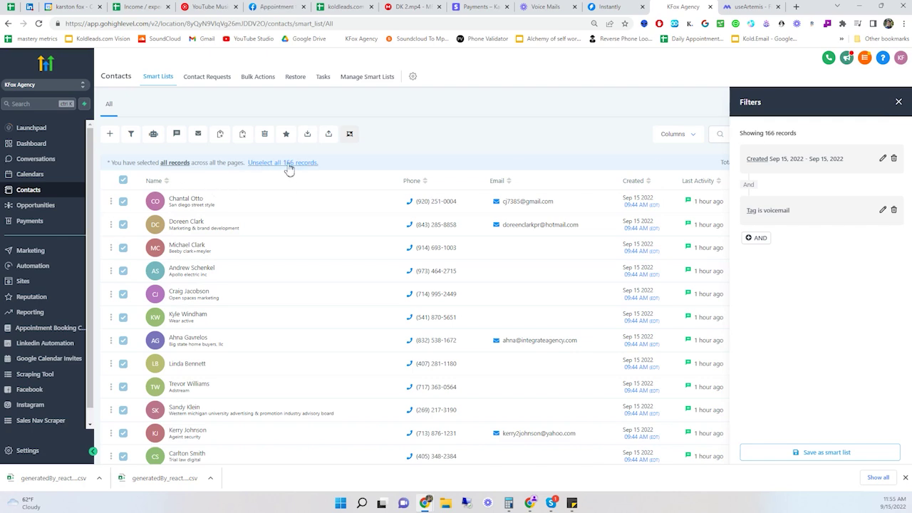
left_click(893, 209)
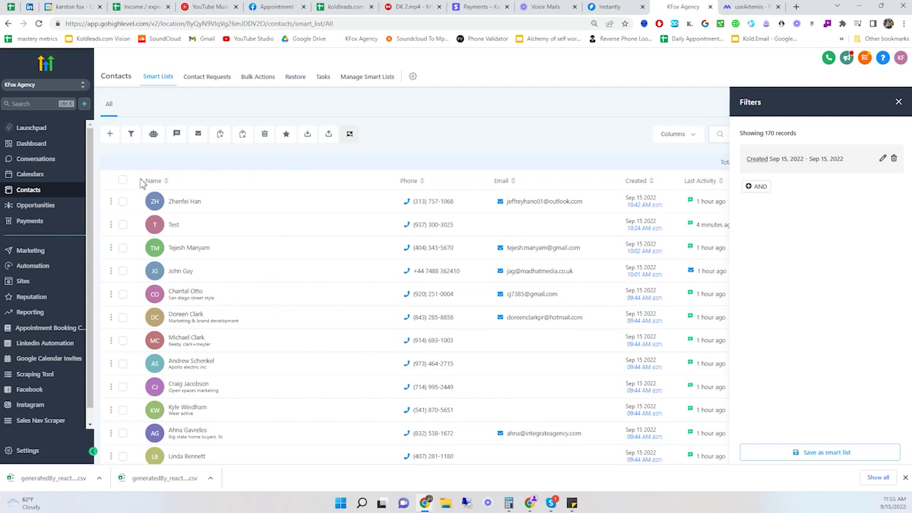
left_click(122, 181)
left_click(220, 164)
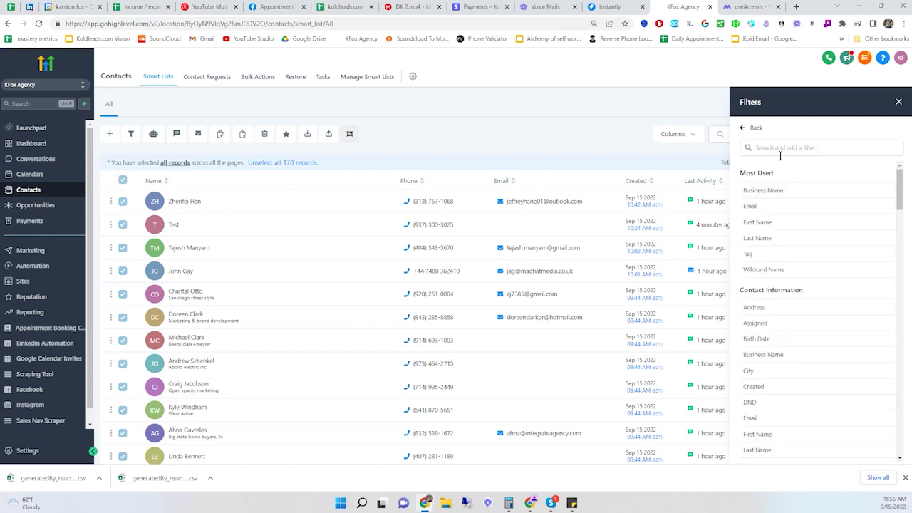
- Re-add the Tag is voicemail filter and select all 166 matching records
left_click(782, 153)
type("car")
key("BackSpace")
key("BackSpace")
key("BackSpace")
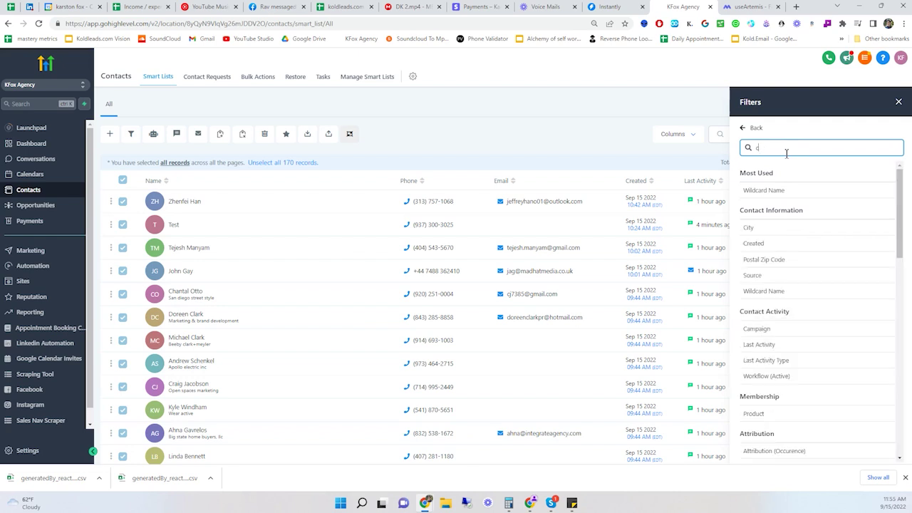
type("tag")
left_click(776, 191)
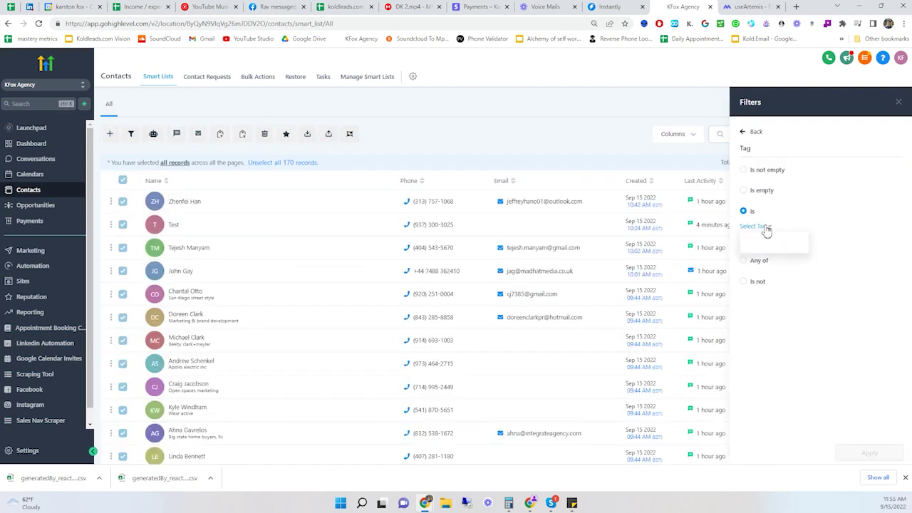
left_click(762, 226)
scroll(790, 356, "down", 5)
scroll(784, 349, "down", 3)
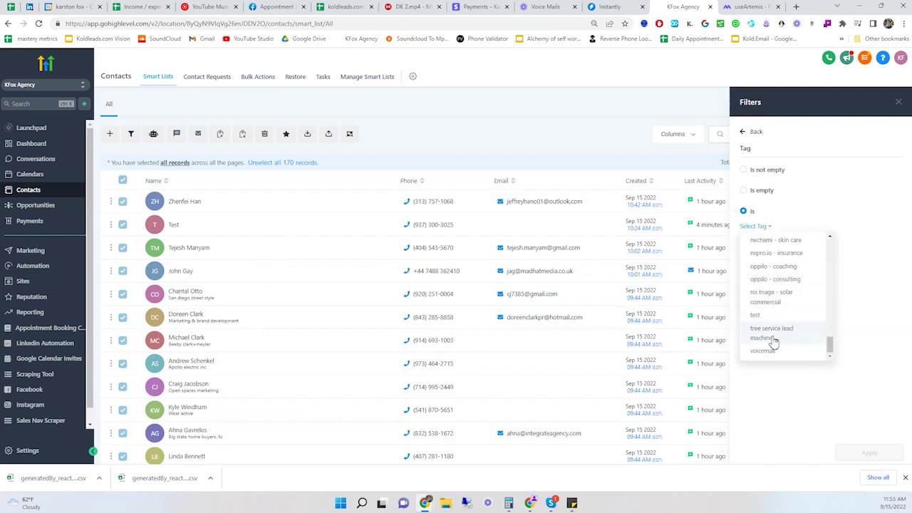
left_click(769, 346)
left_click(891, 452)
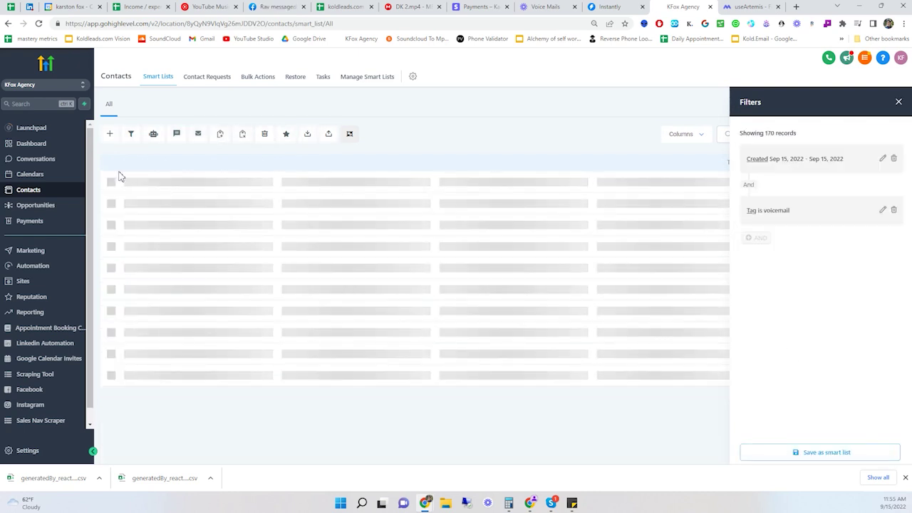
left_click(123, 181)
left_click(229, 162)
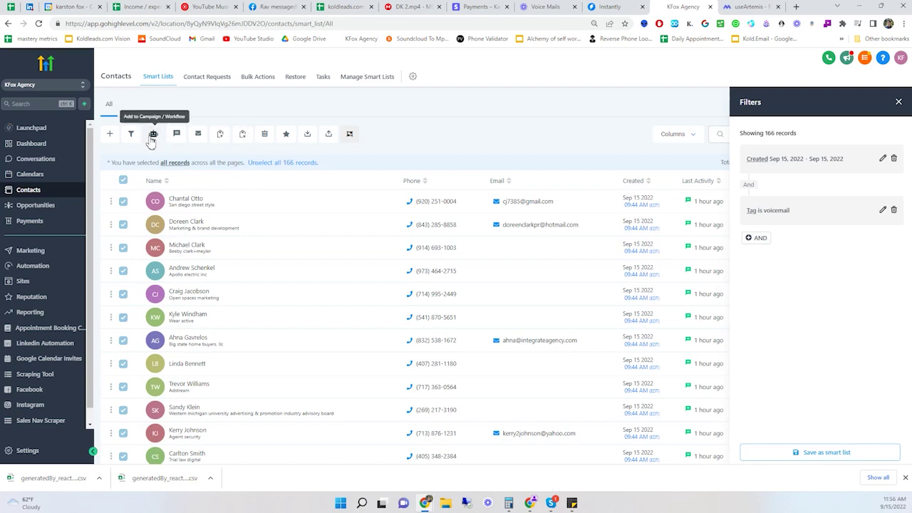
- Add the selected contacts to a workflow, choosing 'Workflow - Voicemail Drop' via search 'voic'
left_click(153, 135)
left_click(556, 242)
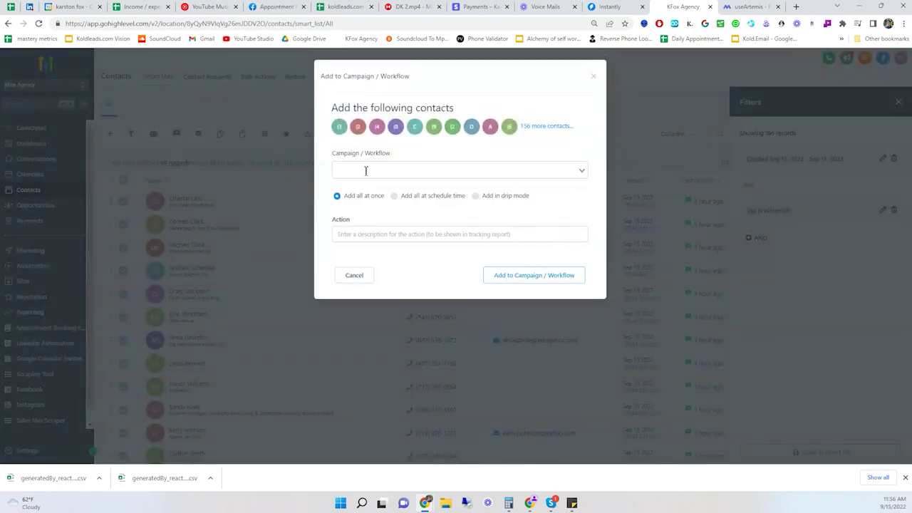
left_click(365, 171)
type("voic")
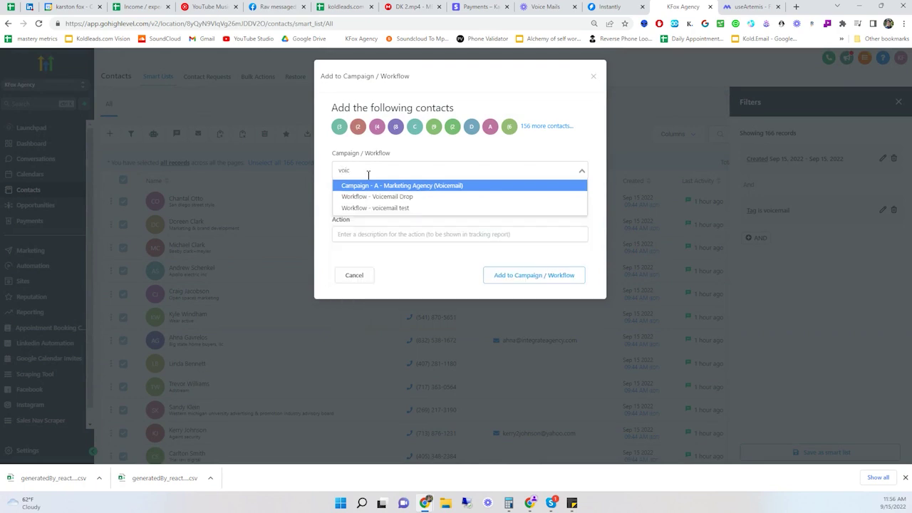
left_click(403, 197)
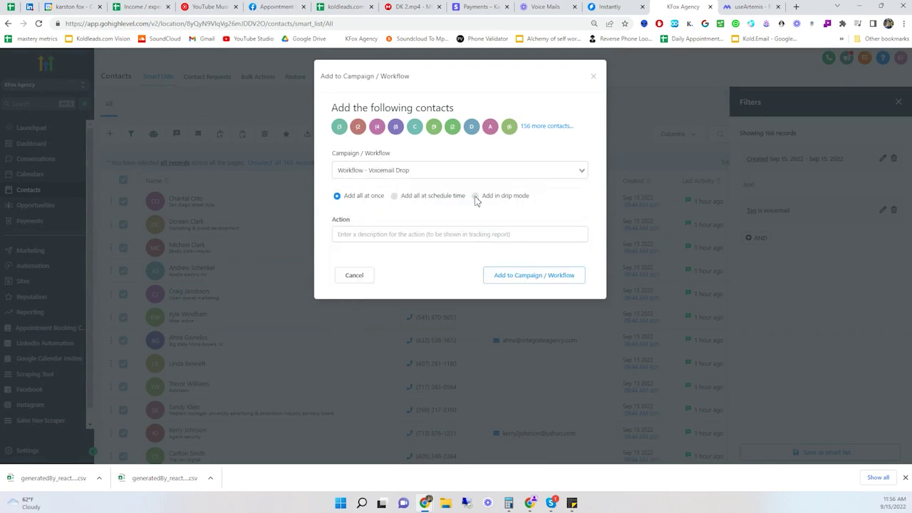
- Choose the Add in drip mode option for the workflow
left_click(475, 196)
scroll(476, 201, "down", 1)
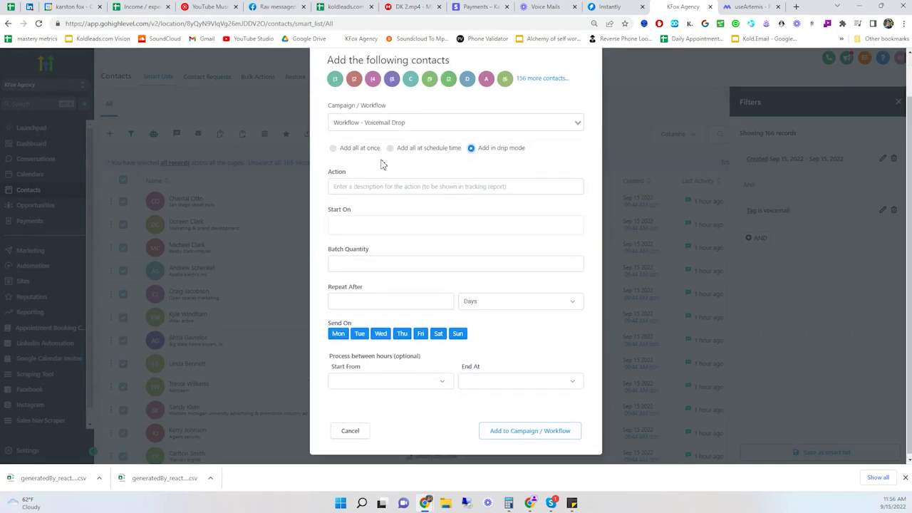
left_click(332, 149)
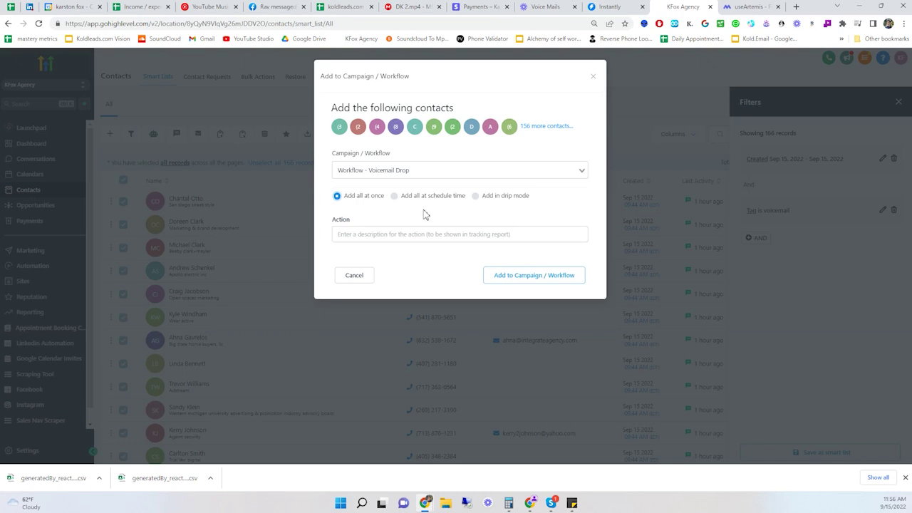
left_click(474, 197)
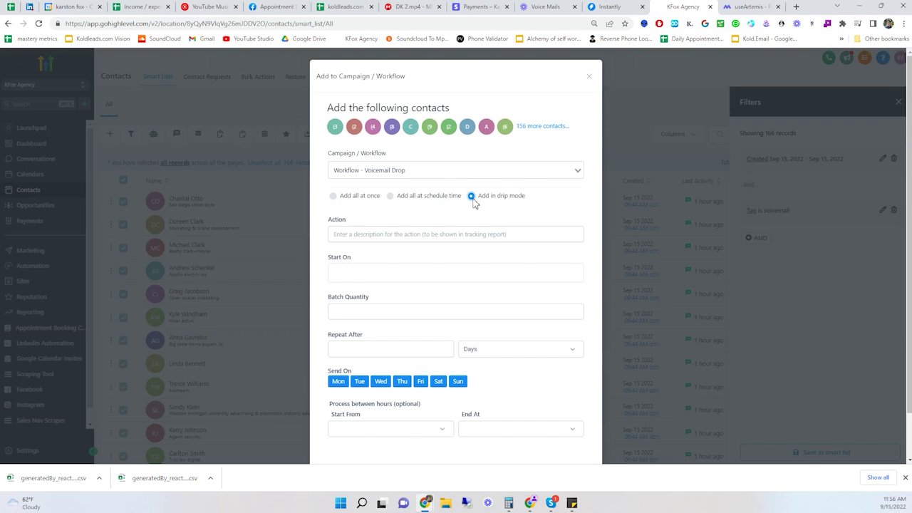
- Name the action 'Voicemail Marketing - 9/15/9/16' and set Start On to Sep 15, 12:00 PM
left_click(391, 233)
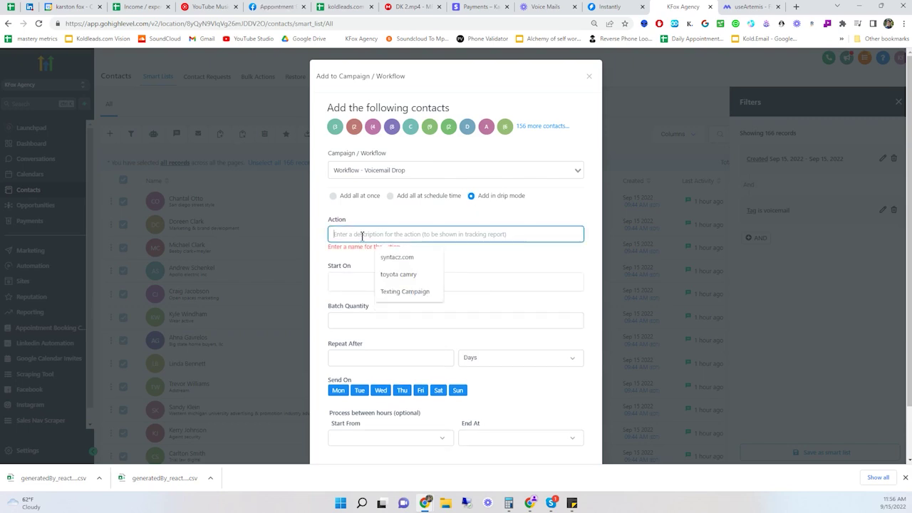
type("Voicemail")
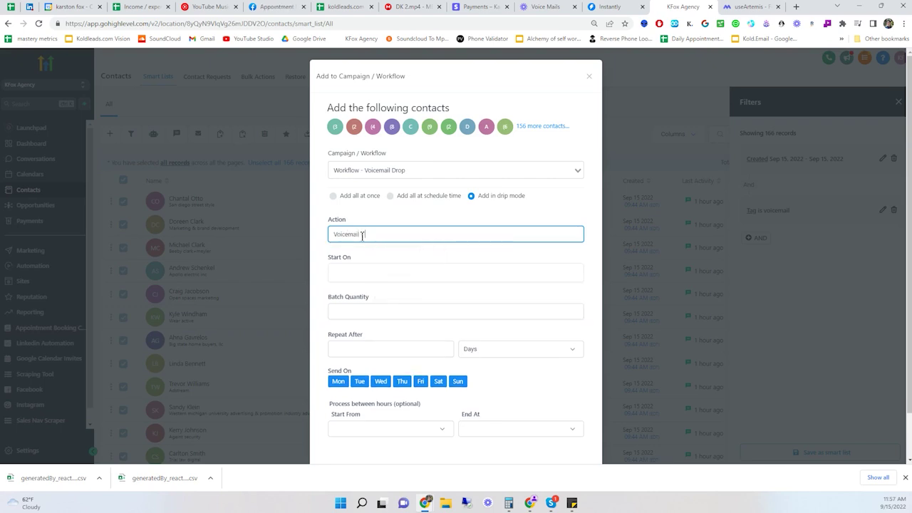
type(" Marketing - 9/15/")
type("9/16")
left_click(356, 271)
left_click(406, 199)
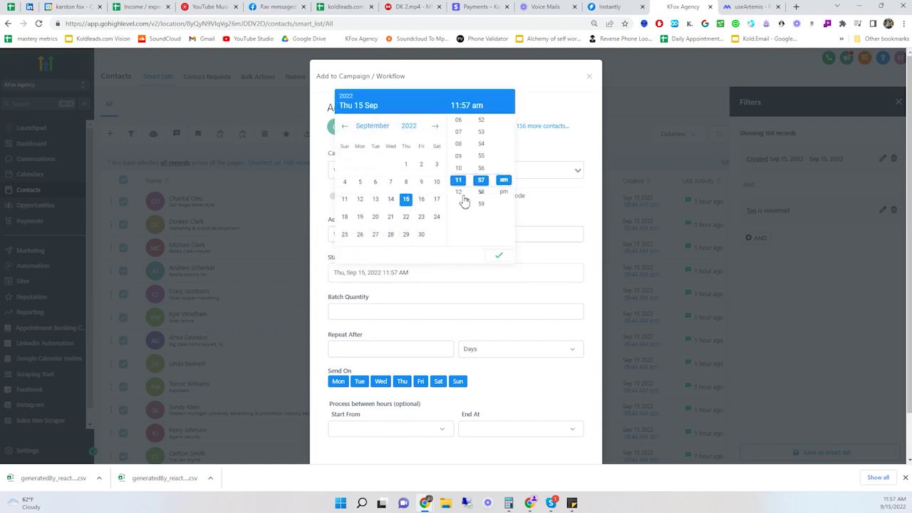
scroll(464, 203, "down", 1)
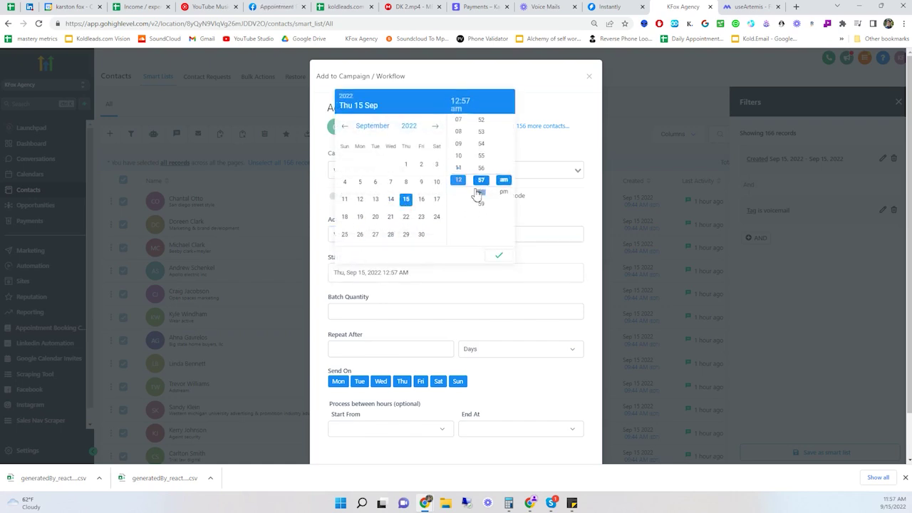
scroll(481, 187, "up", 15)
left_click(504, 192)
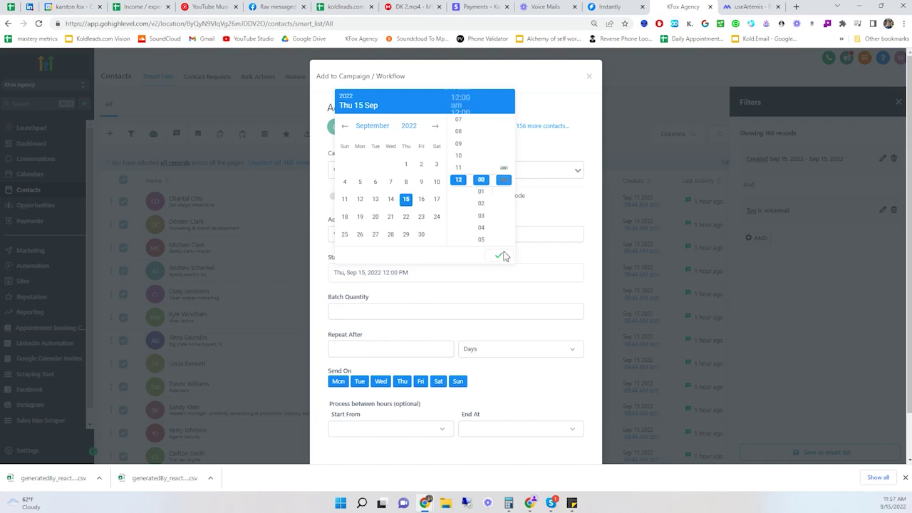
left_click(503, 257)
- Set batch quantity 5, repeat every 1 minute, and exclude Saturdays and Sundays
scroll(341, 352, "down", 1)
left_click(356, 260)
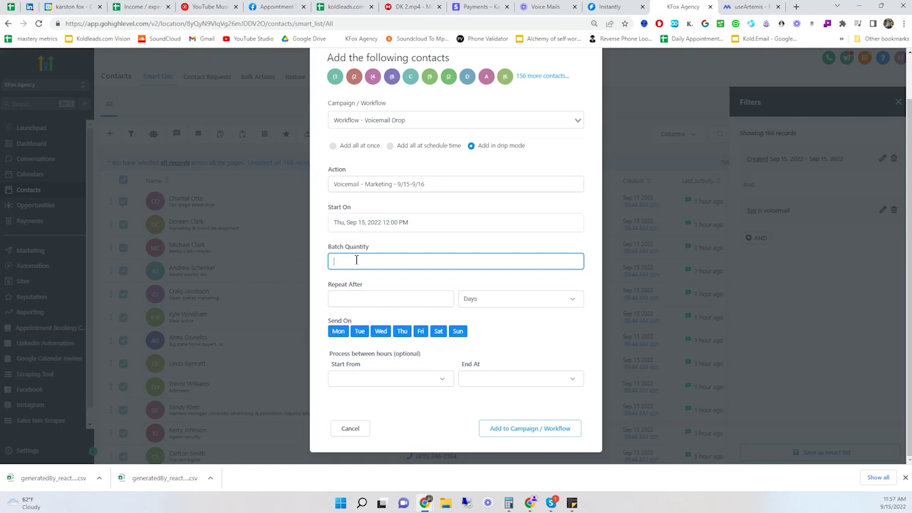
type("5")
key("Tab")
type("1")
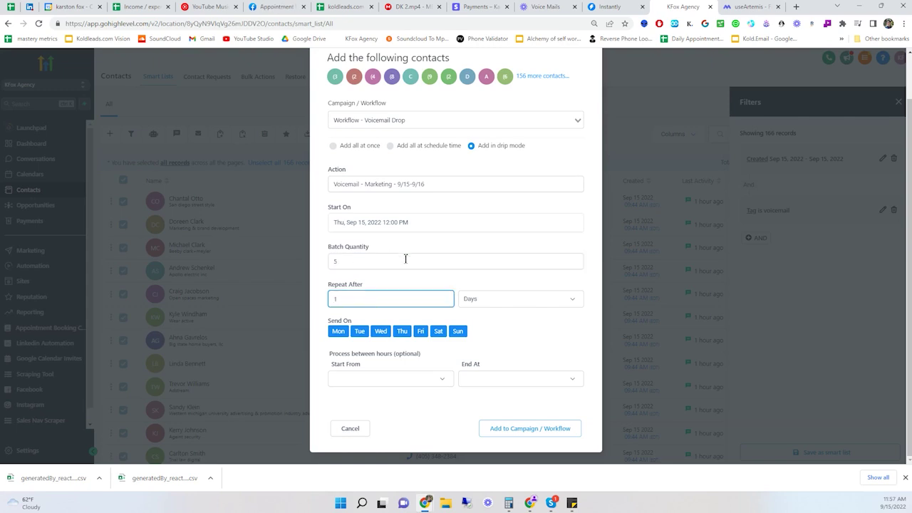
left_click(489, 301)
left_click(487, 343)
left_click(438, 332)
left_click(458, 333)
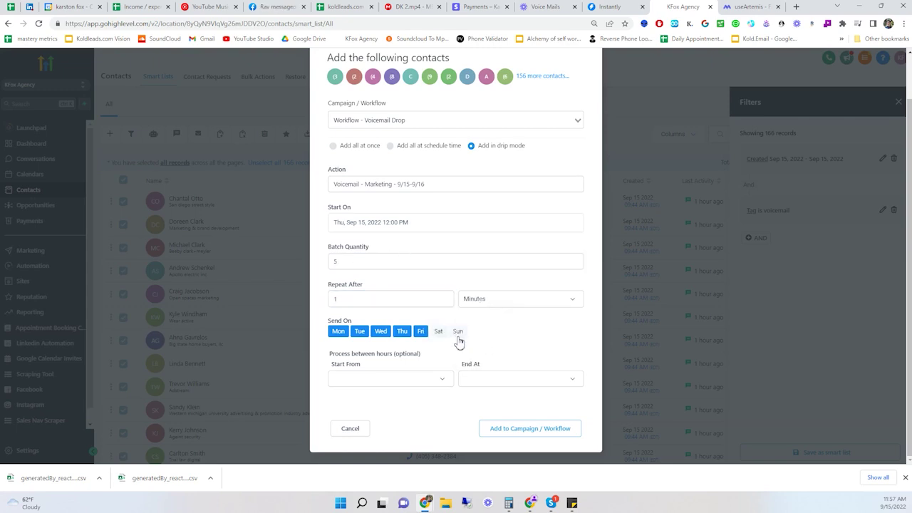
- Go back into the batch quantity field and select its value
left_click(352, 262)
key("Tab")
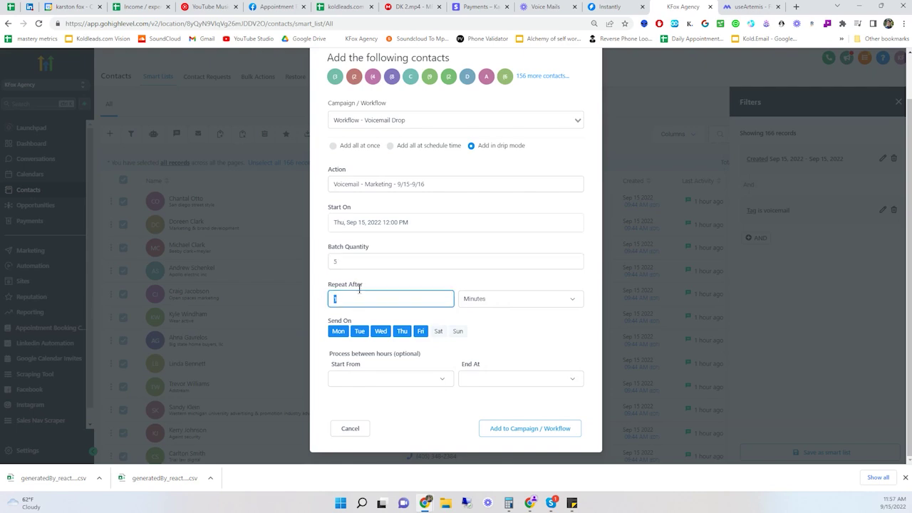
left_click(350, 262)
left_click(363, 247)
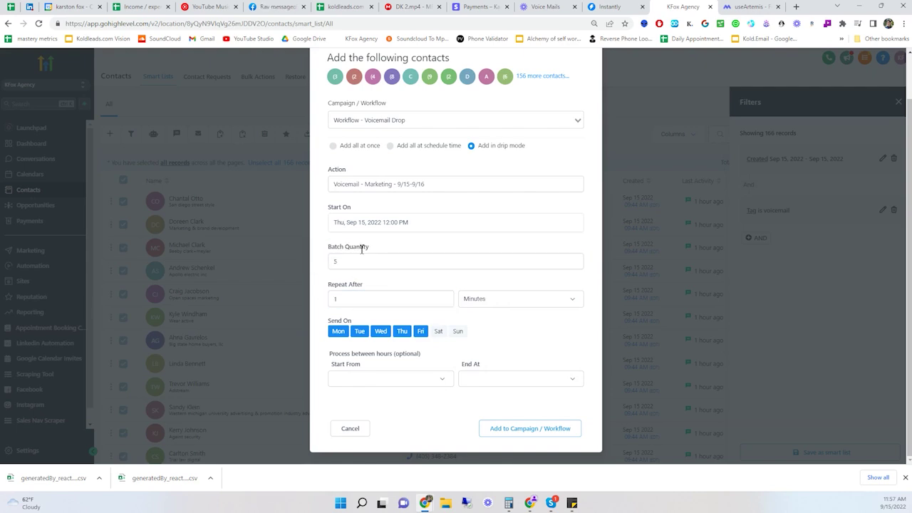
double_click(362, 247)
triple_click(345, 247)
left_click(341, 264)
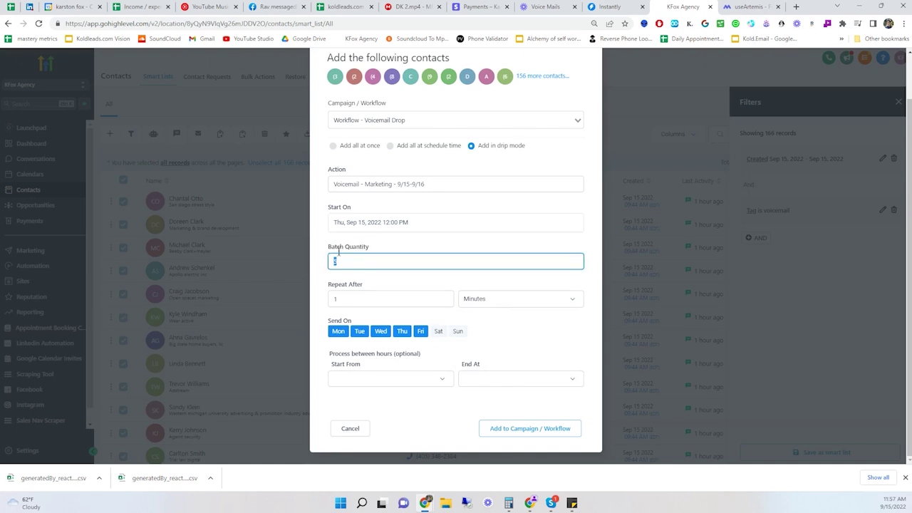
triple_click(335, 248)
left_click(349, 263)
- Limit daily processing hours to 12:00 pm through 02:00 pm
left_click(377, 381)
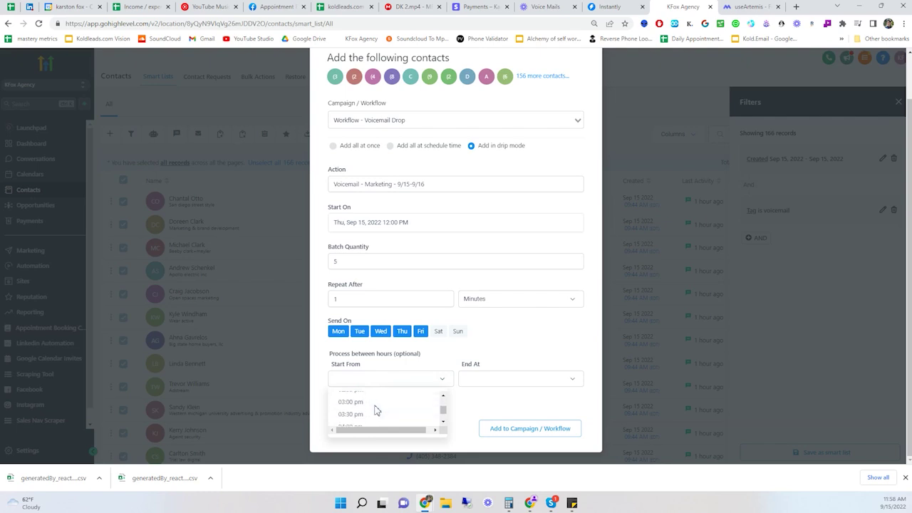
left_click(366, 409)
left_click(496, 379)
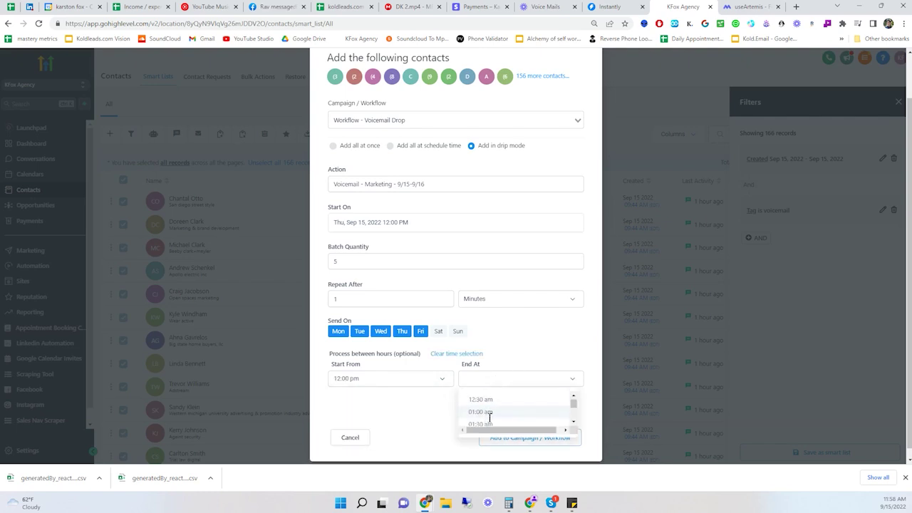
scroll(491, 411, "down", 3)
left_click(499, 413)
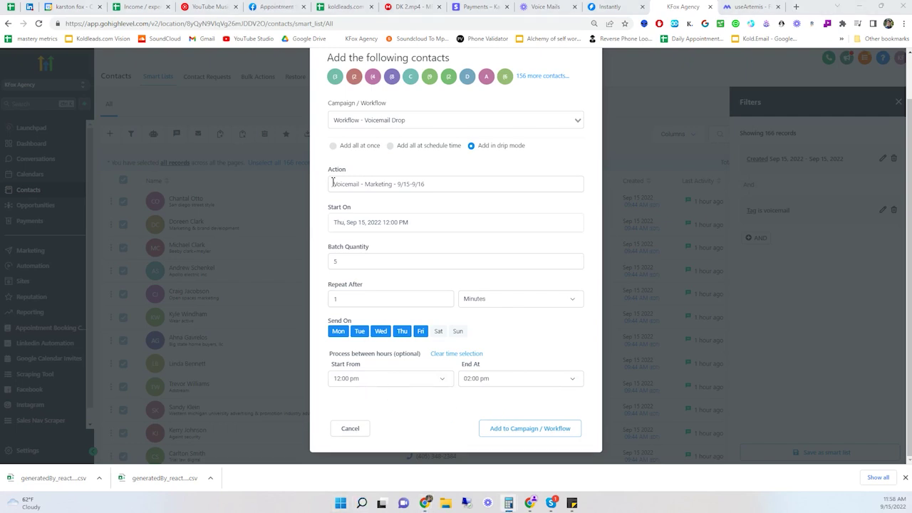
- Calculate 120*5 = 600 in Calculator, copy it, then select the batch quantity value
key("alt+Tab")
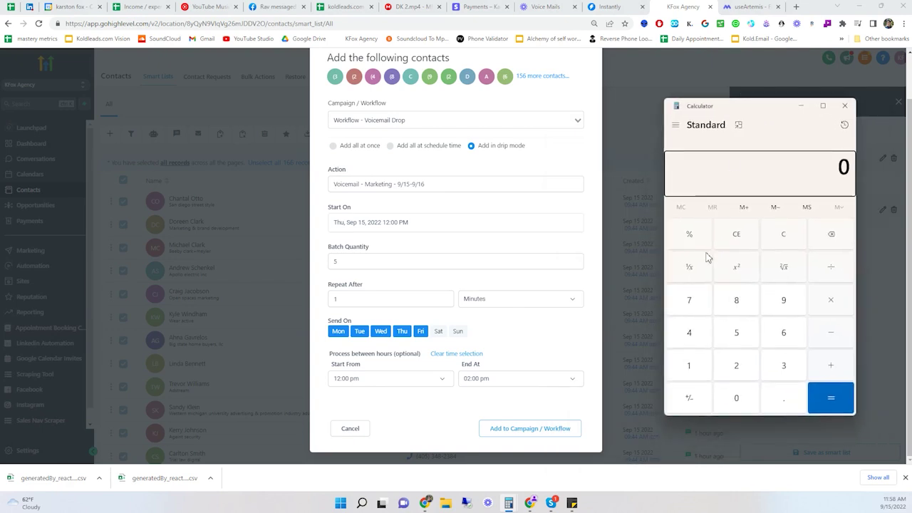
type("120*5")
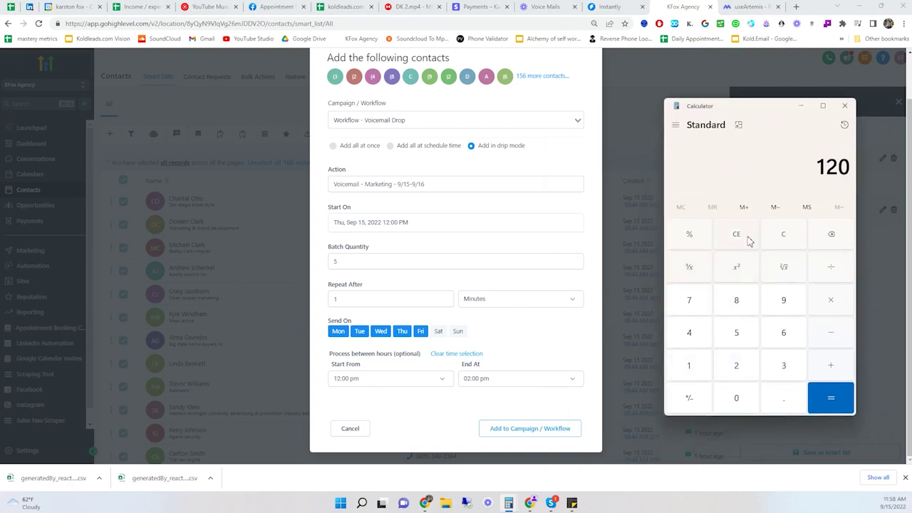
key("Return")
key("ctrl+c")
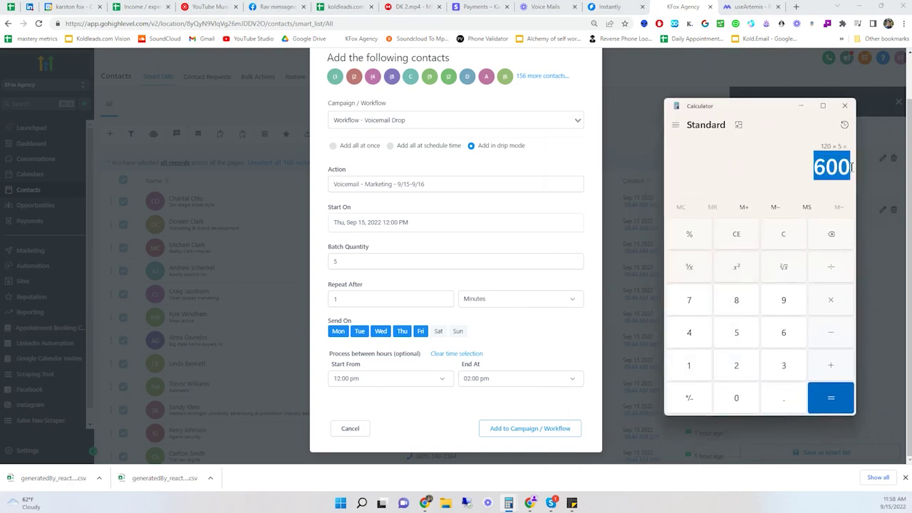
key("ctrl+c")
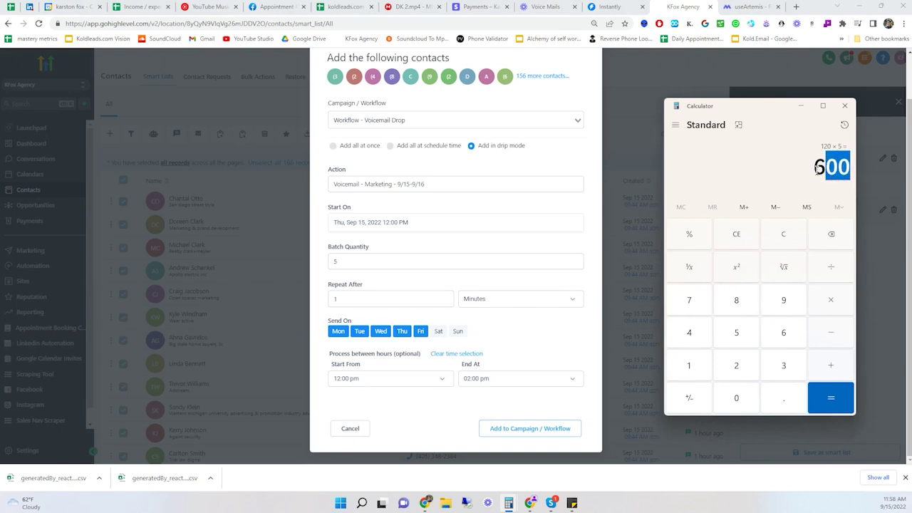
double_click(350, 264)
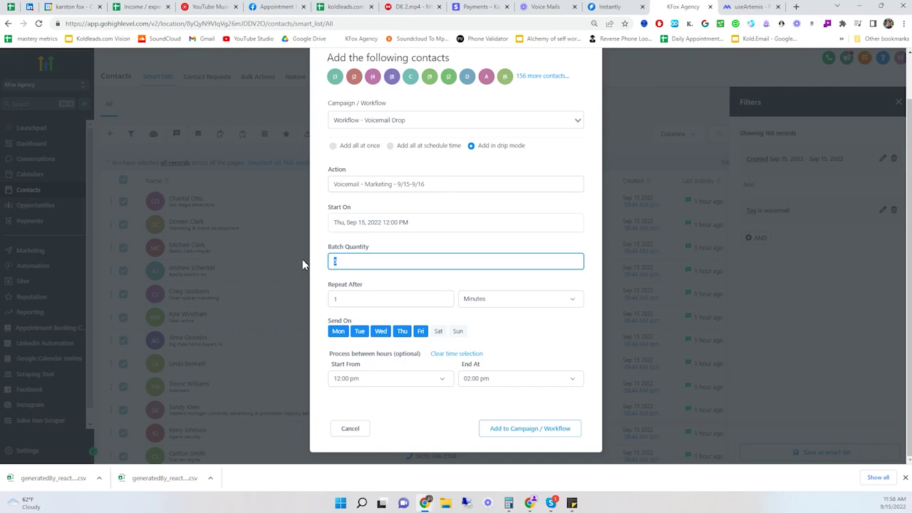
- Change the drip batch quantity to 2
type("2")
scroll(430, 230, "up", 2)
left_click(572, 125)
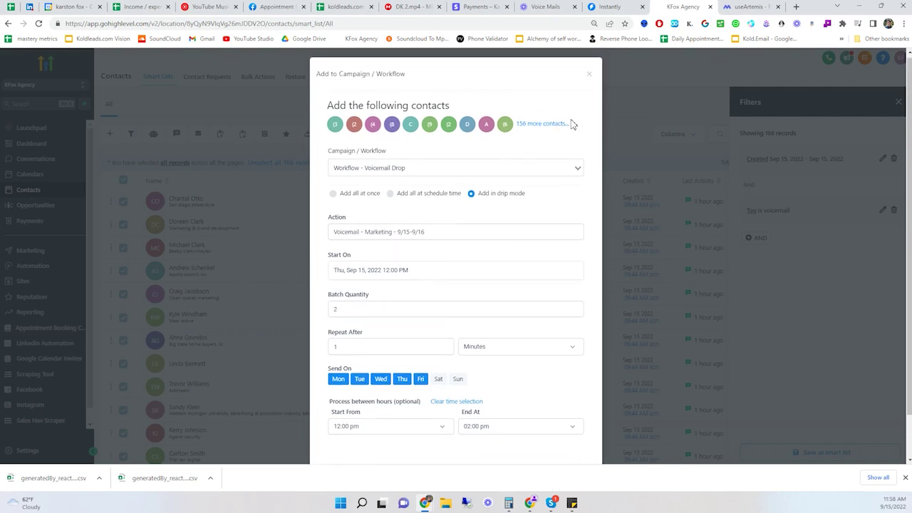
triple_click(572, 125)
left_click(572, 124)
triple_click(577, 130)
- Close the Add to Campaign / Workflow dialog, returning to the 166 filtered contacts
scroll(523, 204, "down", 1)
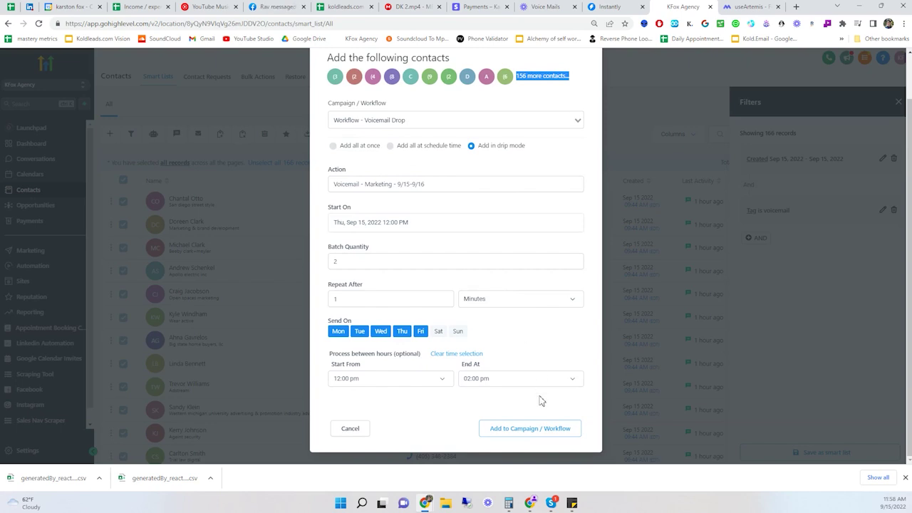
scroll(542, 403, "up", 1)
scroll(547, 427, "down", 1)
scroll(531, 413, "up", 1)
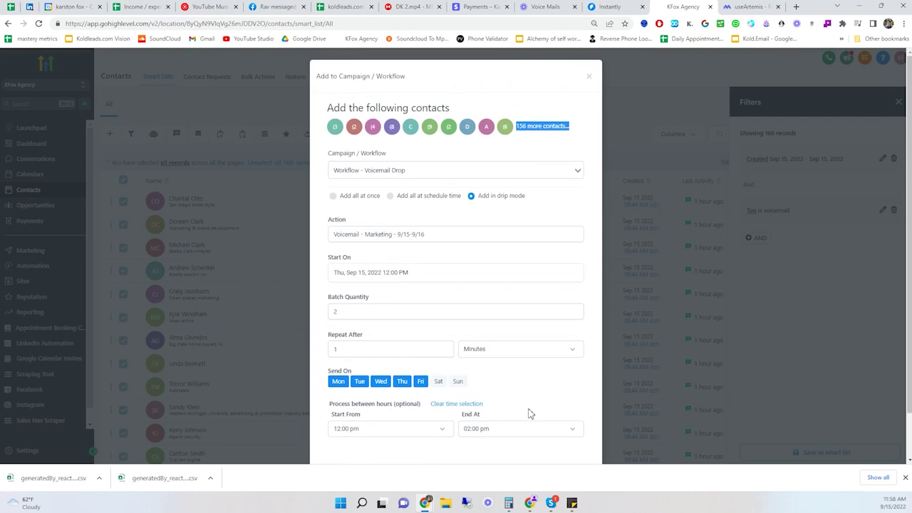
left_click(588, 76)
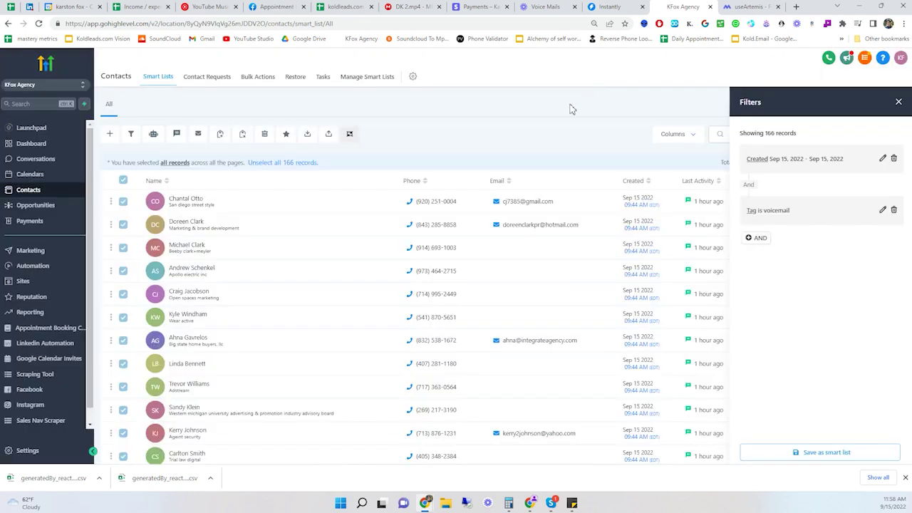
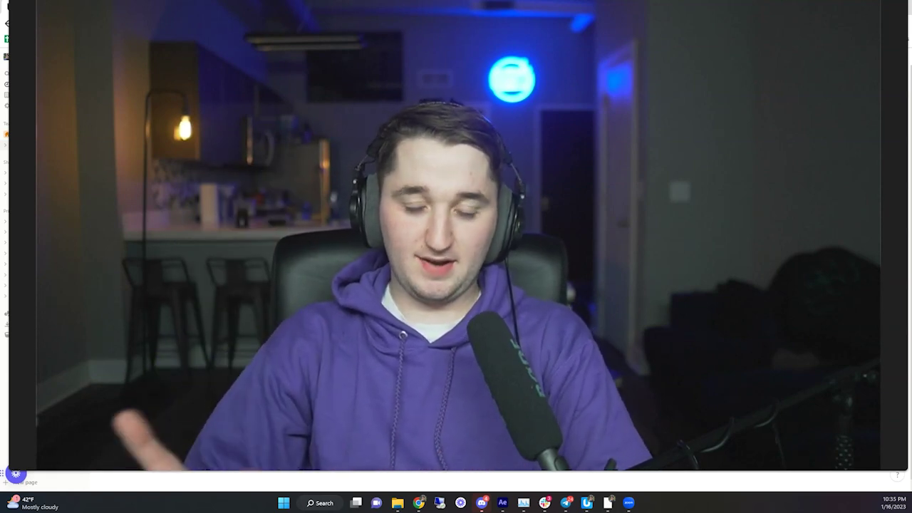
- On Growman's hashtag tab, enter fitnesscoach and launch the 100-profile extraction
left_click(452, 472)
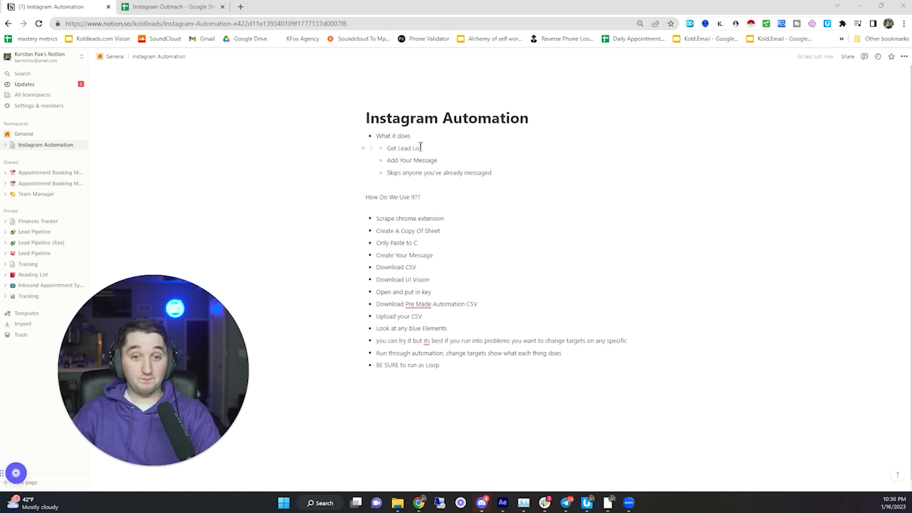
left_click(767, 23)
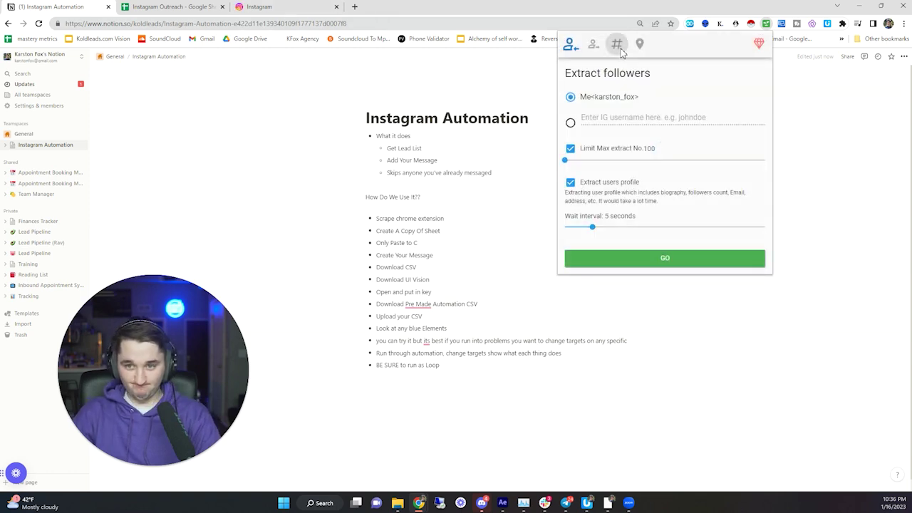
left_click(618, 45)
left_click(597, 95)
type("fi")
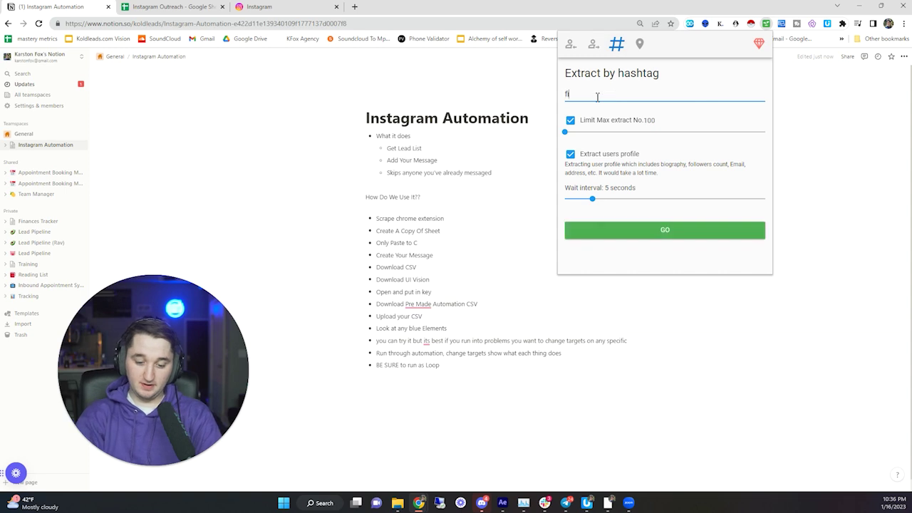
type("tnesscoach")
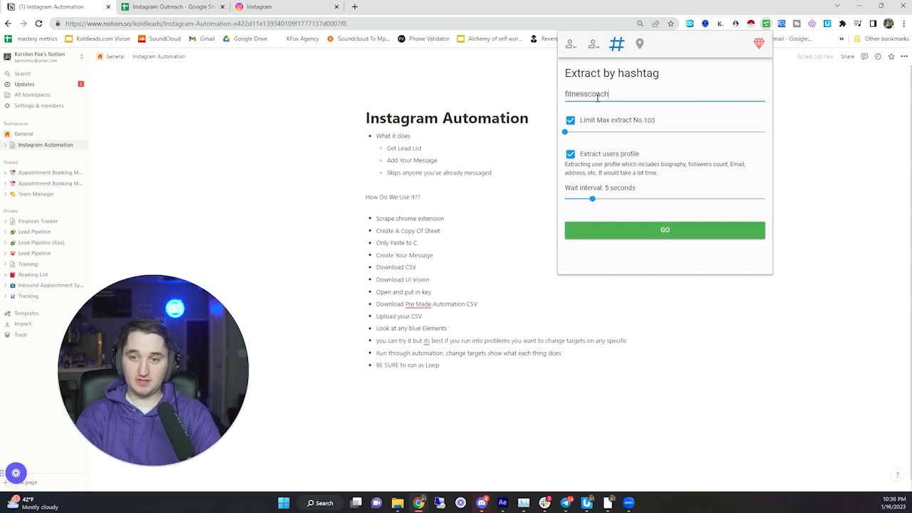
left_click(657, 230)
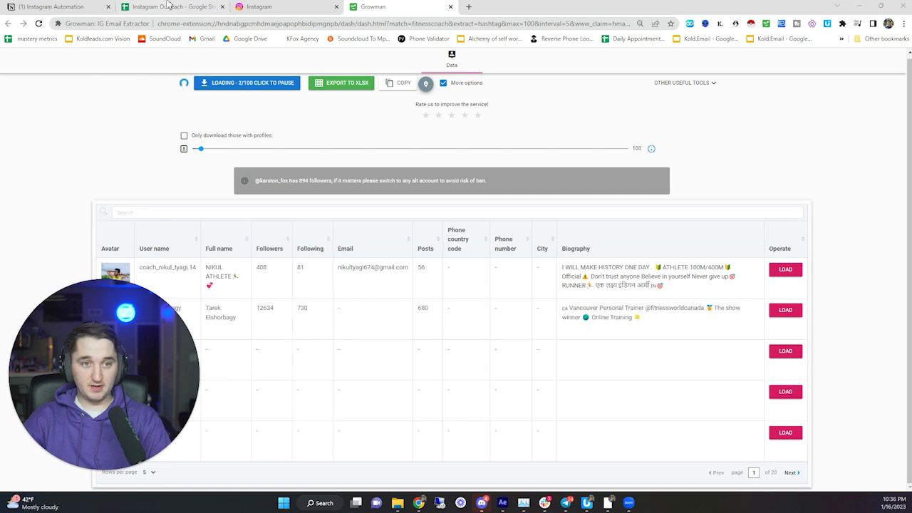
- Switch to the Instagram Outreach sheet and review the lead columns C through P
key("ctrl+2")
left_click_drag(139, 126, 812, 353)
left_click(819, 403)
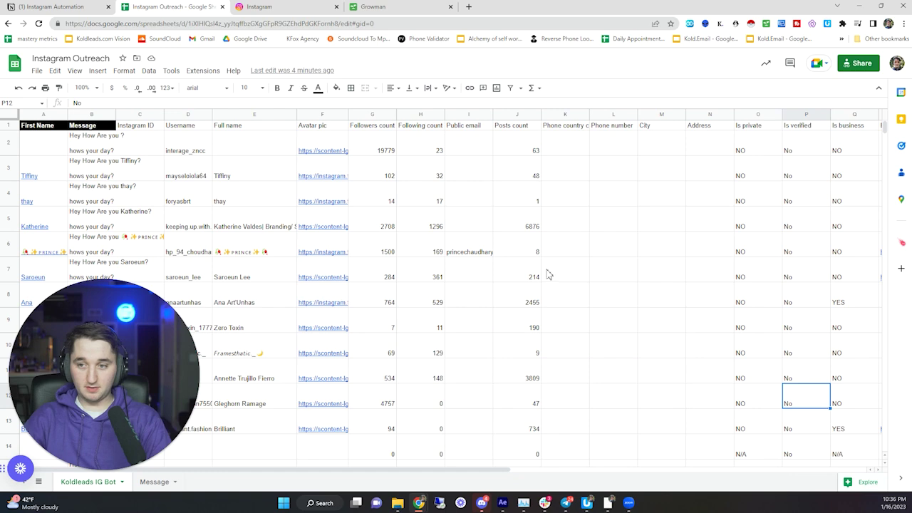
scroll(385, 287, "right", 5)
scroll(388, 290, "left", 5)
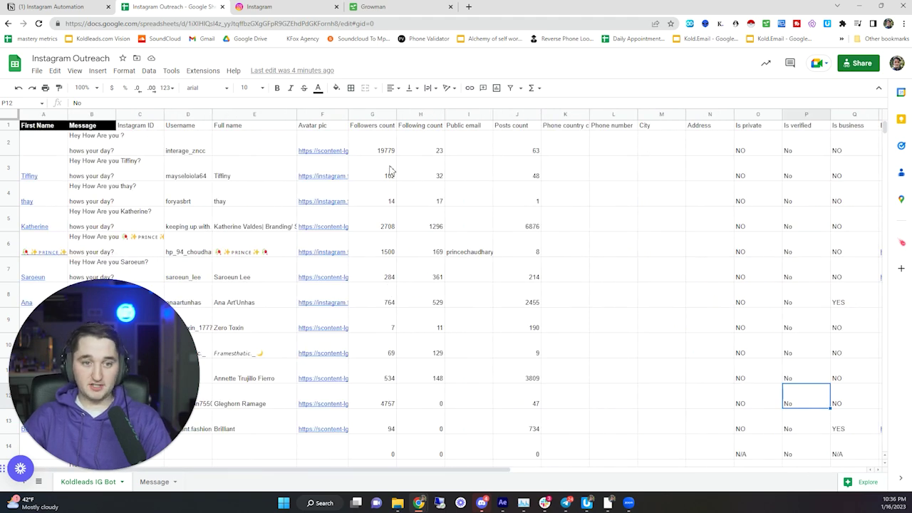
- Open the UI.Vision RPA editor and enlarge it to show the macro's command list
left_click(586, 502)
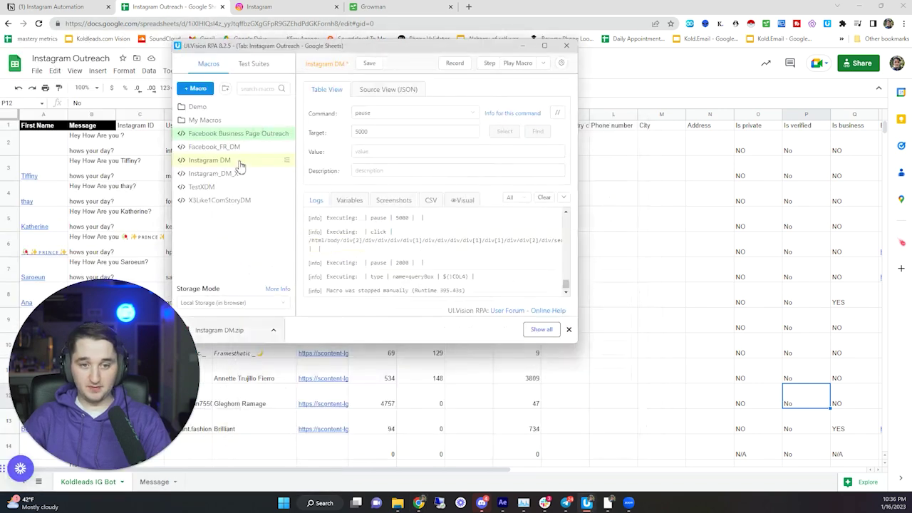
left_click_drag(582, 252, 736, 246)
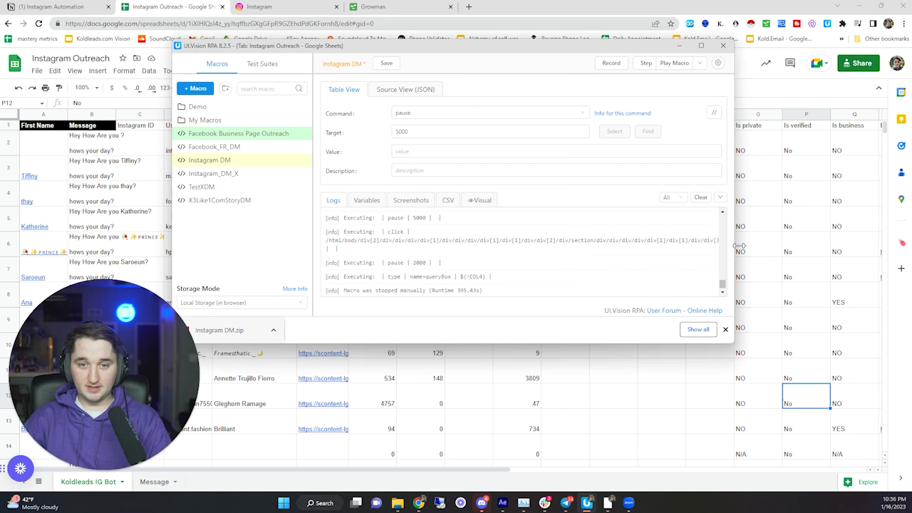
left_click(403, 89)
left_click(346, 89)
left_click(404, 173)
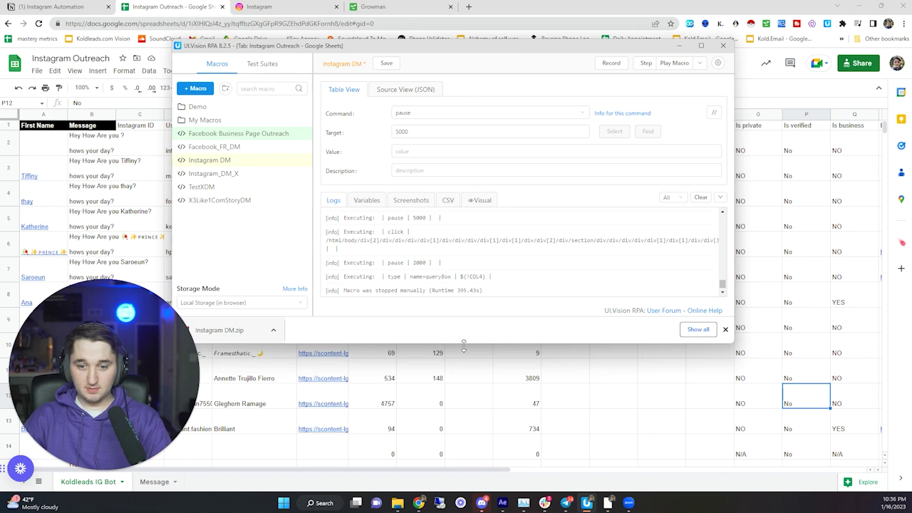
left_click_drag(464, 345, 464, 468)
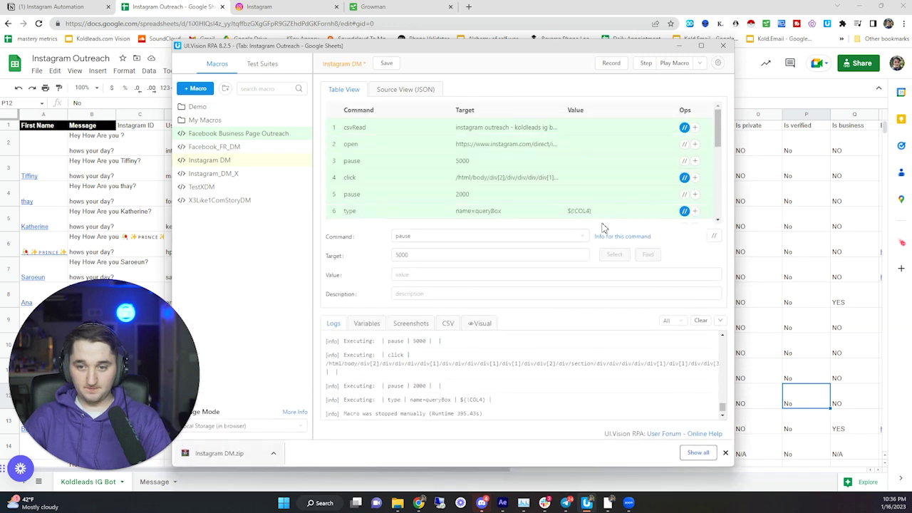
- Review the Instagram DM commands, then start Play loop from 2 to 5
scroll(442, 171, "down", 2)
scroll(442, 171, "up", 2)
scroll(449, 178, "down", 5)
scroll(463, 128, "up", 3)
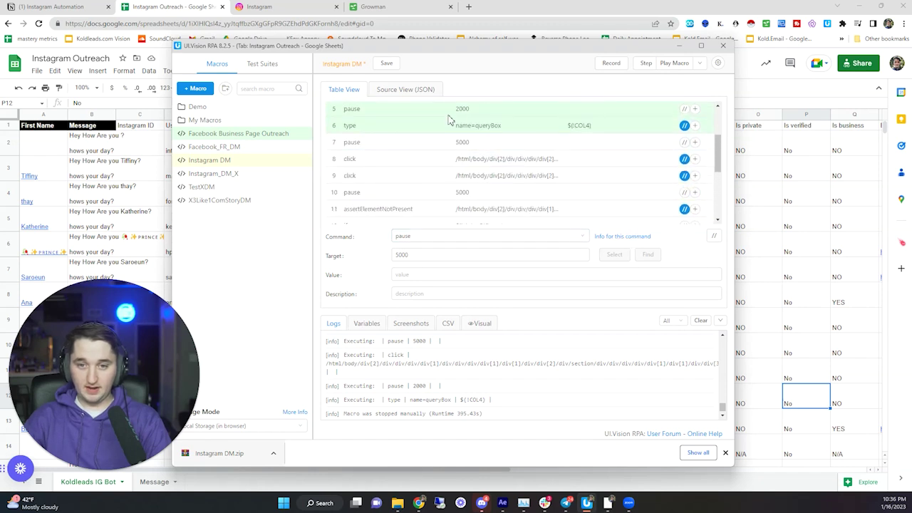
scroll(449, 120, "up", 3)
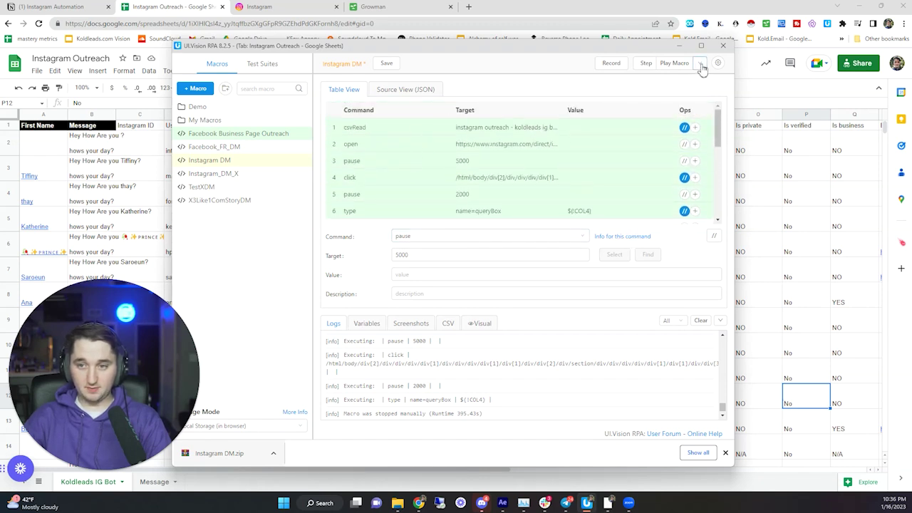
mouse_move(699, 66)
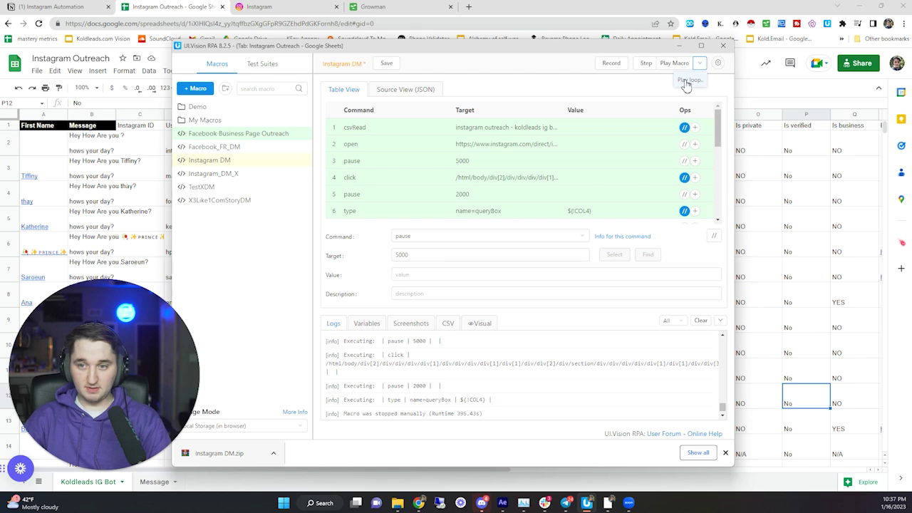
left_click(687, 81)
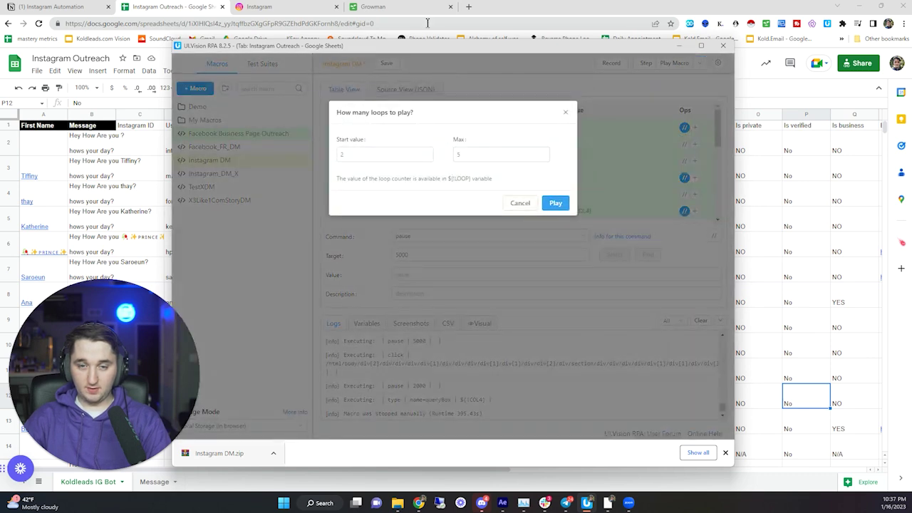
left_click(556, 204)
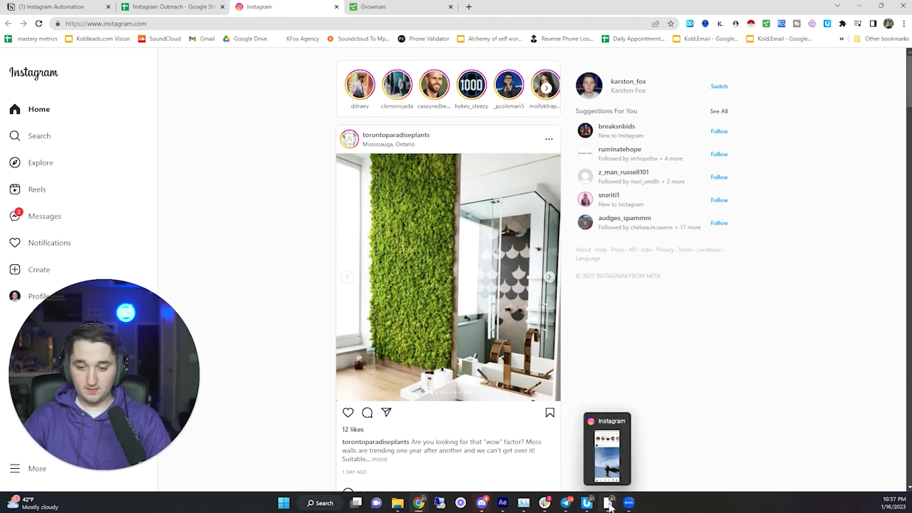
- Start the looped macro run and confirm leaving the page
left_click(586, 503)
left_click(556, 204)
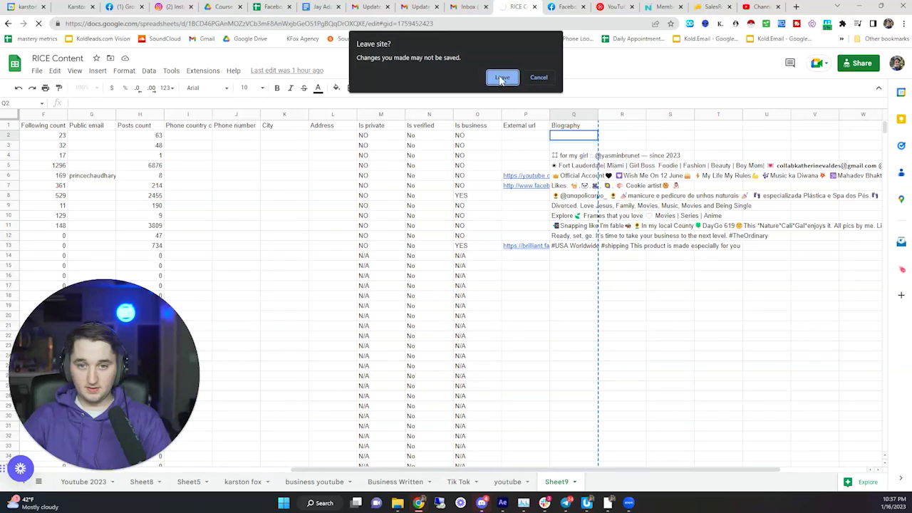
left_click(502, 78)
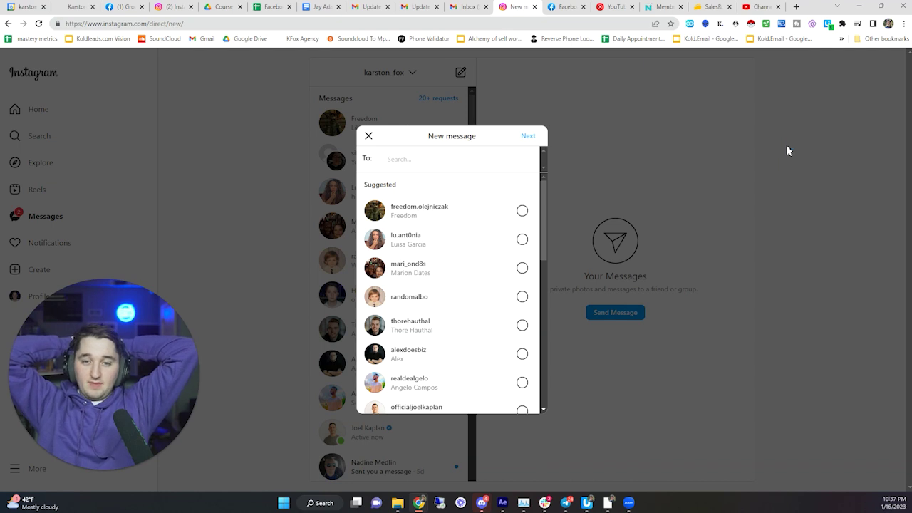
- Paste and send 'Hey How Are you ? hows your day?' to the first lead
type("interage_zncc")
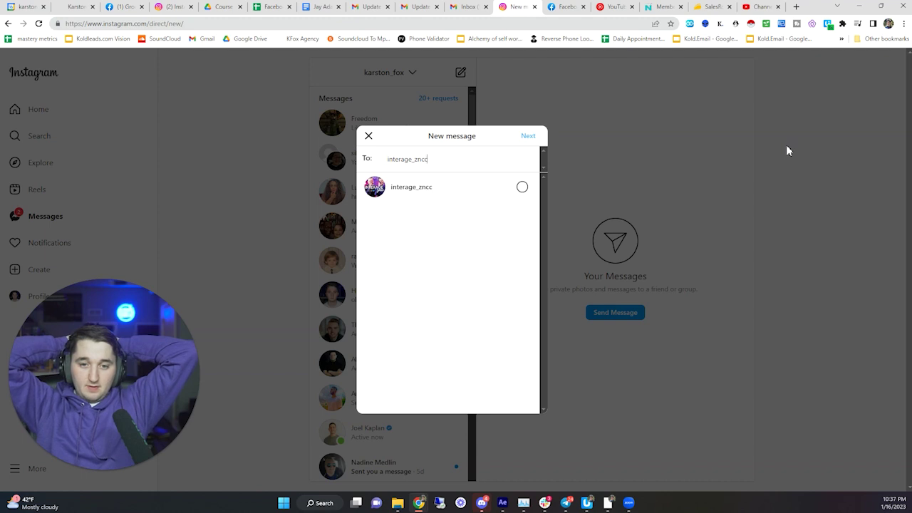
key("Return")
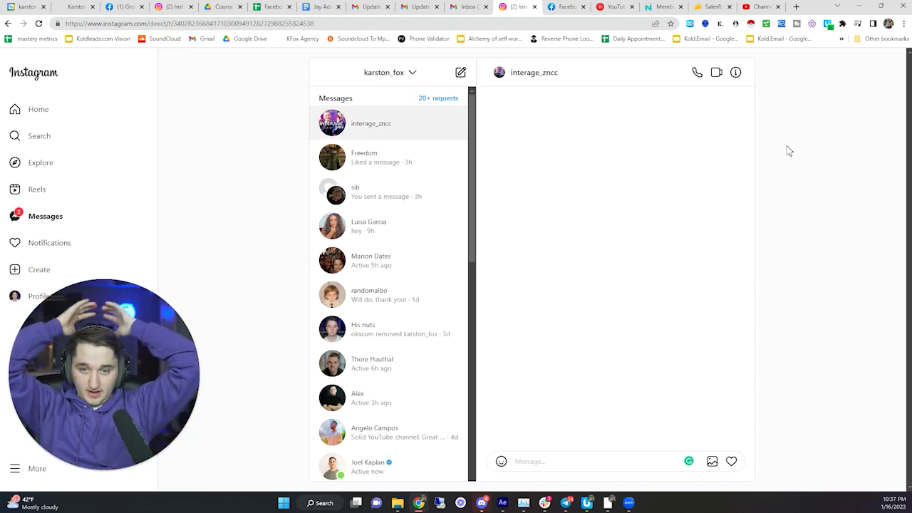
type("Hey How Are you ? hows your day?")
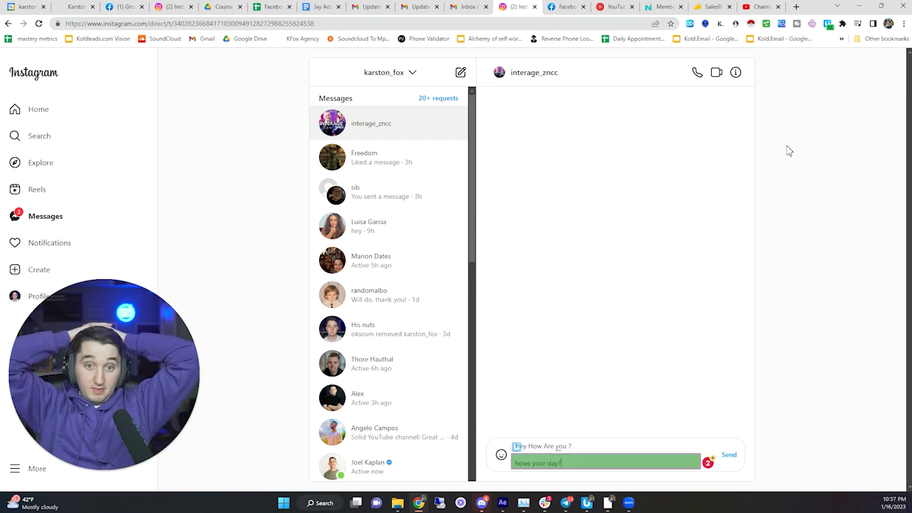
key("Return")
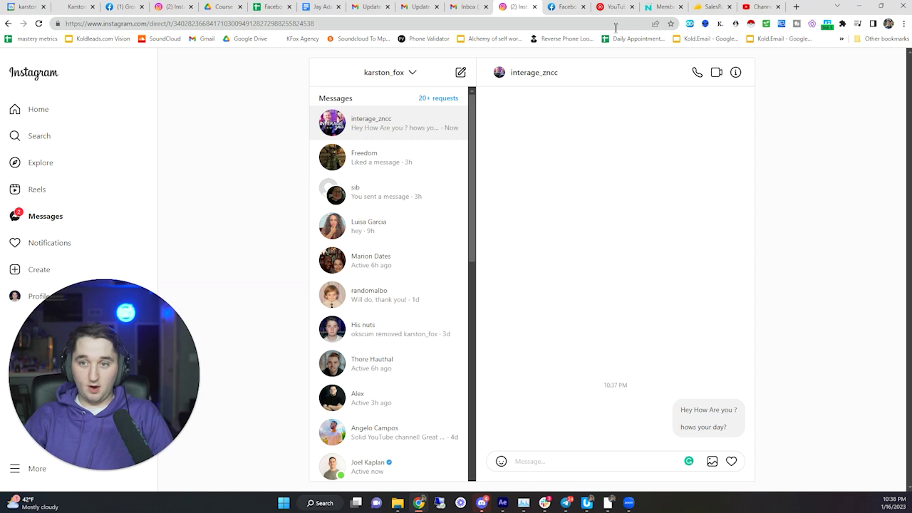
left_click(629, 503)
- Stop the macro and restart it as a looped run
left_click(687, 63)
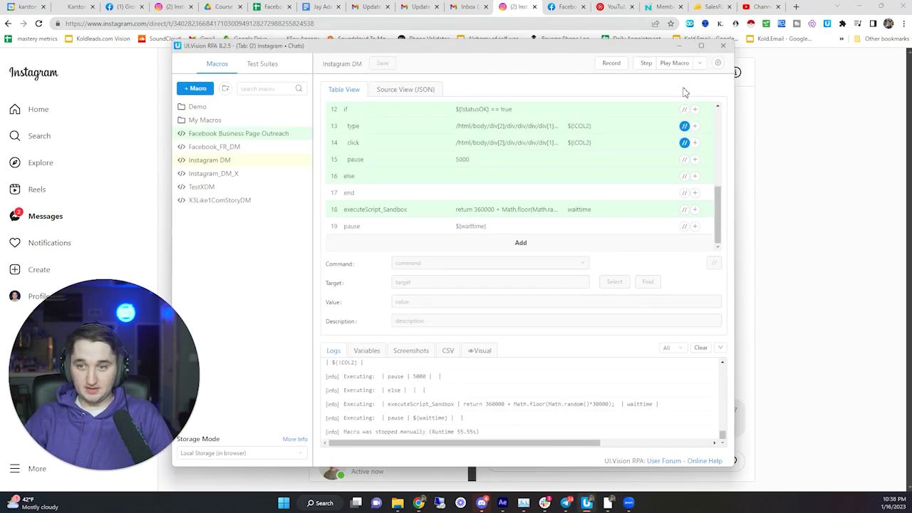
left_click(702, 64)
left_click(688, 88)
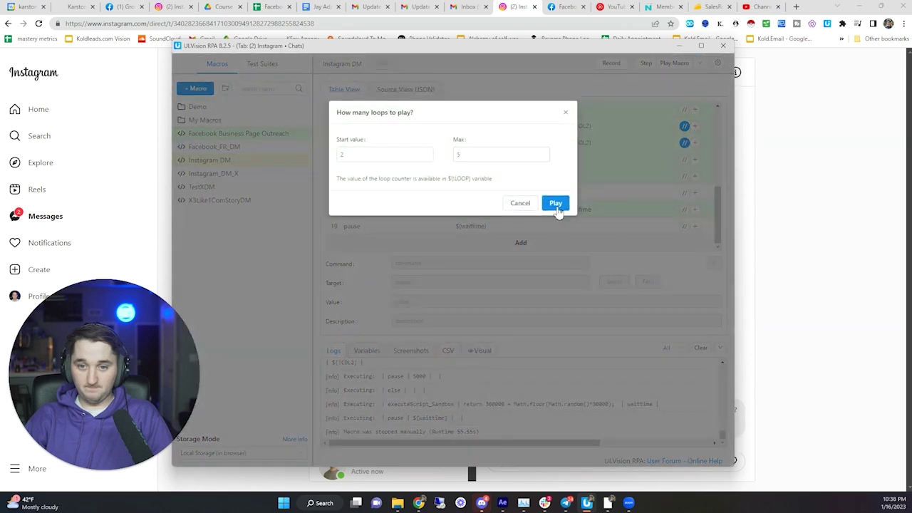
left_click(555, 203)
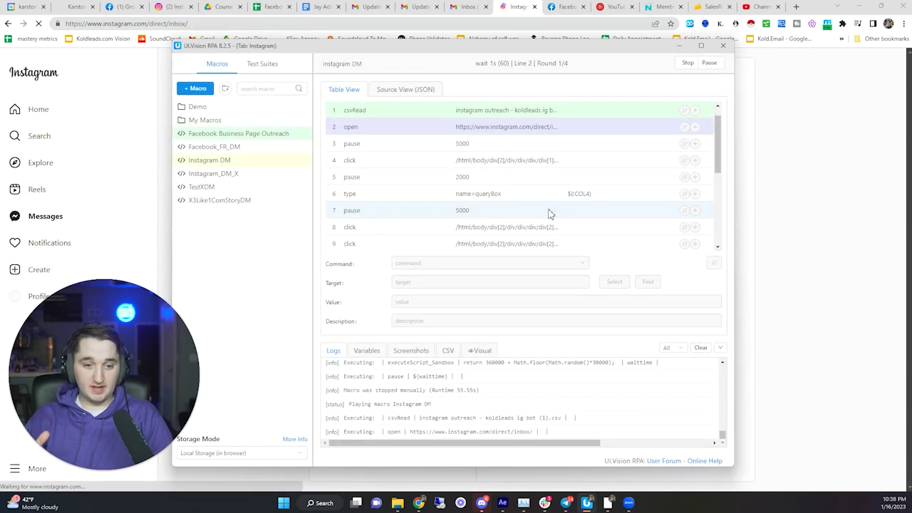
- Let the loop message a second lead, then stop the Instagram DM macro
scroll(530, 206, "down", 5)
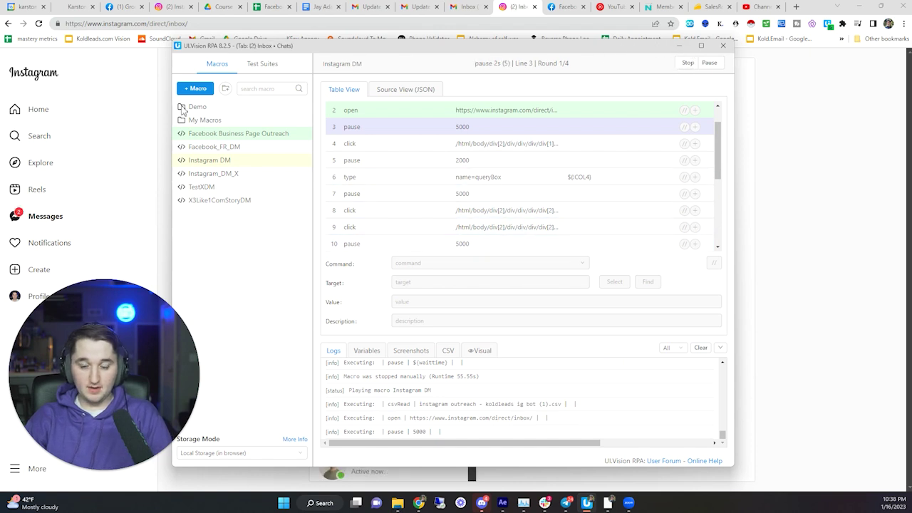
scroll(504, 179, "down", 5)
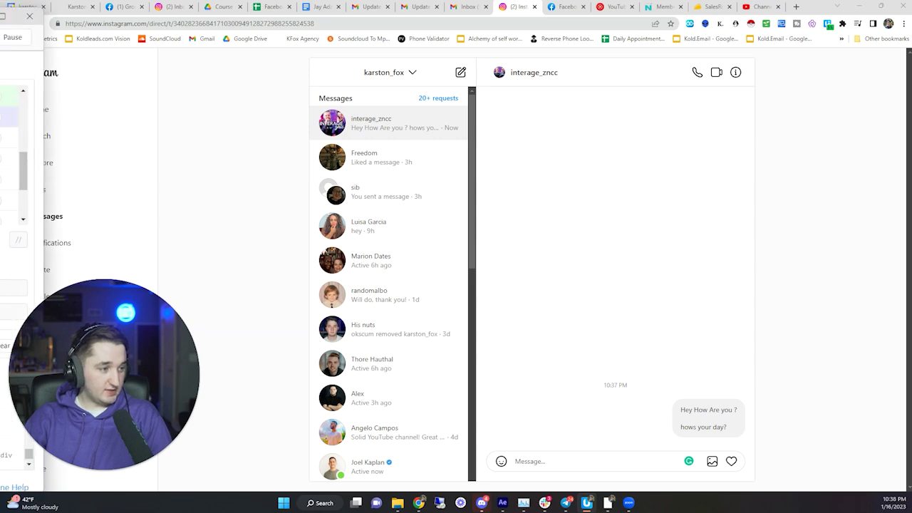
left_click_drag(407, 107, 377, 67)
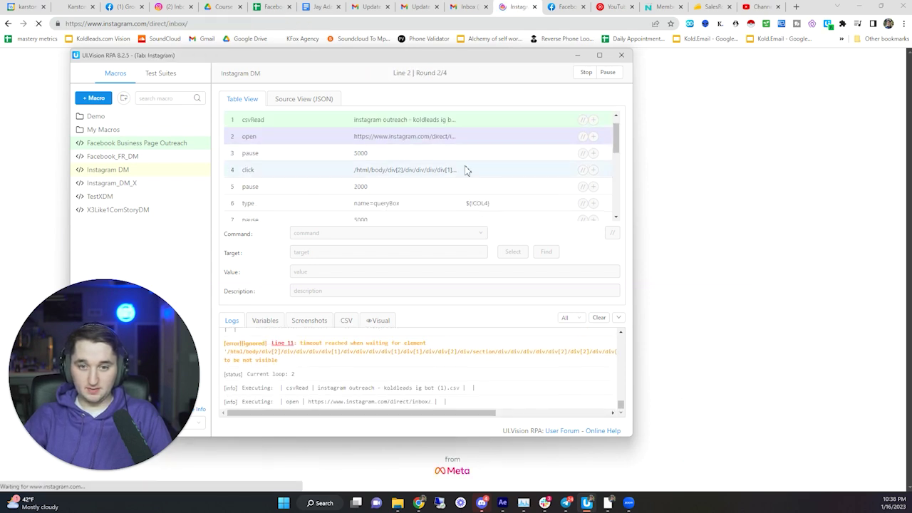
left_click_drag(460, 57, 356, 499)
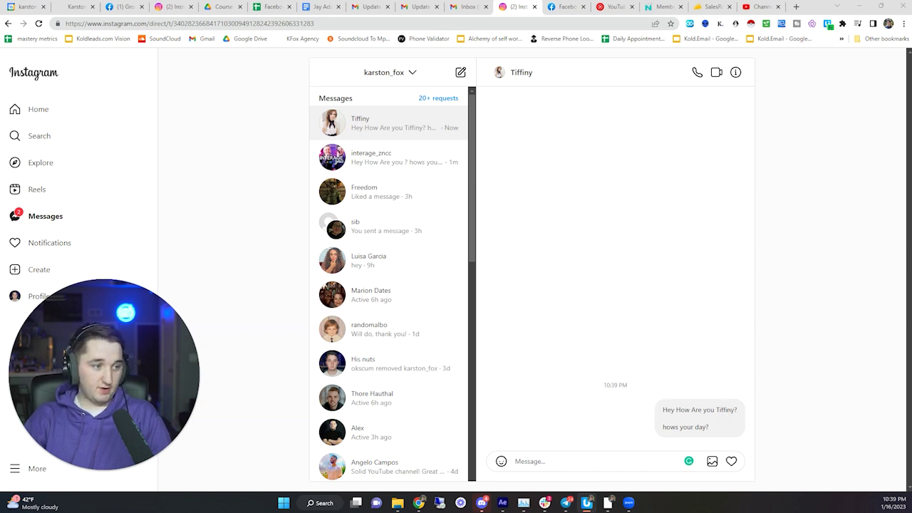
left_click(587, 503)
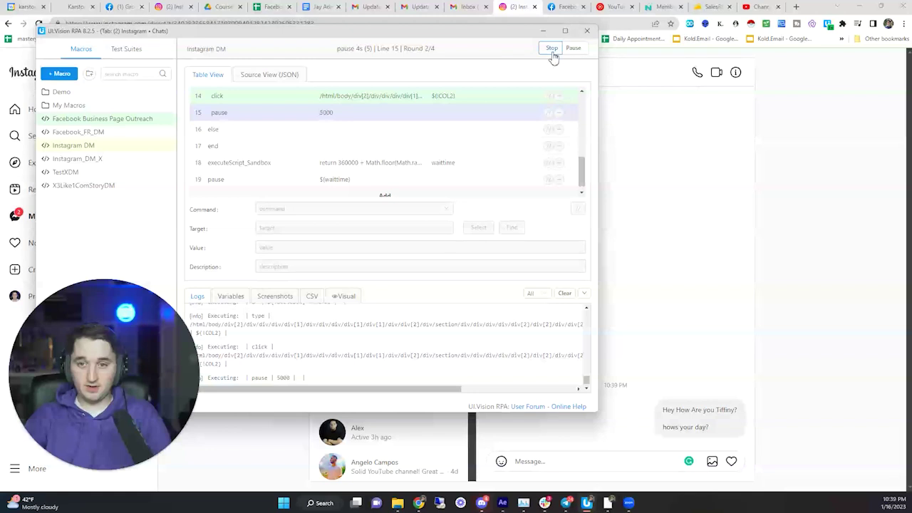
left_click(550, 49)
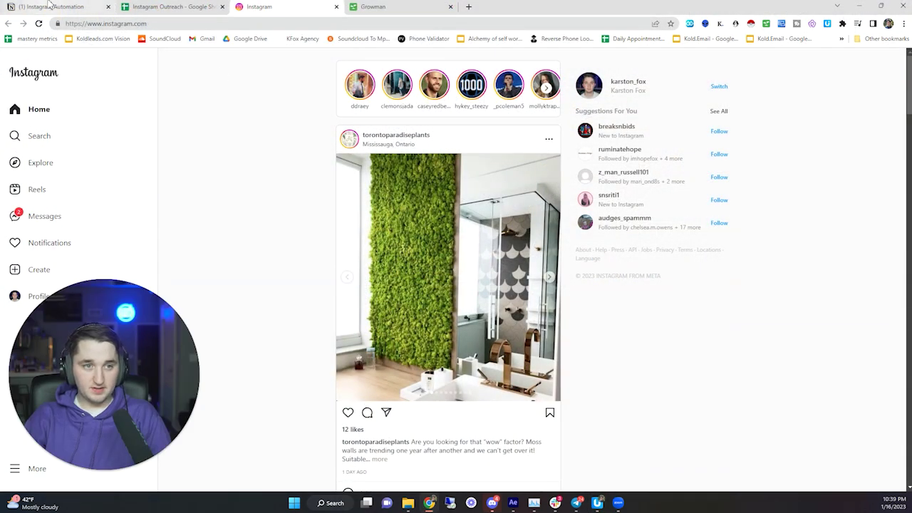
- Open Appointment Booking Mastery from the Notion notes and follow its Scraping Tool link
left_click(46, 7)
left_click_drag(385, 219, 451, 222)
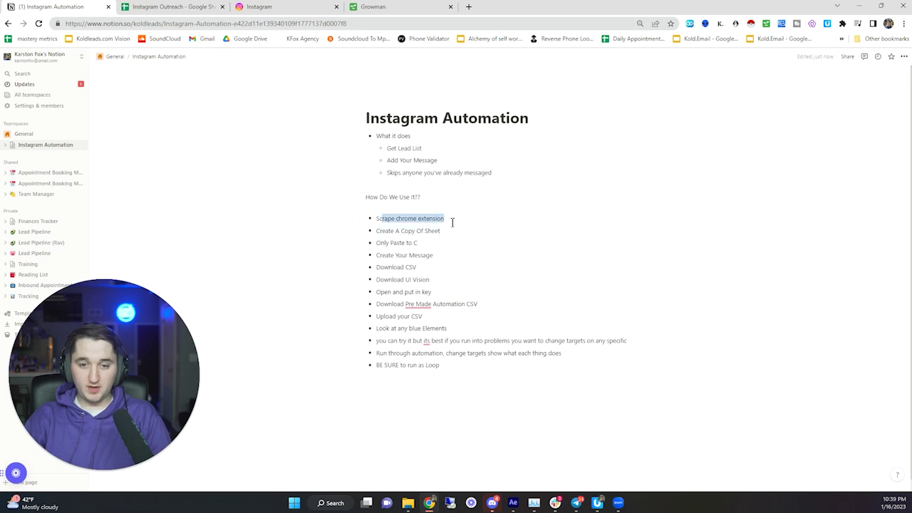
middle_click(37, 173)
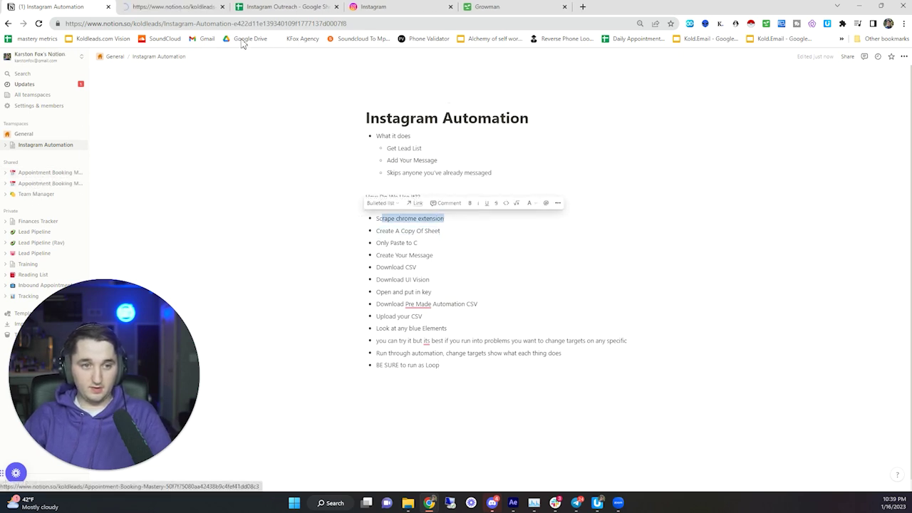
left_click(170, 6)
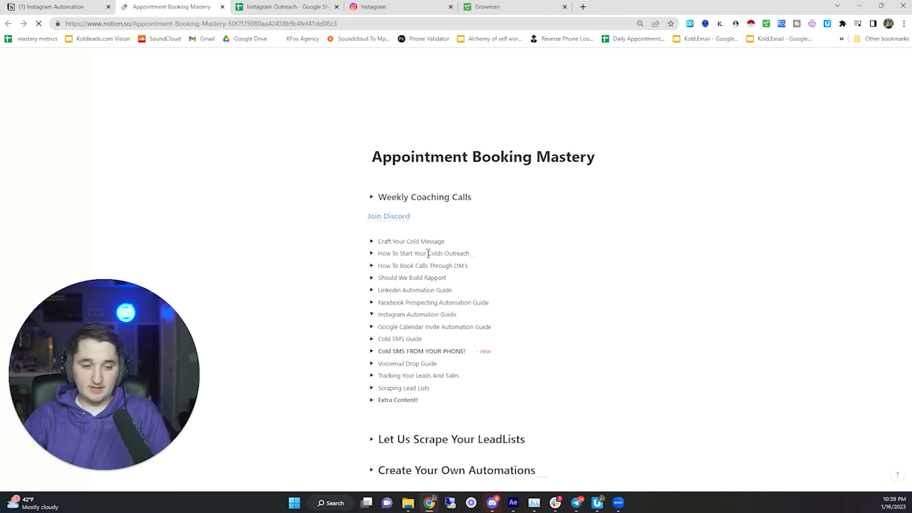
scroll(431, 285, "down", 2)
scroll(430, 288, "down", 1)
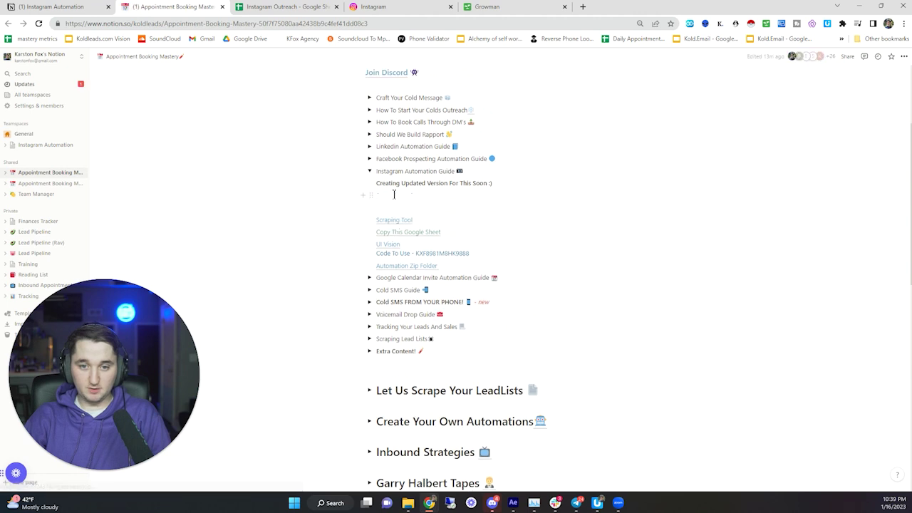
left_click(396, 197)
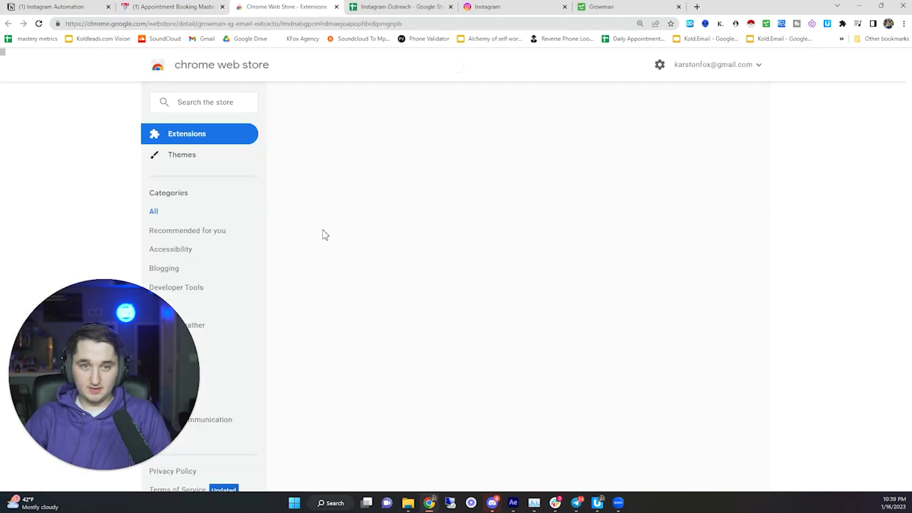
- Select the Growman: IG Email Extractor title on the store listing
left_click_drag(249, 138, 426, 152)
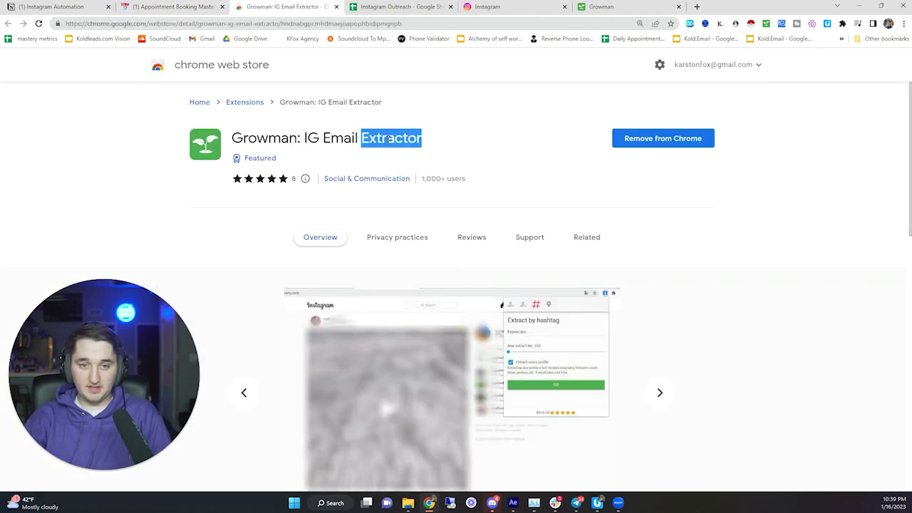
triple_click(406, 138)
triple_click(406, 138)
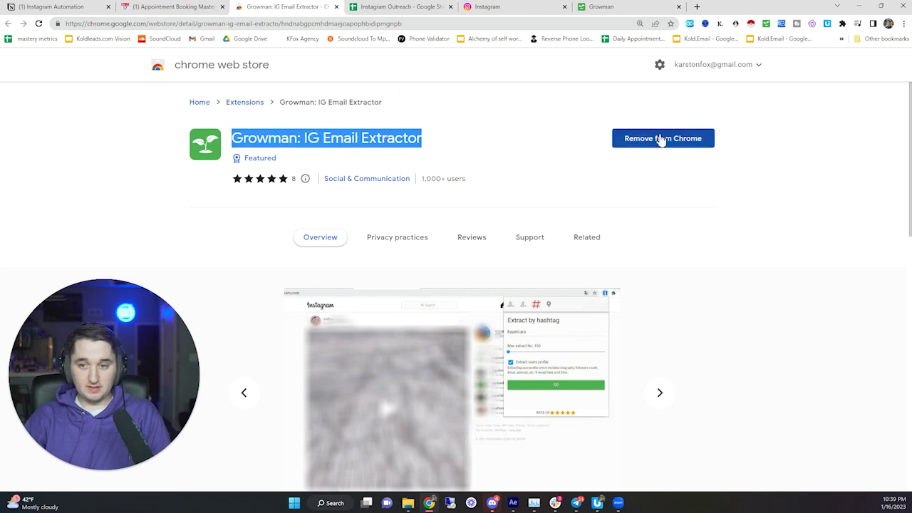
scroll(460, 183, "down", 1)
scroll(434, 181, "up", 1)
left_click(434, 181)
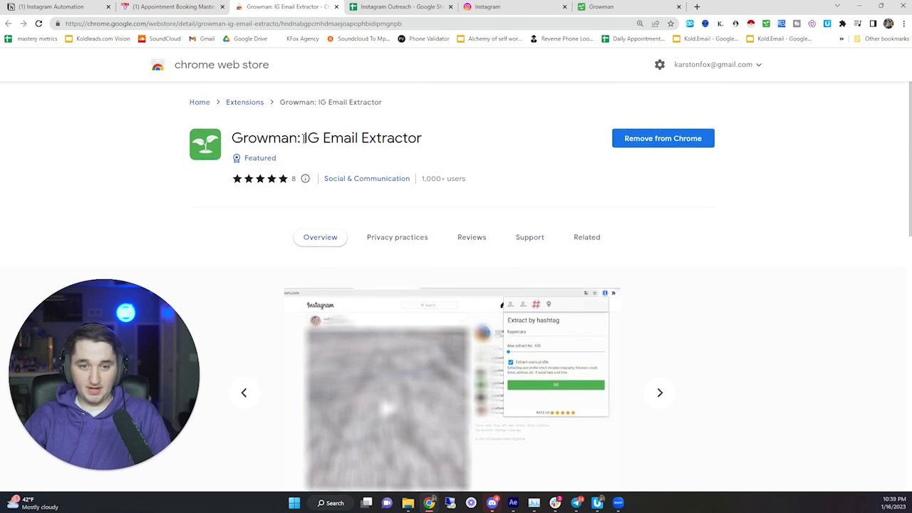
triple_click(328, 138)
left_click_drag(256, 139, 473, 156)
double_click(327, 138)
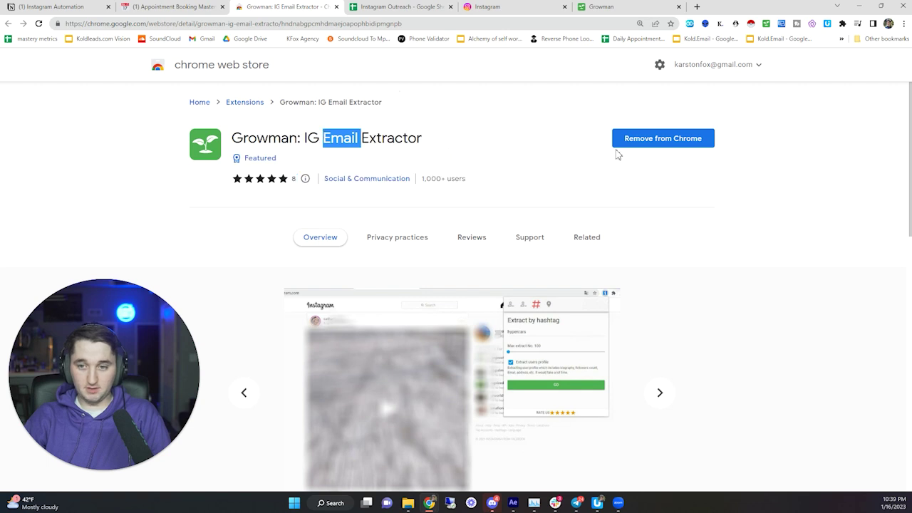
- Open the Growman extractor, choose the hashtag tab, and focus the hashtag field
left_click(767, 25)
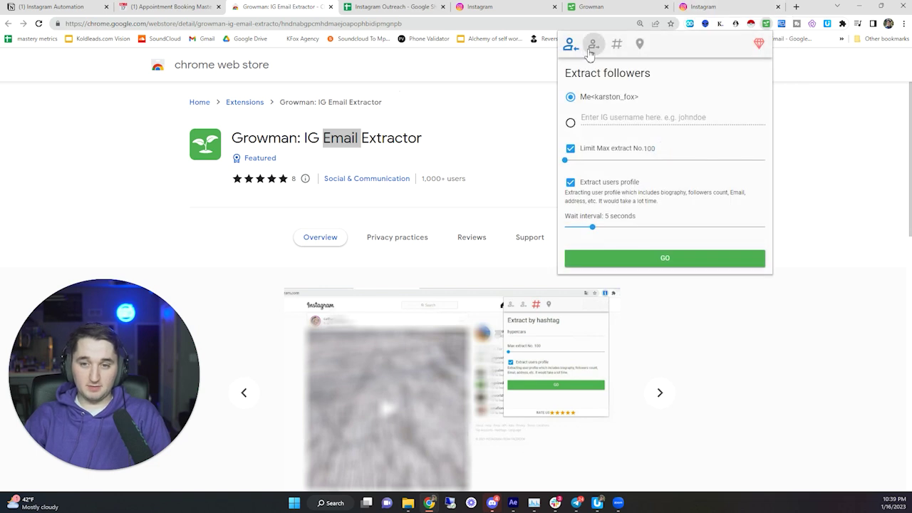
left_click(591, 47)
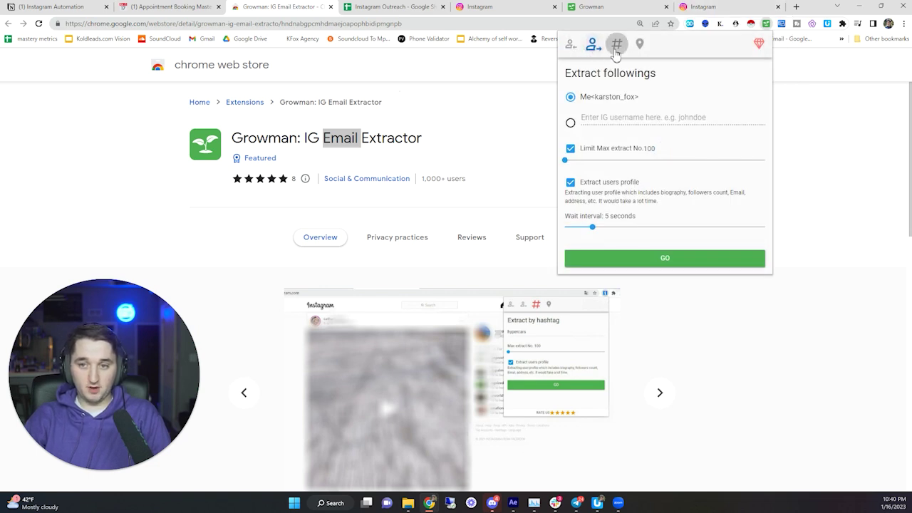
left_click(617, 45)
left_click(640, 45)
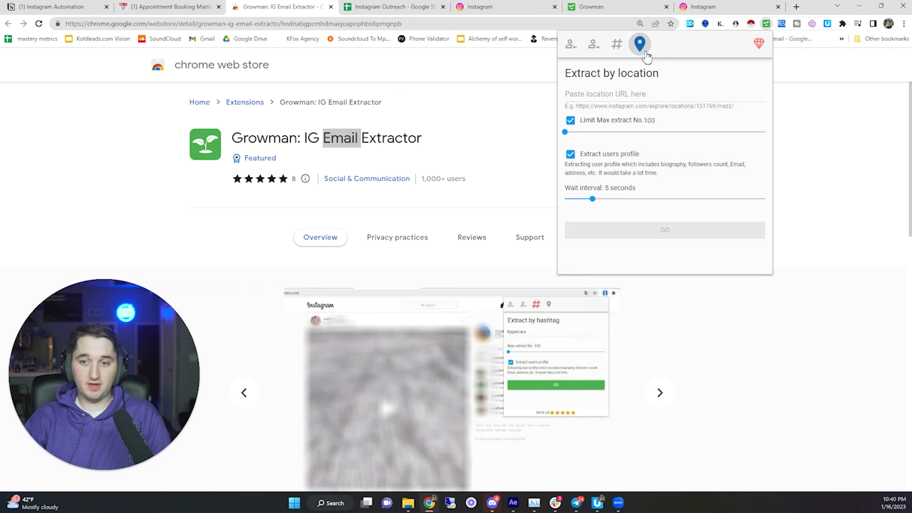
left_click(617, 45)
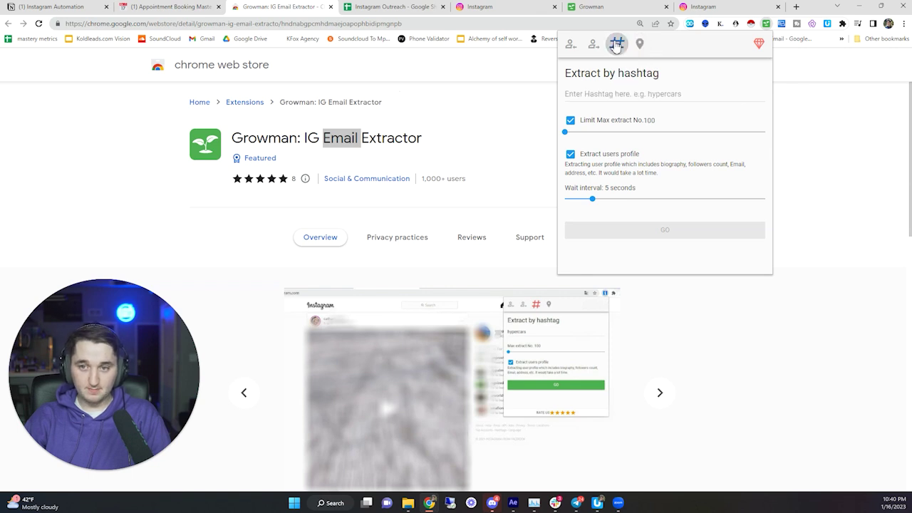
left_click(609, 91)
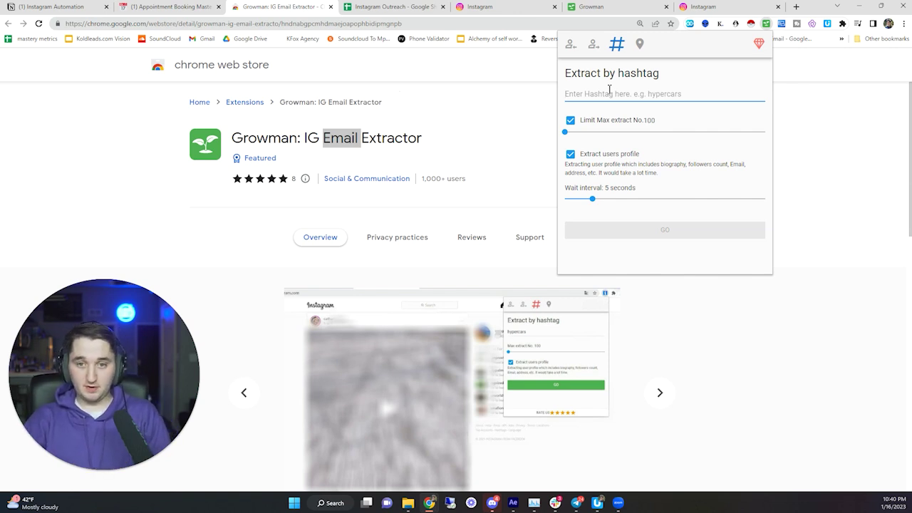
- Enter businesscoach, raise Max extract to 300, and start the scrape
type("b")
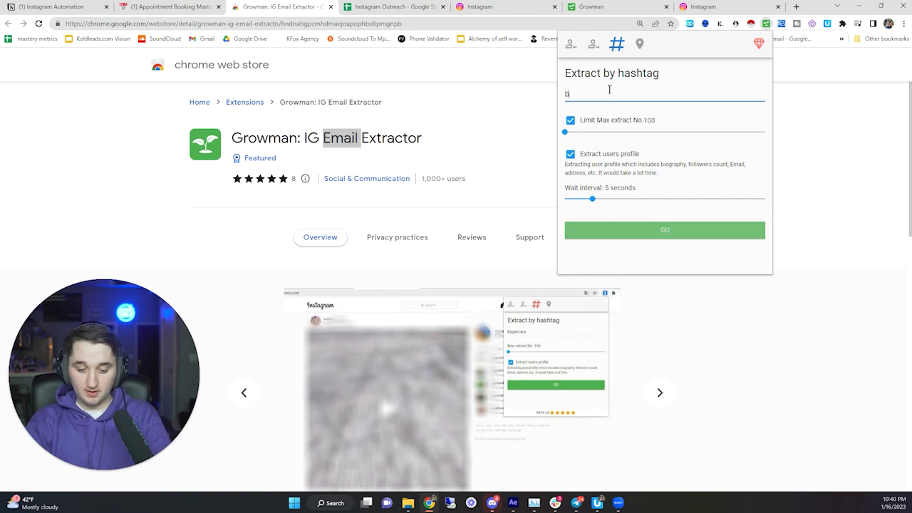
type("usinesscoach")
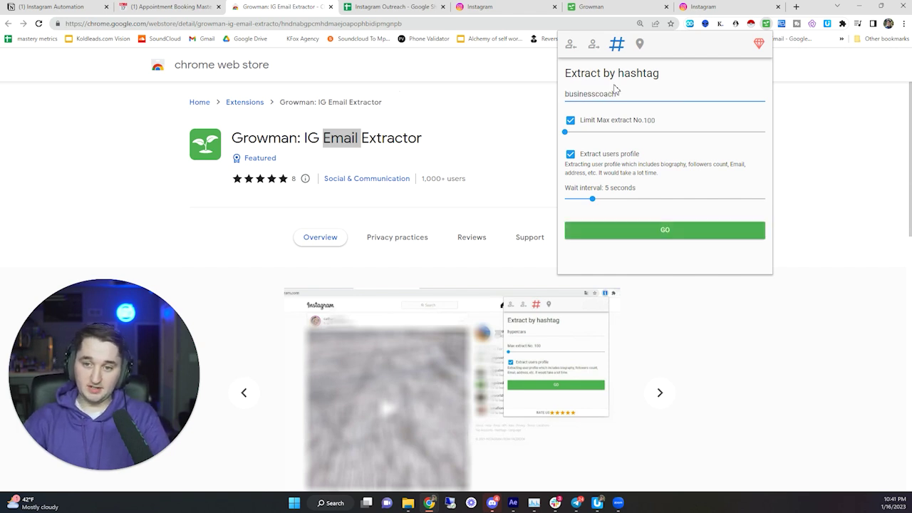
mouse_move(564, 132)
left_mouse_down()
mouse_move(602, 138)
mouse_move(568, 140)
left_mouse_up()
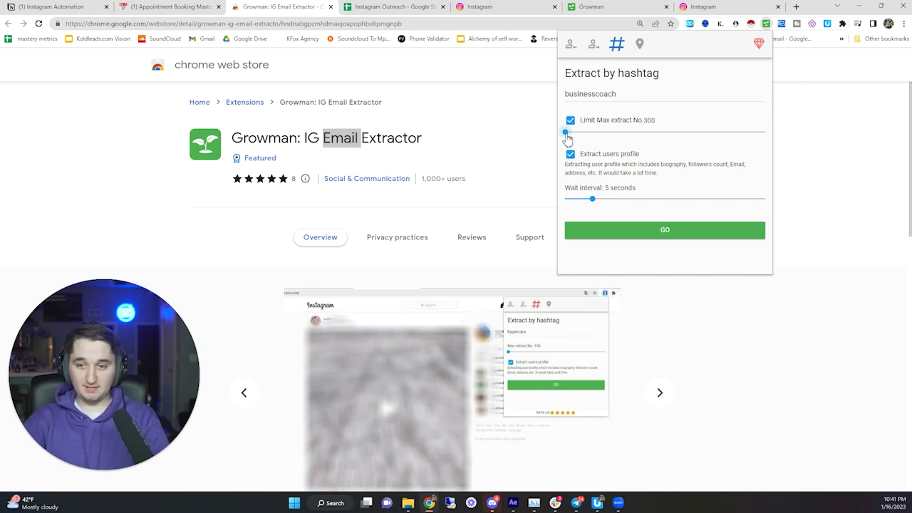
left_click(626, 232)
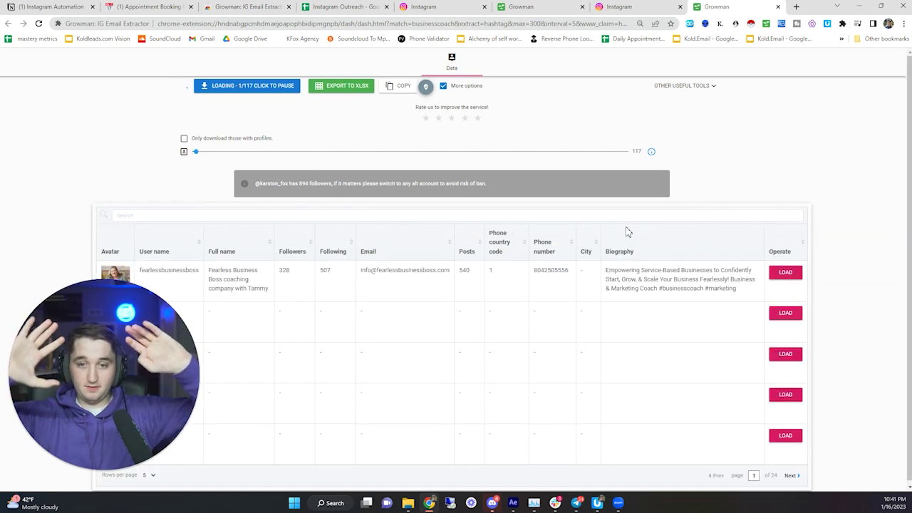
left_click_drag(397, 184, 491, 184)
double_click(463, 184)
triple_click(464, 184)
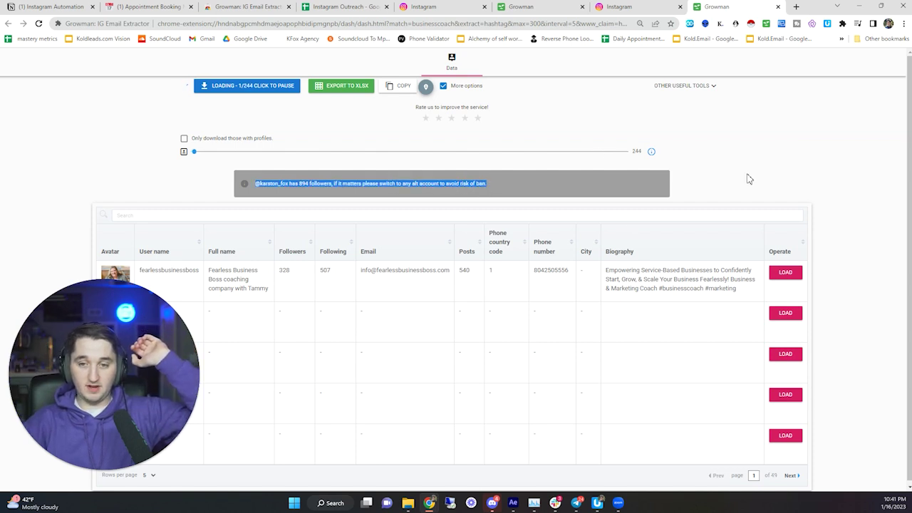
left_click(746, 178)
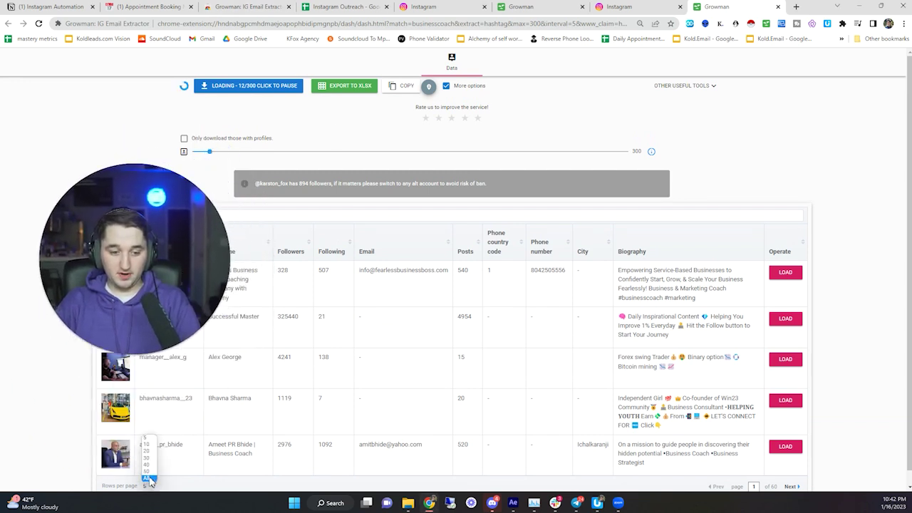
left_click(148, 472)
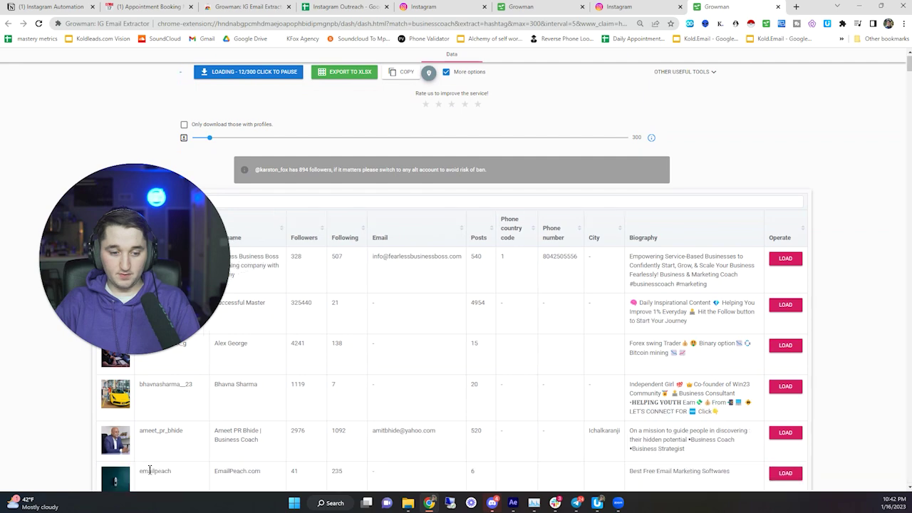
scroll(321, 430, "down", 5)
scroll(452, 371, "down", 5)
scroll(432, 335, "up", 10)
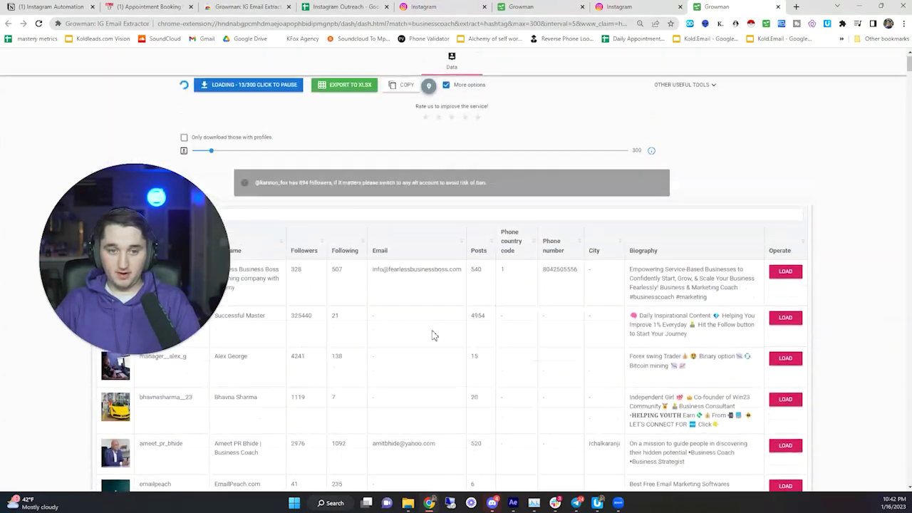
scroll(412, 322, "down", 5)
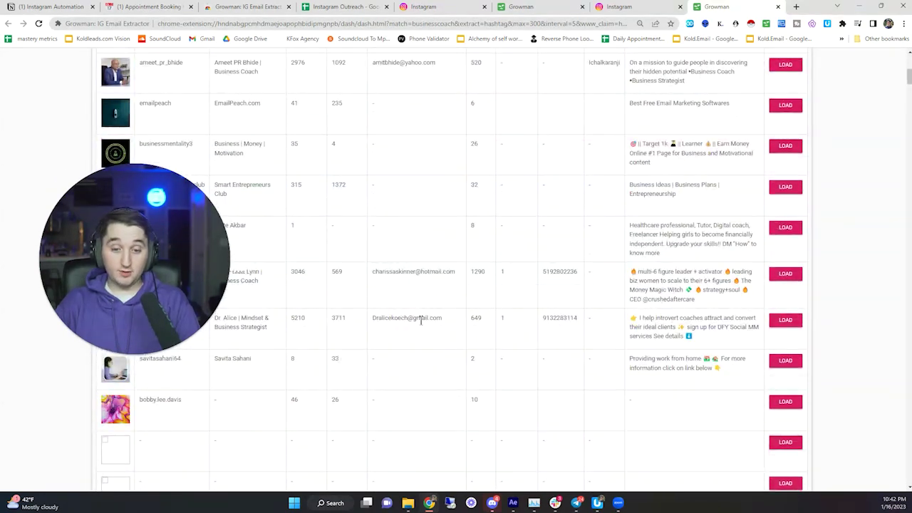
left_click_drag(377, 319, 444, 321)
left_click_drag(548, 320, 559, 321)
scroll(537, 316, "up", 3)
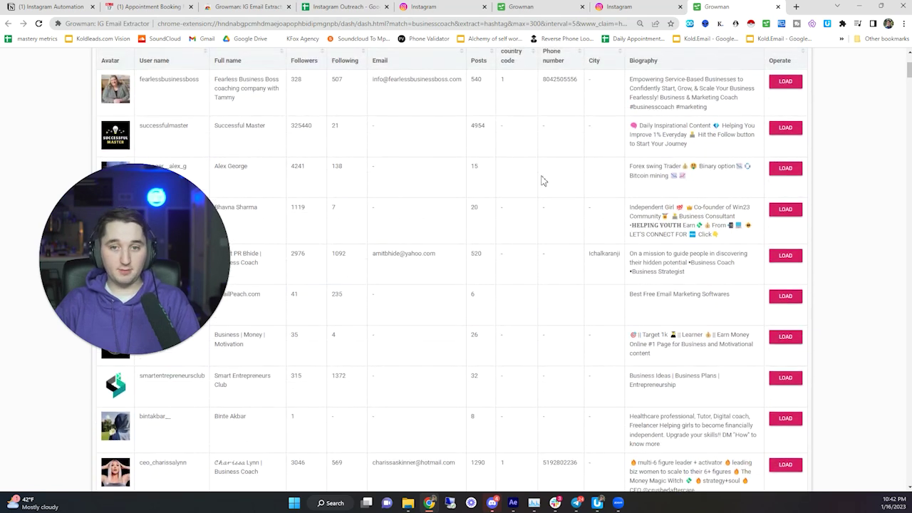
left_click_drag(384, 81, 468, 83)
left_click(423, 82)
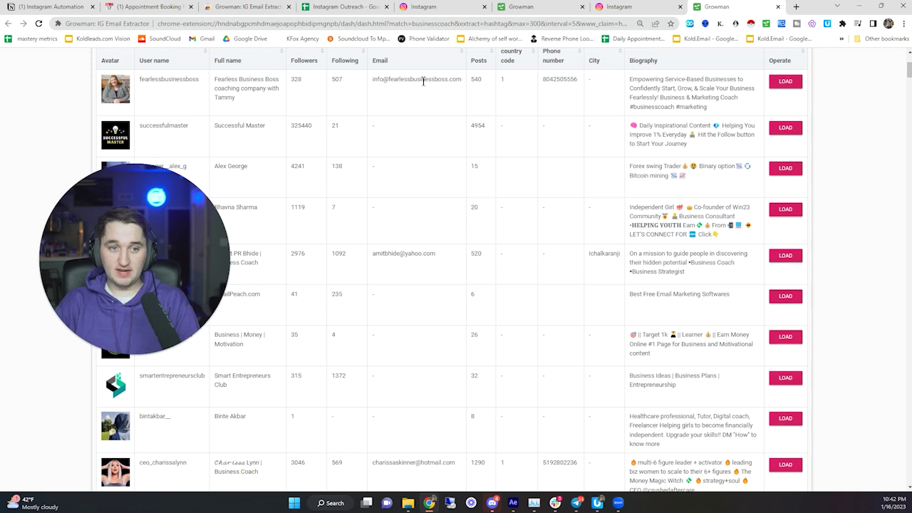
scroll(389, 238, "down", 1)
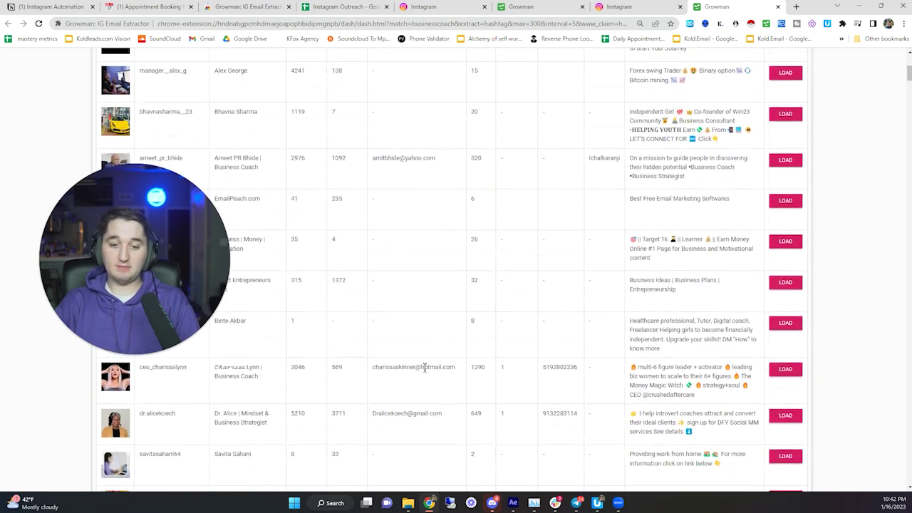
left_click_drag(373, 366, 433, 366)
left_click(402, 422)
double_click(402, 413)
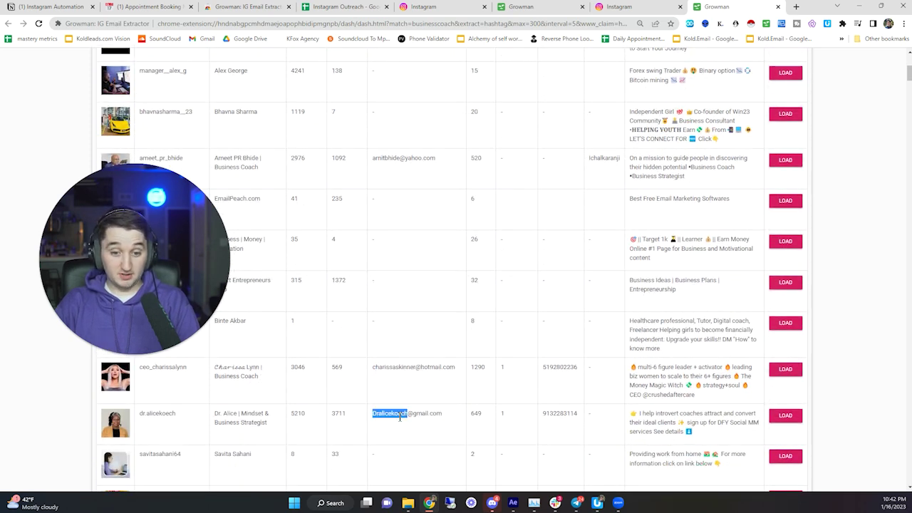
scroll(442, 381, "down", 1)
double_click(550, 366)
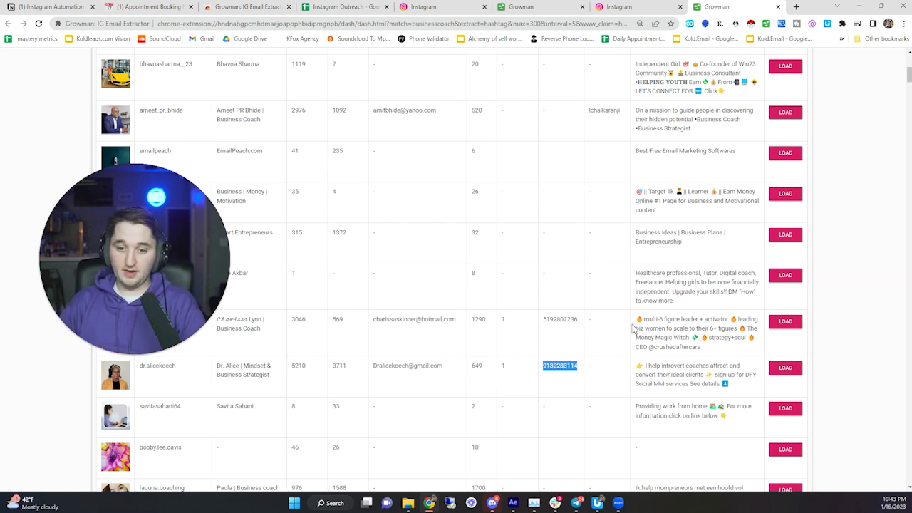
scroll(553, 307, "down", 10)
double_click(550, 140)
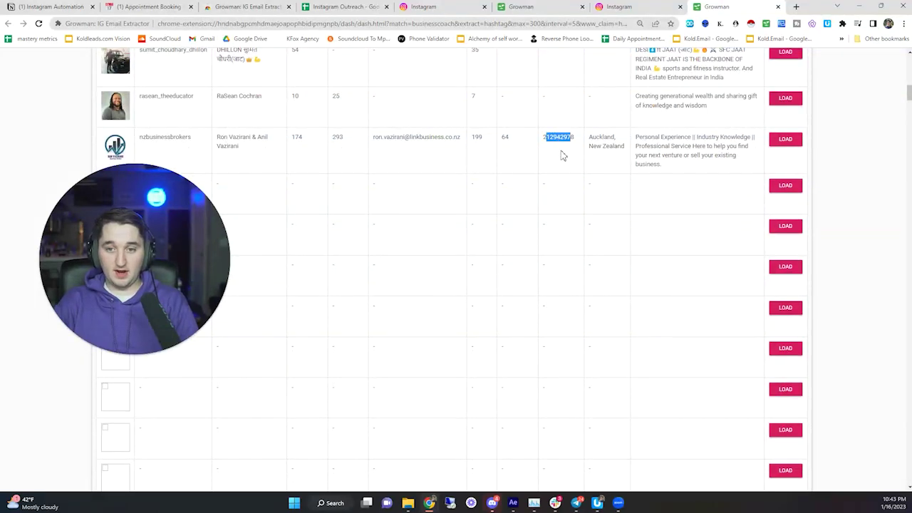
scroll(540, 216, "up", 5)
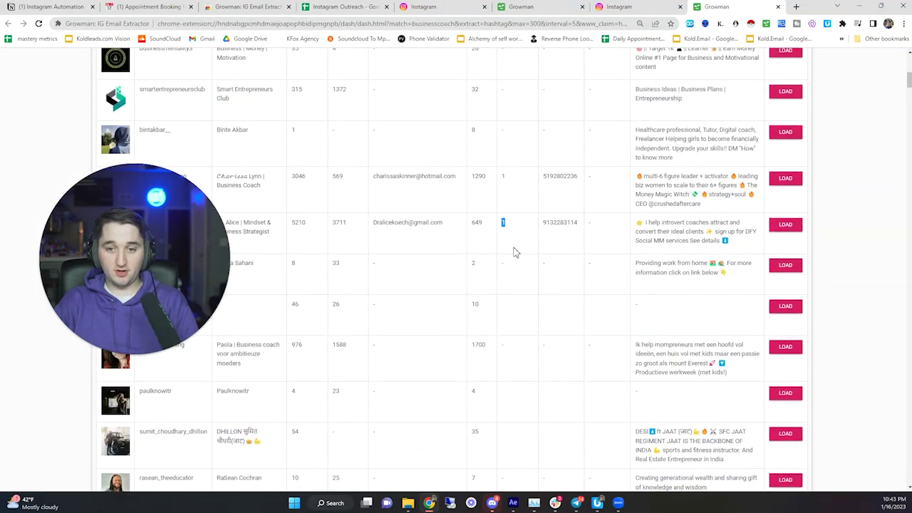
scroll(540, 264, "down", 3)
scroll(560, 275, "up", 4)
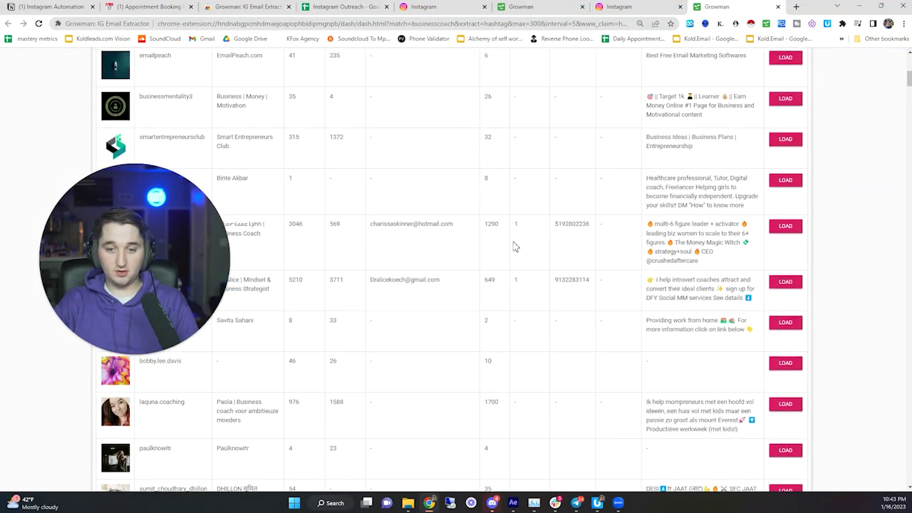
left_click_drag(563, 268, 547, 280)
scroll(549, 306, "down", 4)
scroll(549, 324, "up", 7)
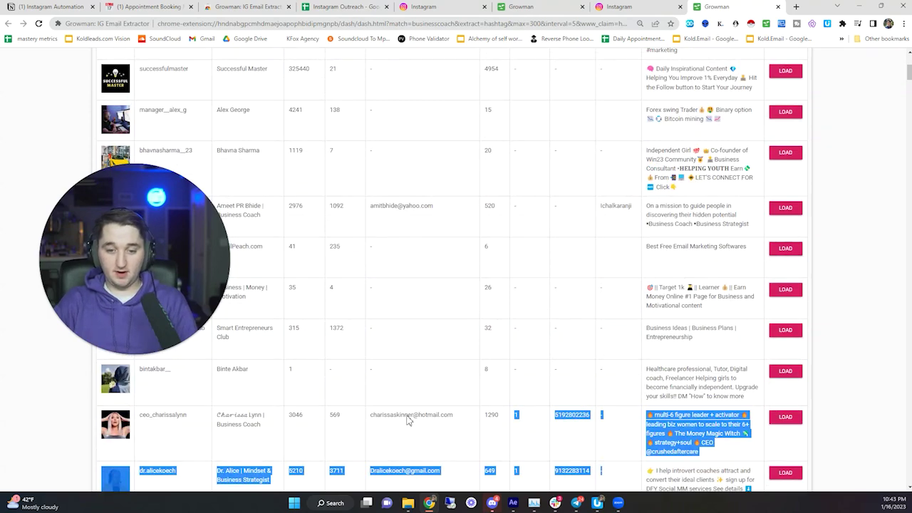
double_click(399, 415)
scroll(381, 315, "down", 6)
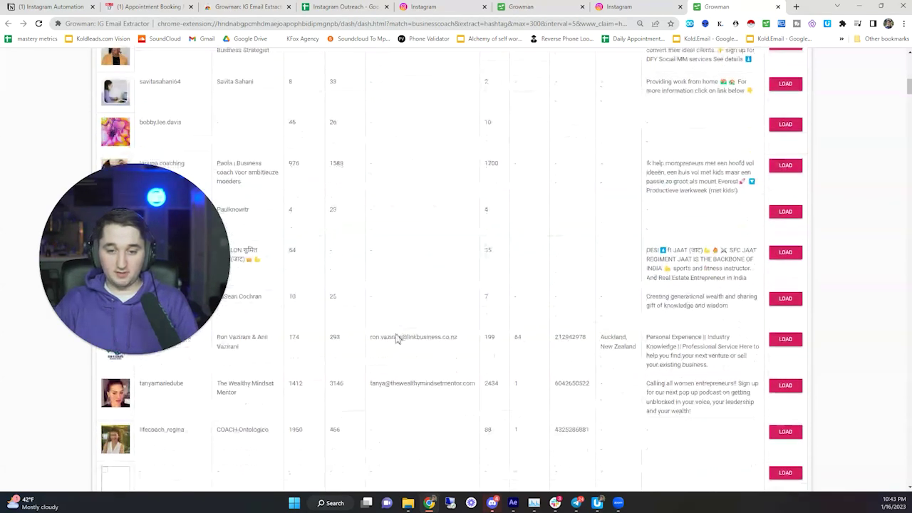
scroll(393, 337, "up", 10)
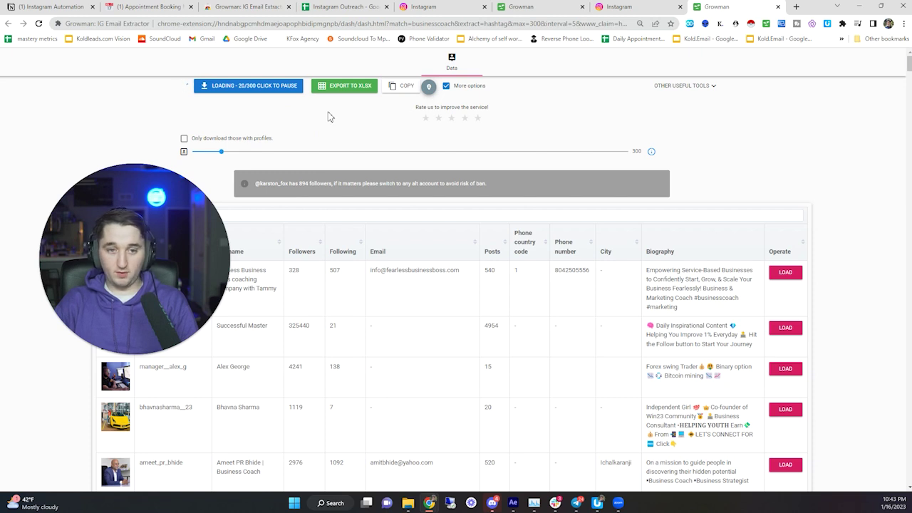
- Copy all Growman results and open the Instagram Outreach sheet via Notion's 'Copy This Google Sheet' link
left_click(399, 88)
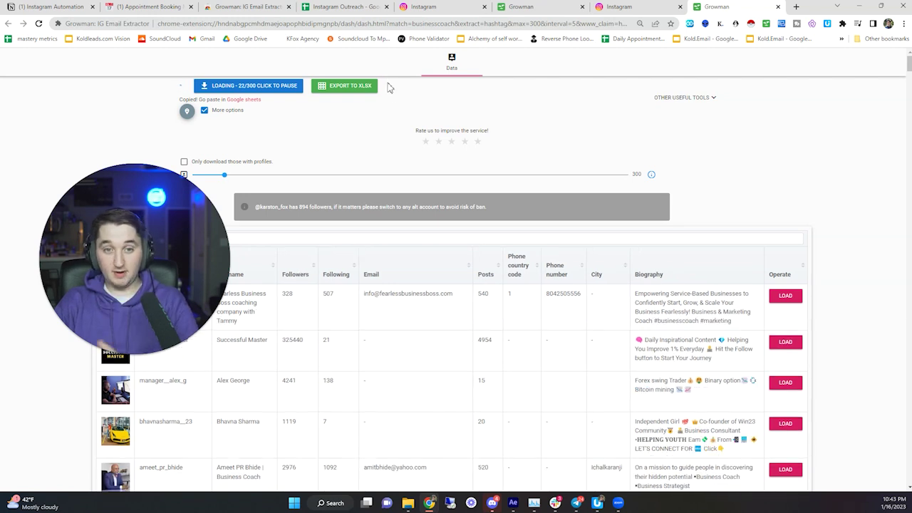
left_click(39, 7)
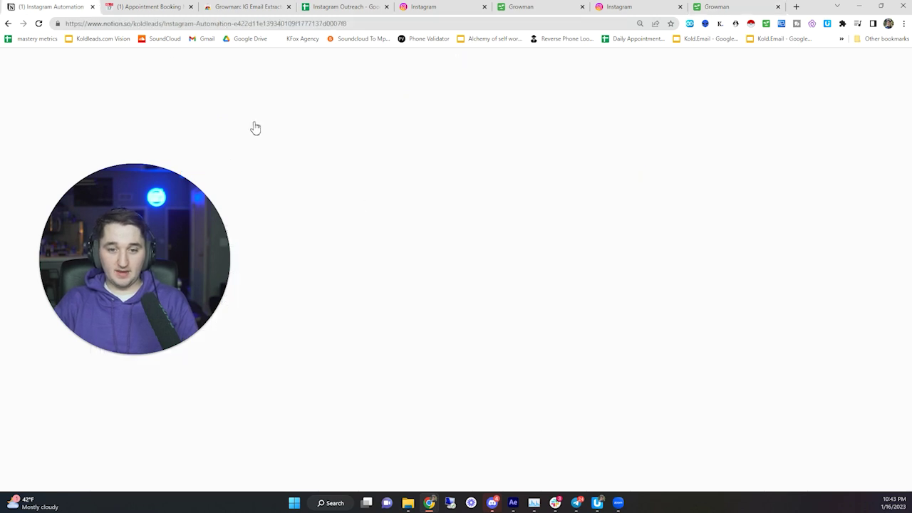
left_click(150, 7)
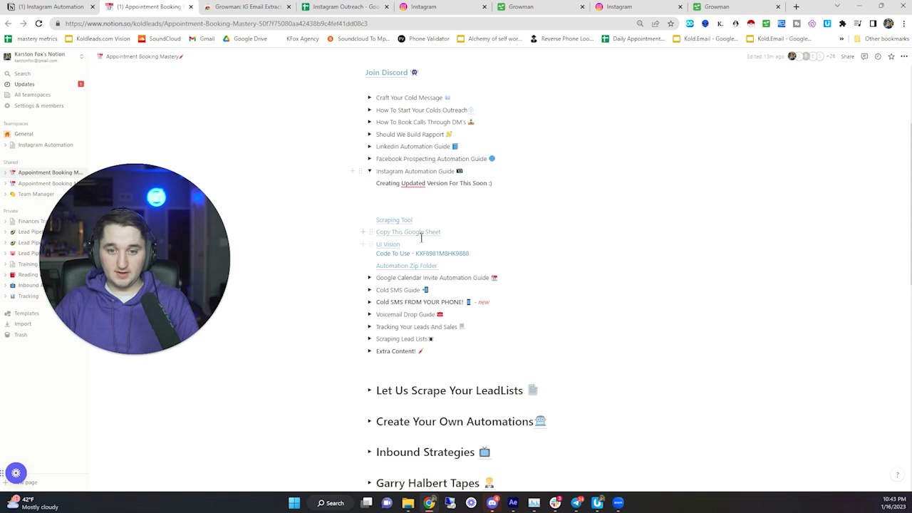
left_click(426, 235)
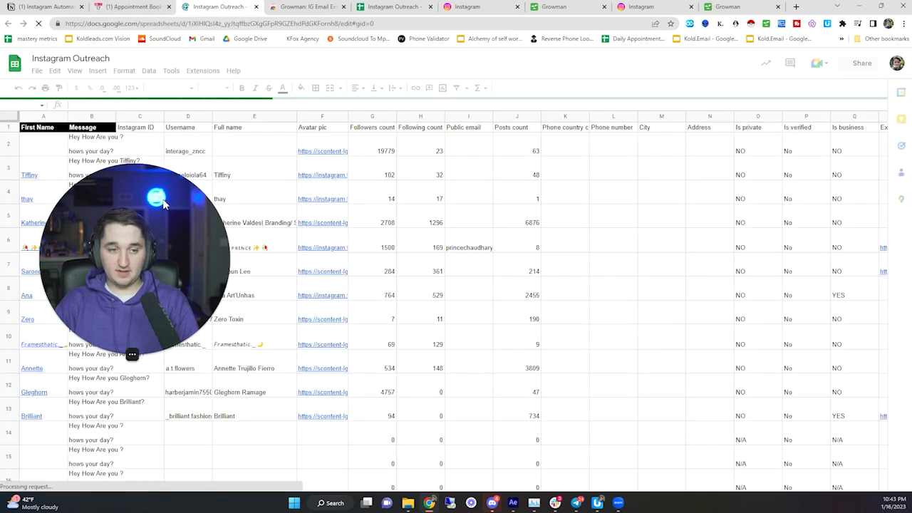
left_click_drag(45, 119, 107, 114)
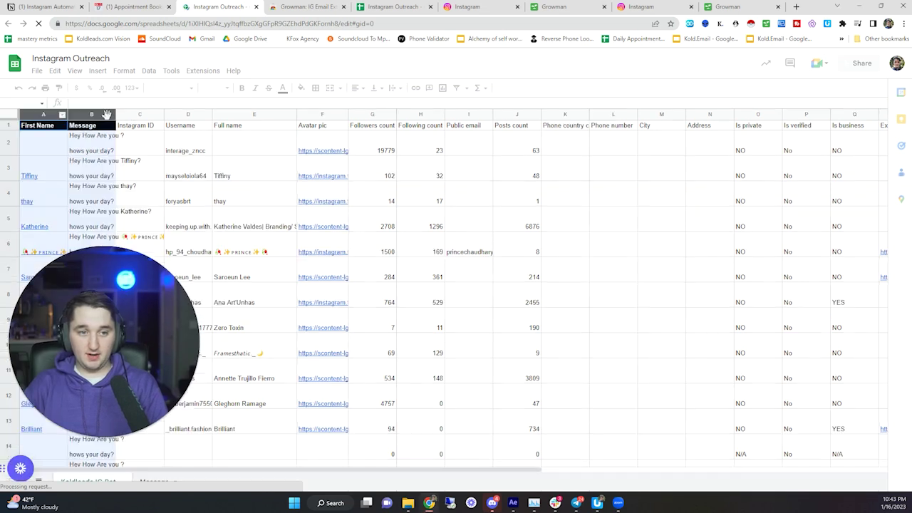
- Clear the old lead data in columns C–R and the Biography column
left_click(135, 116)
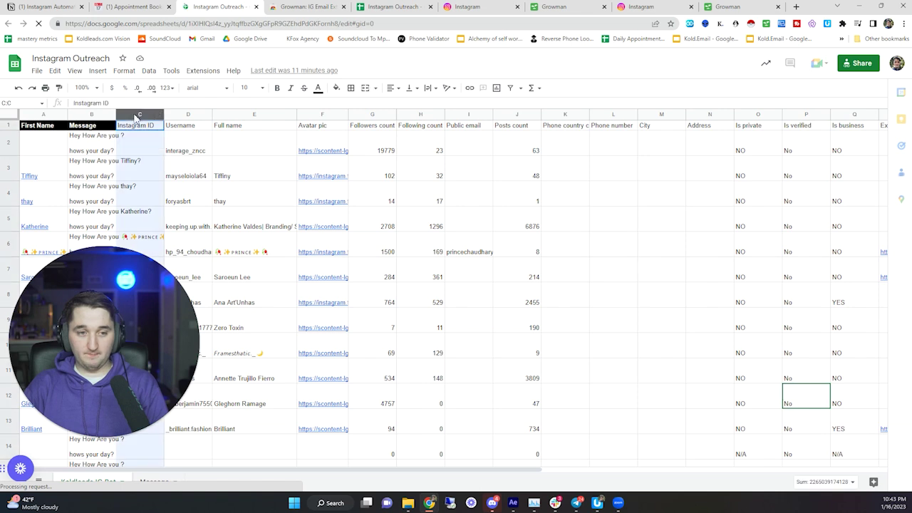
left_click_drag(135, 116, 887, 115)
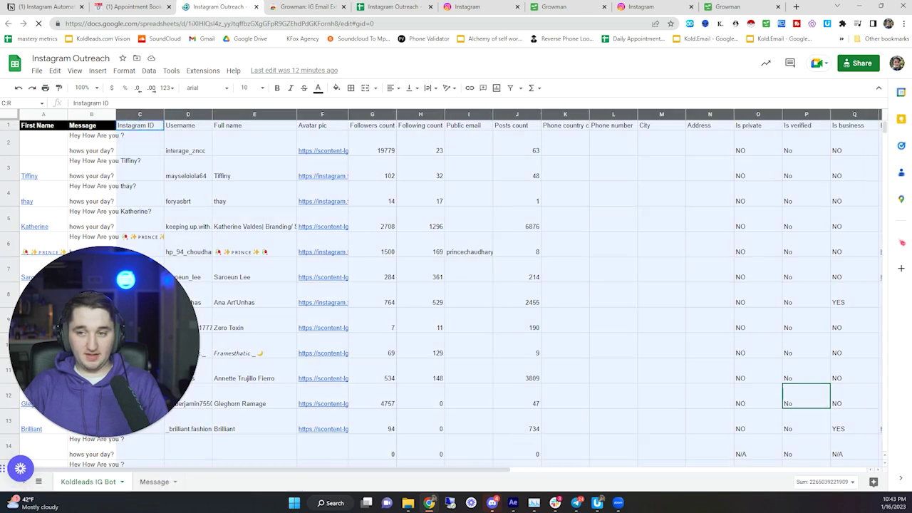
scroll(567, 195, "right", 2)
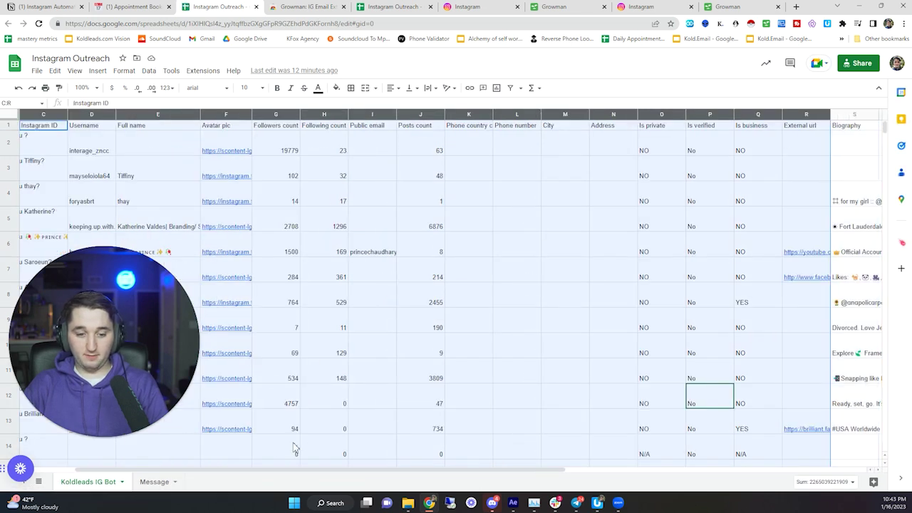
left_click_drag(269, 472, 440, 443)
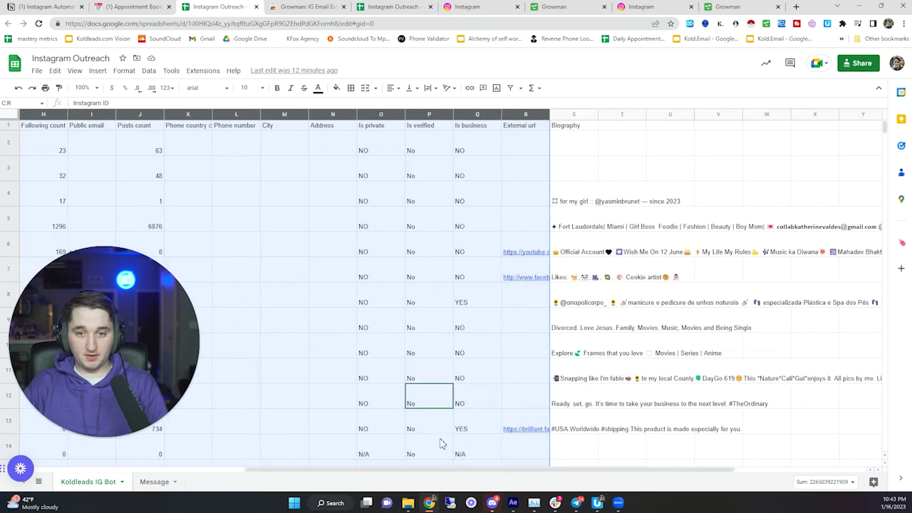
key("Delete")
left_click(574, 114)
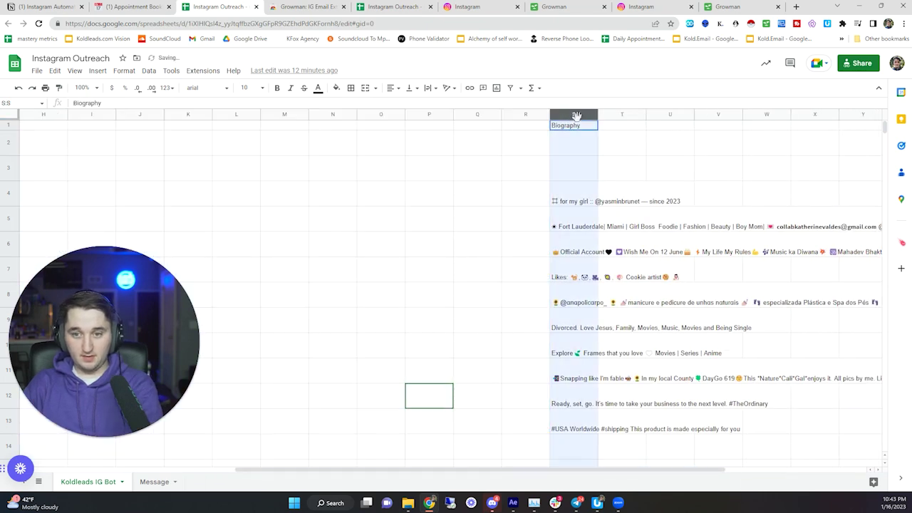
key("Delete")
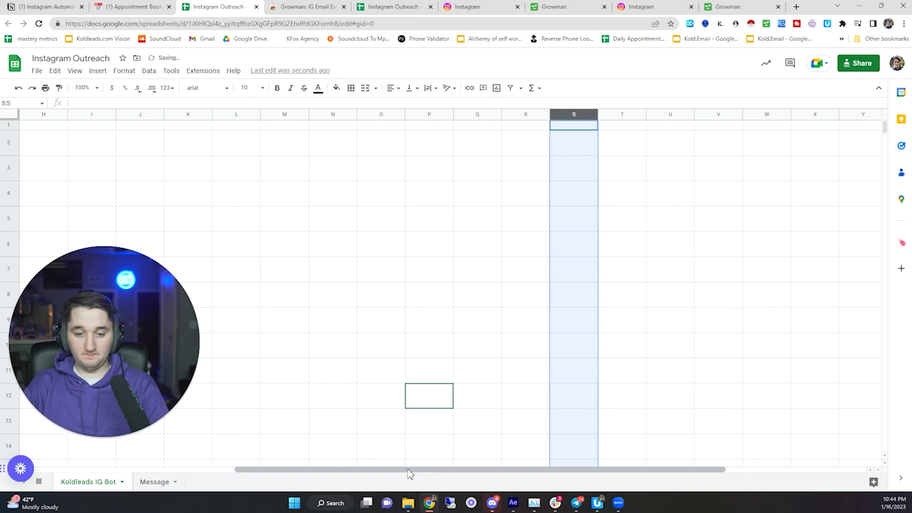
left_click_drag(409, 471, 206, 472)
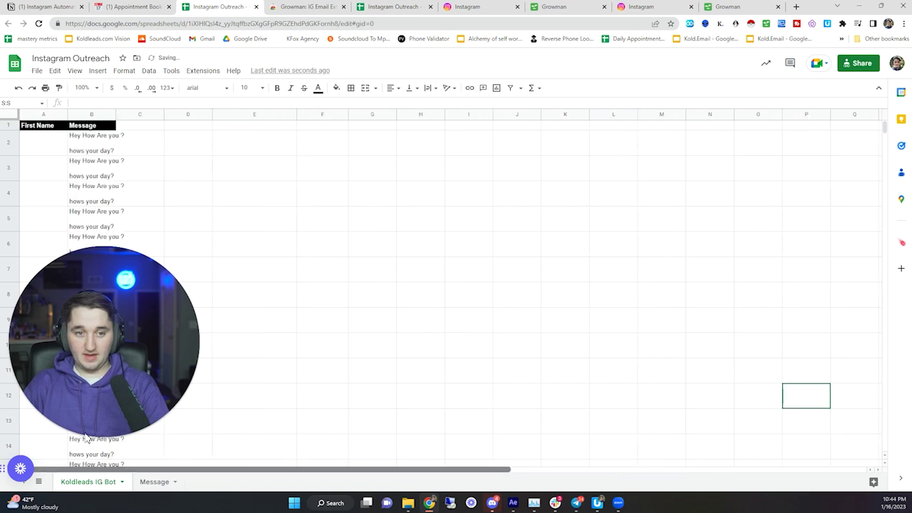
- Paste the copied leads starting at C1 and check the first lead's details
right_click(139, 133)
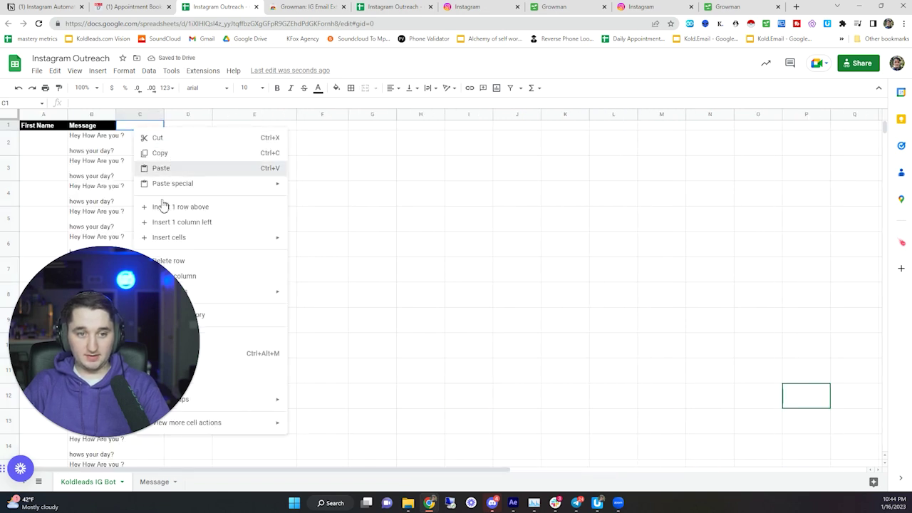
left_click(160, 168)
left_click(147, 143)
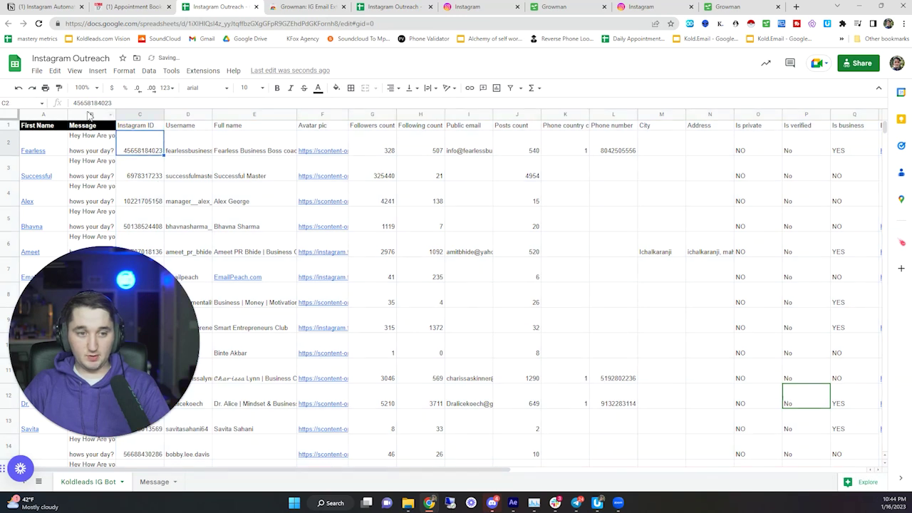
left_click_drag(89, 116, 36, 115)
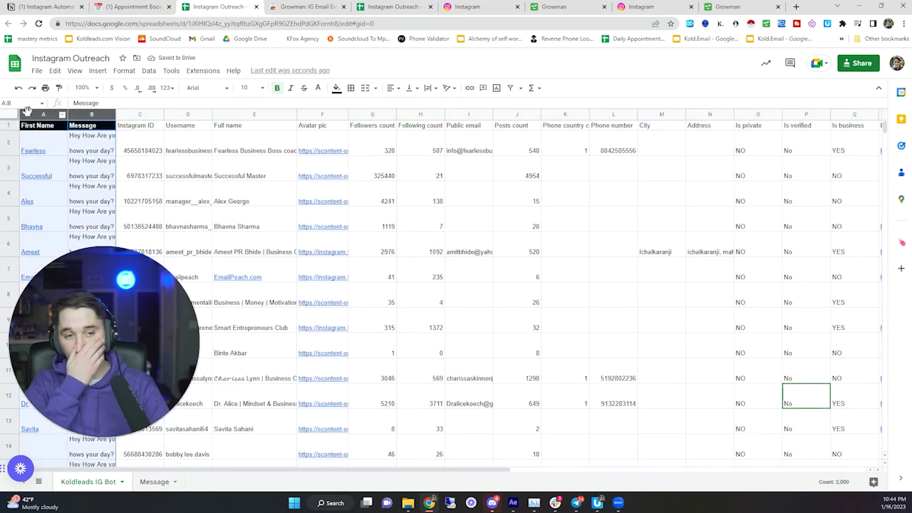
left_click(149, 132)
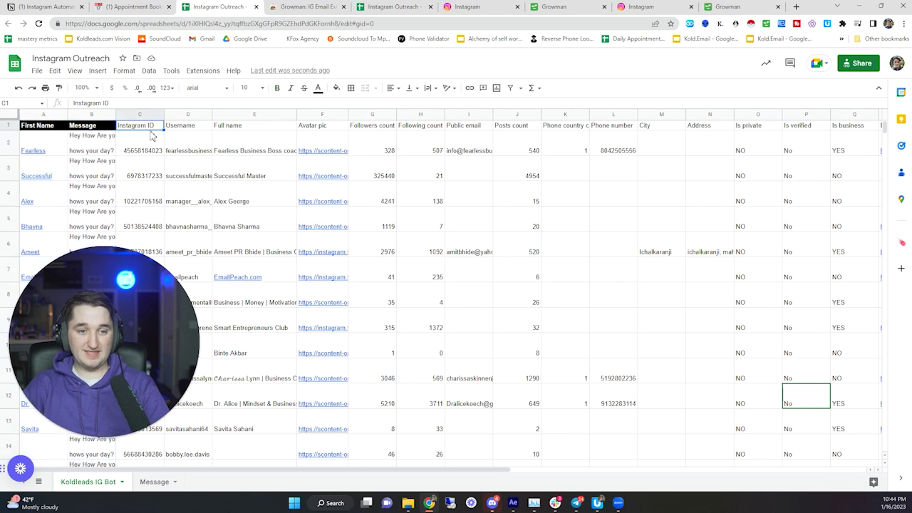
left_click(181, 151)
left_click(239, 146)
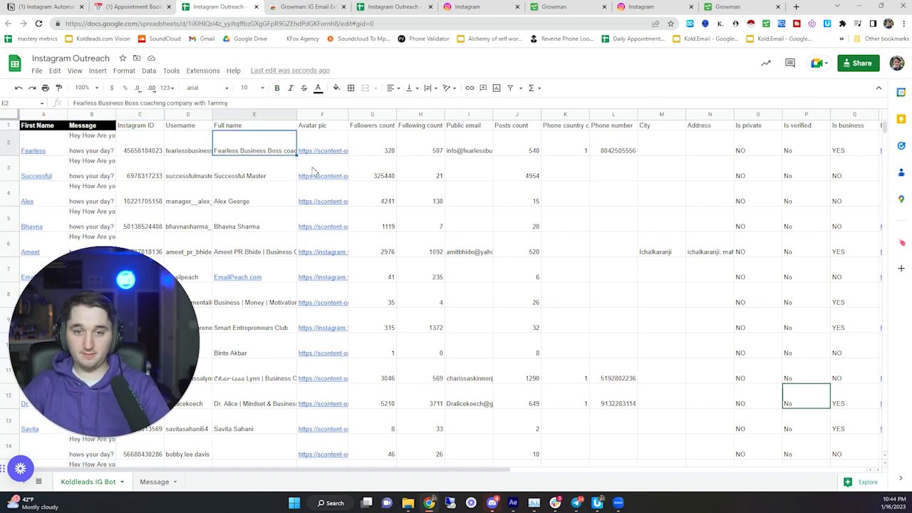
left_click_drag(271, 468, 327, 455)
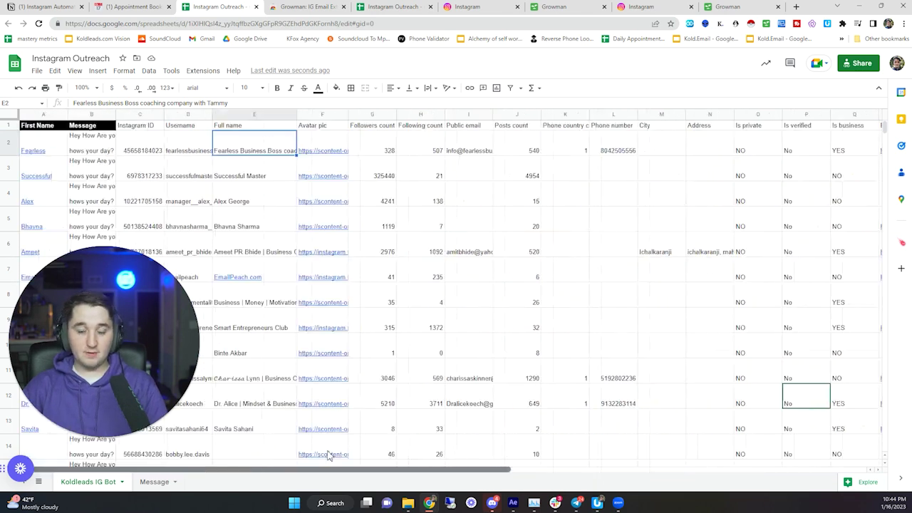
scroll(438, 451, "right", 5)
scroll(307, 439, "left", 5)
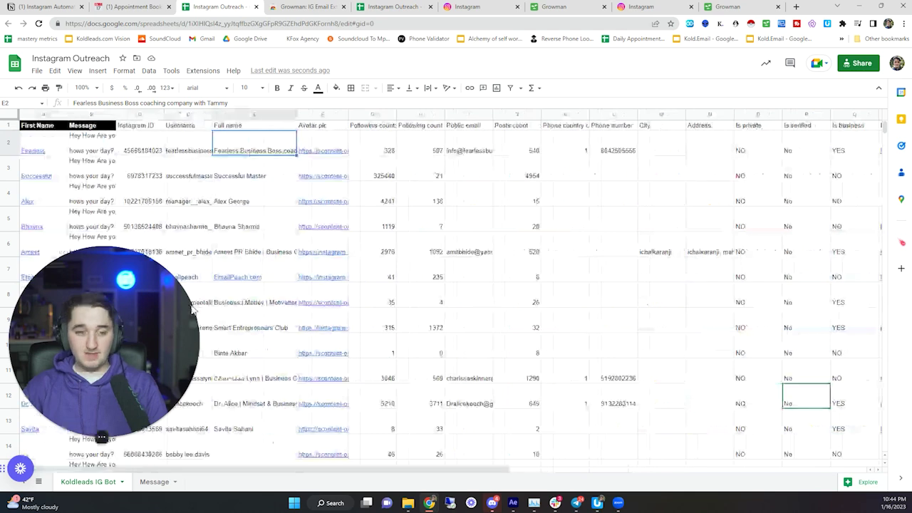
scroll(301, 261, "down", 1)
scroll(361, 295, "up", 1)
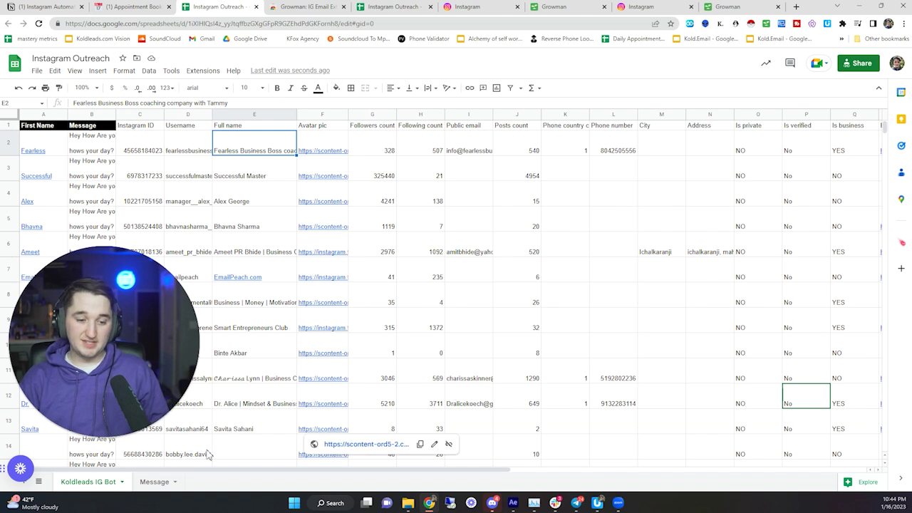
- Add Sheet3 after the Message sheet, paste the lead data, and check the Biography column
left_click(28, 479)
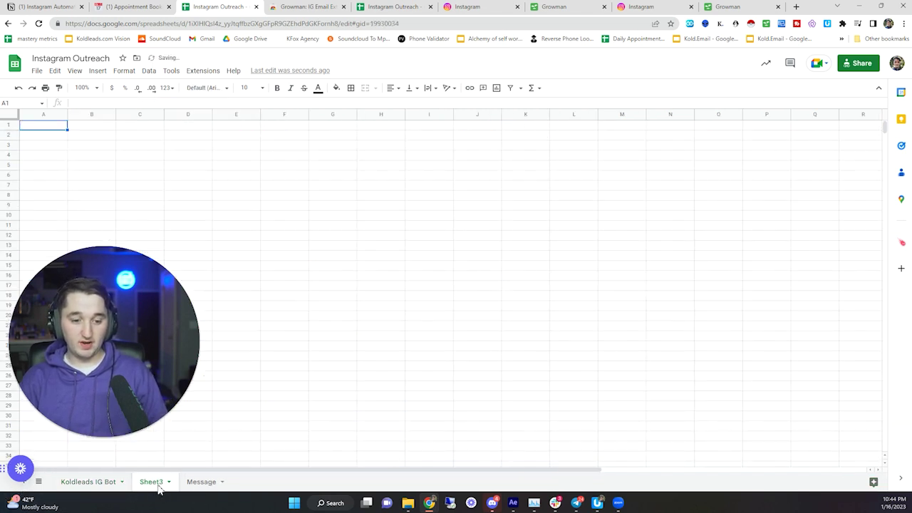
left_click_drag(156, 483, 203, 483)
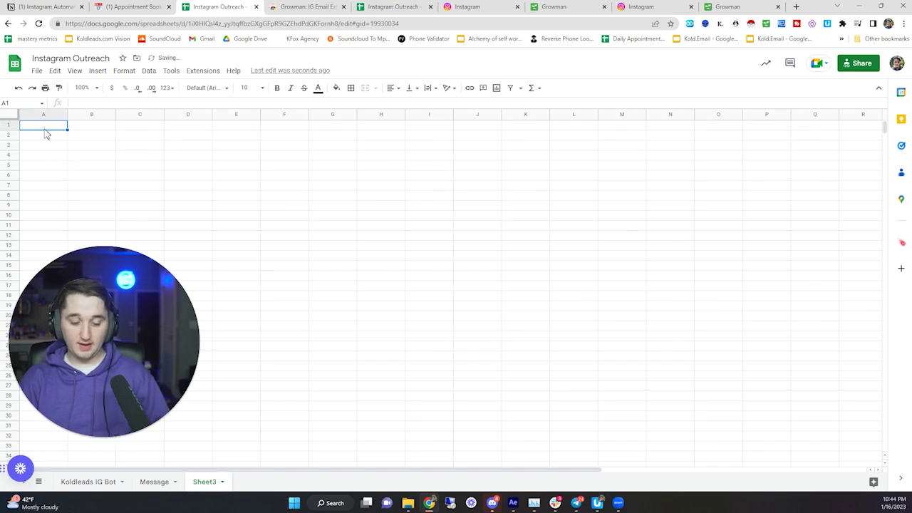
key("ctrl+v")
left_click(475, 207)
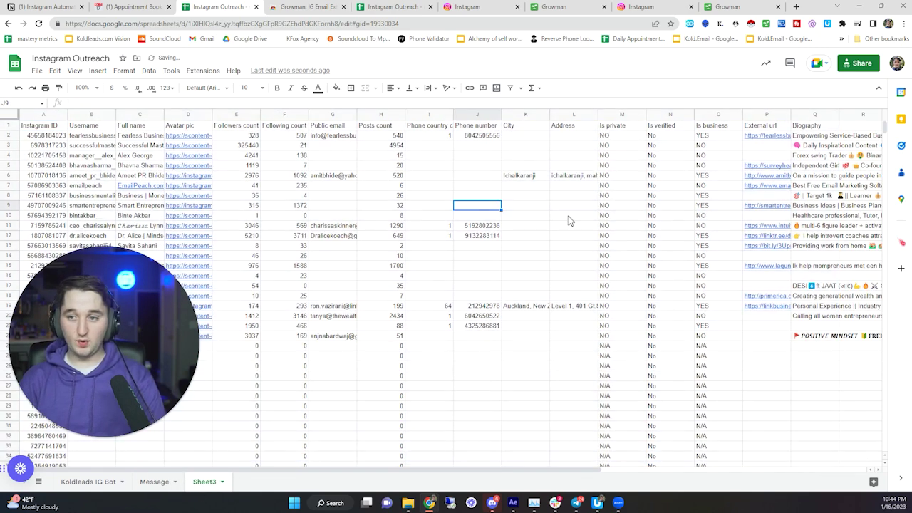
left_click_drag(303, 474, 525, 457)
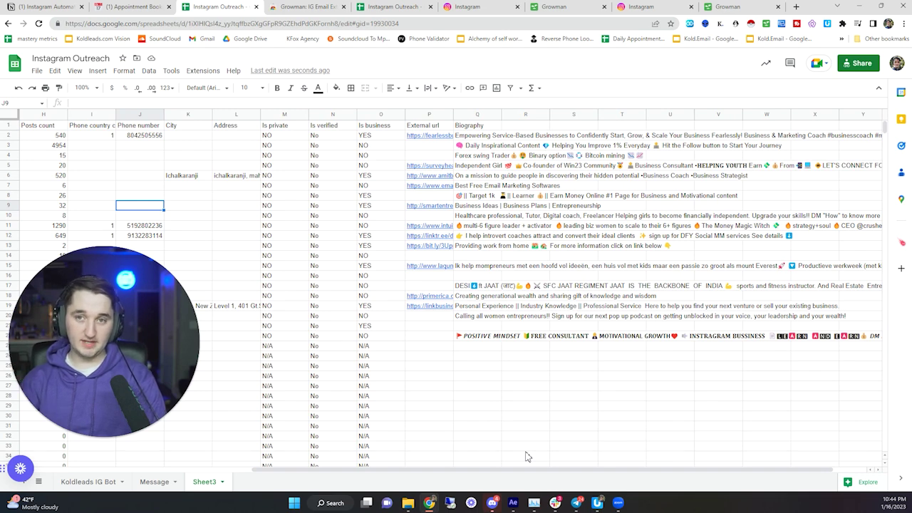
left_click(483, 137)
left_click(486, 126)
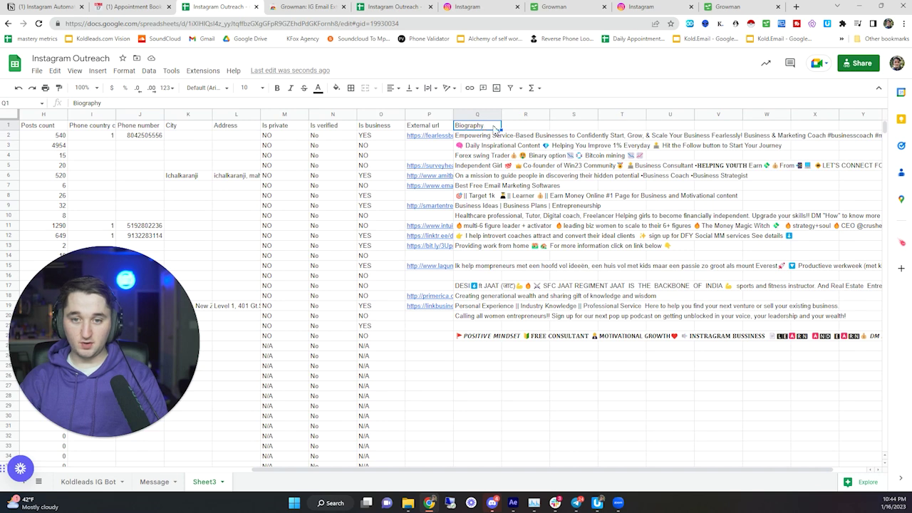
- Add a filter to Sheet3 and search the Biography values for 'business'
left_click(510, 88)
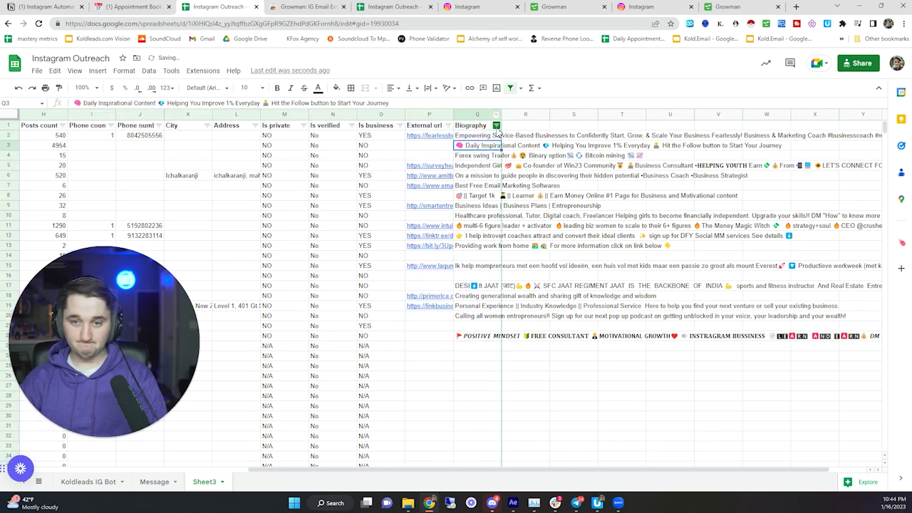
left_click(496, 126)
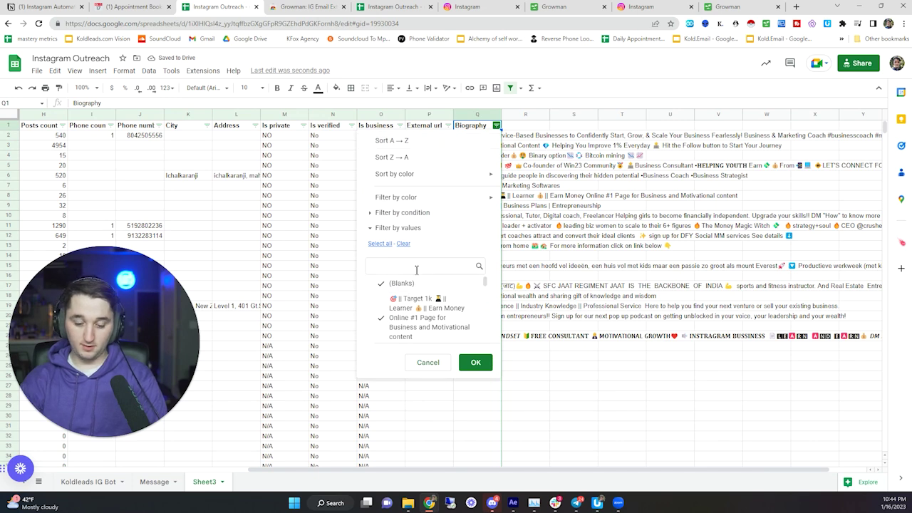
type("busines")
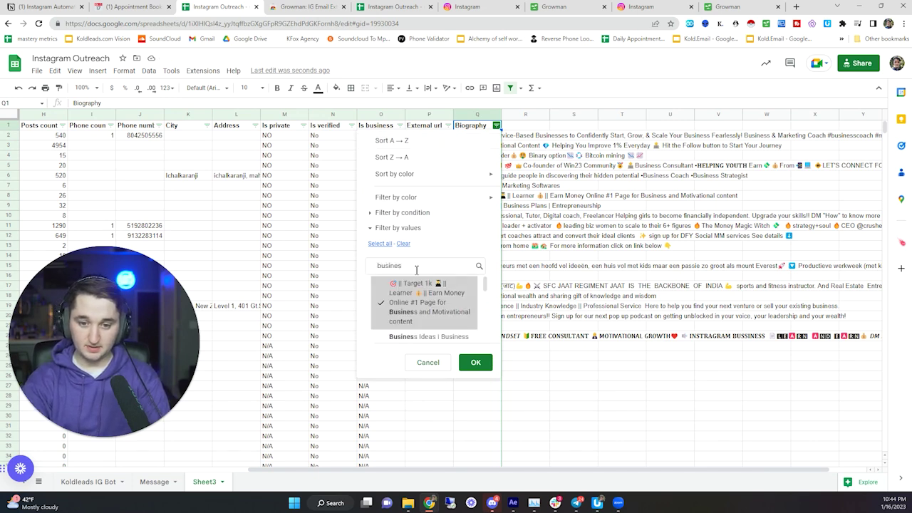
type("s coa")
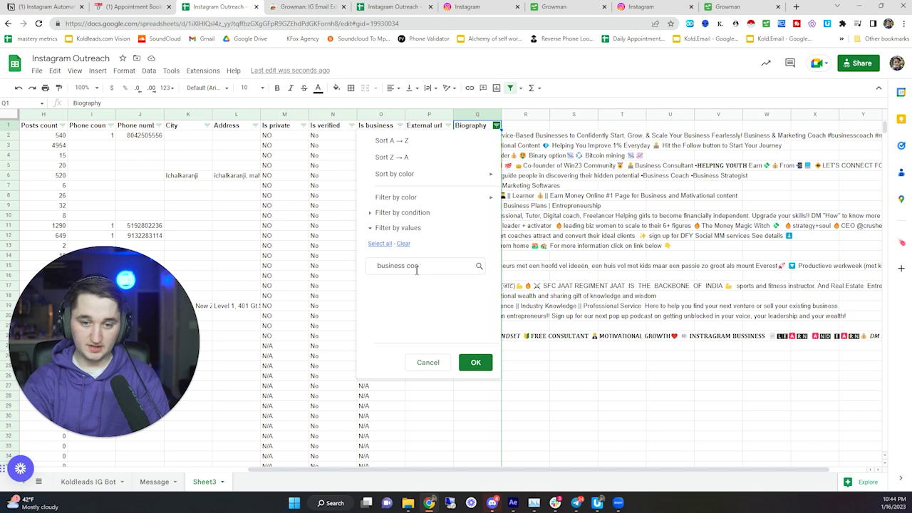
key("BackSpace")
key("BackSpace")
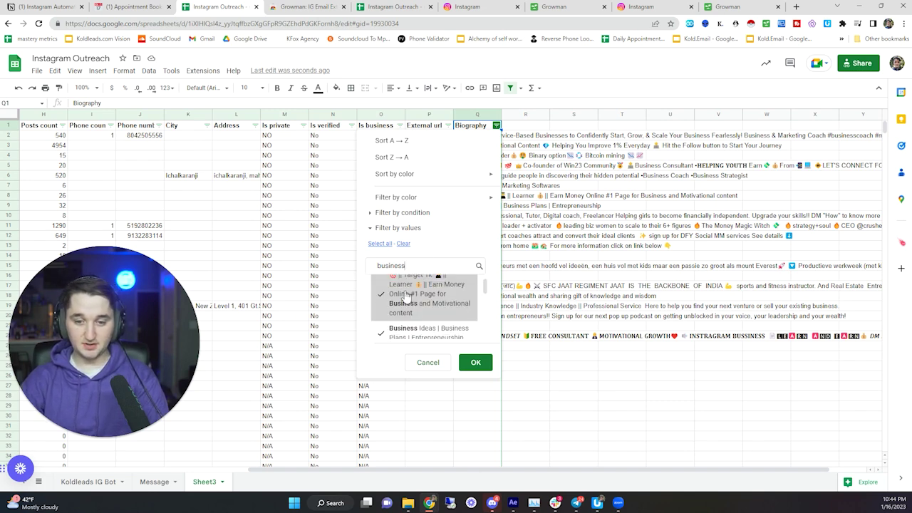
scroll(406, 296, "down", 2)
scroll(413, 299, "up", 2)
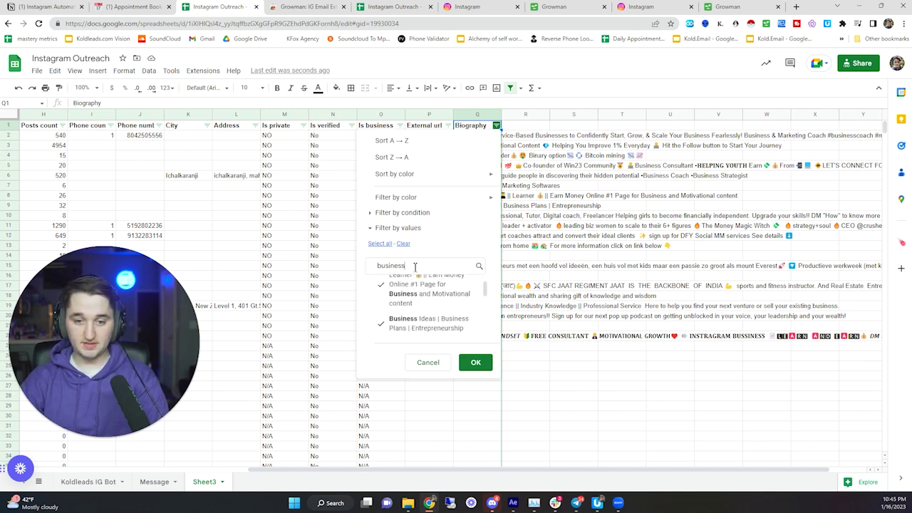
- Uncheck all Biography values, keep only those containing 'business', and apply the filter
double_click(415, 266)
key("BackSpace")
left_click(403, 244)
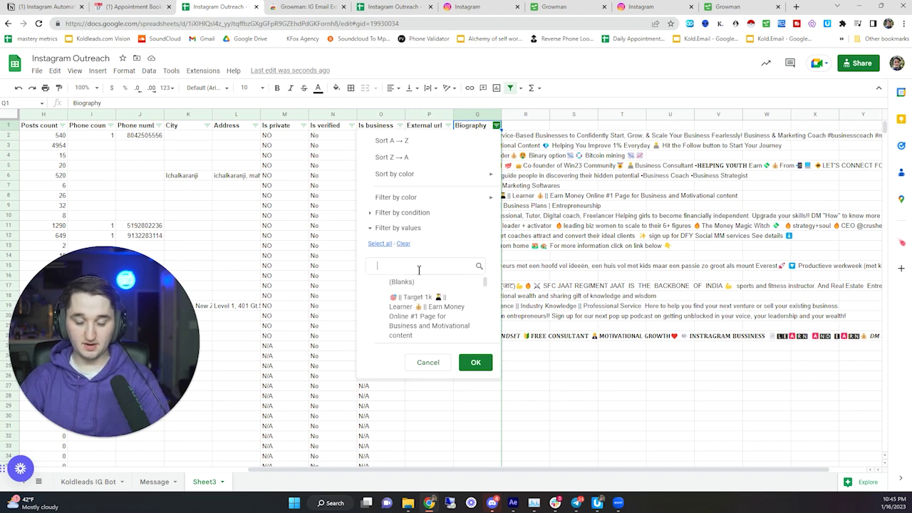
type("b")
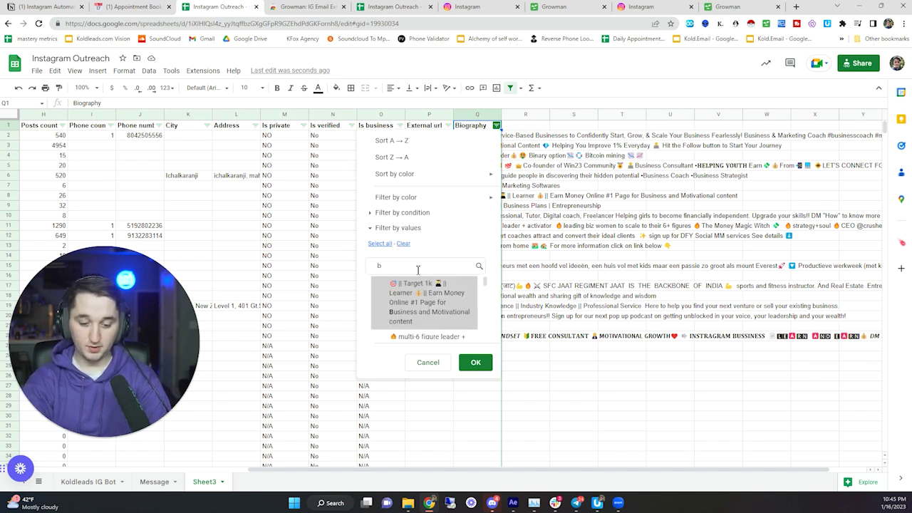
type("usiness")
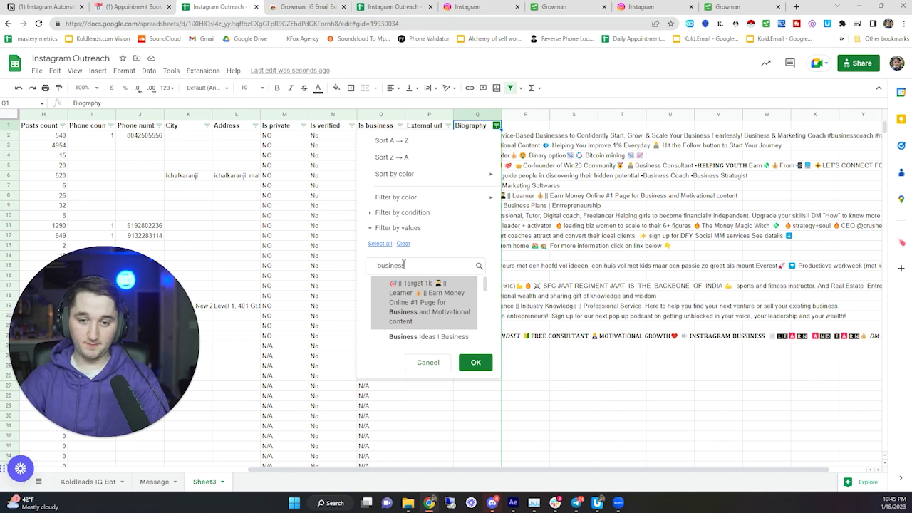
left_click(379, 243)
left_click(475, 365)
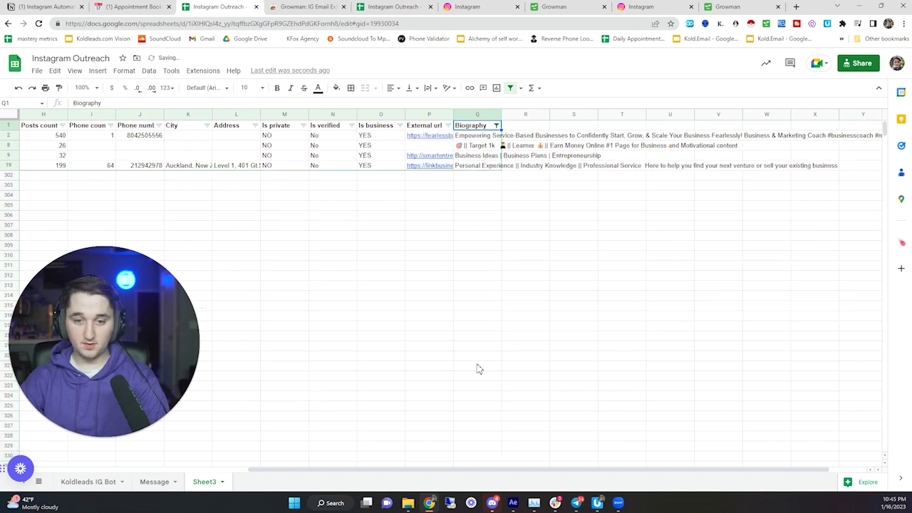
- Copy columns A through Q of the filtered leads on Sheet3
left_click_drag(485, 136, 481, 165)
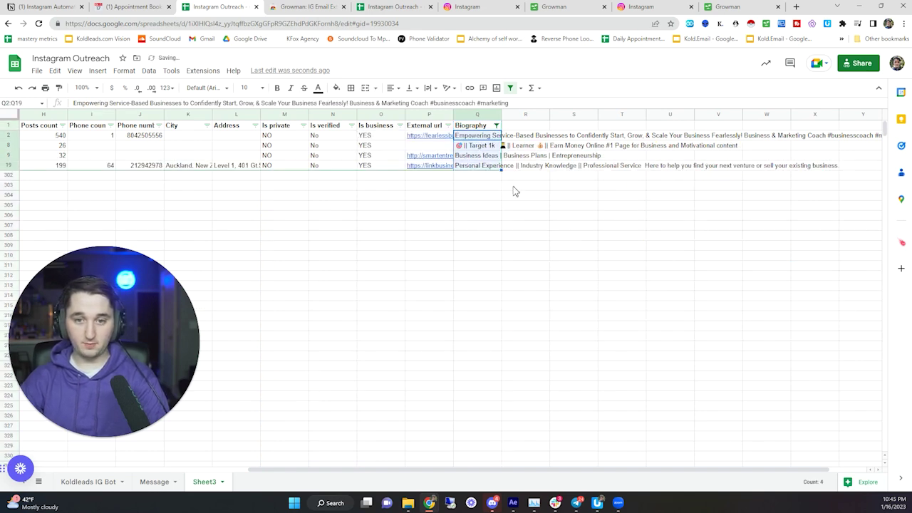
left_click_drag(389, 470, 11, 402)
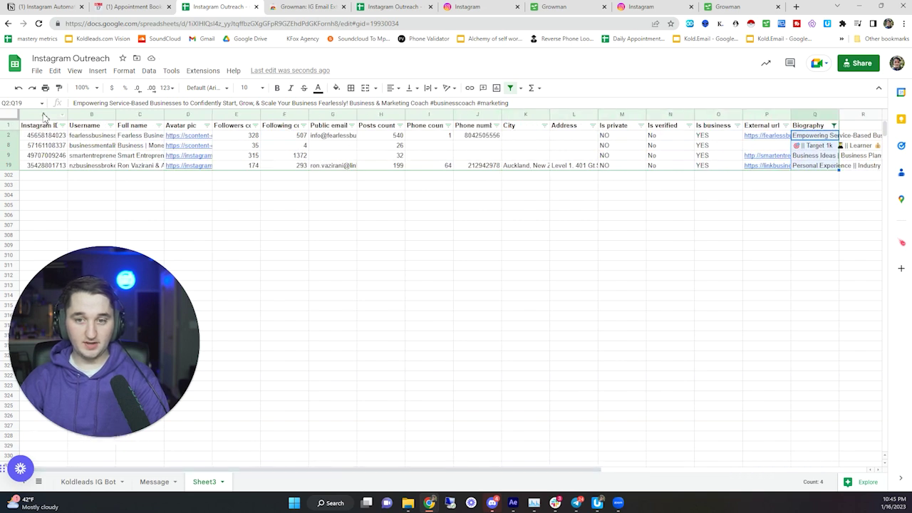
left_click_drag(44, 116, 819, 116)
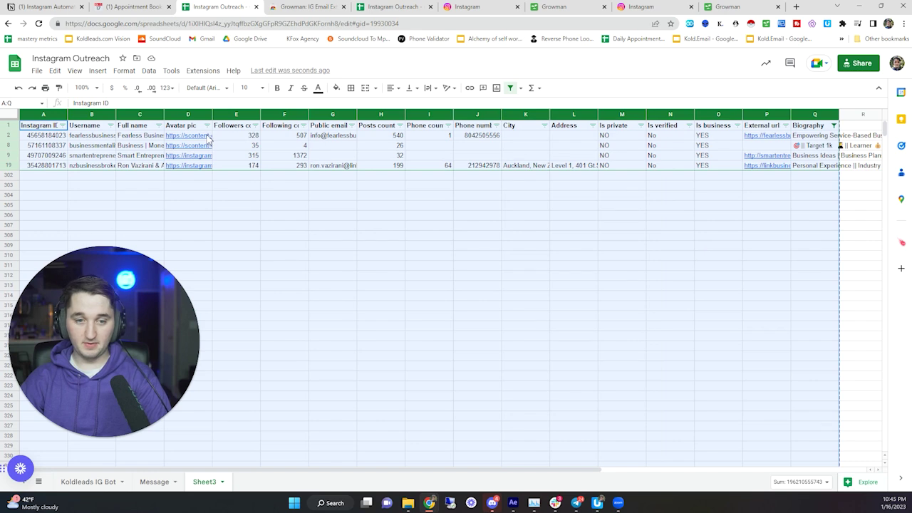
right_click(46, 114)
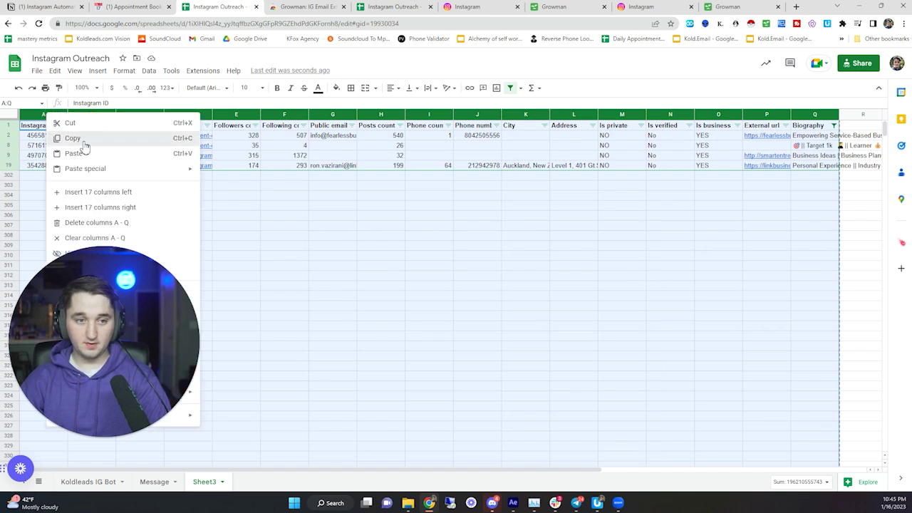
left_click(81, 139)
- Clear the old lead data in columns C to S of the Koldleads IG Bot sheet
left_click(107, 484)
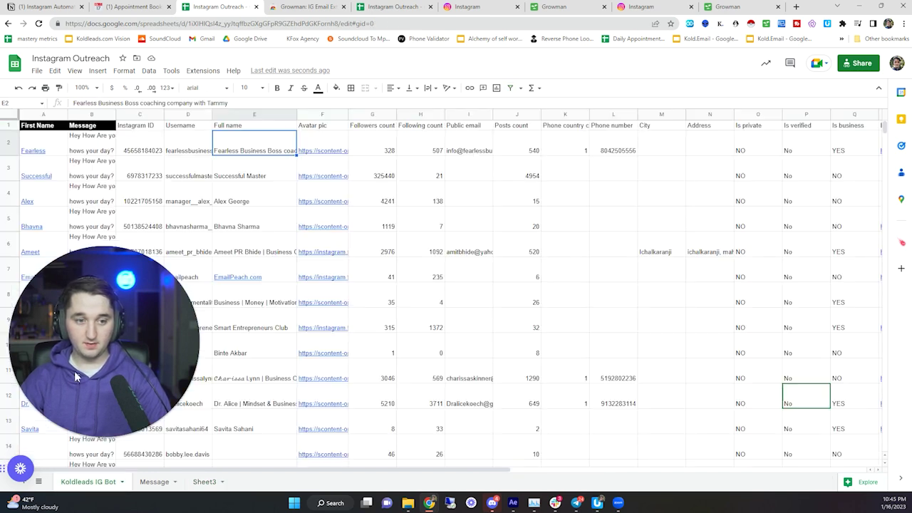
left_click_drag(141, 114, 758, 157)
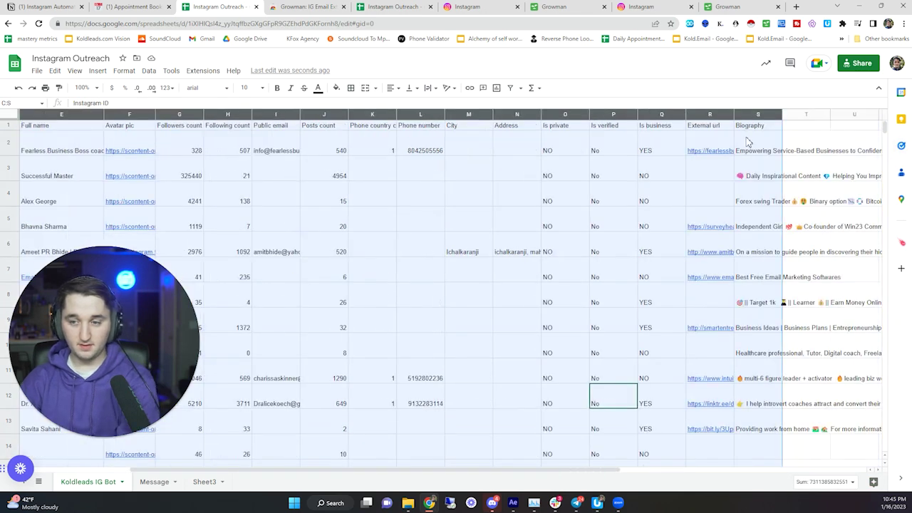
key("Delete")
left_click_drag(369, 468, 169, 464)
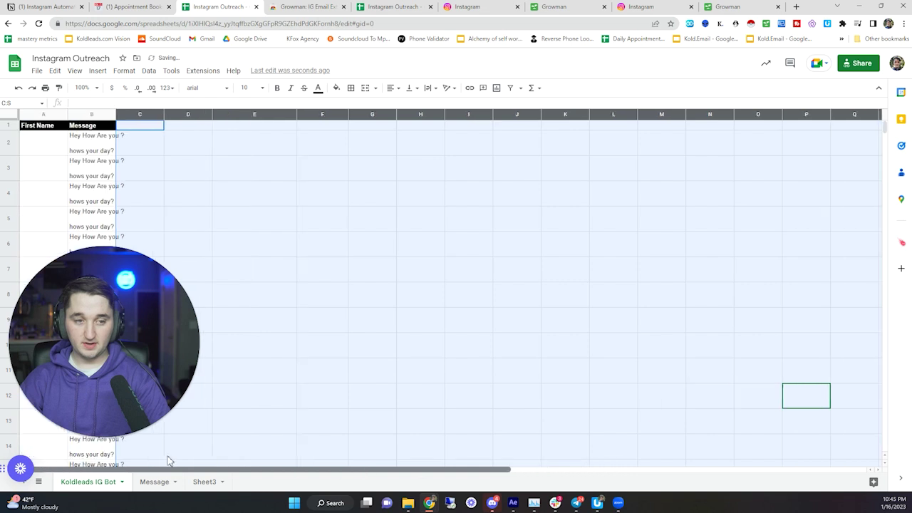
- Paste the copied leads into column C and review the pasted range C2 to Q6
left_click(133, 125)
right_click(138, 115)
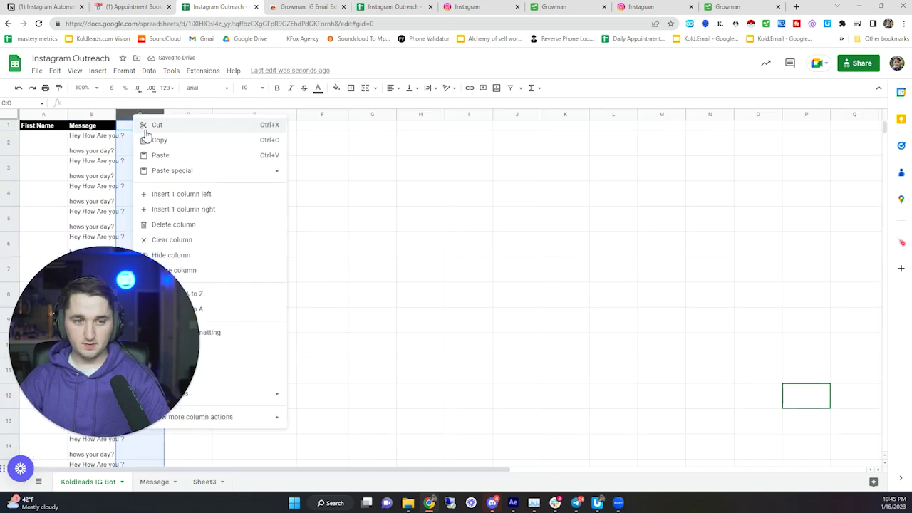
left_click(188, 160)
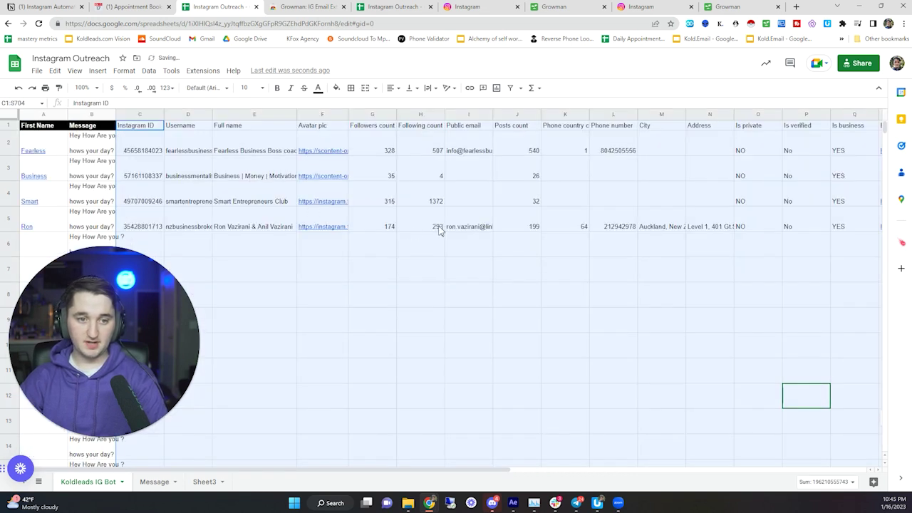
left_click(431, 226)
left_click_drag(197, 153, 191, 222)
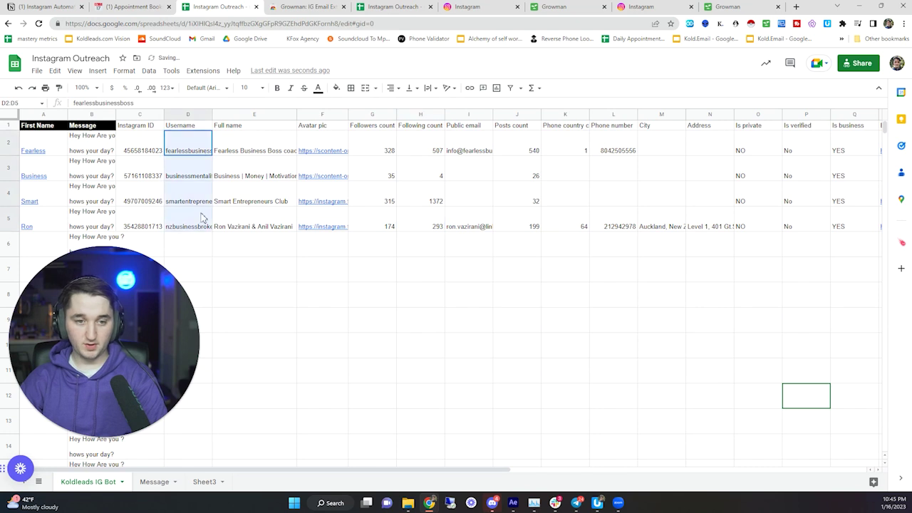
left_click(188, 146)
left_click_drag(285, 464, 460, 468)
left_click(390, 372)
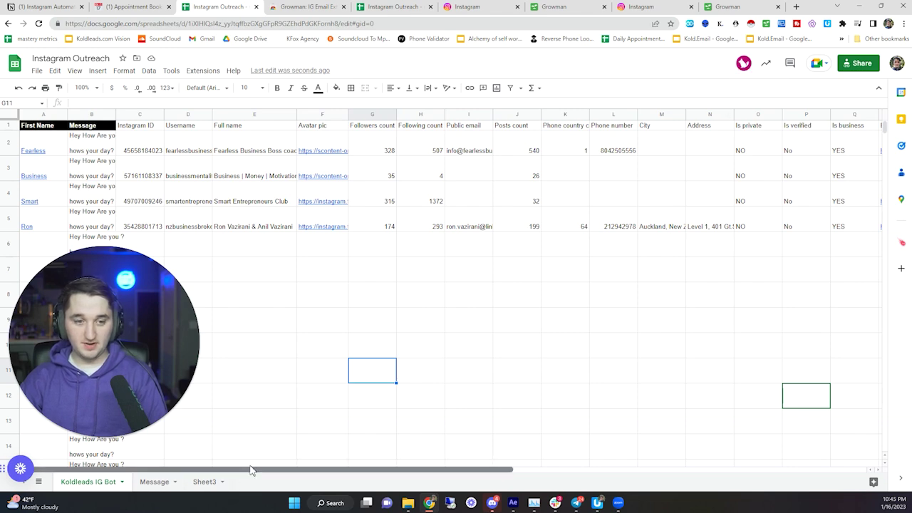
left_click_drag(253, 470, 195, 432)
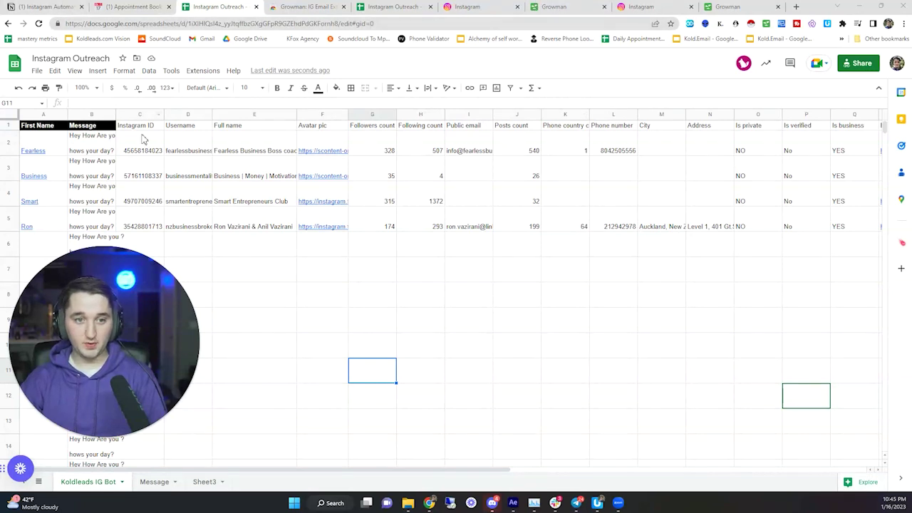
left_click_drag(142, 138, 835, 242)
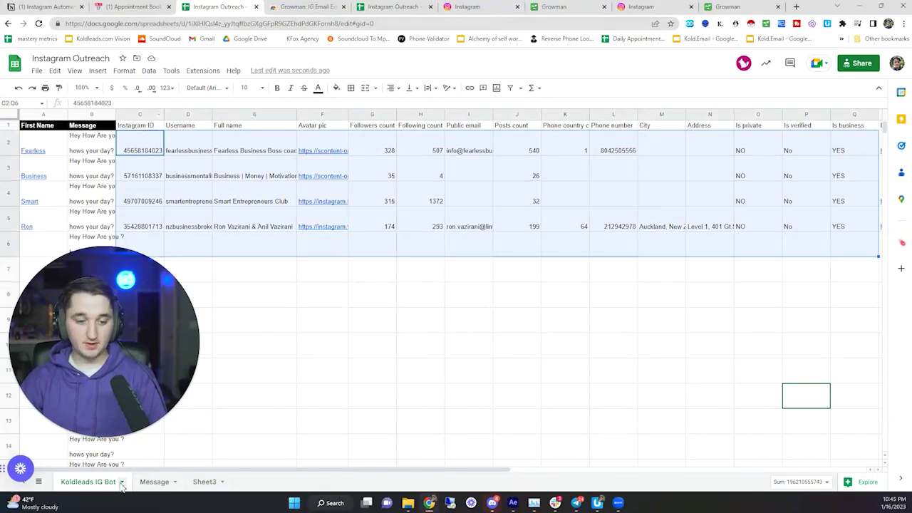
- Review the Message sheet's template and its list of available variables
left_click(155, 483)
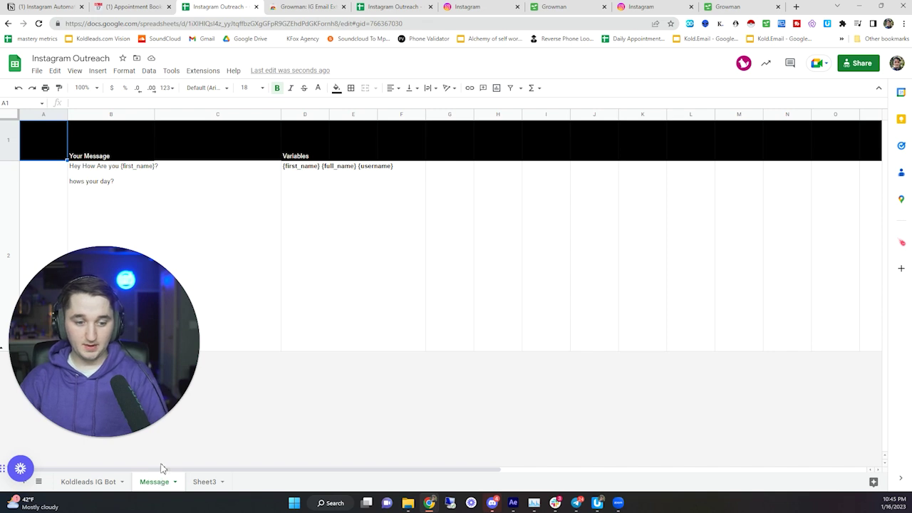
left_click(168, 214)
left_click(100, 188)
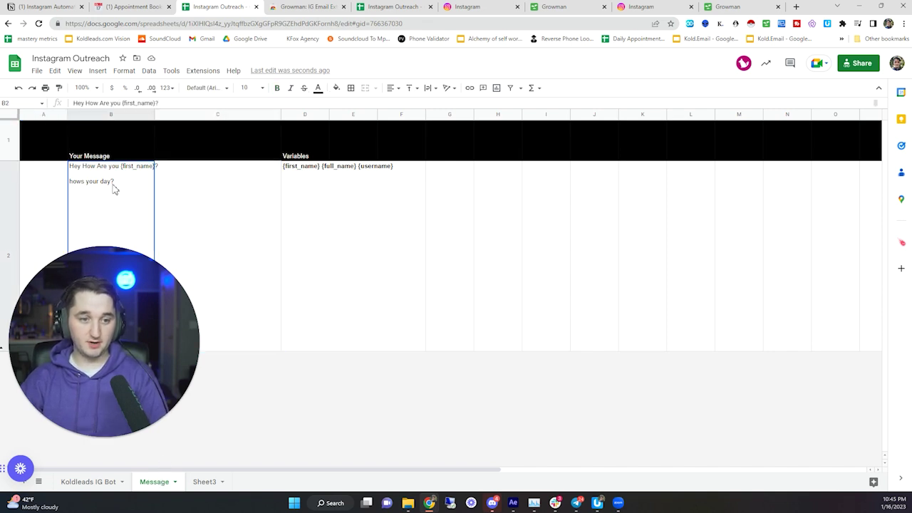
left_click(300, 176)
left_click_drag(300, 176, 352, 186)
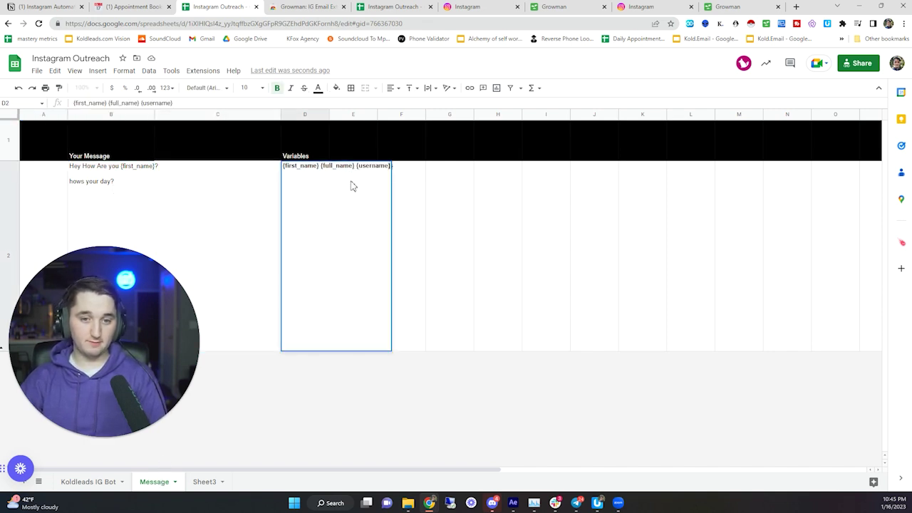
- Replace the B2 template text with 'hey {first_name}, hows it going'
double_click(122, 181)
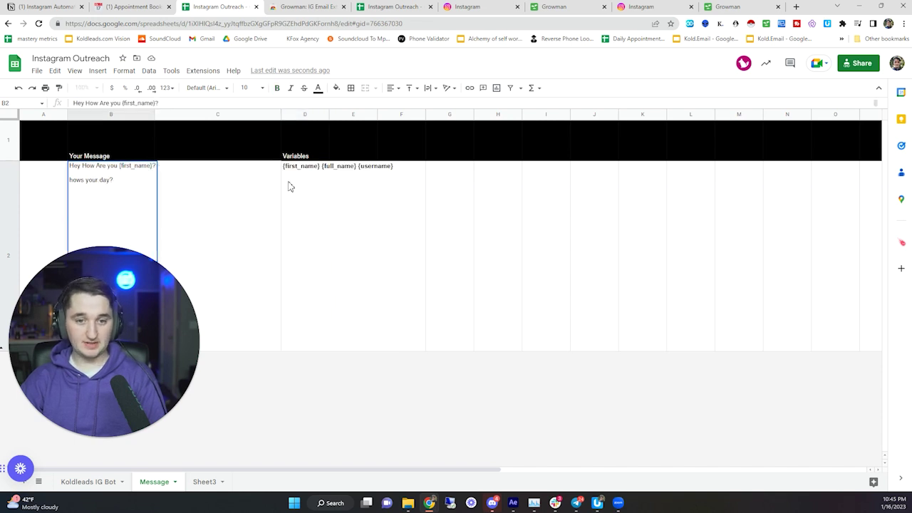
left_click(289, 185)
double_click(105, 181)
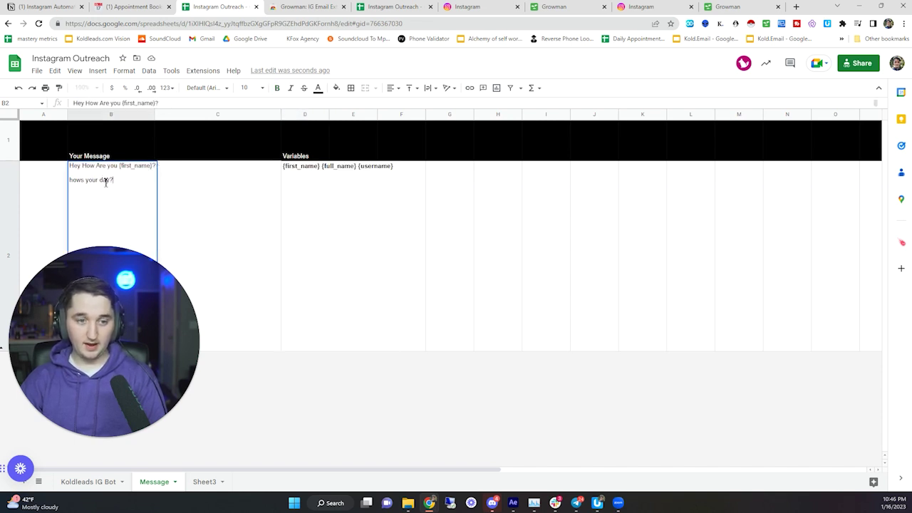
left_click_drag(132, 181, 70, 170)
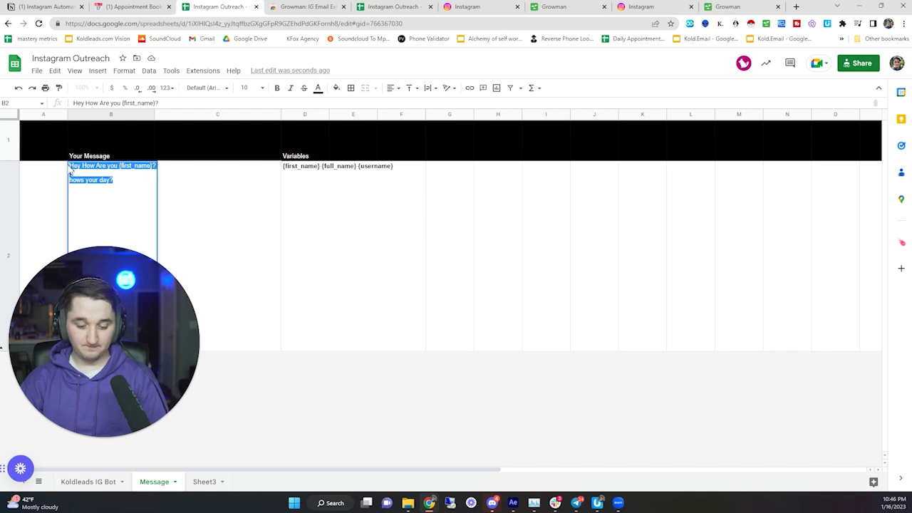
double_click(71, 171)
type("hey")
key("ctrl+shift+End")
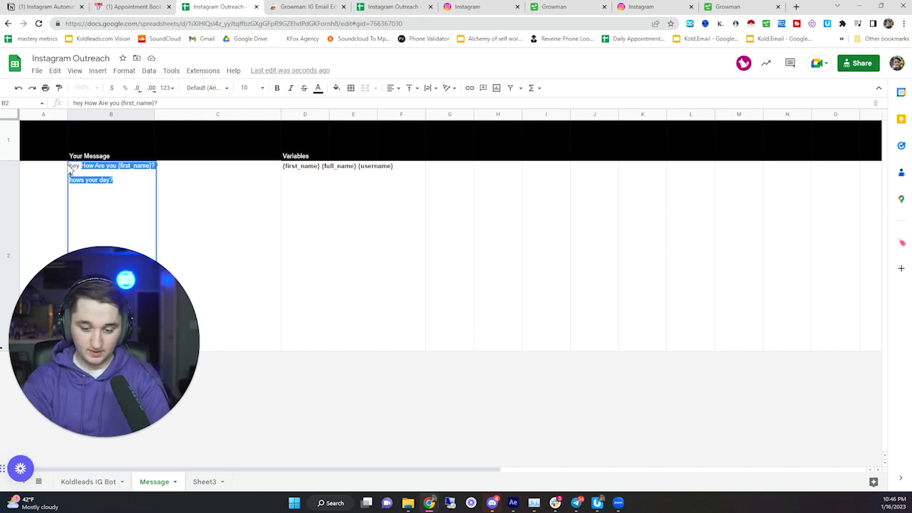
type("{")
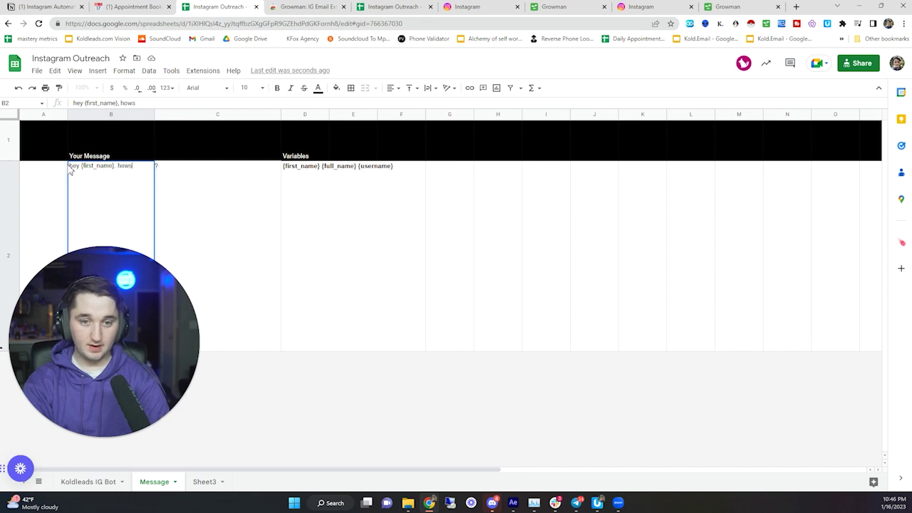
type("ing")
key("Return")
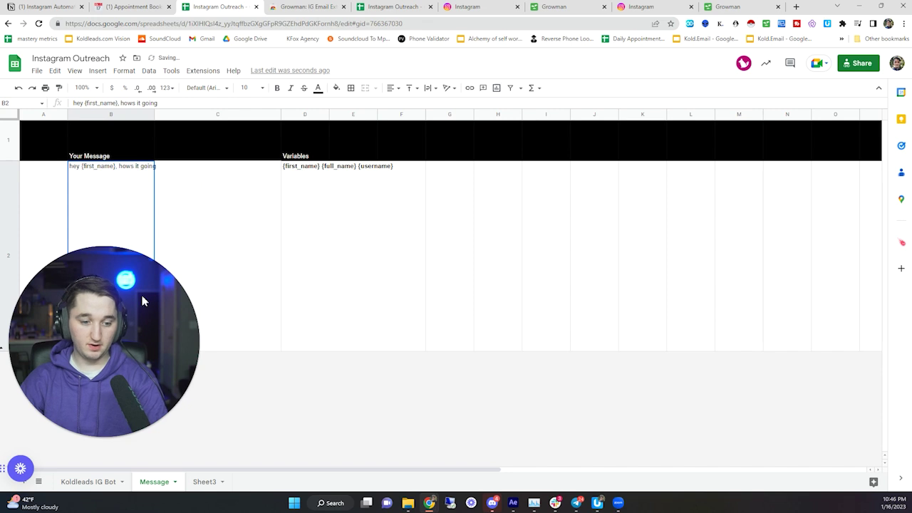
- Widen column B on Koldleads IG Bot to show the full personalised messages
left_click(105, 482)
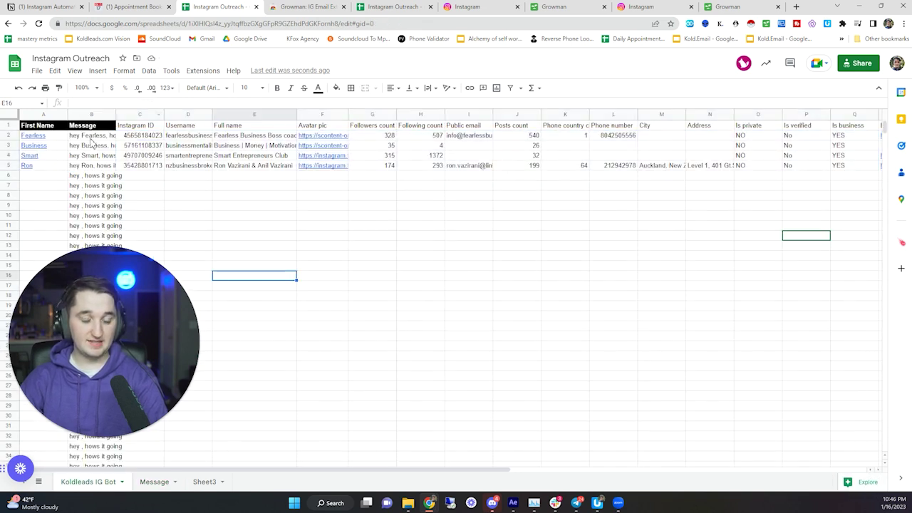
left_click_drag(91, 138, 100, 175)
left_click(100, 166)
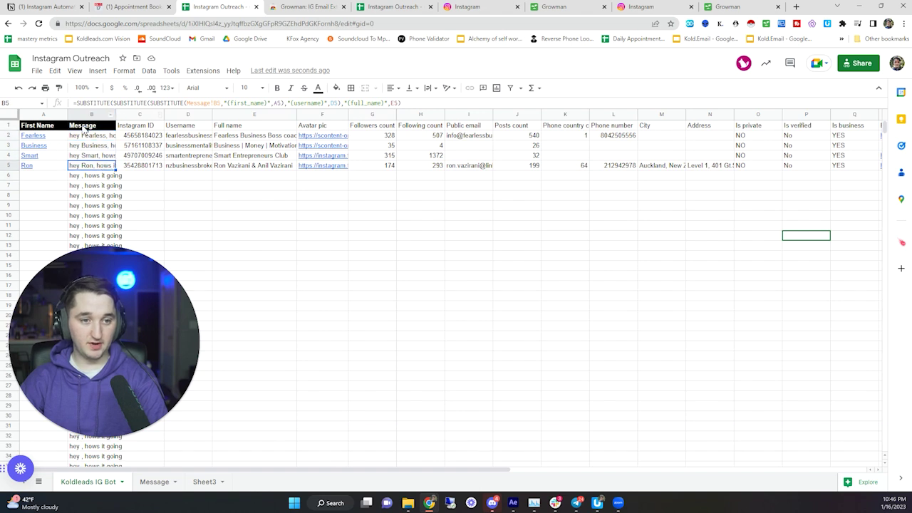
left_click(106, 125)
left_click(111, 132)
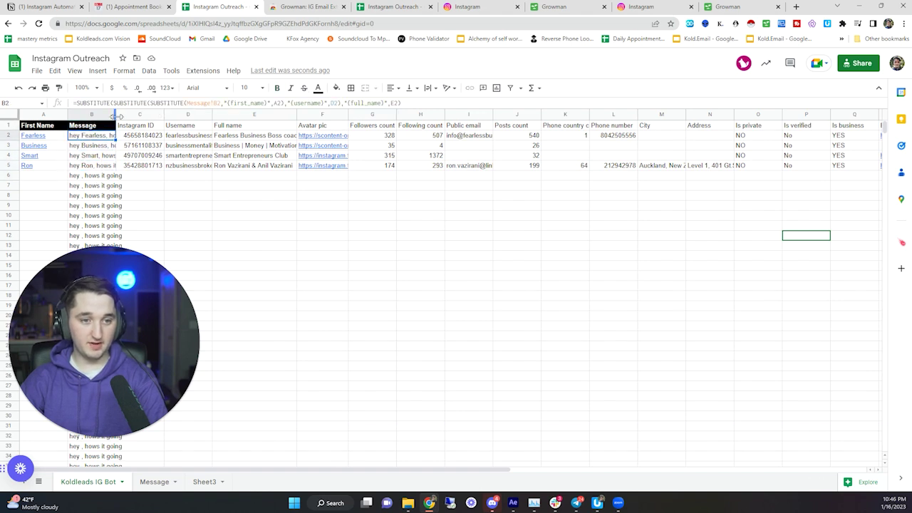
left_click_drag(115, 114, 318, 114)
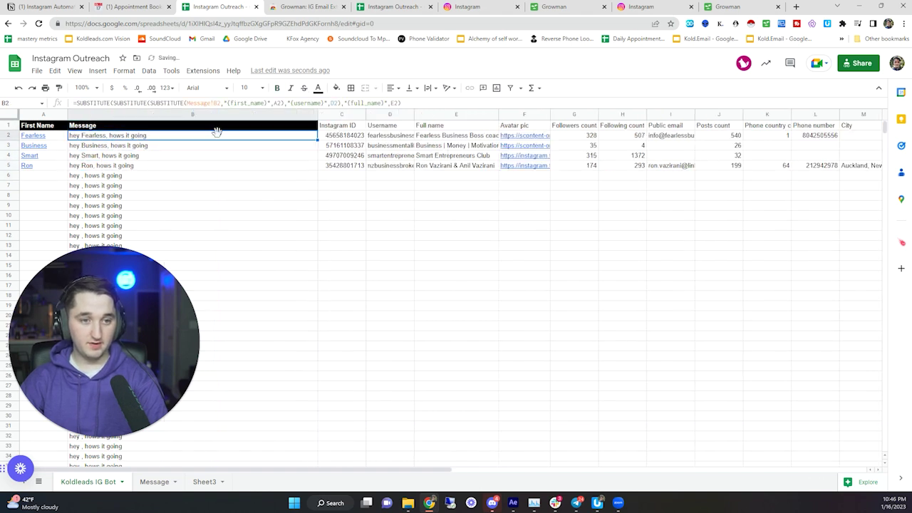
left_click(118, 146)
left_click(118, 157)
- Add a question mark to the end of the Message template
left_click(154, 482)
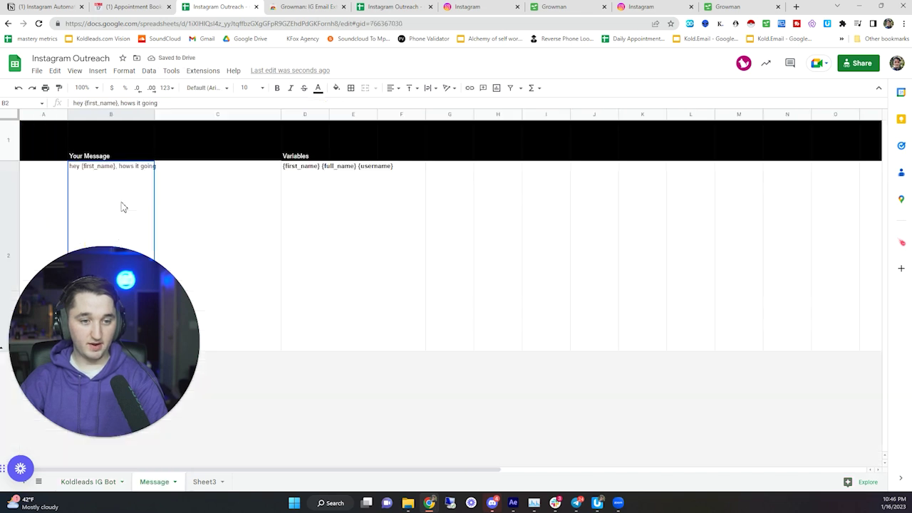
type("?")
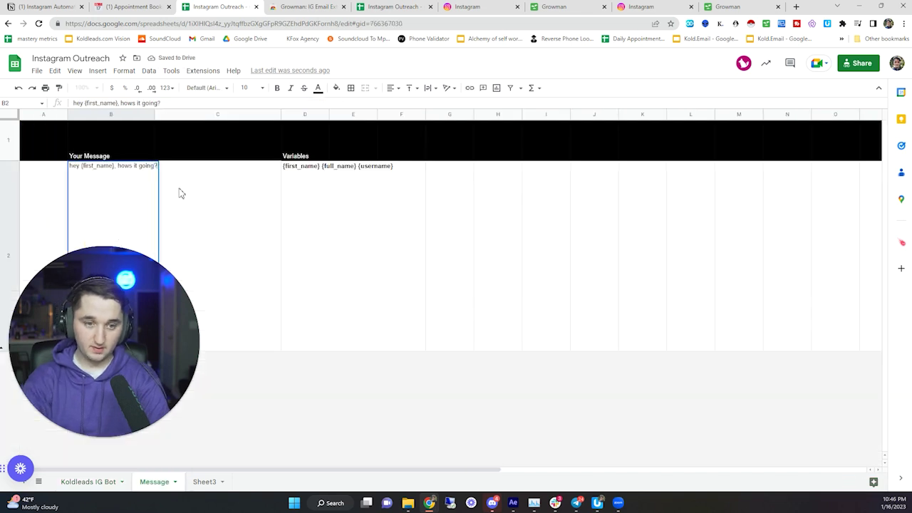
left_click(88, 482)
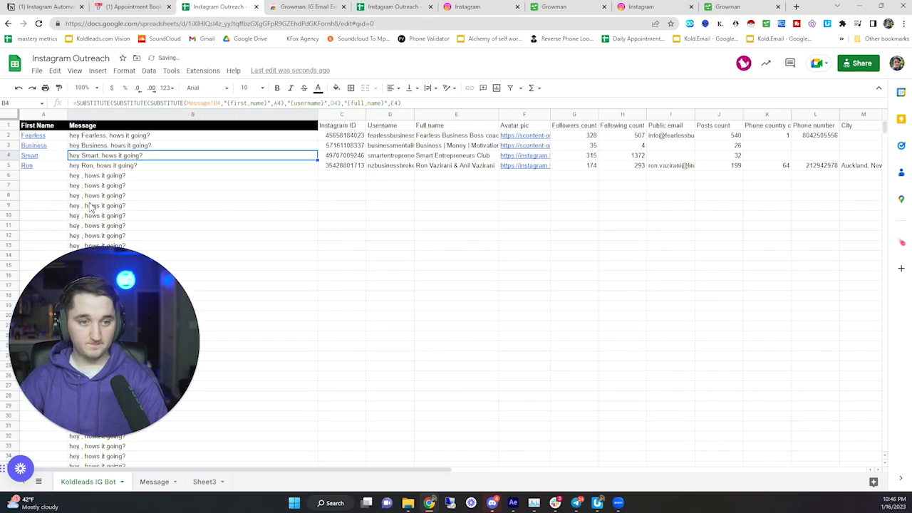
- Inspect the generated messages for the four leads in column B
left_click_drag(143, 135, 158, 164)
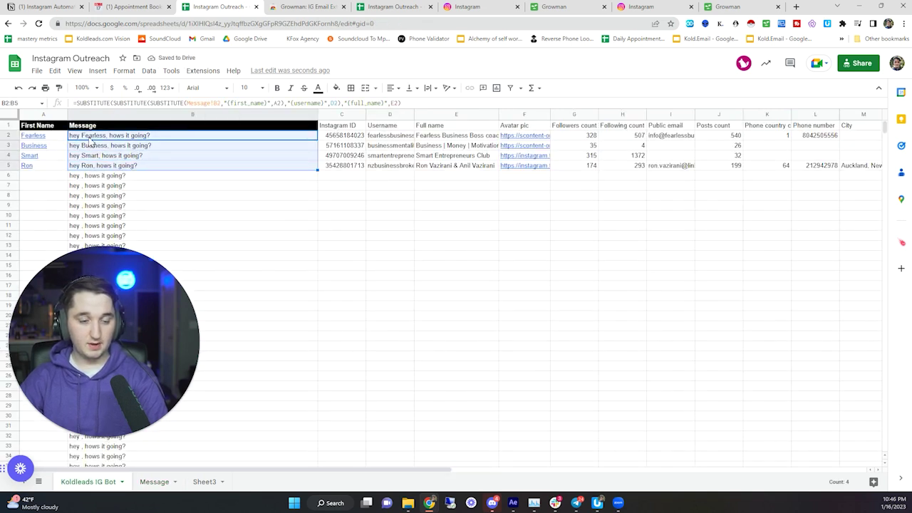
key("shift+Up")
key("shift+Up")
key("shift+Up")
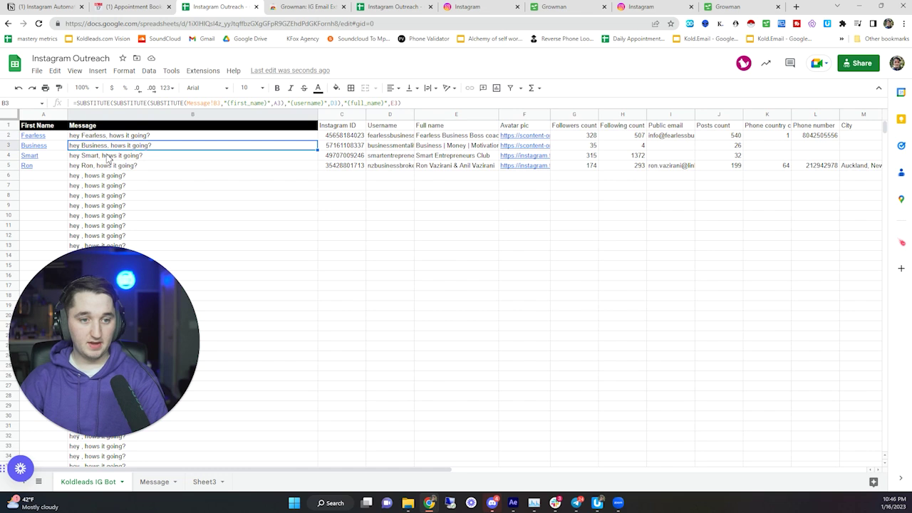
left_click(111, 154)
left_click(114, 146)
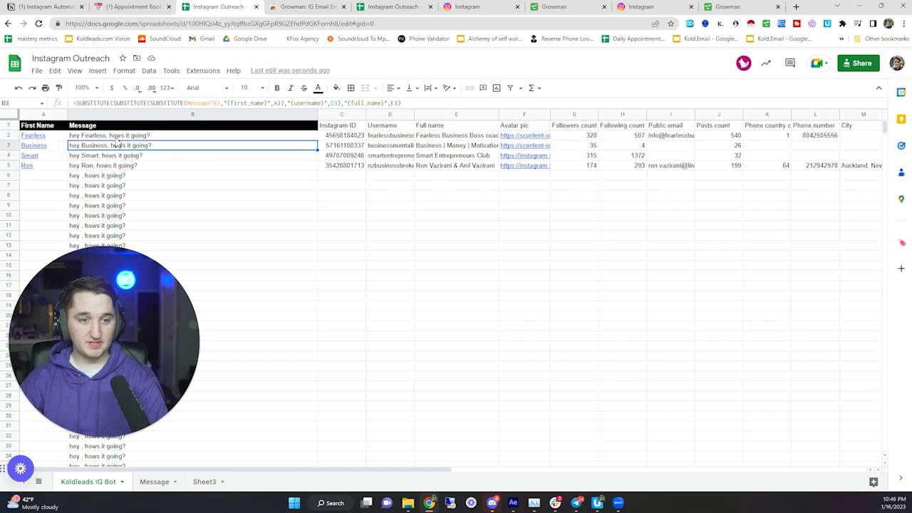
left_click(114, 136)
left_click_drag(114, 166, 114, 136)
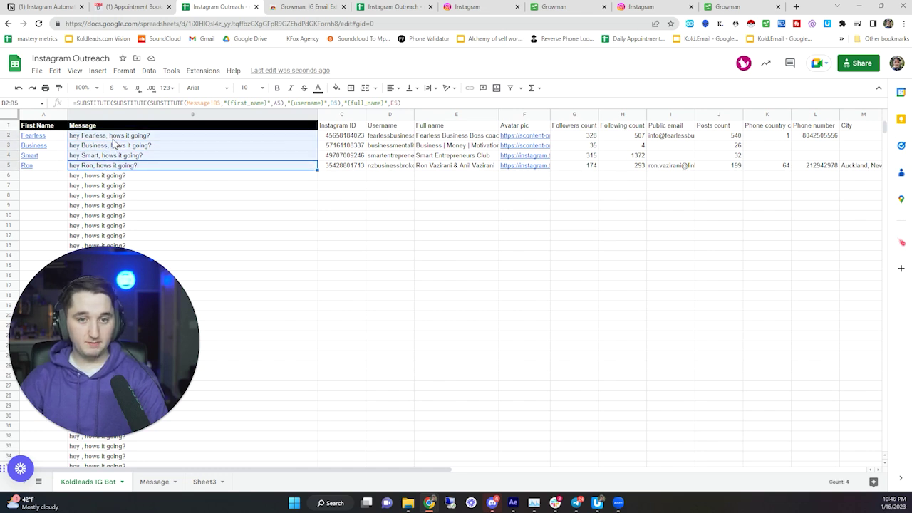
- Read the four leads' complete full names in the Full name column
left_click(446, 135)
left_click_drag(438, 125, 432, 178)
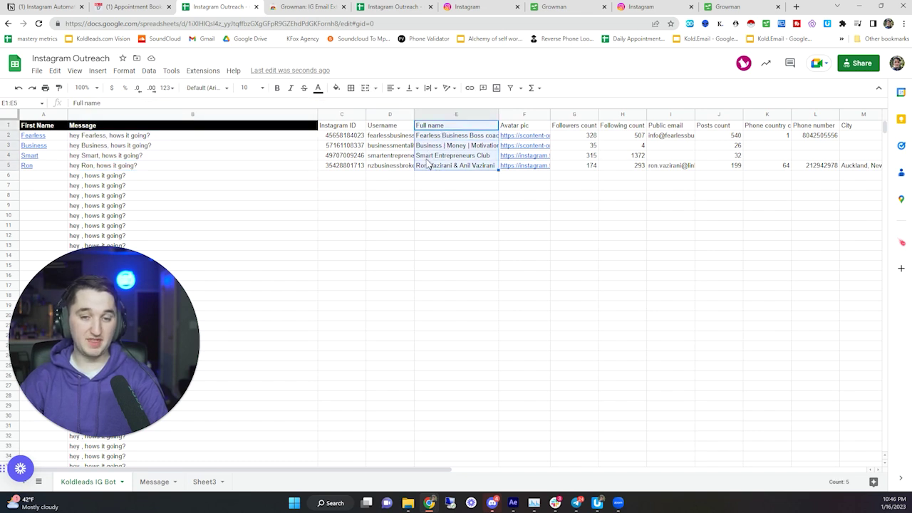
left_click(440, 147)
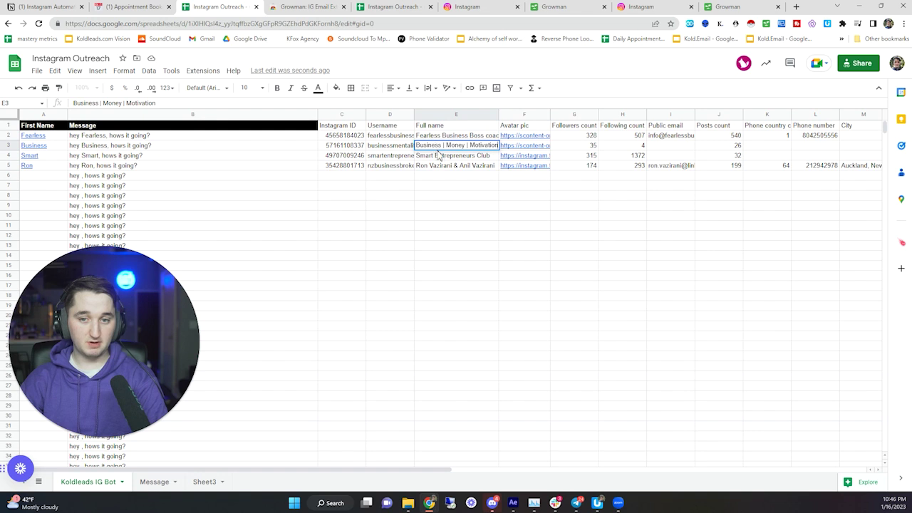
left_click(449, 136)
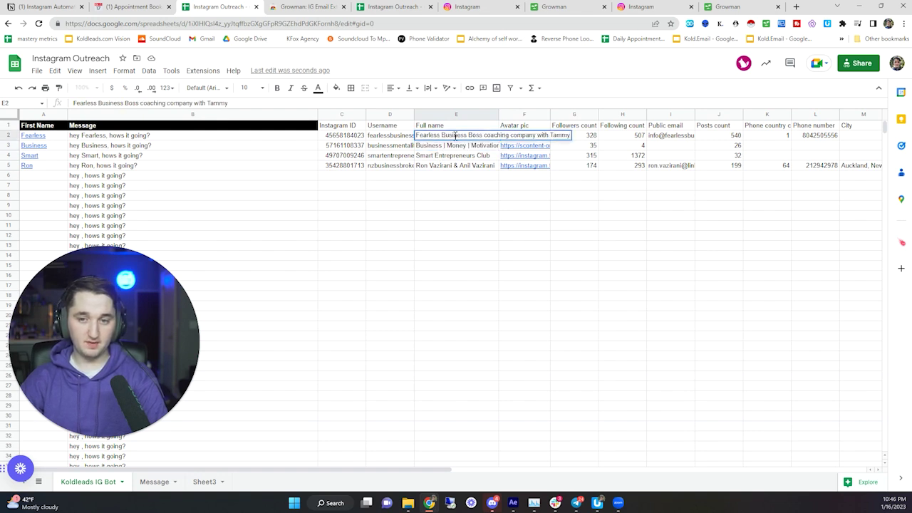
left_click(438, 154)
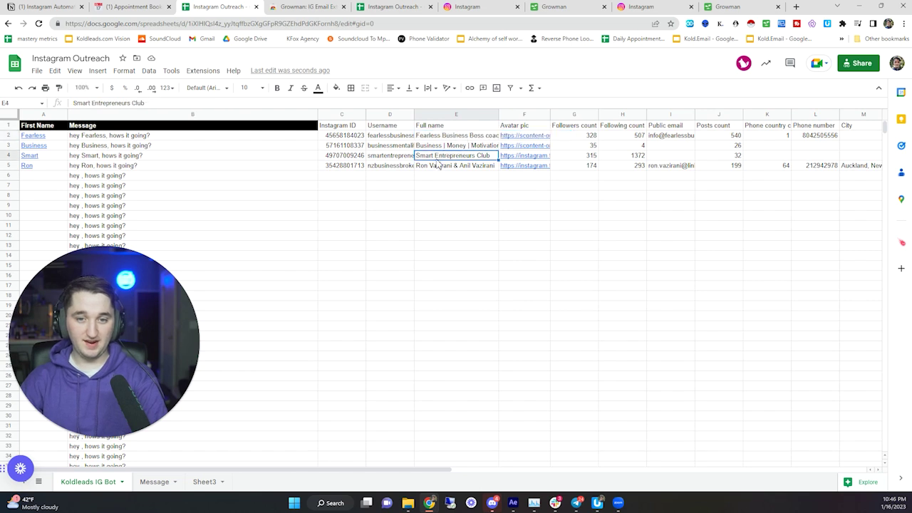
double_click(438, 164)
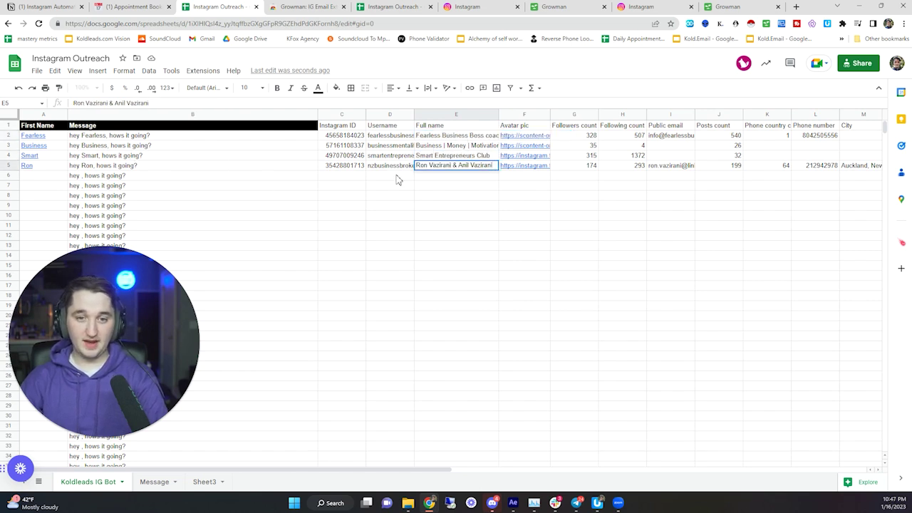
left_click_drag(442, 135, 432, 174)
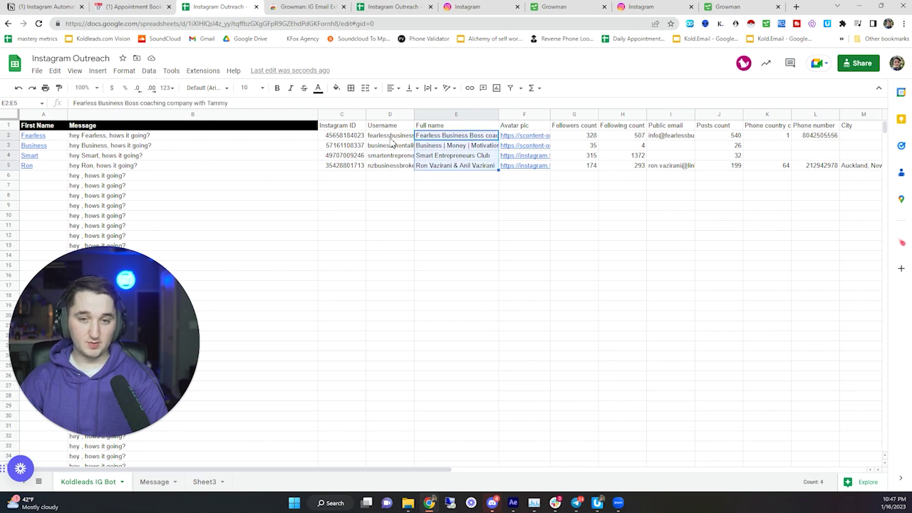
- Check the four usernames, including row 5, and recheck the full names
left_click_drag(389, 137, 381, 172)
double_click(384, 165)
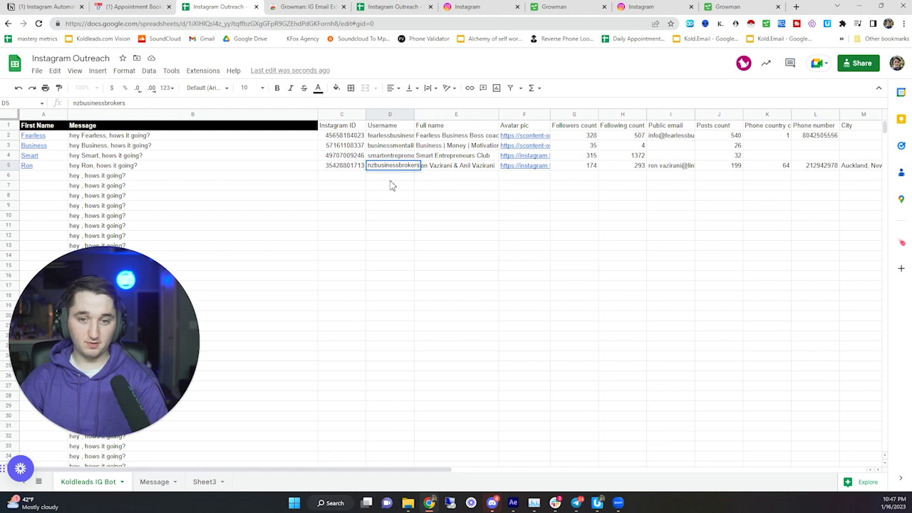
left_click(390, 179)
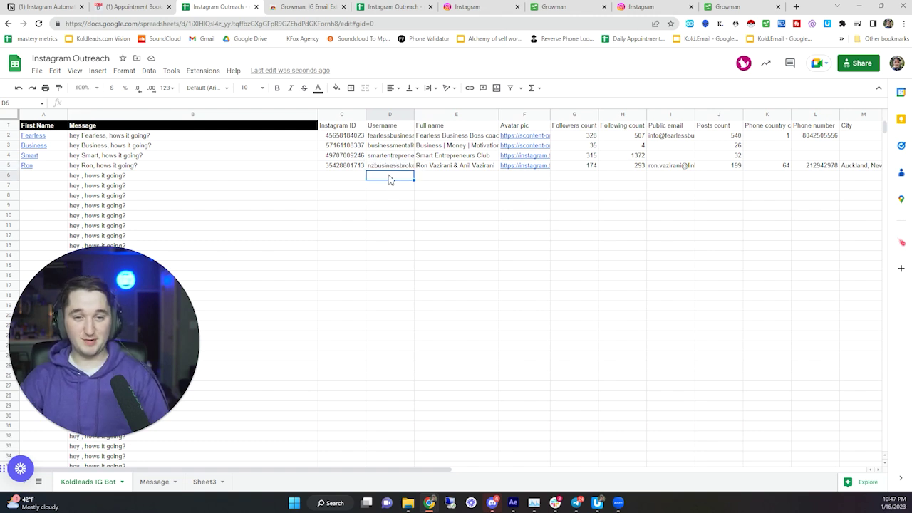
left_click(392, 167)
left_click_drag(444, 170, 455, 132)
left_click(450, 137)
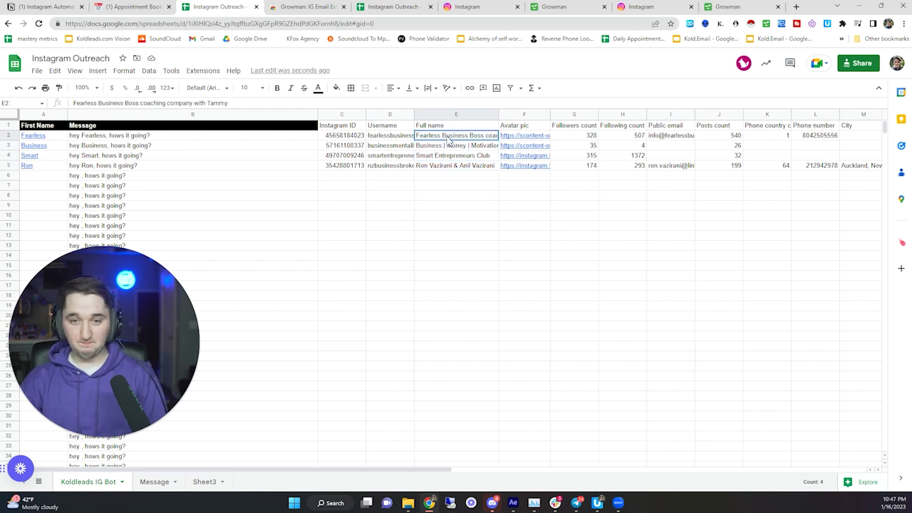
left_click(446, 149)
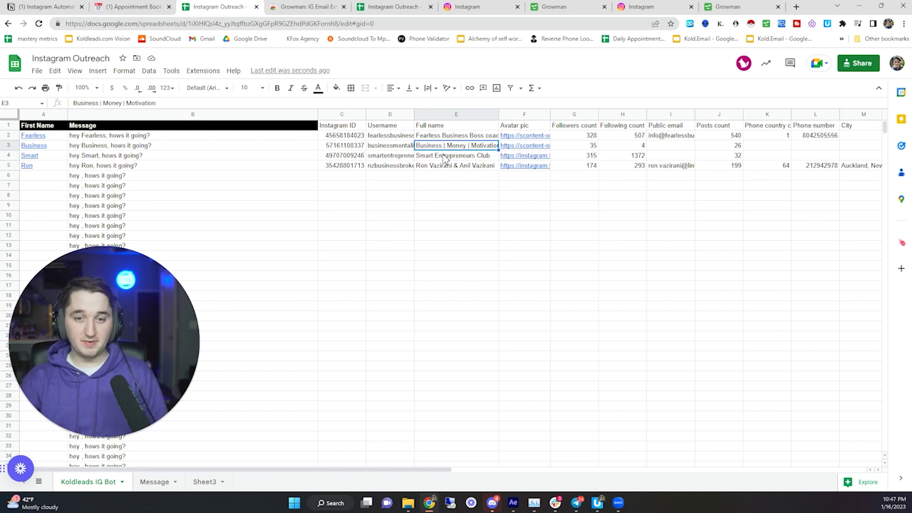
left_click_drag(443, 135, 442, 165)
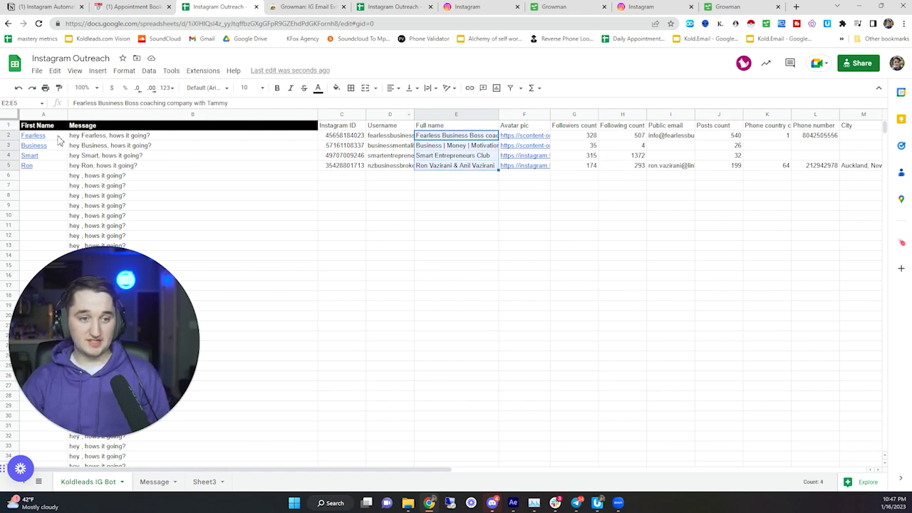
- Inspect the first-name formula in A2 and message formulas in B2:B5, then go to the Message sheet
left_click_drag(60, 141, 46, 166)
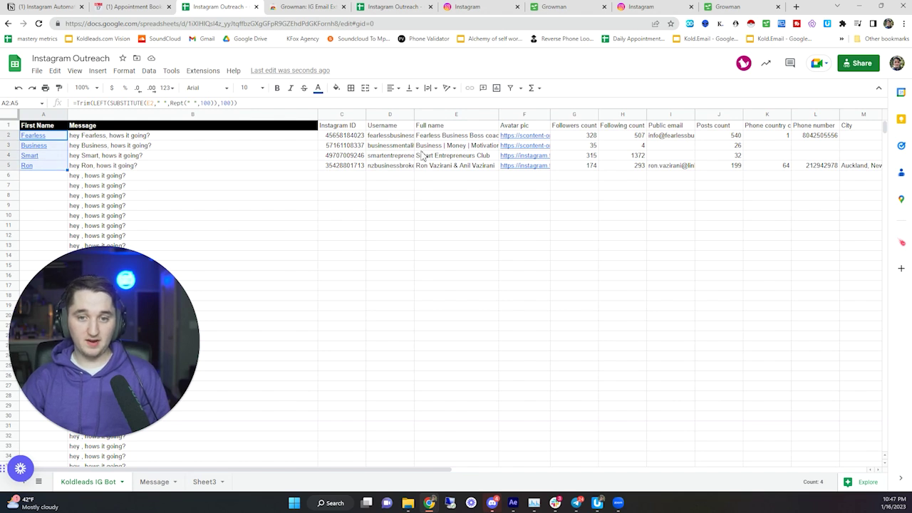
left_click_drag(439, 136, 432, 166)
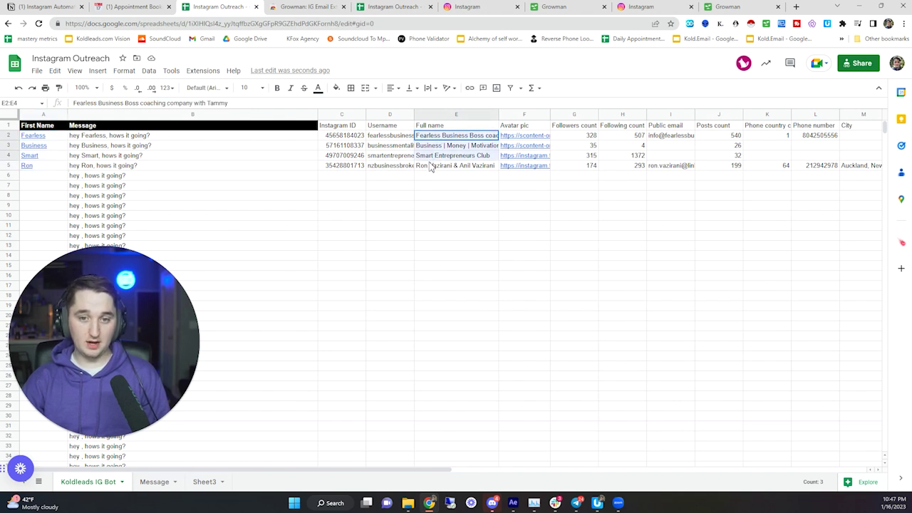
left_click(63, 138)
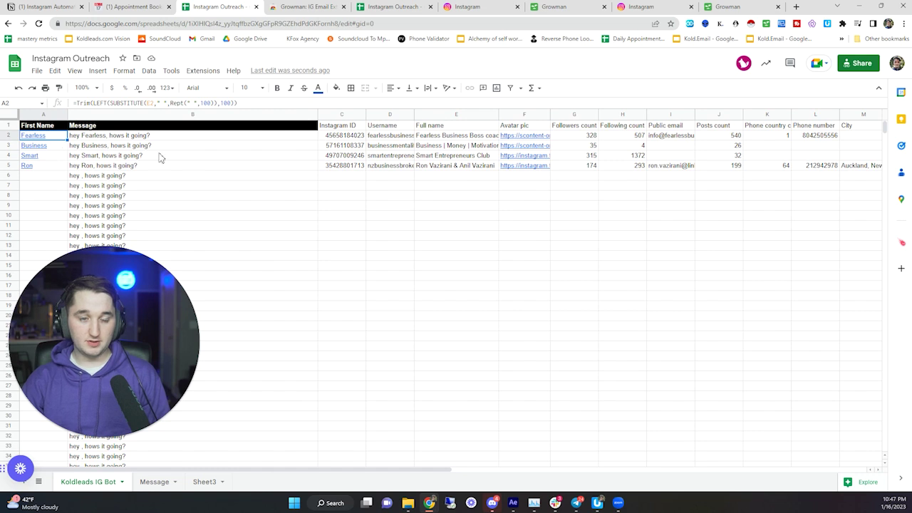
left_click_drag(171, 136, 193, 169)
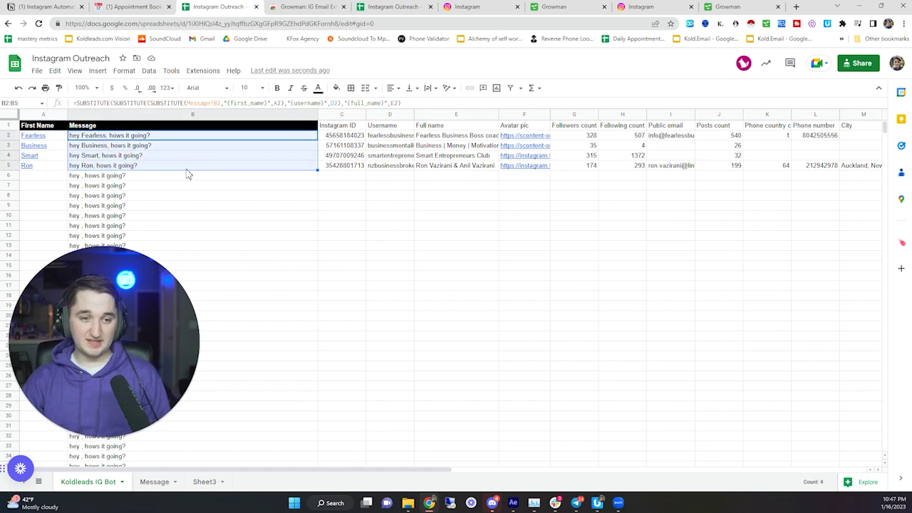
left_click(141, 185)
left_click(138, 166)
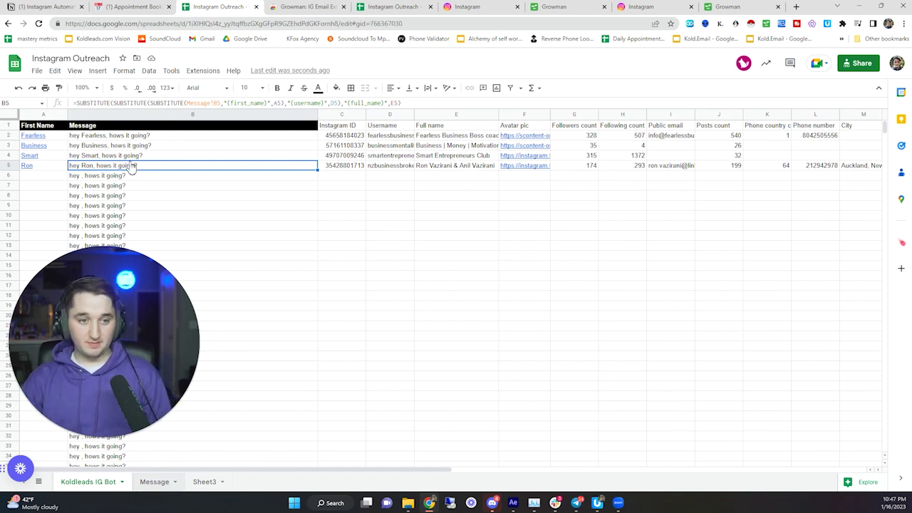
key("ctrl+shift+Page_Down")
- Delete {first_name} from the B2 template, leaving 'hey, hows it going?'
double_click(106, 175)
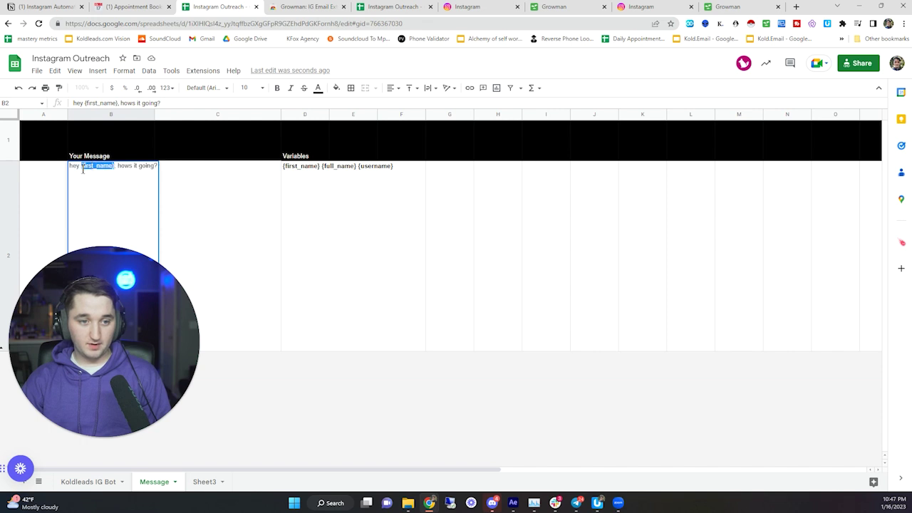
key("BackSpace")
left_click(261, 238)
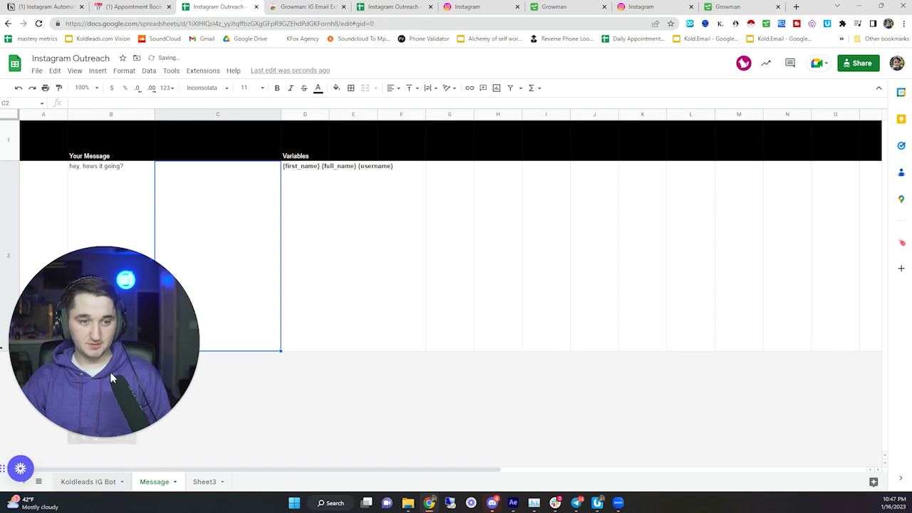
- Check that the lead rows 2–5 on Koldleads IG Bot show the updated message
left_click(89, 485)
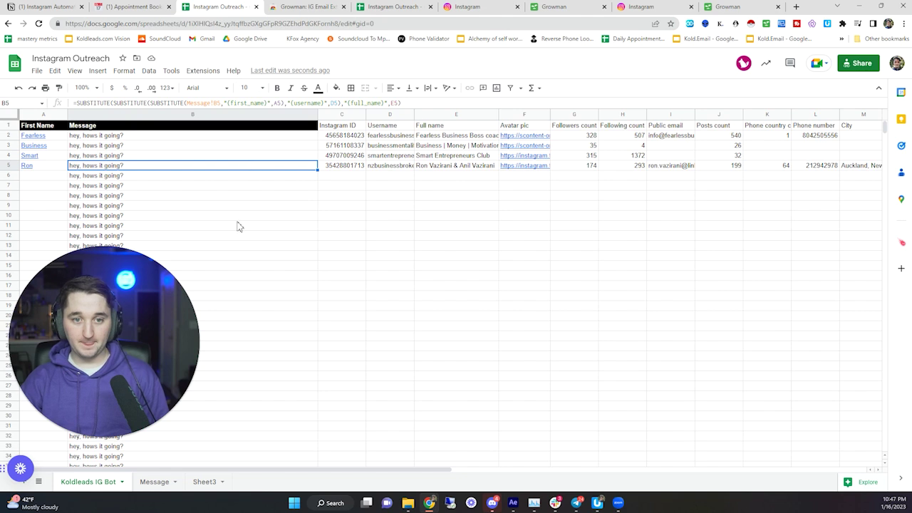
left_click(155, 482)
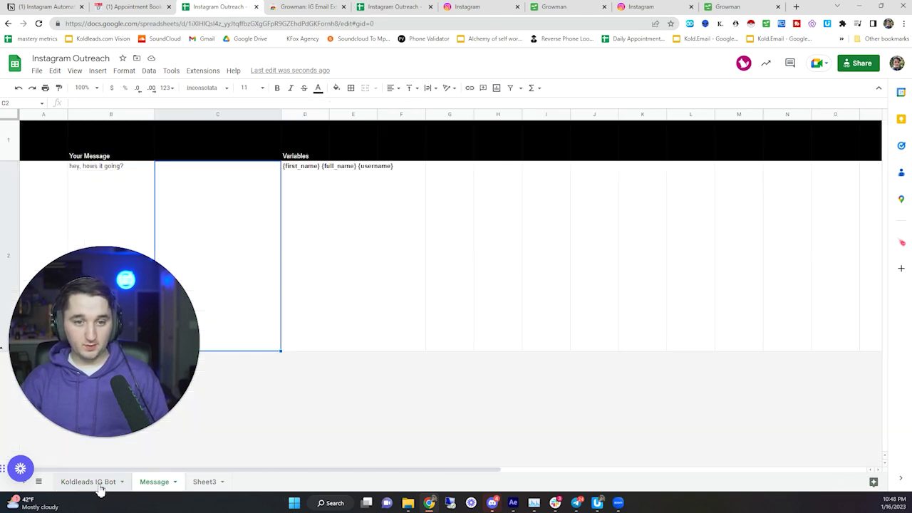
left_click(99, 484)
left_click_drag(342, 151, 850, 173)
left_click(861, 171)
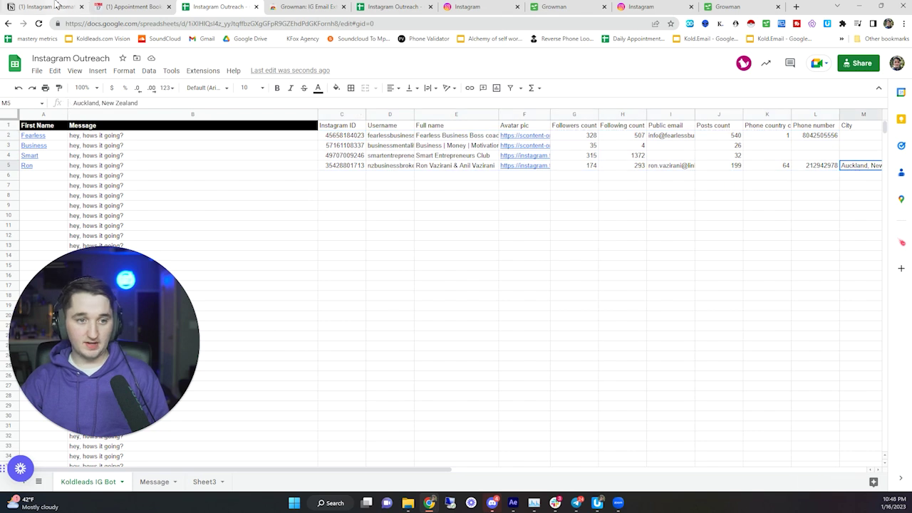
- Check the Download CSV step in the Notion notes, then download the sheet as Comma Separated Values (.csv)
left_click(44, 6)
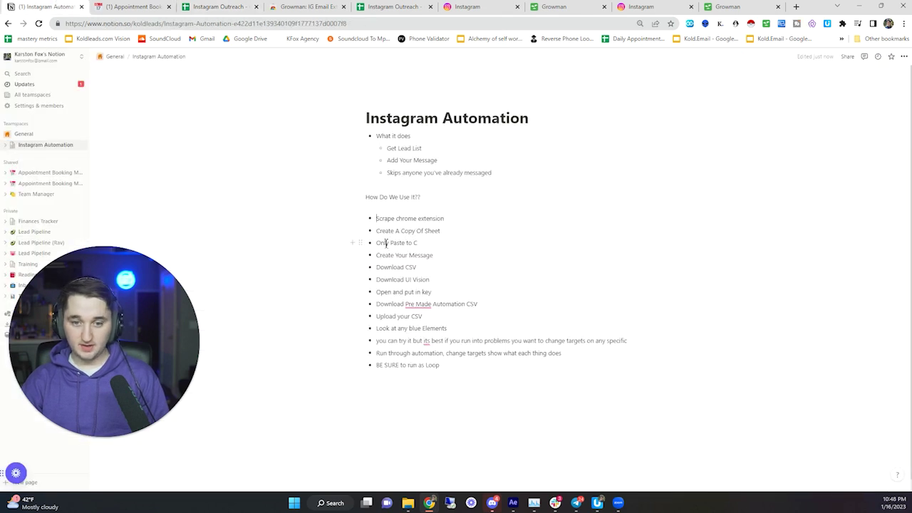
left_click_drag(414, 249, 421, 267)
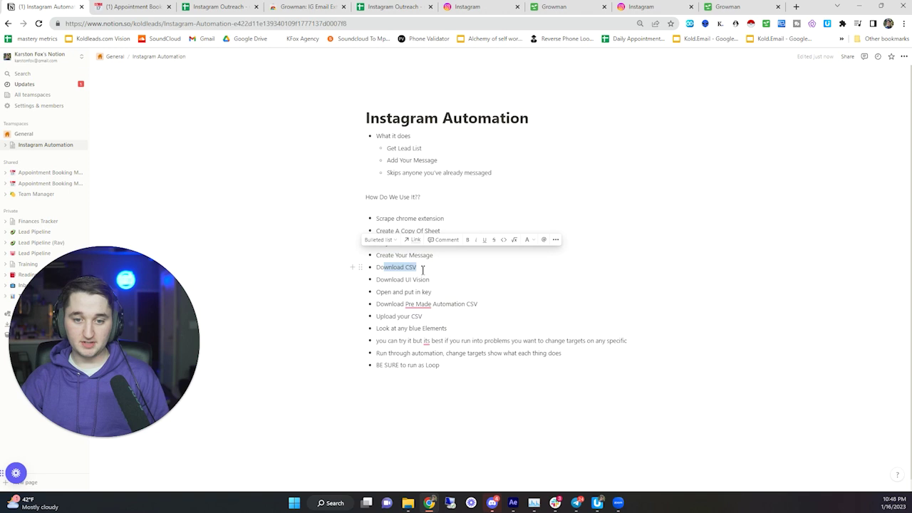
left_click(236, 6)
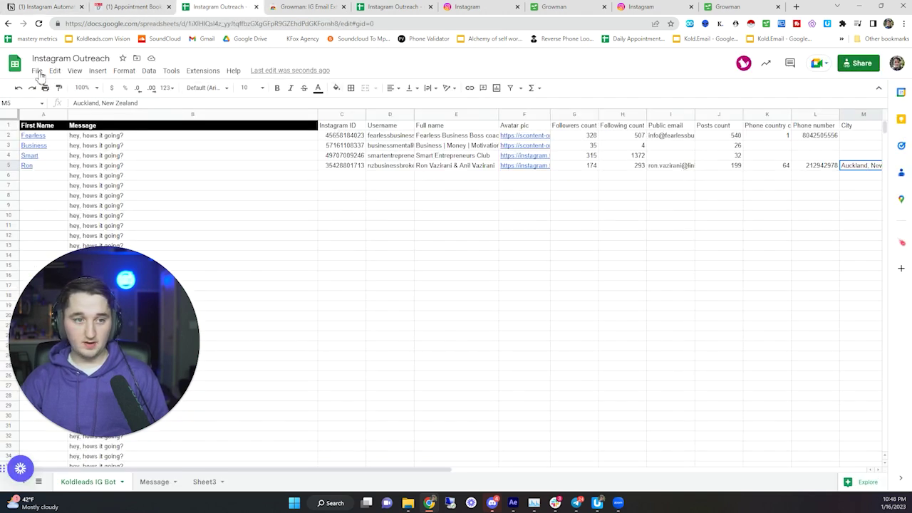
left_click(36, 70)
mouse_move(67, 187)
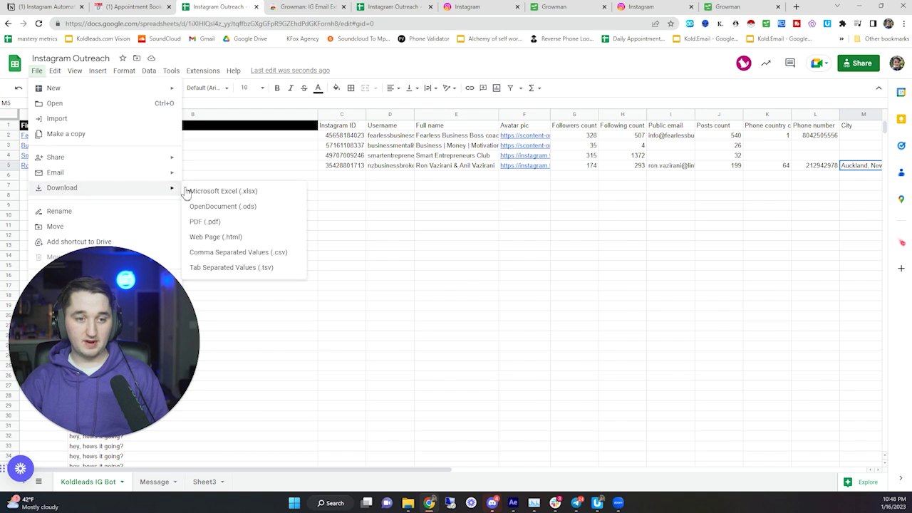
left_click(231, 248)
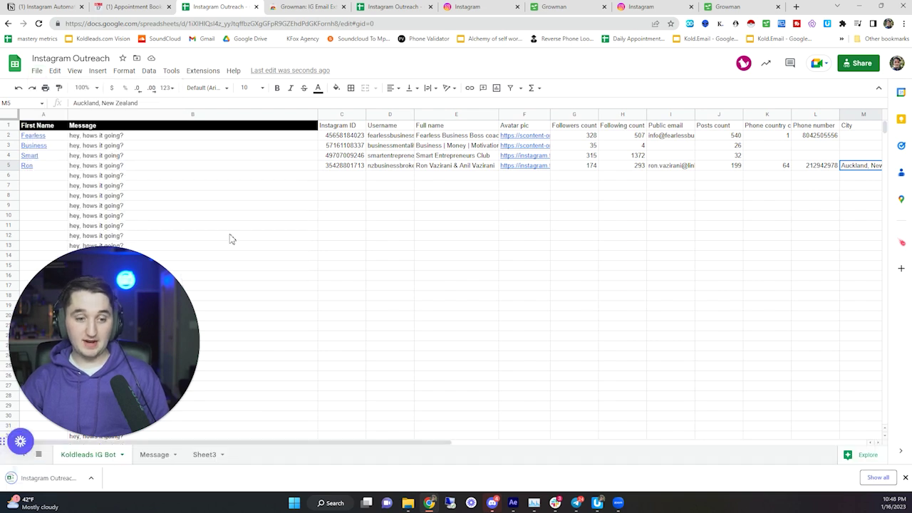
- Close the sharing settings without changing anything
left_click_drag(390, 135, 527, 236)
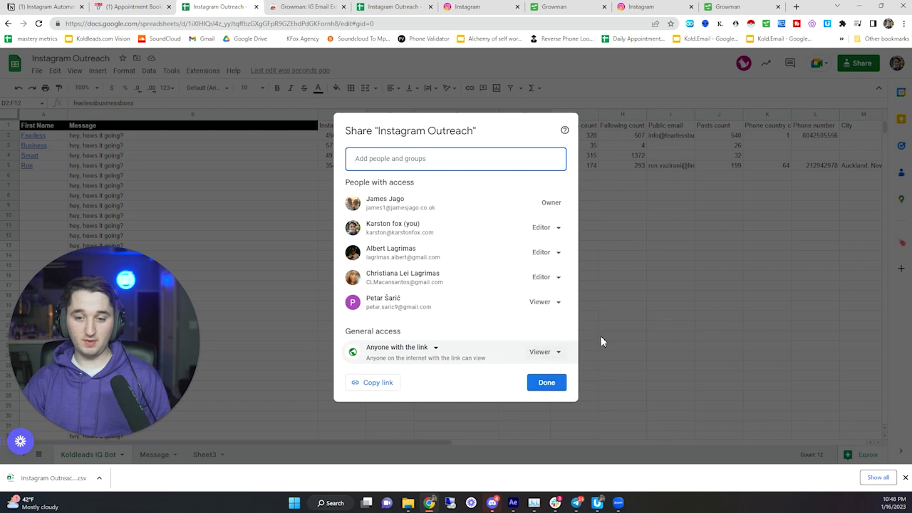
left_click(538, 389)
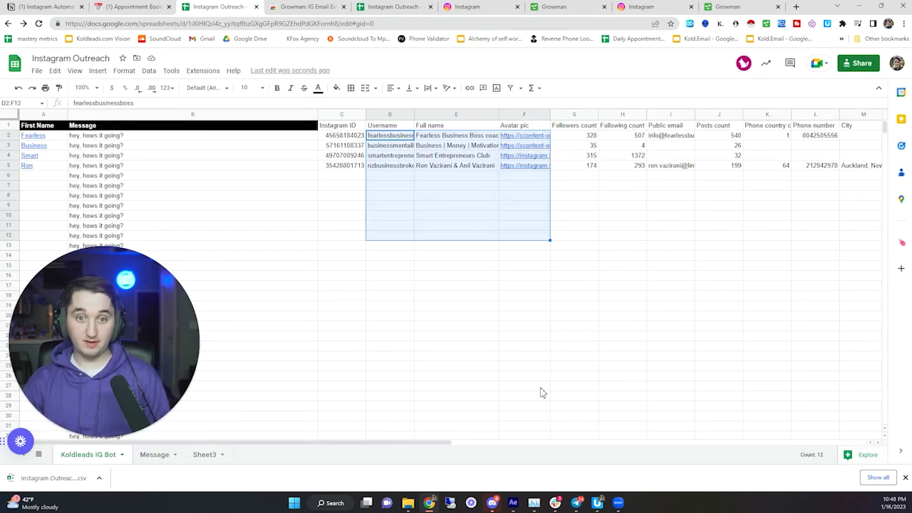
left_click_drag(337, 139, 383, 157)
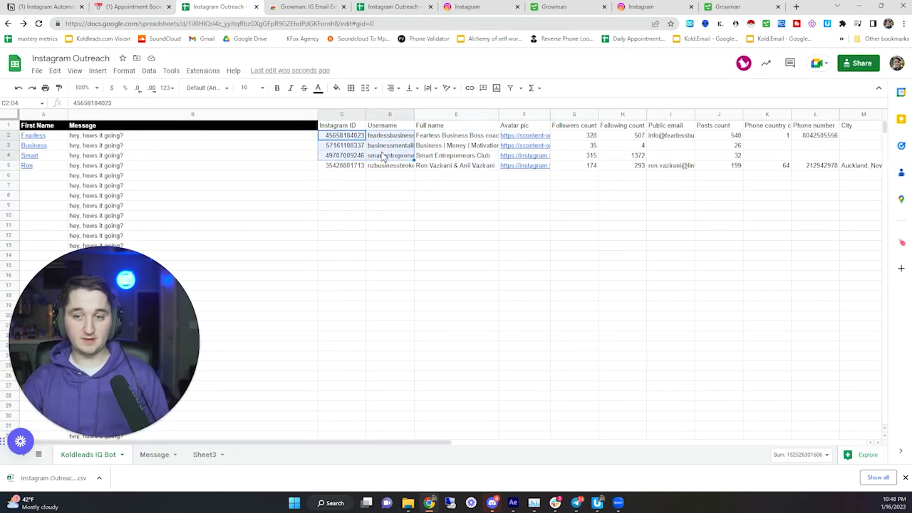
- Cancel making a copy of the spreadsheet and return to the Notion setup notes
left_click(36, 71)
left_click(80, 139)
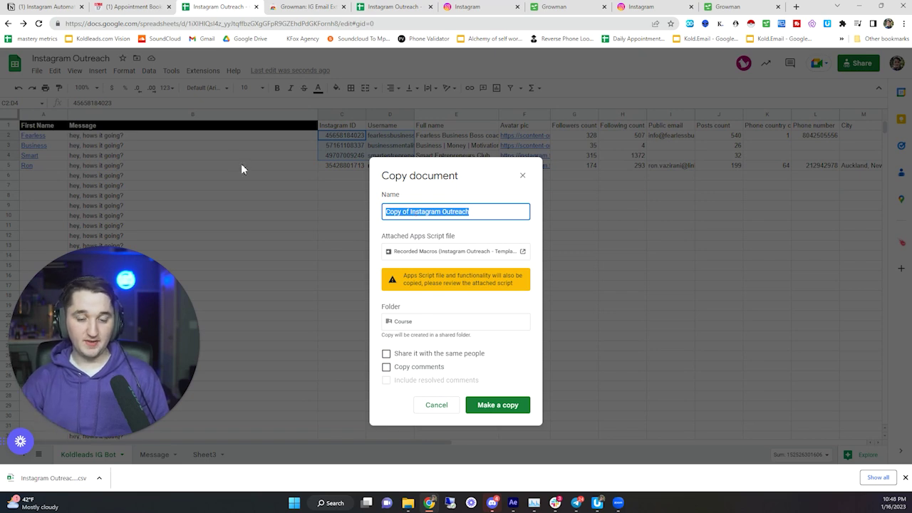
left_click(522, 176)
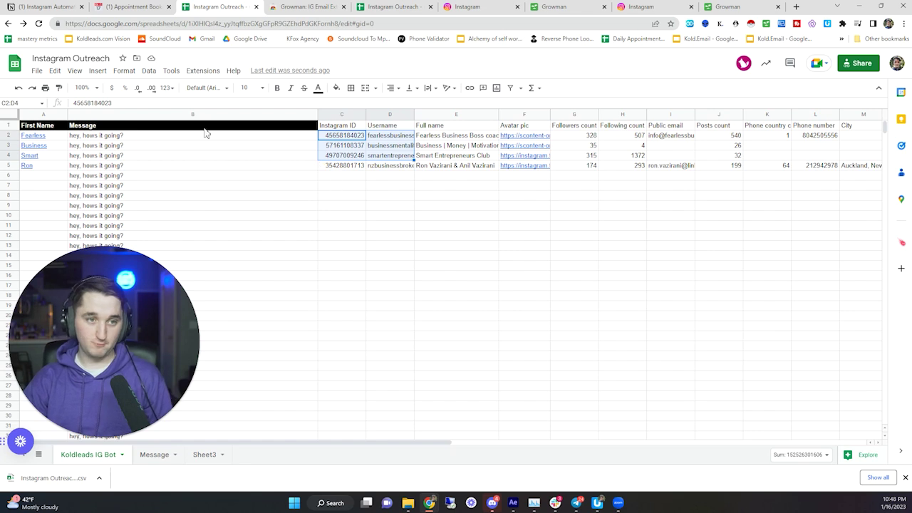
key("ctrl+1")
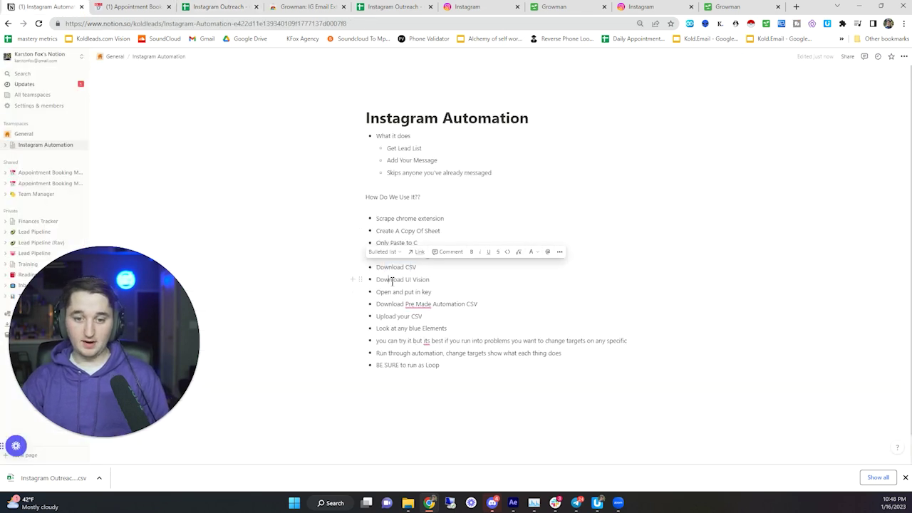
- Close the extra Growman tab
left_click(390, 281)
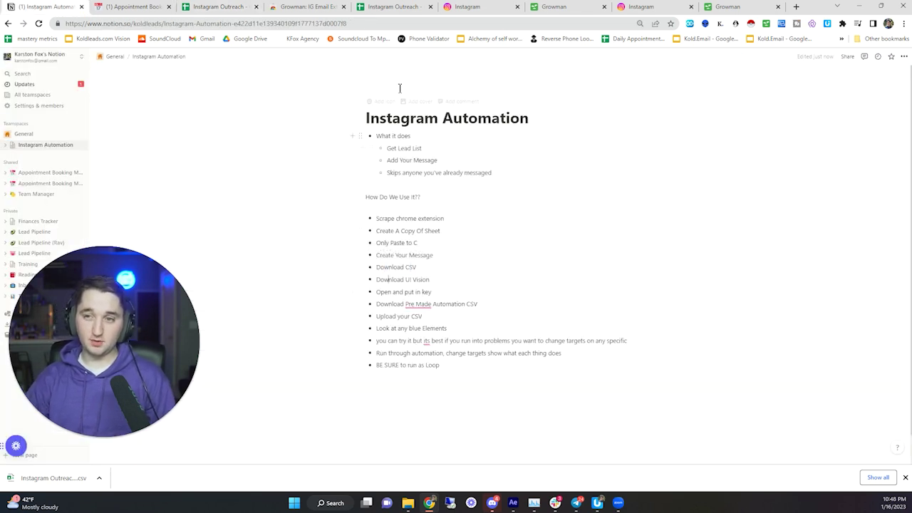
left_click(725, 9)
left_click(777, 6)
- Open the UI.Vision RPA Chrome Web Store listing, showing it already installed
left_click(171, 7)
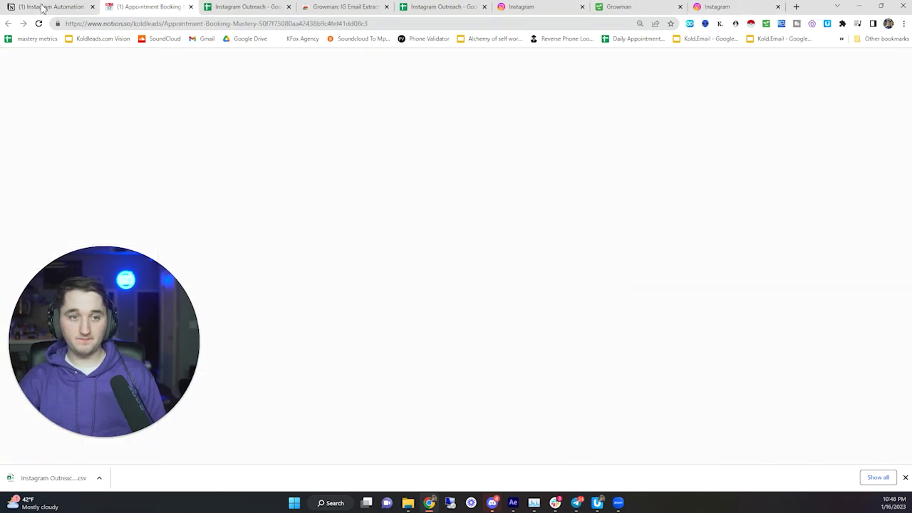
left_click(389, 245)
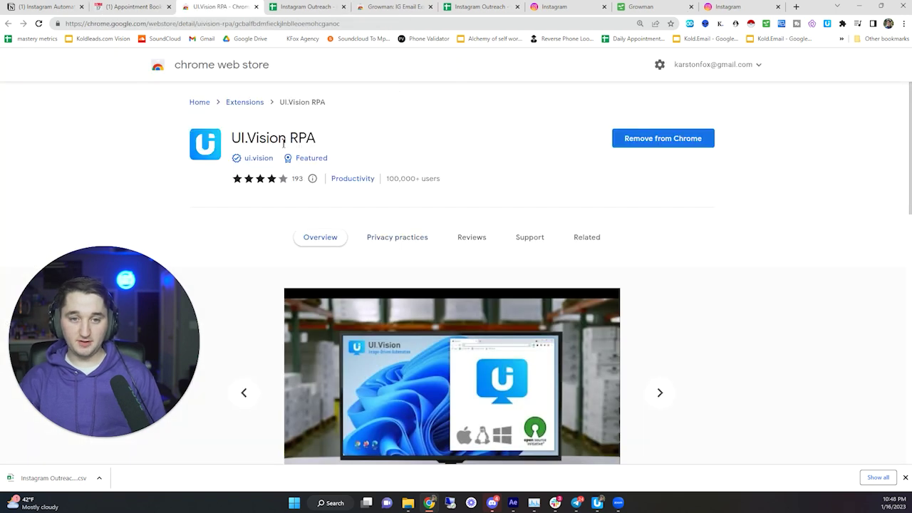
left_click_drag(231, 137, 328, 158)
left_click(590, 143)
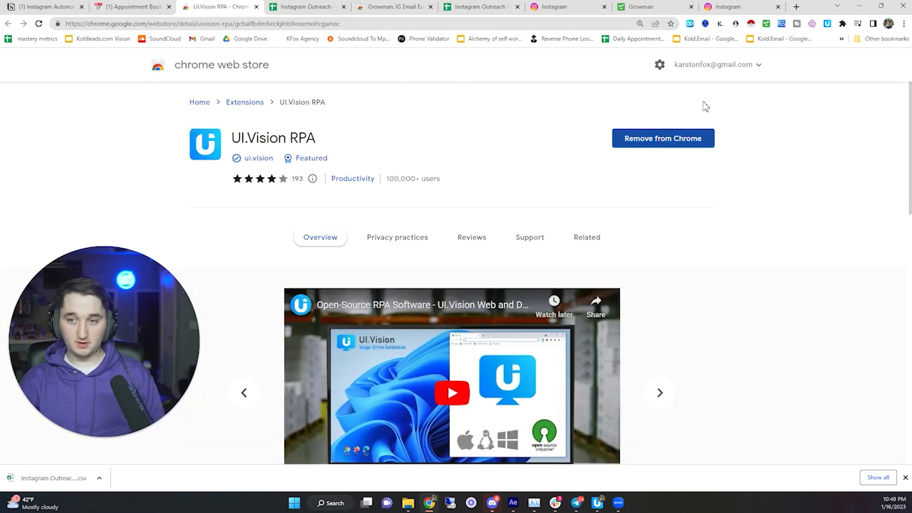
right_click(828, 27)
left_click(848, 117)
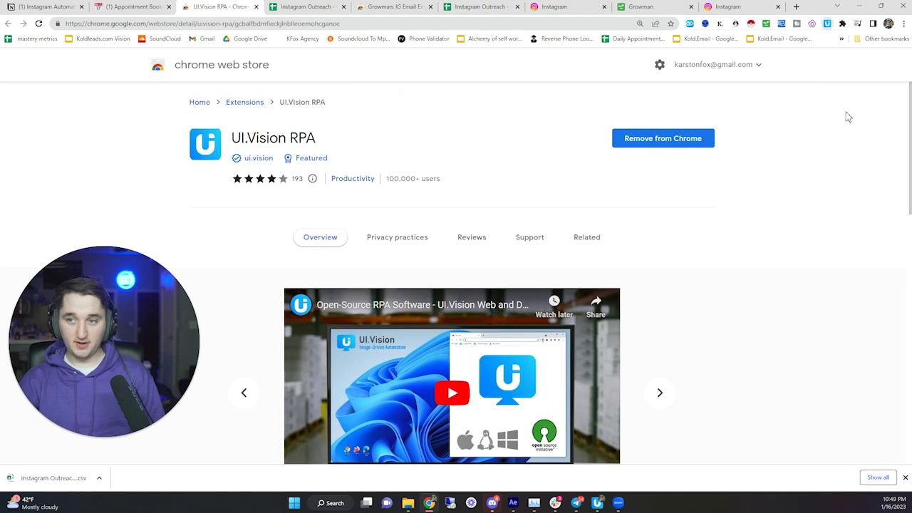
- Return to the Instagram Automation notes, briefly launching and closing UI.Vision RPA
left_click(59, 7)
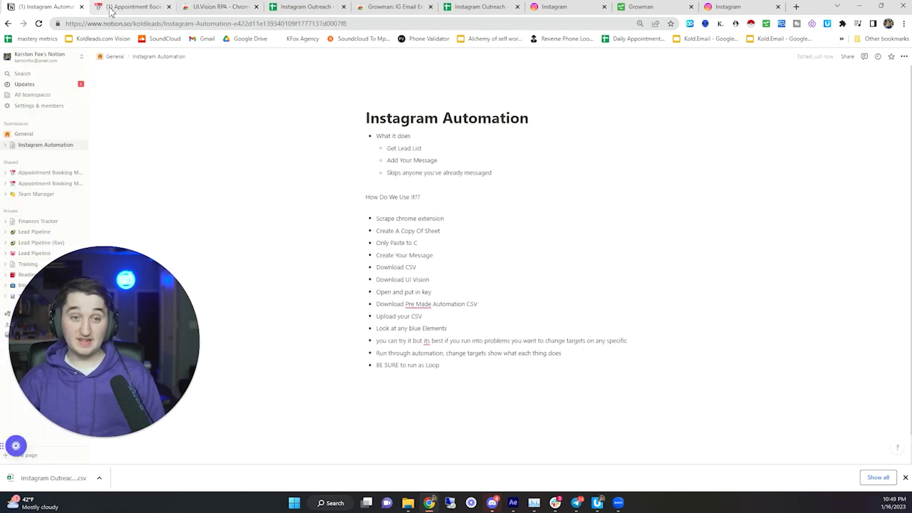
left_click(827, 24)
left_click(586, 31)
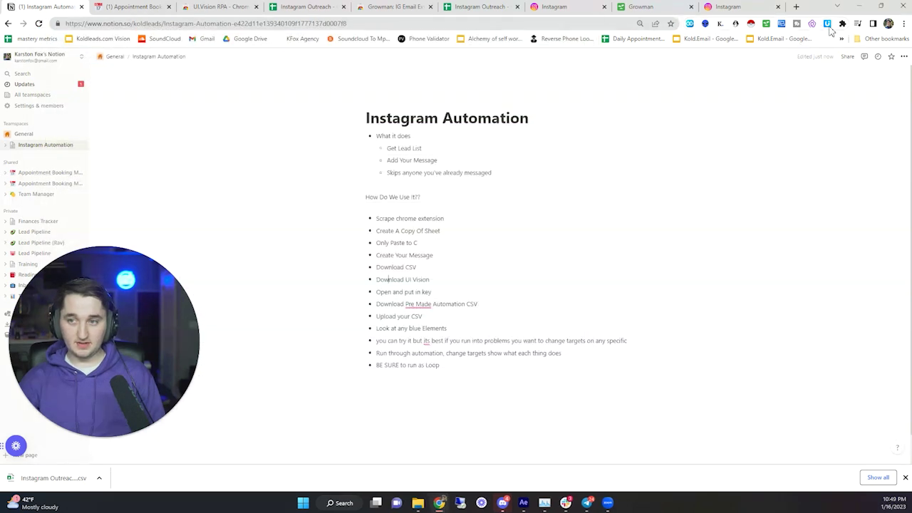
left_click(827, 24)
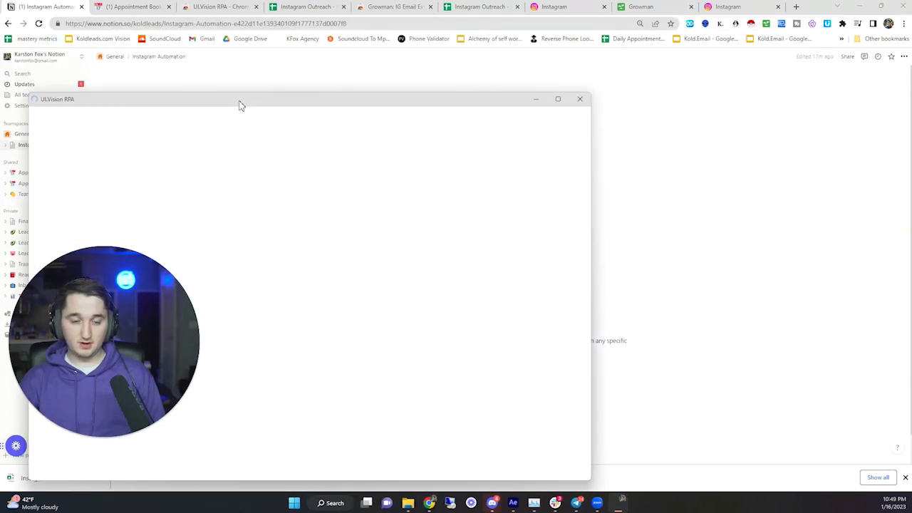
left_click_drag(239, 105, 391, 35)
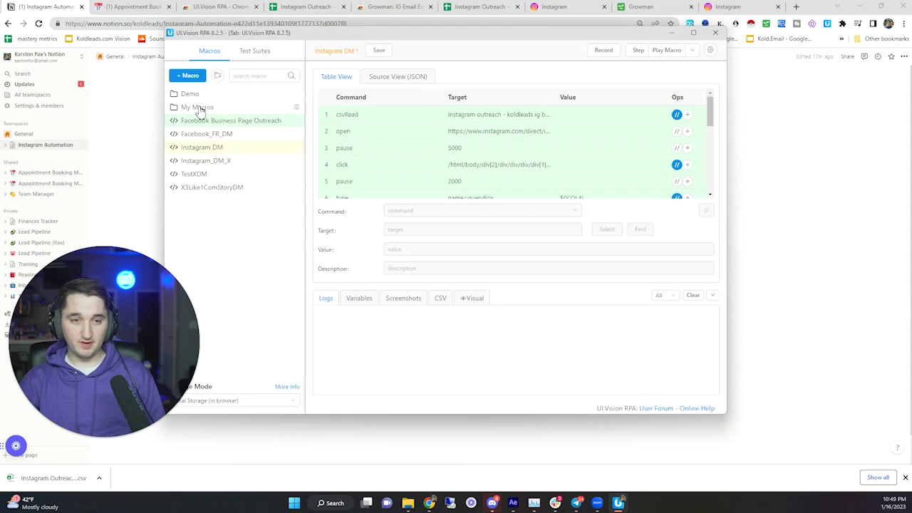
left_click(204, 98)
left_click(203, 99)
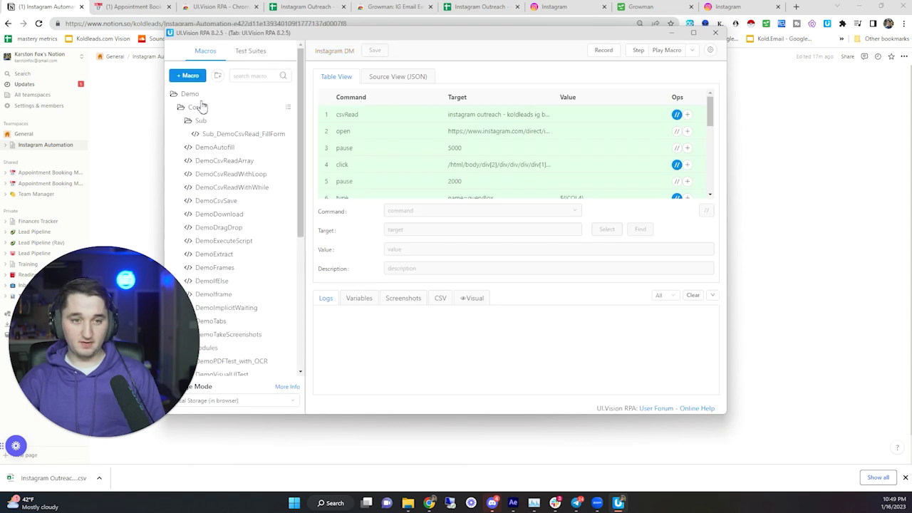
left_click(196, 98)
left_click(204, 97)
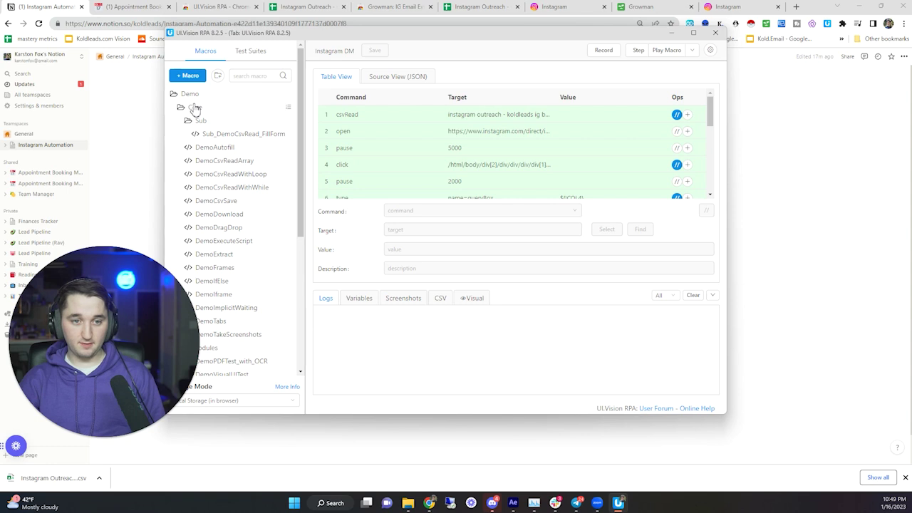
left_click(194, 107)
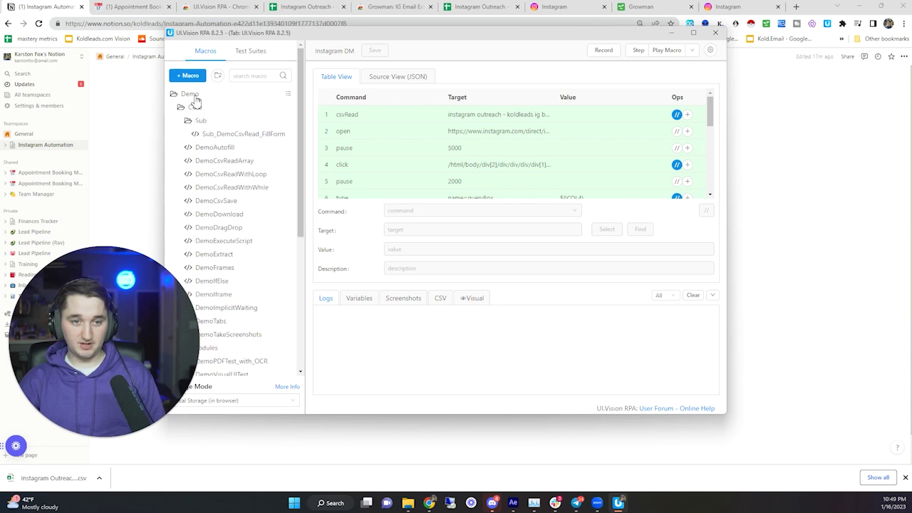
left_click(192, 97)
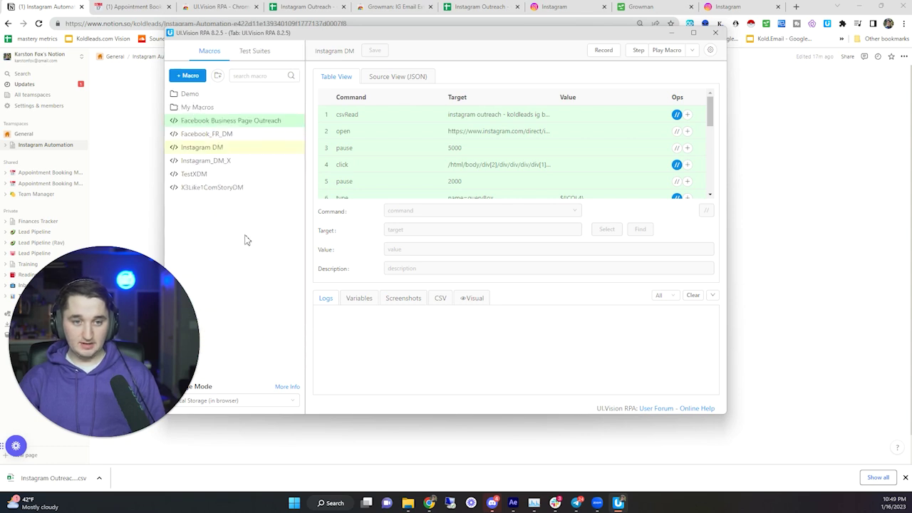
left_click(218, 77)
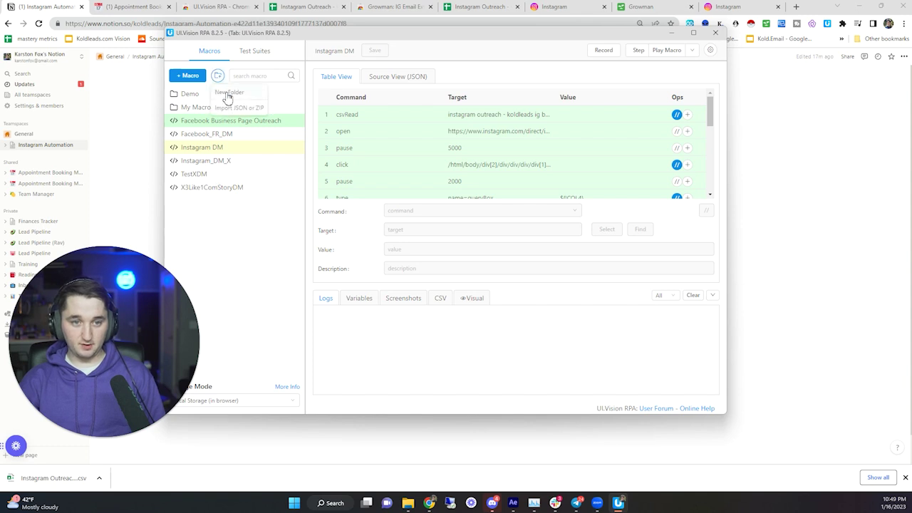
left_click(230, 92)
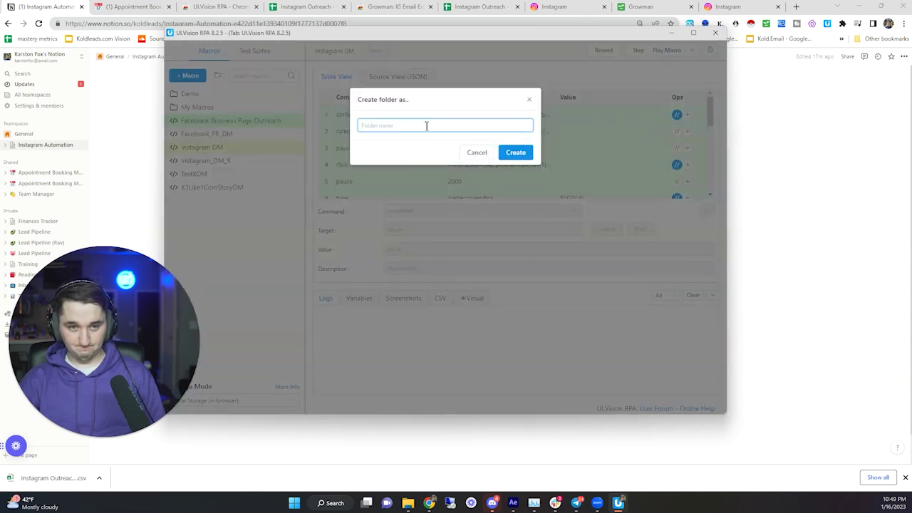
left_click(476, 154)
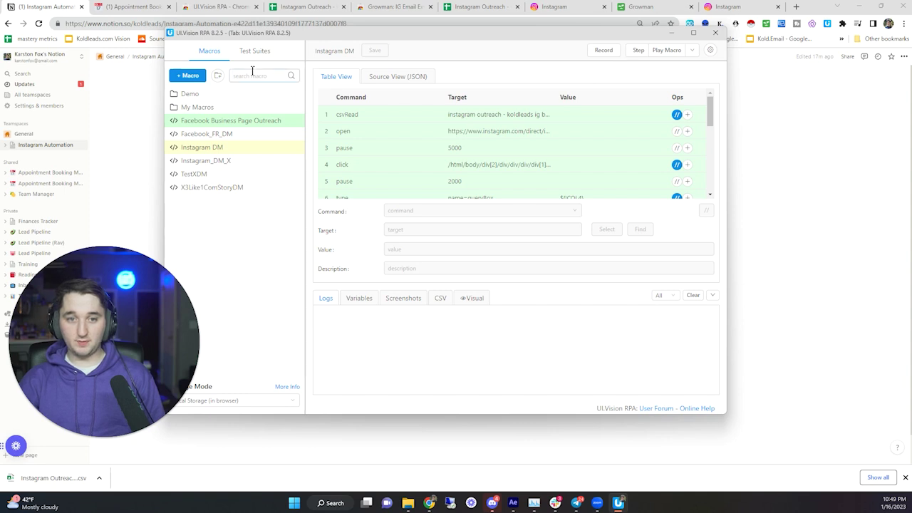
left_click_drag(124, 280, 125, 319)
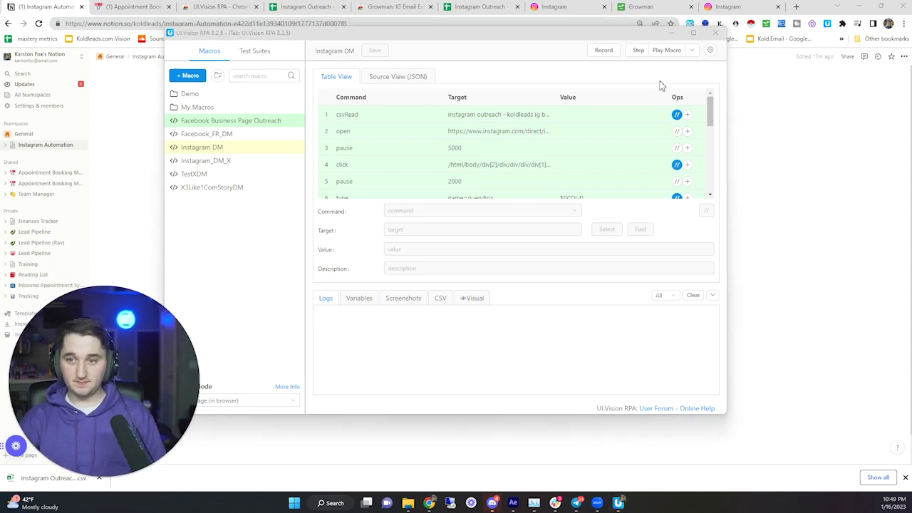
- Open the XModules PRO licence settings in UI.Vision RPA
left_click(710, 53)
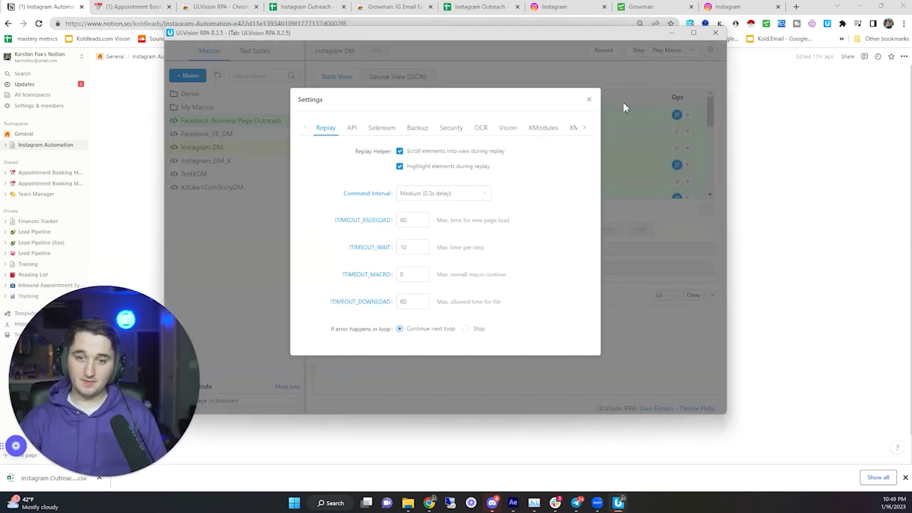
left_click(583, 129)
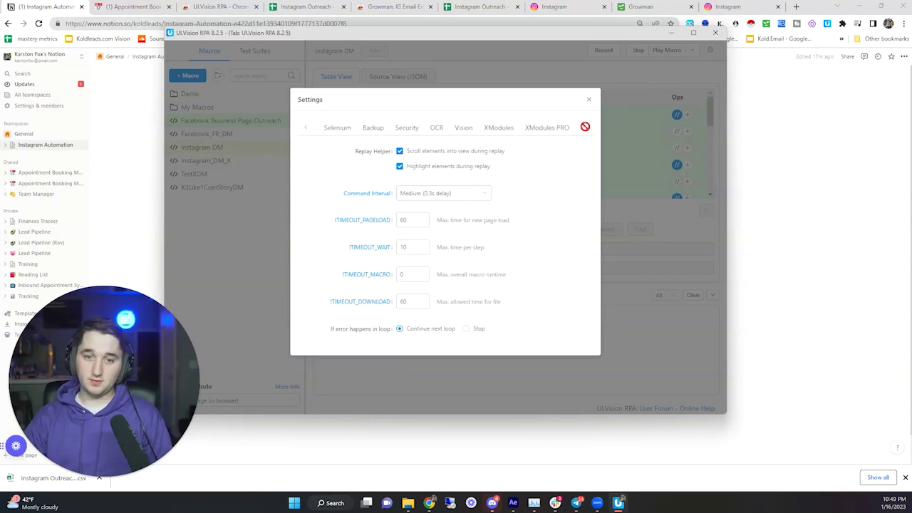
left_click(546, 129)
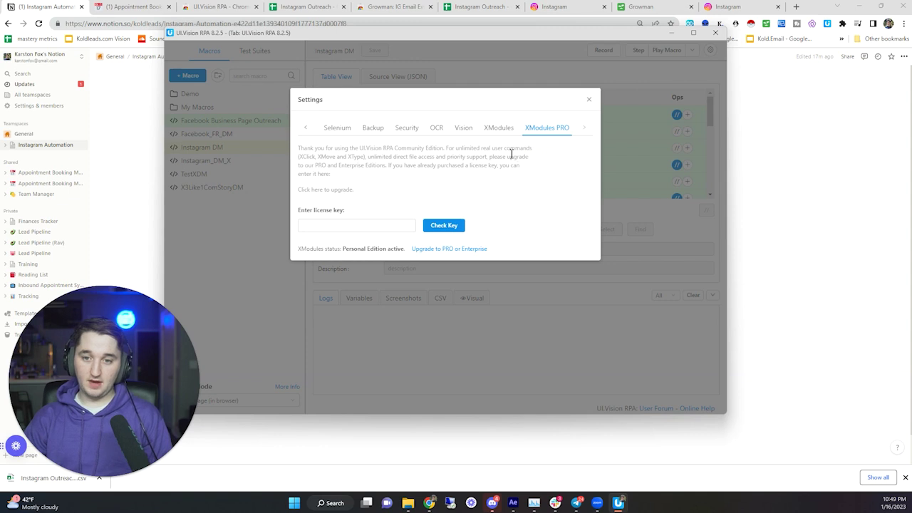
left_click(339, 225)
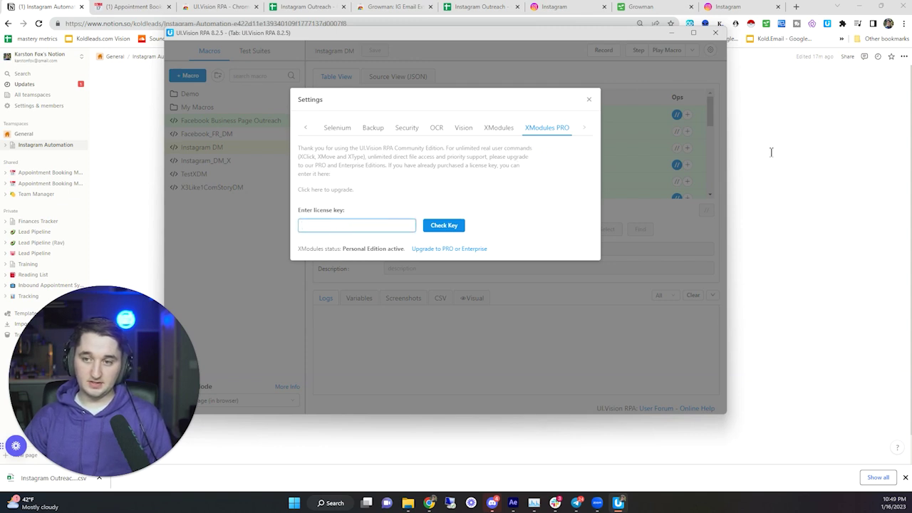
- Paste the licence code from the Notion notes into the key field, then clear it again
left_click(153, 6)
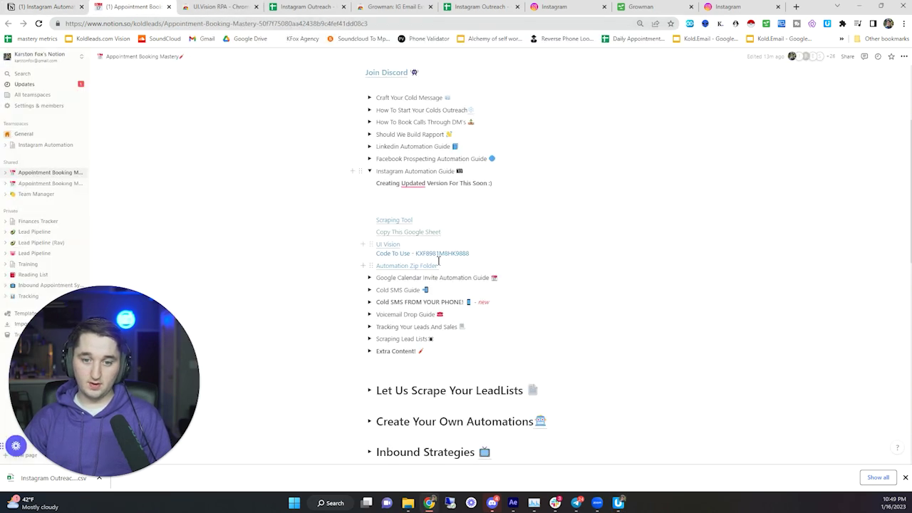
left_click_drag(416, 253, 470, 253)
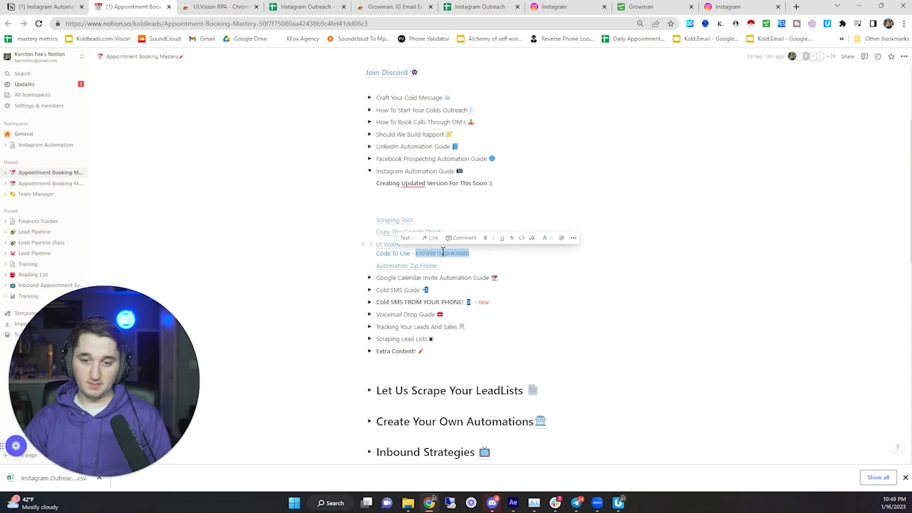
right_click(442, 254)
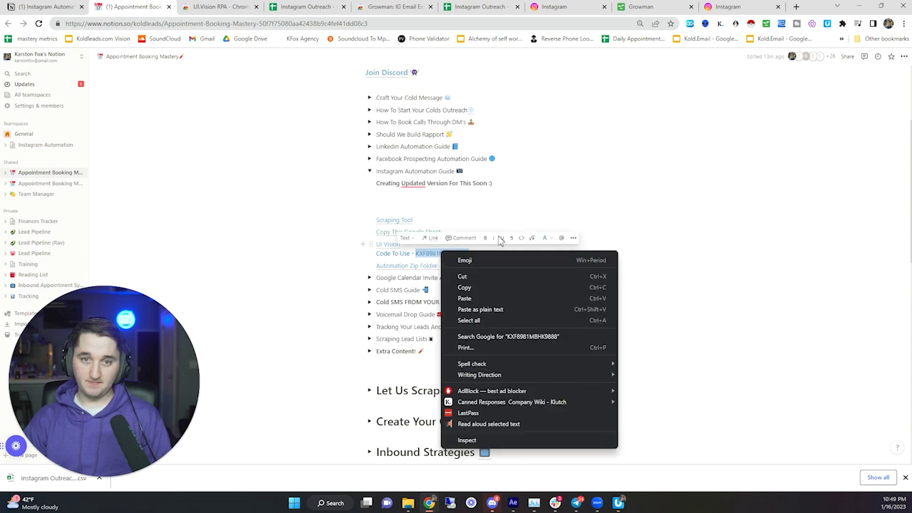
left_click(464, 287)
key("alt+Tab")
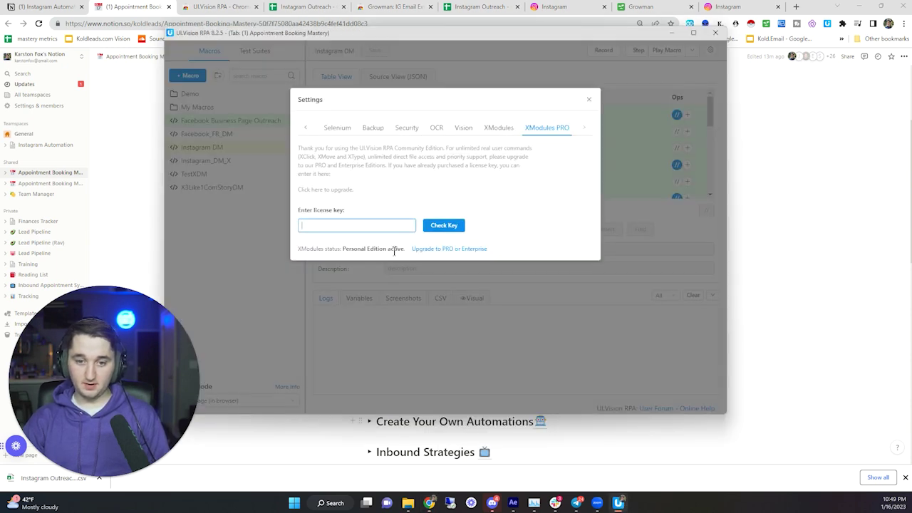
right_click(333, 226)
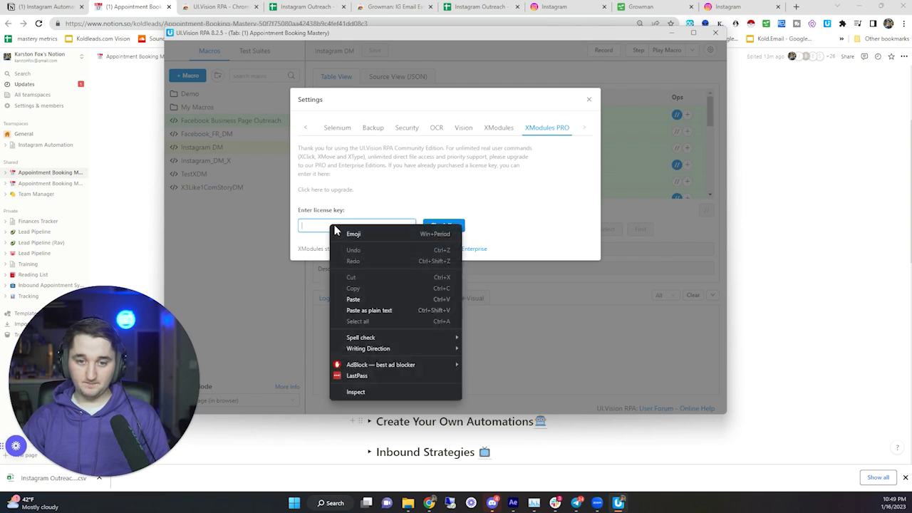
left_click(346, 298)
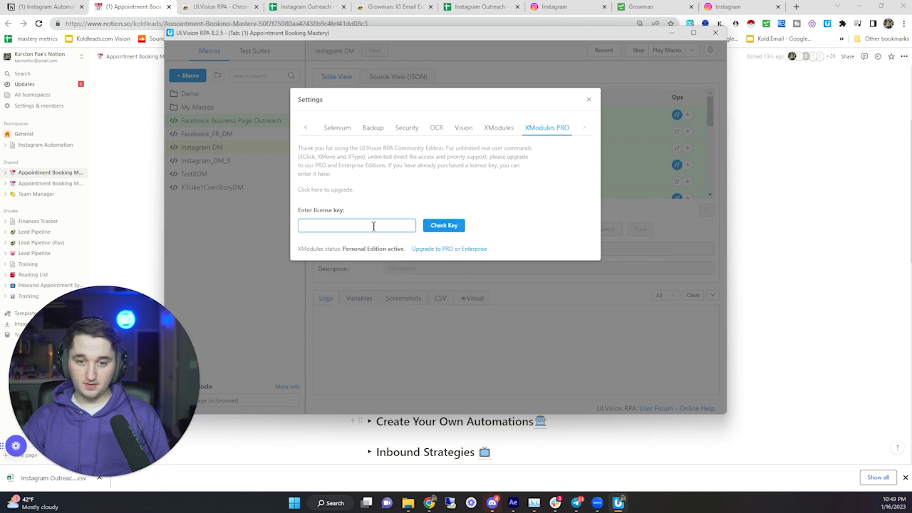
key("ctrl+a")
key("BackSpace")
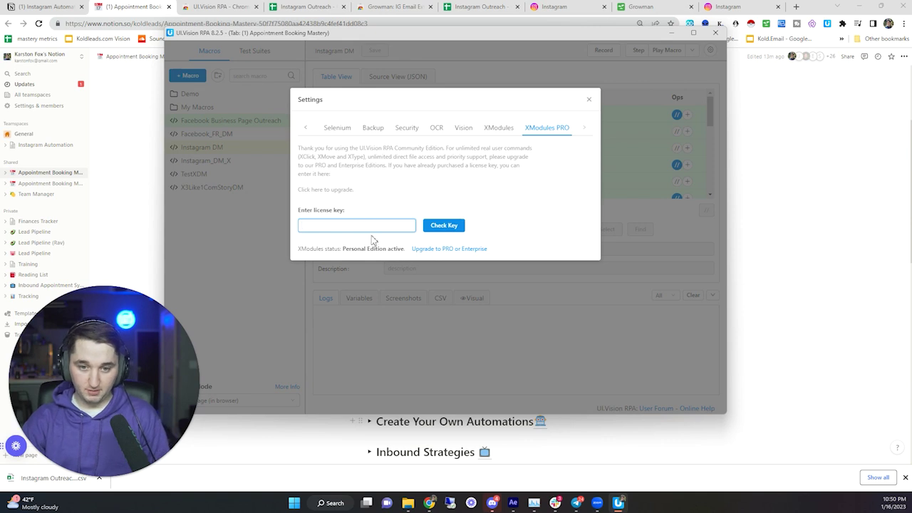
left_click_drag(343, 249, 385, 249)
left_click(390, 249)
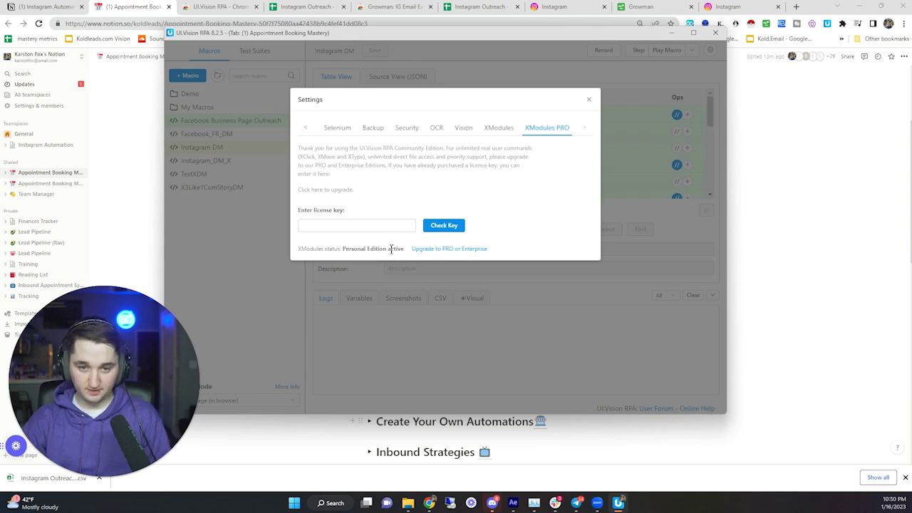
- Look over the API and Replay settings, close Settings, and return to the Instagram Automation notes
left_click(304, 132)
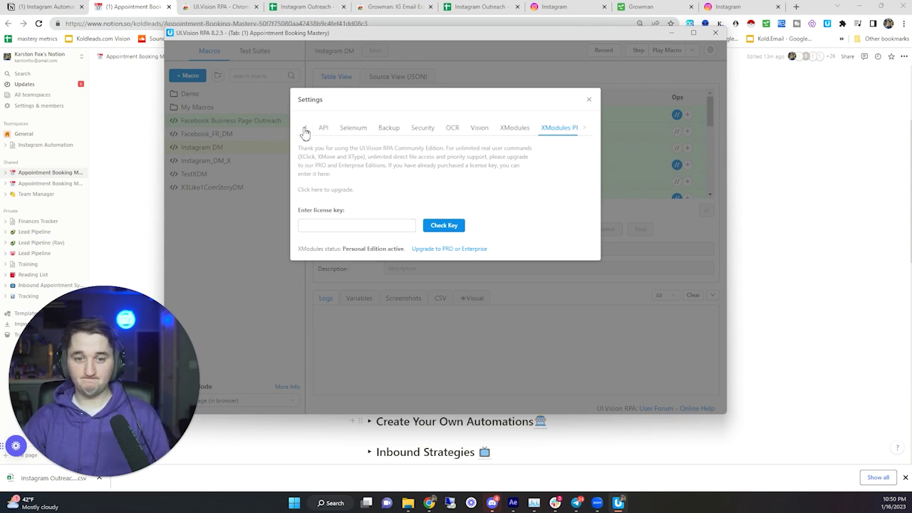
left_click(305, 132)
left_click(346, 132)
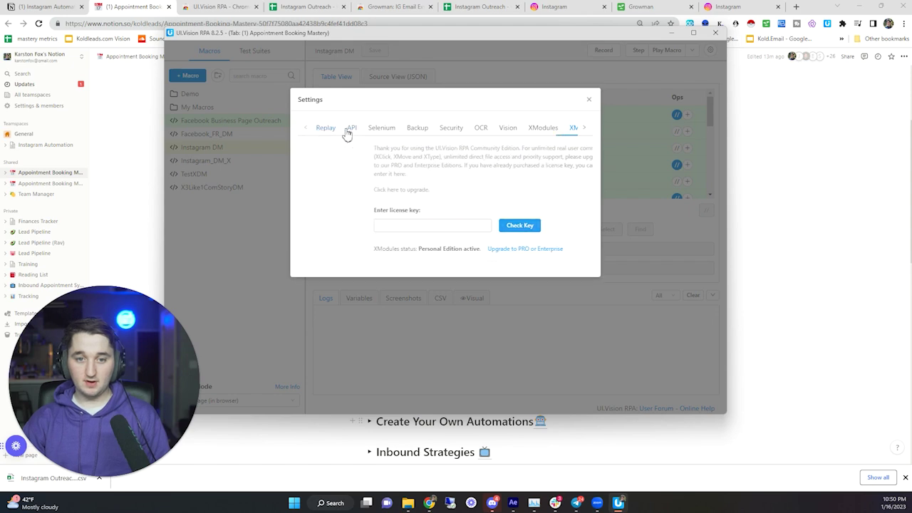
left_click(329, 131)
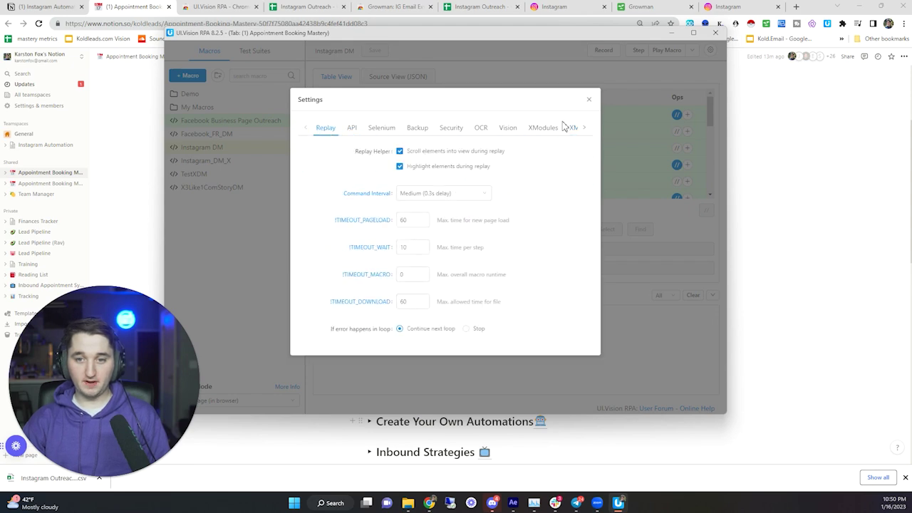
left_click(589, 102)
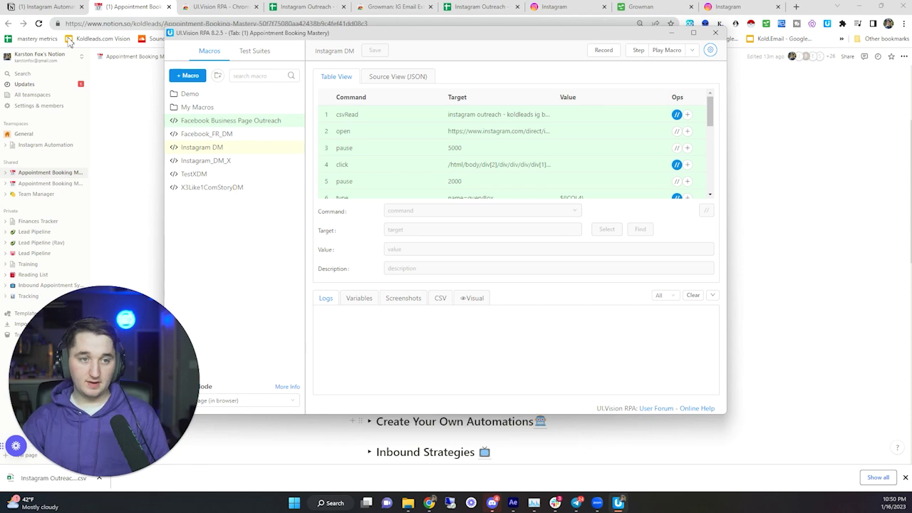
left_click(62, 6)
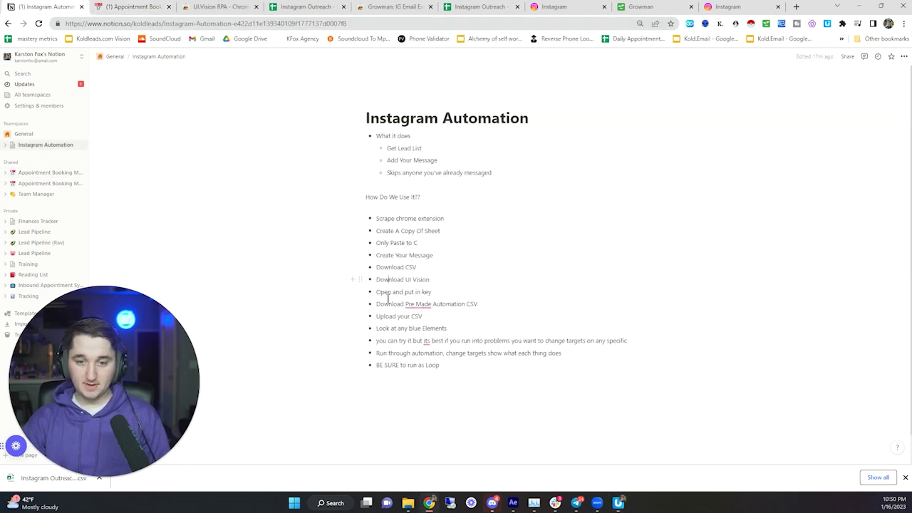
- Glance over the Instagram Automation checklist text, then move to the Appointment Booking Mastery page
left_click_drag(383, 295, 412, 294)
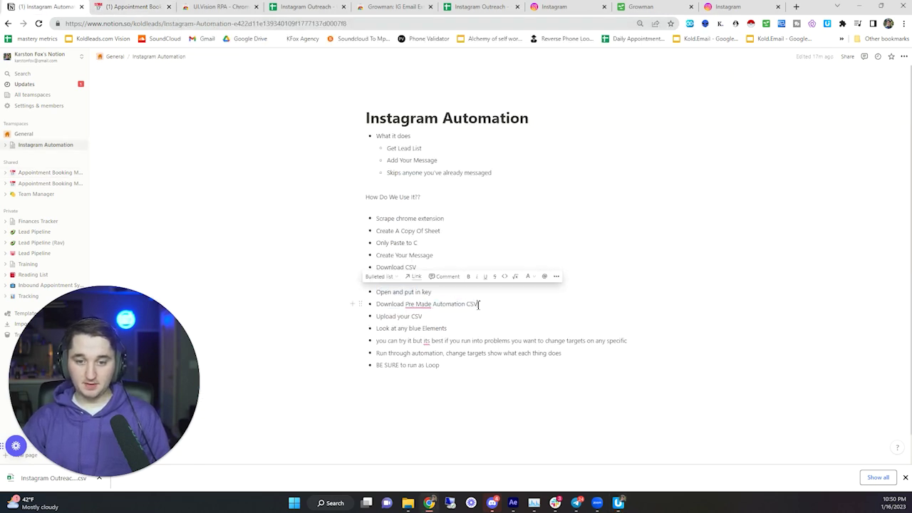
left_click(412, 292)
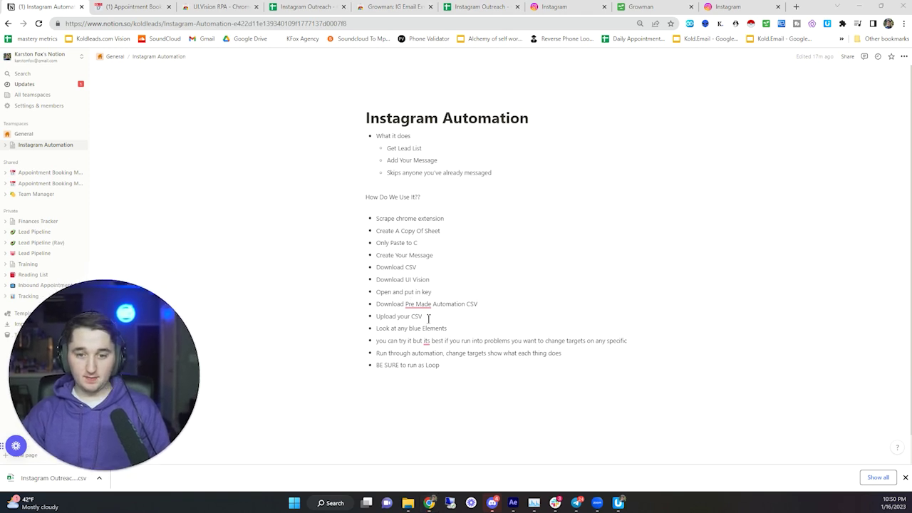
double_click(452, 305)
left_click(473, 305)
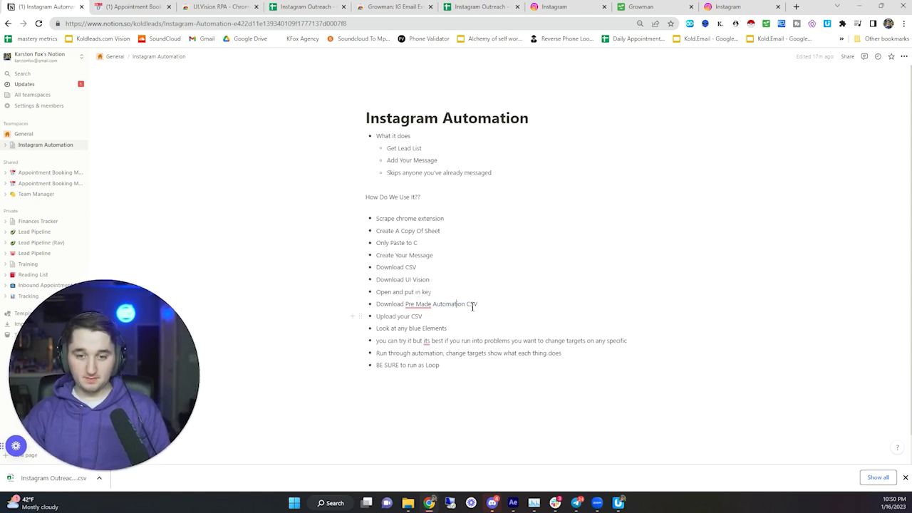
left_click_drag(471, 304, 462, 305)
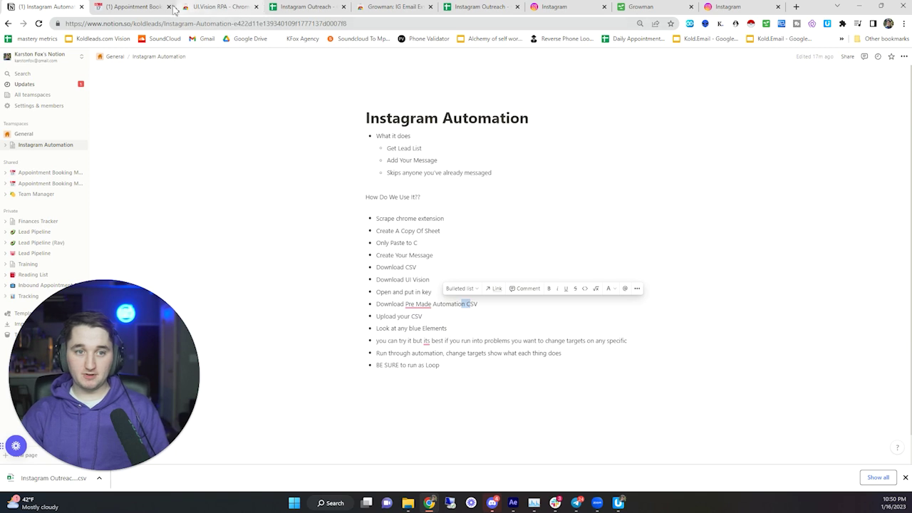
left_click(139, 10)
- Download Instagram DM.zip from the Automation Zip Folder link in Google Drive
left_click(408, 267)
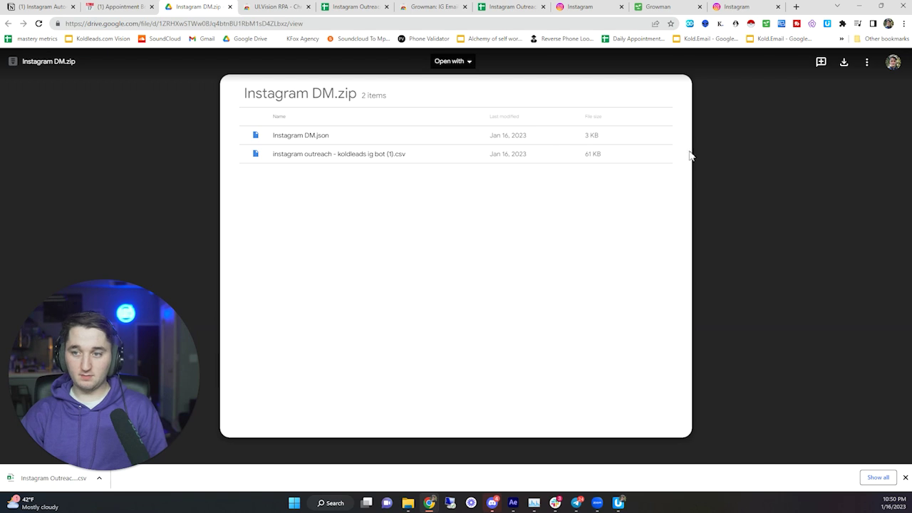
left_click(843, 63)
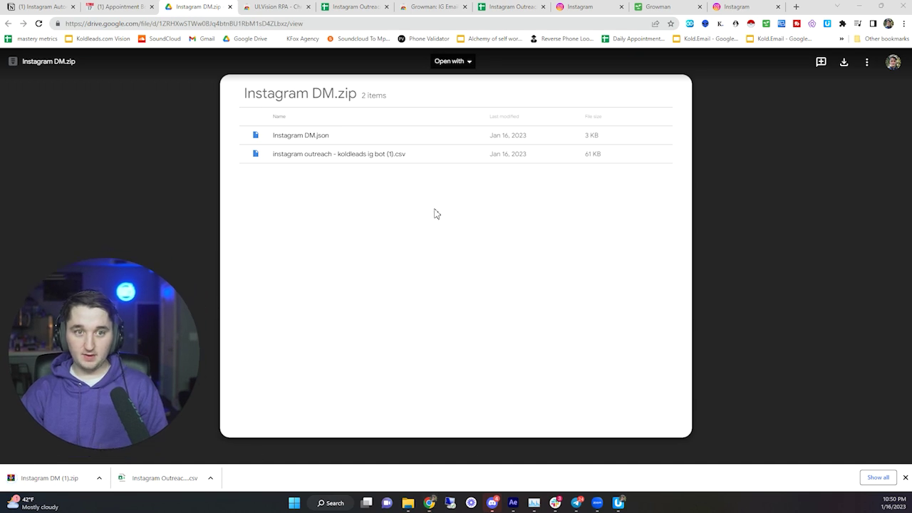
left_click(618, 502)
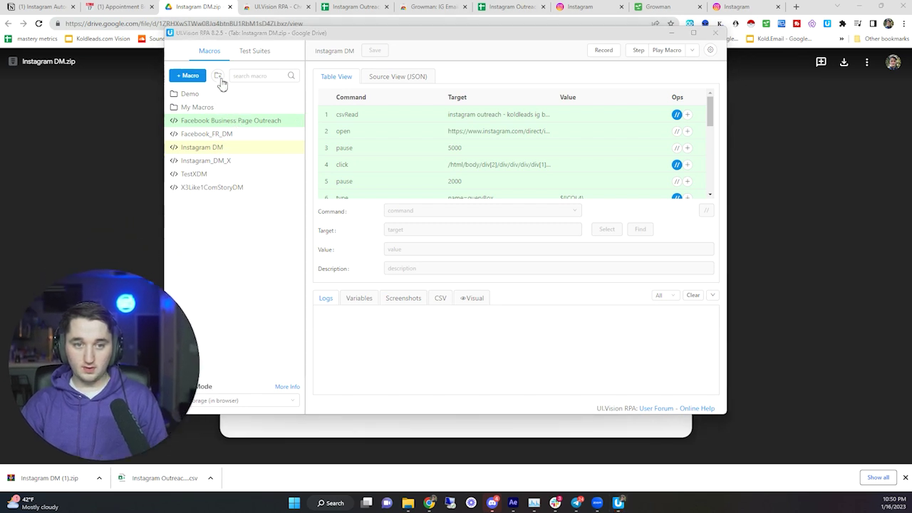
- Import Instagram DM (1).zip into UI.Vision; it fails on a duplicate macro name and existing CSV
mouse_move(218, 76)
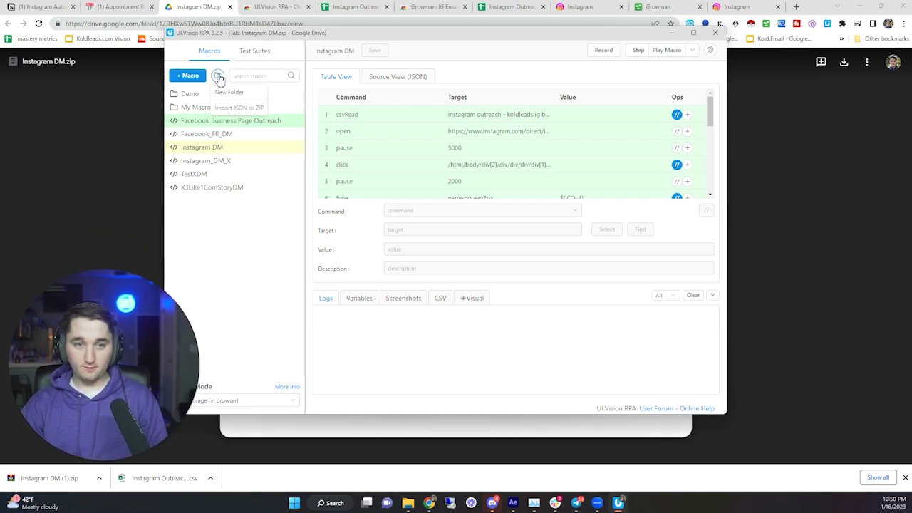
left_click(237, 108)
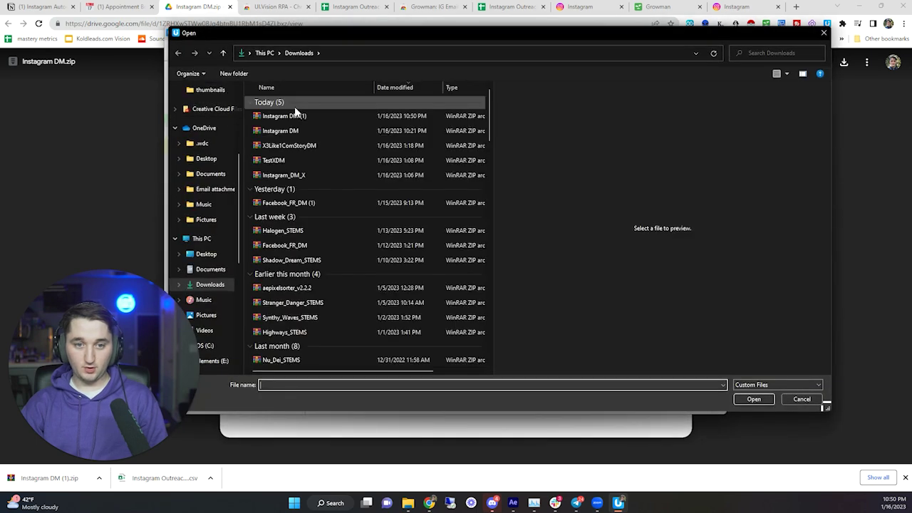
left_click(297, 116)
left_click(753, 400)
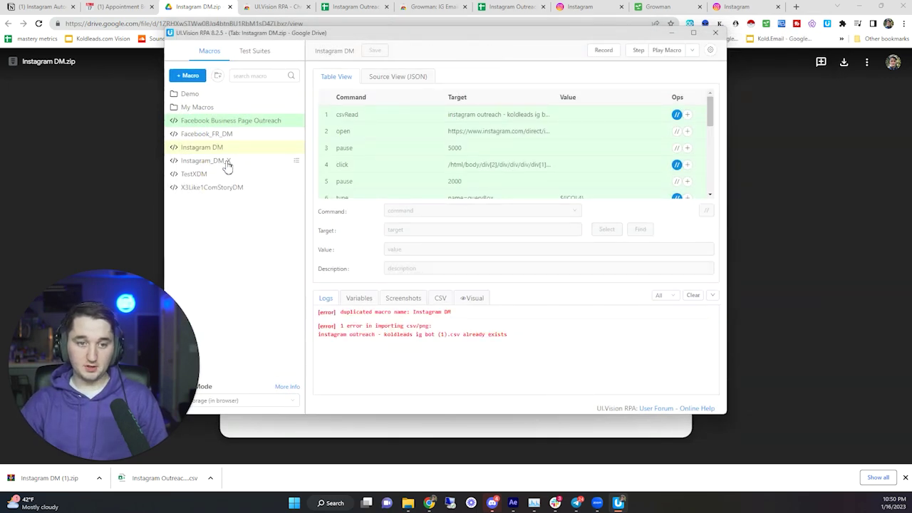
scroll(420, 159, "down", 3)
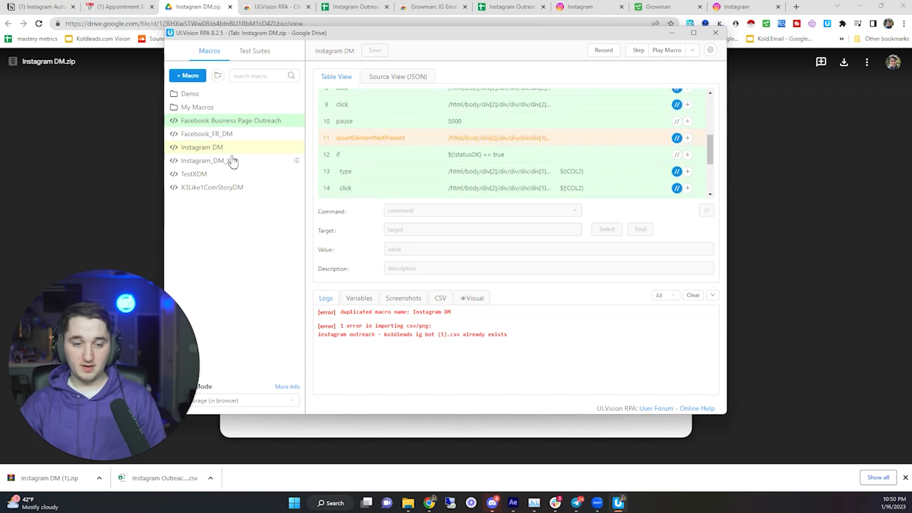
scroll(468, 128, "up", 3)
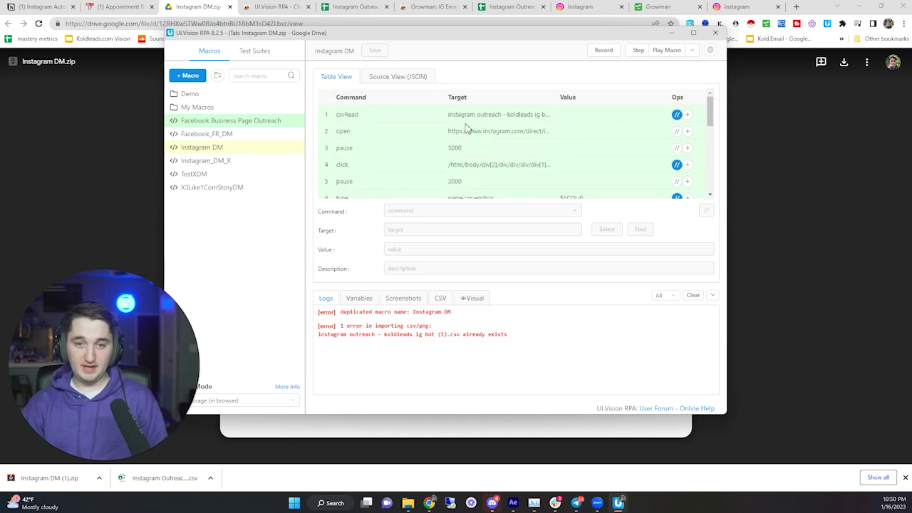
left_click(434, 130)
- Highlight the 'Upload your CSV' step in the Notion checklist, then return to UI.Vision
left_click(499, 23)
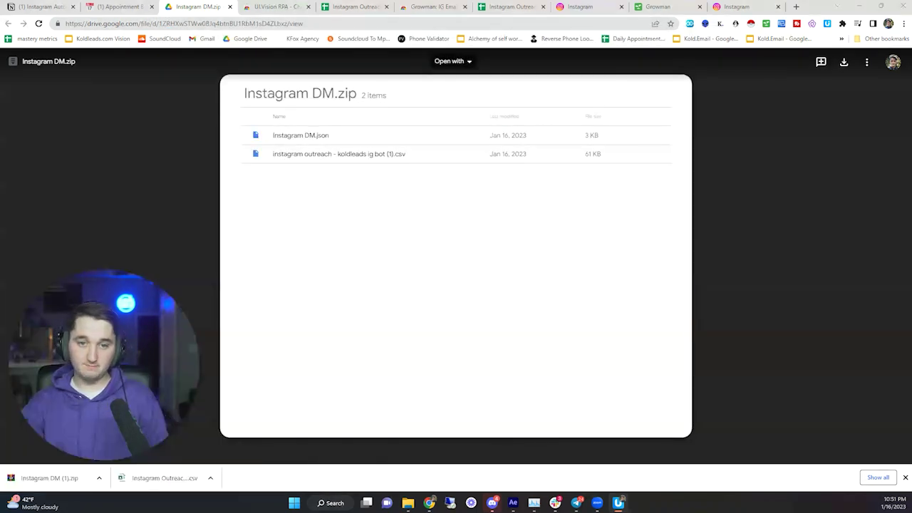
left_click(43, 7)
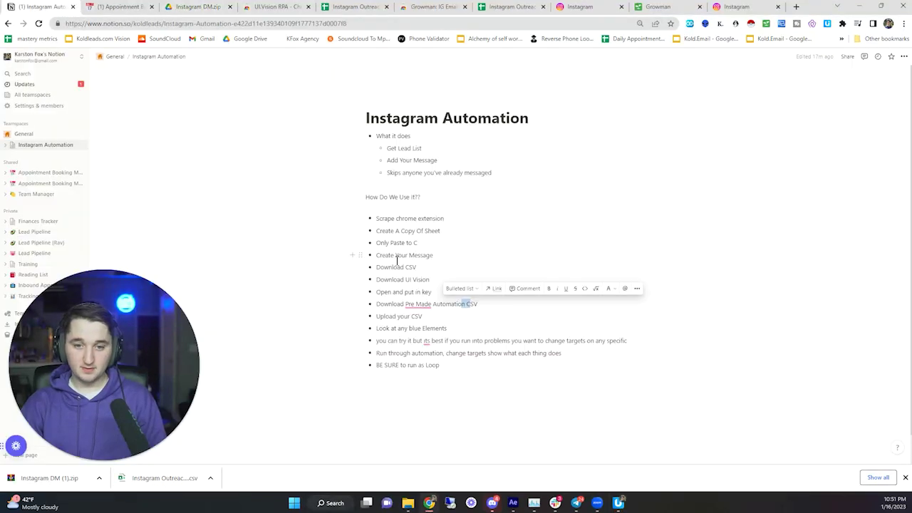
triple_click(405, 317)
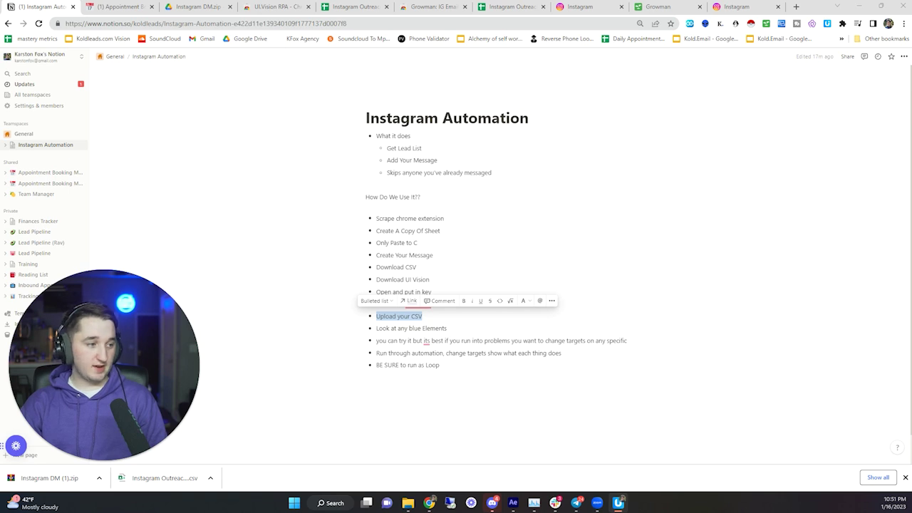
key("alt+Tab")
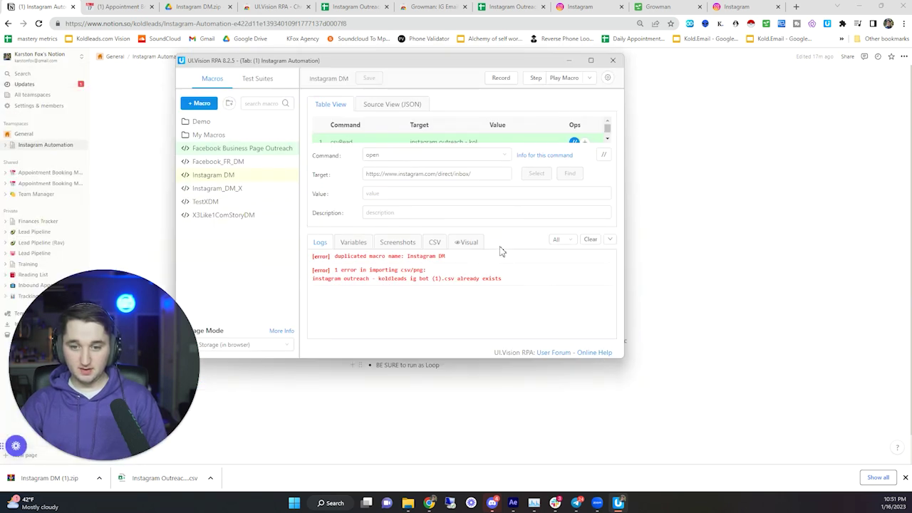
- Enlarge the command list and inspect the csvRead, inbox open, 5000 ms pause and click steps
left_click_drag(562, 234, 551, 287)
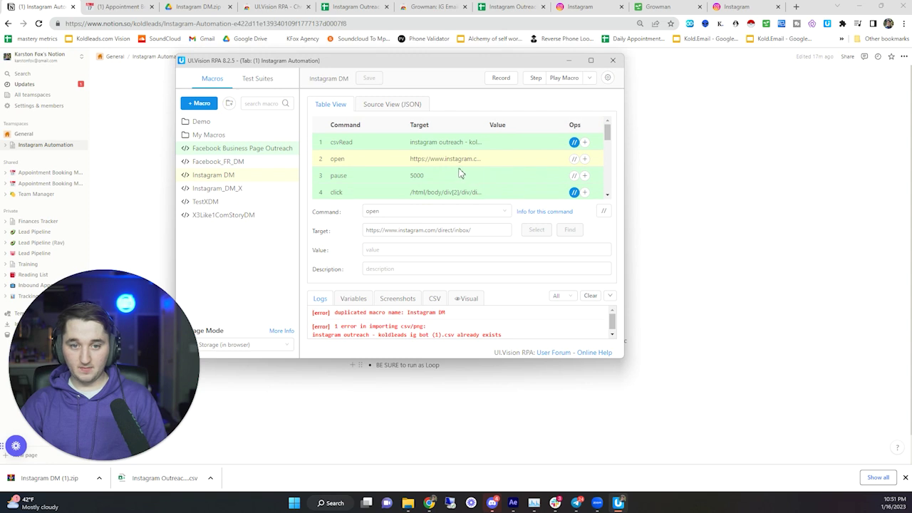
left_click(391, 142)
scroll(387, 168, "down", 5)
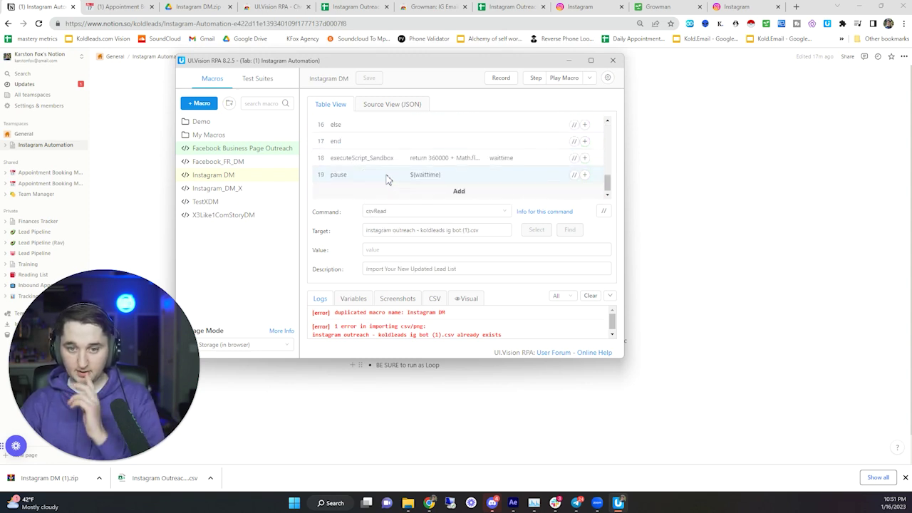
scroll(387, 177, "up", 5)
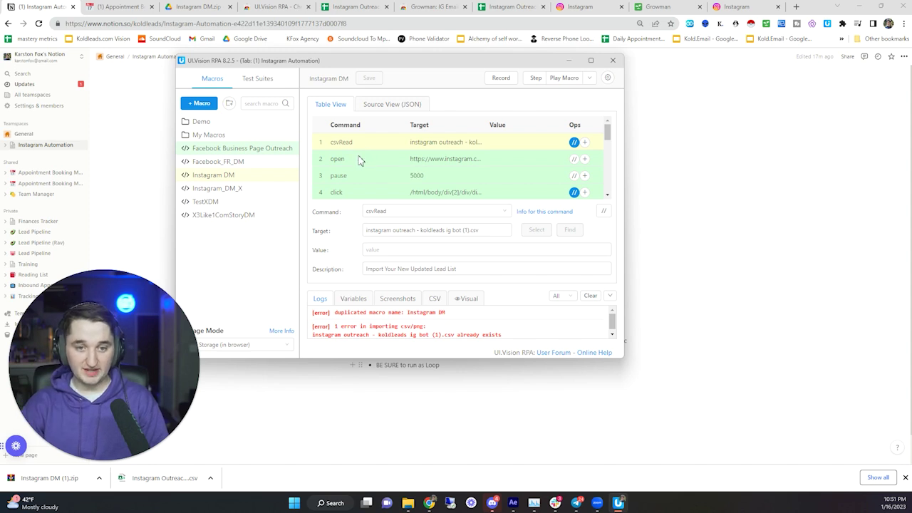
left_click(359, 162)
left_click(358, 180)
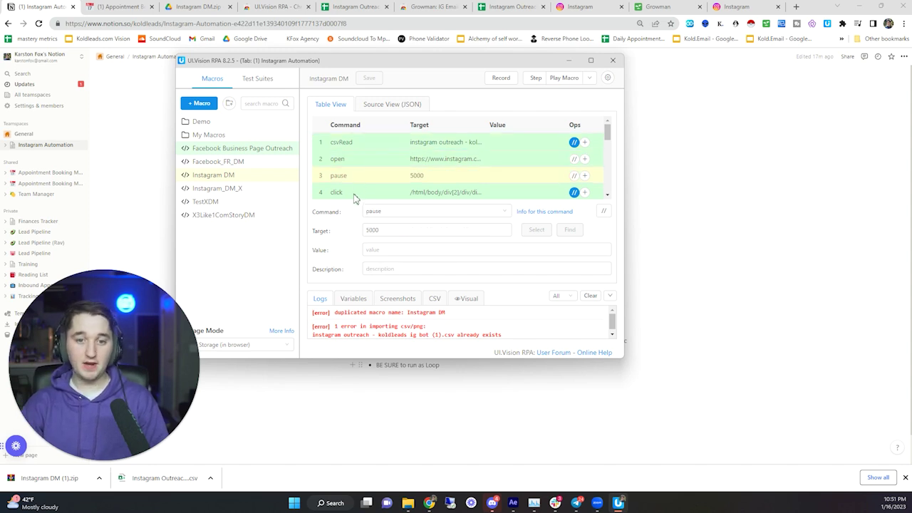
left_click(356, 194)
- Review the username-typing and pause steps, run the row 7 pause, and recheck csvRead's file target
scroll(368, 166, "down", 1)
left_click(367, 163)
left_click(366, 178)
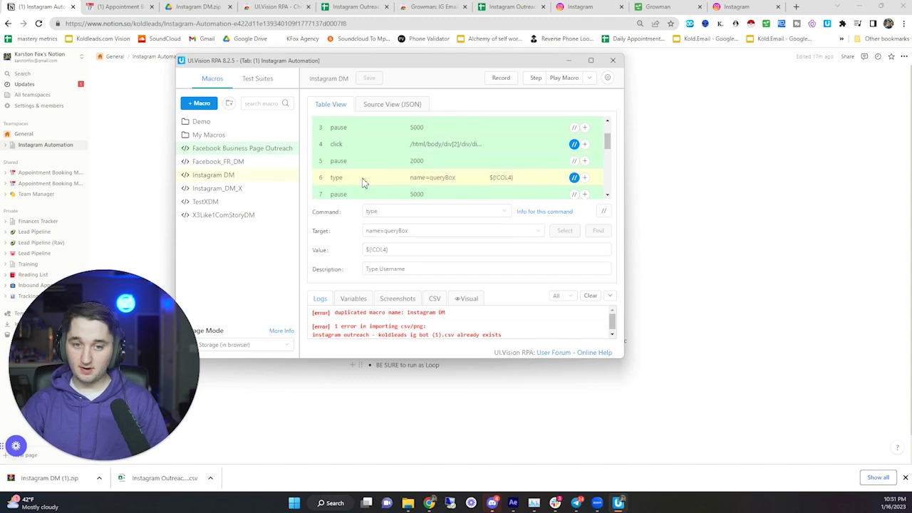
left_click(363, 194)
double_click(363, 194)
scroll(367, 188, "up", 1)
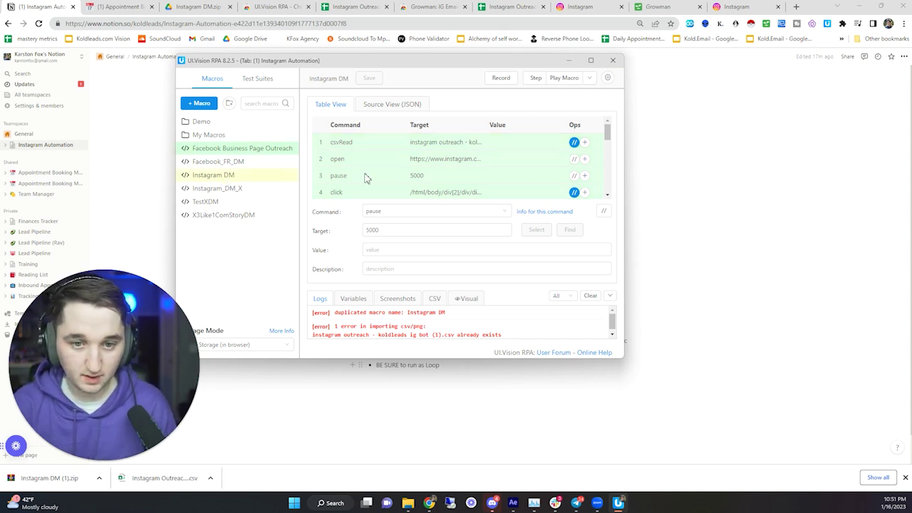
left_click(424, 146)
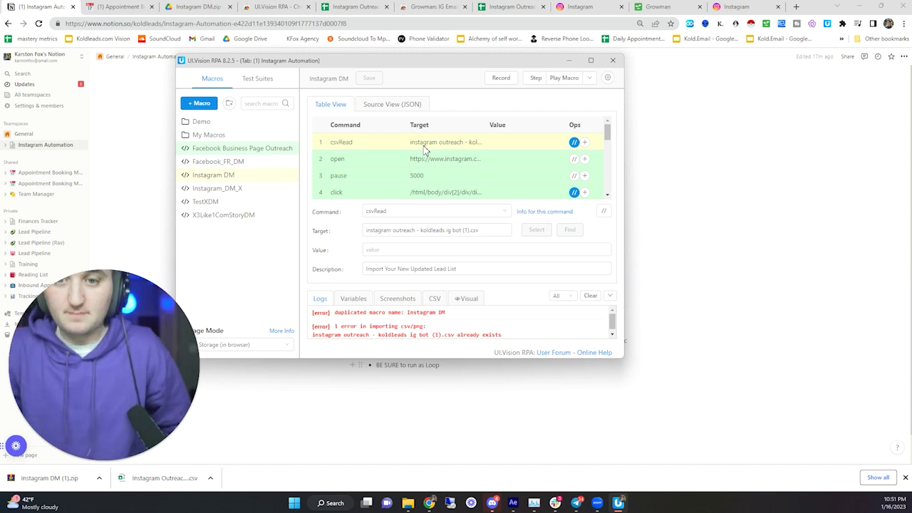
- Review the message formulas in B2:B5 and the usernames in column D of Instagram Outreach
left_click(507, 6)
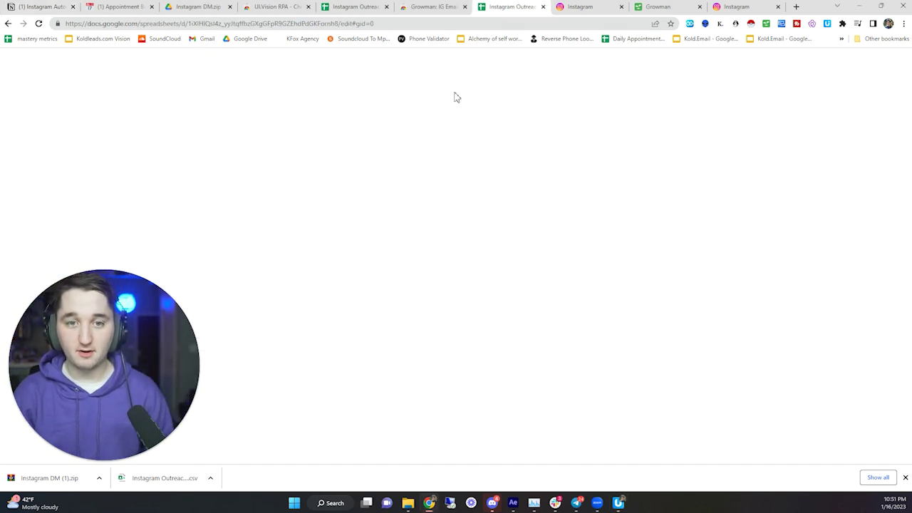
left_click_drag(205, 135, 191, 171)
left_click(162, 139)
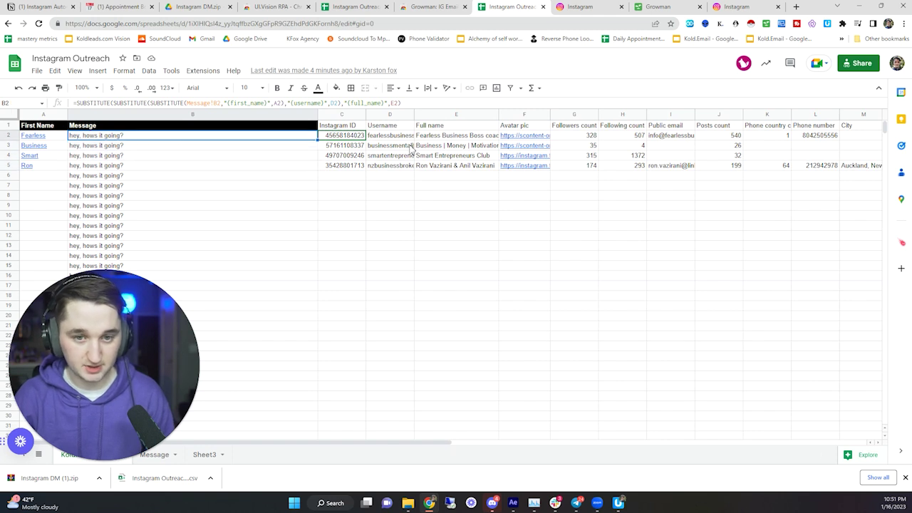
left_click_drag(388, 135, 370, 140)
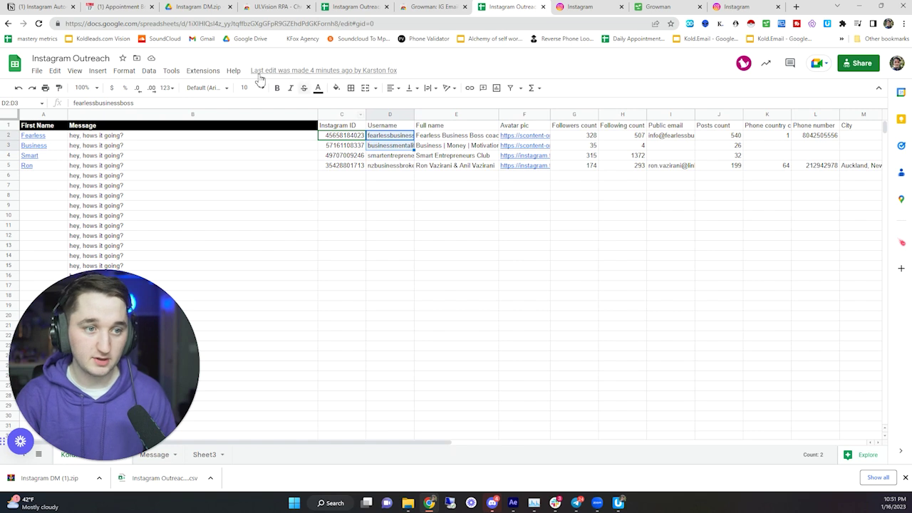
- Download the sheet as Comma Separated Values (.csv)
left_click(55, 70)
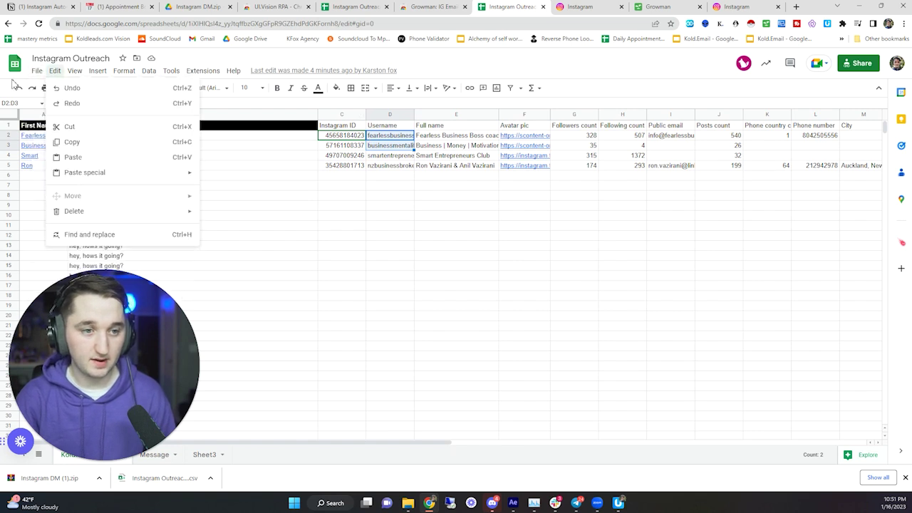
left_click(37, 70)
mouse_move(62, 188)
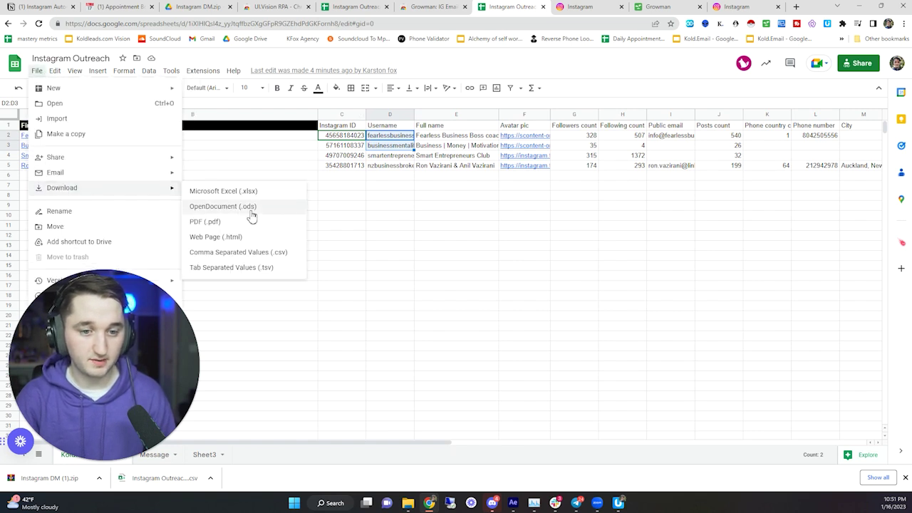
left_click(247, 253)
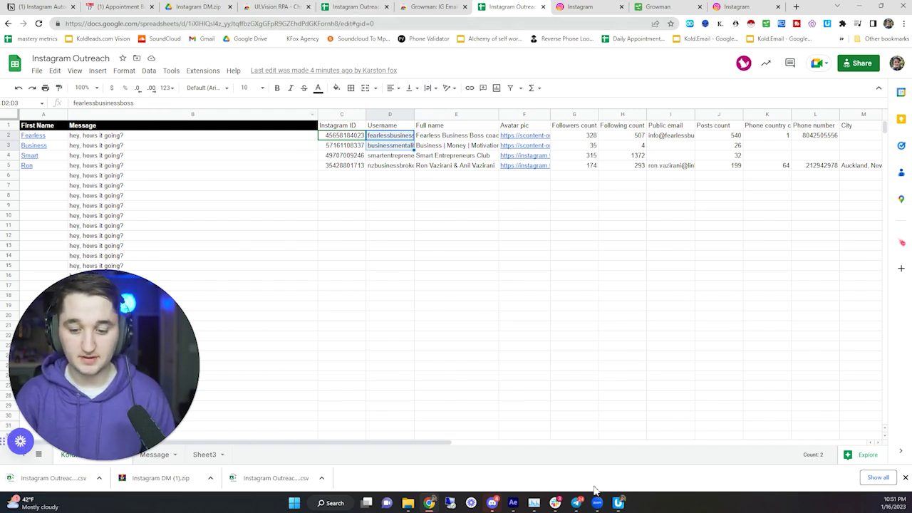
left_click(618, 503)
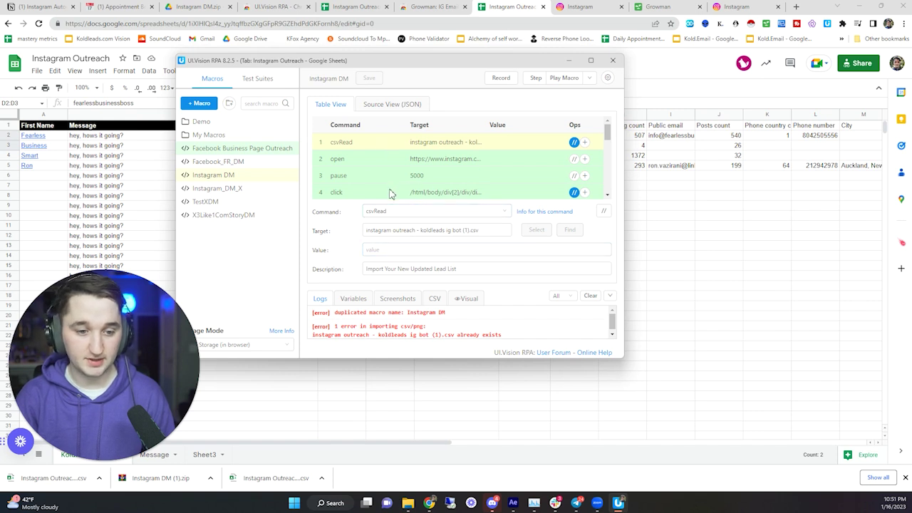
- Import the newest Instagram Outreach CSV export into UI.Vision's stored CSV files
left_click(435, 299)
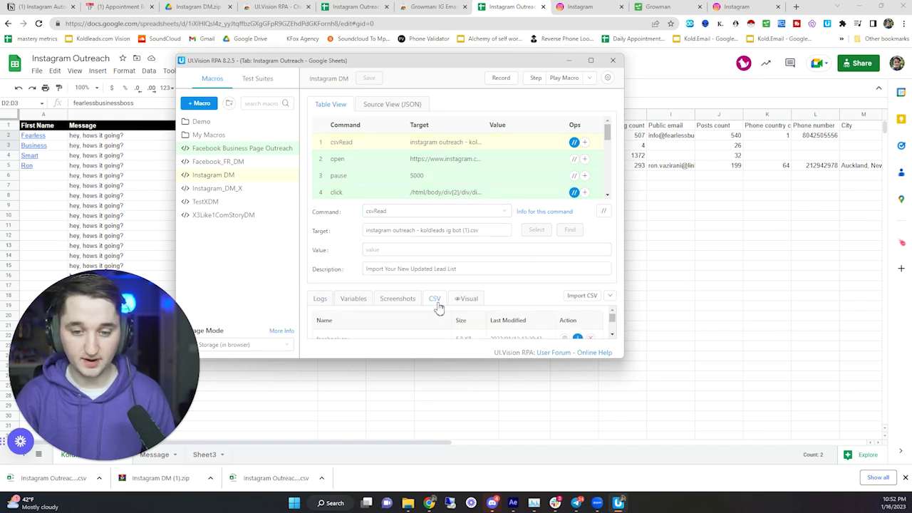
left_click(579, 296)
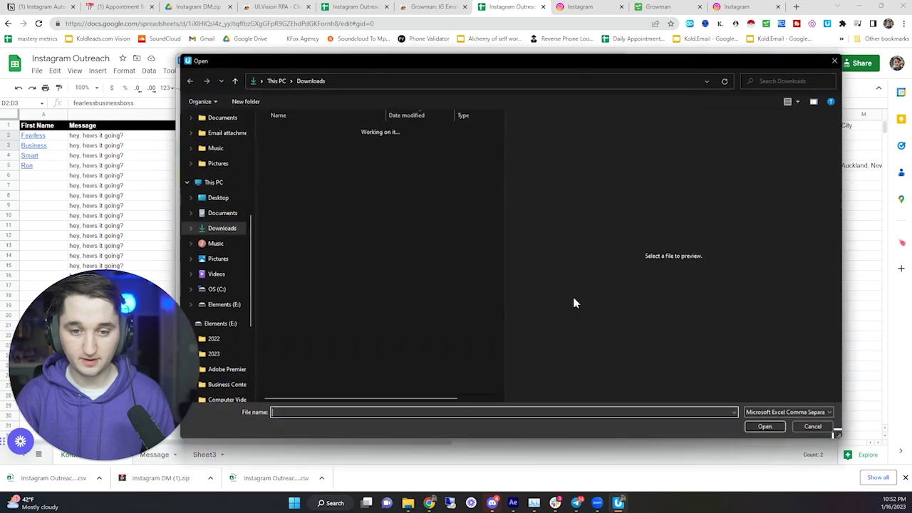
left_click(325, 144)
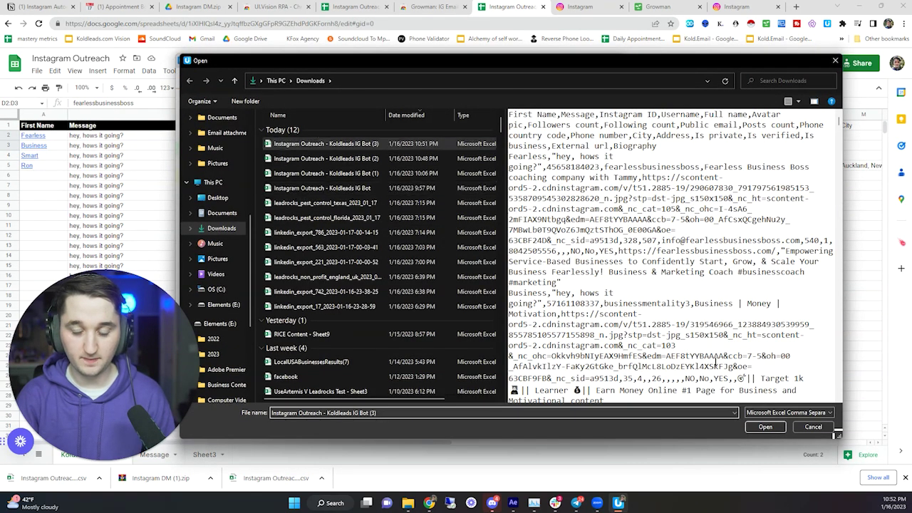
left_click(763, 427)
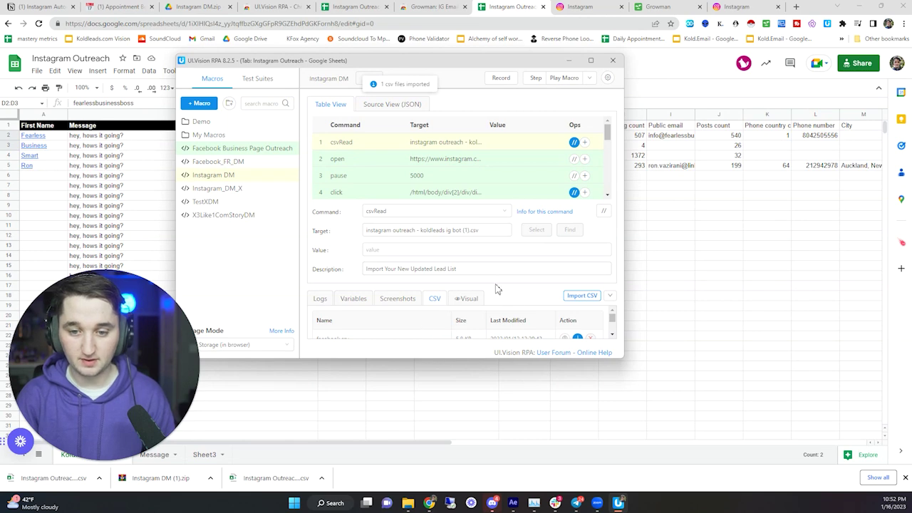
- Enlarge the CSV list and select the name 'instagram outreach - koldleads ig bot (3).csv'
left_click_drag(497, 289, 506, 258)
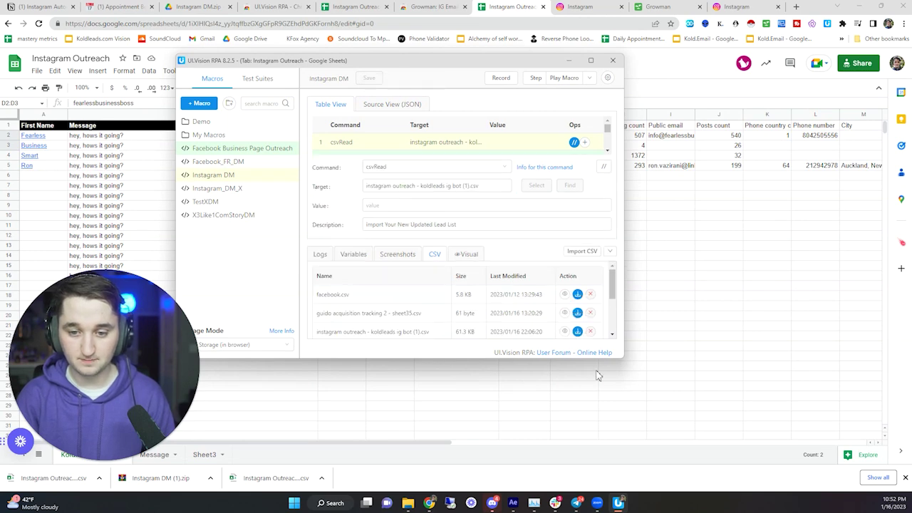
left_click_drag(618, 361, 618, 458)
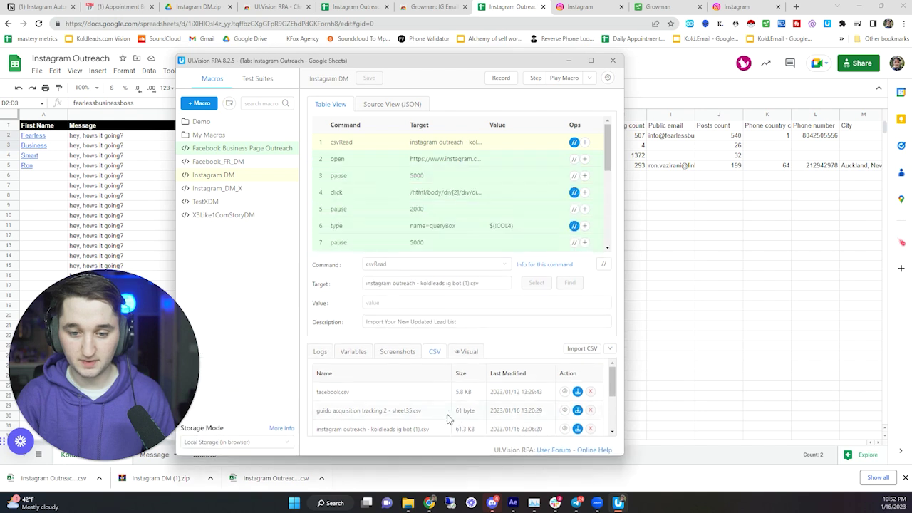
scroll(394, 404, "down", 2)
scroll(399, 406, "down", 2)
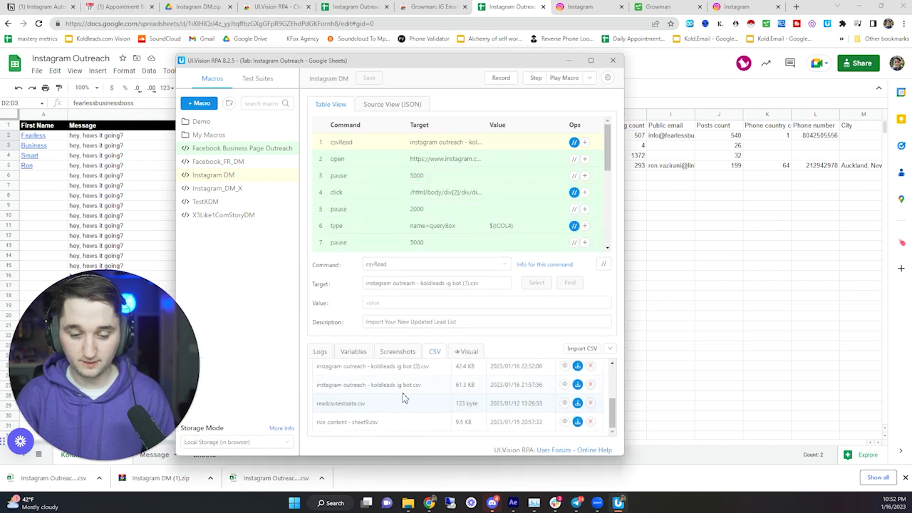
scroll(399, 413, "up", 3)
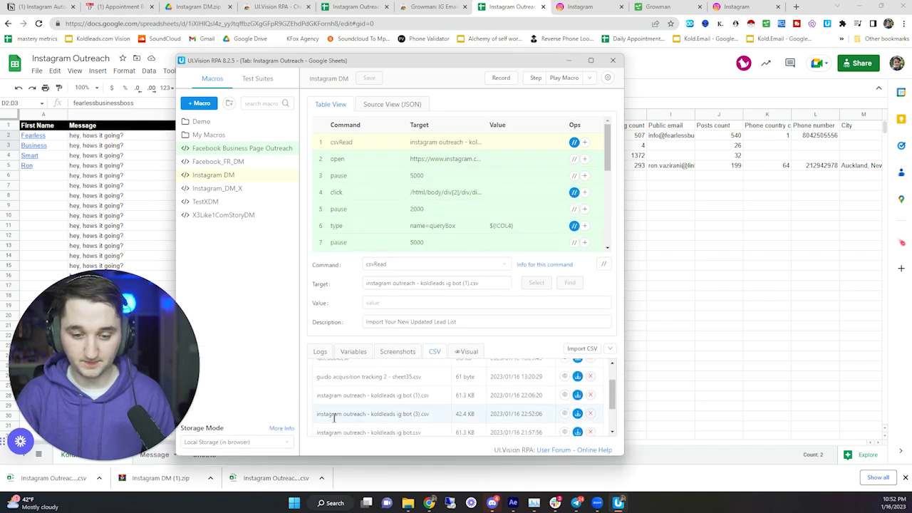
left_click_drag(319, 414, 436, 419)
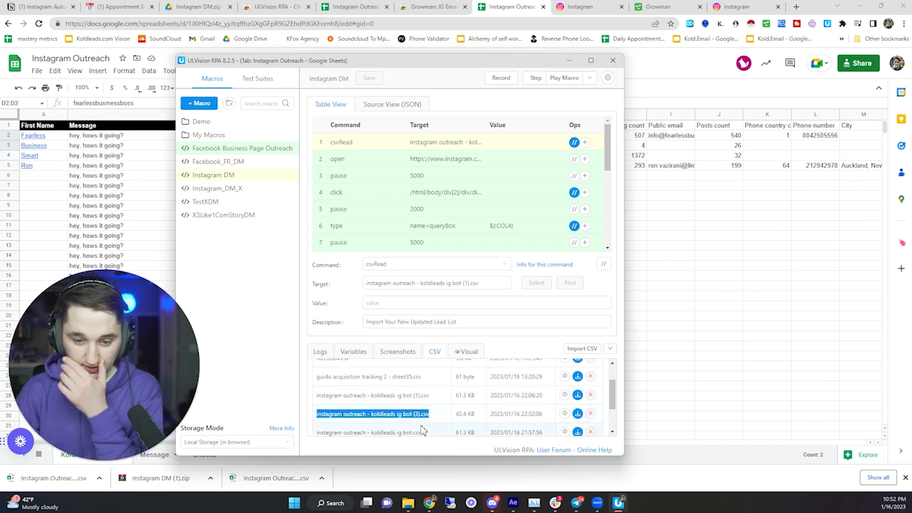
- Review the macro's open, wait, new message click, 2000 wait and username-typing steps
left_click(364, 161)
left_click(365, 175)
left_click(366, 192)
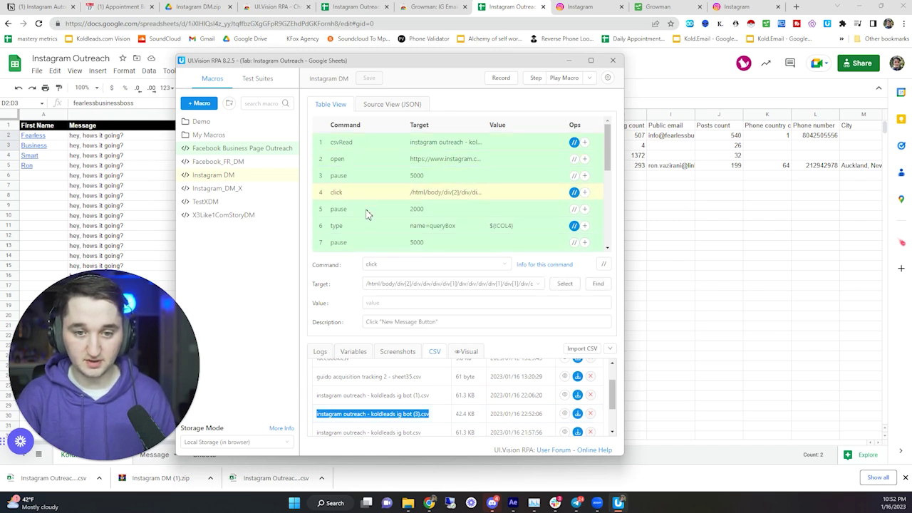
left_click(366, 210)
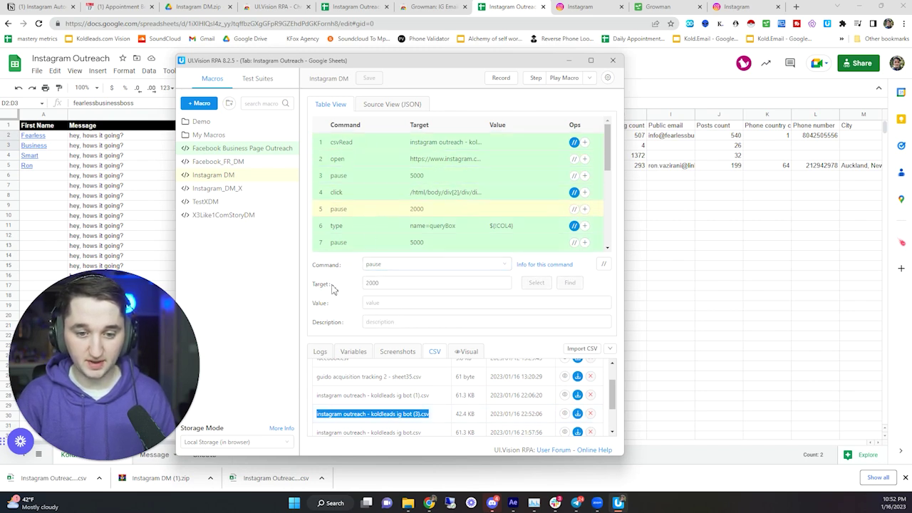
left_click(367, 226)
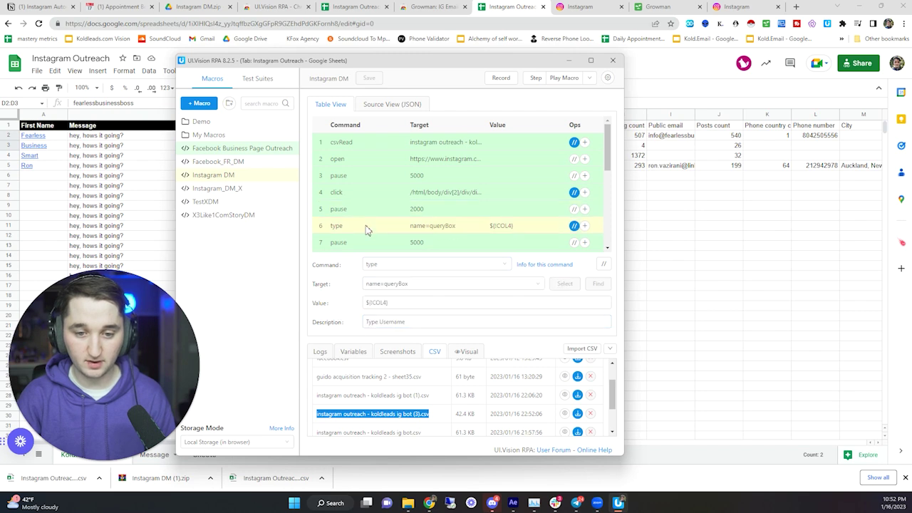
- Change the csvRead Target to 'instagram outreach - koldleads ig bot (3).csv'
left_click(379, 146)
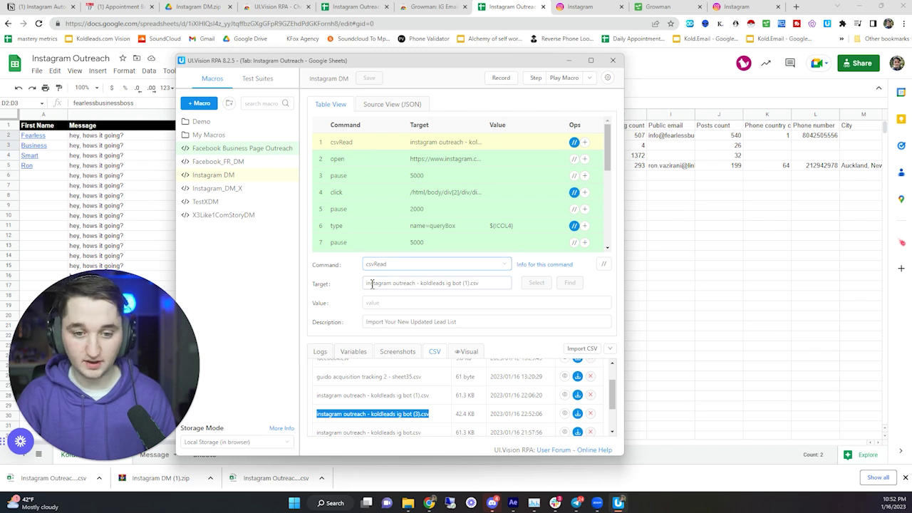
left_click(409, 284)
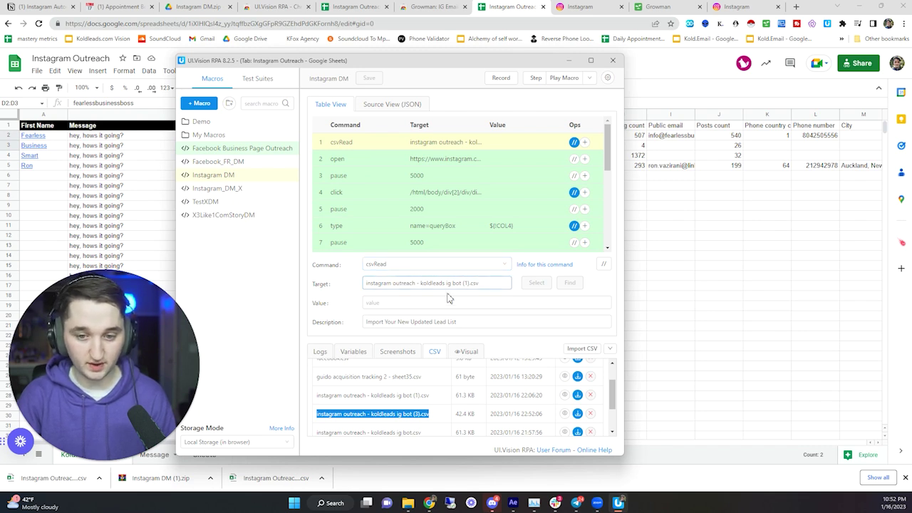
left_click(439, 420)
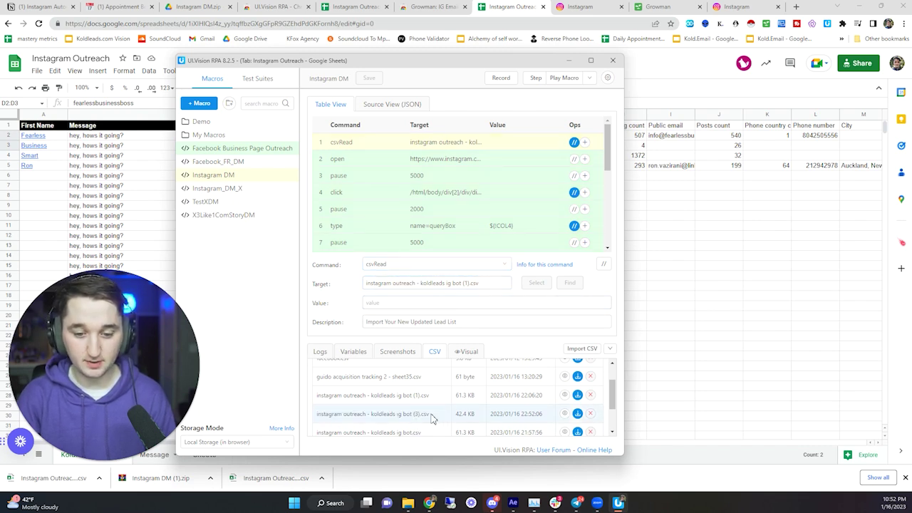
left_click_drag(391, 412, 358, 285)
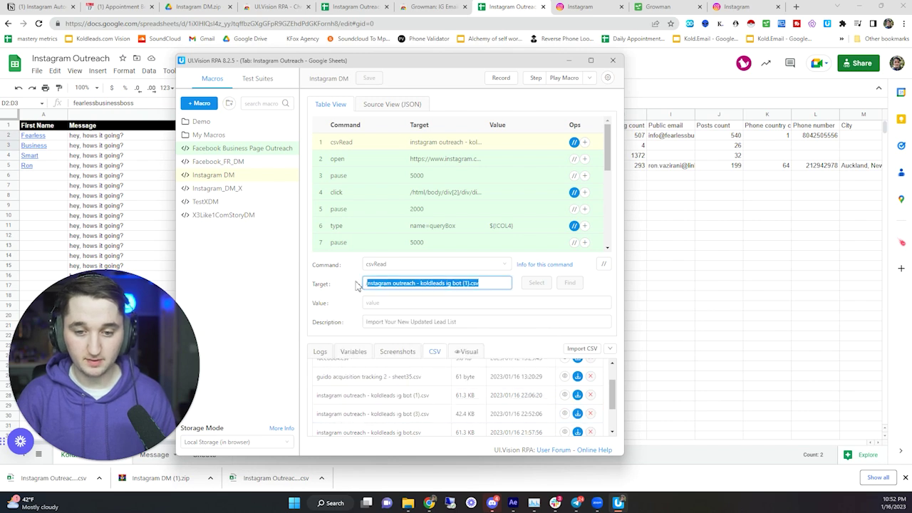
right_click(381, 286)
left_click(403, 331)
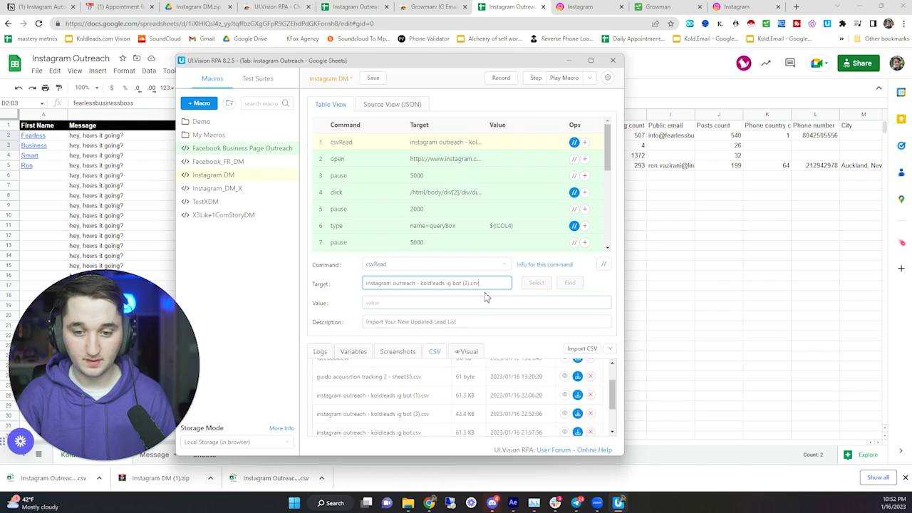
left_click(325, 302)
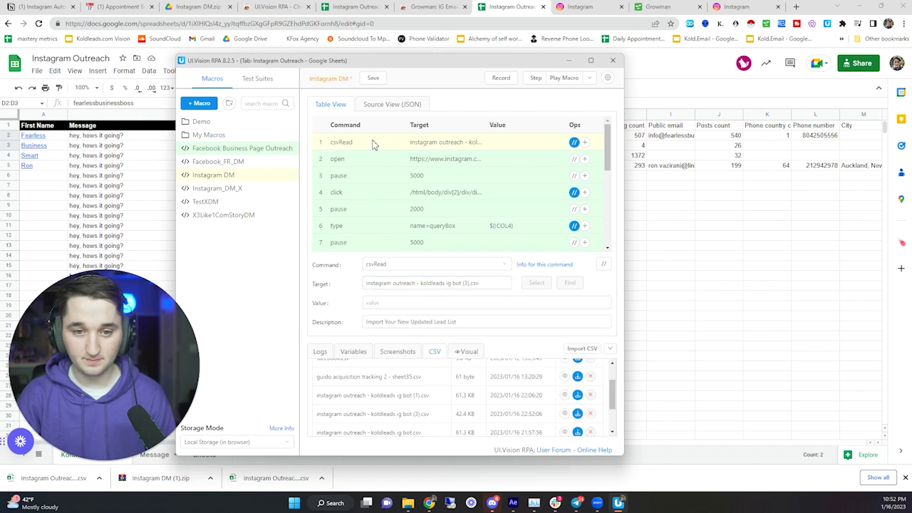
- Check the open step's inbox URL, the 5000 wait, and the new message click step
left_click(375, 161)
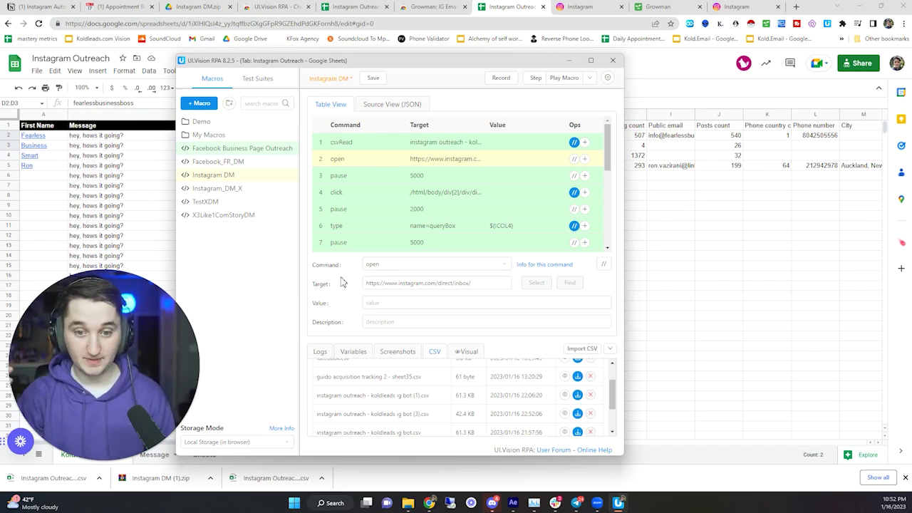
left_click(466, 284)
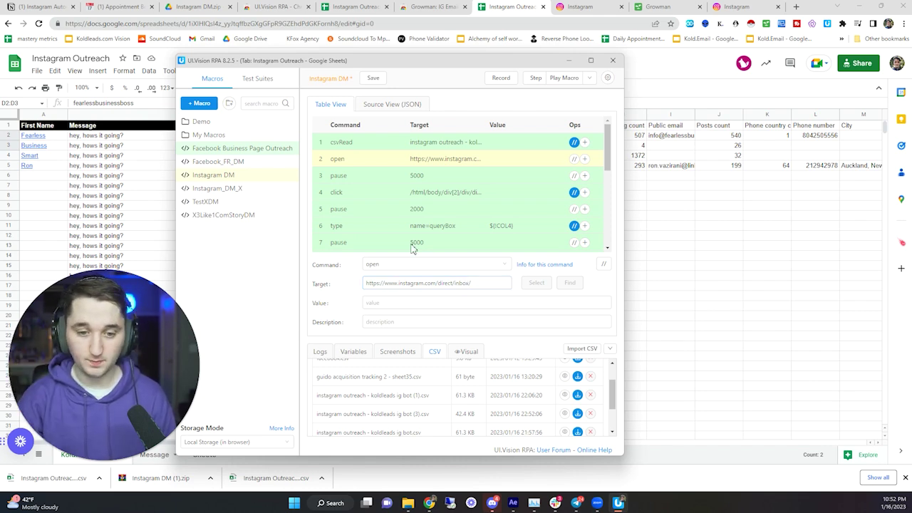
left_click(391, 181)
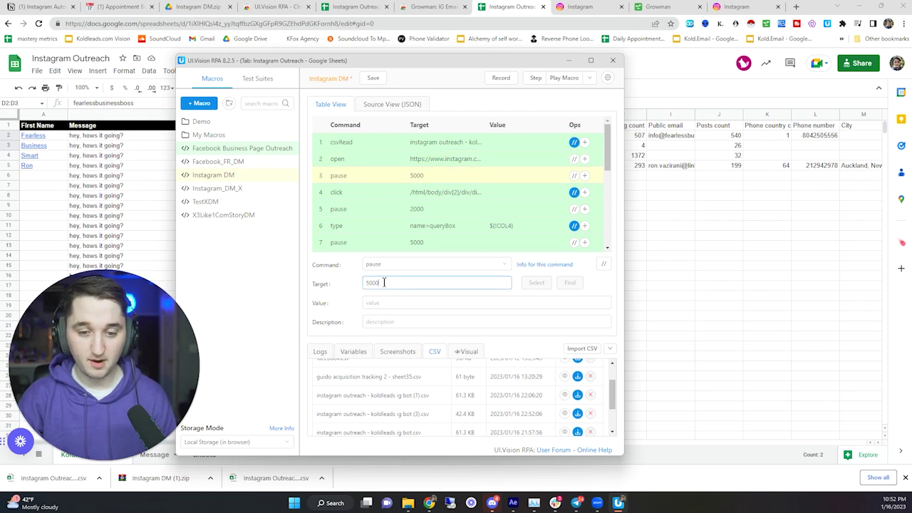
left_click_drag(383, 282, 371, 288)
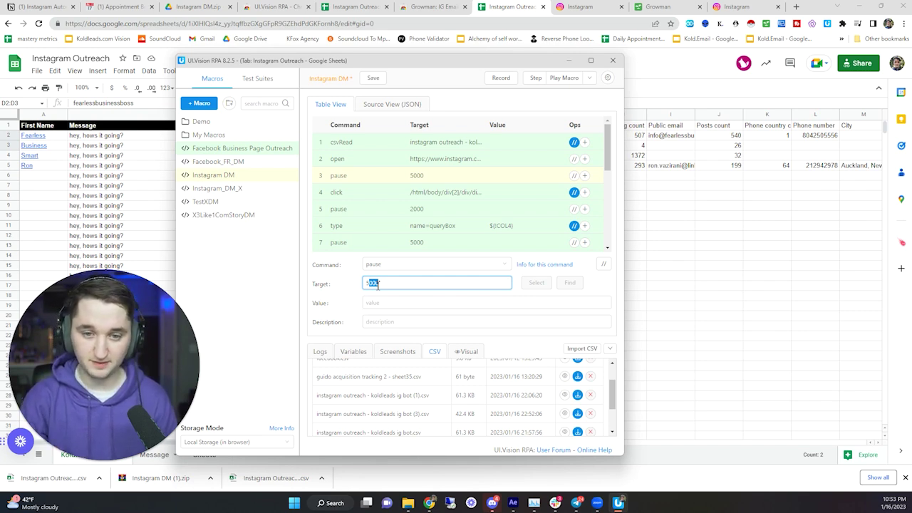
left_click(403, 198)
left_click(404, 178)
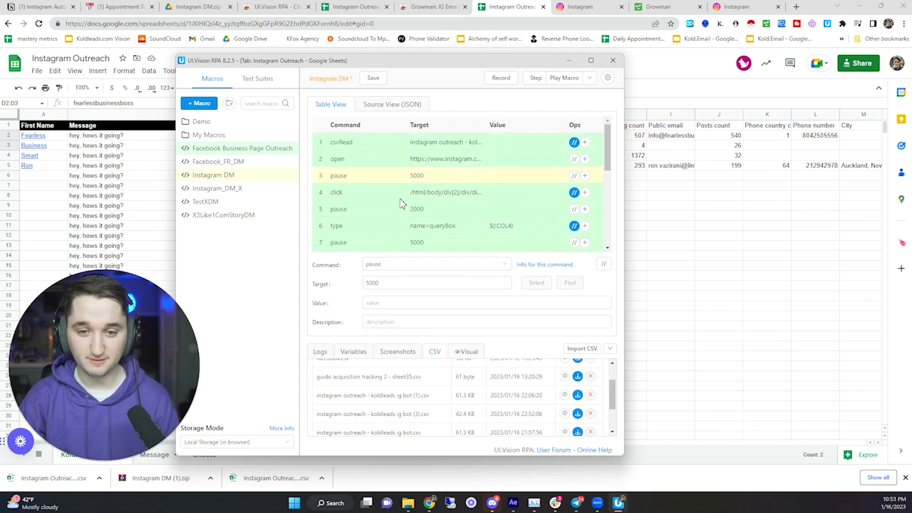
left_click(394, 199)
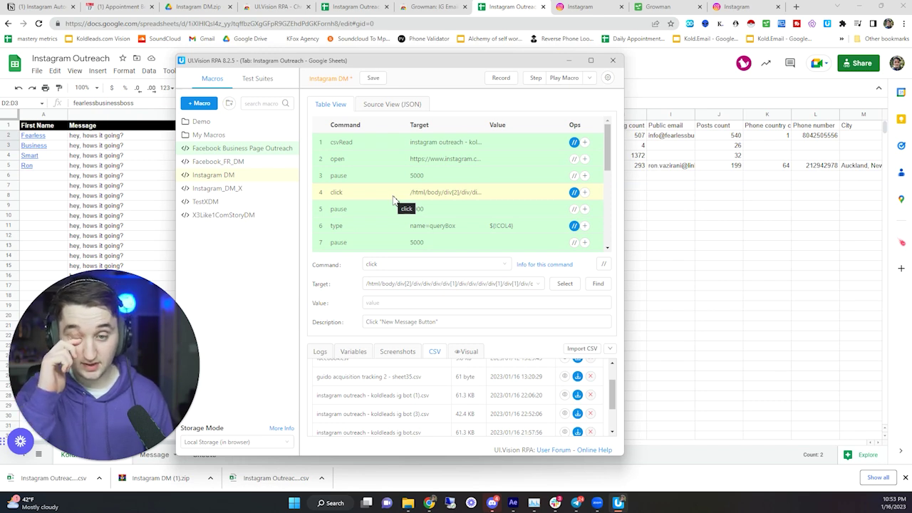
- Review the random waittime script near the end and the loop's else branch
scroll(384, 199, "down", 2)
scroll(393, 184, "up", 2)
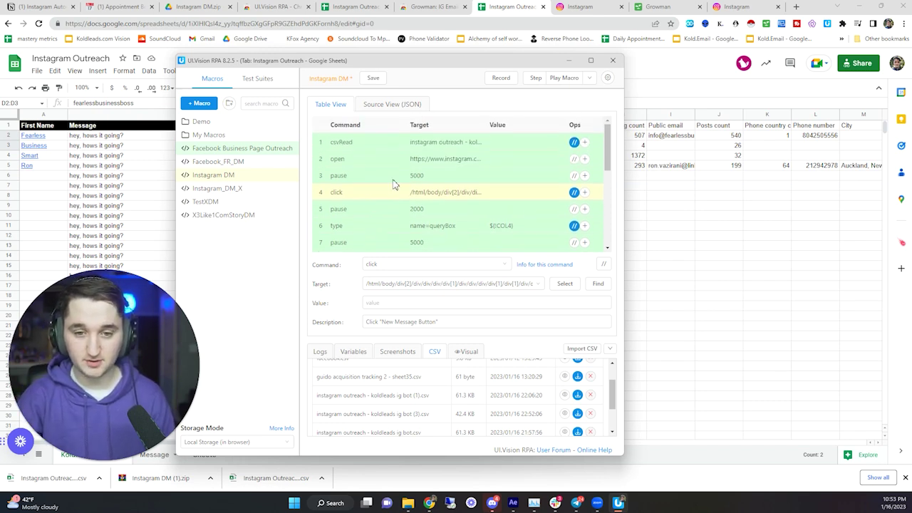
scroll(393, 184, "down", 5)
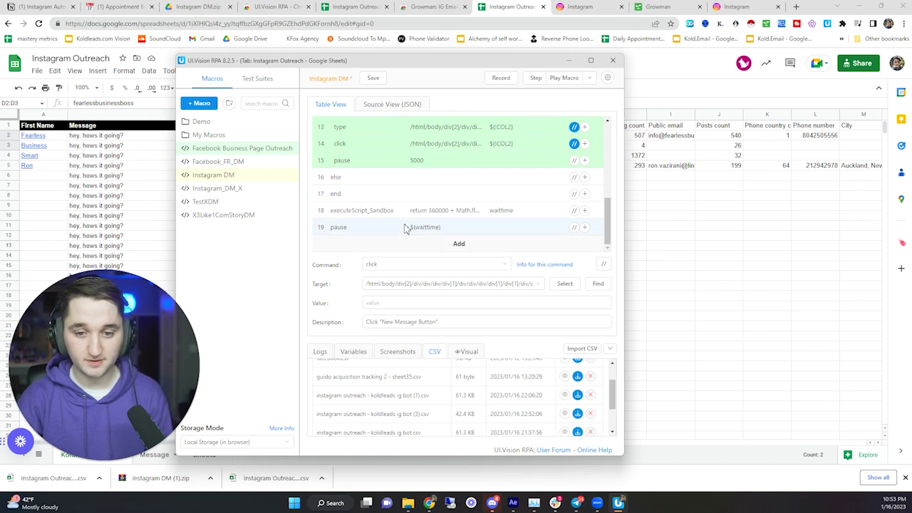
left_click(403, 210)
left_click(405, 178)
scroll(403, 189, "up", 5)
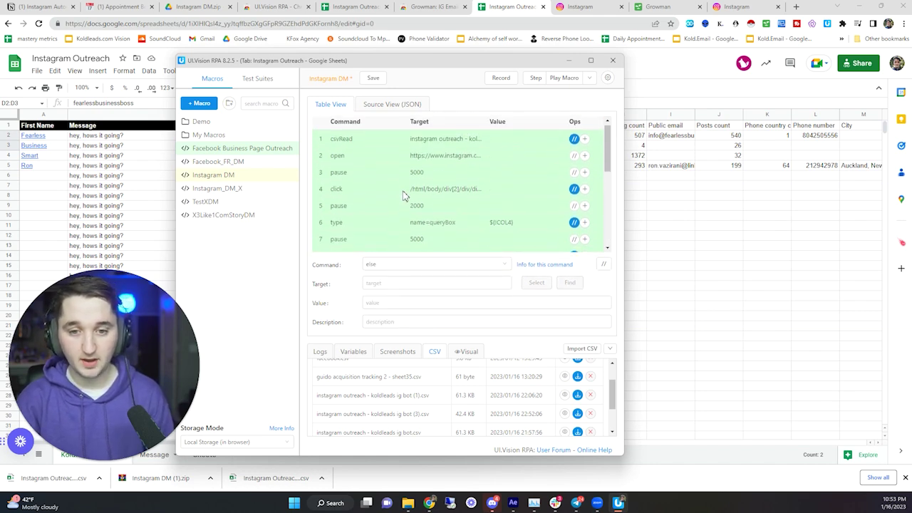
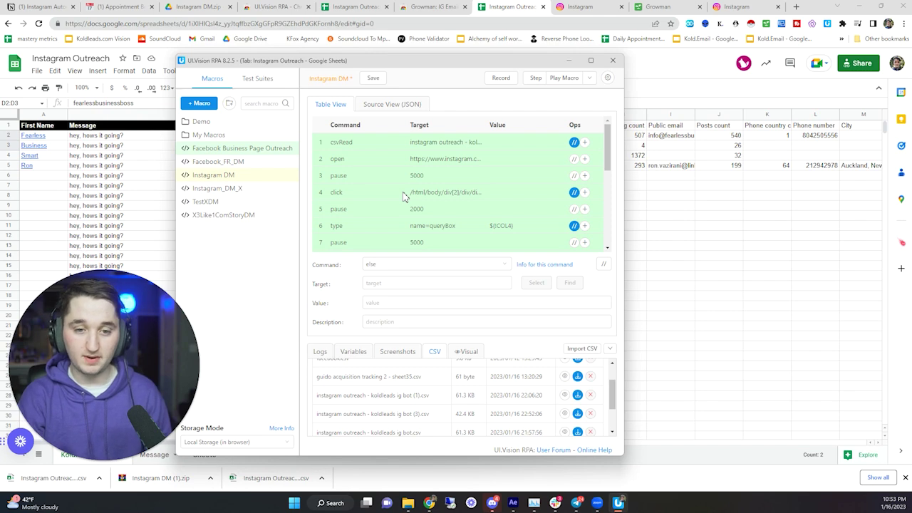
- Review the macro's csvRead, open-inbox, New Message and username-typing steps
scroll(442, 196, "down", 3)
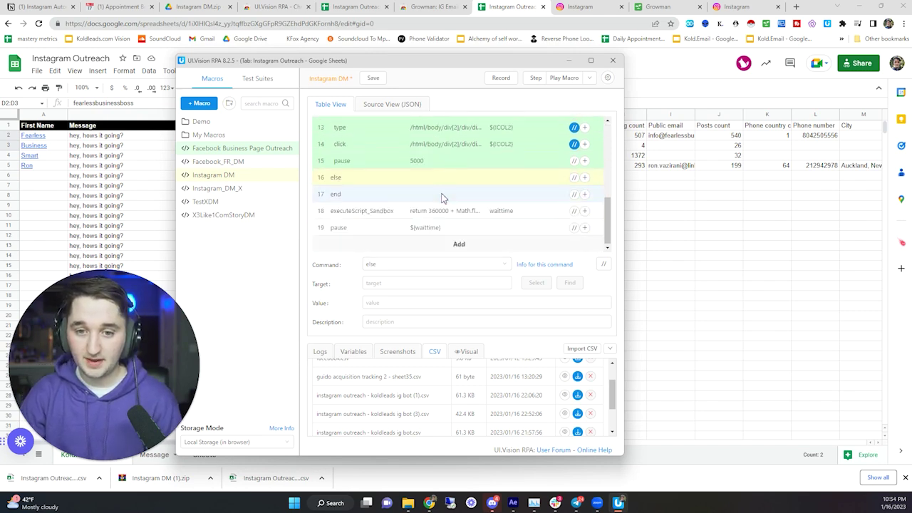
scroll(438, 171, "up", 3)
left_click(441, 148)
left_click(431, 194)
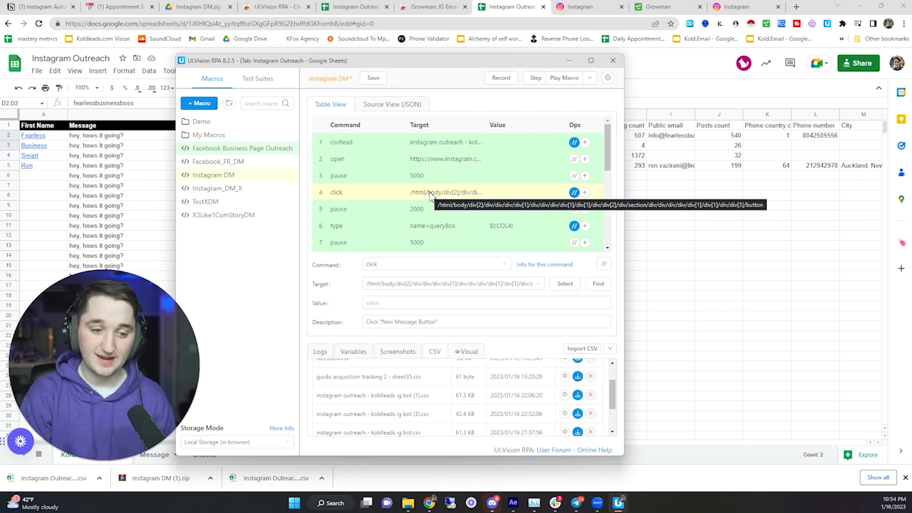
left_click(446, 142)
left_click(441, 159)
left_click(446, 145)
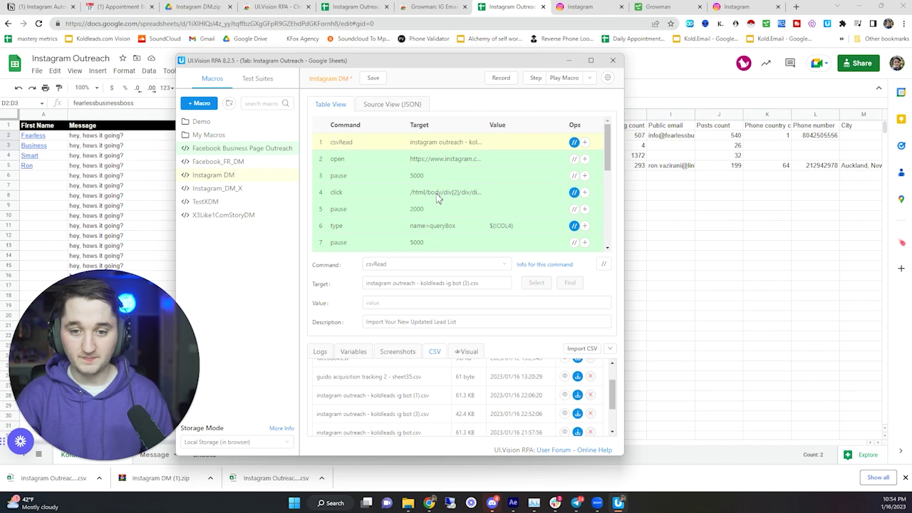
left_click(439, 193)
left_click(443, 228)
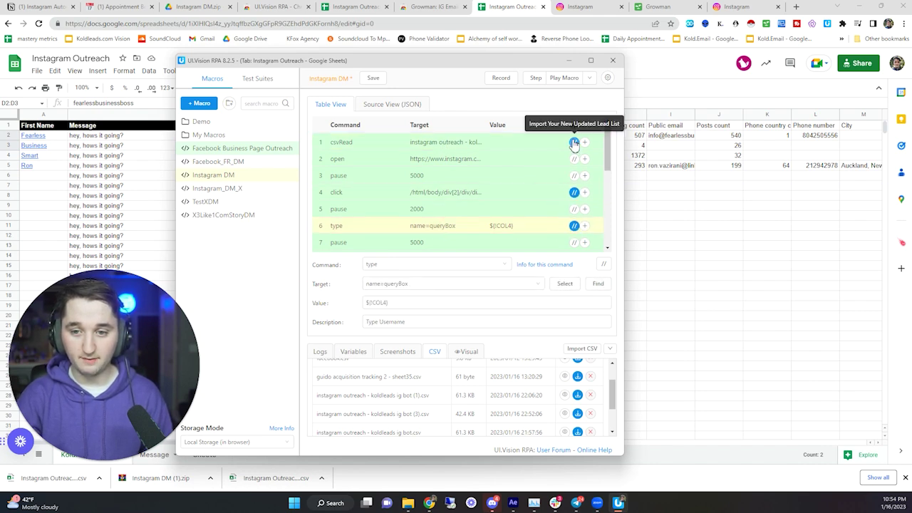
left_click(489, 194)
left_click_drag(366, 322, 334, 305)
left_click(531, 228)
left_click(421, 320)
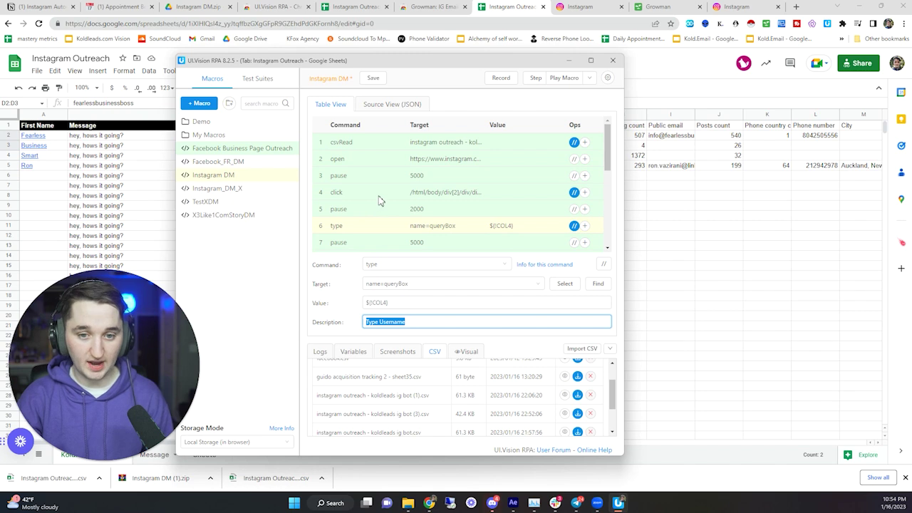
- Review the Profile, Next, message-sent check, Type Message, Send and ${waittime} pause steps
scroll(433, 187, "down", 1)
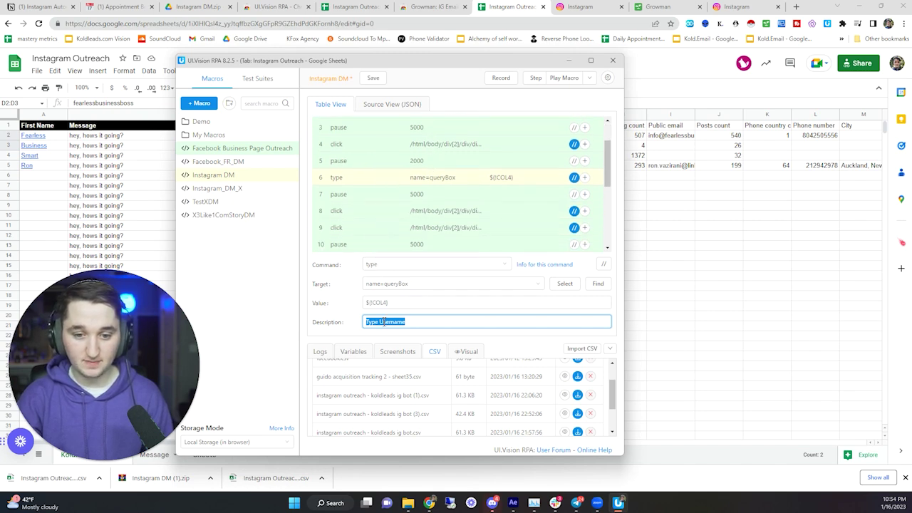
left_click(445, 212)
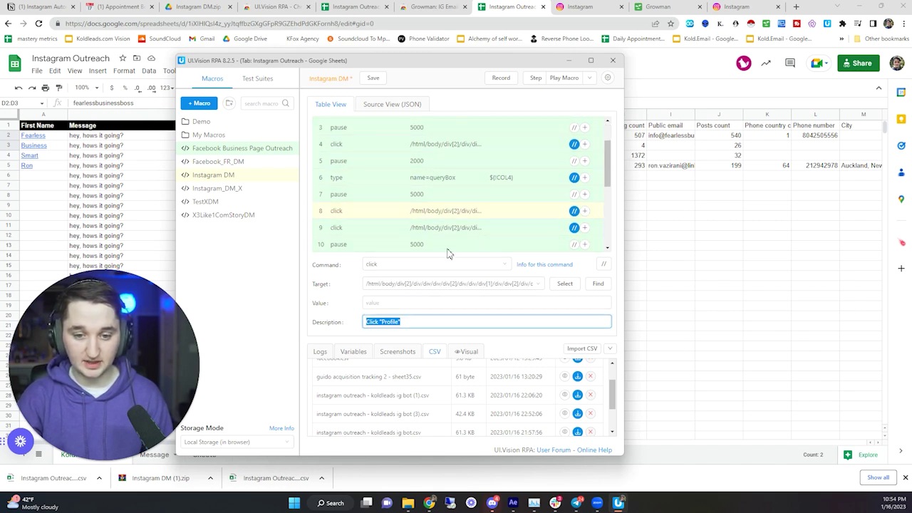
left_click(452, 228)
triple_click(406, 321)
scroll(449, 194, "down", 2)
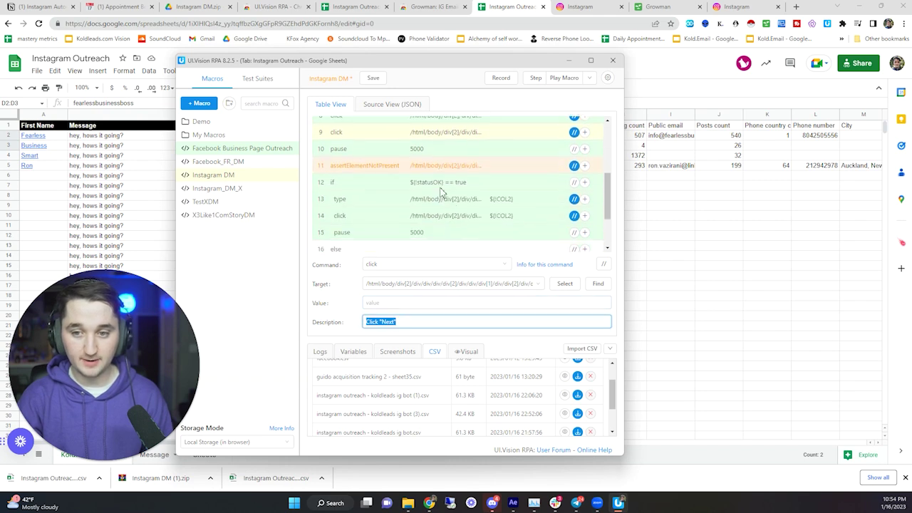
left_click(452, 171)
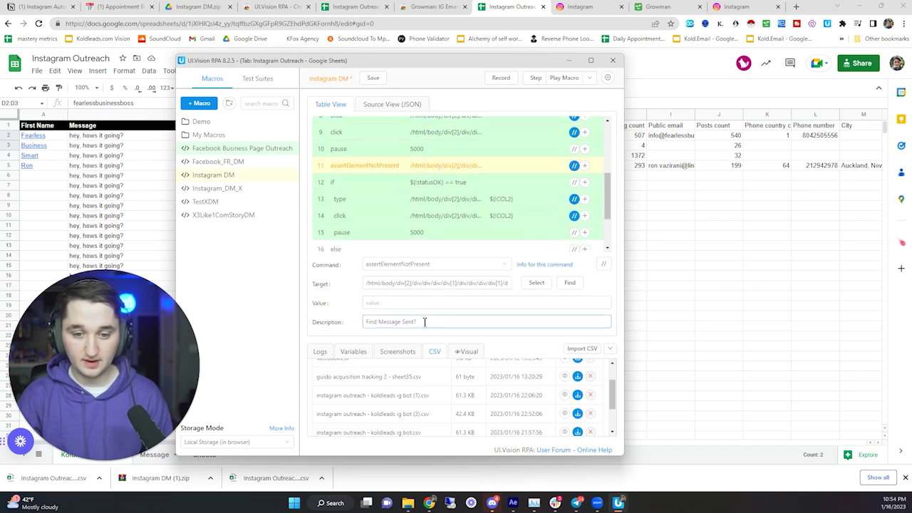
triple_click(425, 322)
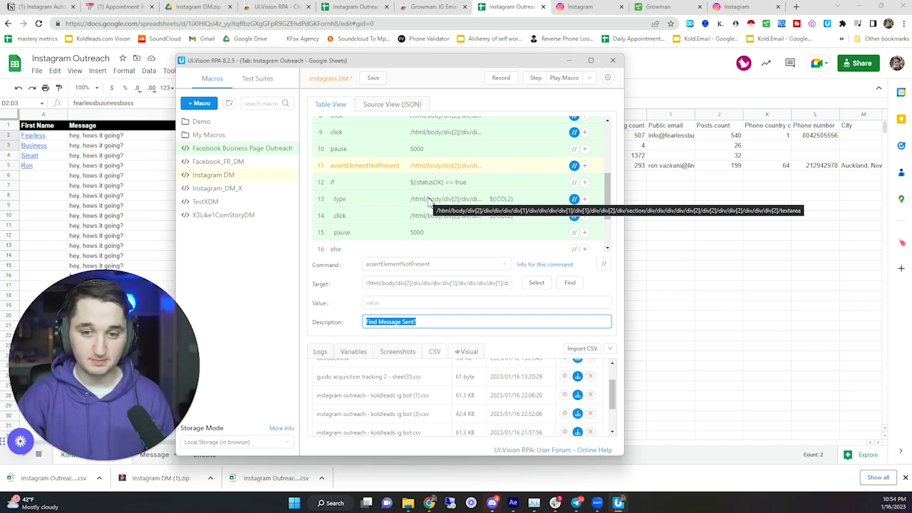
left_click(411, 204)
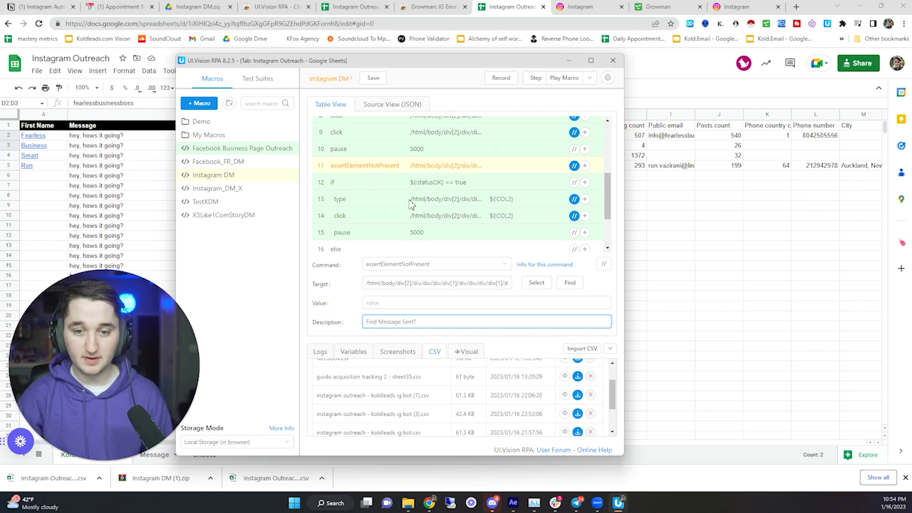
triple_click(412, 322)
left_click(444, 214)
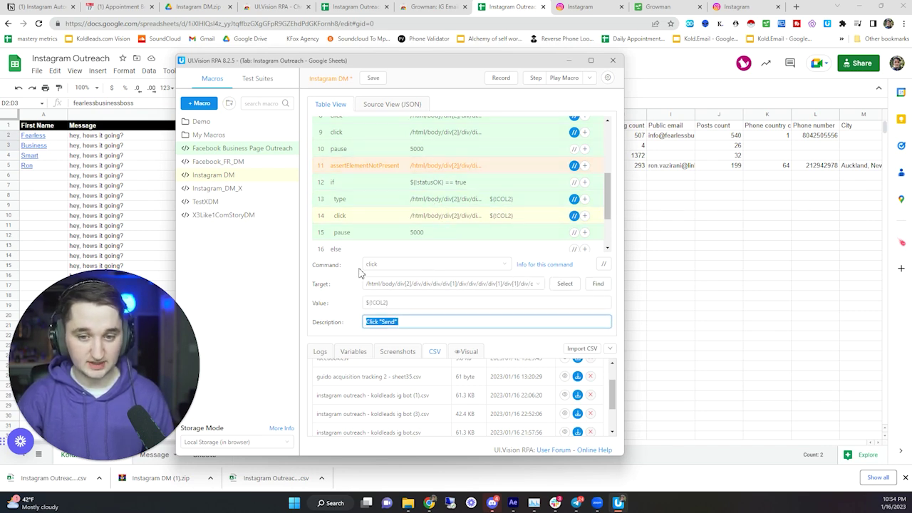
scroll(413, 225, "down", 2)
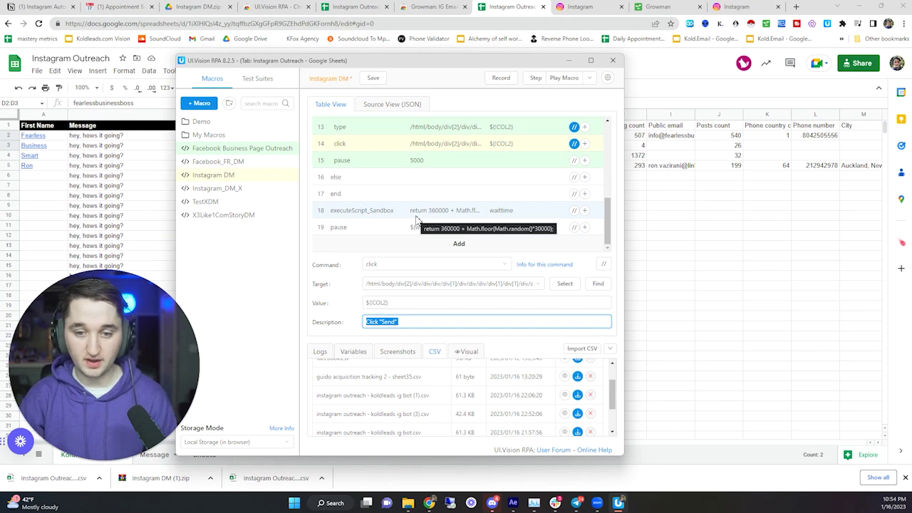
scroll(420, 213, "up", 2)
left_click(418, 177)
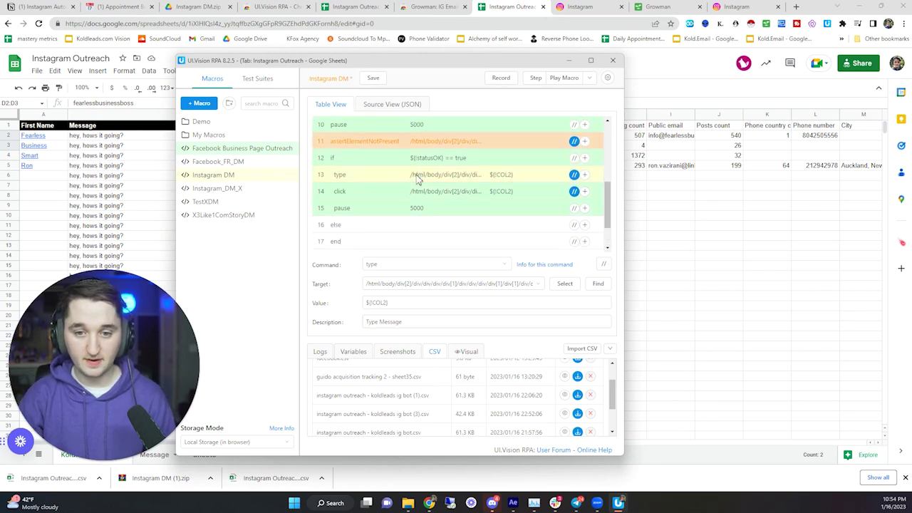
scroll(427, 179, "up", 4)
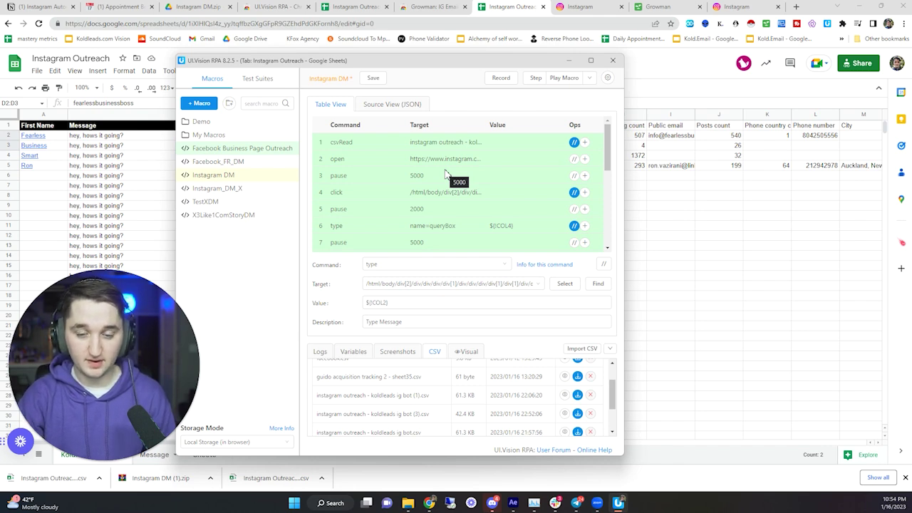
left_click(449, 161)
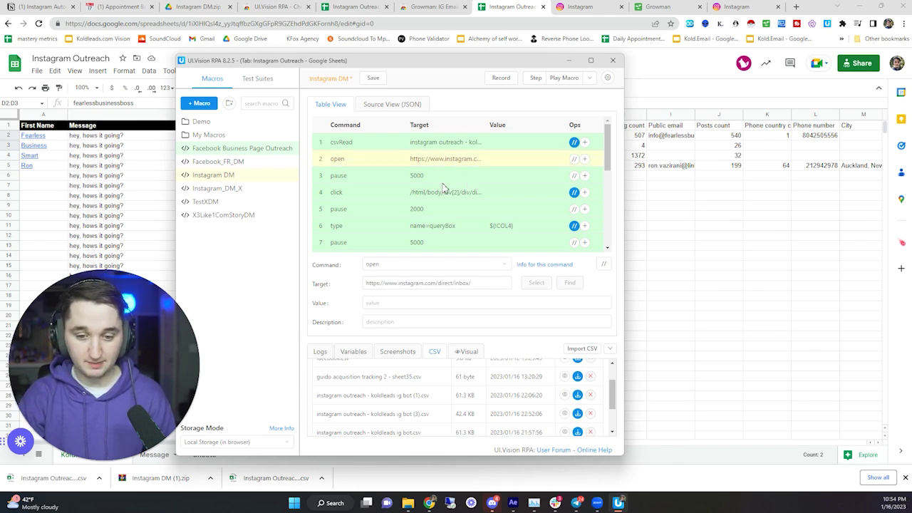
left_click(485, 143)
scroll(474, 179, "down", 5)
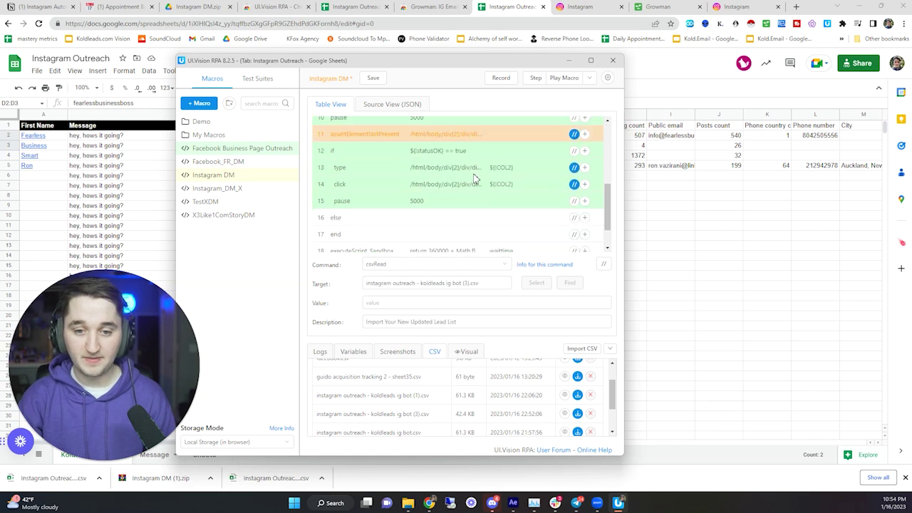
left_click(439, 228)
scroll(439, 228, "up", 5)
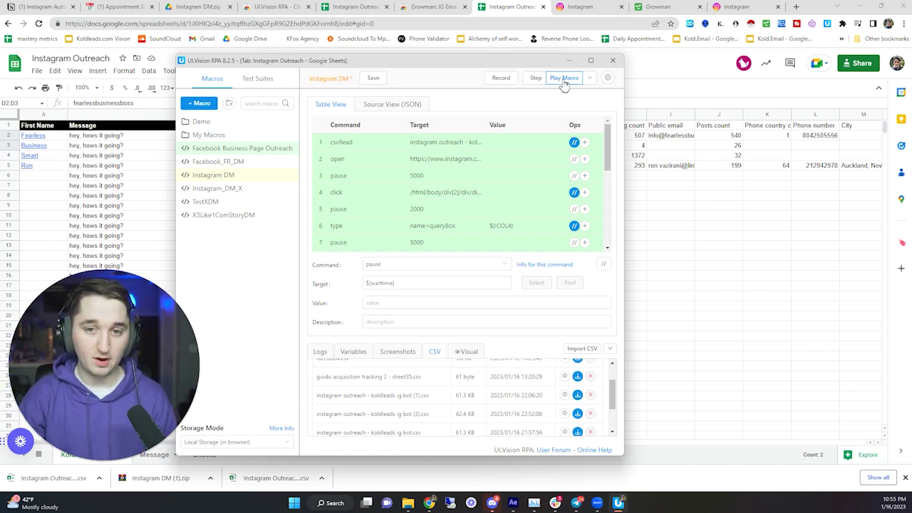
- Play the Instagram DM macro and bring the Instagram inbox window forward
left_click(563, 78)
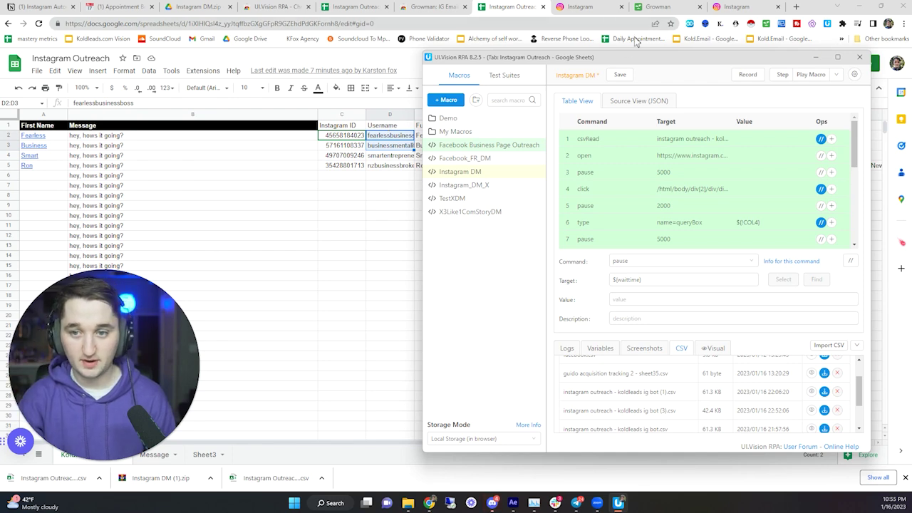
left_click_drag(619, 59, 397, 53)
left_click(597, 69)
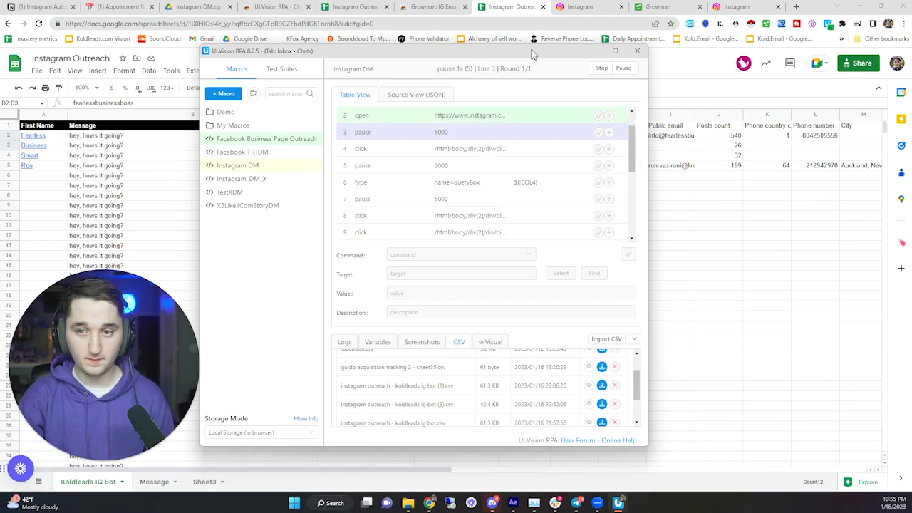
mouse_move(431, 503)
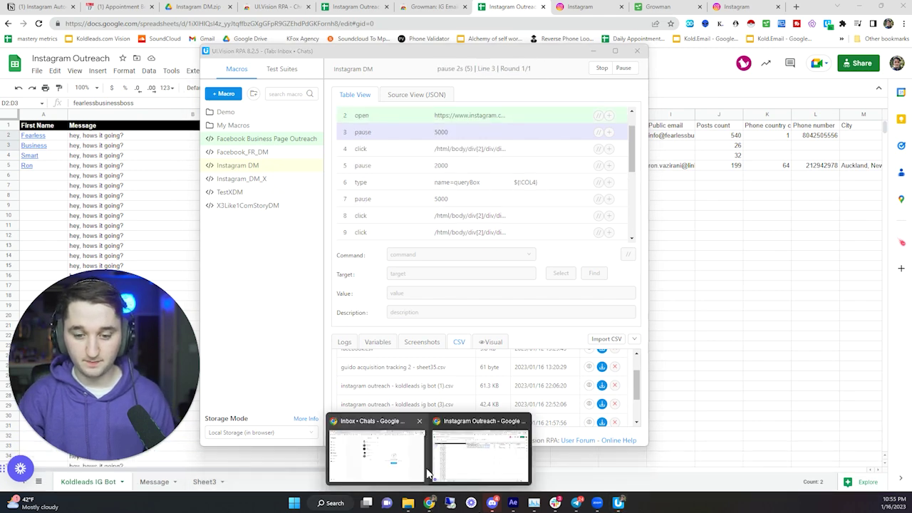
left_click(374, 460)
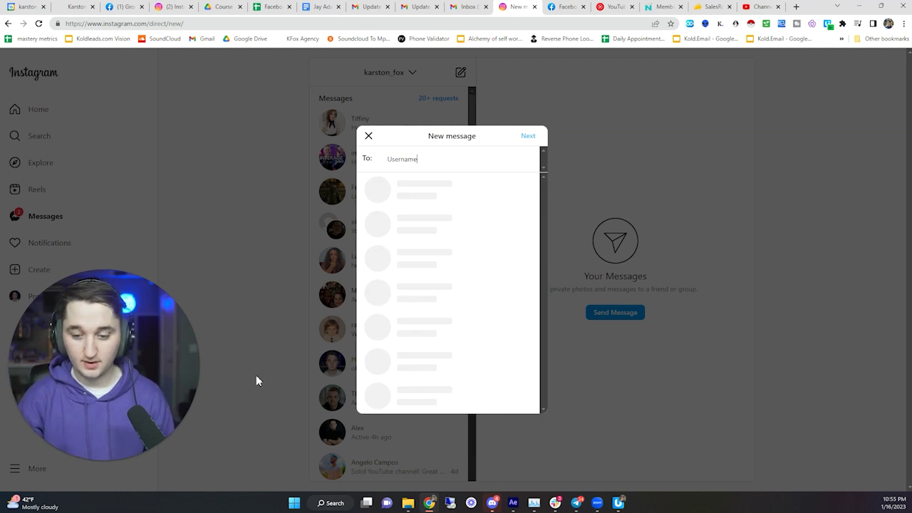
- Stop the run and replay the macro in loop mode with start value 2 and max 5
left_click(618, 502)
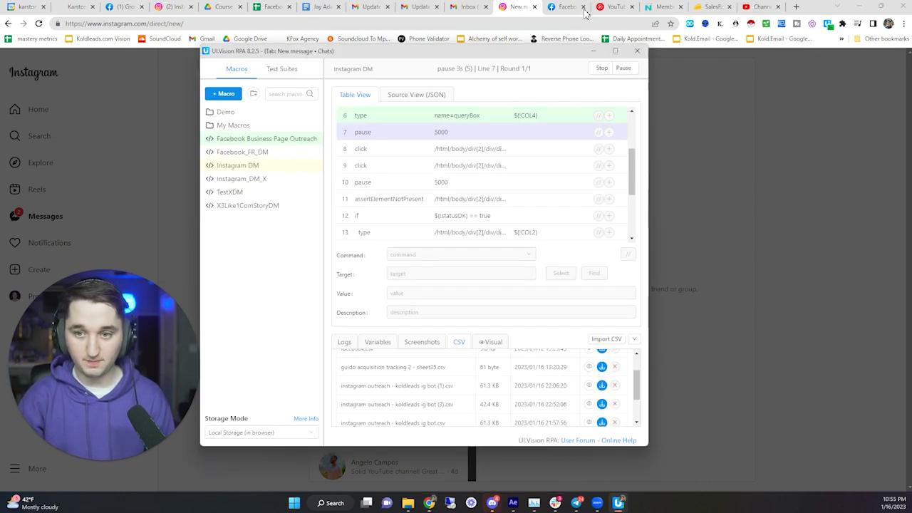
left_click(601, 69)
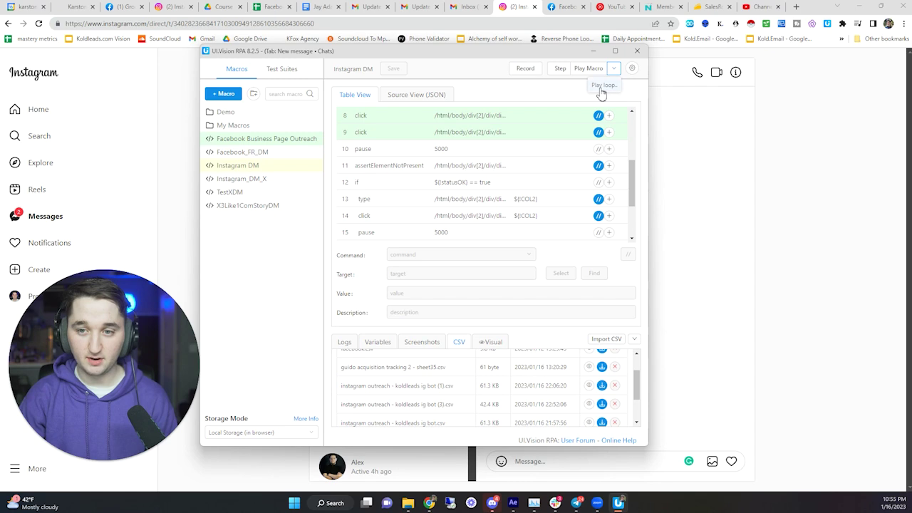
left_click(602, 86)
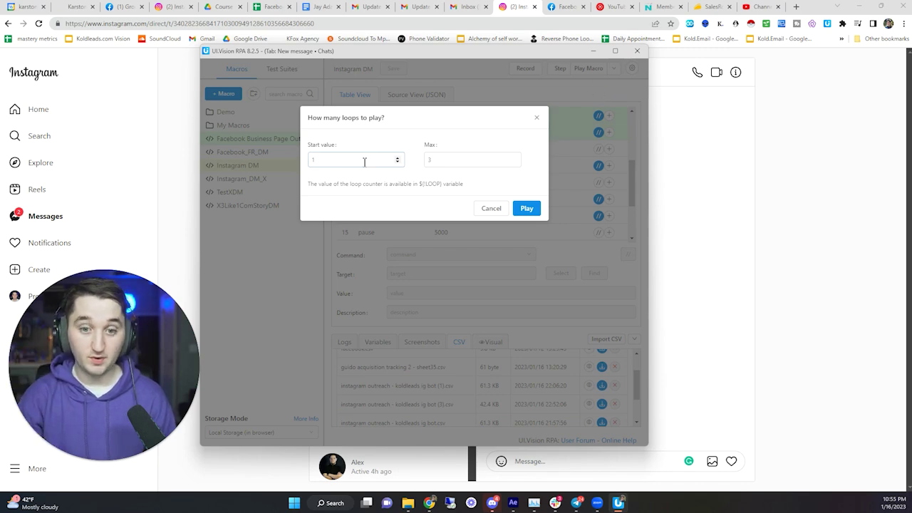
left_click(313, 158)
left_click(299, 164)
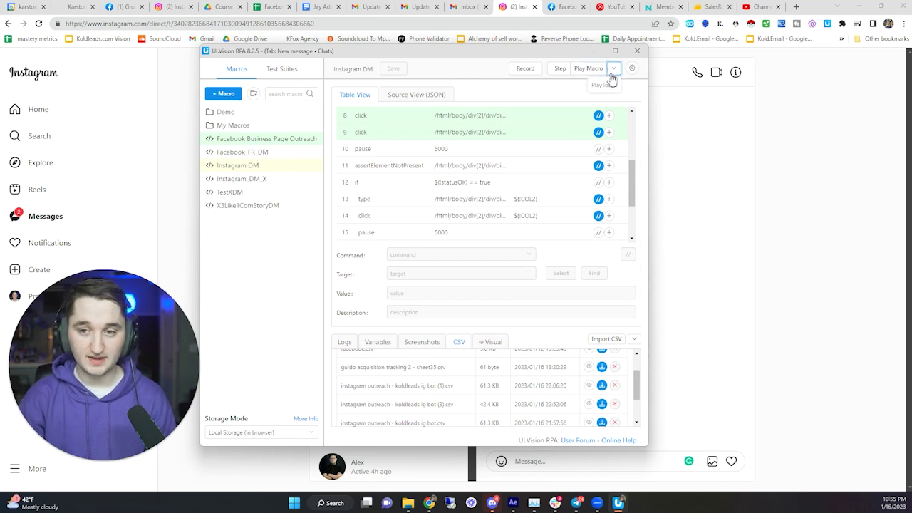
left_click(603, 85)
left_click(344, 156)
key("BackSpace")
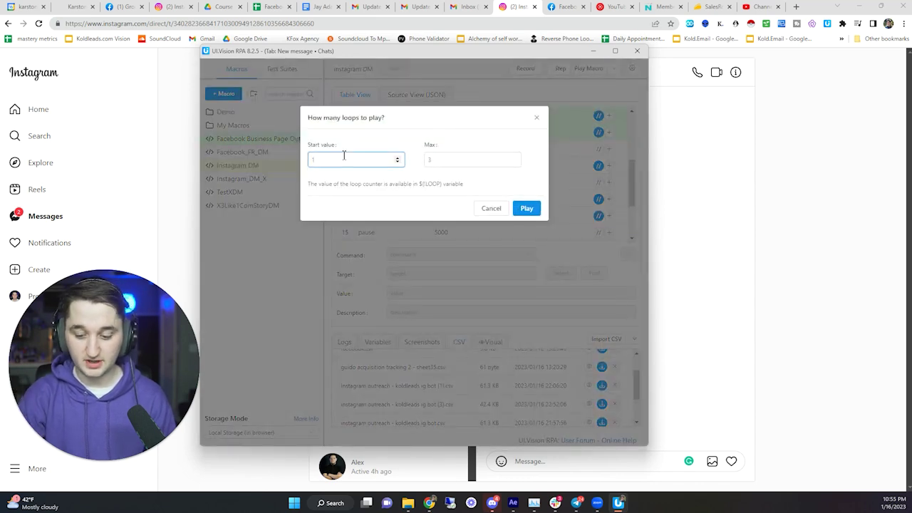
type("2")
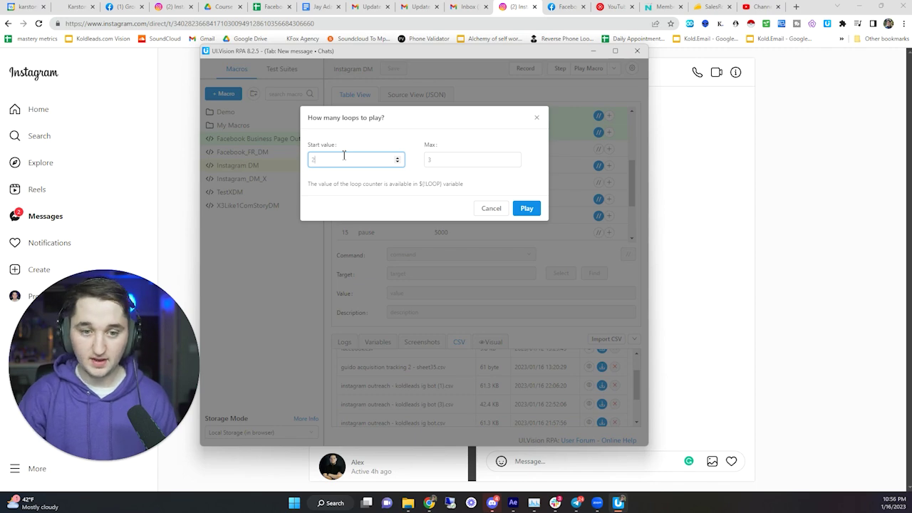
left_click(458, 158)
key("BackSpace")
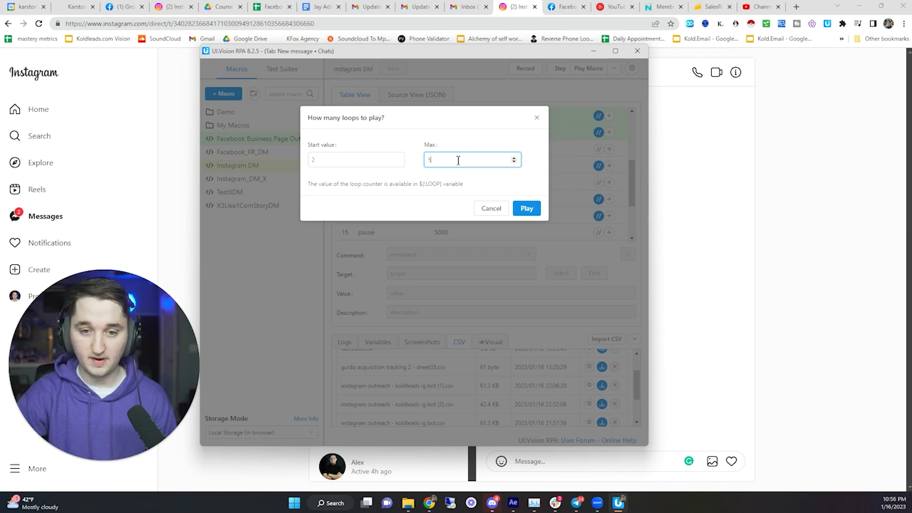
left_click(527, 208)
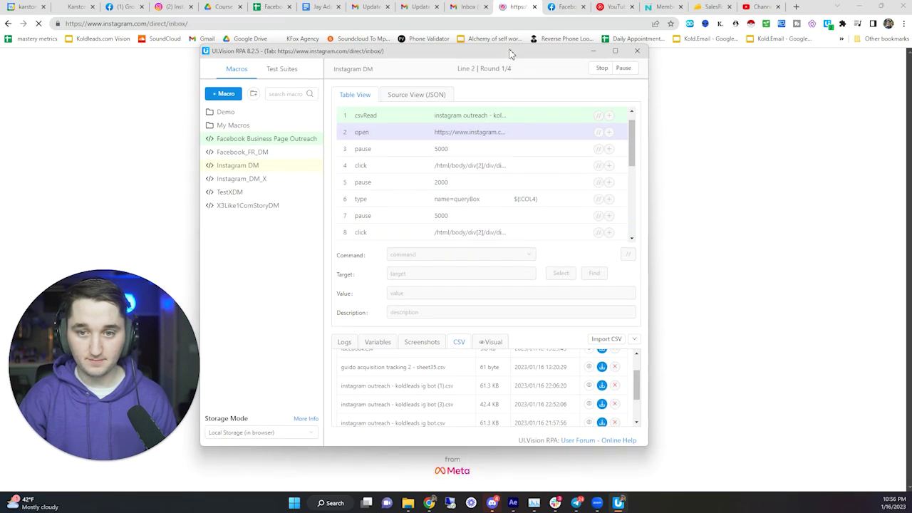
- Watch the macro send 'hey, hows it going?' to the coaching company chat, then stop it
left_click_drag(279, 56, 481, 71)
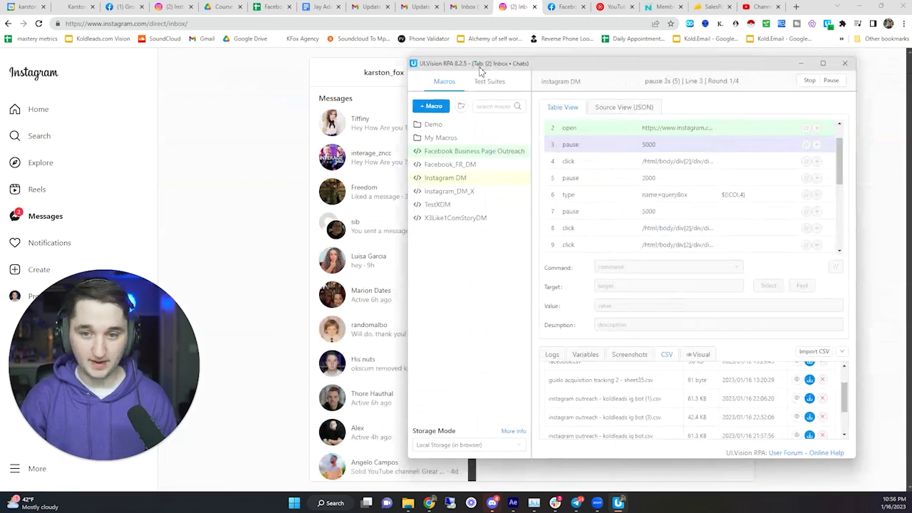
left_click_drag(611, 69, 639, 264)
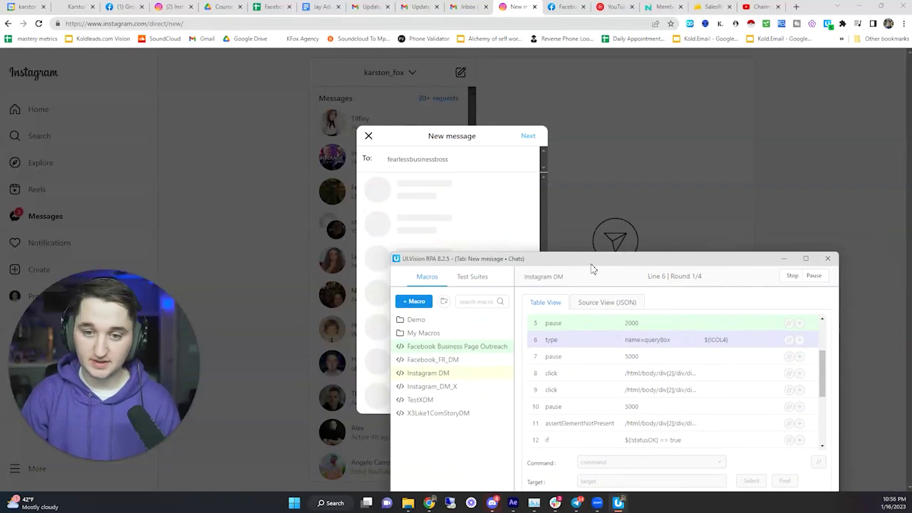
left_click_drag(590, 269, 503, 273)
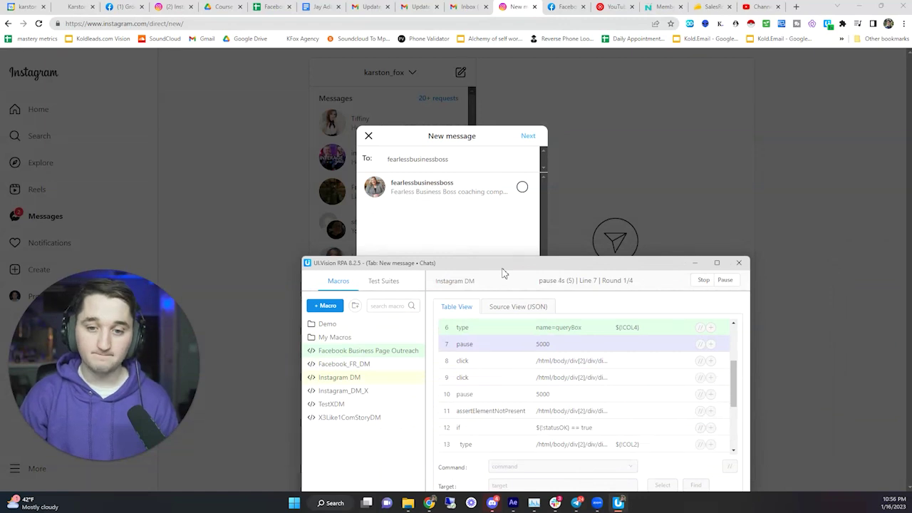
left_click_drag(502, 273, 493, 270)
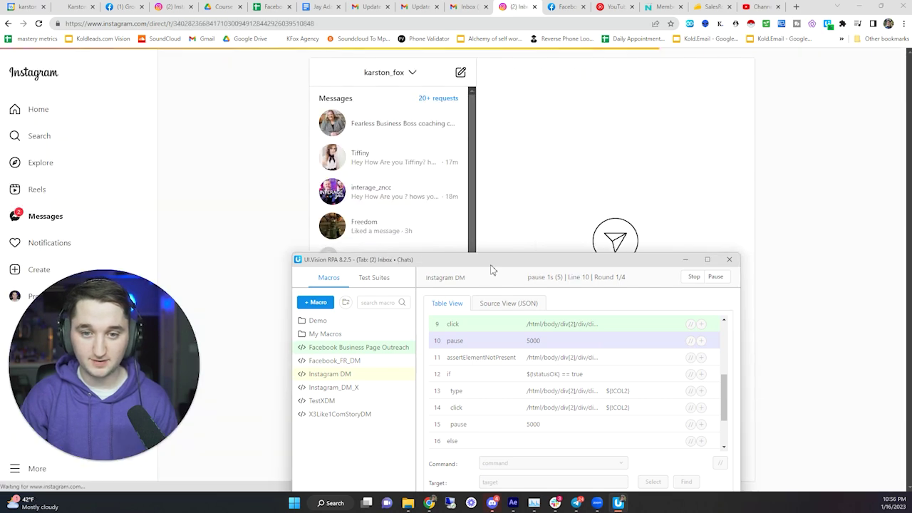
left_click_drag(494, 269, 248, 52)
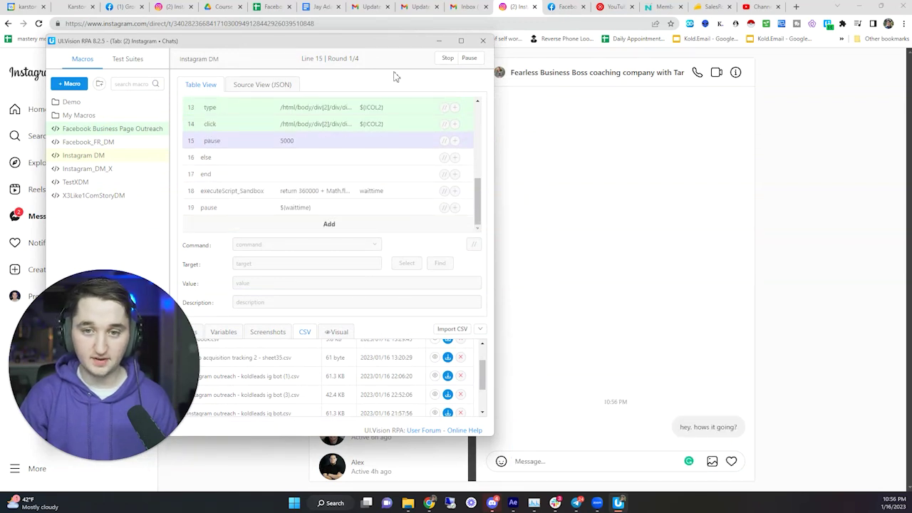
left_click(447, 58)
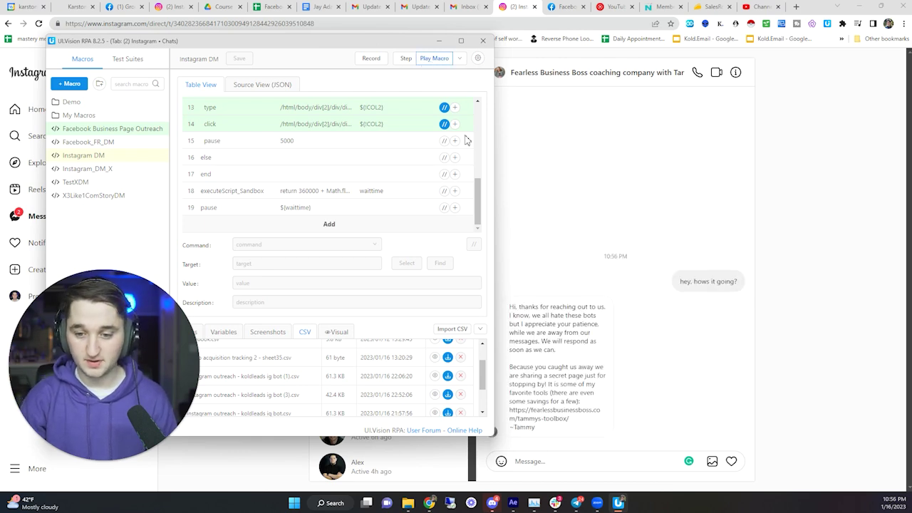
left_click_drag(307, 43, 488, 57)
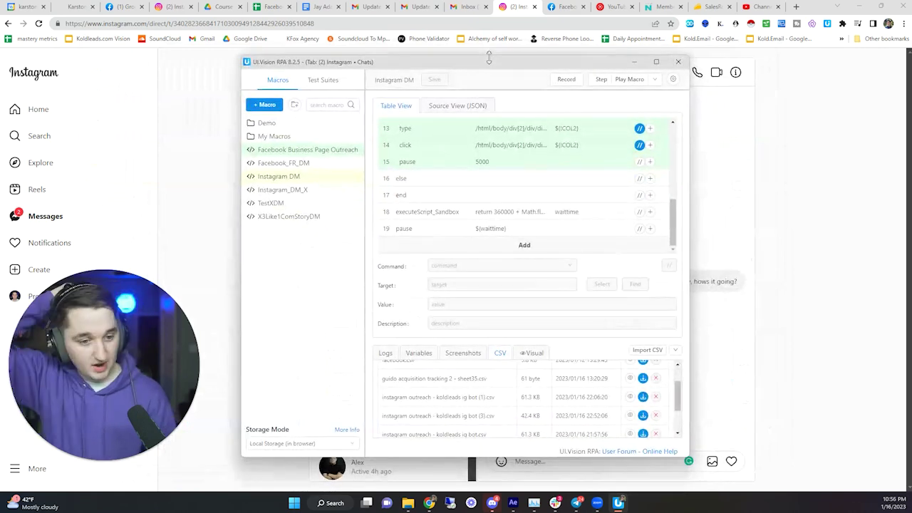
- Inspect the csvRead step's description and its CSV file name target
scroll(490, 155, "up", 3)
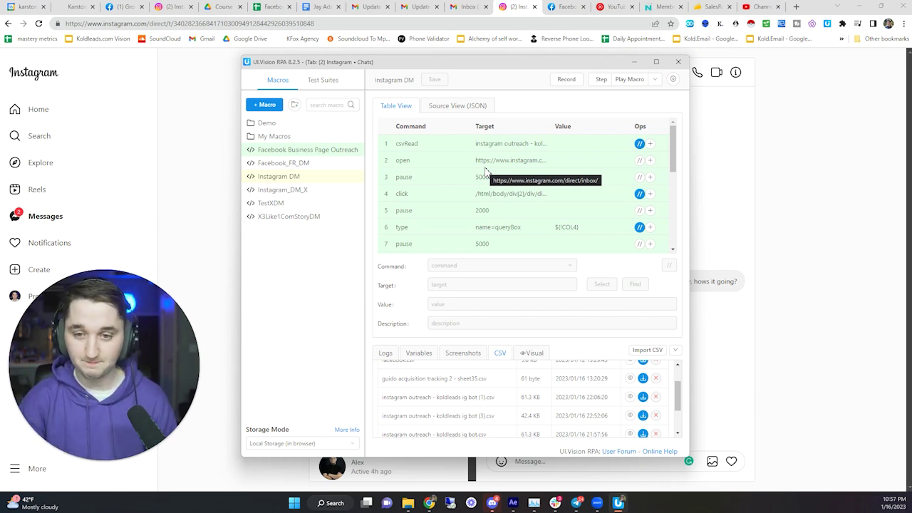
left_click_drag(456, 65, 245, 25)
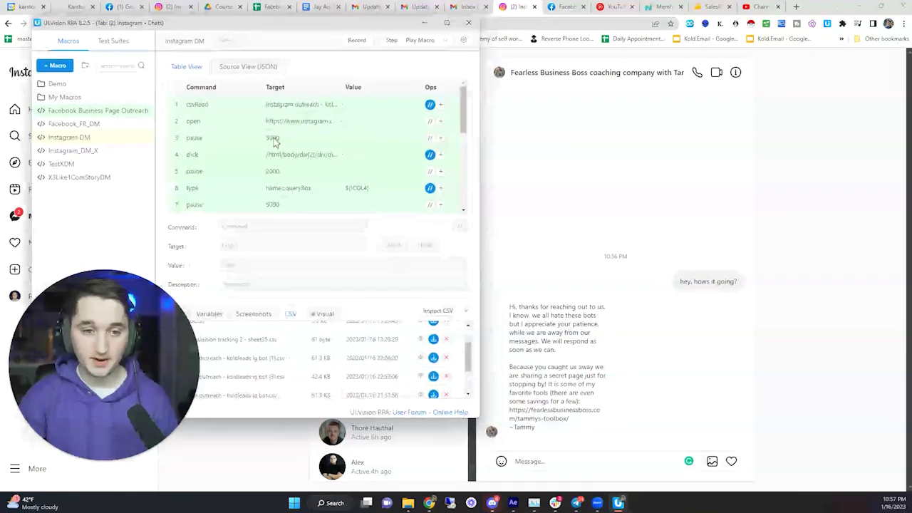
left_click(332, 112)
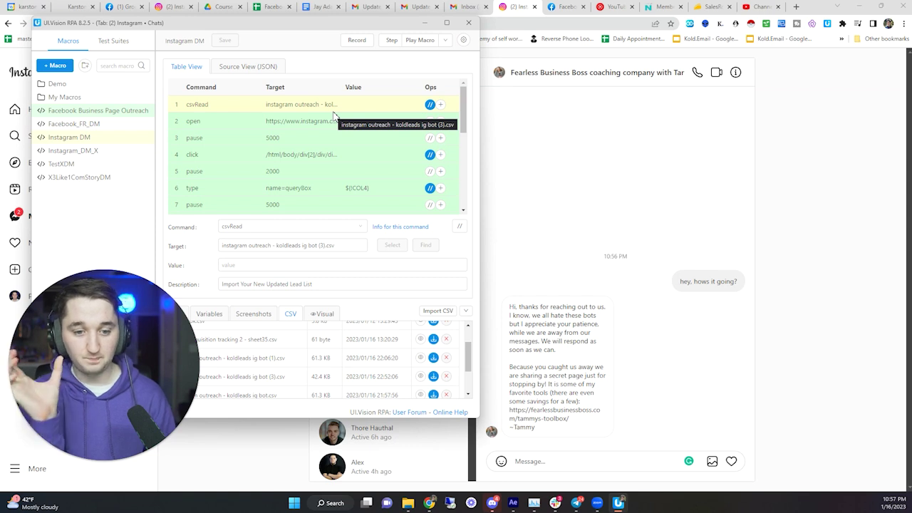
left_click_drag(322, 285, 220, 284)
left_click(302, 285)
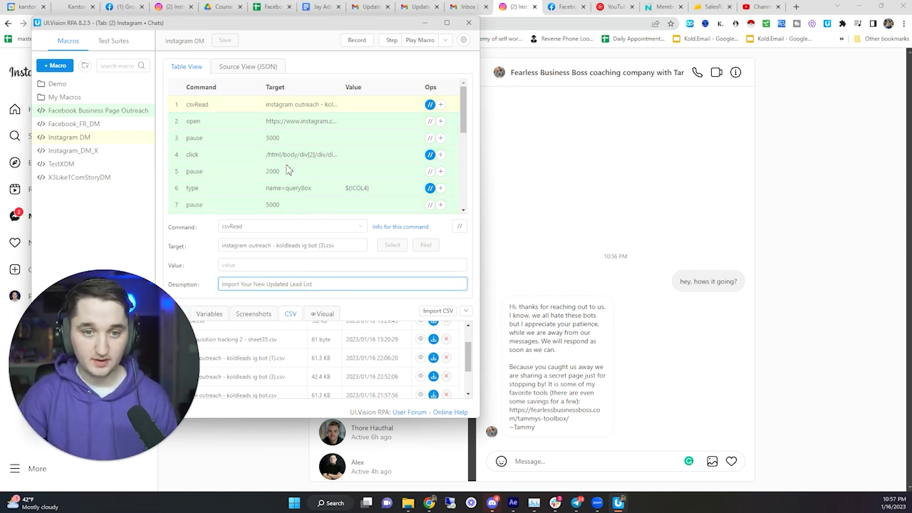
left_click(301, 105)
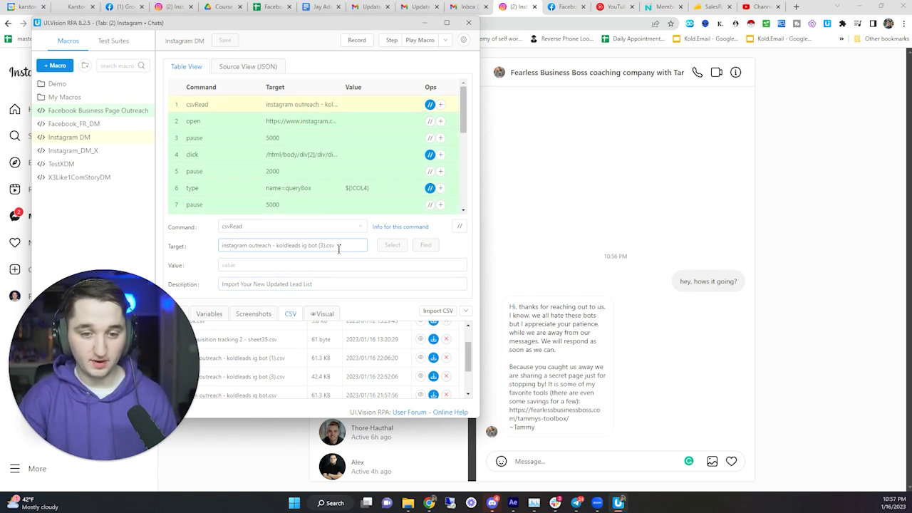
left_click_drag(338, 245, 204, 243)
left_click(197, 250)
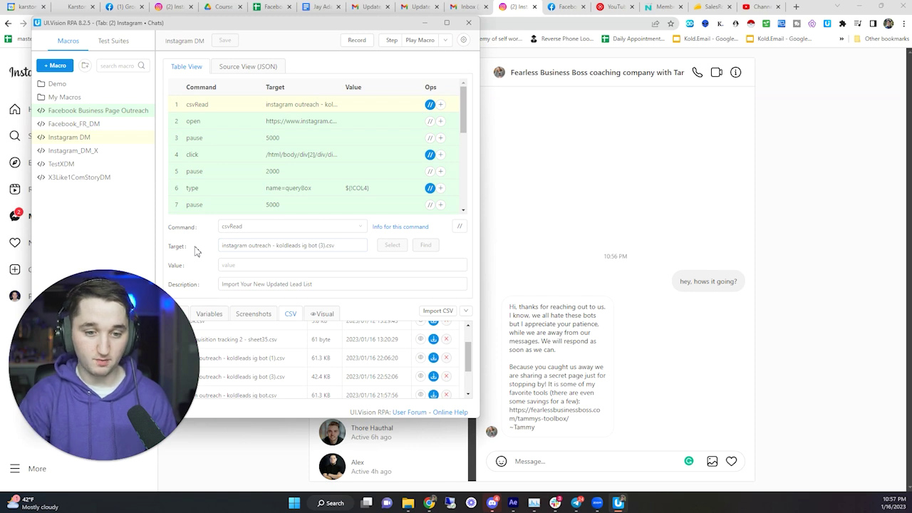
left_click(306, 247)
triple_click(306, 247)
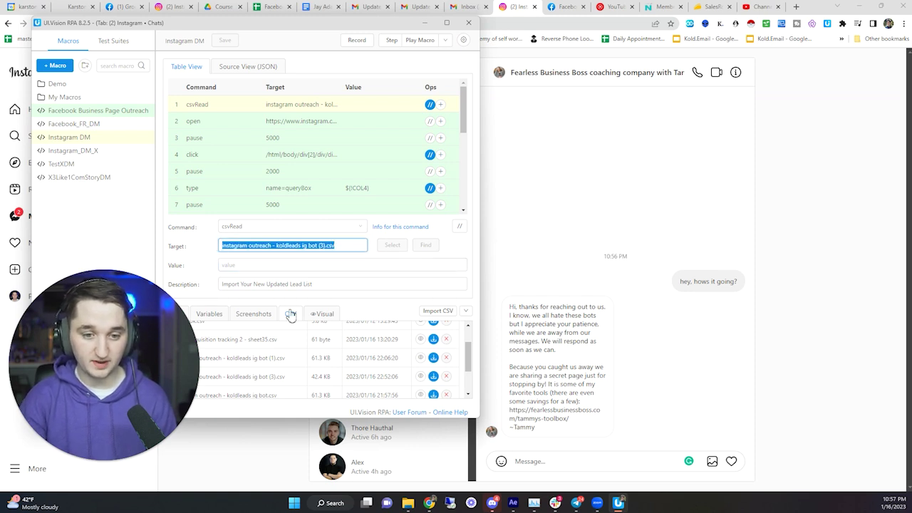
left_click(296, 318)
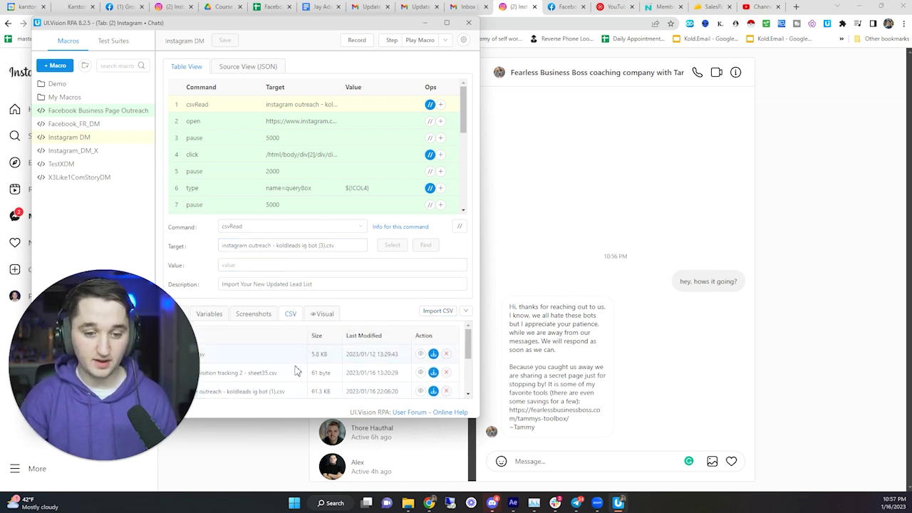
scroll(274, 359, "down", 1)
double_click(266, 343)
left_click(288, 246)
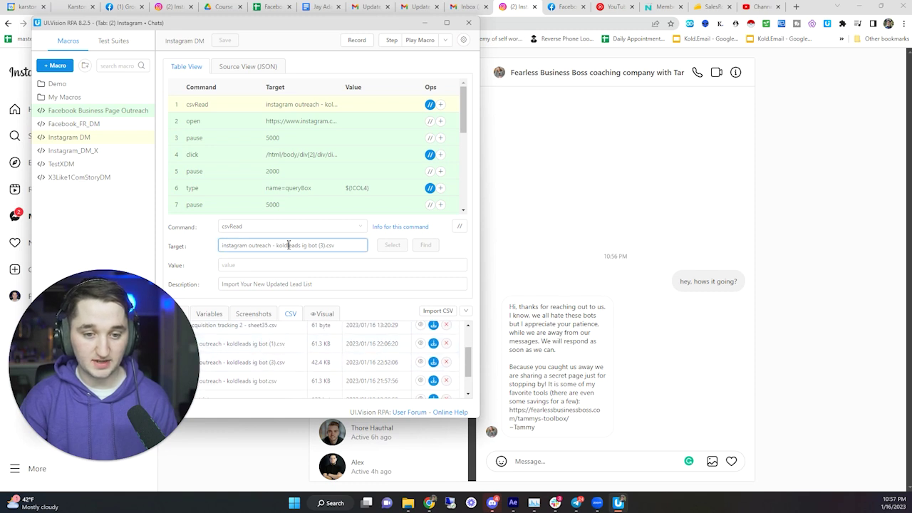
- Check the new-message click step's description, then show the Instagram conversation
left_click(279, 151)
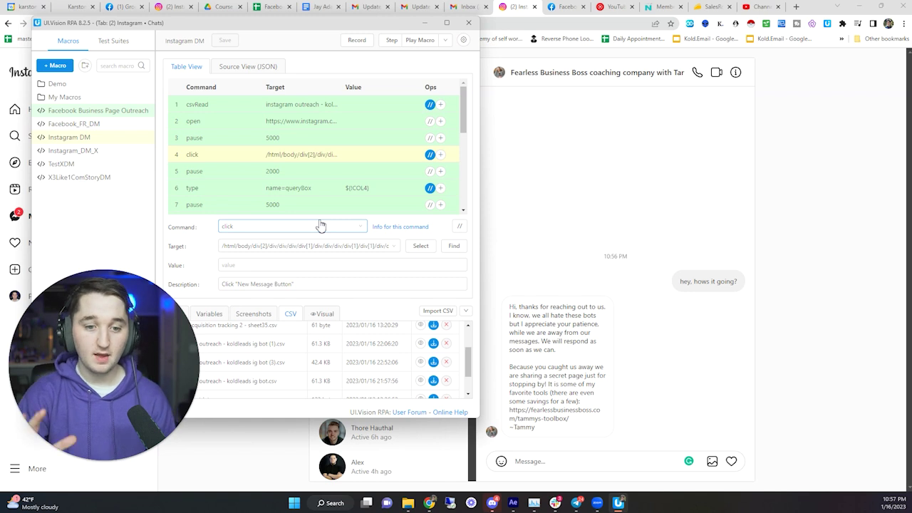
left_click_drag(225, 284, 296, 284)
left_click(331, 15)
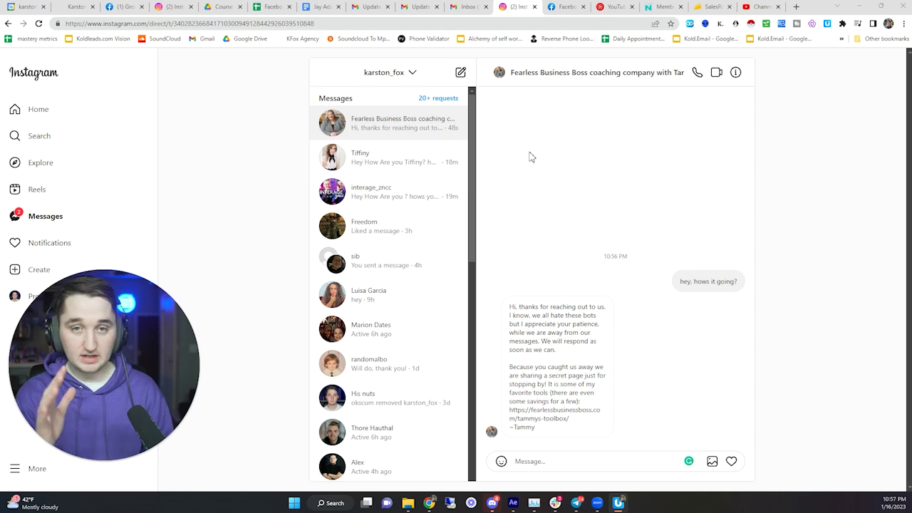
- Open Chrome DevTools on the Instagram page, docked on the right side
right_click(777, 179)
left_click(665, 355)
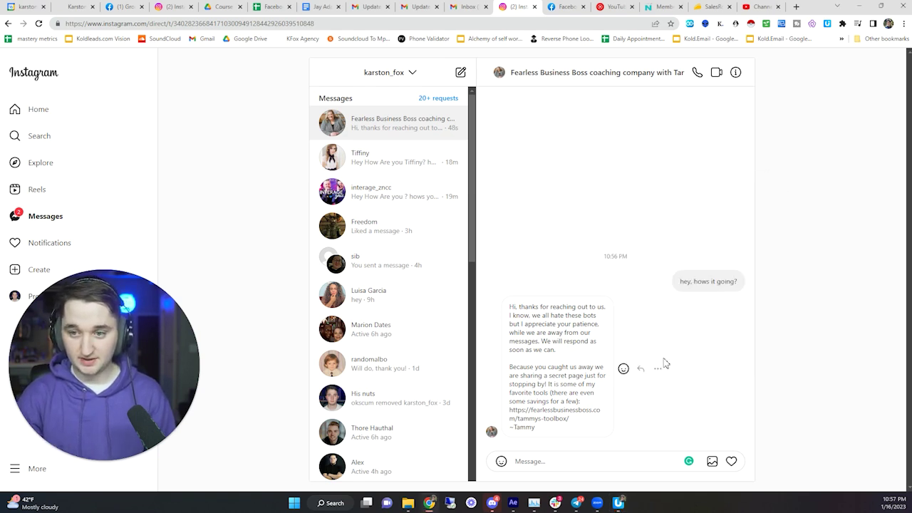
key("F12")
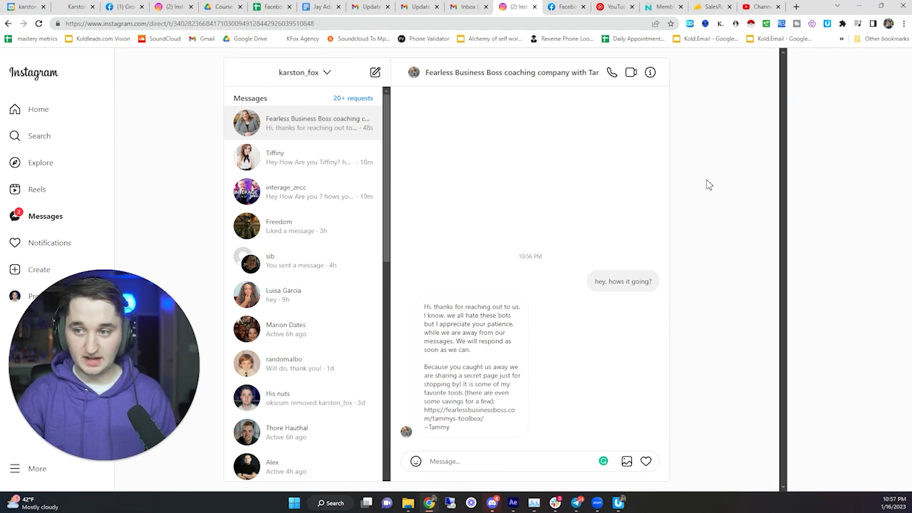
left_click(900, 23)
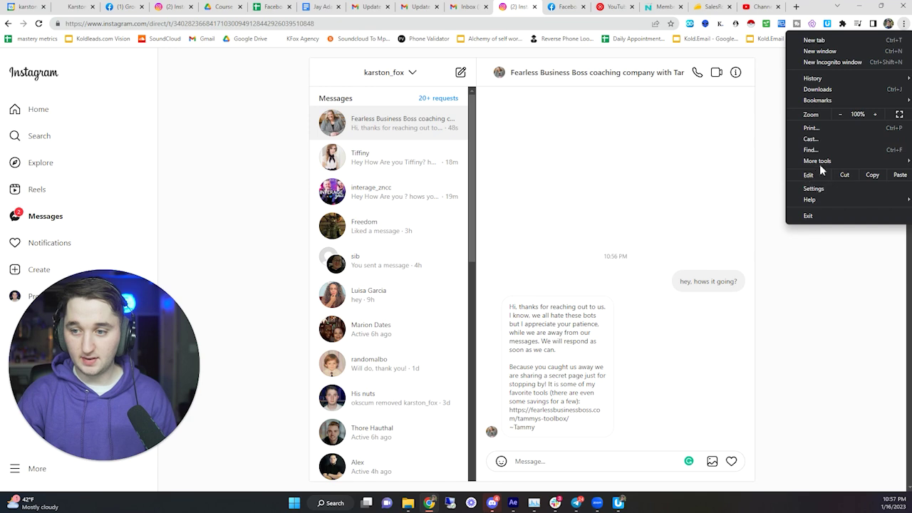
mouse_move(820, 160)
left_click(695, 242)
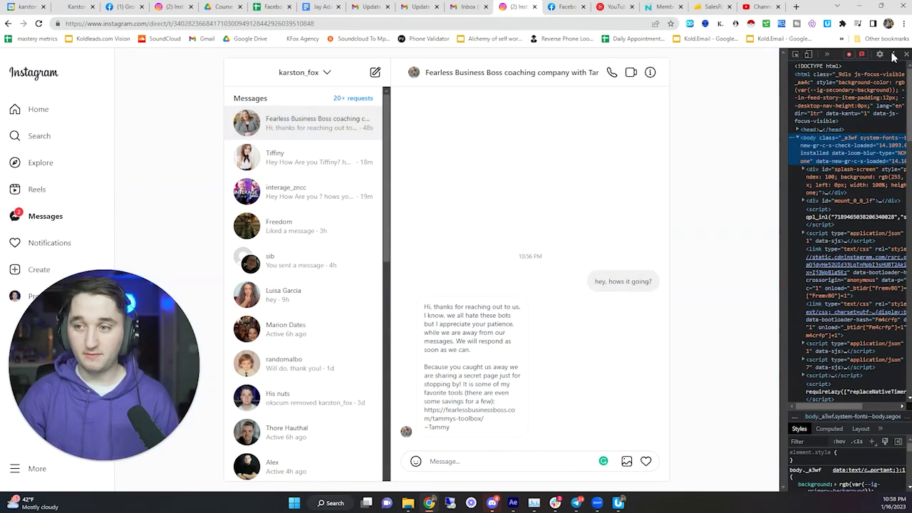
left_click(893, 54)
left_click(889, 70)
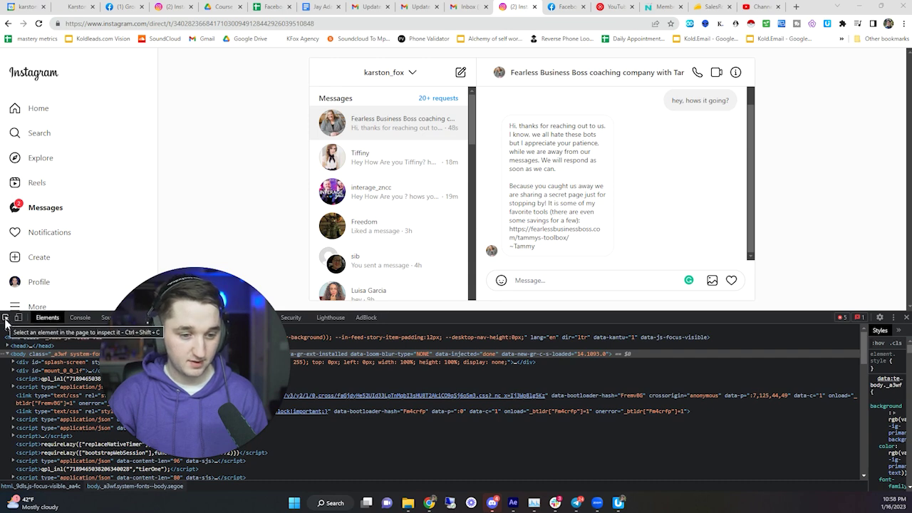
left_click(6, 322)
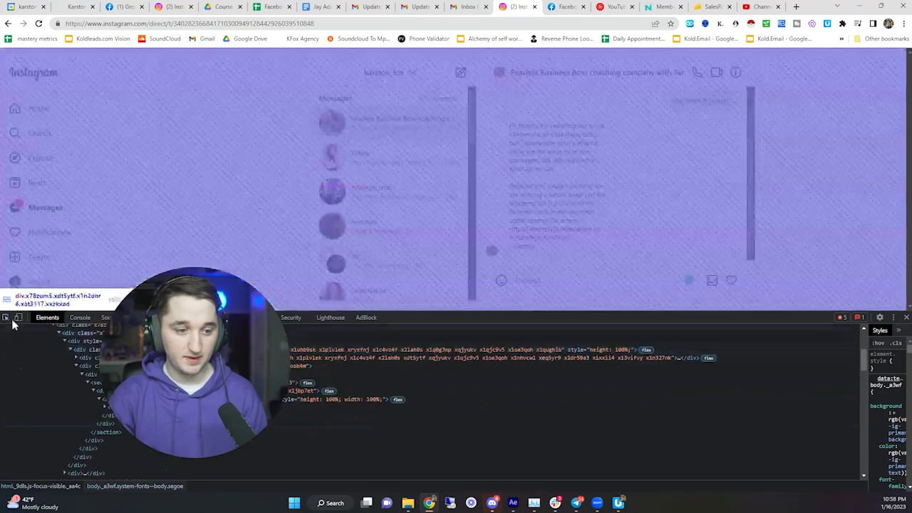
left_click(7, 318)
left_click(894, 317)
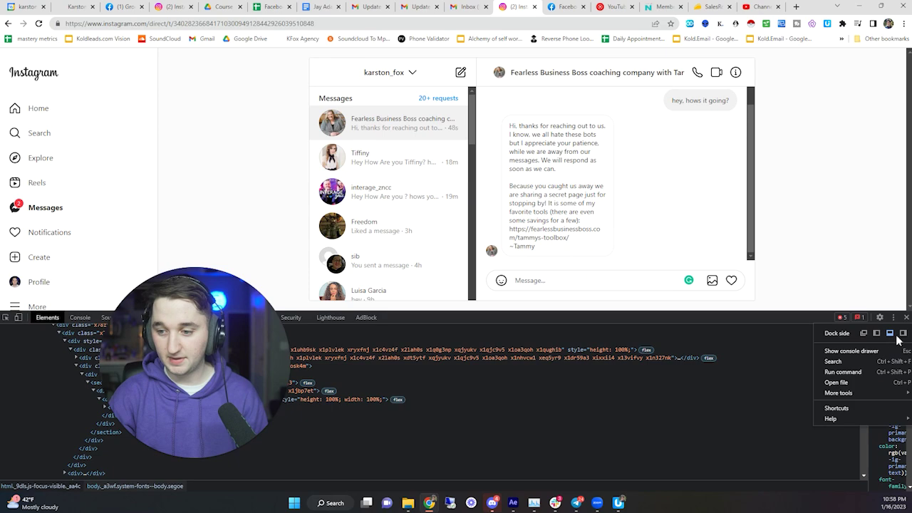
left_click(902, 333)
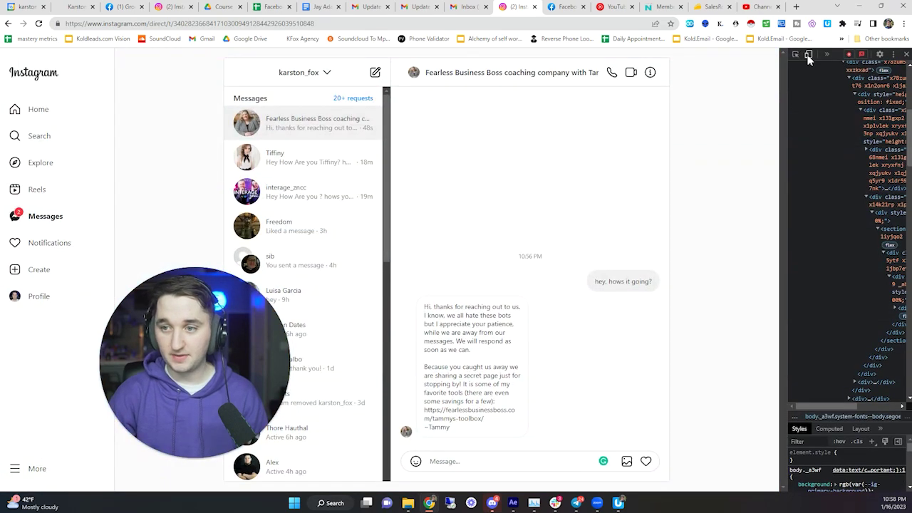
- Pick the new-message icon in DevTools and widen the DevTools panel
left_click(797, 55)
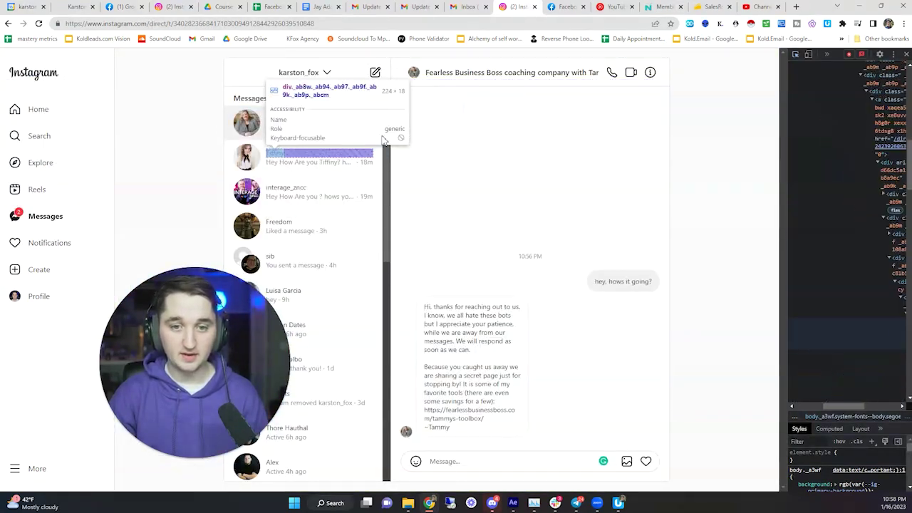
left_click(375, 78)
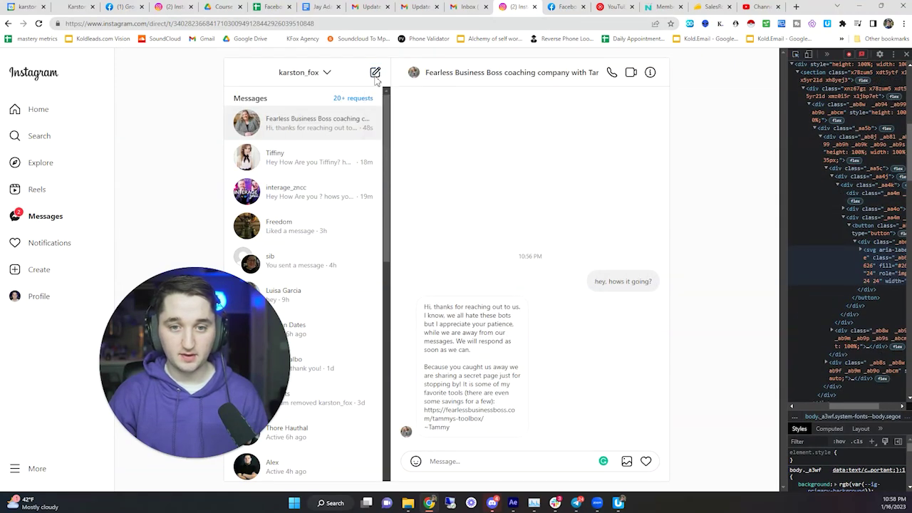
right_click(376, 77)
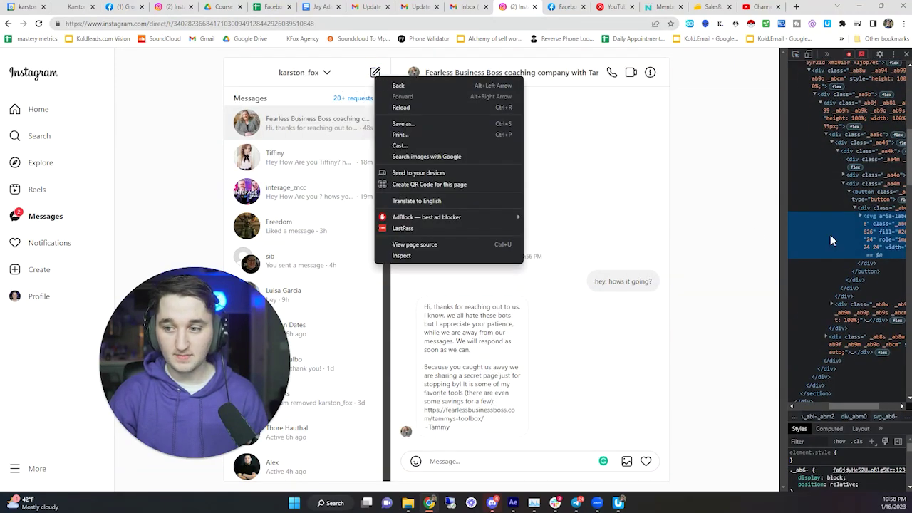
left_click(780, 253)
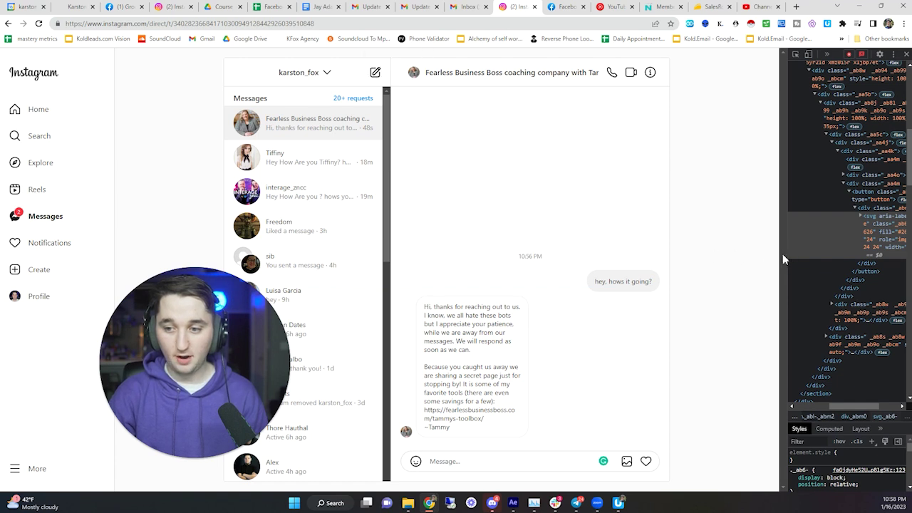
left_click_drag(785, 254, 604, 255)
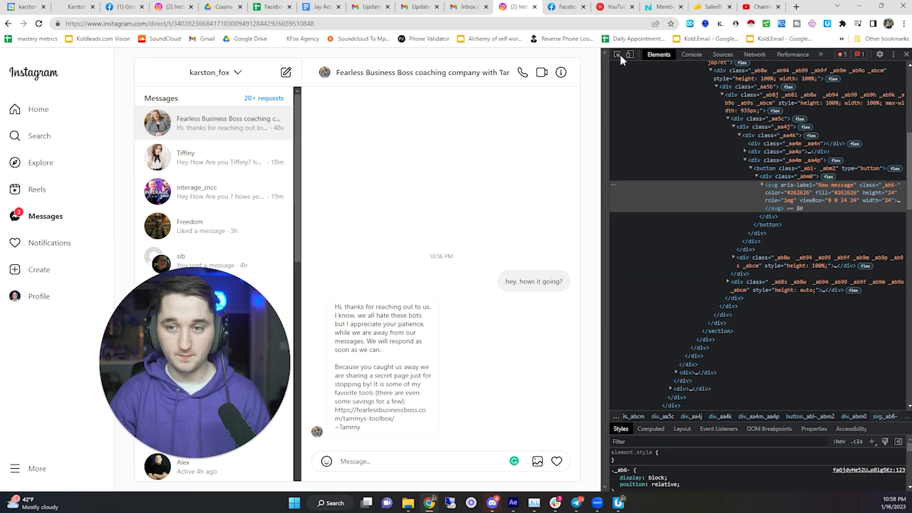
- Select the new-message icon's svg element and copy its full XPath
left_click(616, 55)
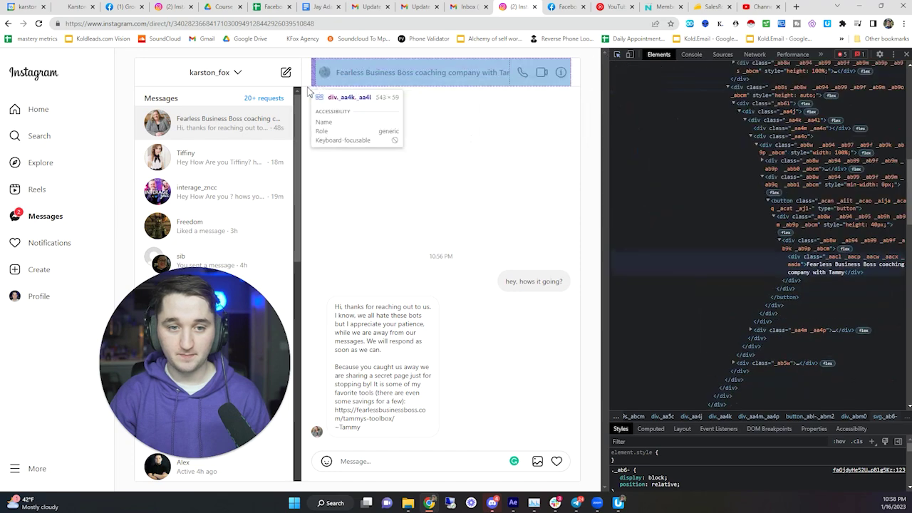
left_click(286, 74)
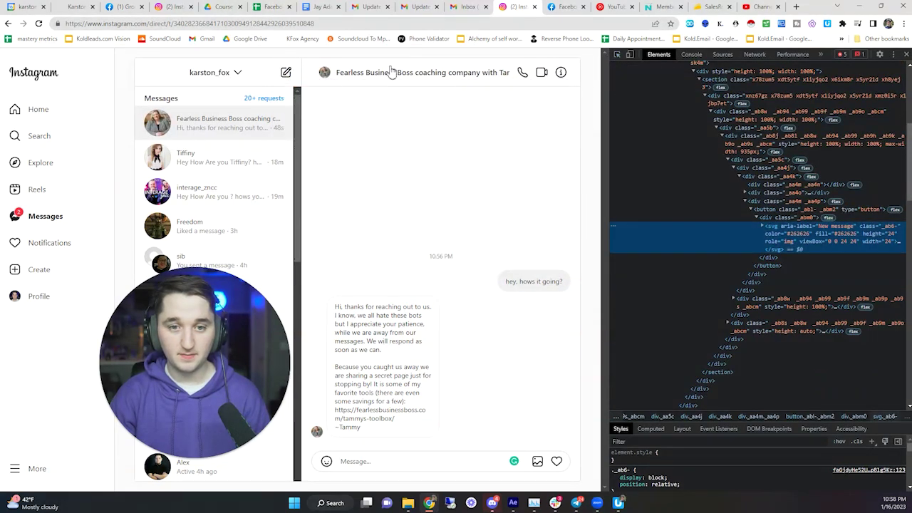
left_click(617, 54)
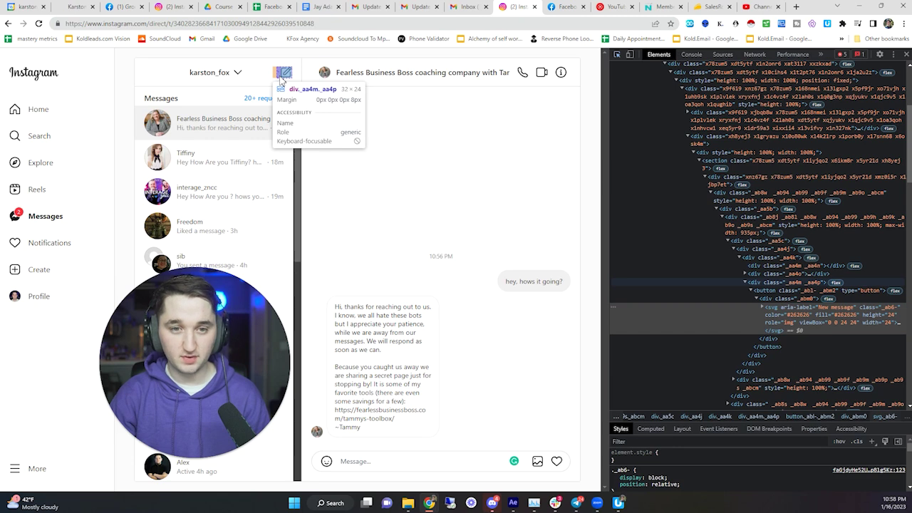
left_click(282, 80)
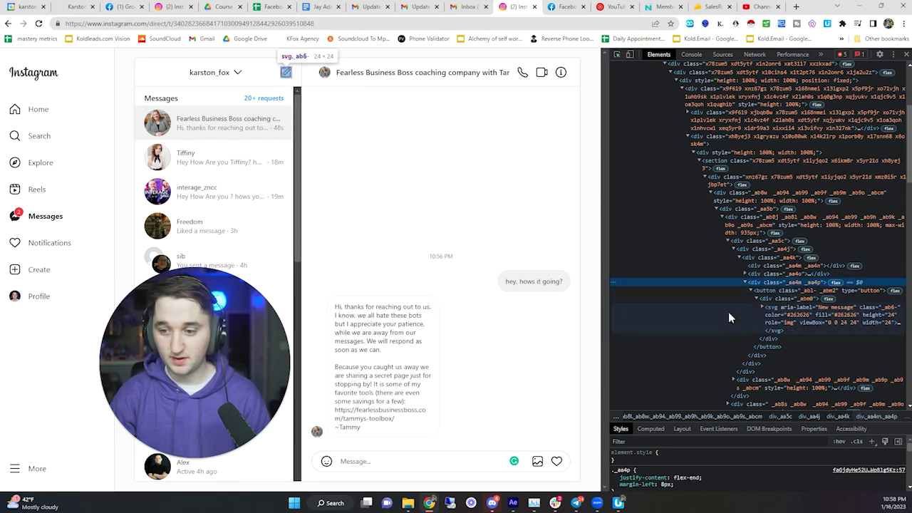
left_click(617, 55)
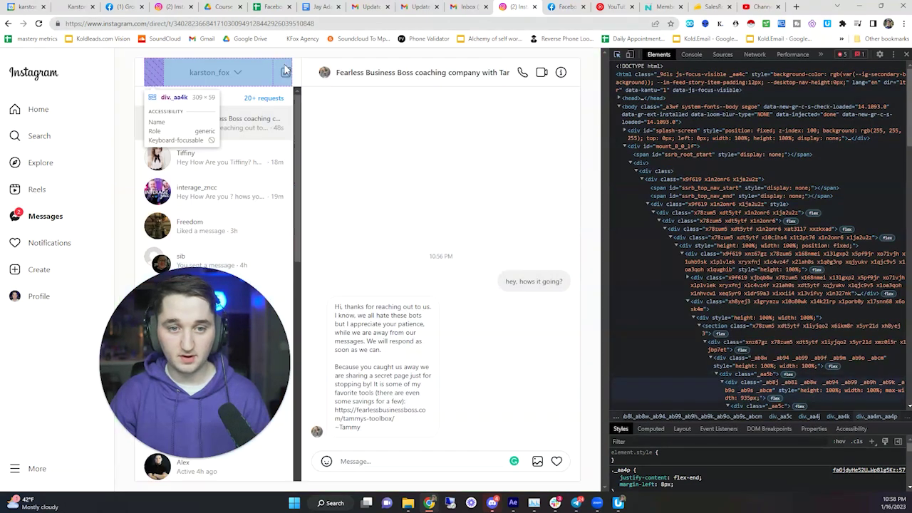
left_click(285, 75)
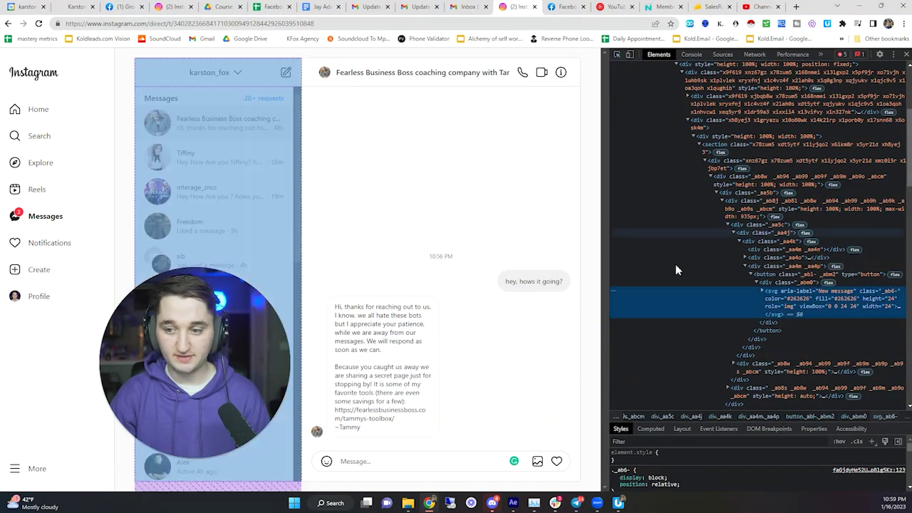
right_click(722, 304)
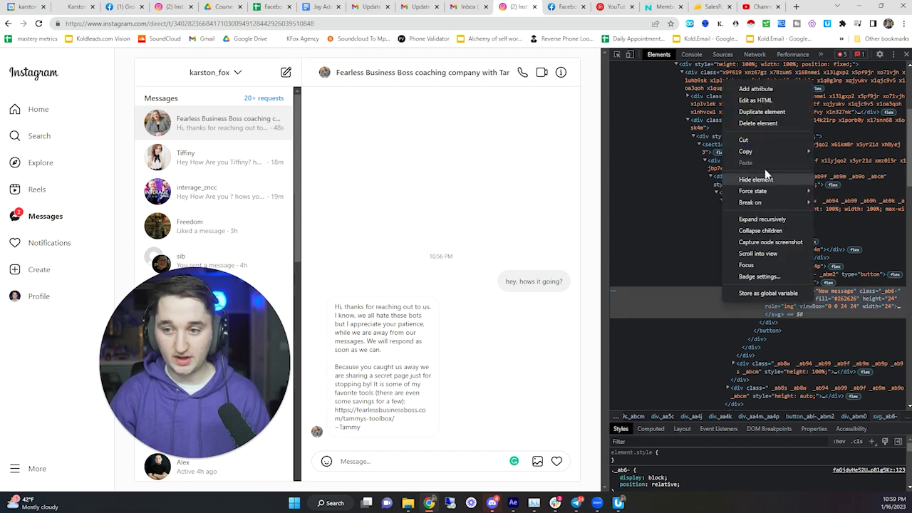
mouse_move(784, 152)
left_click(838, 231)
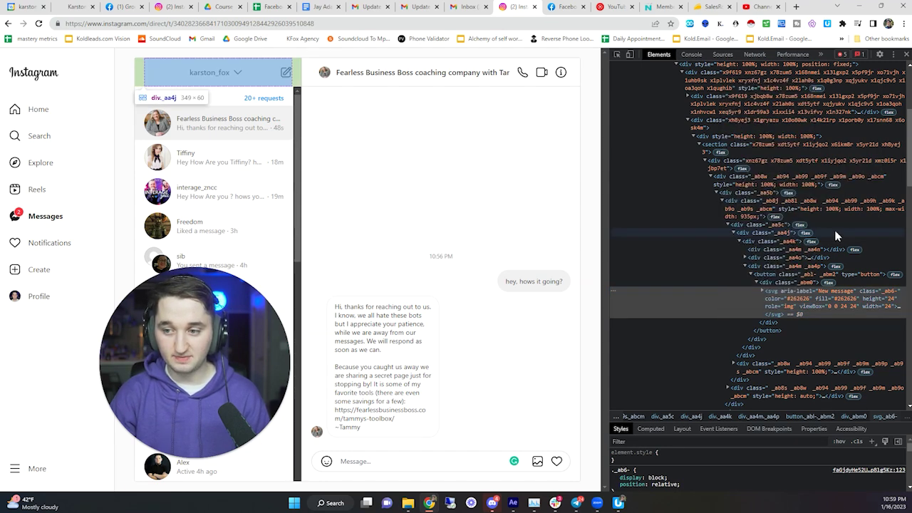
key("alt+Tab")
- Paste the svg's full XPath into the new-message click step's Target field
left_click_drag(547, 91, 568, 51)
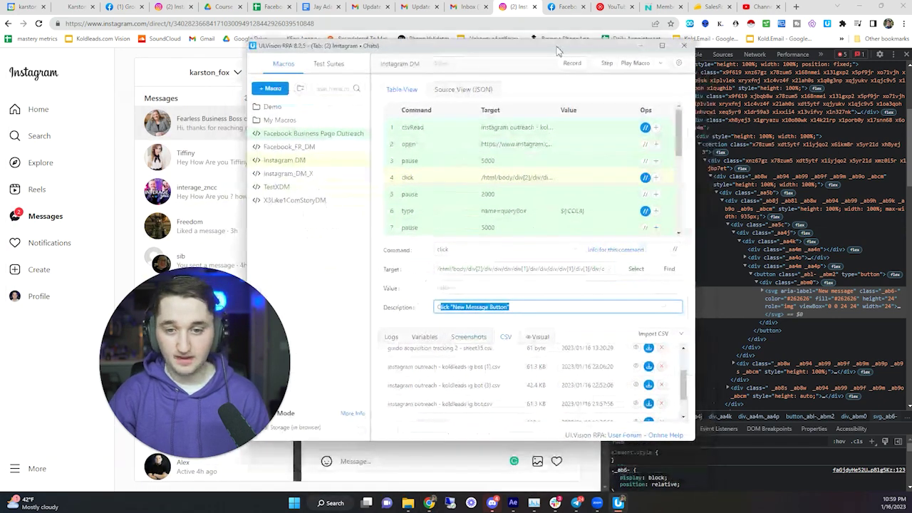
left_click(445, 177)
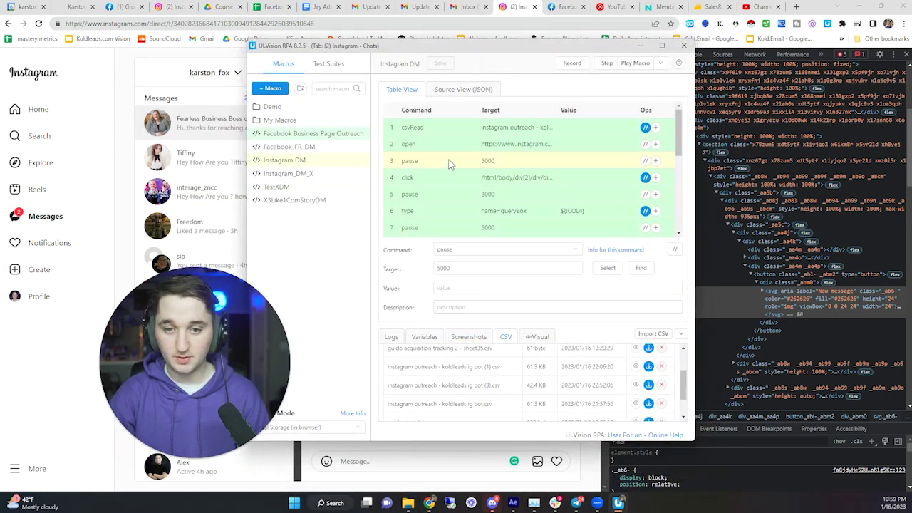
triple_click(470, 268)
key("ctrl+v")
left_click(458, 266)
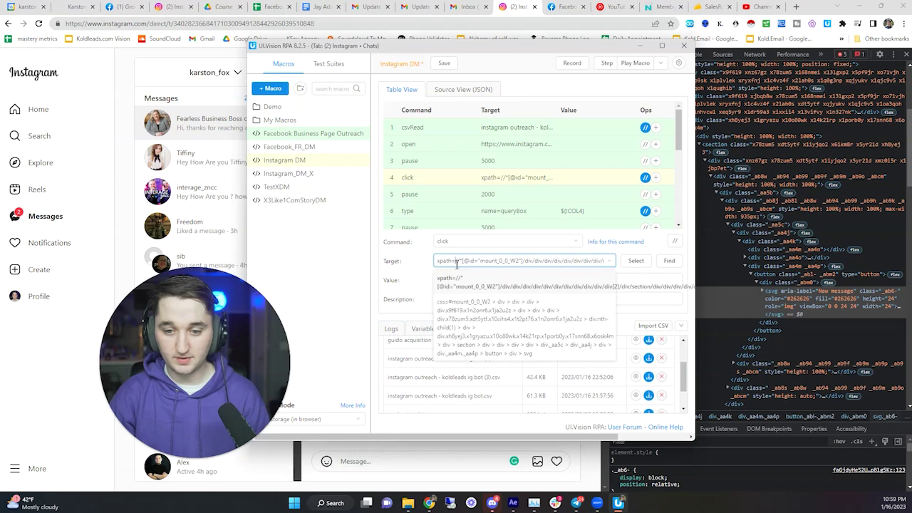
triple_click(457, 262)
right_click(460, 264)
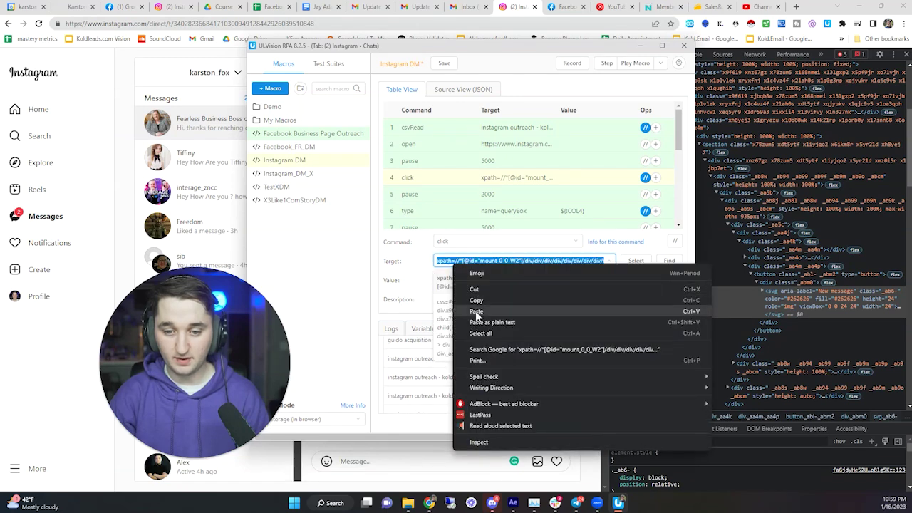
left_click(479, 308)
left_click(401, 277)
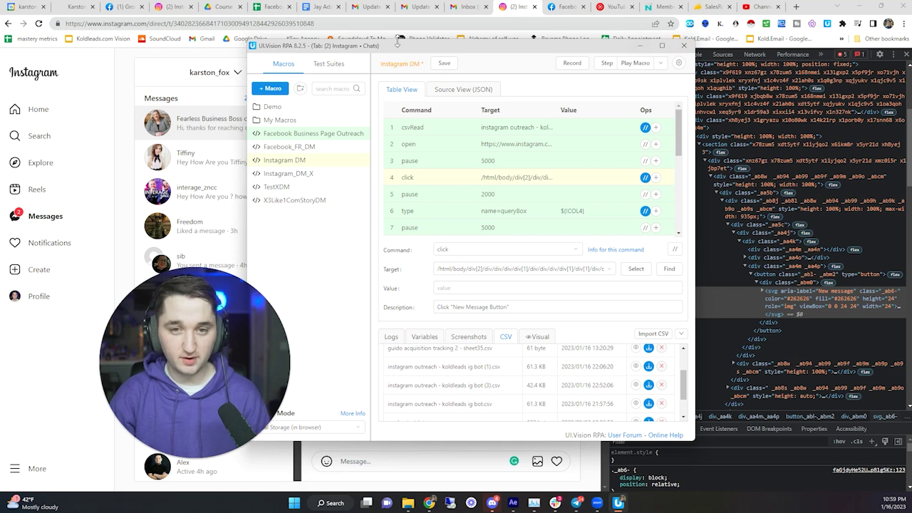
key("alt+Tab")
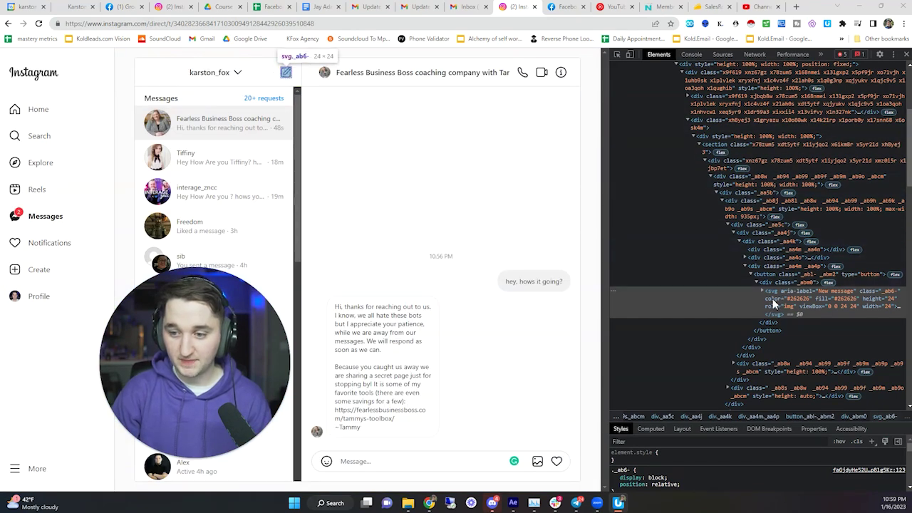
- Select the svg's parent button node and copy its full XPath
left_click(769, 288)
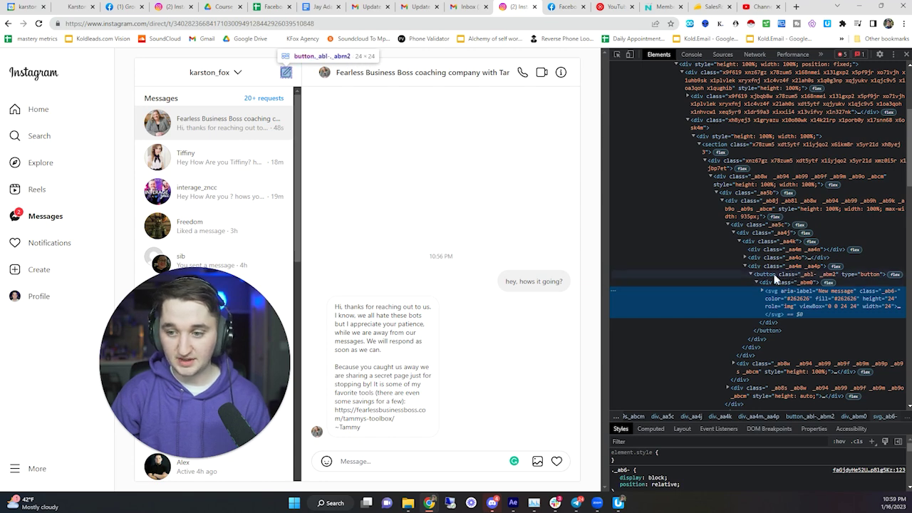
left_click(774, 273)
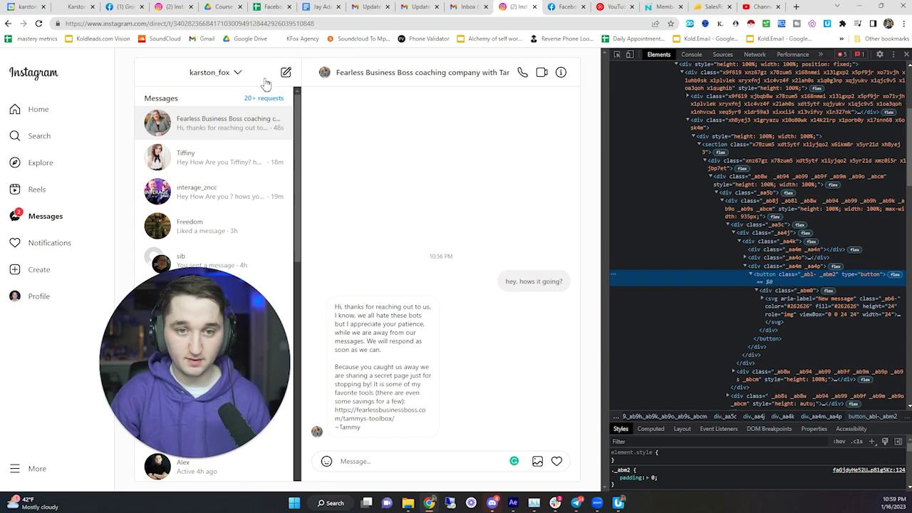
right_click(767, 282)
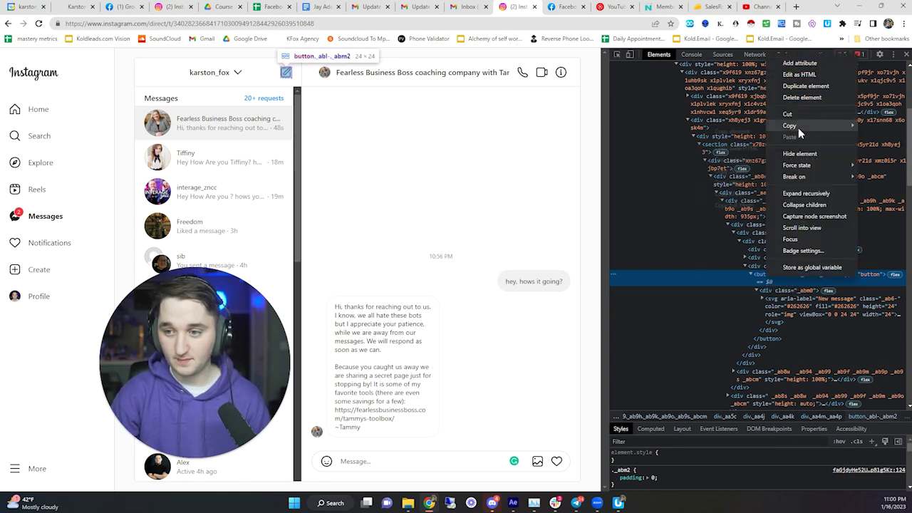
left_click(741, 204)
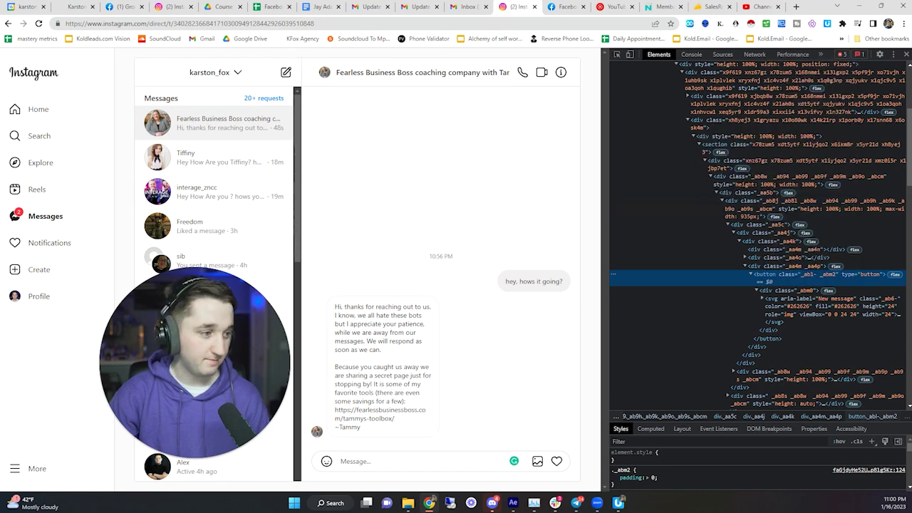
key("alt+Tab")
mouse_move(622, 43)
left_mouse_down()
mouse_move(658, 44)
mouse_move(624, 40)
left_mouse_up()
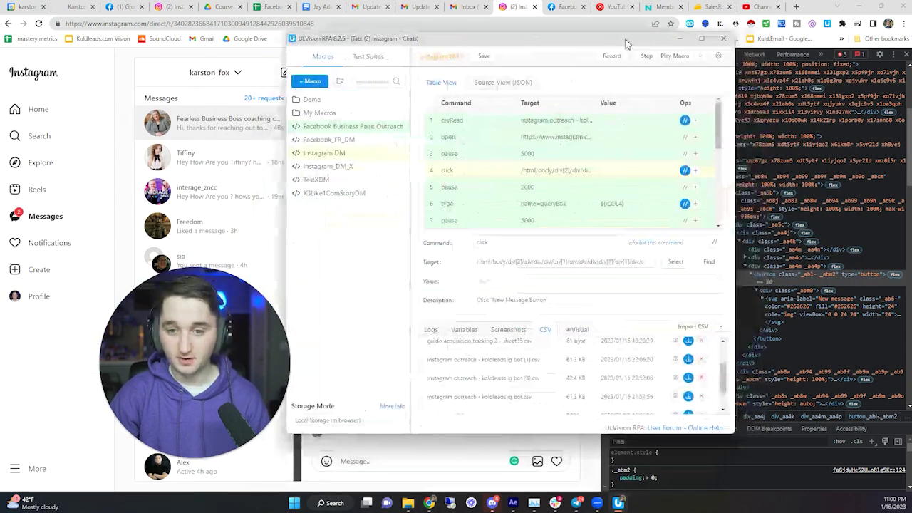
- Replace row 4's Target with the button's full XPath and save the macro
left_click(495, 262)
key("ctrl+a")
key("ctrl+v")
key("ctrl+a")
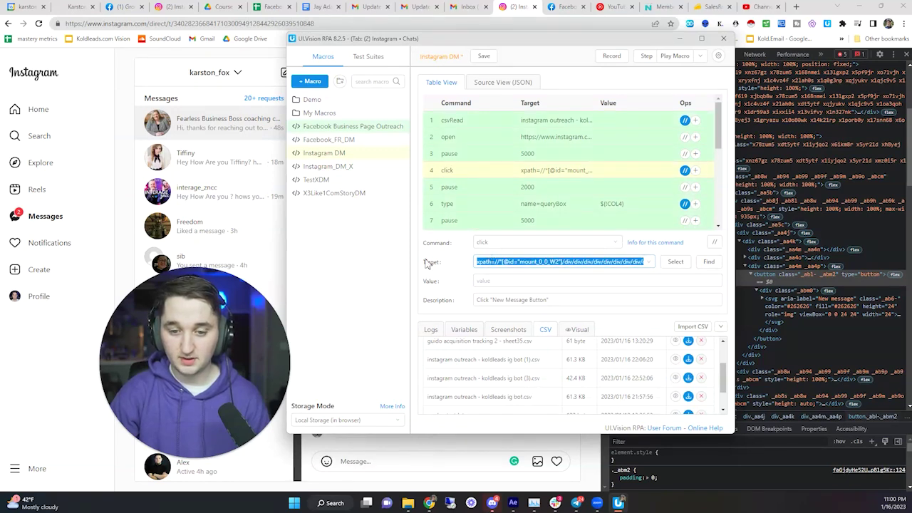
left_click(502, 262)
right_click(505, 268)
key("Escape")
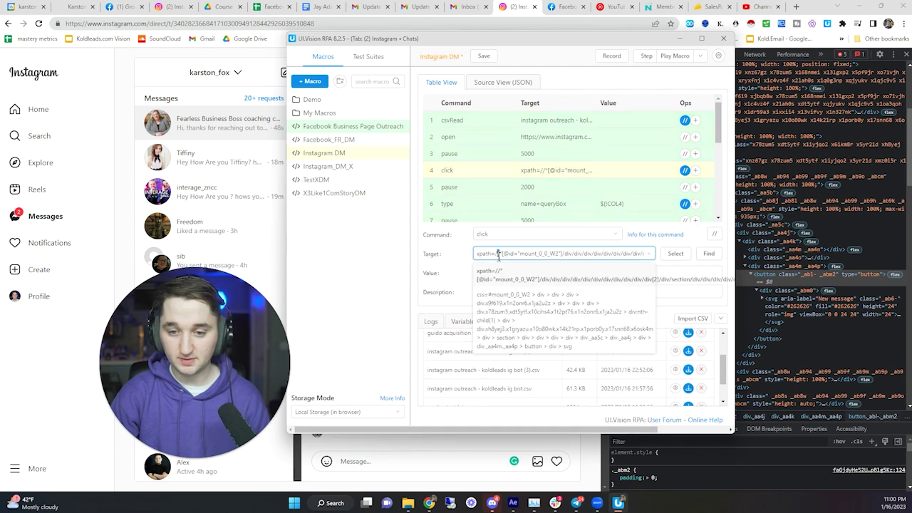
key("ctrl+a")
key("BackSpace")
right_click(499, 256)
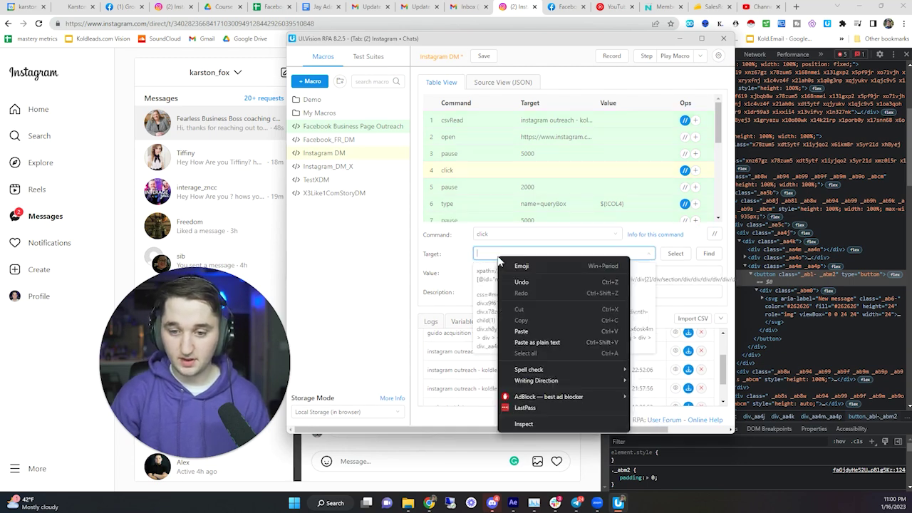
left_click(532, 331)
left_click(430, 287)
key("ctrl+s")
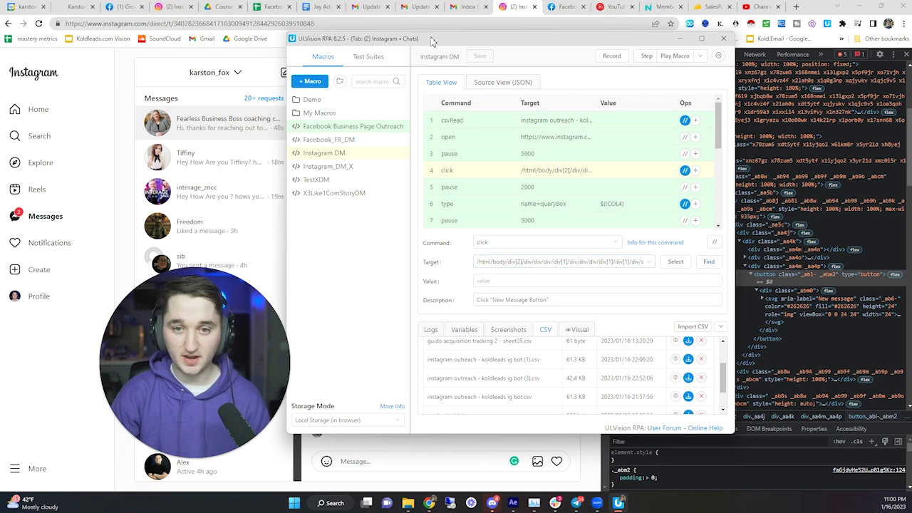
- Verify the new target with Find, then open Instagram's New message dialog
left_click_drag(431, 39, 540, 36)
left_click(818, 260)
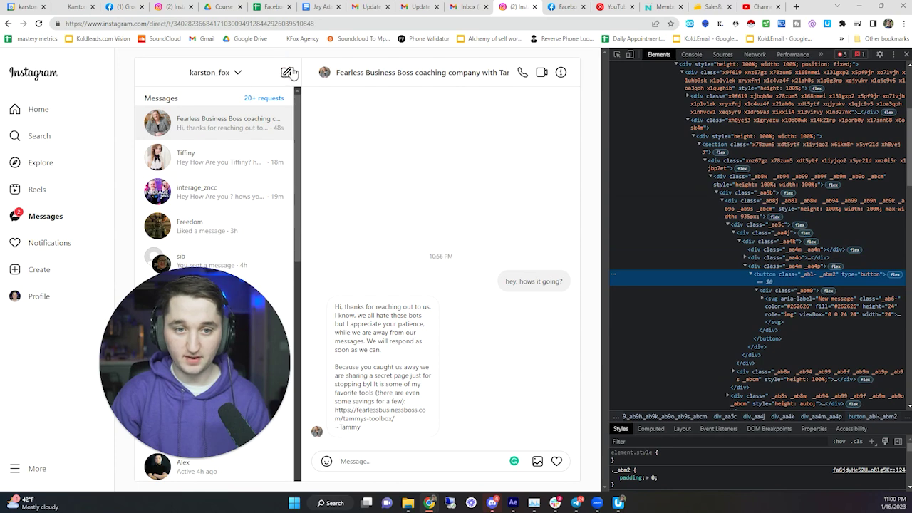
left_click(618, 503)
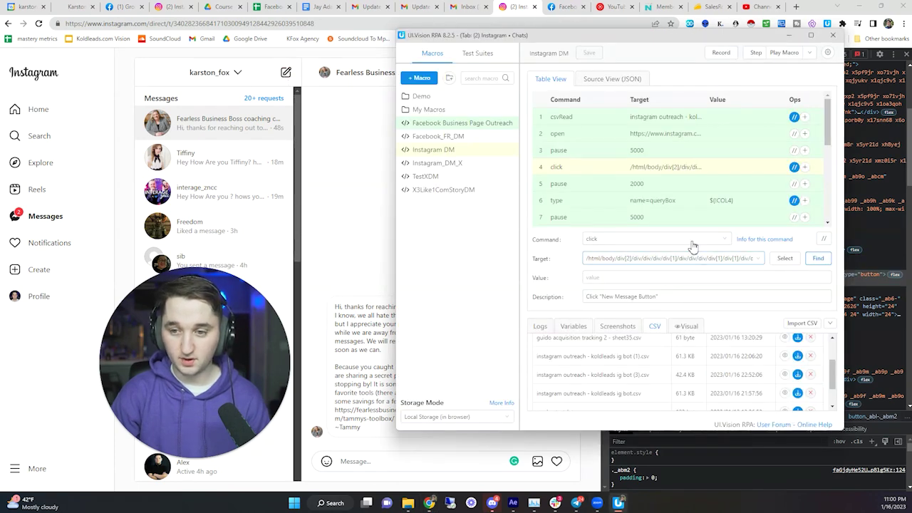
left_click(618, 204)
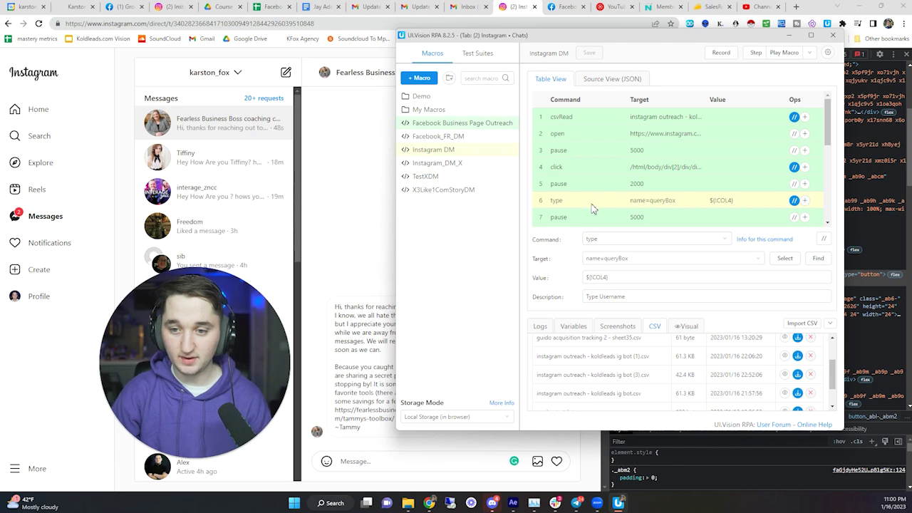
left_click(284, 77)
left_click(285, 74)
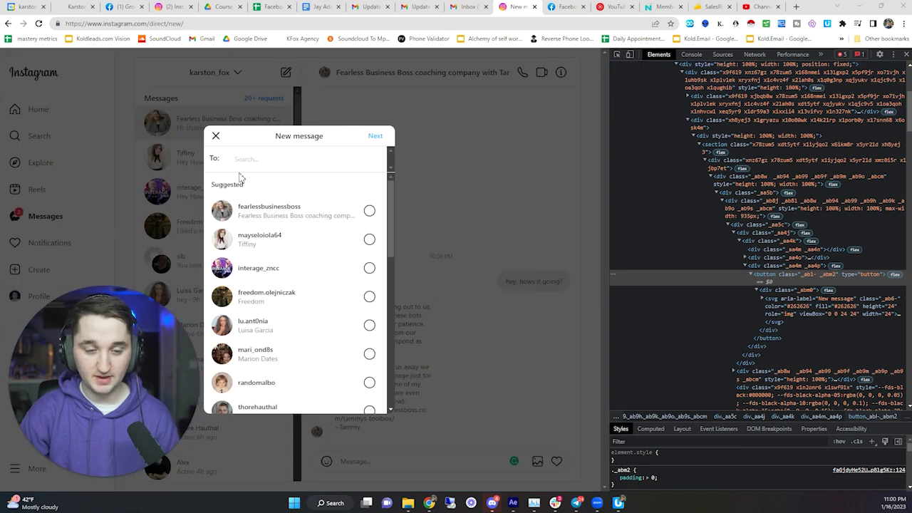
- Copy the full XPath of Instagram's To: recipient search input from the DevTools Elements panel
left_click(616, 56)
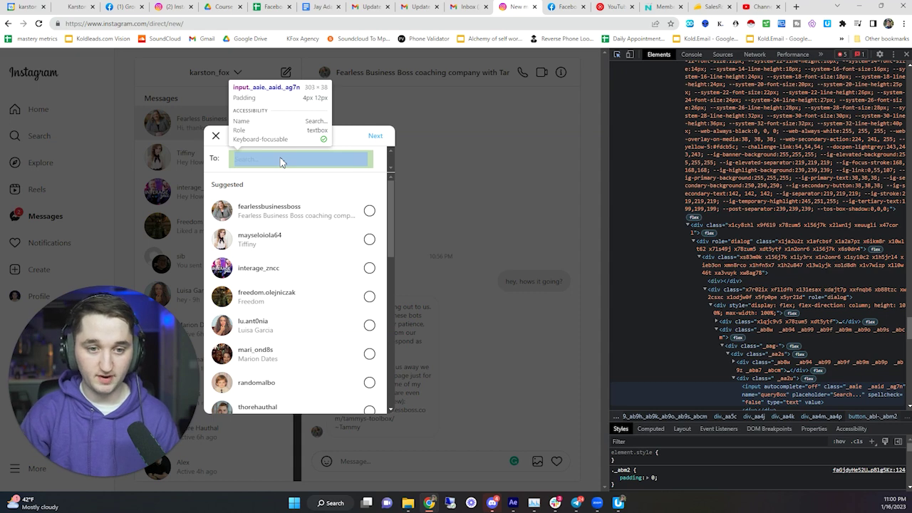
left_click(280, 162)
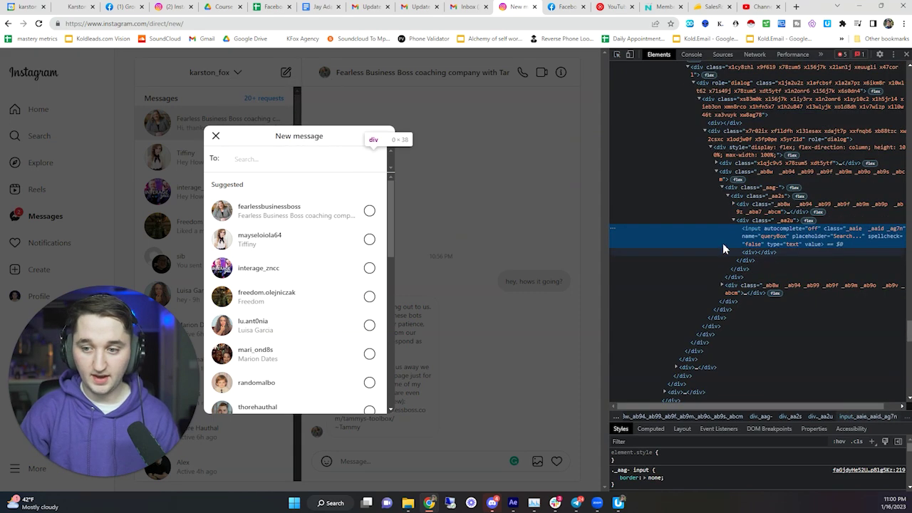
right_click(703, 232)
left_click(662, 229)
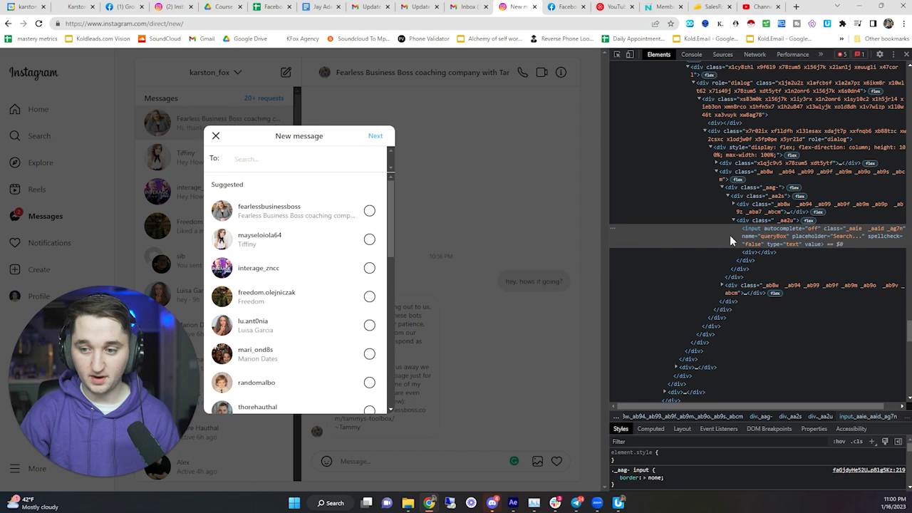
right_click(727, 231)
mouse_move(753, 305)
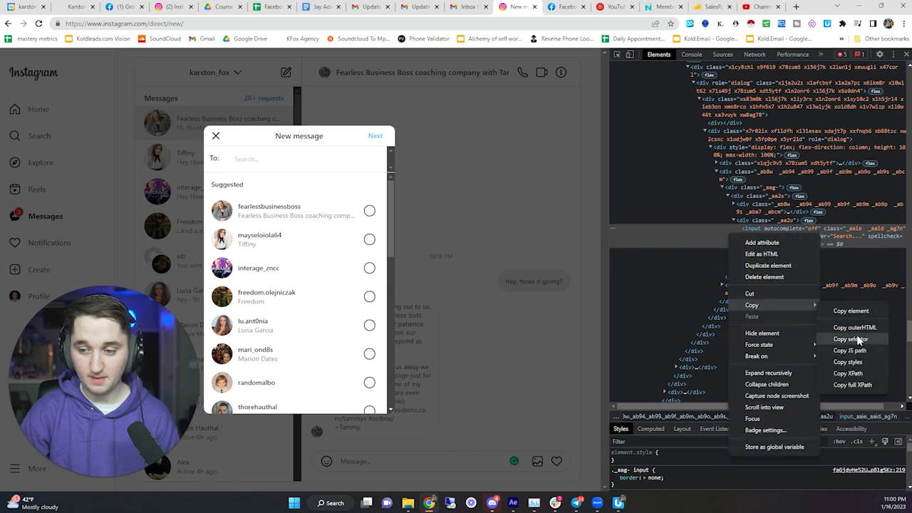
left_click(852, 385)
left_click(617, 503)
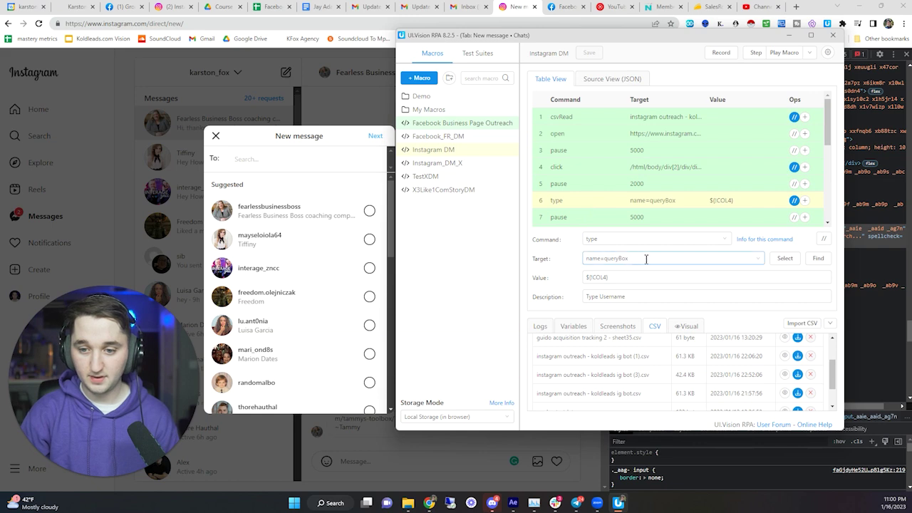
- Replace step 6's Target with the pasted full XPath and test it with Find
left_click_drag(646, 259, 585, 248)
key("BackSpace")
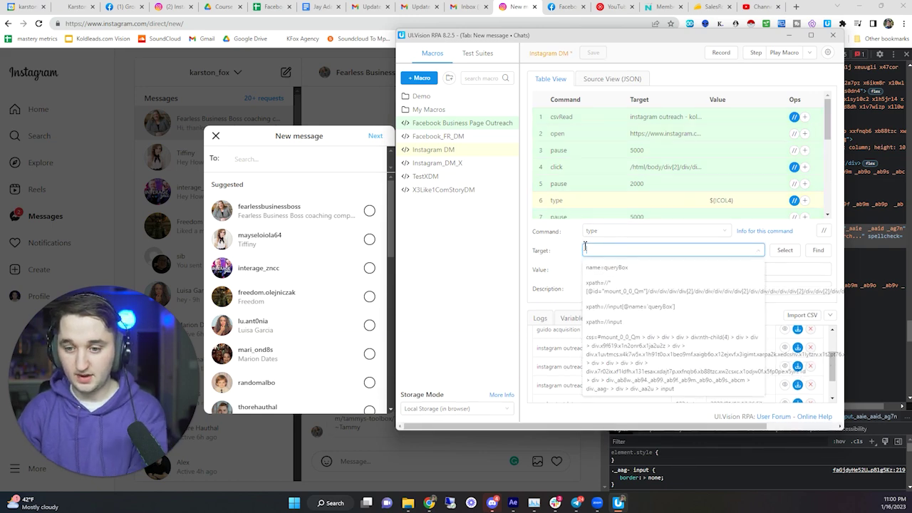
right_click(585, 248)
left_click(617, 324)
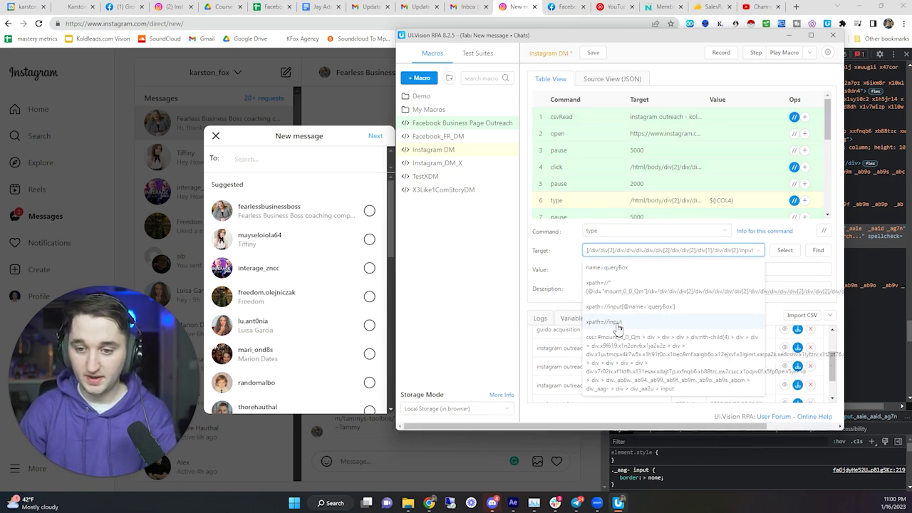
left_click(497, 275)
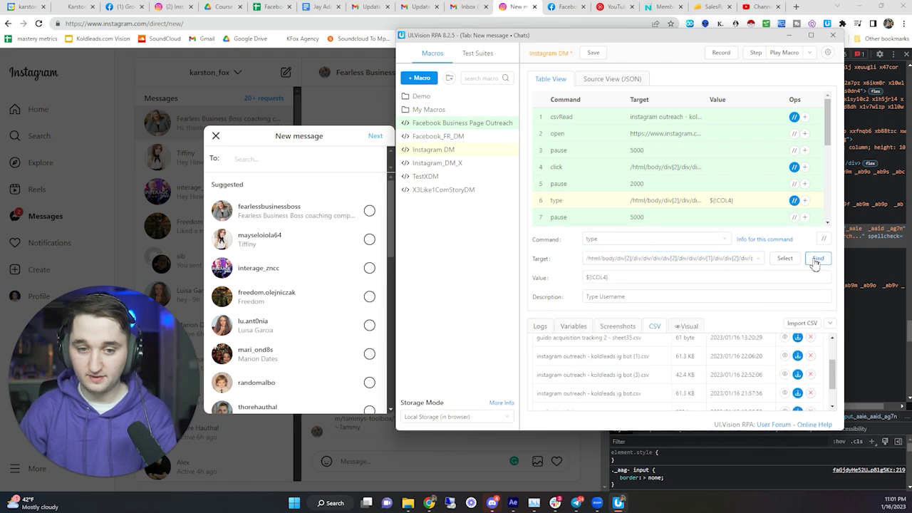
left_click(816, 259)
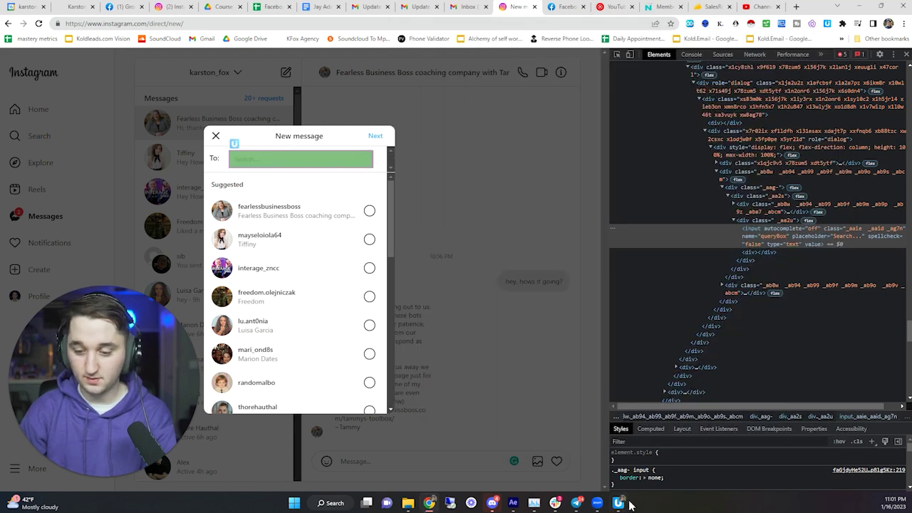
- Re-pick the To: input so step 6 targets name=queryBox, then close the New message dialog
left_click(625, 503)
left_click(588, 201)
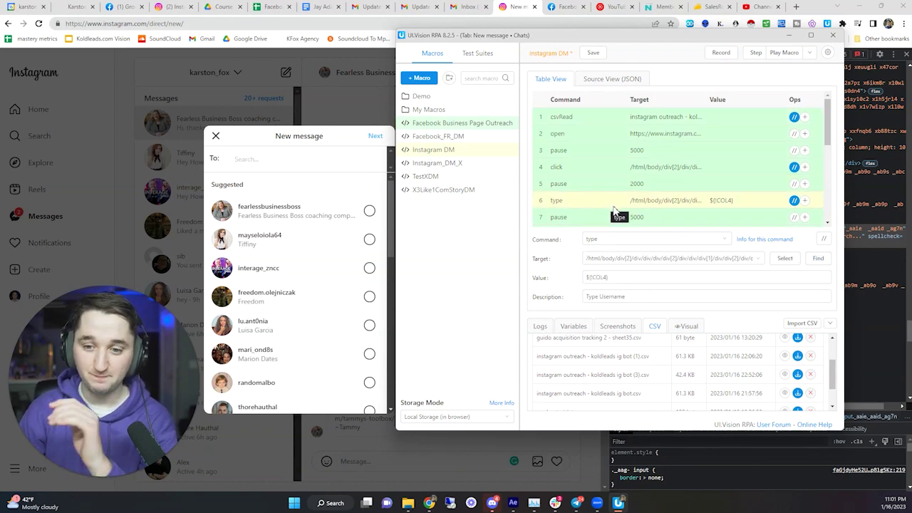
left_click(787, 263)
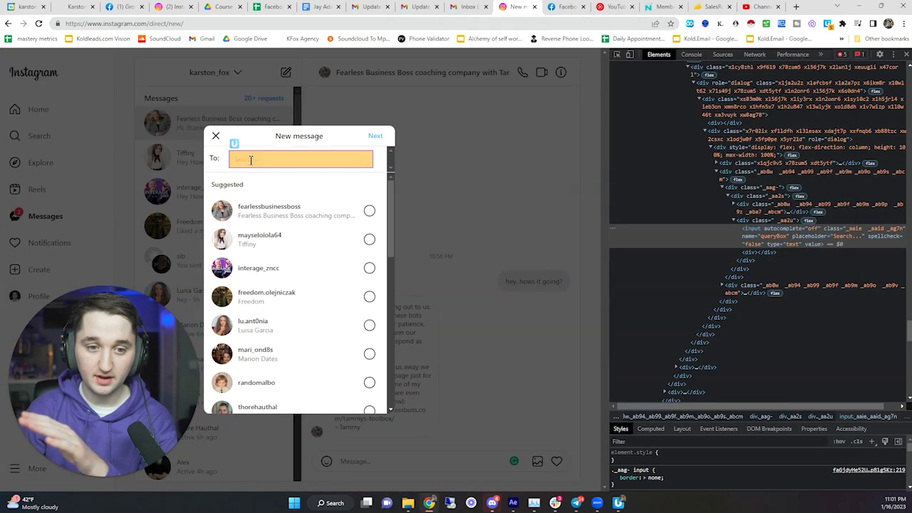
left_click(260, 161)
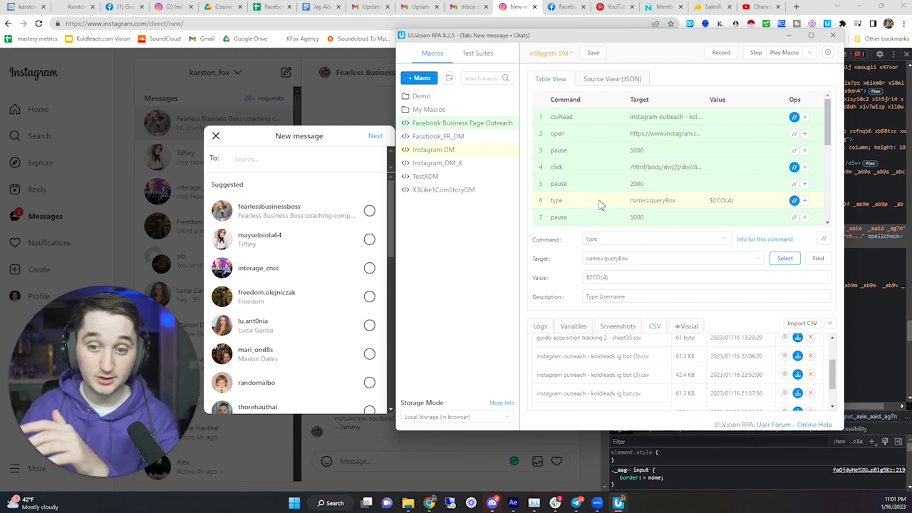
scroll(629, 202, "down", 1)
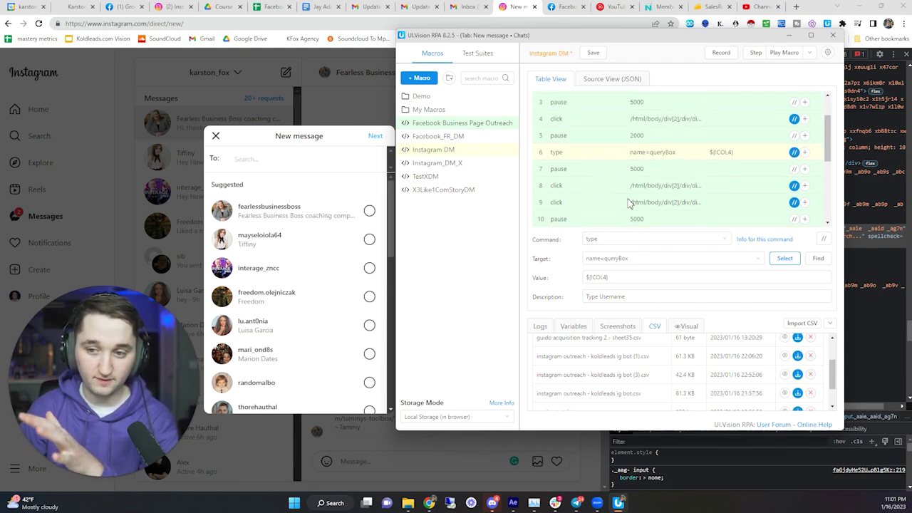
left_click(615, 258)
left_click(478, 252)
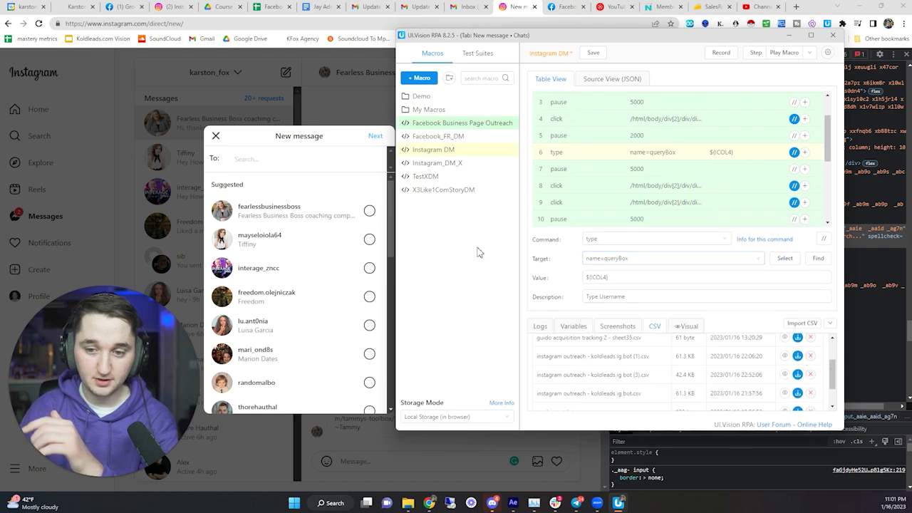
left_click(216, 137)
left_click(276, 77)
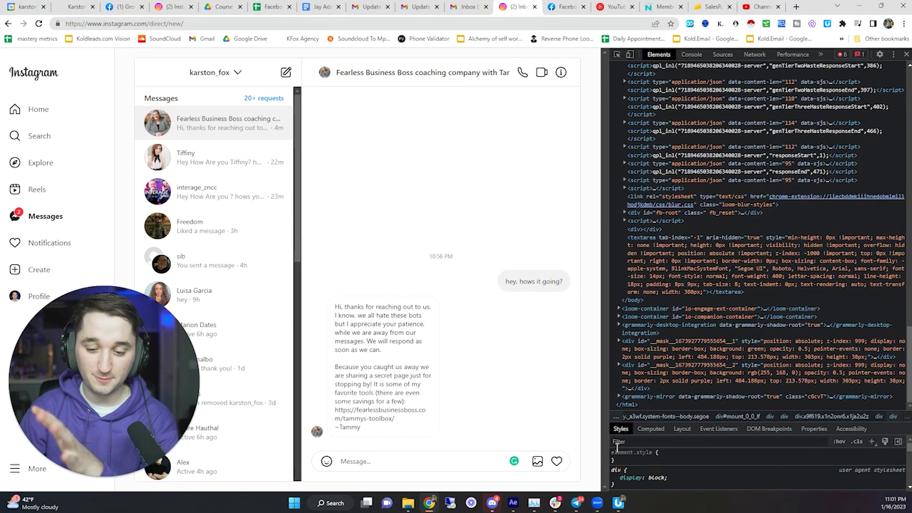
- Review macro steps 7 and 8, then start a new Instagram message searching for 'kars'
left_click(619, 503)
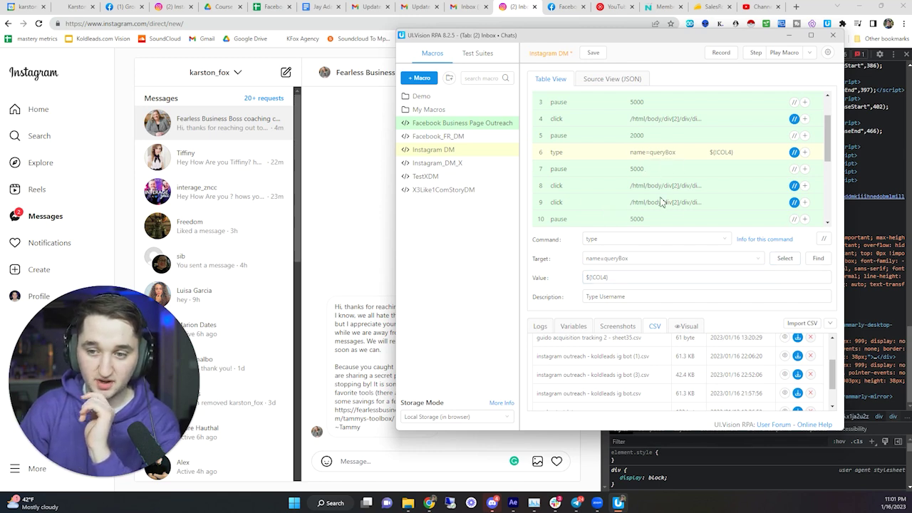
left_click(629, 172)
left_click(624, 186)
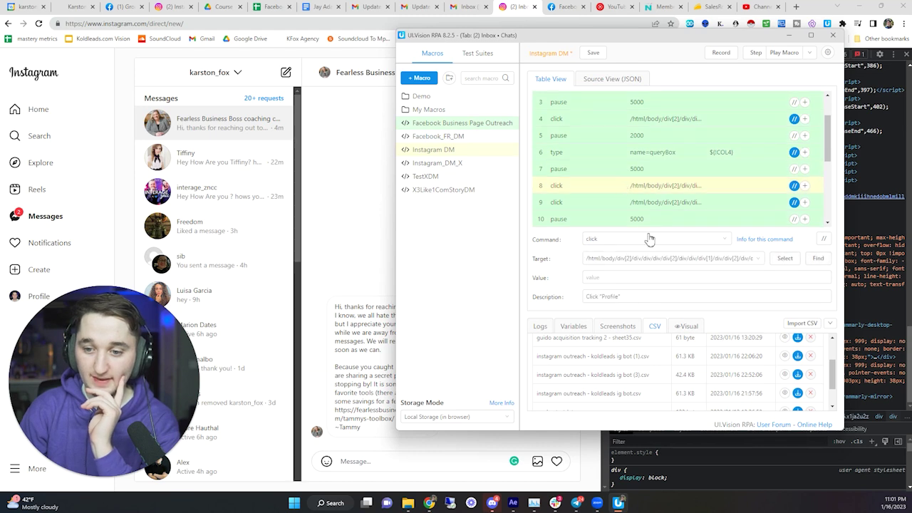
left_click(642, 296)
left_click(289, 73)
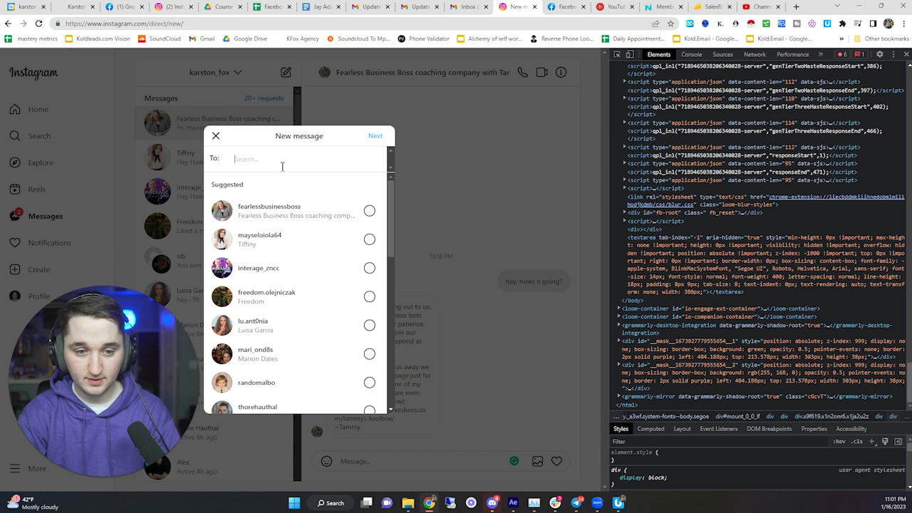
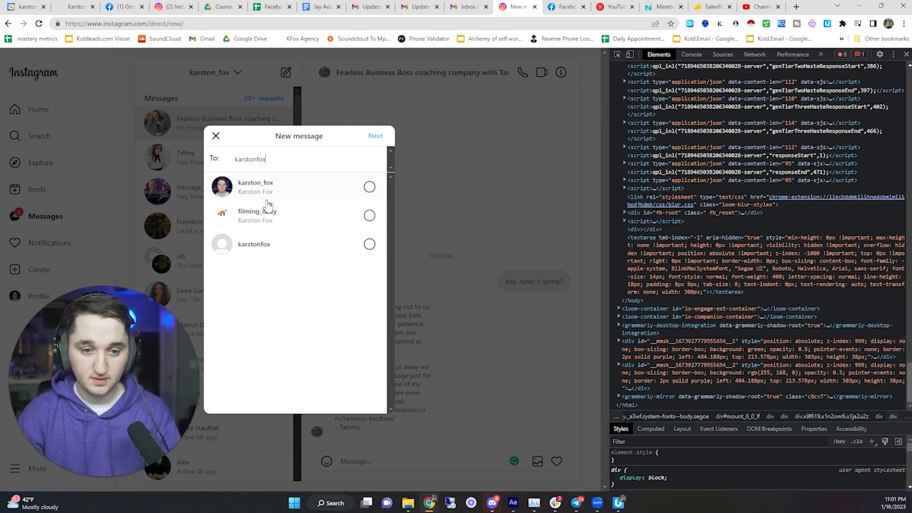
- Copy the full XPath of the first suggested account row from DevTools
left_click(618, 54)
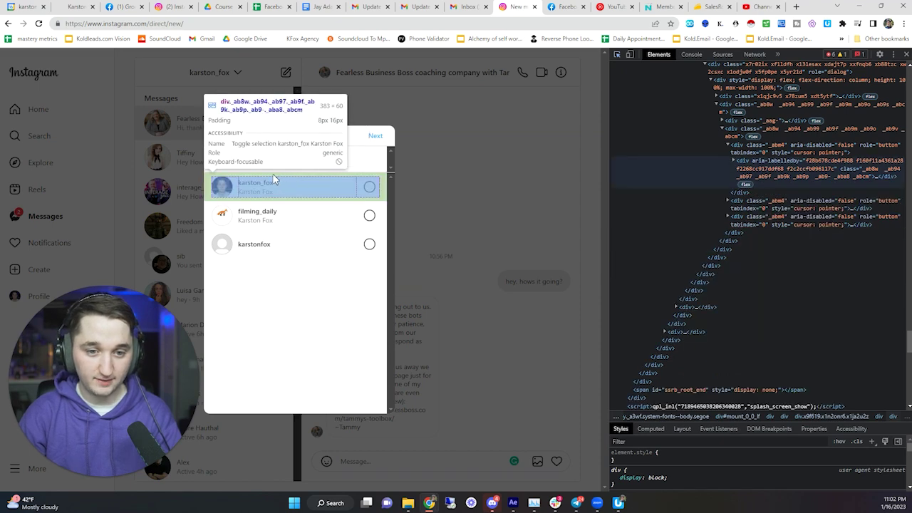
left_click(275, 180)
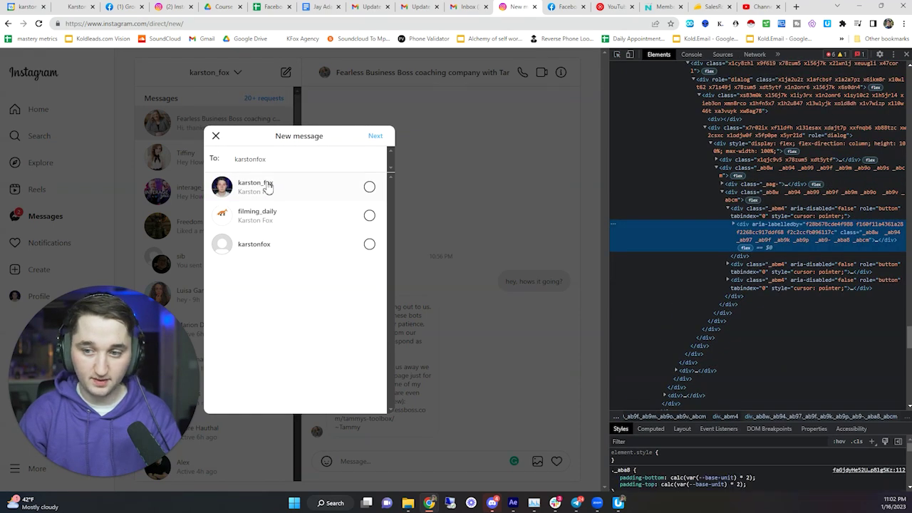
right_click(703, 241)
mouse_move(733, 310)
left_click(822, 389)
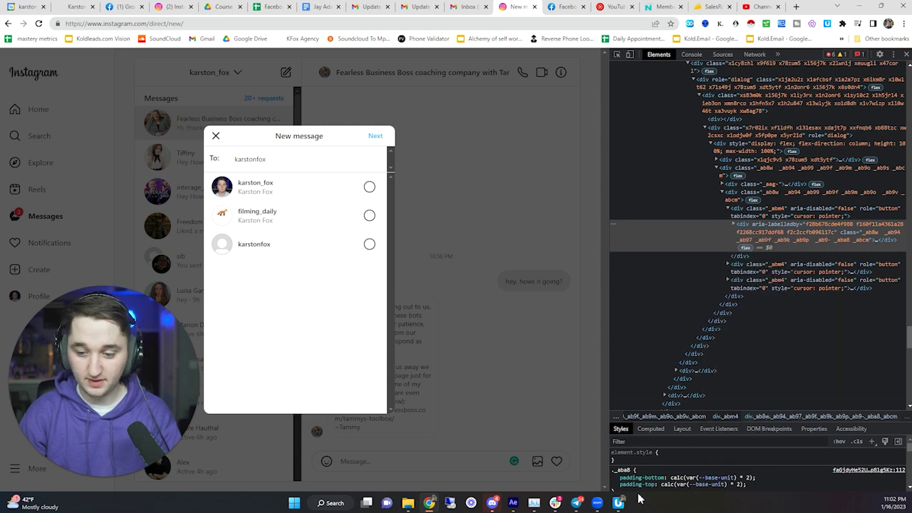
left_click(618, 502)
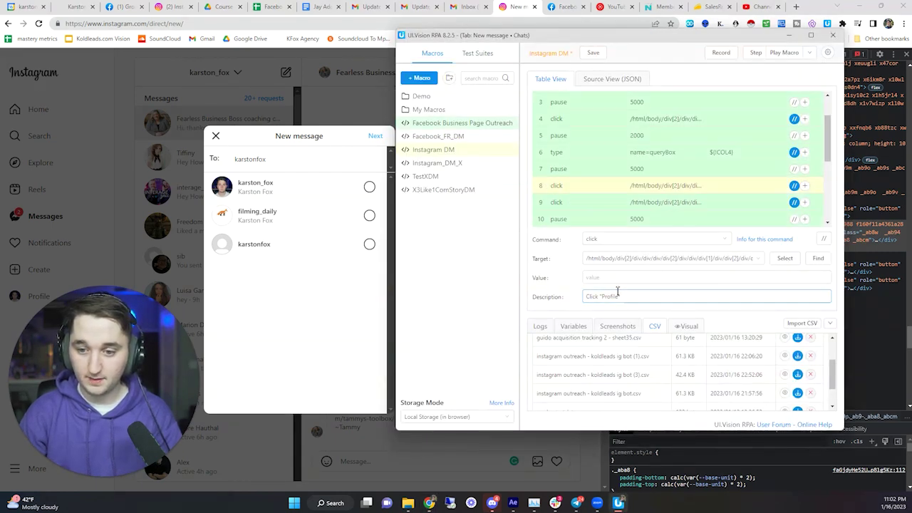
- Replace step 8's old Target with the first account row's full XPath, then select step 9
left_click(591, 258)
left_click(597, 258)
left_click(605, 258)
left_click(601, 258)
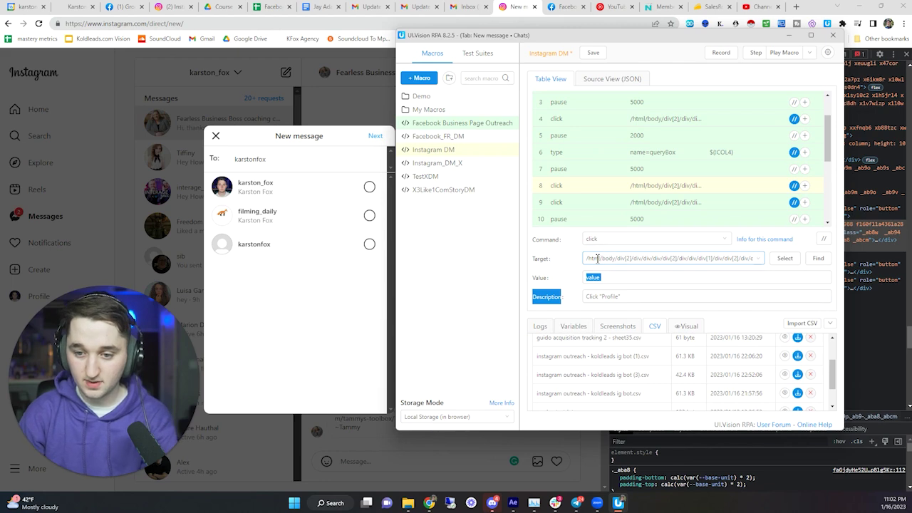
left_click(593, 251)
key("ctrl+a")
key("BackSpace")
right_click(592, 252)
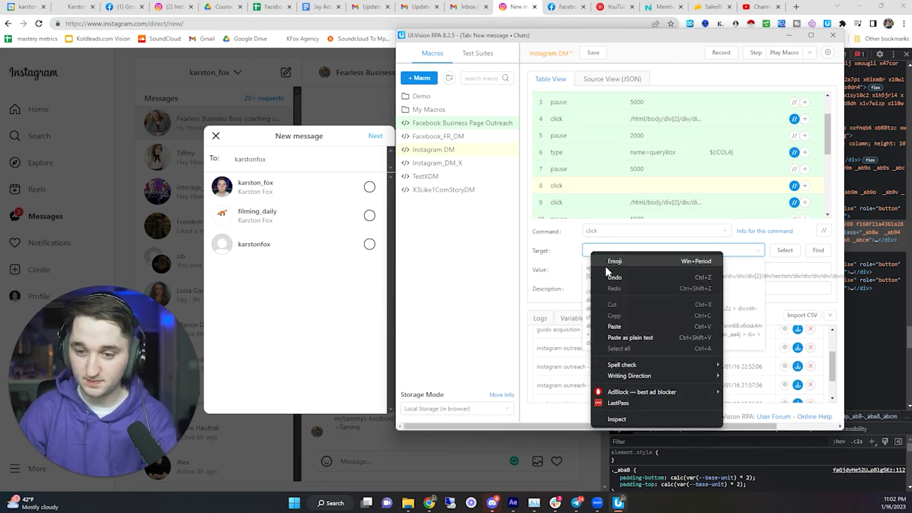
left_click(615, 324)
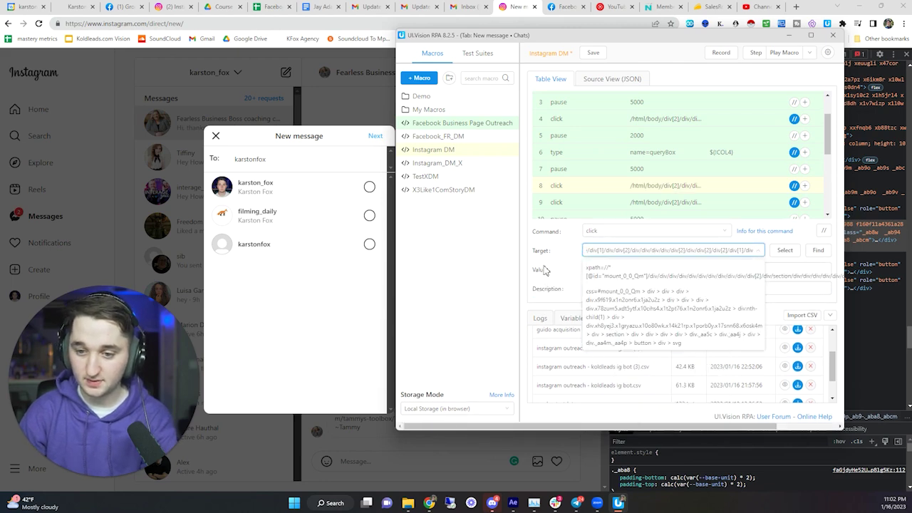
left_click(598, 205)
scroll(597, 191, "down", 1)
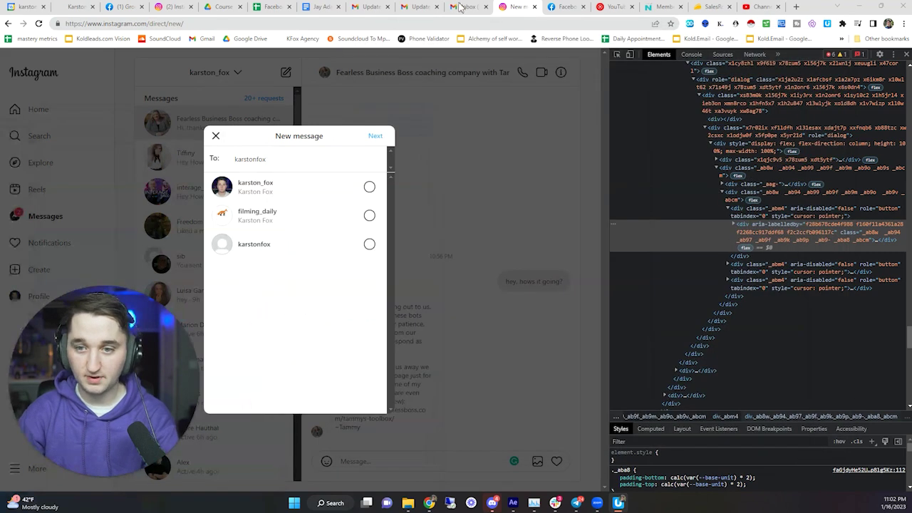
- Copy the full XPath of the New message dialog's Next button from DevTools
left_click(624, 57)
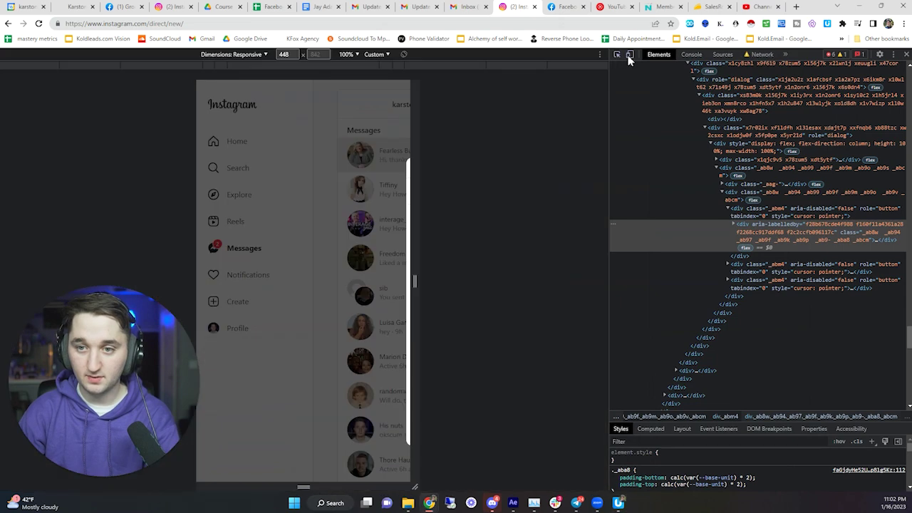
left_click(629, 55)
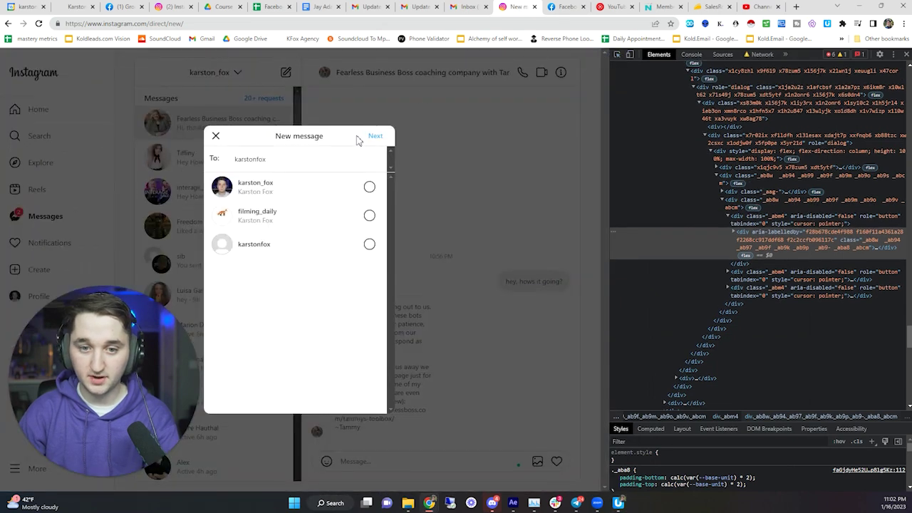
left_click(616, 54)
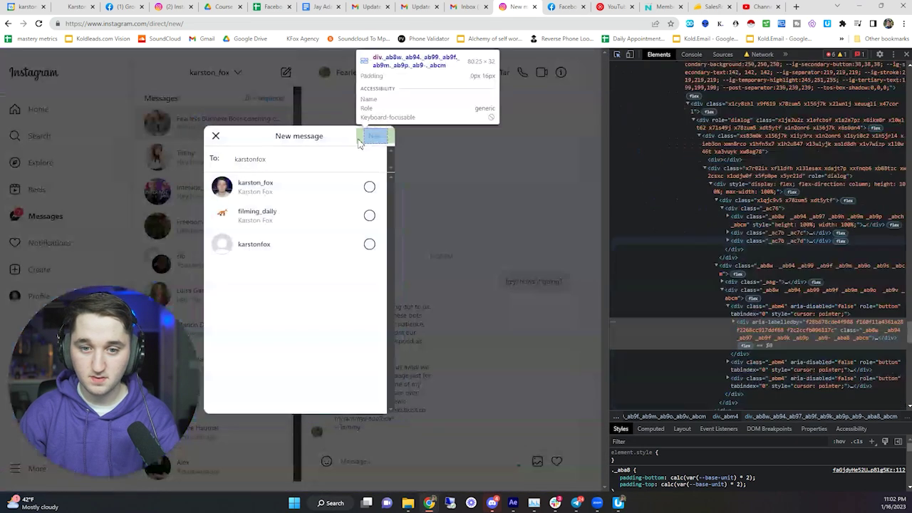
left_click(371, 140)
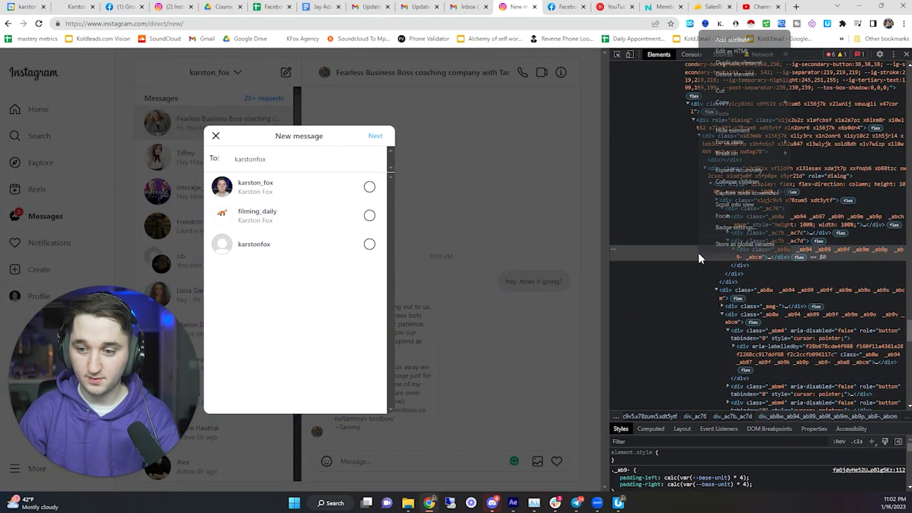
right_click(698, 252)
mouse_move(732, 101)
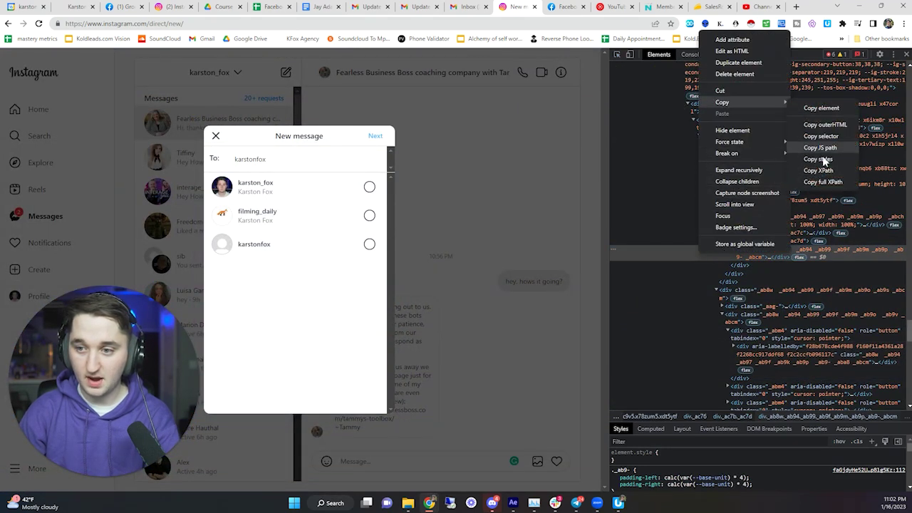
left_click(824, 179)
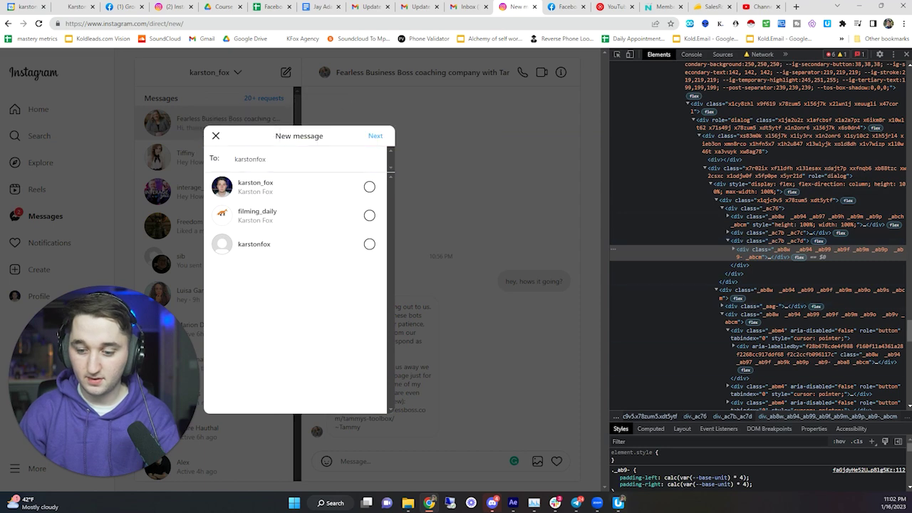
mouse_move(617, 502)
left_click(617, 448)
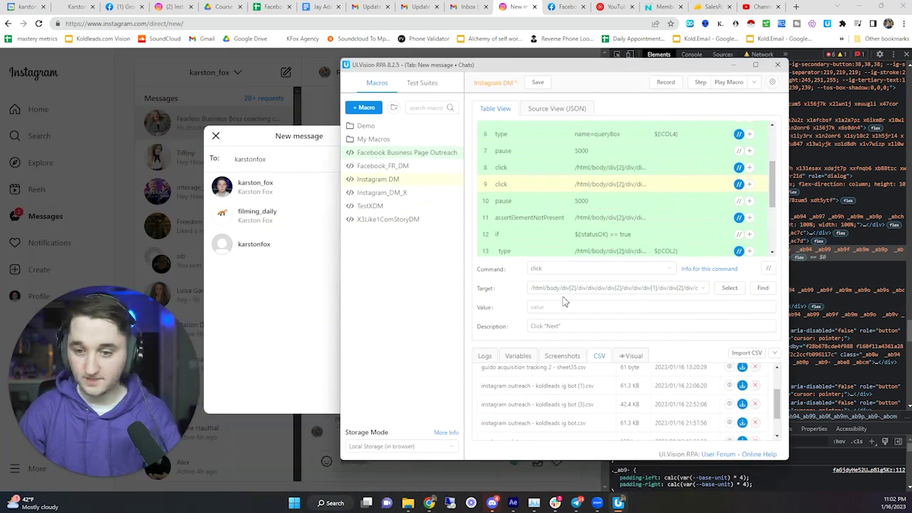
- Replace step 9's Target with the Next button's copied full XPath
left_click(560, 288)
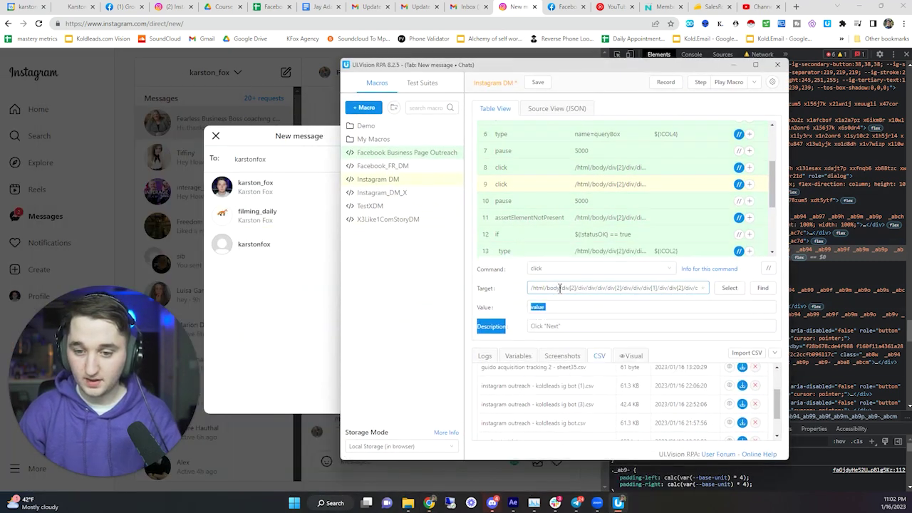
key("ctrl+a")
key("BackSpace")
right_click(539, 282)
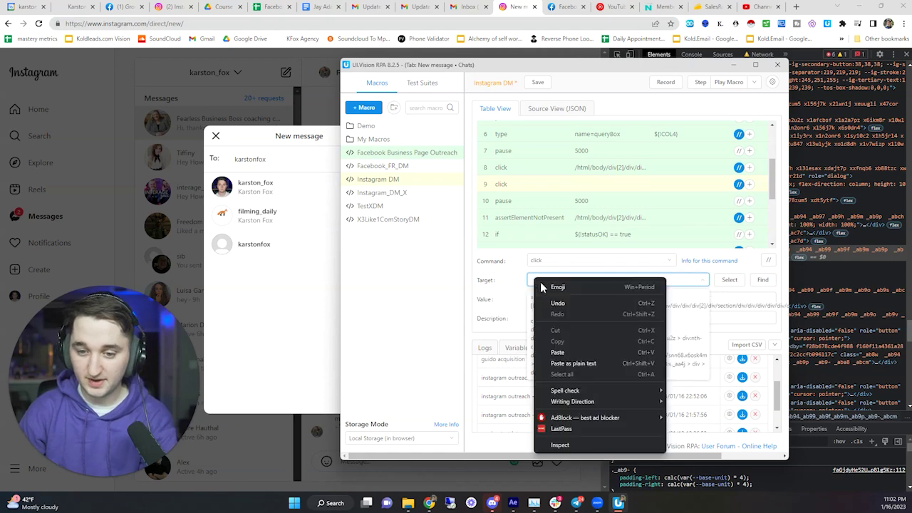
left_click(559, 350)
left_click(488, 302)
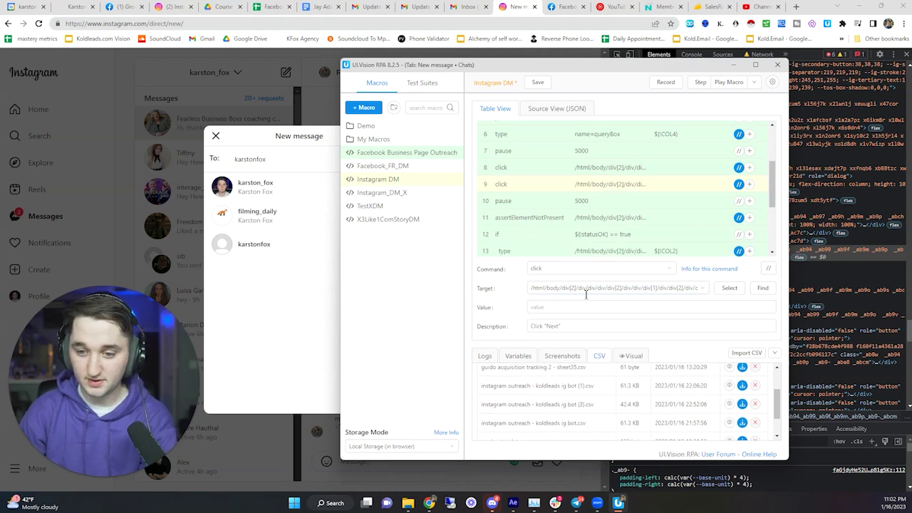
scroll(542, 206, "down", 2)
left_click(535, 174)
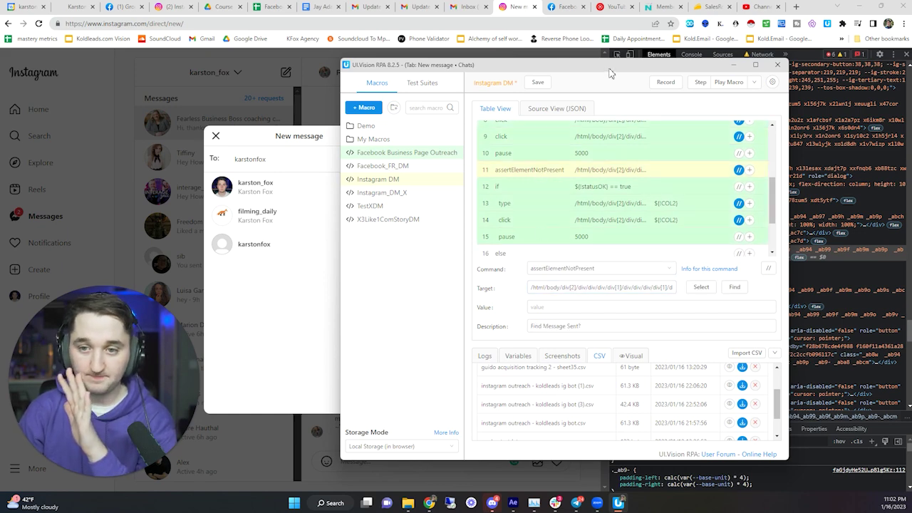
- Close Instagram's New message dialog and review the if and assertElementNotPresent steps
left_click_drag(609, 71, 709, 64)
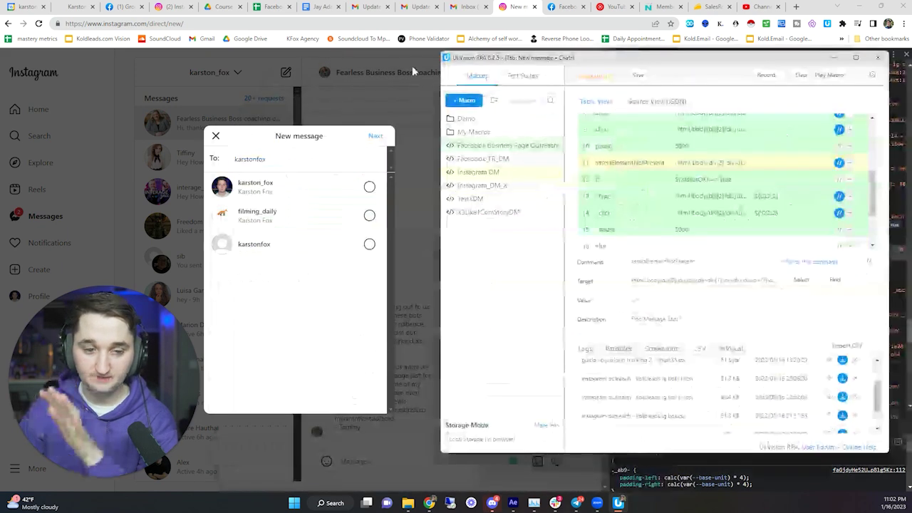
left_click(215, 135)
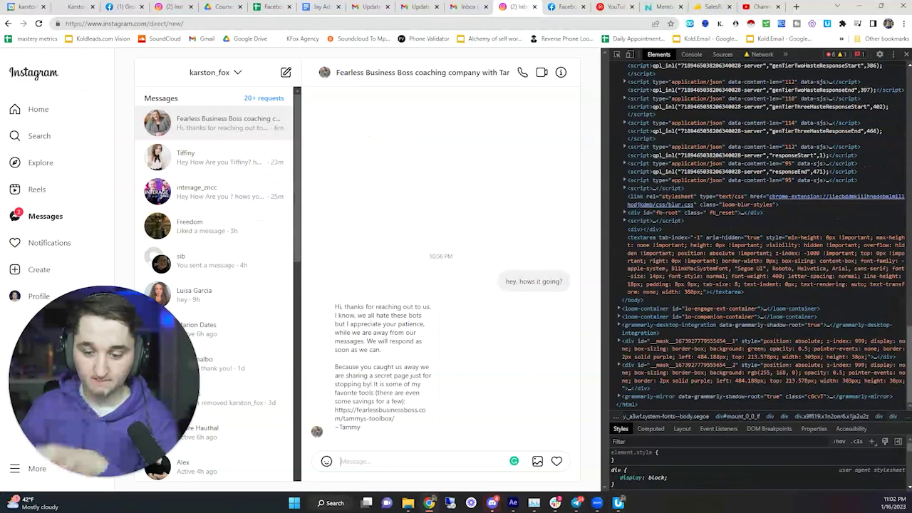
left_click(617, 503)
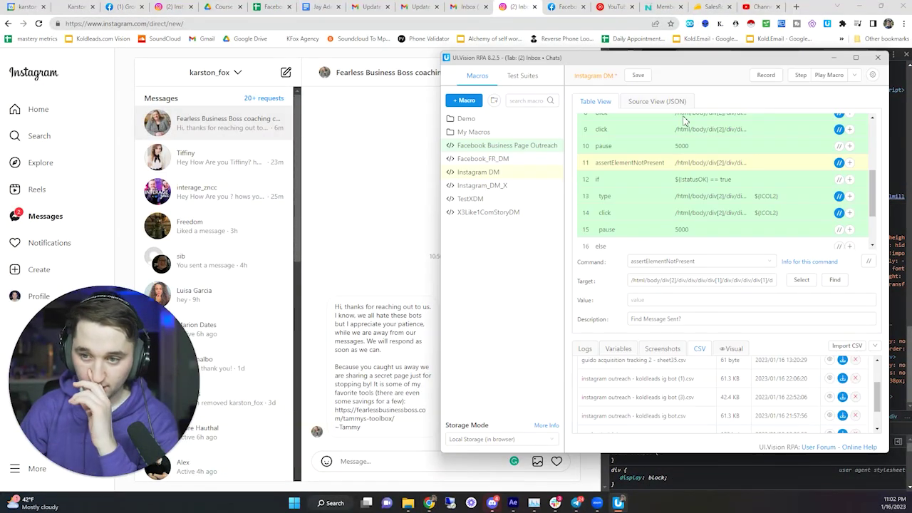
left_click(635, 179)
left_click(644, 166)
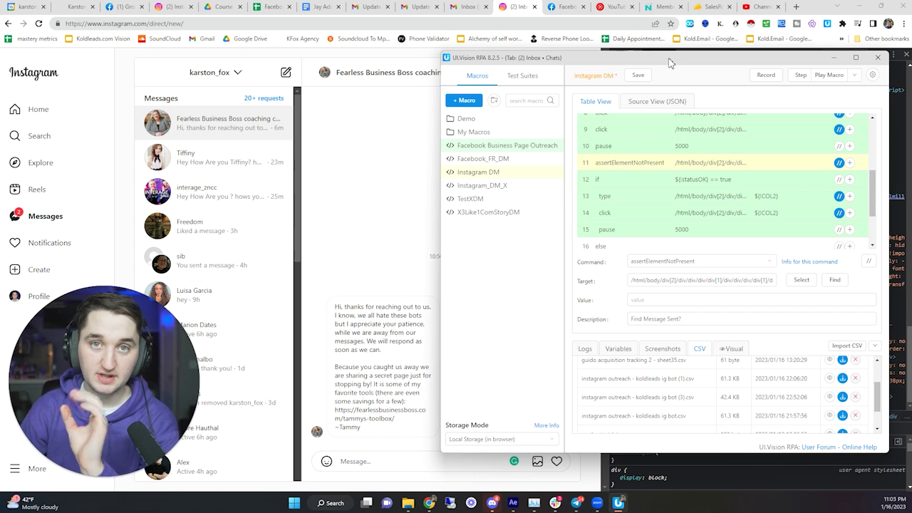
left_click_drag(413, 88, 22, 94)
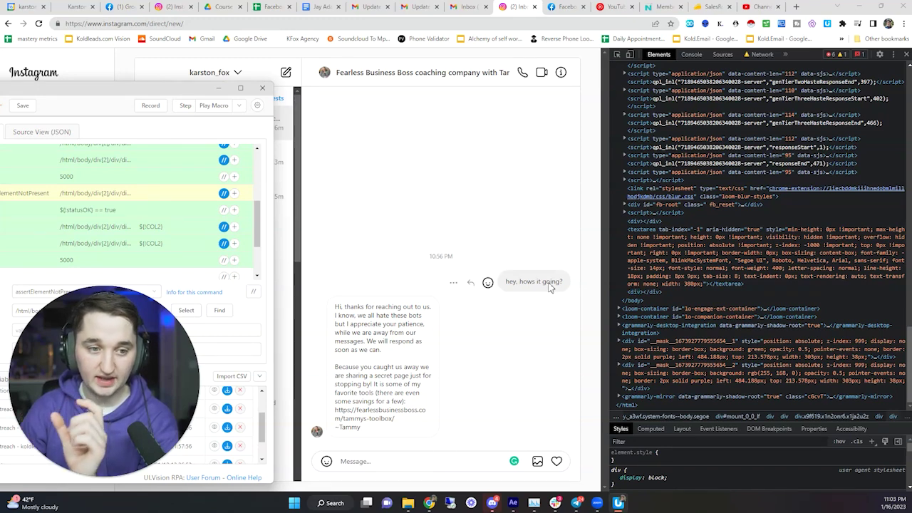
- Copy the full XPath of the sent 'hey, hows it going?' message from DevTools
left_click(617, 56)
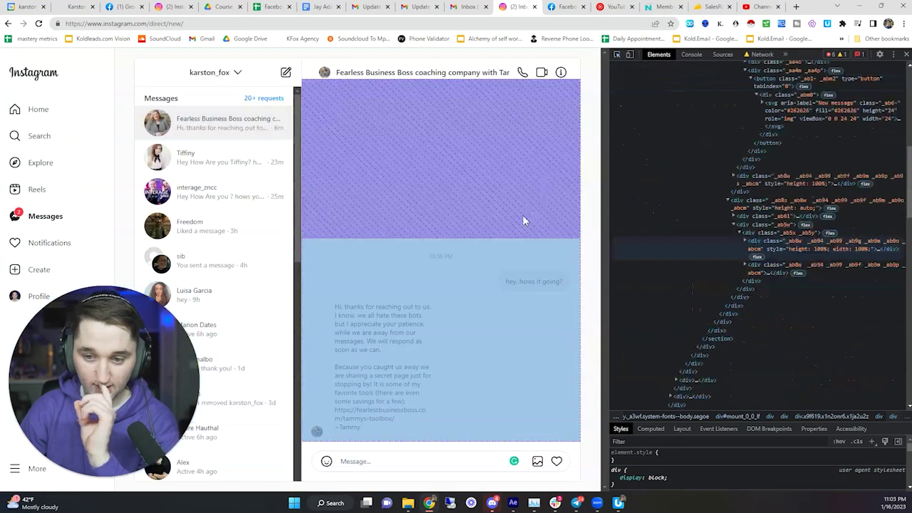
left_click(503, 289)
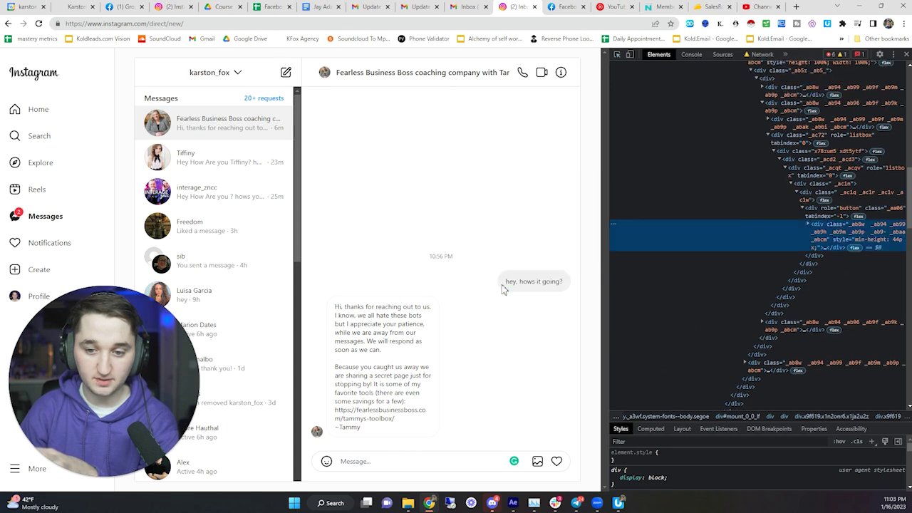
right_click(749, 239)
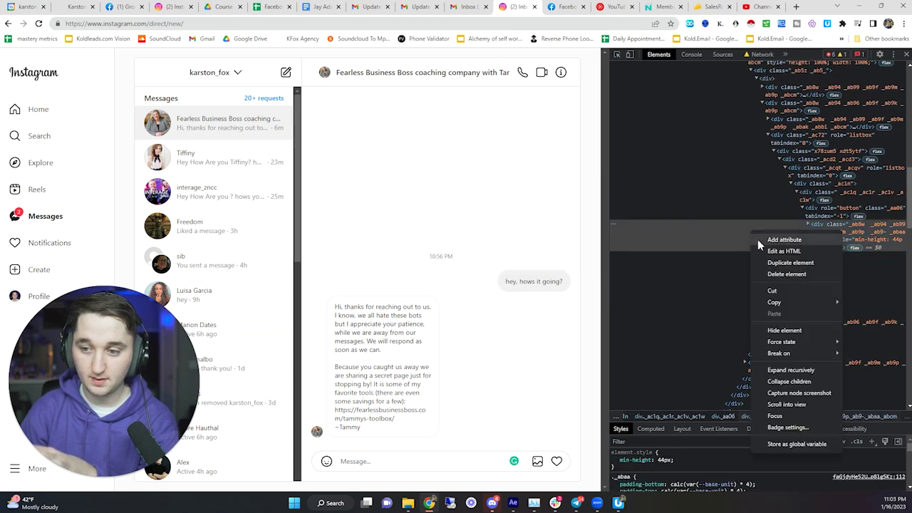
mouse_move(773, 302)
left_click(872, 382)
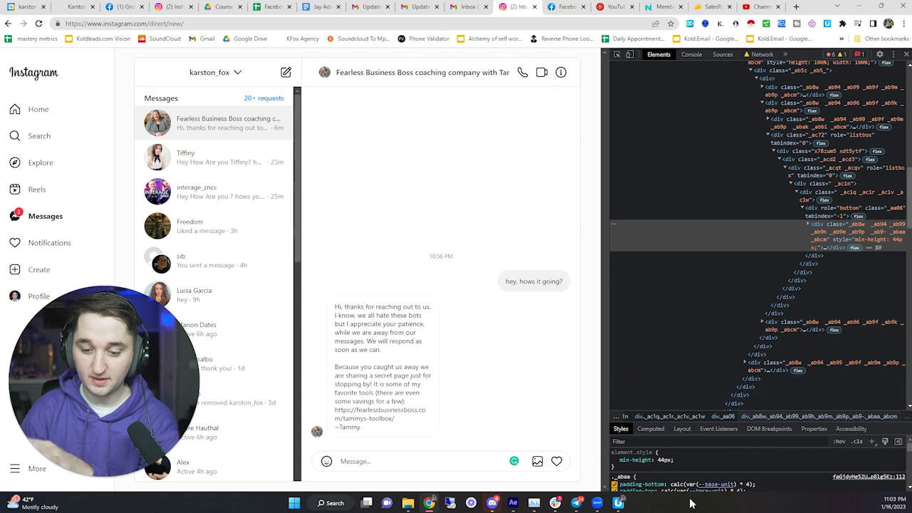
left_click(618, 502)
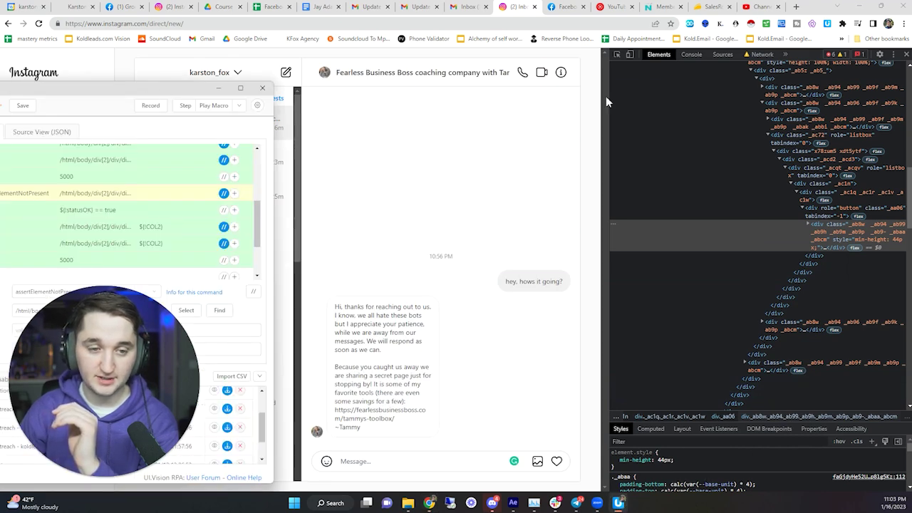
- Paste that XPath as the Target of step 11, the 'Find Message Sent?' check
left_click_drag(101, 95, 672, 67)
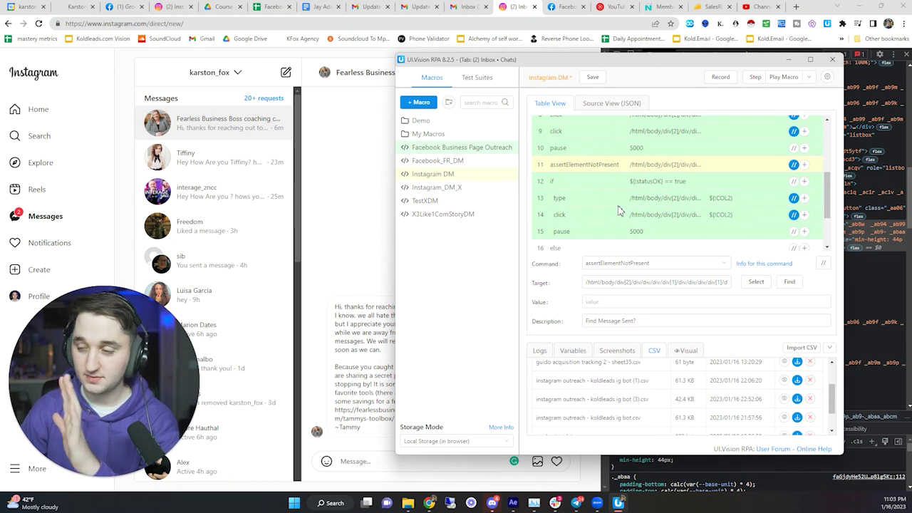
left_click(613, 282)
key("ctrl+a")
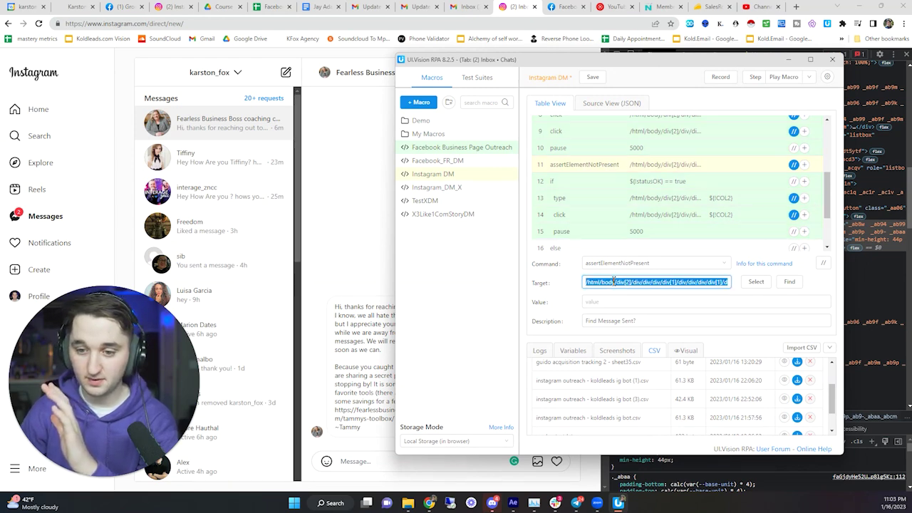
key("BackSpace")
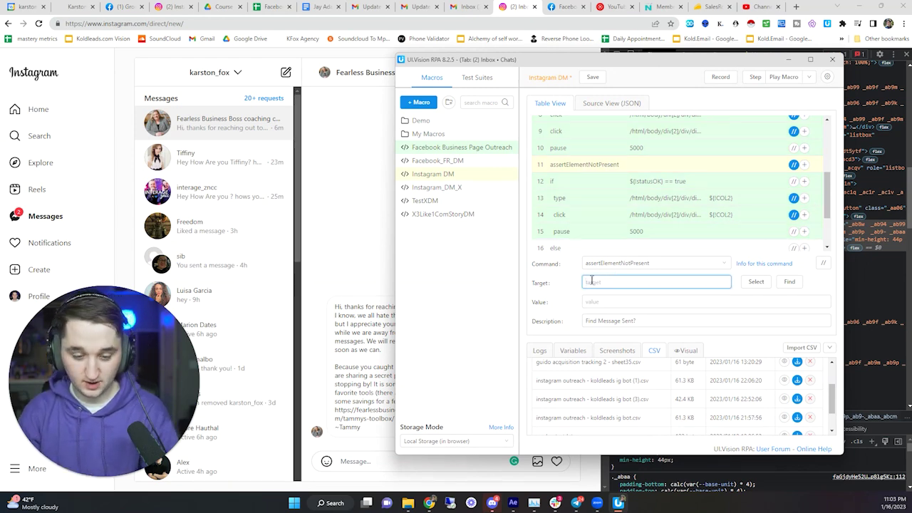
right_click(592, 282)
left_click(611, 351)
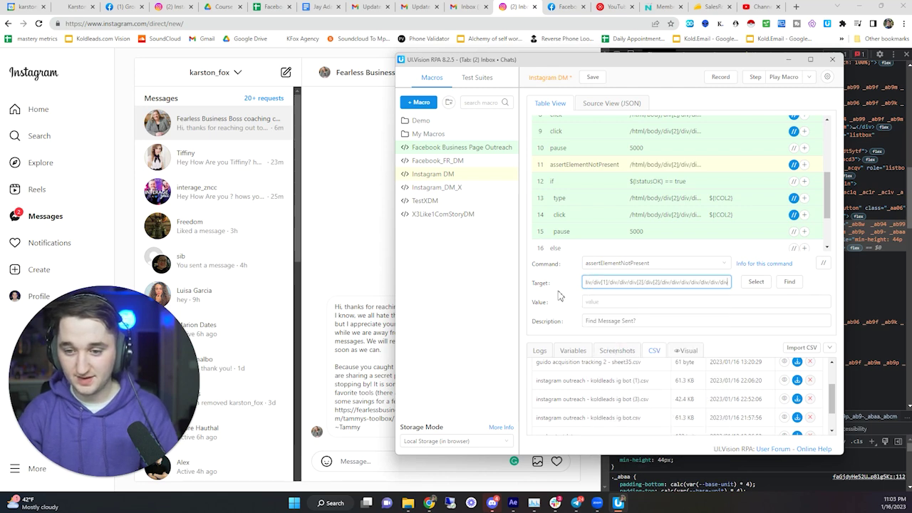
left_click(600, 183)
left_click(601, 165)
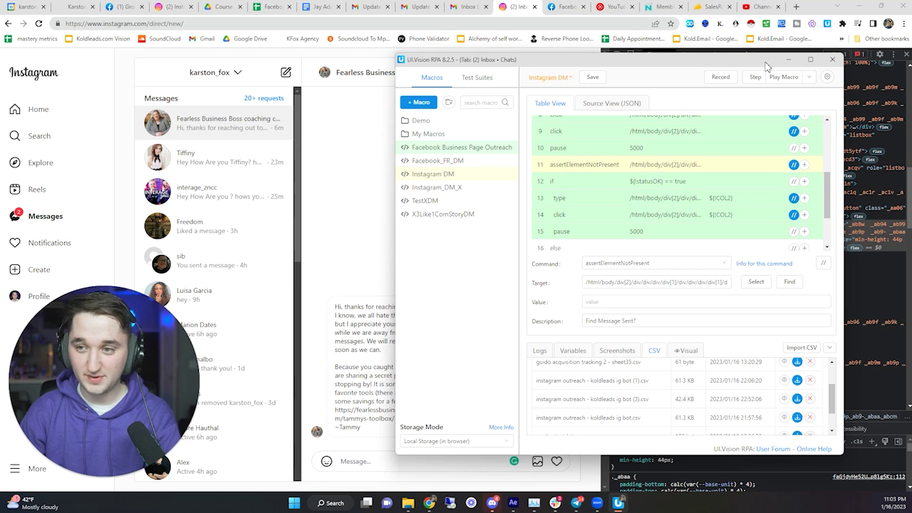
- Start a new message by searching 'just' and choosing the first matching verified account
left_click_drag(531, 81, 36, 104)
left_click(286, 72)
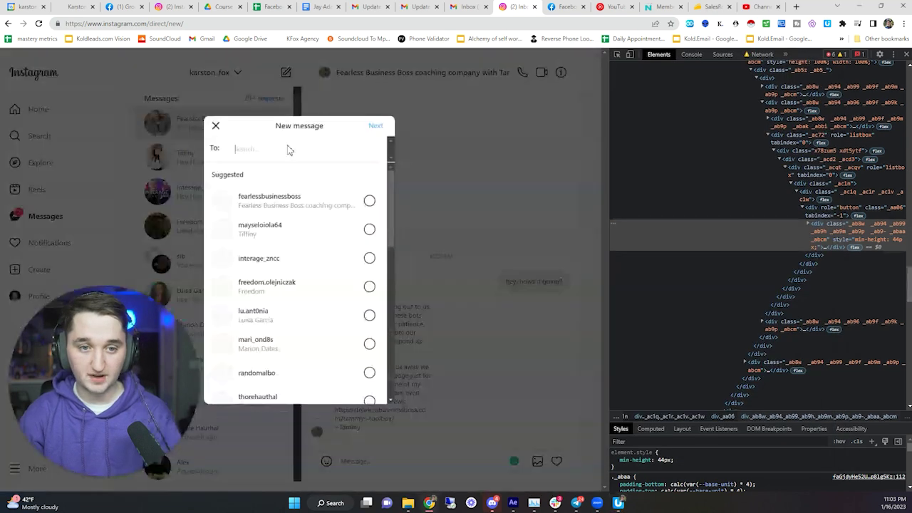
type("justinbieber")
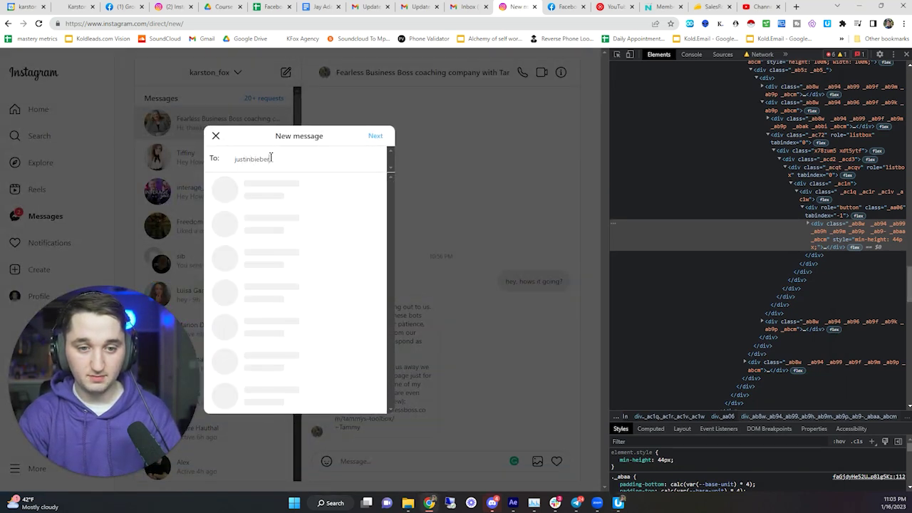
left_click(289, 197)
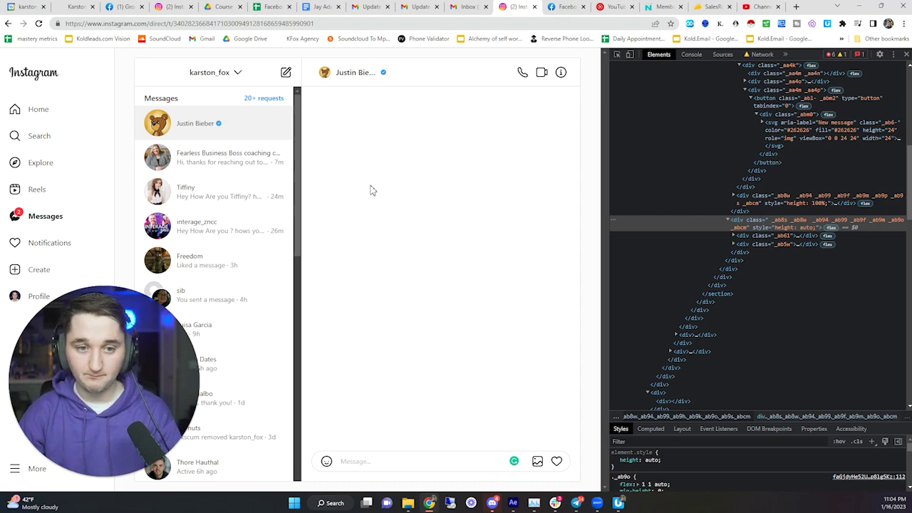
- Review the if, message-assertion and ${COL2} type steps, then hide the macro editor
left_click(619, 503)
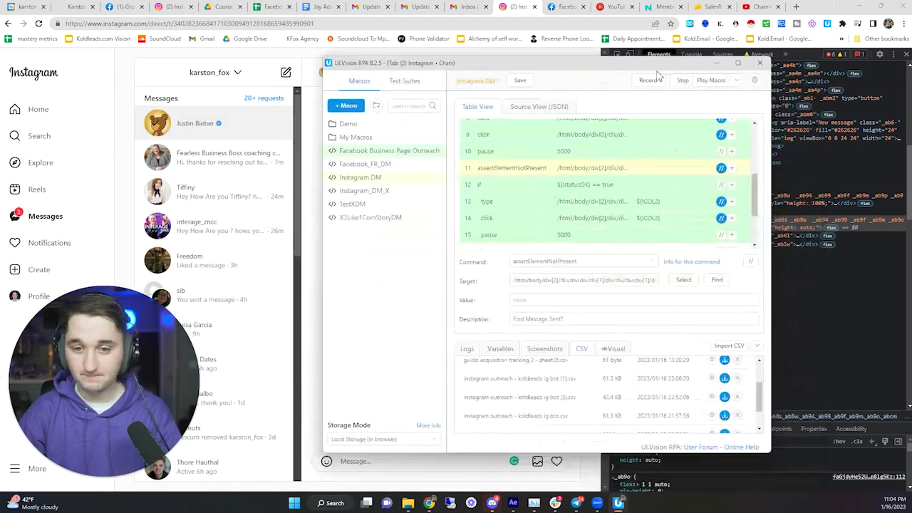
left_click(551, 186)
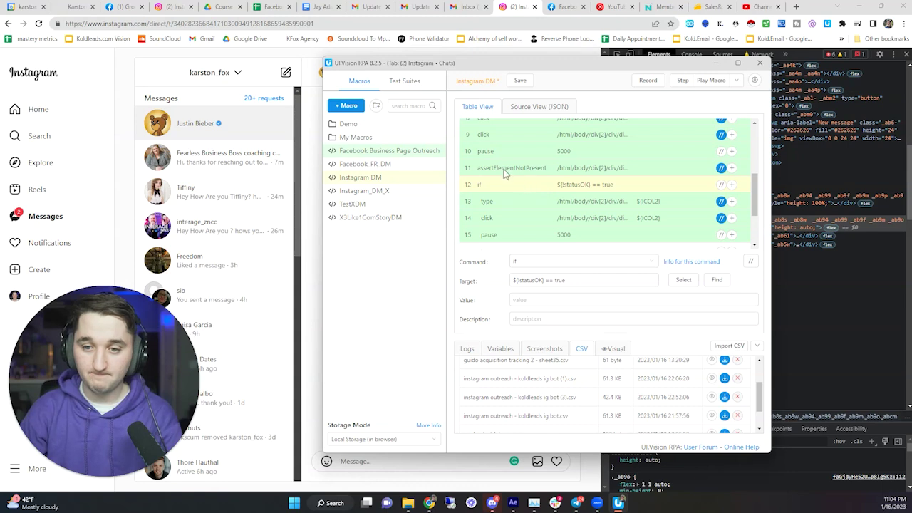
left_click(504, 173)
left_click(514, 188)
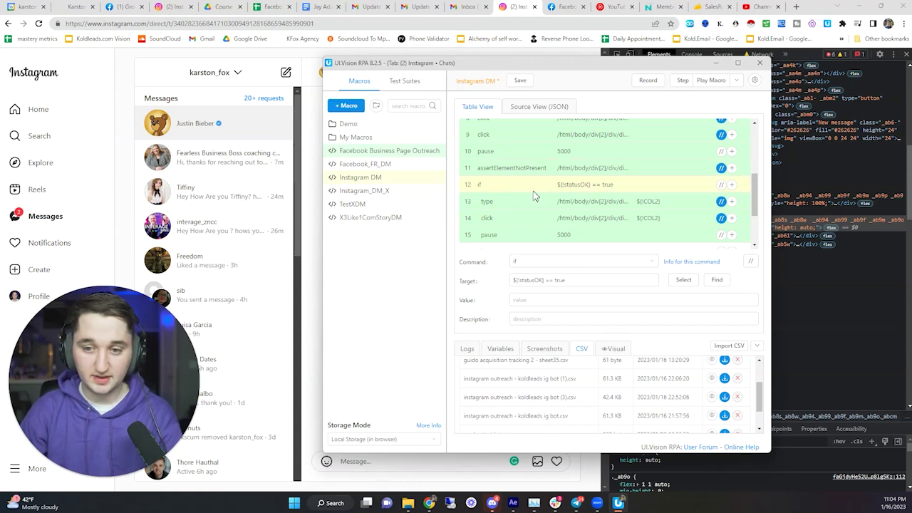
left_click(515, 202)
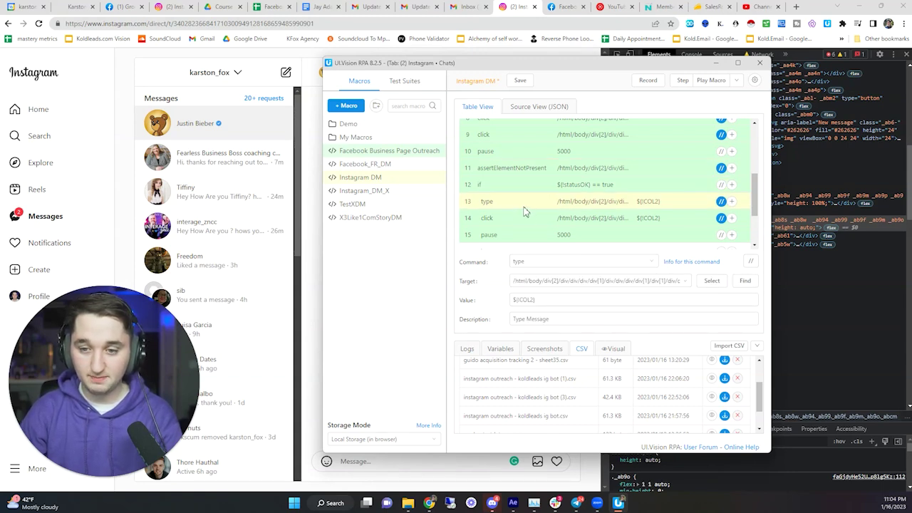
left_click_drag(601, 69, 708, 48)
left_click(822, 40)
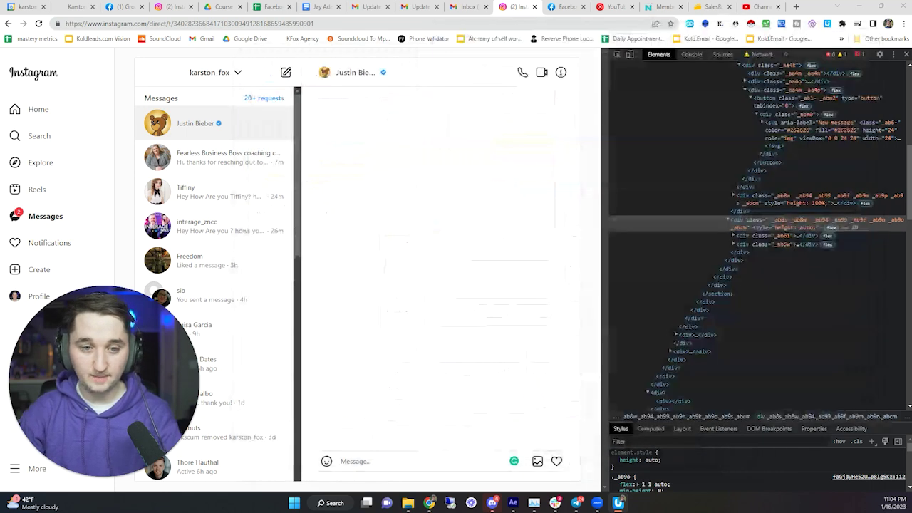
key("alt+Tab")
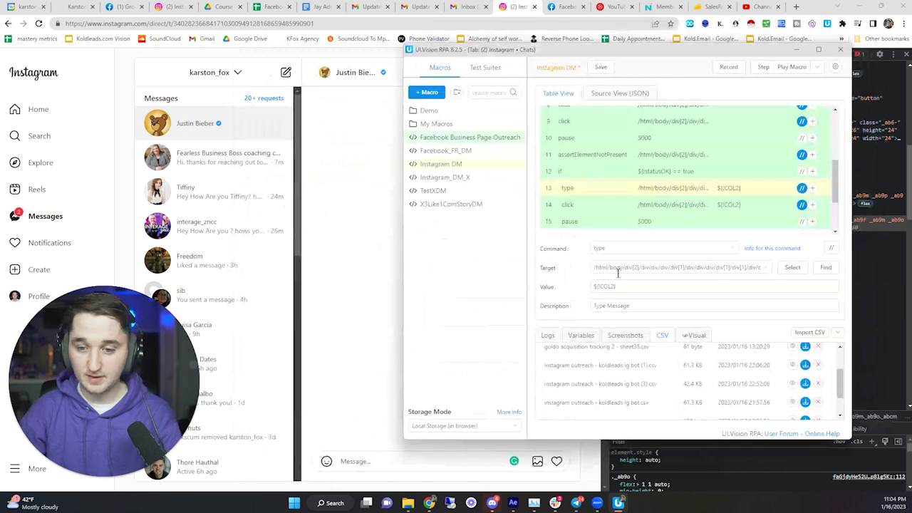
left_click(797, 50)
- Copy the XPath of the chat's message textarea from DevTools
left_click(617, 54)
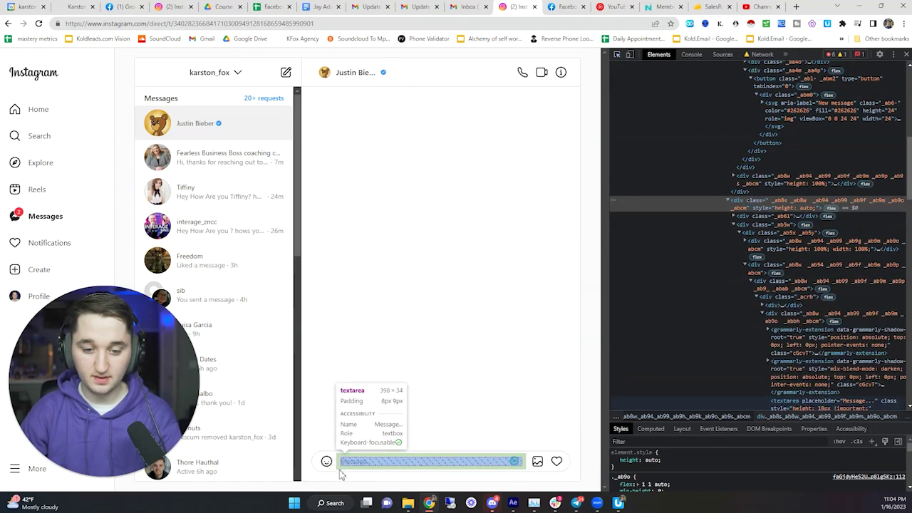
left_click(343, 464)
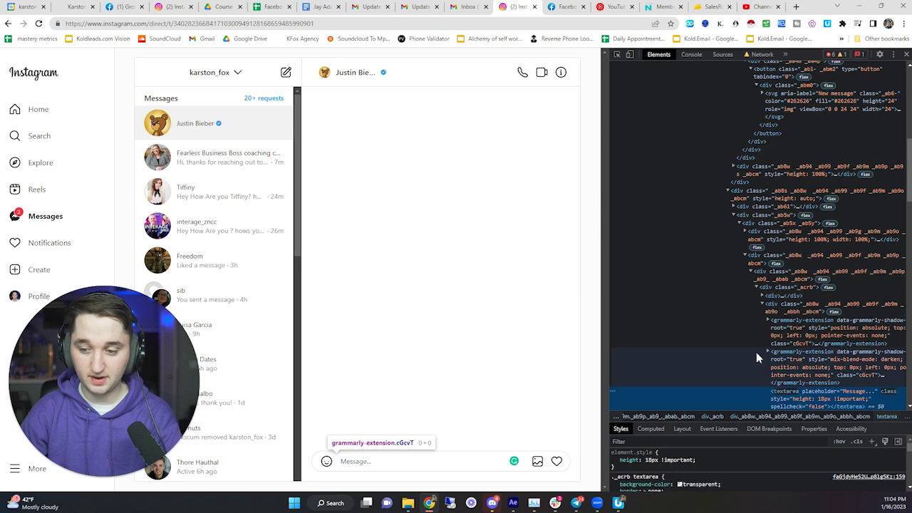
scroll(734, 353, "down", 1)
right_click(721, 352)
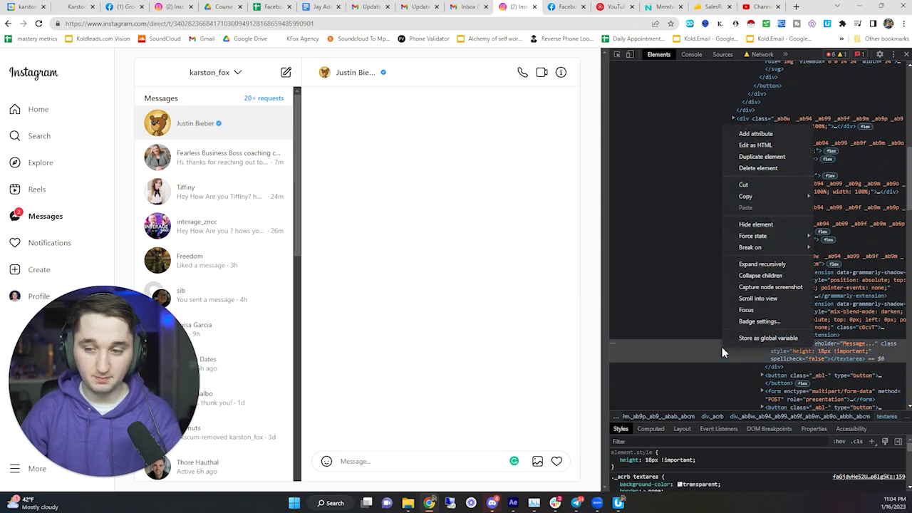
mouse_move(778, 194)
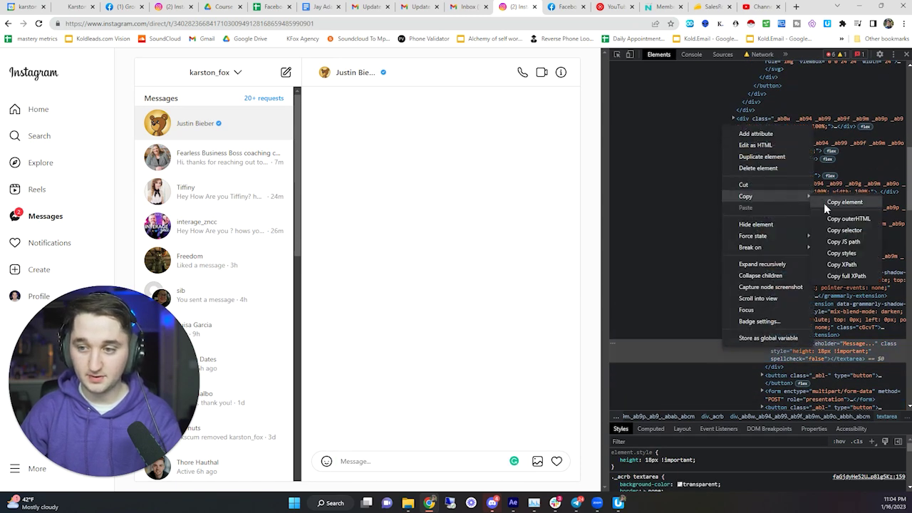
left_click(838, 270)
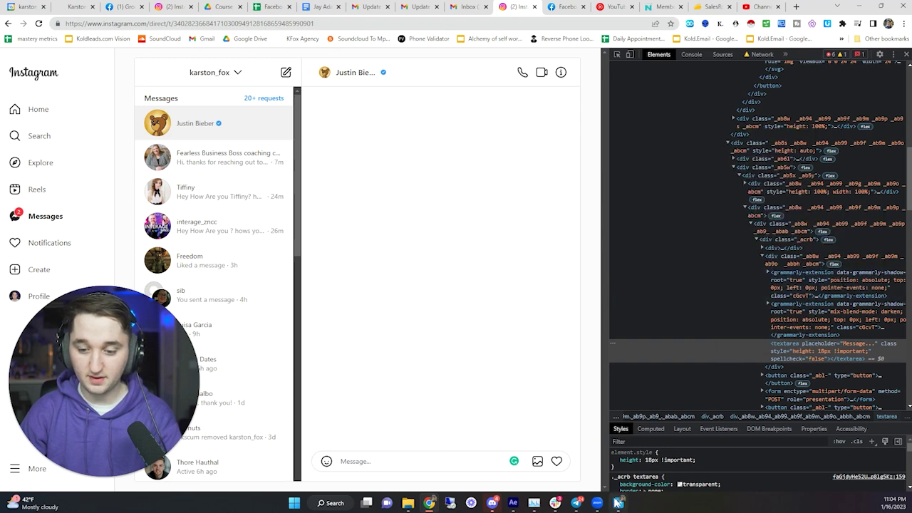
left_click(618, 502)
- Set step 13's type Target to the copied textarea XPath and review the Send step
left_click(631, 271)
key("ctrl+a")
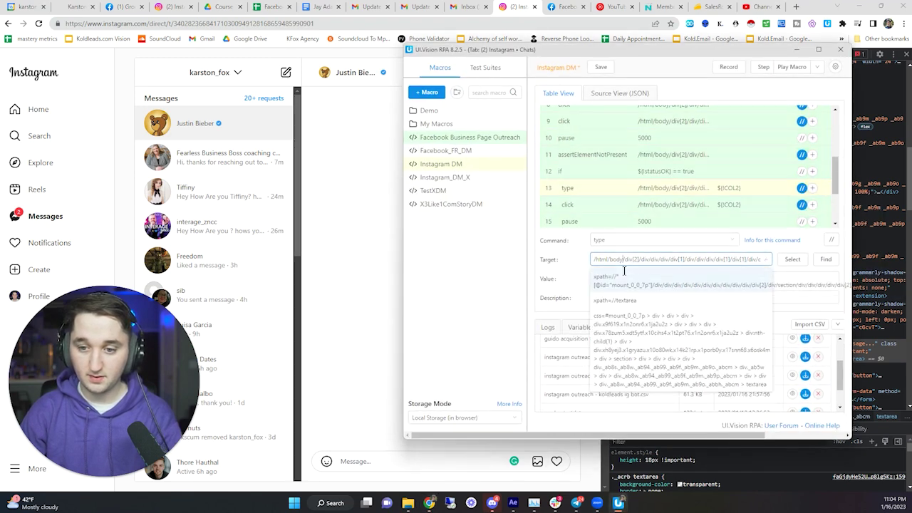
key("ctrl+v")
key("ctrl+a")
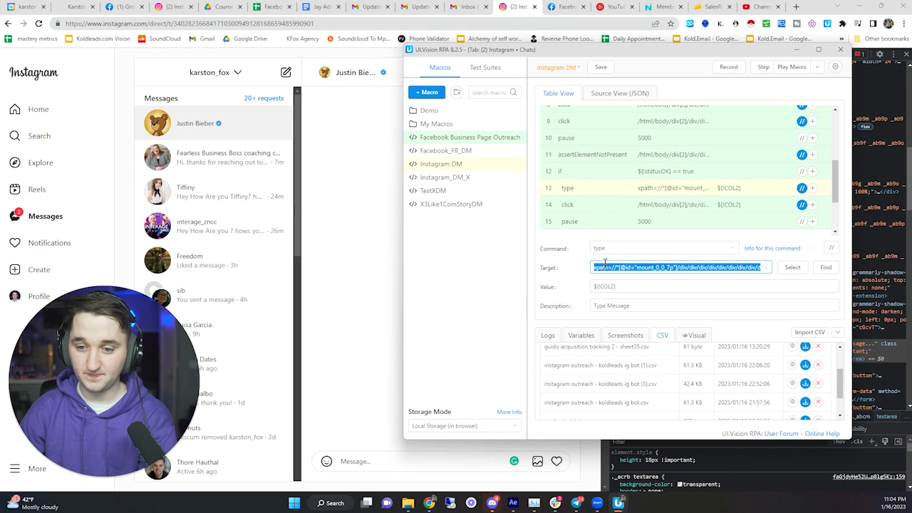
left_click(603, 264)
key("ctrl+a")
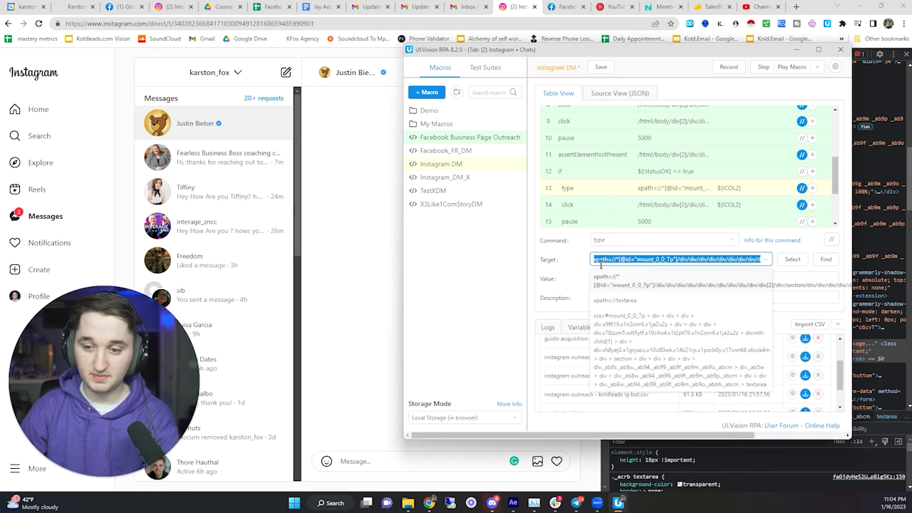
key("BackSpace")
right_click(600, 262)
left_click(621, 336)
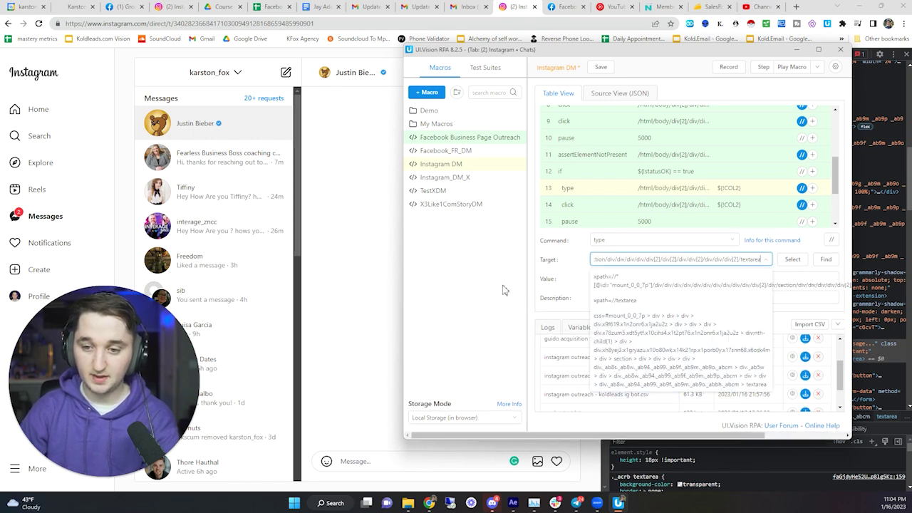
left_click(498, 284)
left_click(621, 211)
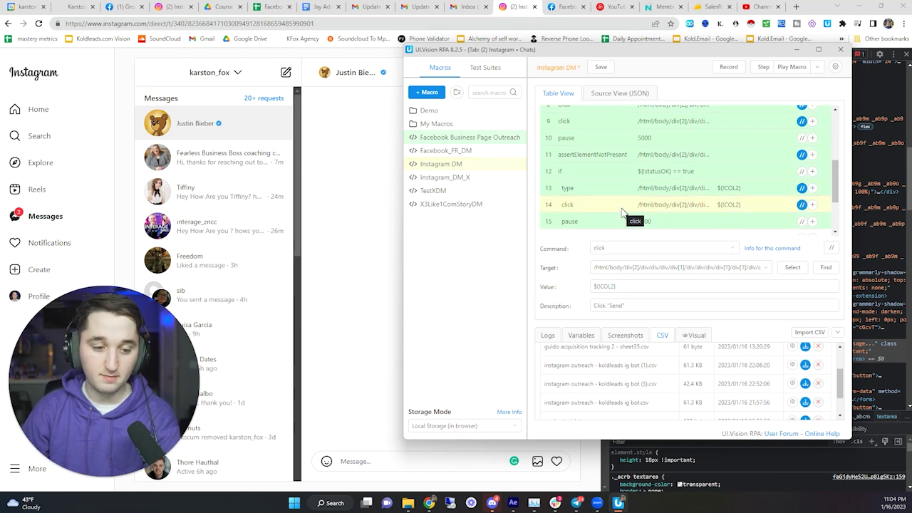
left_click(614, 194)
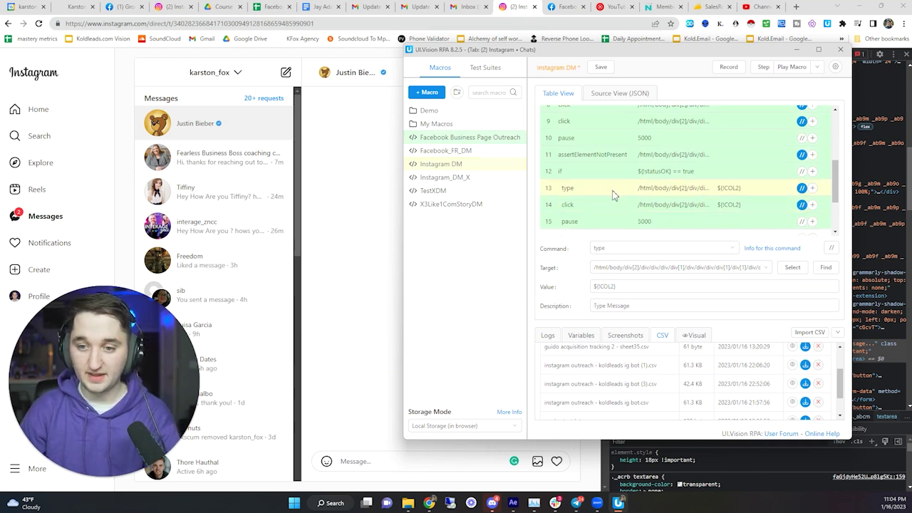
left_click(603, 207)
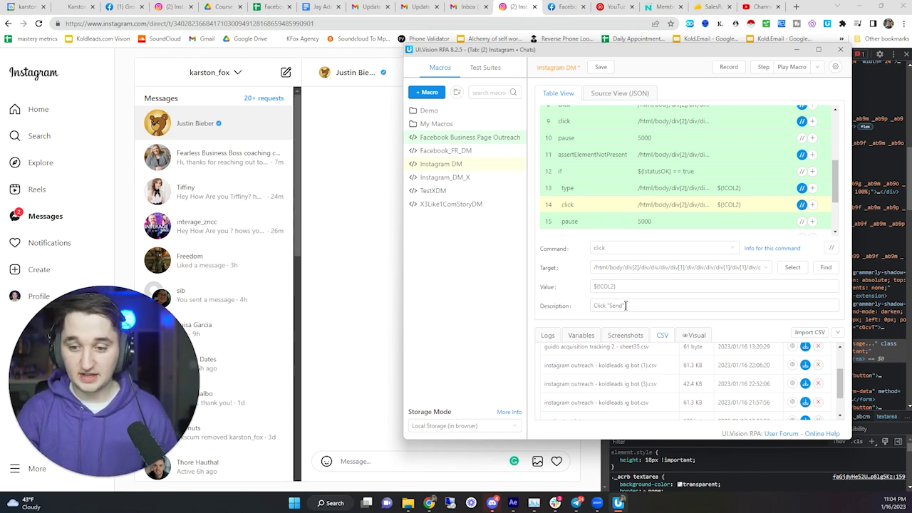
left_click(543, 24)
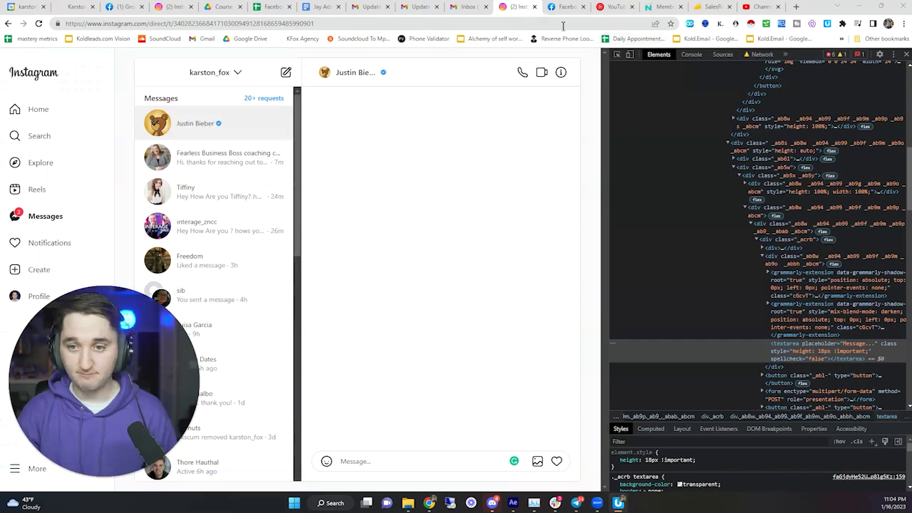
- Inspect Instagram's message box and type test text 'dsgfsadsf' into it
left_click(617, 55)
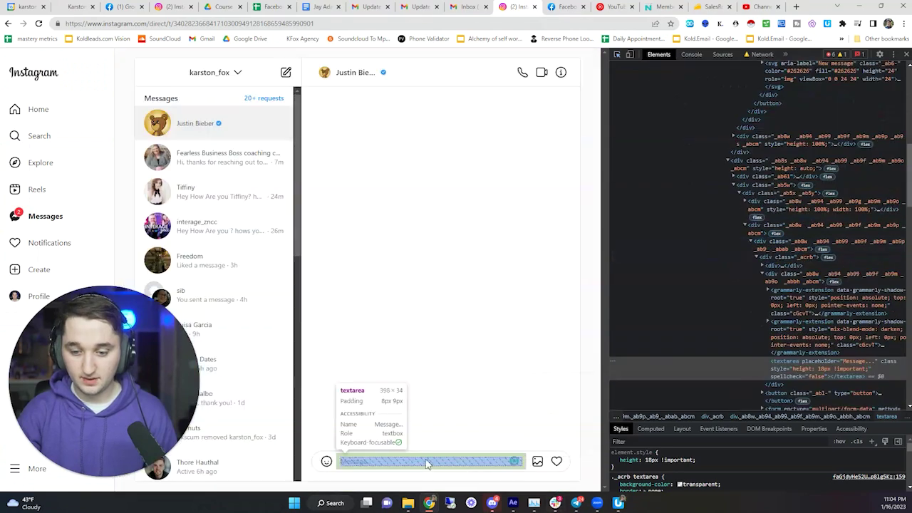
left_click(378, 465)
left_click(379, 463)
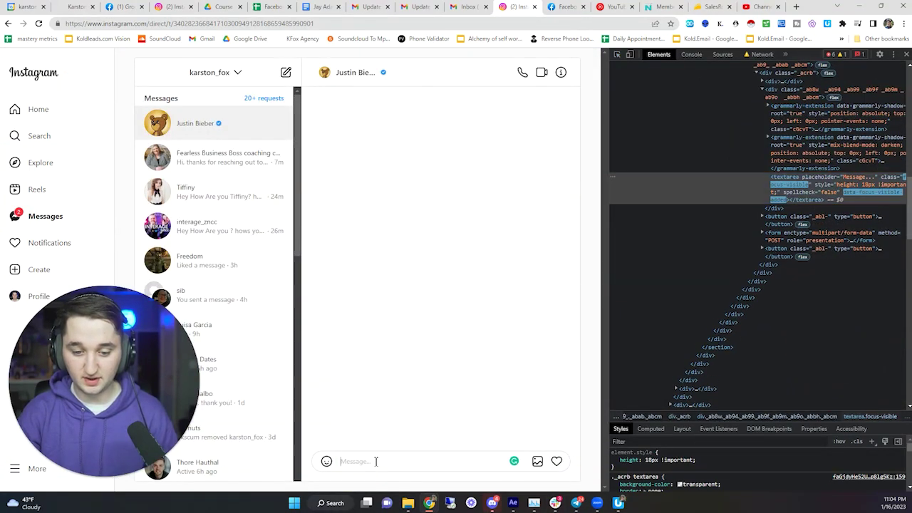
type("dsgfsadsf")
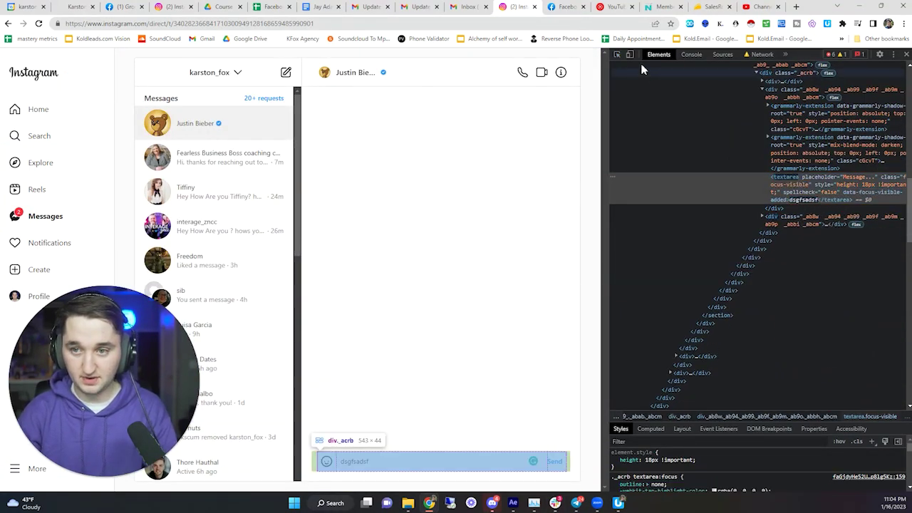
- Copy the Send button's full XPath and paste it as step 14's click target
left_click(617, 56)
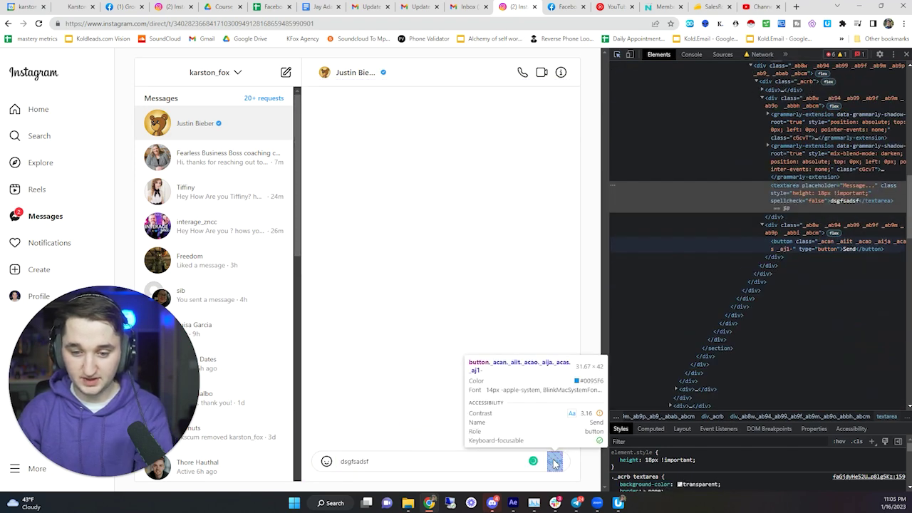
left_click(555, 464)
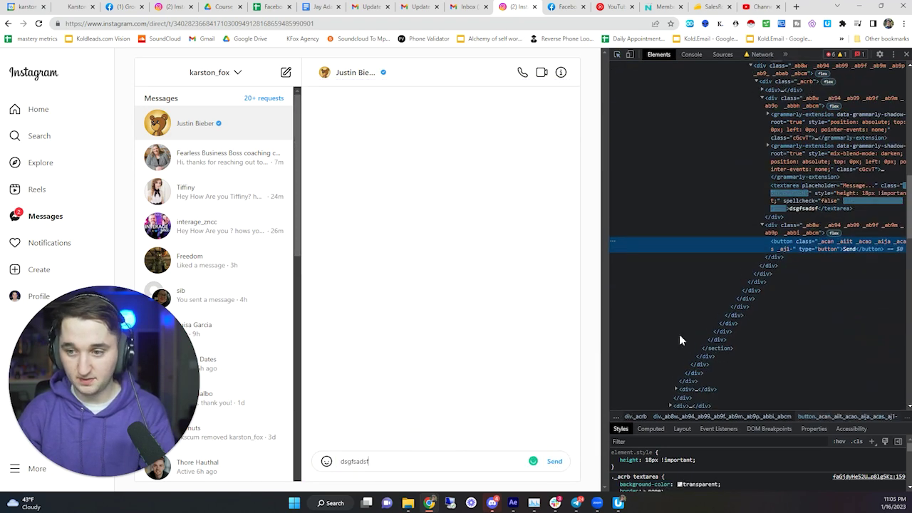
right_click(765, 237)
mouse_move(805, 311)
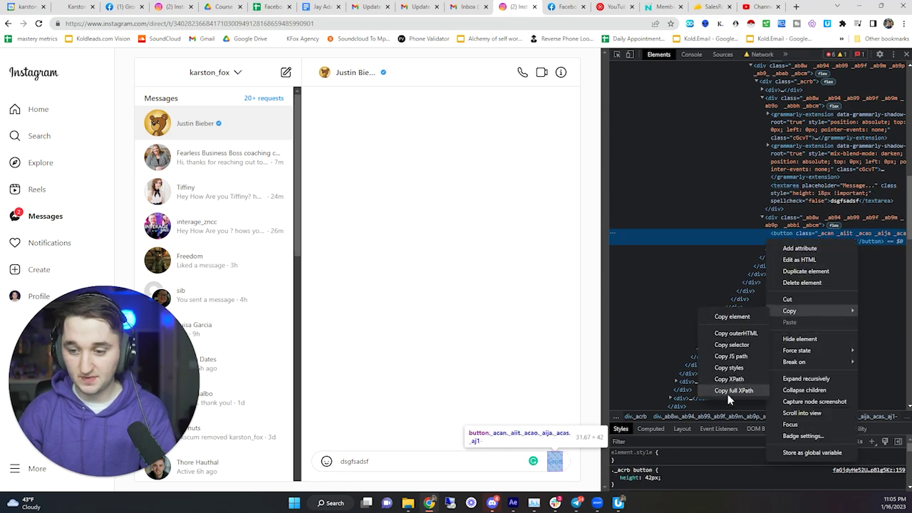
left_click(727, 391)
key("alt+Tab")
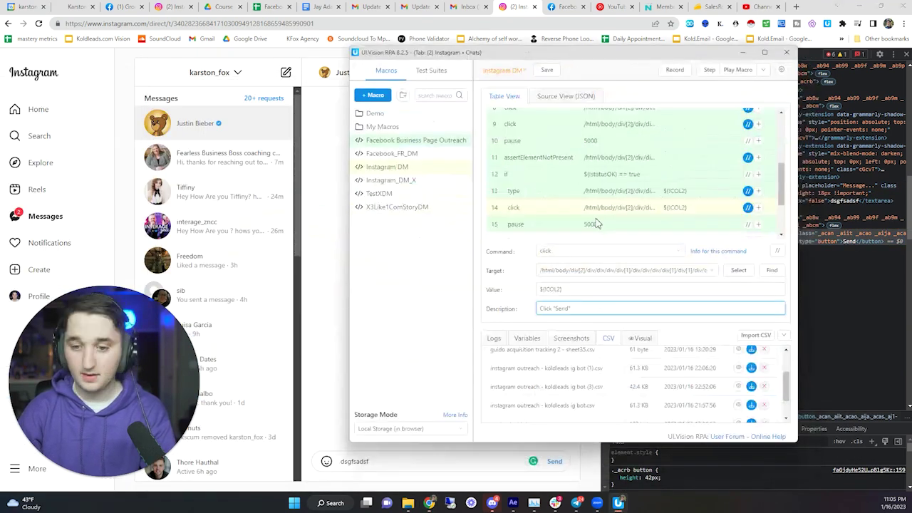
left_click(586, 270)
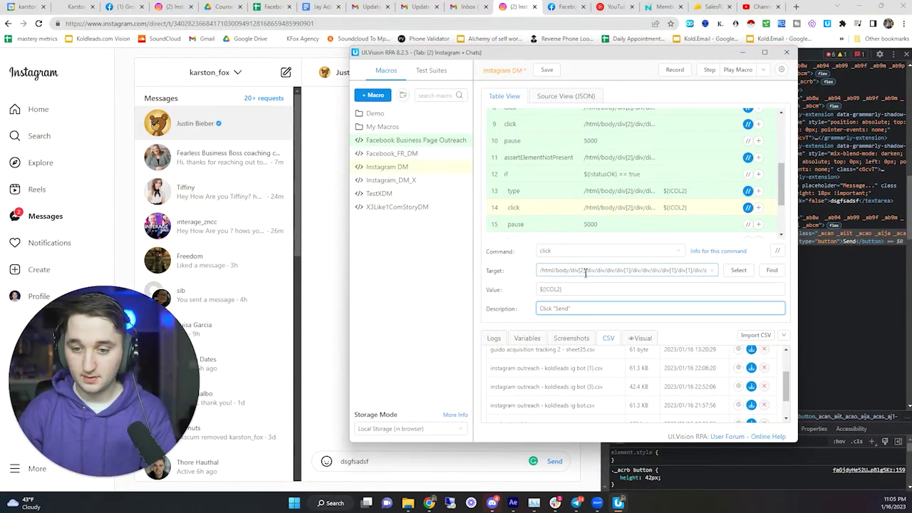
key("ctrl+v")
key("ctrl+a")
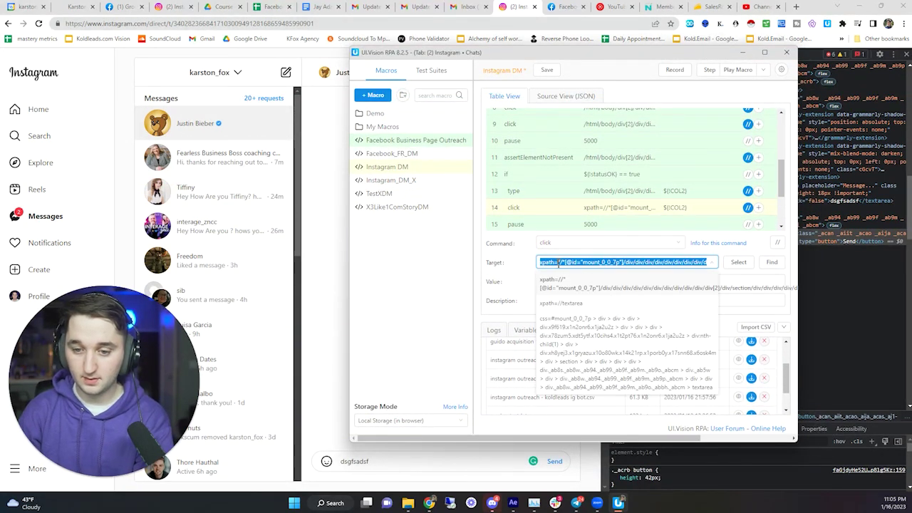
right_click(559, 262)
left_click(560, 335)
left_click(570, 293)
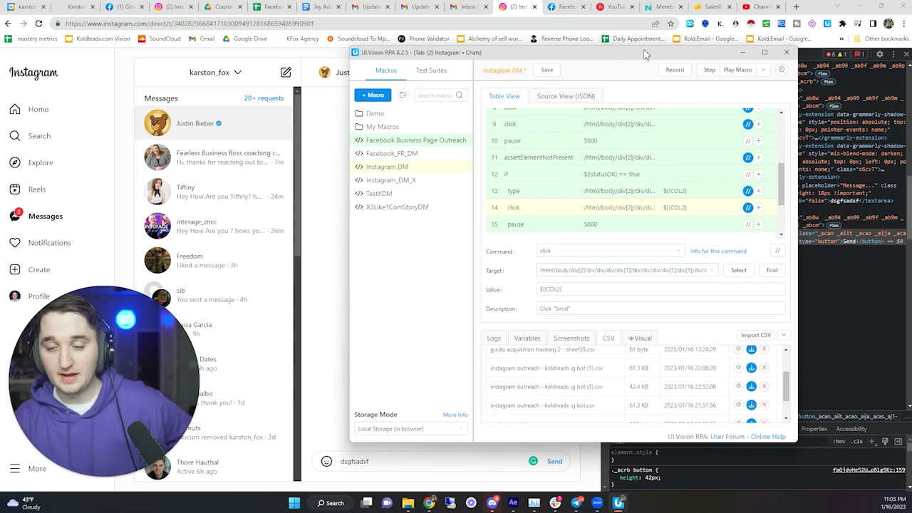
- Set up a looped macro run with a start value of 2
left_click_drag(666, 46, 498, 29)
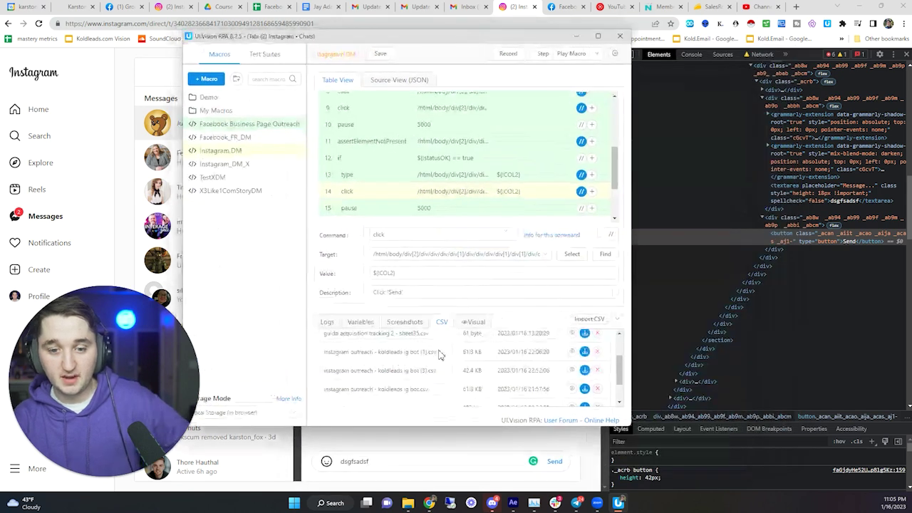
scroll(423, 183, "down", 2)
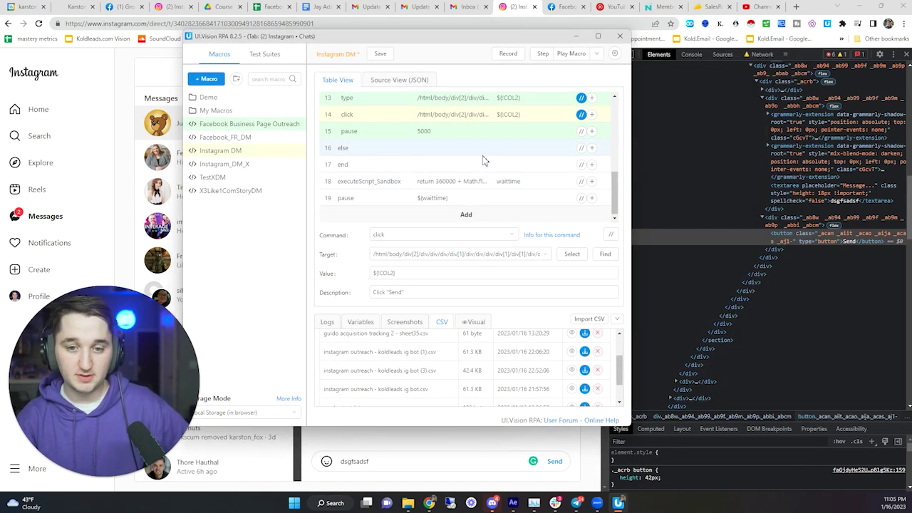
scroll(451, 157, "up", 5)
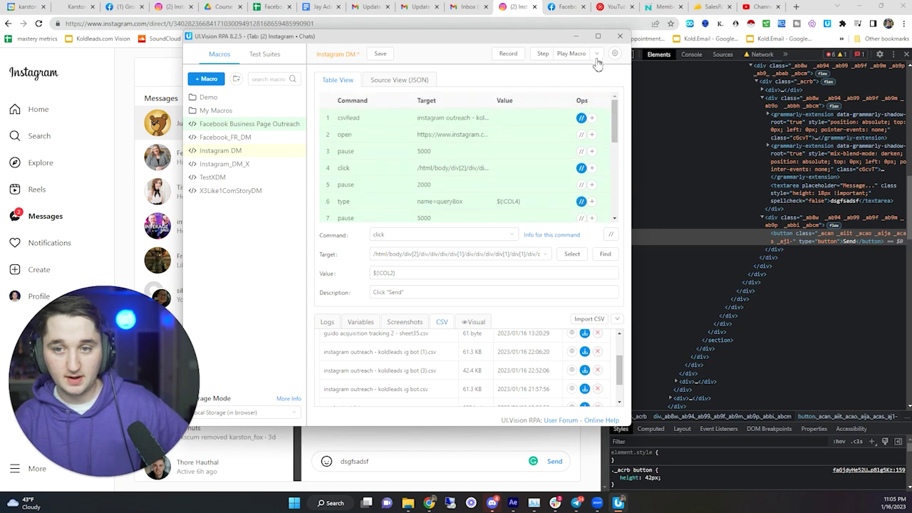
left_click(597, 53)
left_click(594, 76)
left_click(324, 142)
key("BackSpace")
type("2")
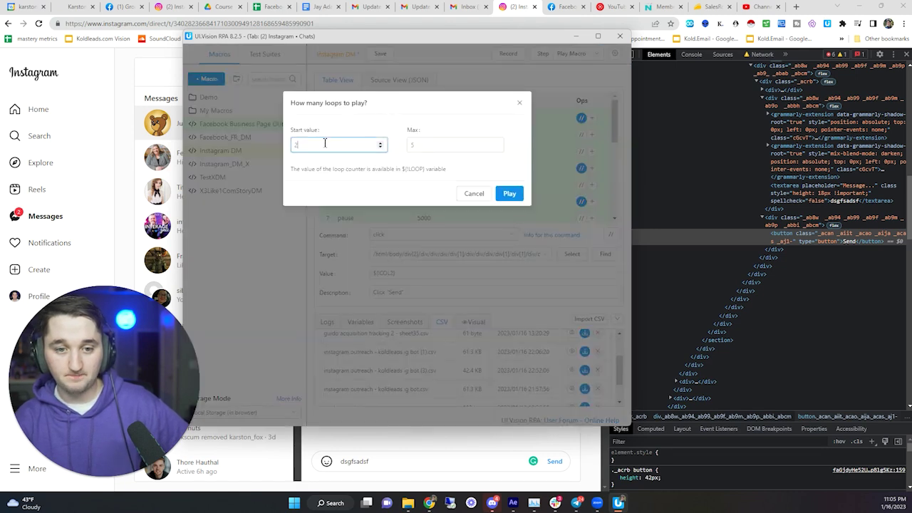
- Start the loop run so it pastes and selects fearlessbusinessboss, then raise the macro window
left_click(508, 197)
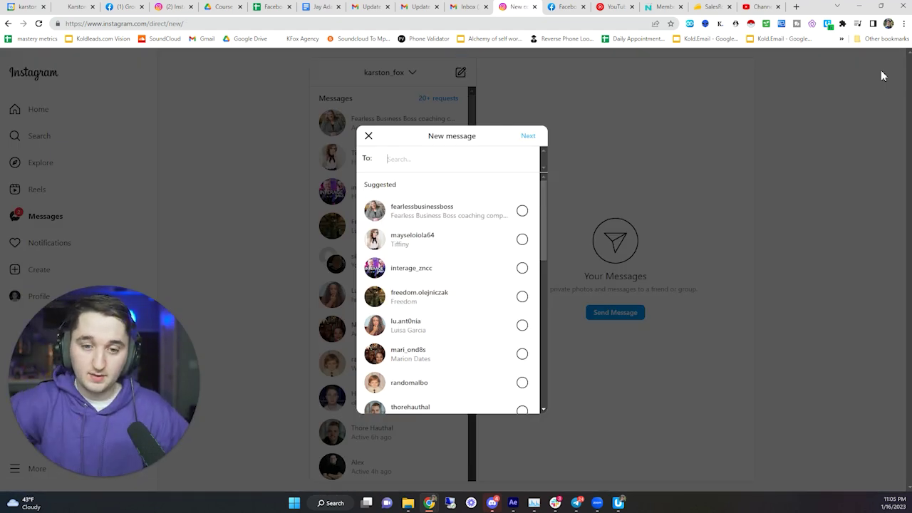
key("ctrl+v")
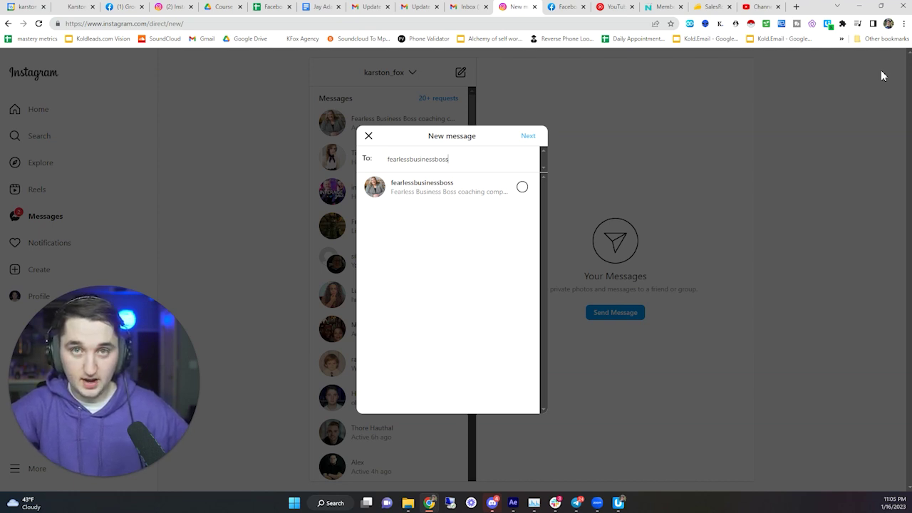
key("Return")
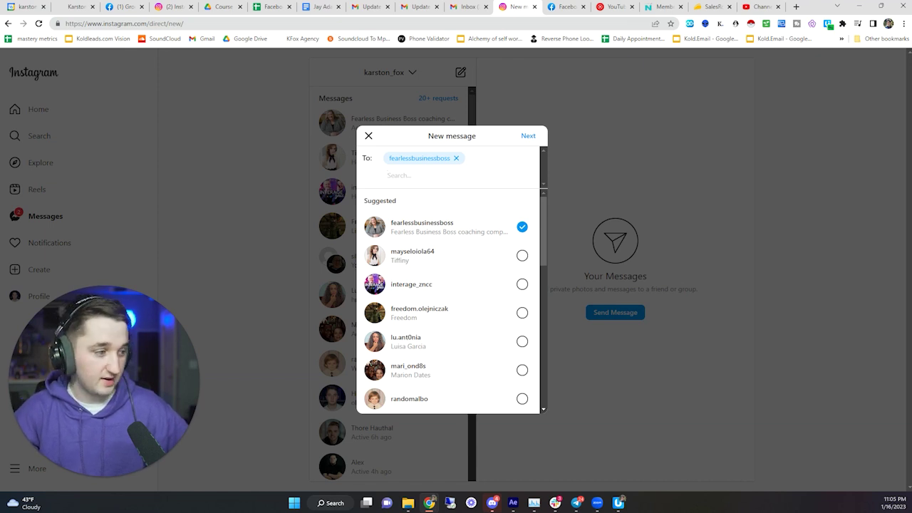
left_click(619, 502)
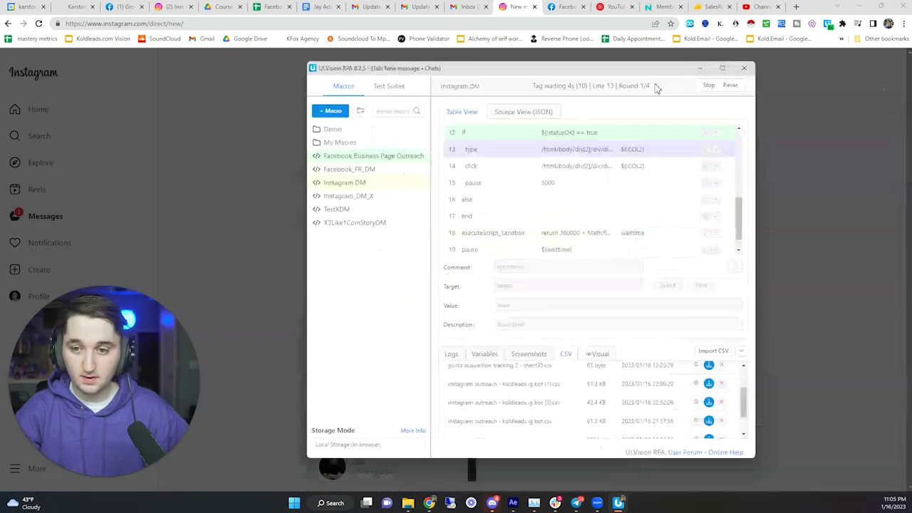
- Stop the run and move a pause between the two click steps with a 2000 ms duration
left_click(708, 86)
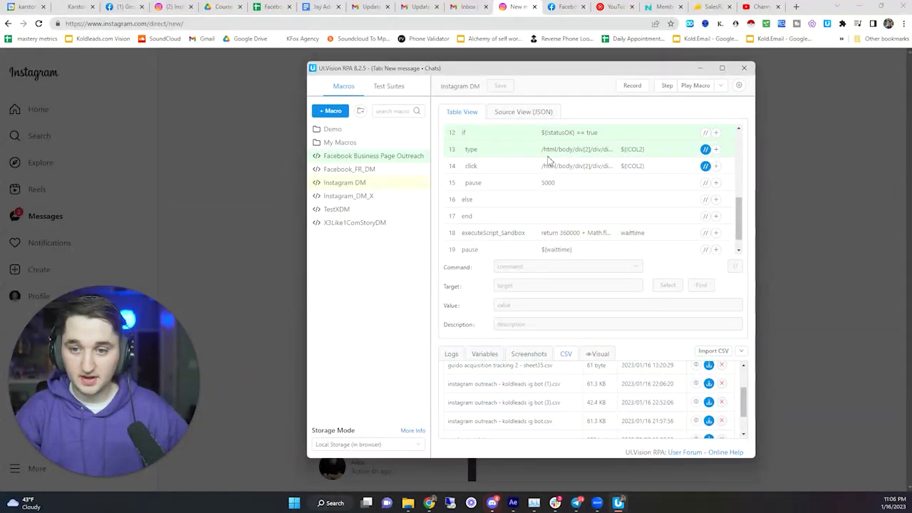
scroll(554, 178, "up", 2)
scroll(554, 178, "up", 3)
left_click(533, 192)
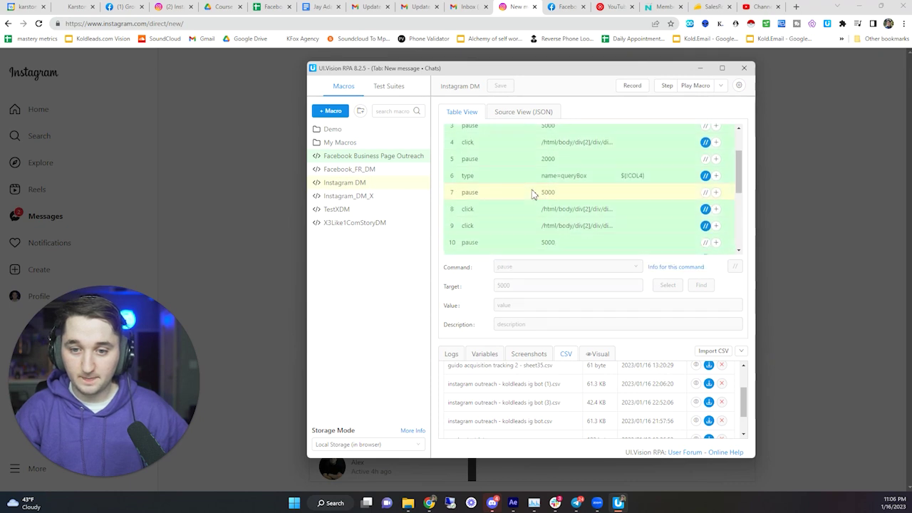
left_click(540, 212)
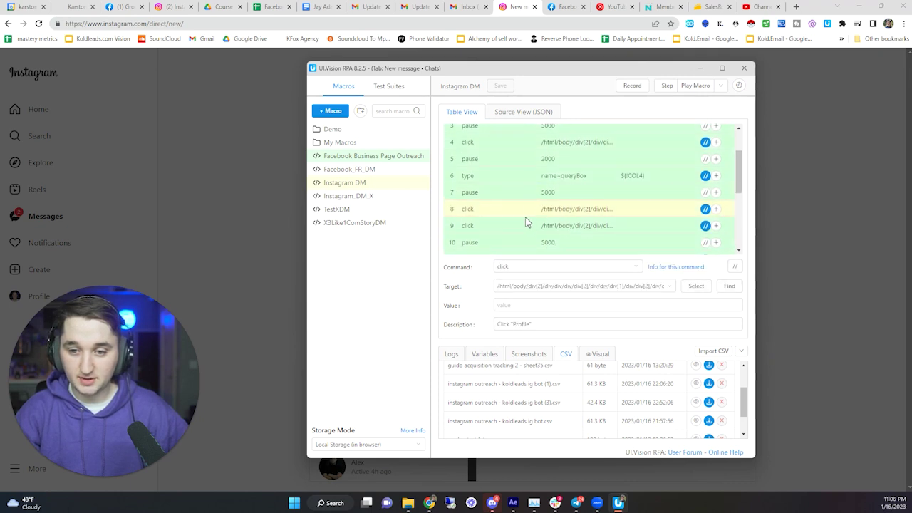
left_click(522, 225)
left_click(525, 212)
left_click(514, 194)
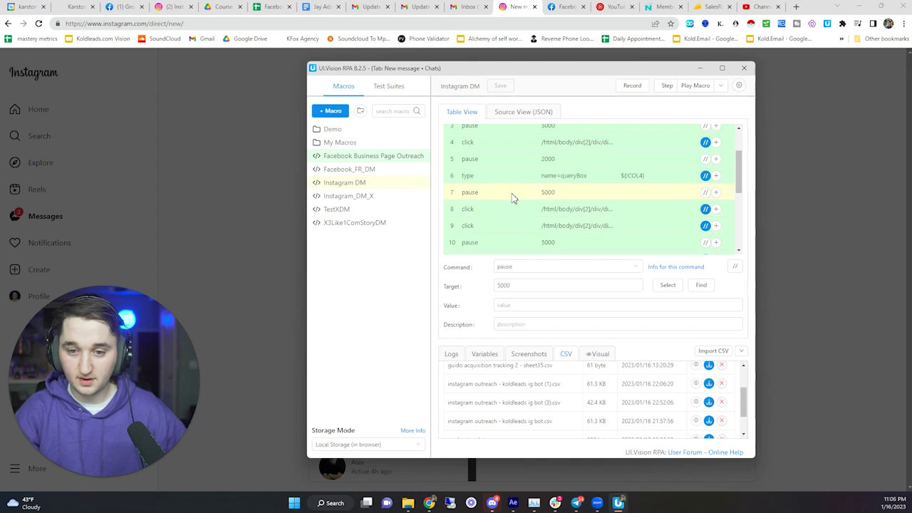
left_click_drag(512, 204, 545, 230)
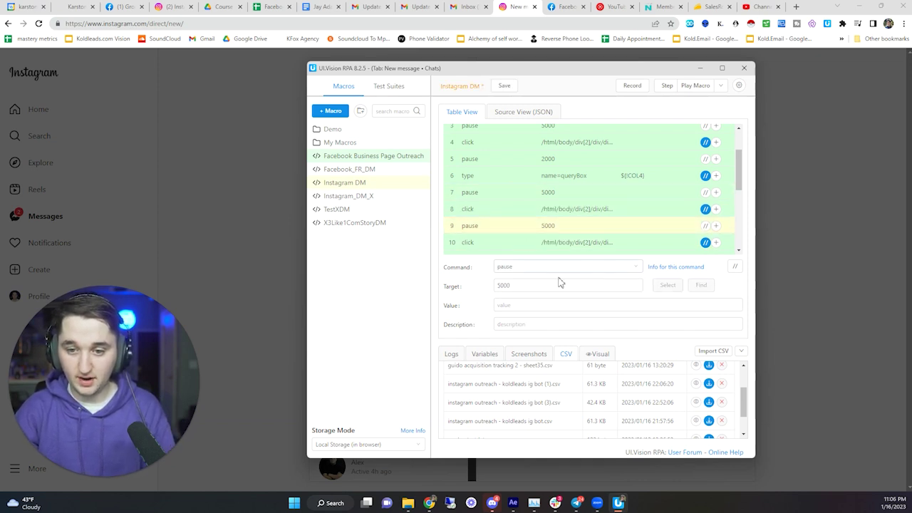
left_click_drag(559, 285, 486, 287)
key("BackSpace")
type("2000")
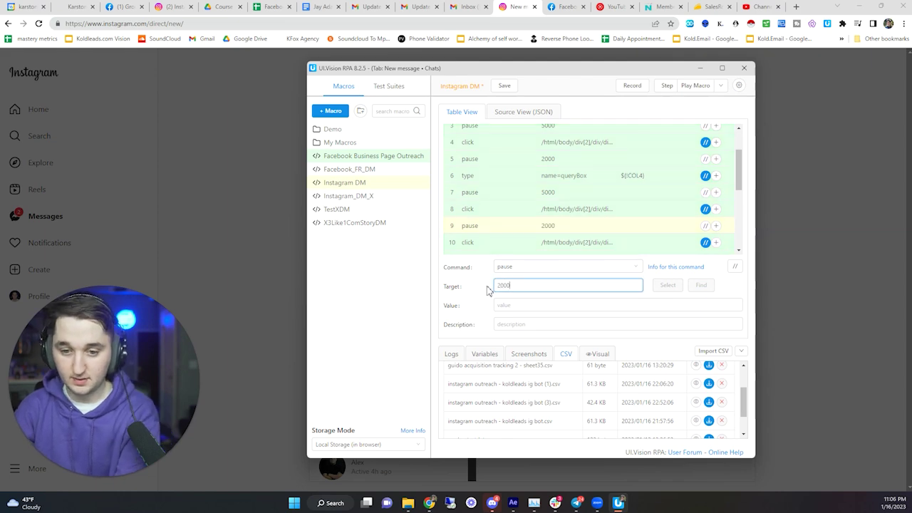
- Try different durations on step 3's opening pause, leaving it at 5000 ms
left_click_drag(512, 68, 663, 68)
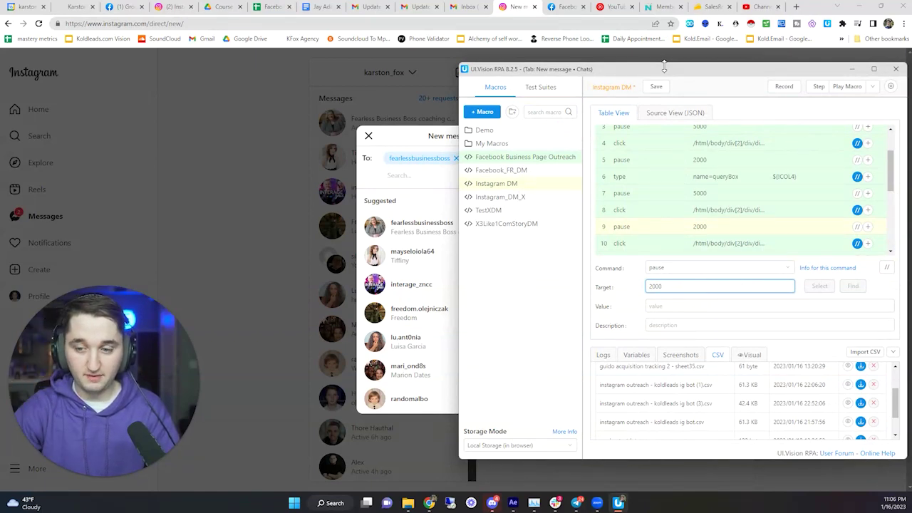
scroll(723, 205, "up", 2)
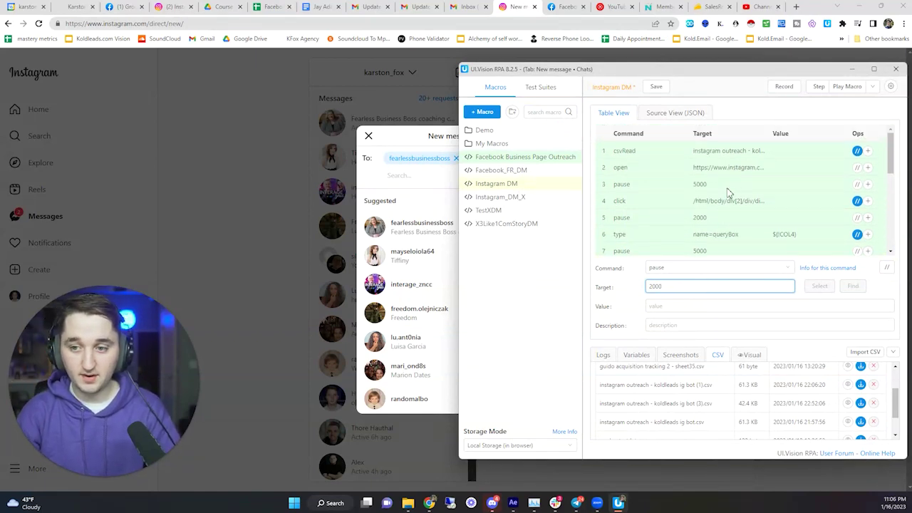
left_click(715, 171)
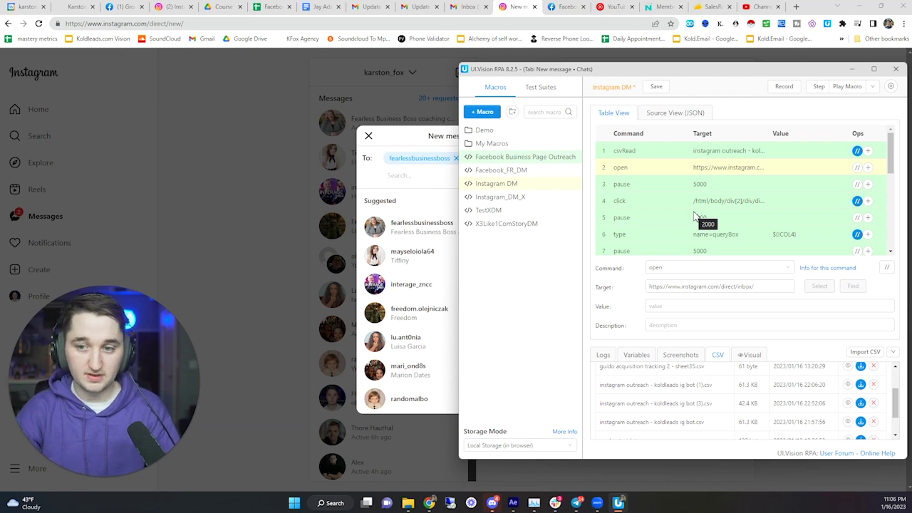
left_click(651, 187)
left_click(657, 288)
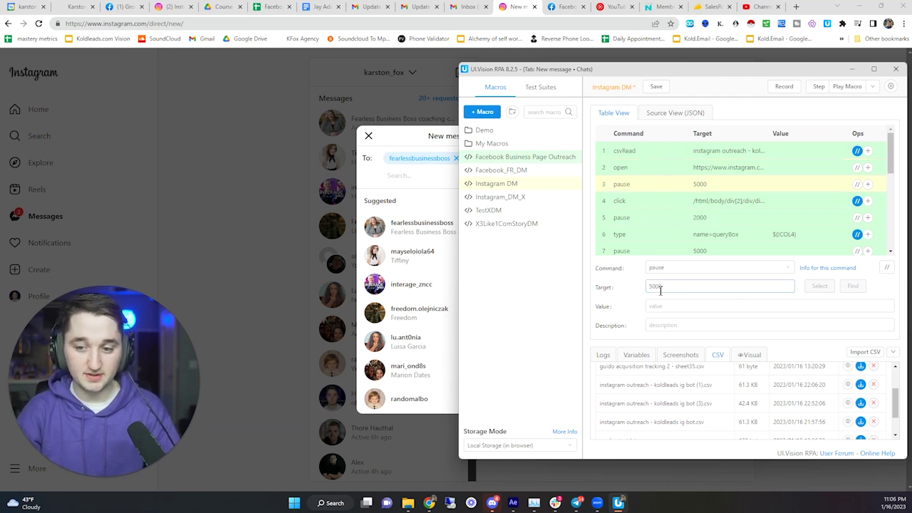
left_click_drag(673, 288, 643, 292)
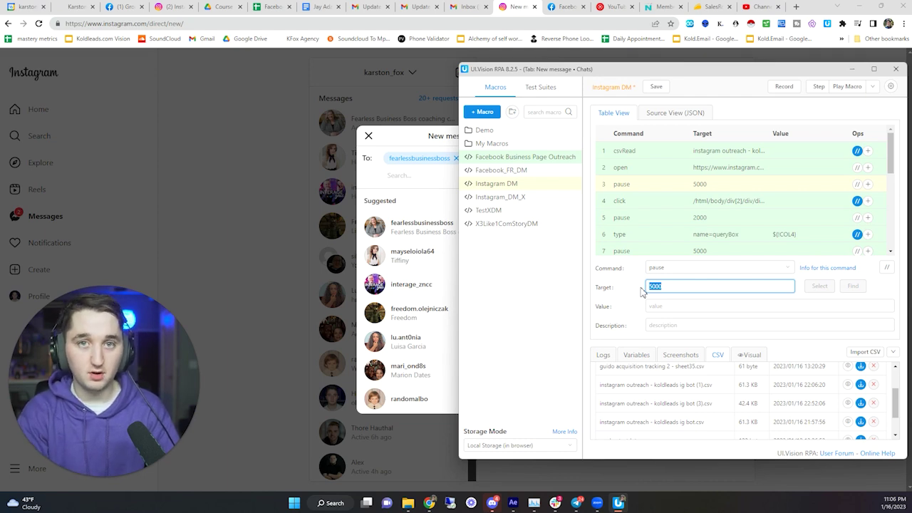
type("100")
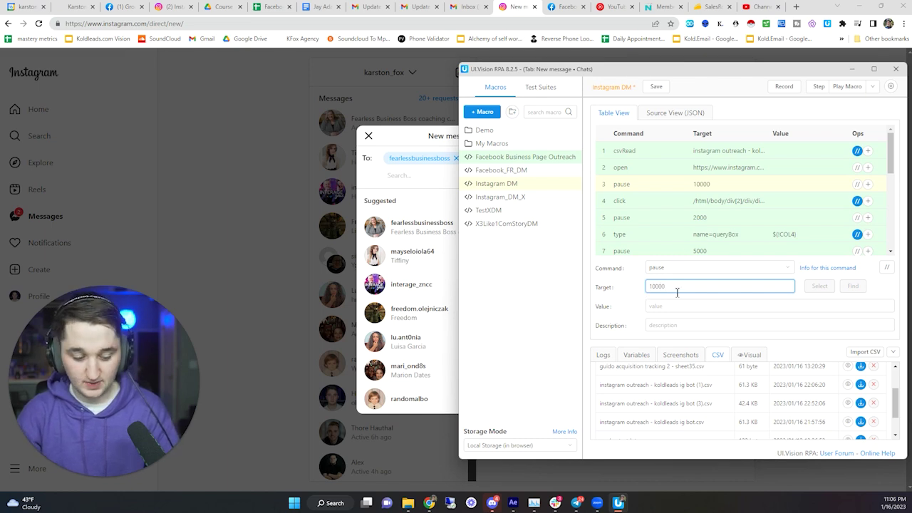
key("ctrl+a")
type("5")
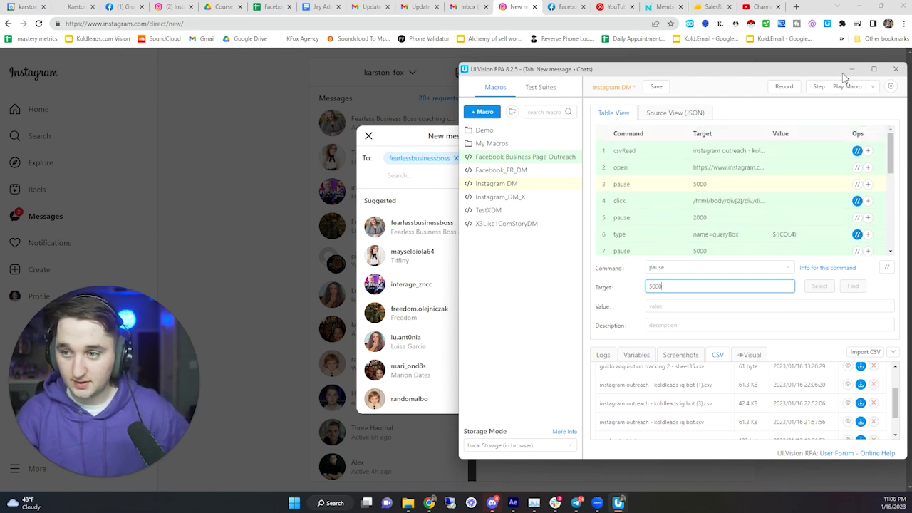
- Play the loop, start a new message to fearlessbusinessboss, and move the macro window aside
left_click(861, 103)
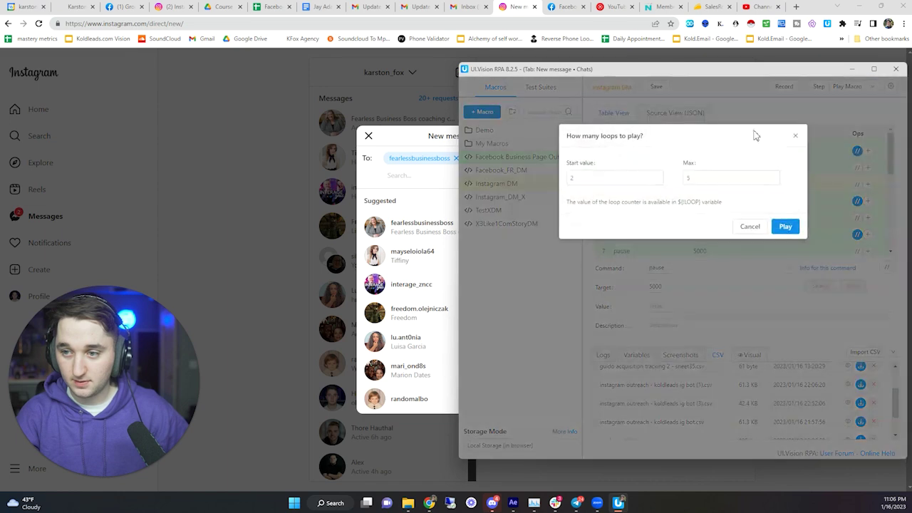
left_click(783, 226)
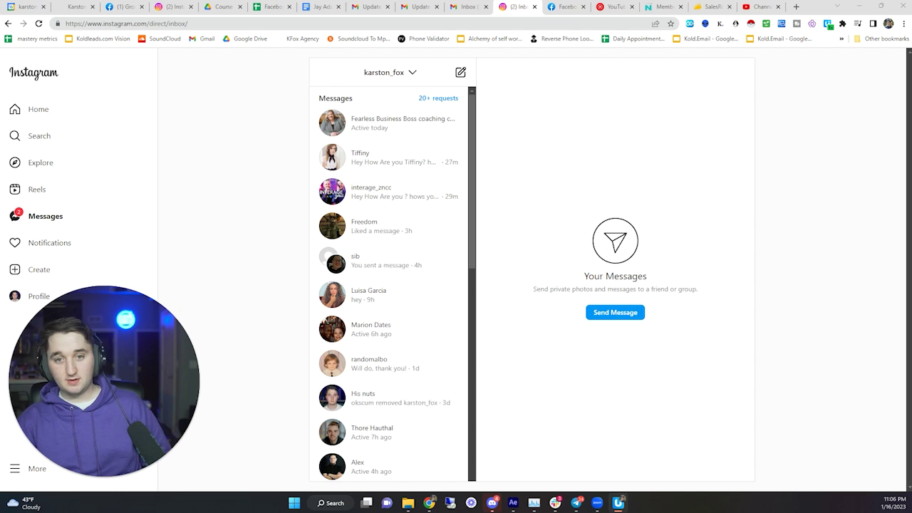
left_click(460, 72)
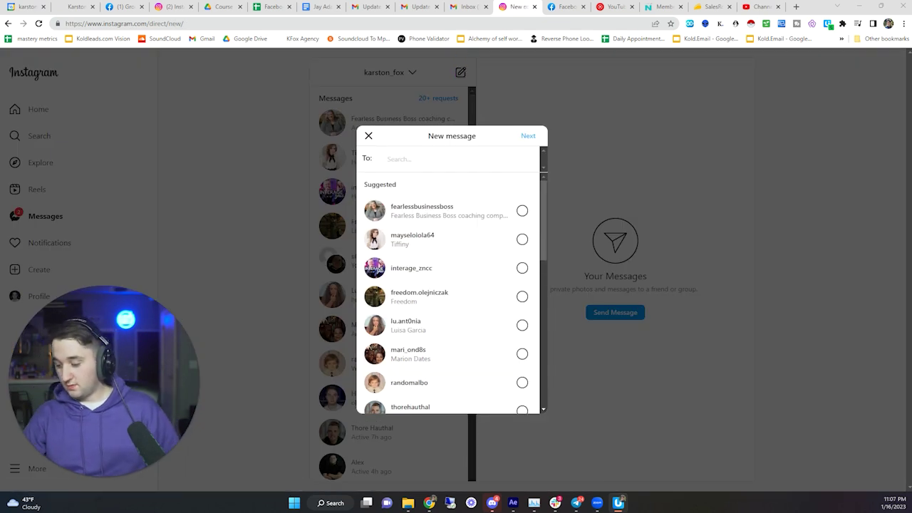
type("fearlessbusinessboss")
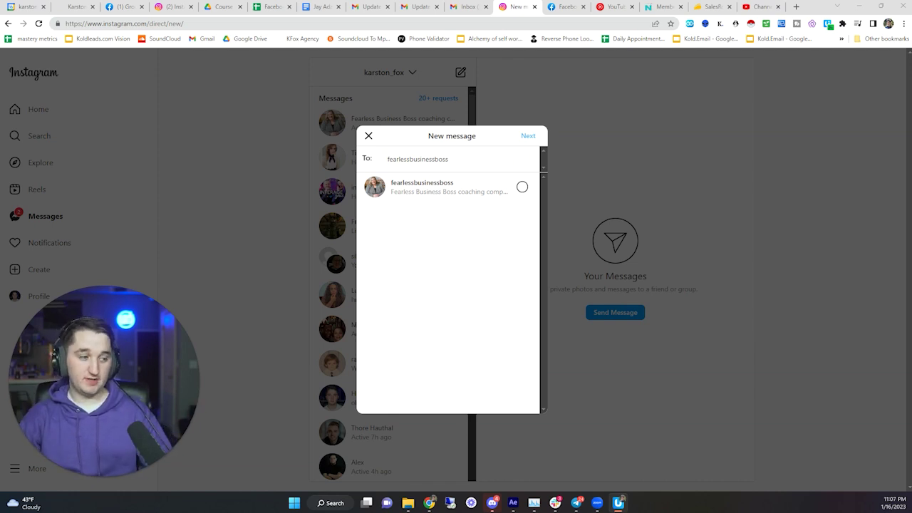
left_click(522, 187)
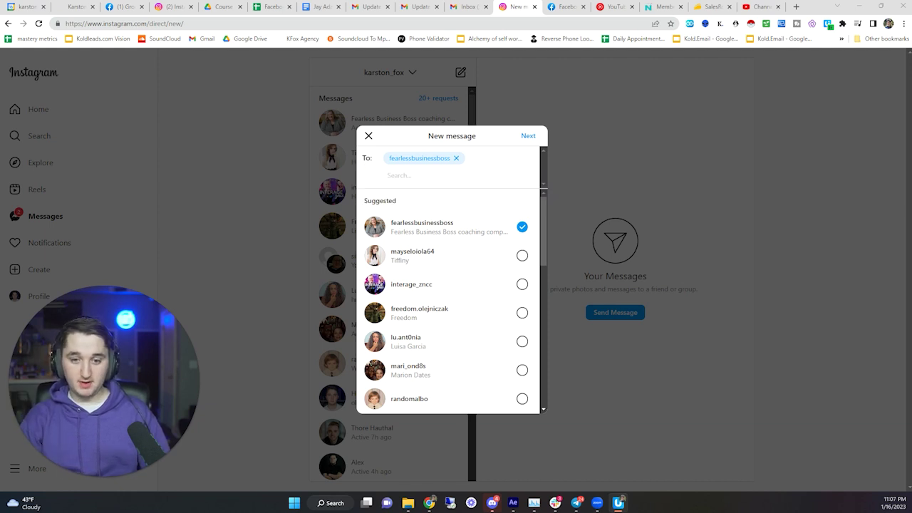
left_click(528, 135)
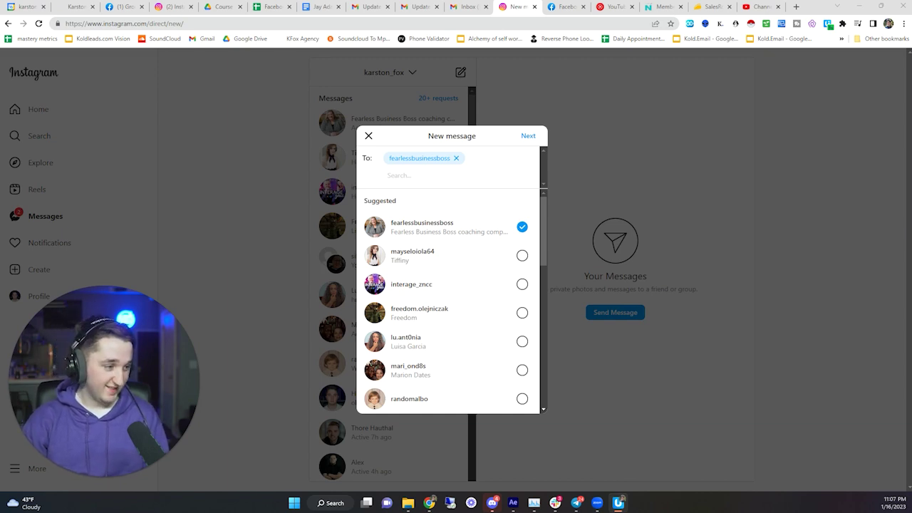
left_click(781, 23)
left_click_drag(776, 37, 460, 73)
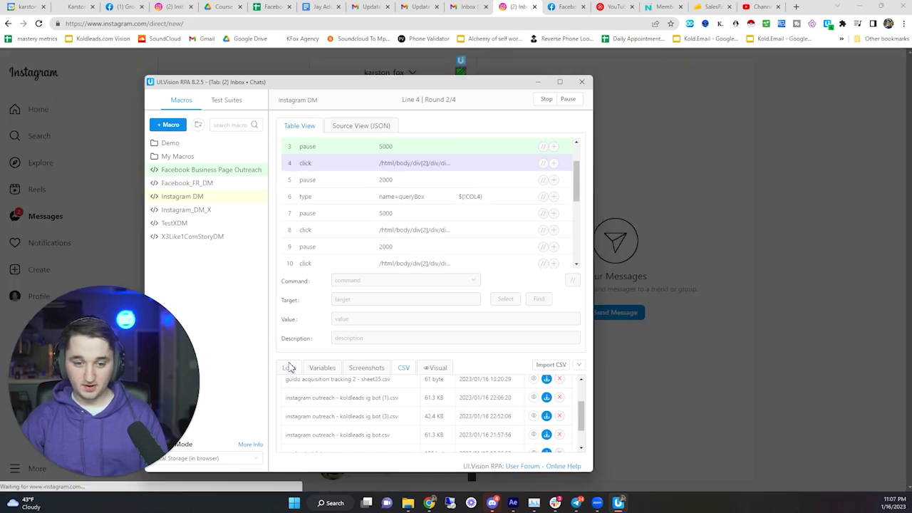
- Stop the run and select the element path from the line 14 timeout error in the logs
left_click(289, 368)
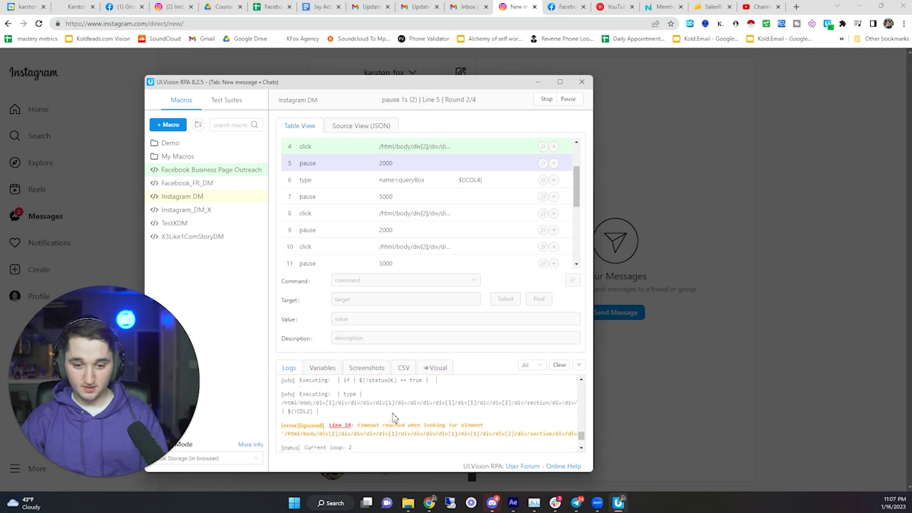
left_click(546, 100)
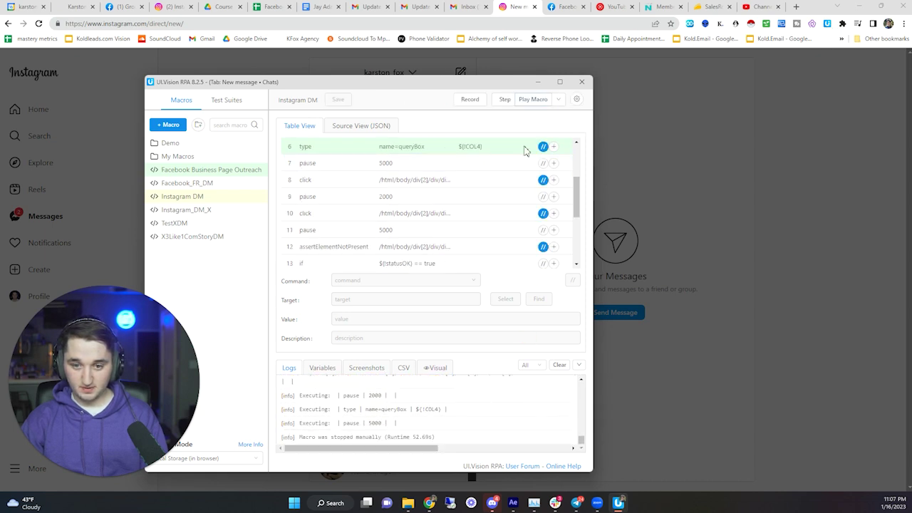
scroll(359, 422, "up", 3)
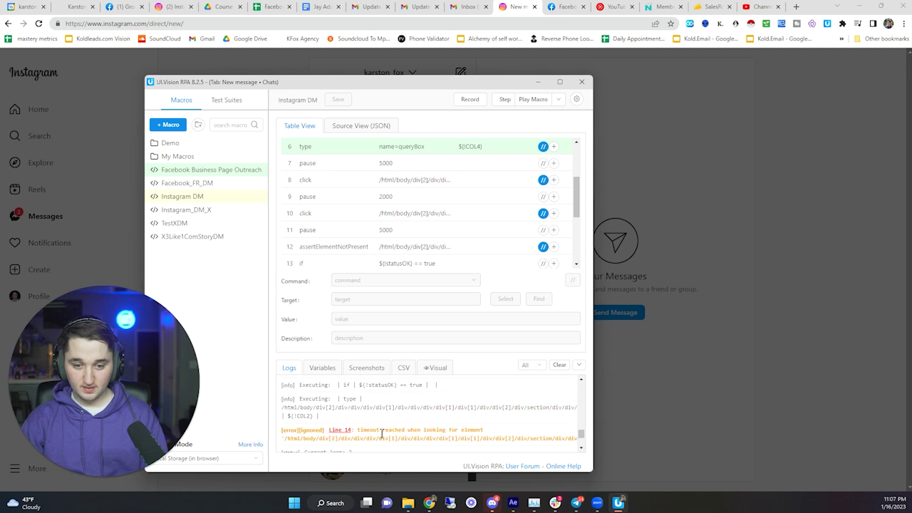
left_click_drag(365, 430, 479, 430)
left_click(456, 432)
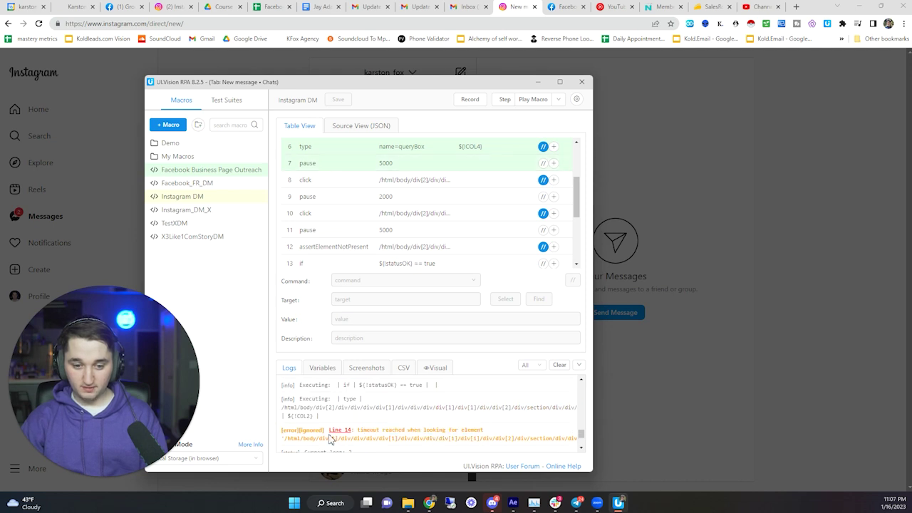
left_click_drag(326, 438, 521, 439)
- Close Instagram's New message dialog and reopen it from the inbox
left_click(431, 71)
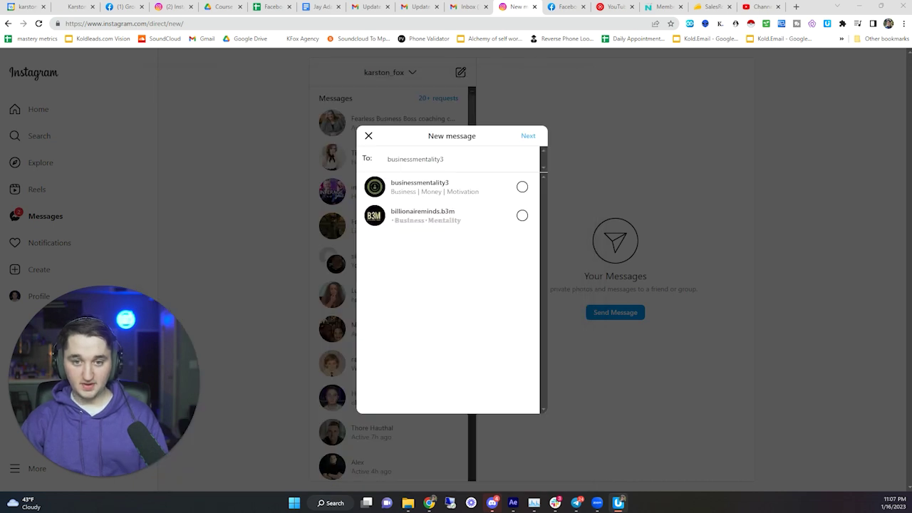
left_click(595, 153)
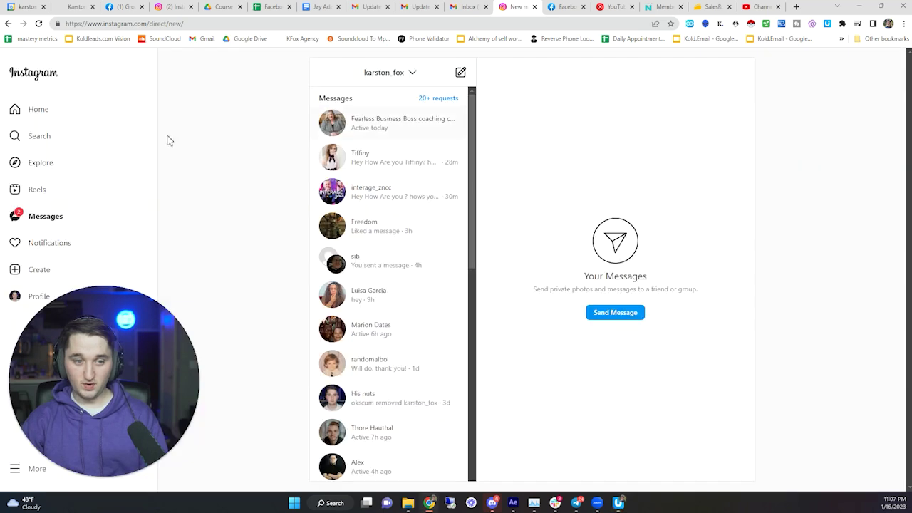
key("alt+Tab")
left_click_drag(211, 95, 673, 97)
left_click(486, 75)
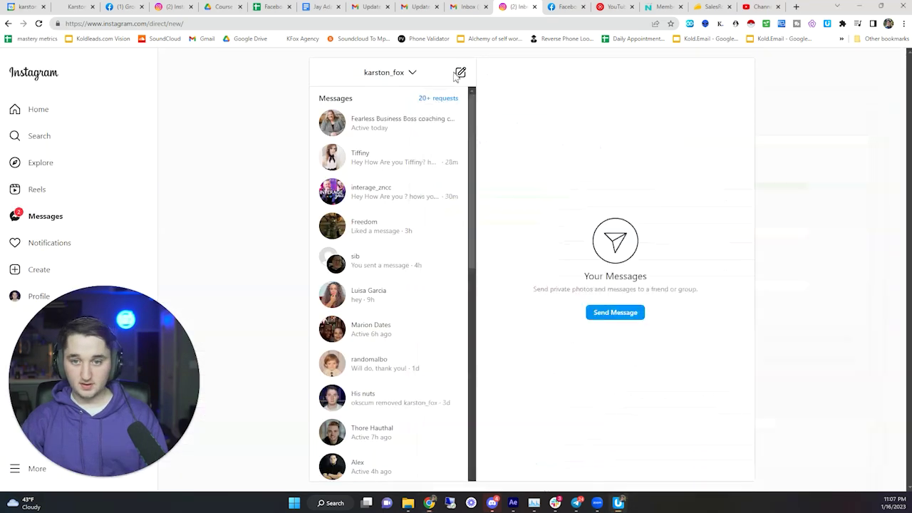
left_click(461, 72)
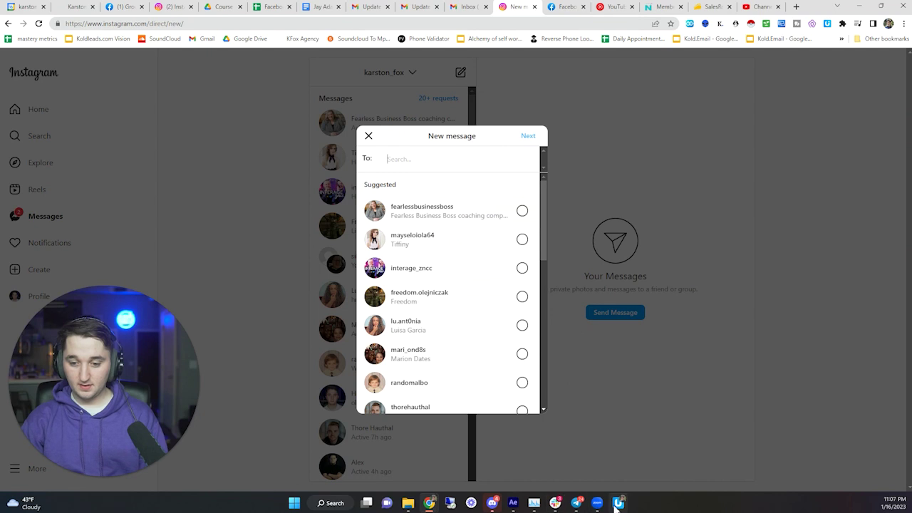
- Inspect the macro's new-message, recipient, Profile and Next click steps
left_click(617, 503)
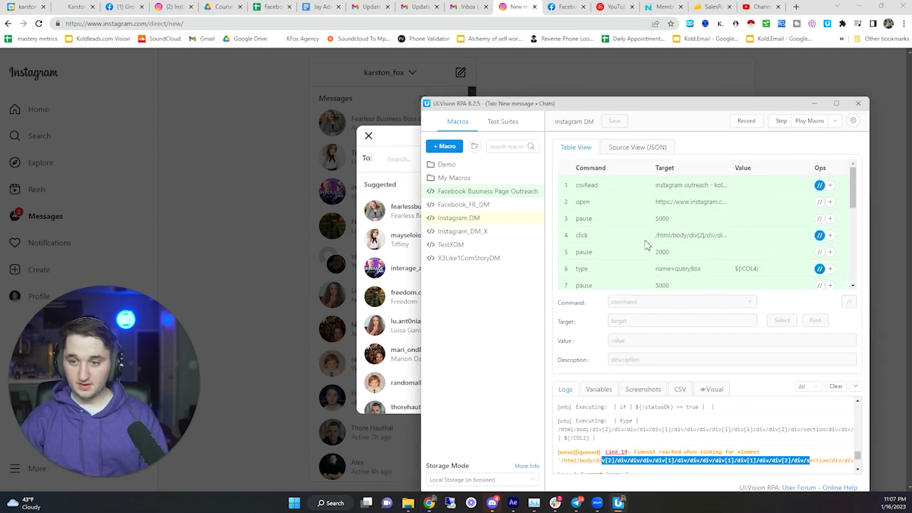
left_click(645, 243)
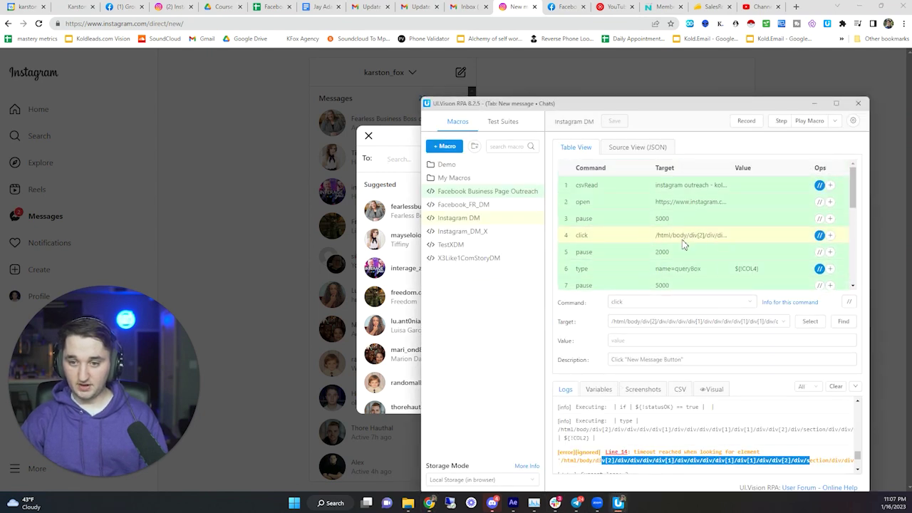
scroll(641, 242, "down", 1)
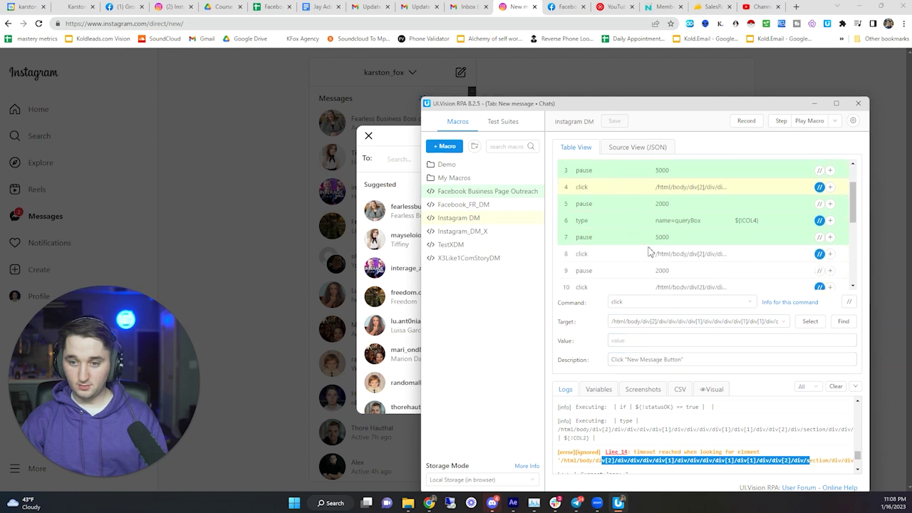
left_click(647, 220)
left_click(637, 258)
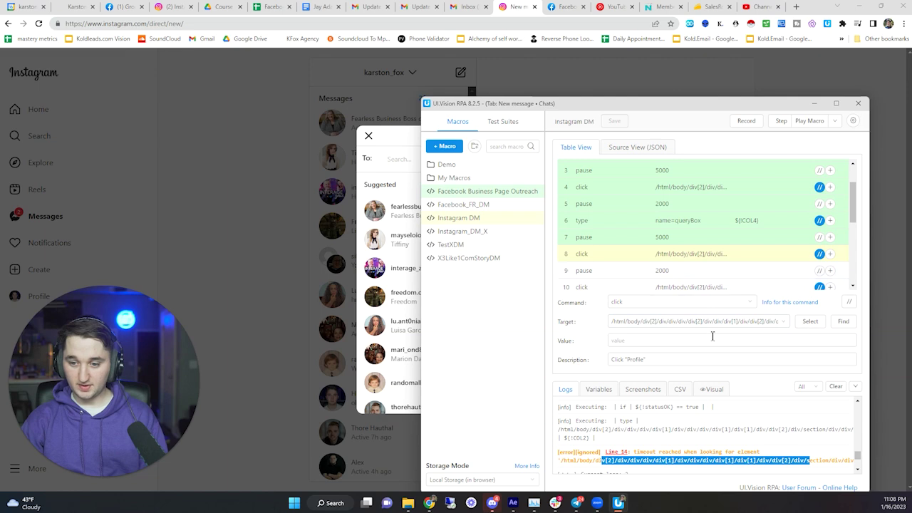
left_click(630, 360)
key("shift+Home")
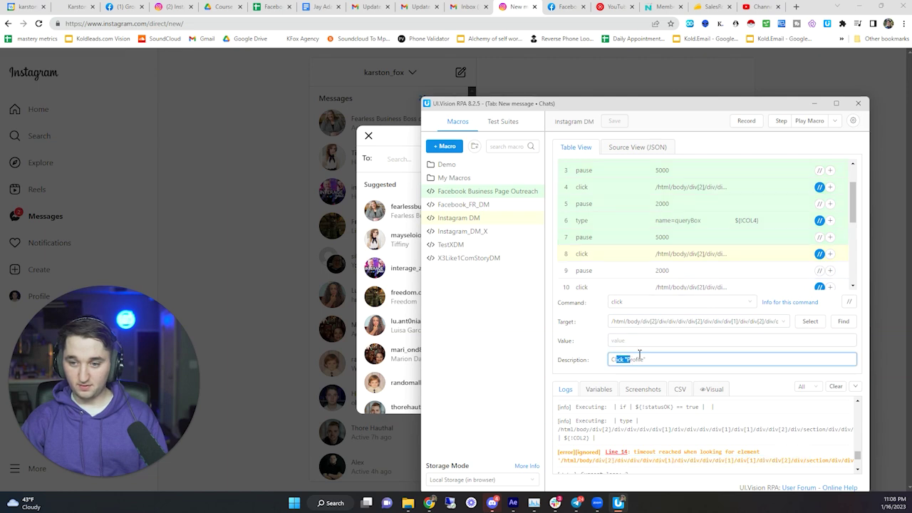
scroll(651, 240, "down", 2)
left_click(658, 246)
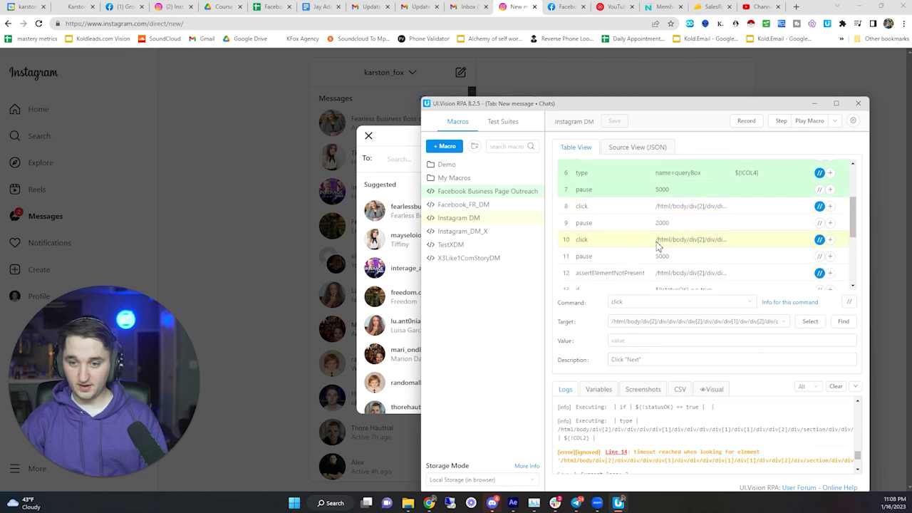
- Retarget the Next step by picking Instagram's Next button on the page
left_click(632, 360)
key("shift+End")
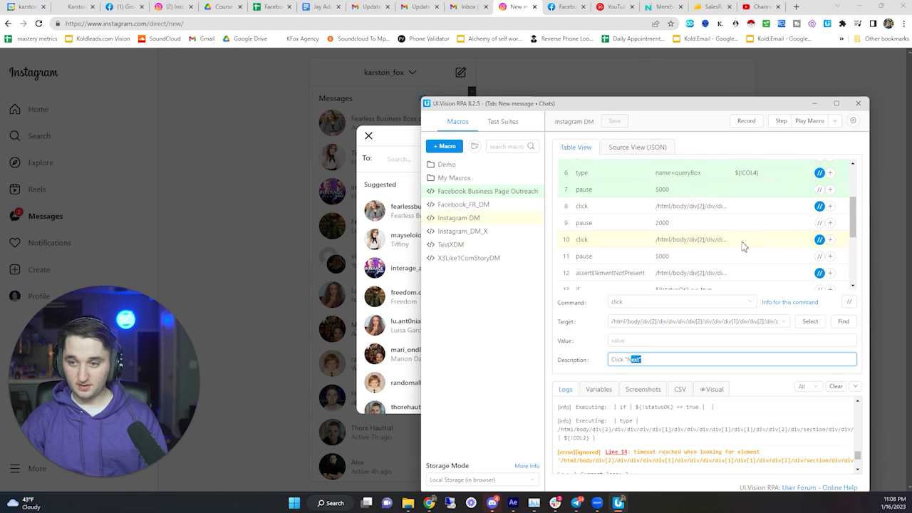
left_click(810, 321)
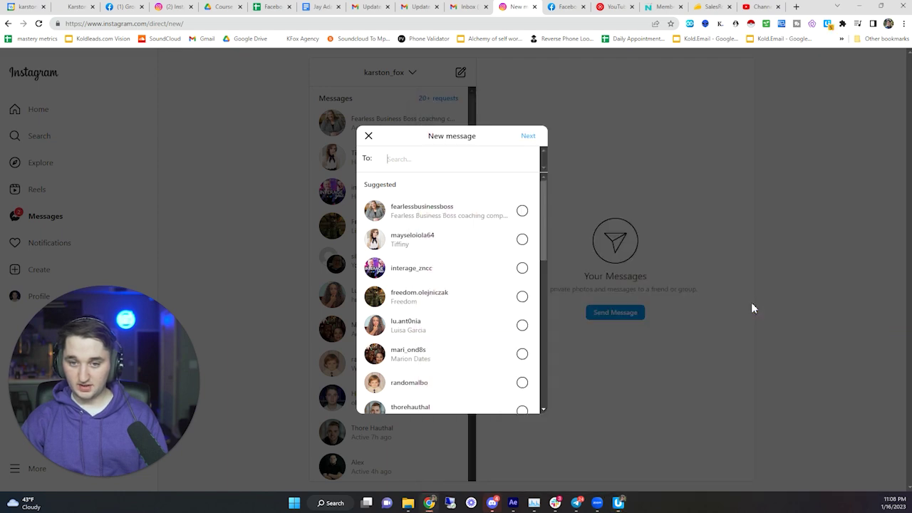
left_click(526, 136)
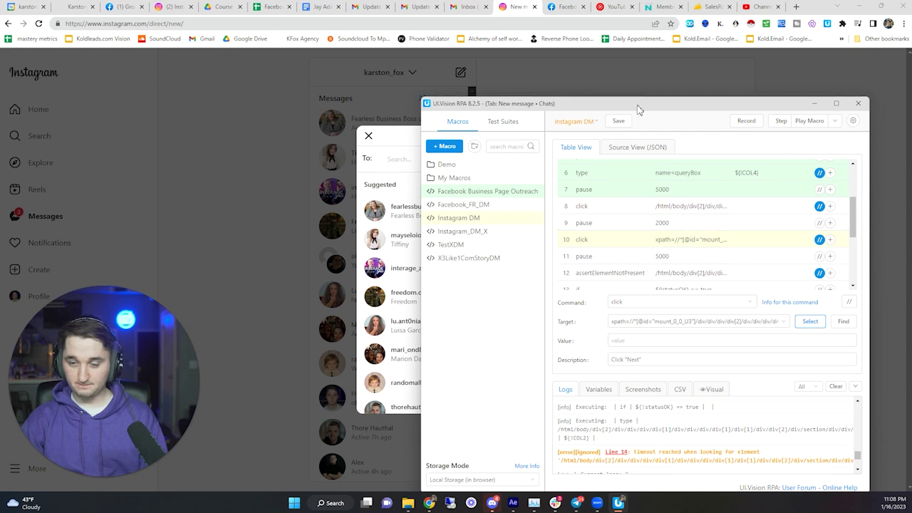
- Tick the first suggested account as the New message recipient
left_click_drag(637, 107, 163, 162)
left_click(379, 198)
left_click(391, 216)
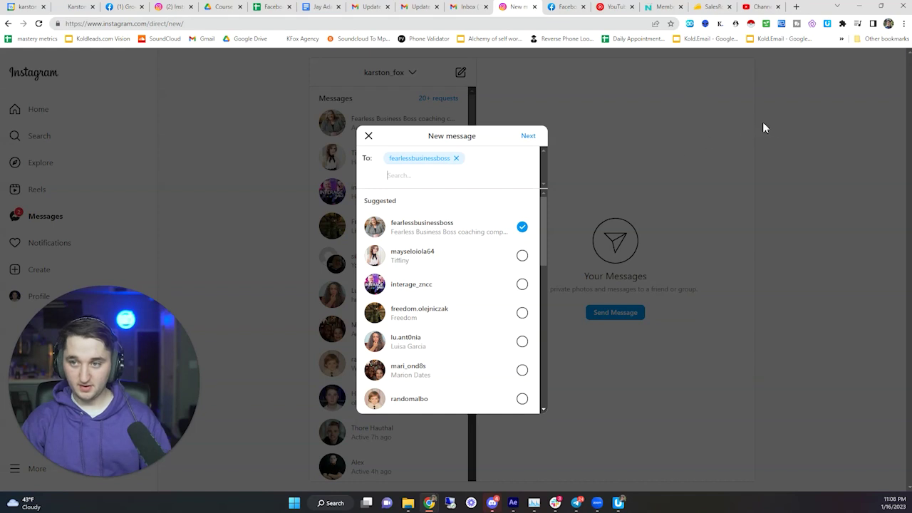
left_click(453, 233)
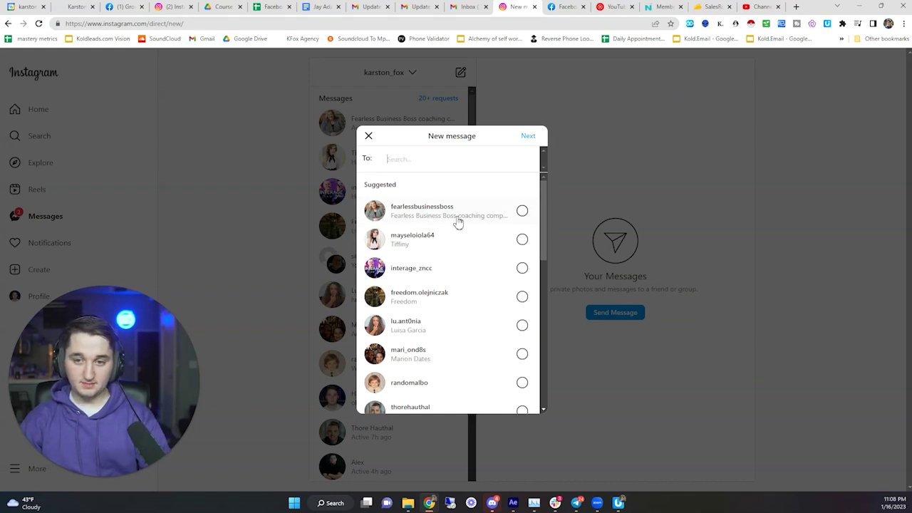
left_click(468, 223)
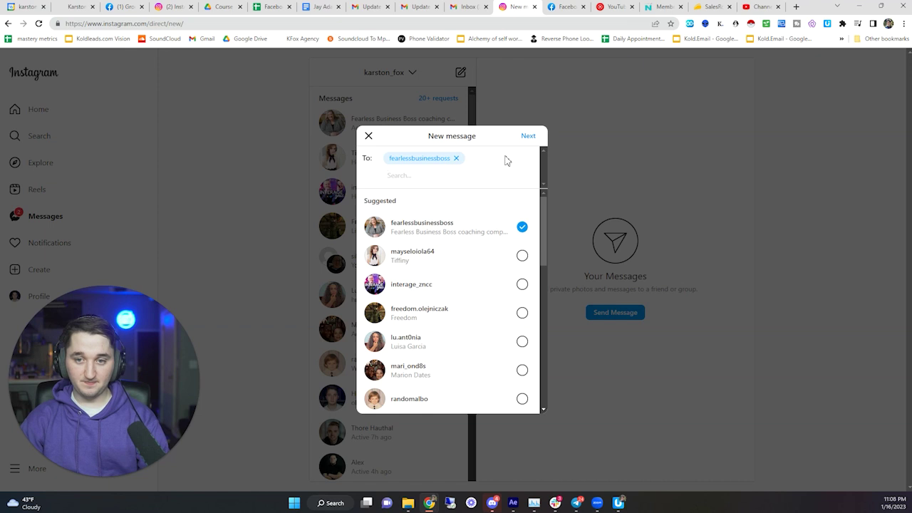
left_click(468, 235)
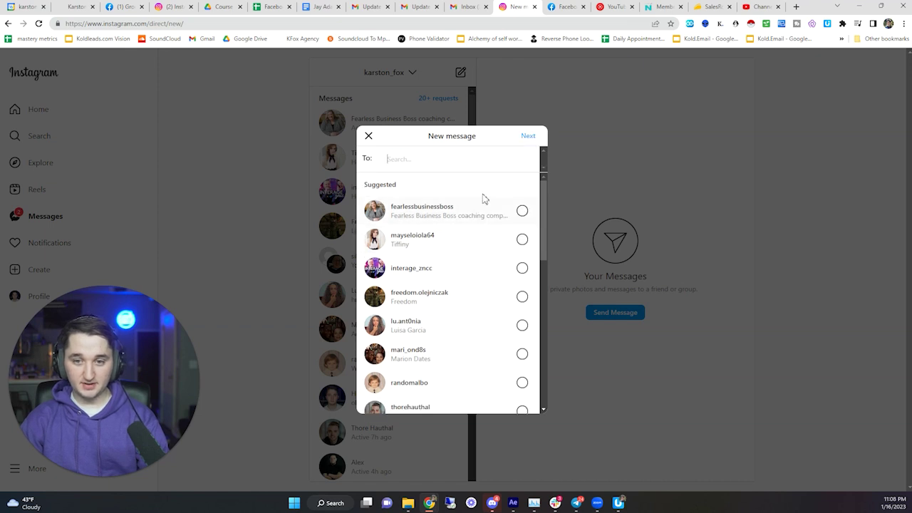
left_click(477, 209)
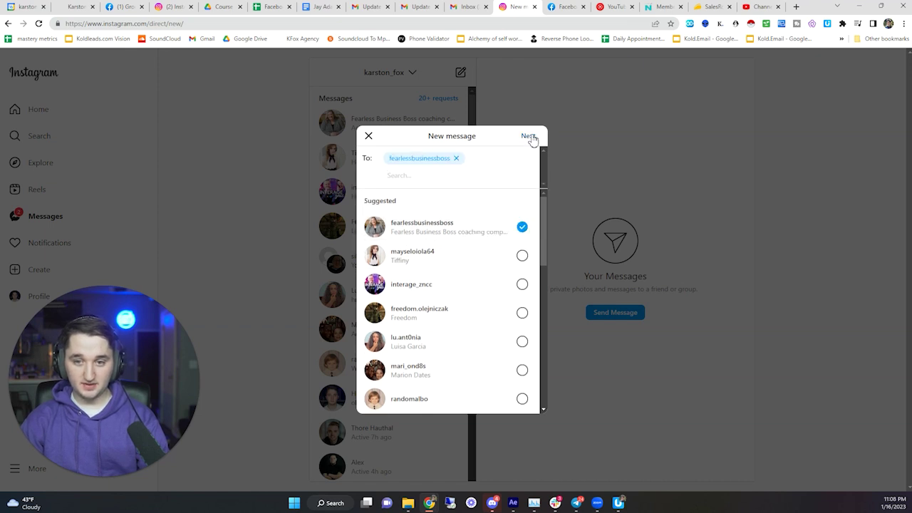
- Copy the full XPath of Instagram's Next button from DevTools
key("ctrl+shift+c")
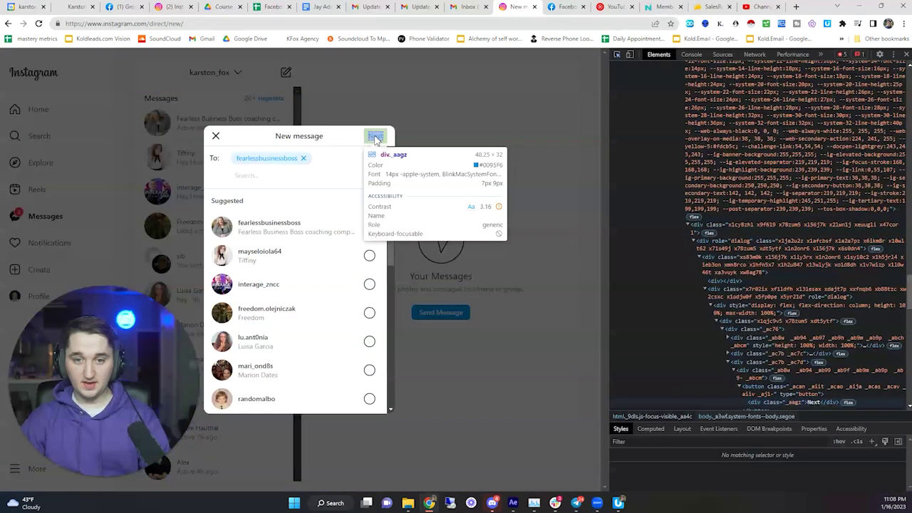
left_click(374, 135)
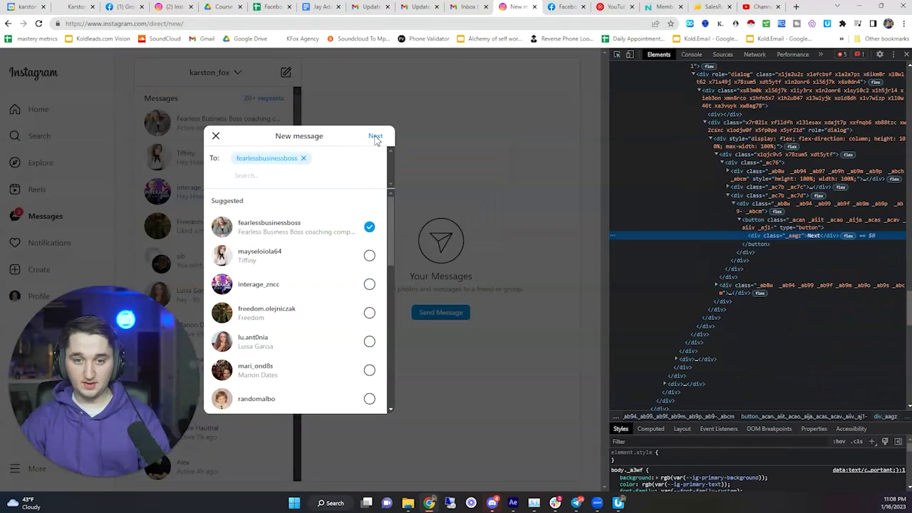
right_click(740, 239)
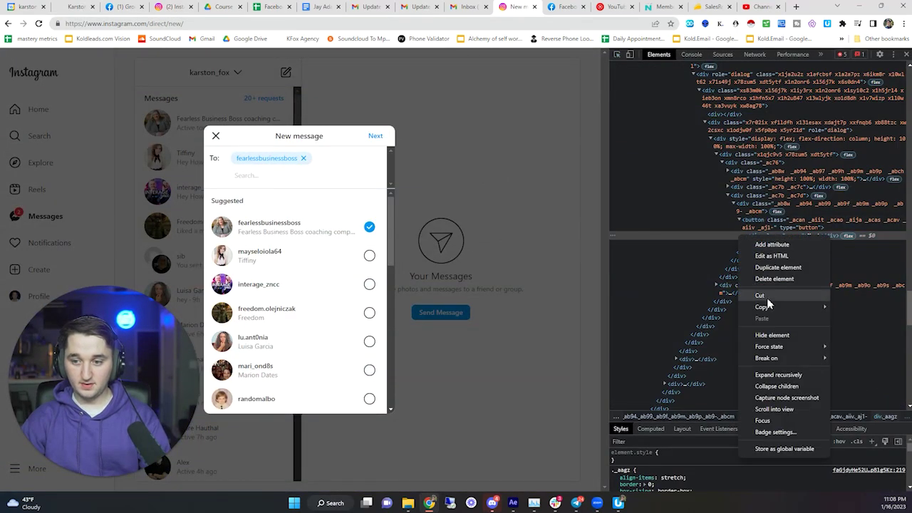
mouse_move(765, 307)
left_click(850, 387)
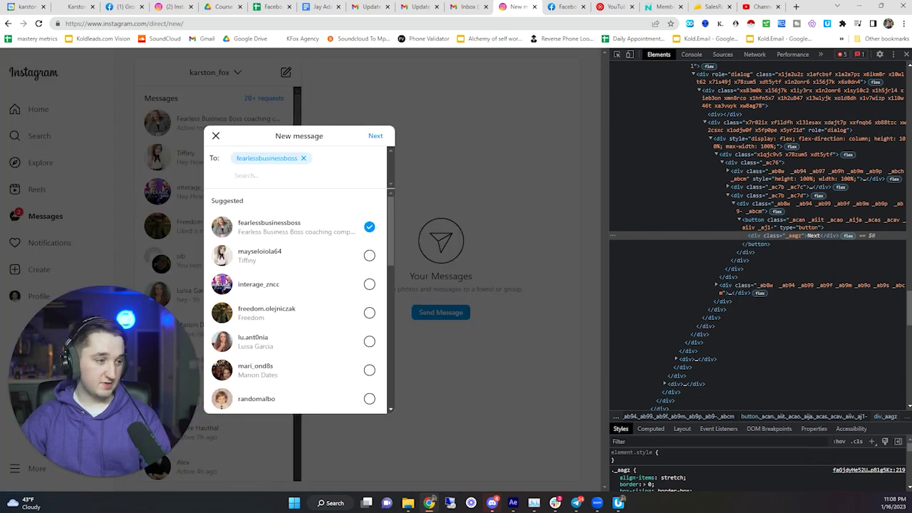
- Replace step 10's Next target with the copied full XPath and open the loop settings
left_click(619, 503)
left_click_drag(702, 74, 645, 61)
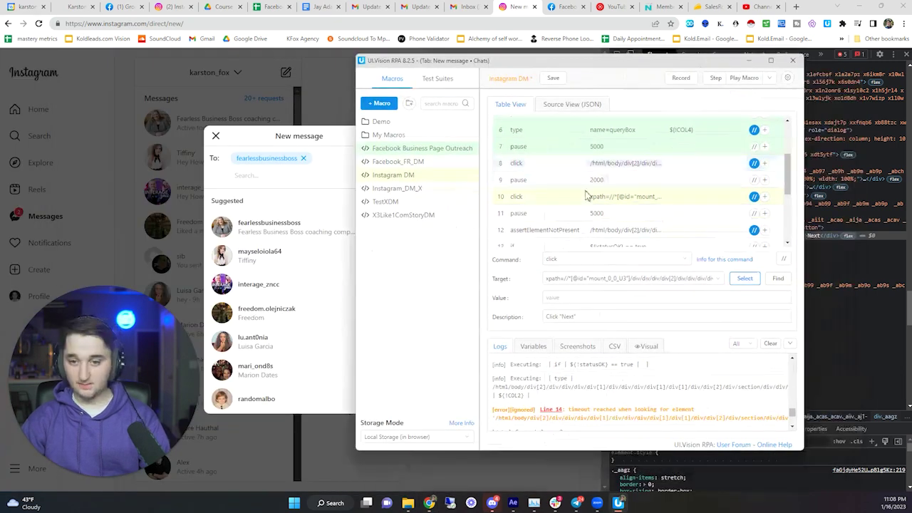
scroll(573, 171, "up", 2)
scroll(552, 214, "down", 2)
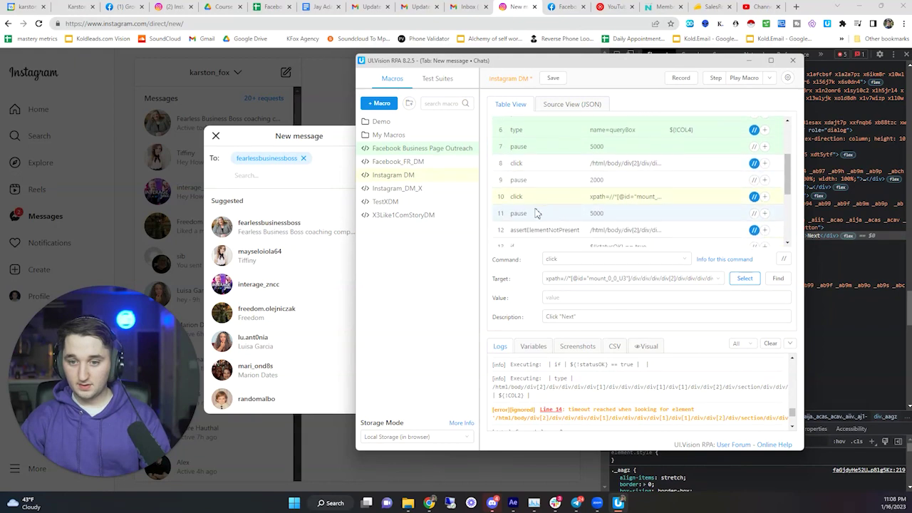
left_click(574, 296)
left_click(567, 313)
left_click(584, 278)
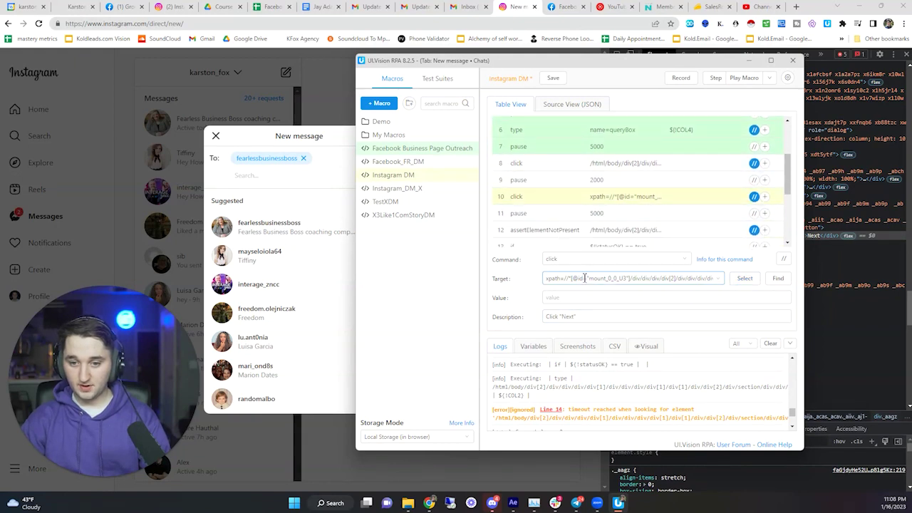
key("ctrl+a")
key("BackSpace")
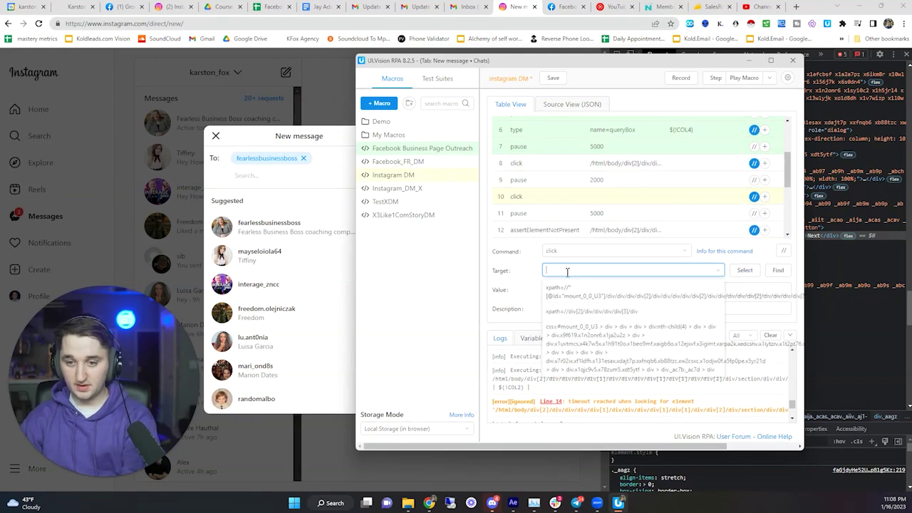
right_click(565, 271)
left_click(589, 347)
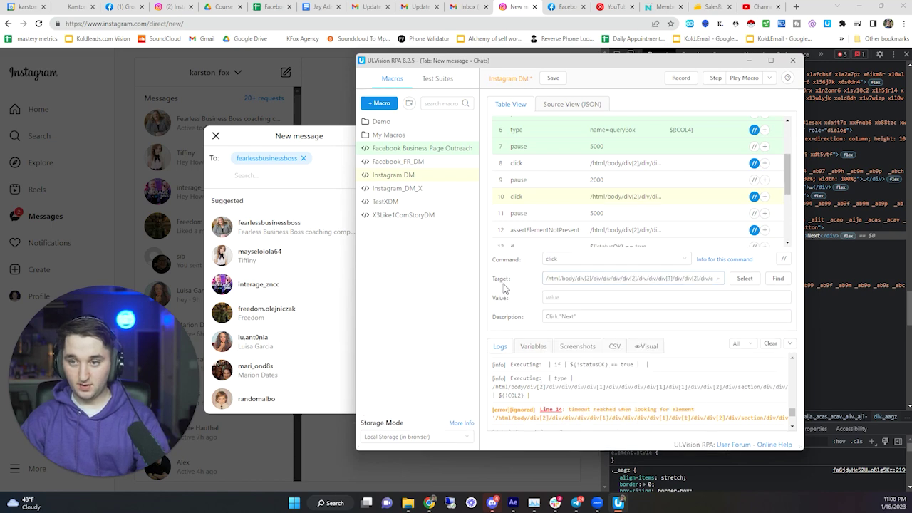
left_click(759, 96)
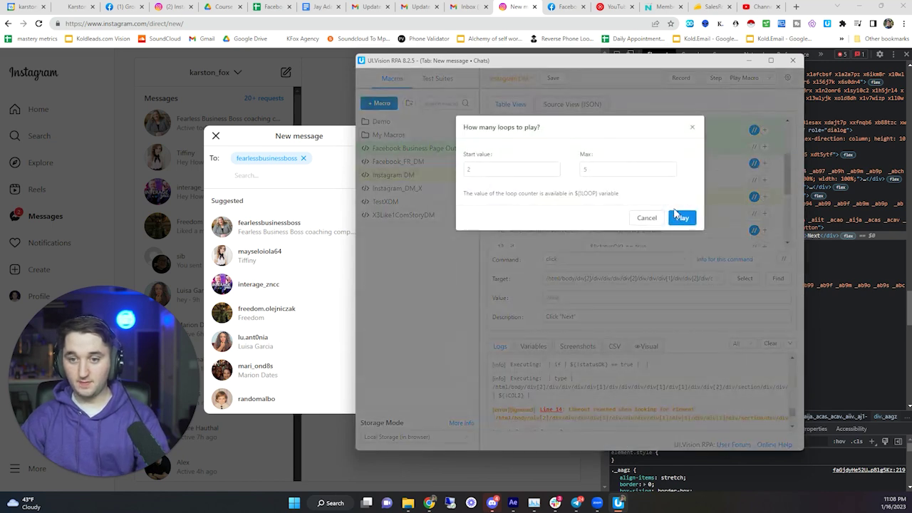
- Start the loop run, close DevTools, and let it paste and confirm the recipient
left_click(682, 217)
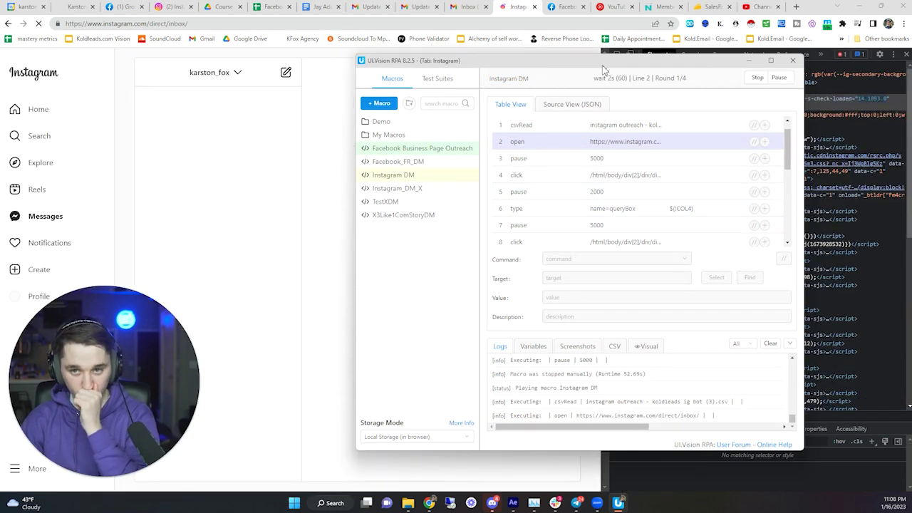
left_click_drag(604, 67, 485, 82)
left_click(682, 121)
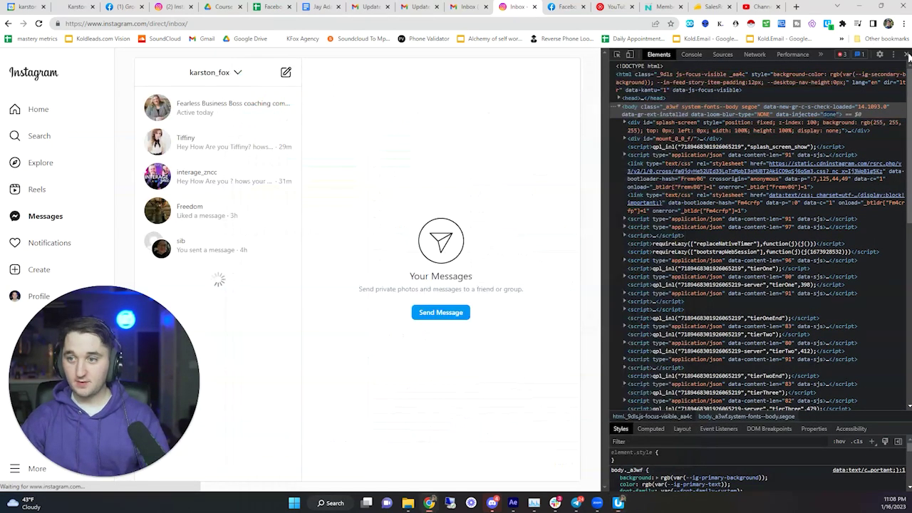
key("F12")
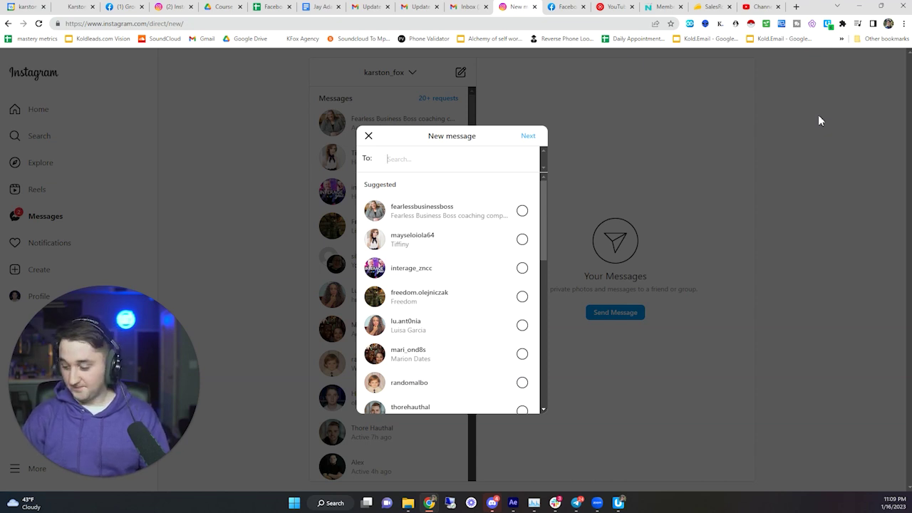
key("ctrl+v")
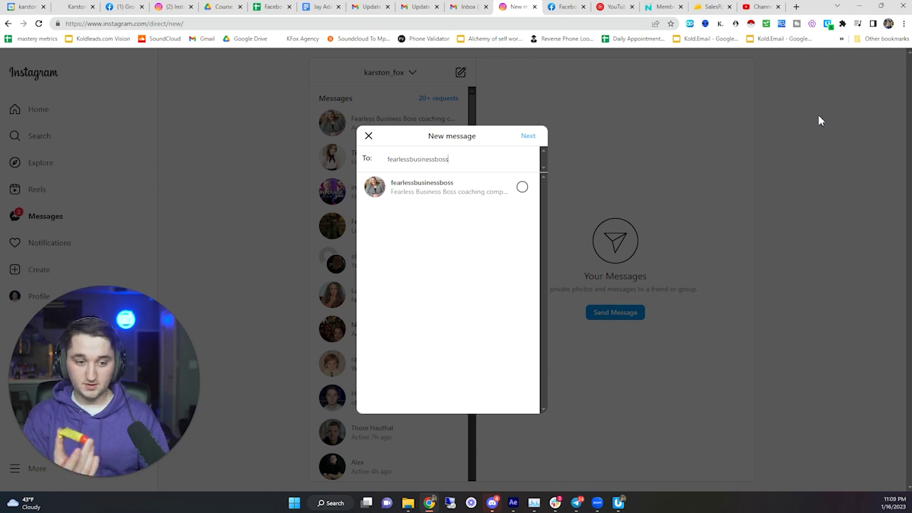
key("Return")
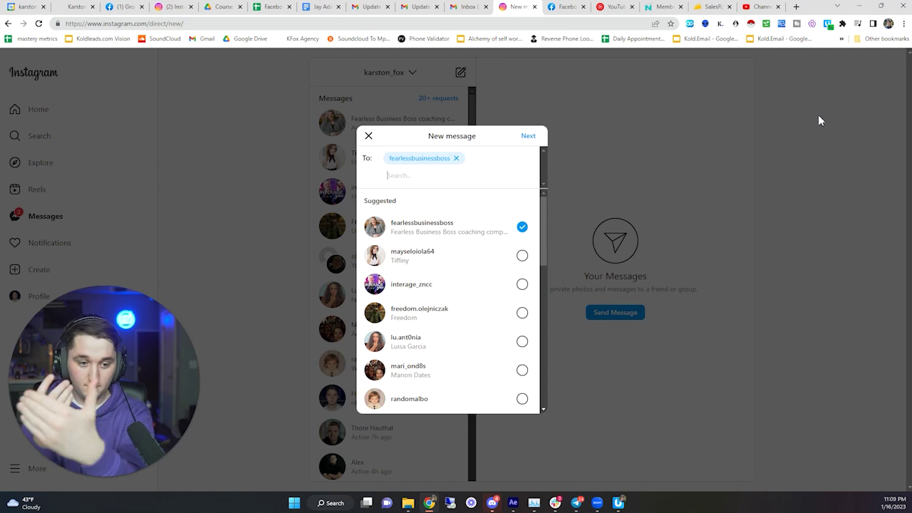
key("Return")
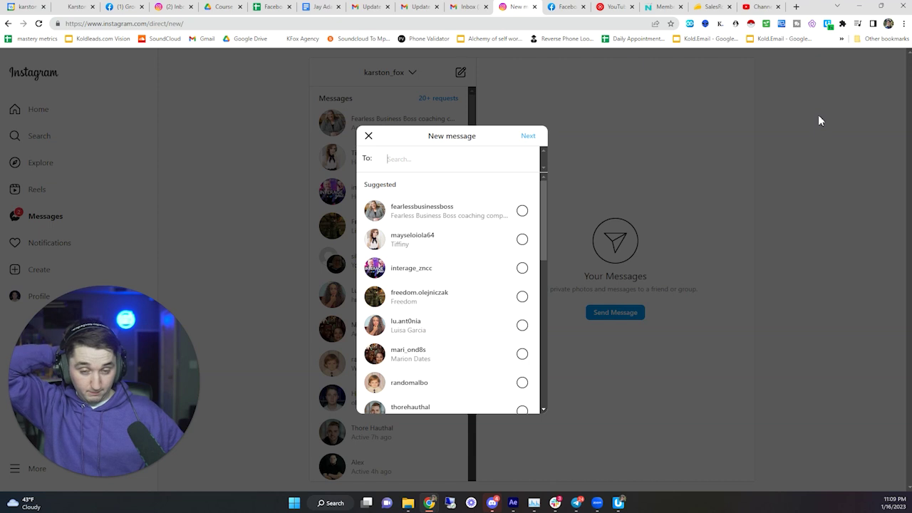
- Send 'hey, hows it going?' to the searched business-motivation account
key("ctrl+v")
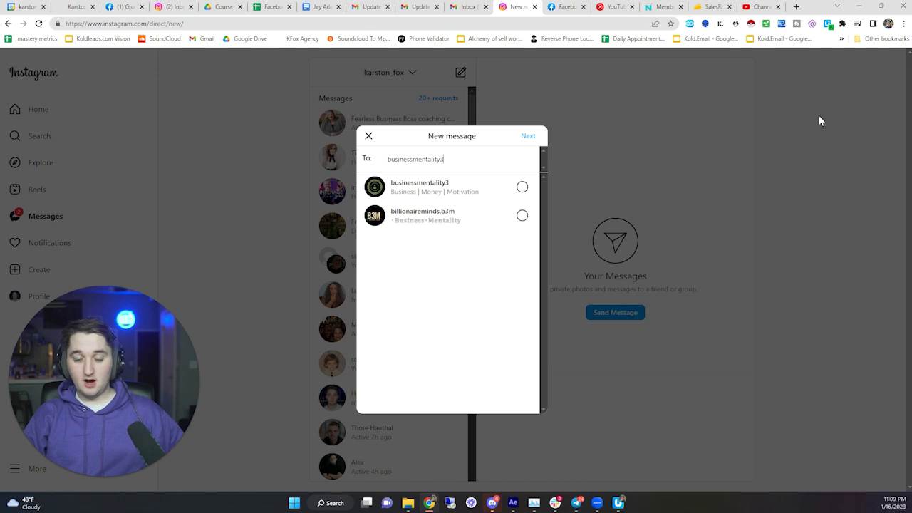
key("Return")
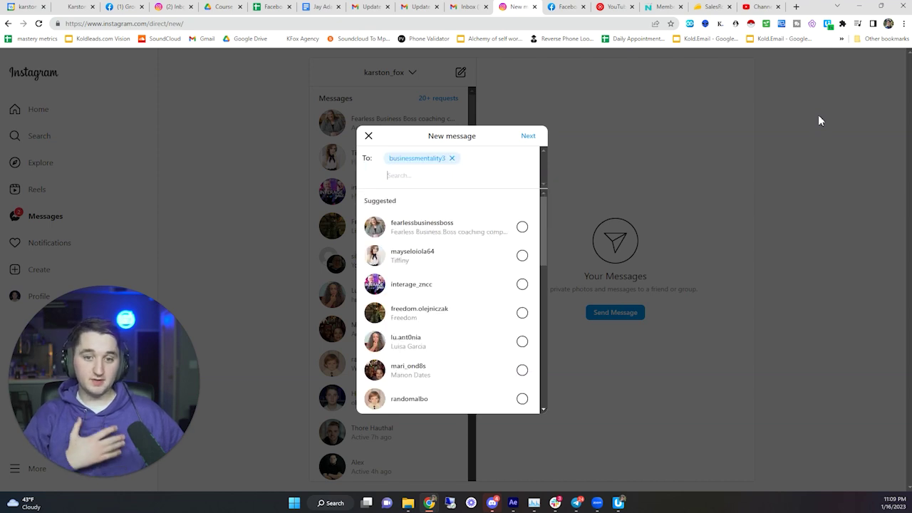
key("Return")
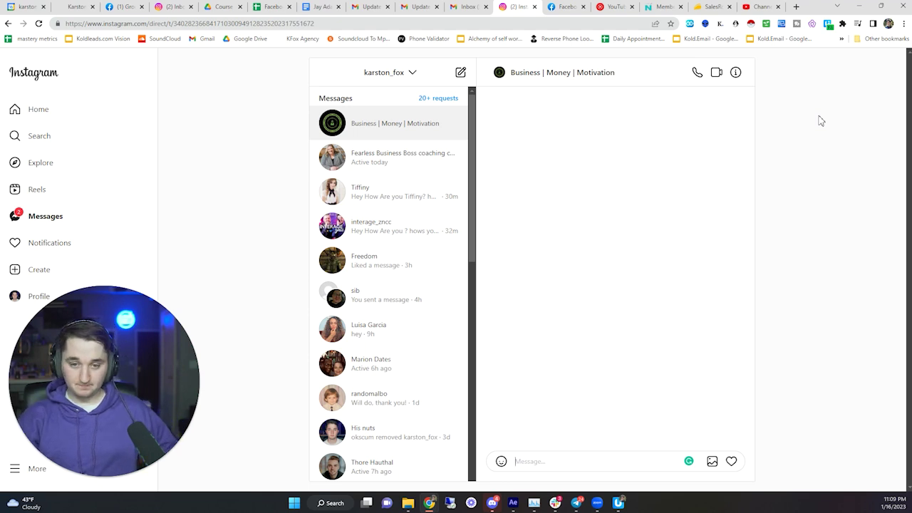
key("ctrl+v")
key("Return")
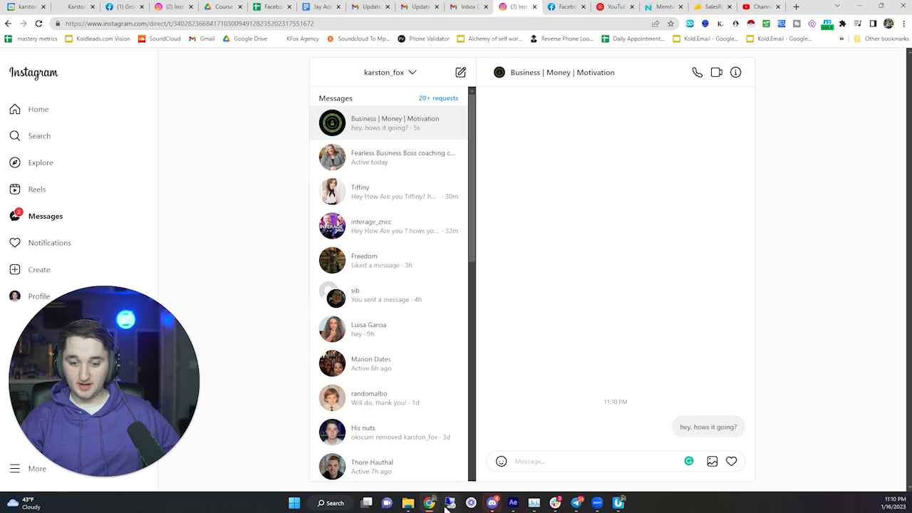
- Stop the running macro from the UI.Vision window
mouse_move(432, 502)
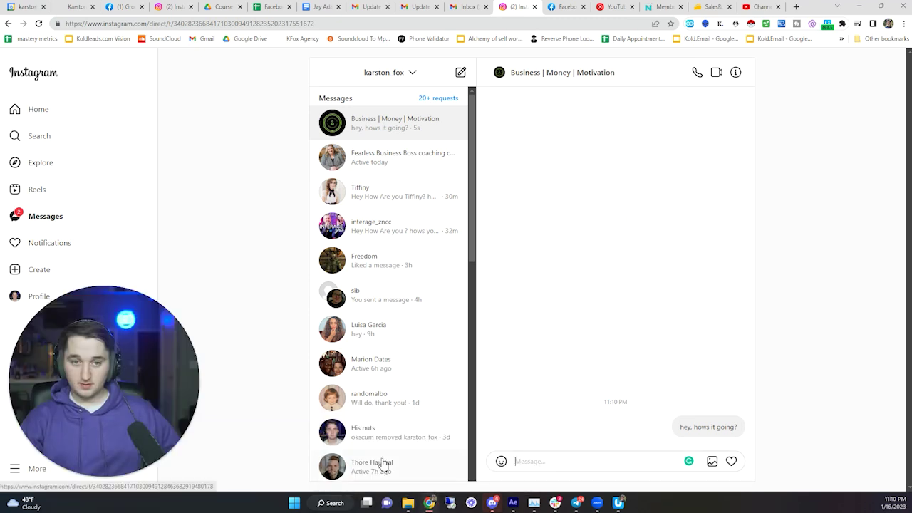
left_click(617, 505)
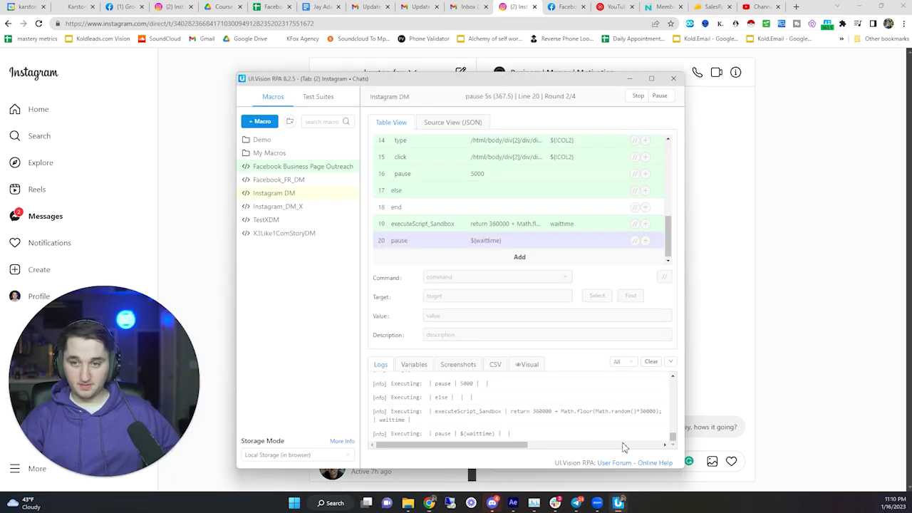
left_click(645, 96)
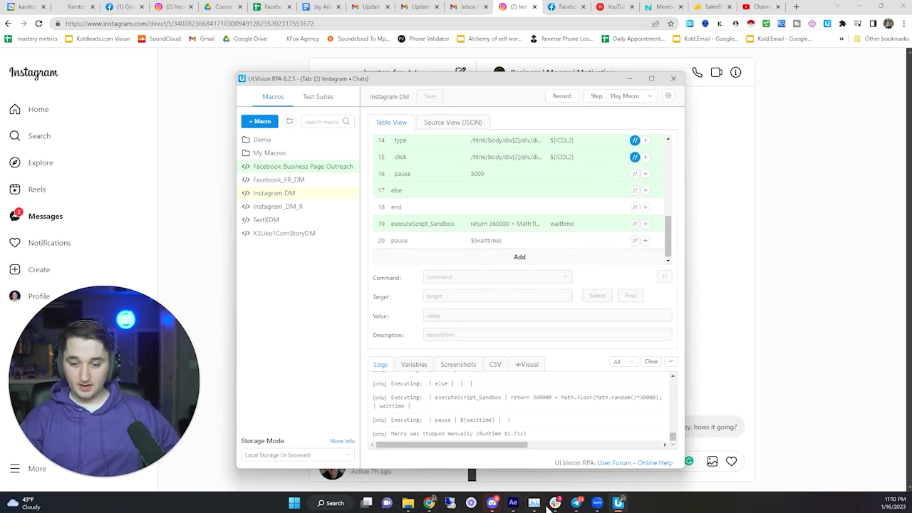
- Switch to the Appointment Booking course tab and collapse the Massive Database section
mouse_move(429, 504)
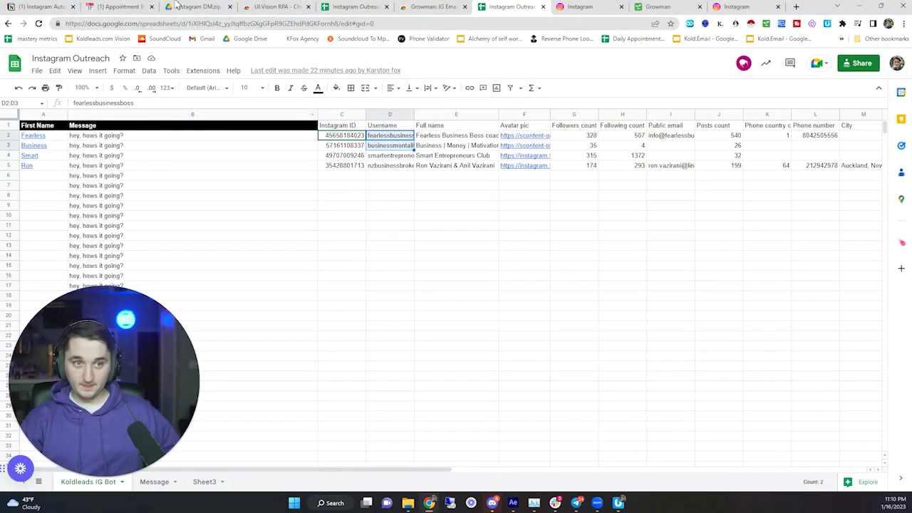
left_click(491, 456)
left_click(121, 7)
scroll(370, 318, "down", 3)
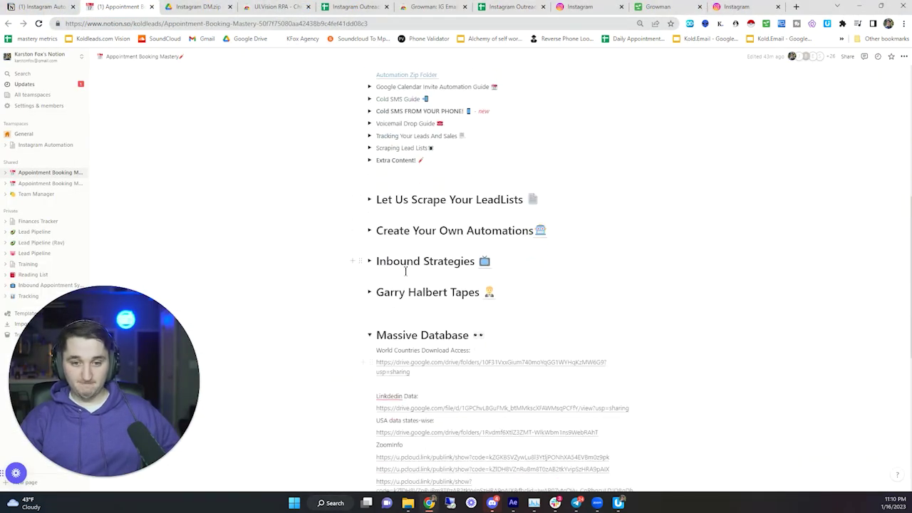
left_click(370, 335)
left_click_drag(487, 388, 301, 206)
left_click(303, 210)
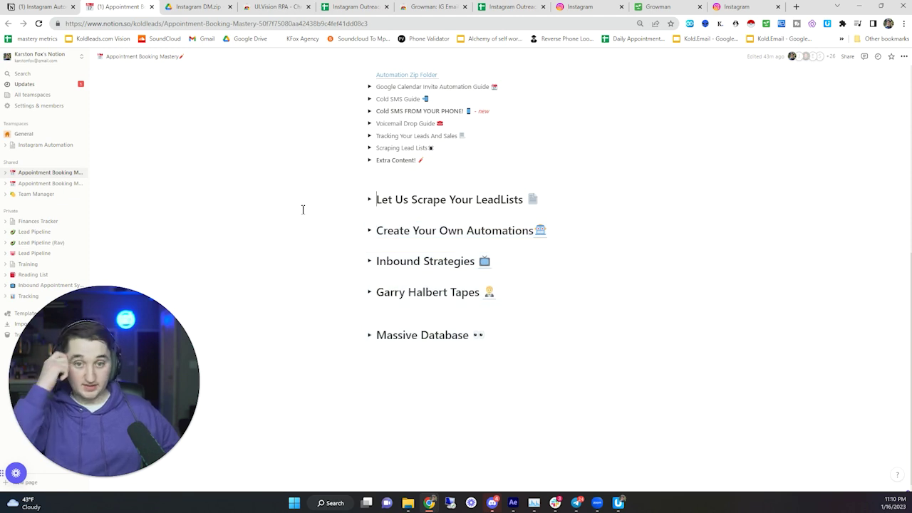
- Select the UI Vision code, then expand and collapse the Google Calendar Invite Automation Guide
scroll(333, 227, "up", 1)
scroll(332, 227, "up", 3)
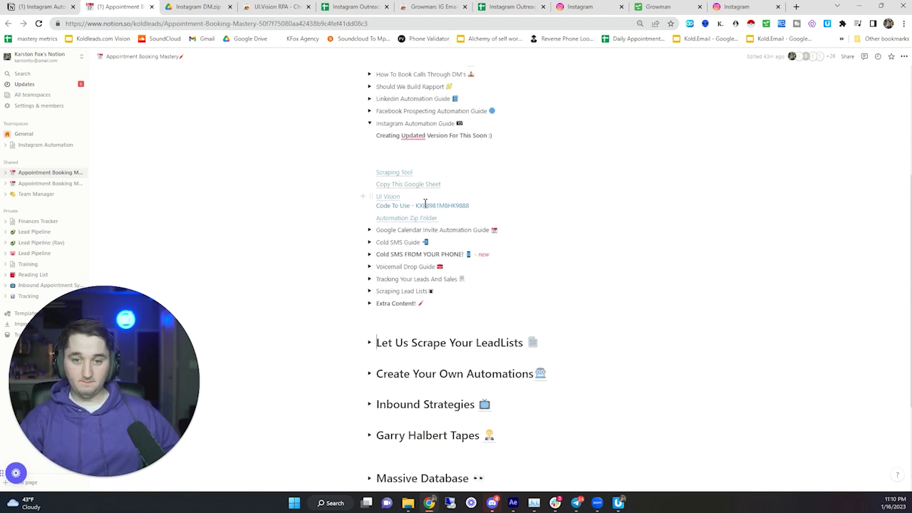
double_click(438, 205)
left_click_drag(448, 208, 303, 185)
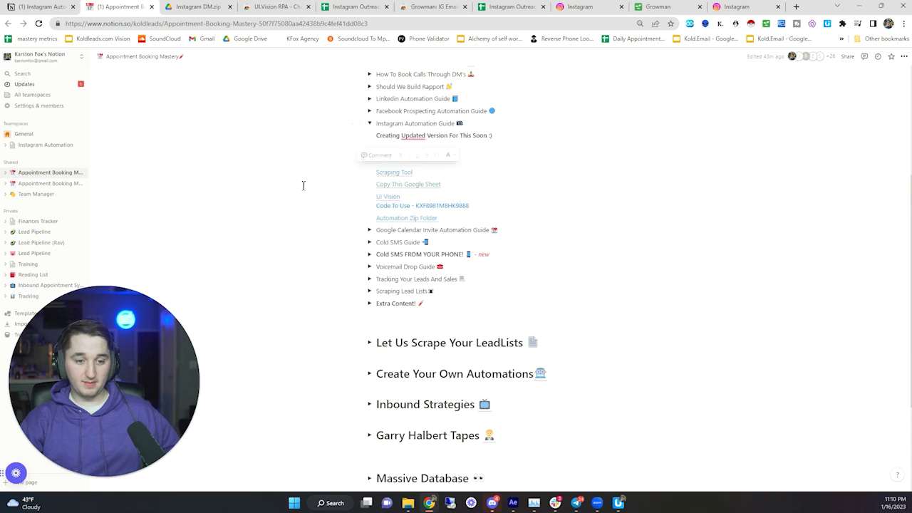
scroll(299, 188, "up", 1)
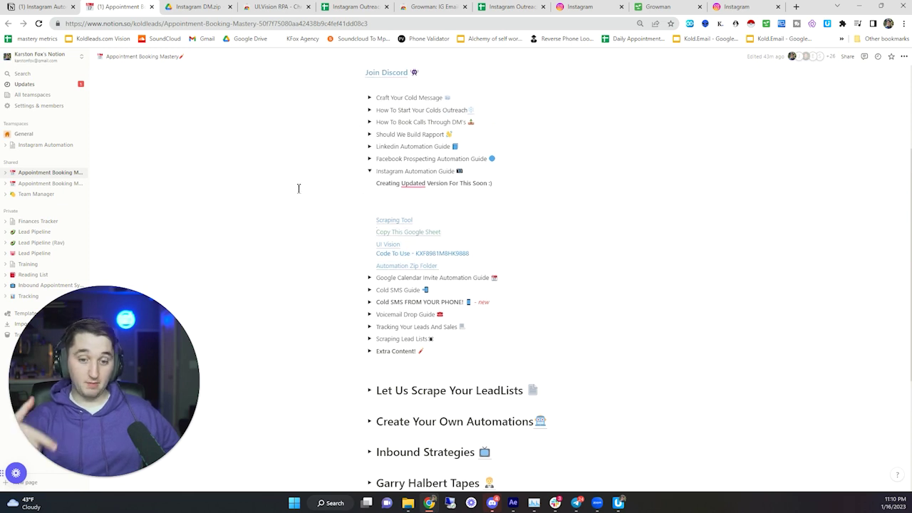
left_click(370, 278)
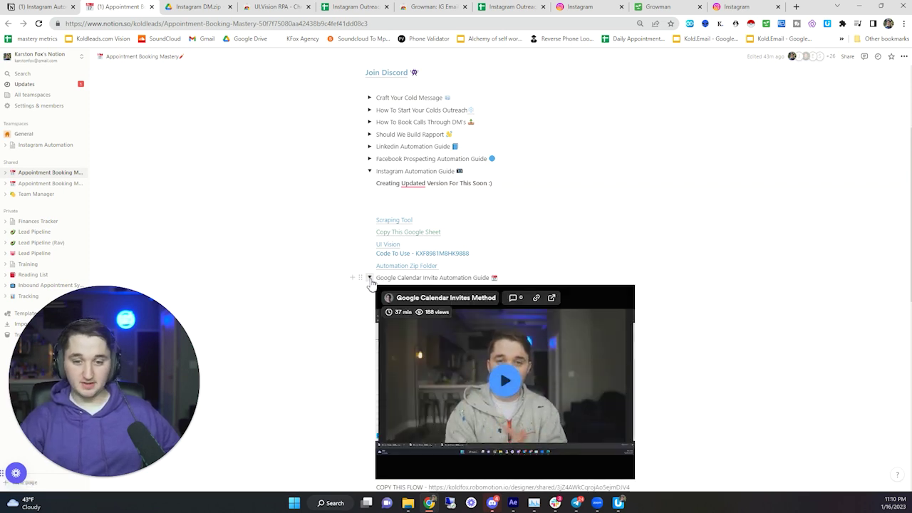
left_click(369, 278)
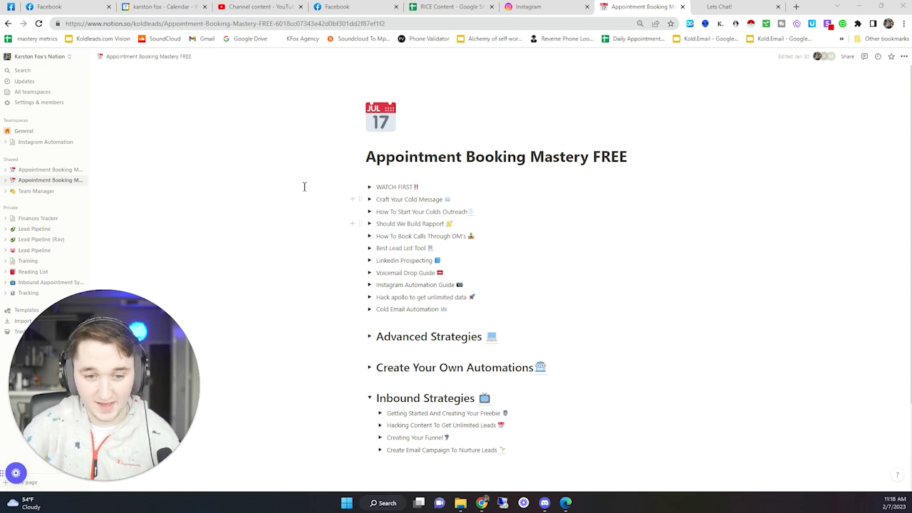
left_click_drag(304, 184, 638, 400)
left_click(700, 383)
scroll(700, 383, "up", 2)
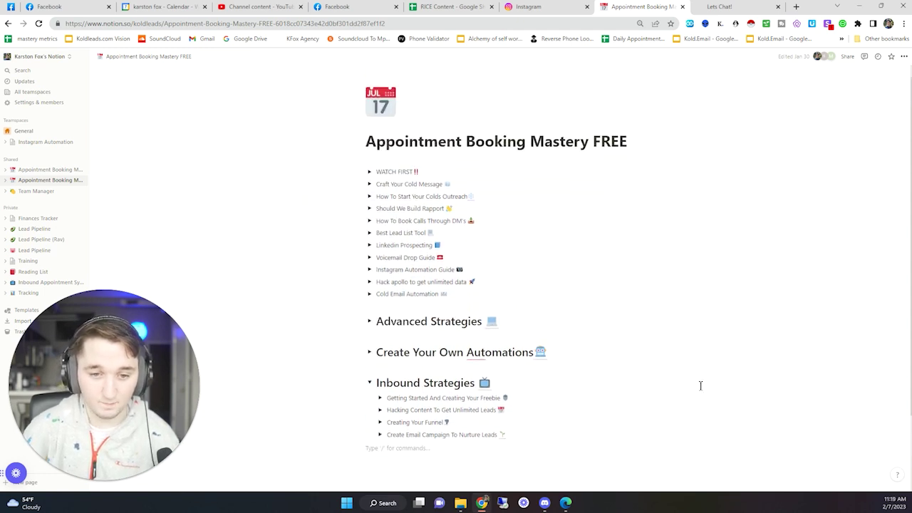
left_click_drag(338, 179, 339, 228)
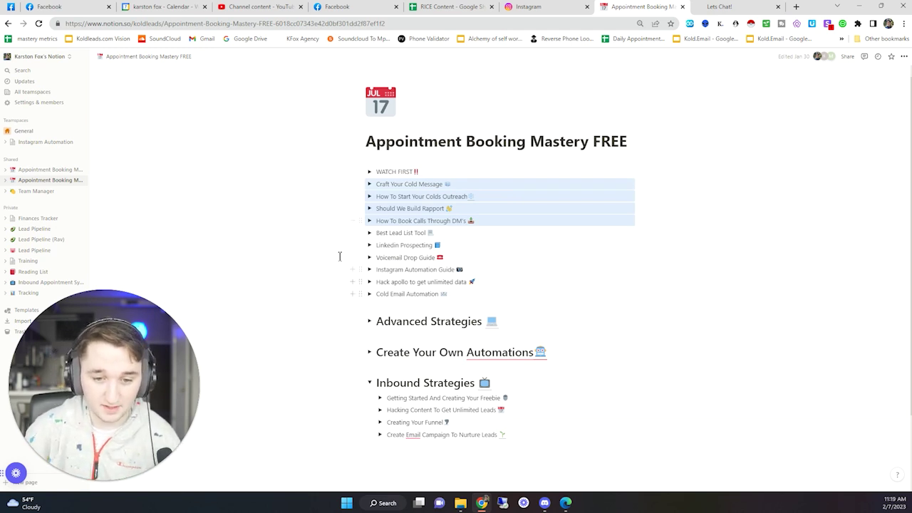
left_click_drag(339, 256, 302, 278)
left_click(304, 279)
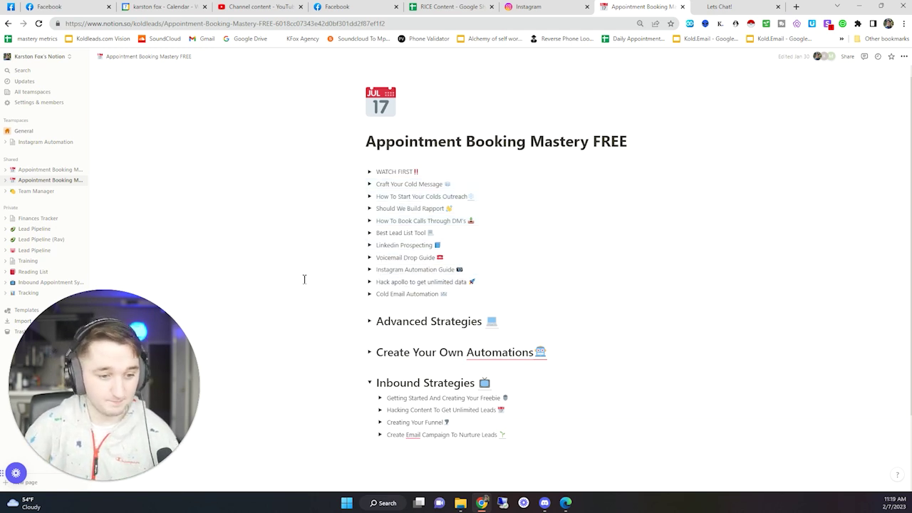
left_click_drag(333, 243, 304, 268)
left_click(304, 268)
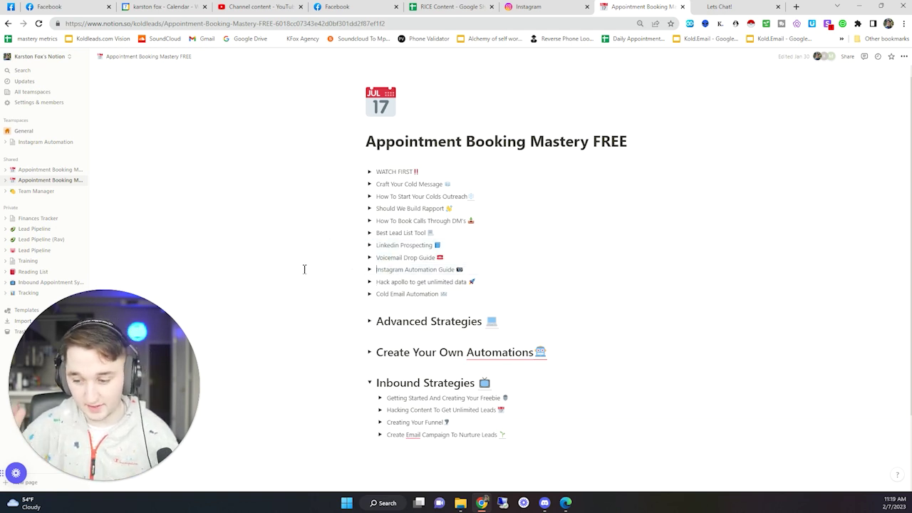
- Open the full Appointment Booking Mastery page from the sidebar's Shared section
left_click_drag(314, 185, 685, 418)
left_click(685, 418)
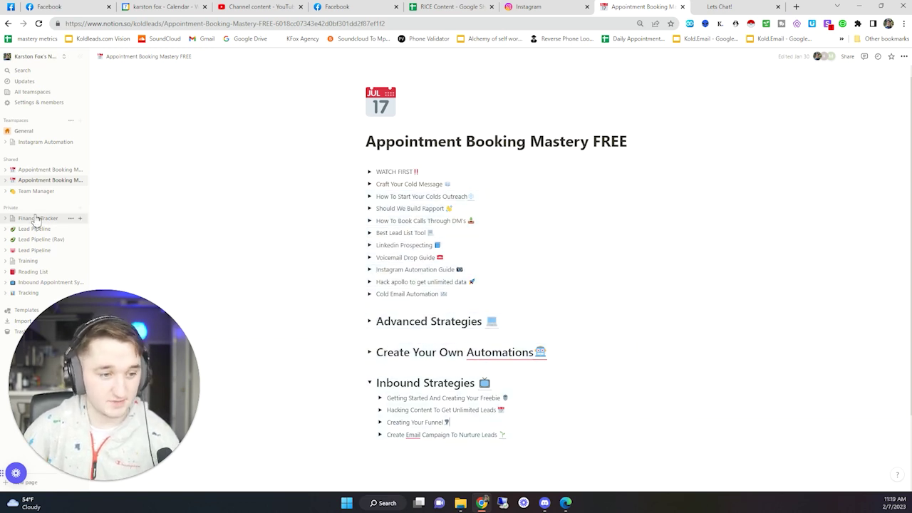
left_click_drag(359, 232, 50, 170)
left_click(50, 171)
- Highlight the Facebook Prospecting, WhatsApp and 'Cold SMS FROM YOUR PHONE!' lesson titles
left_click_drag(281, 255, 605, 403)
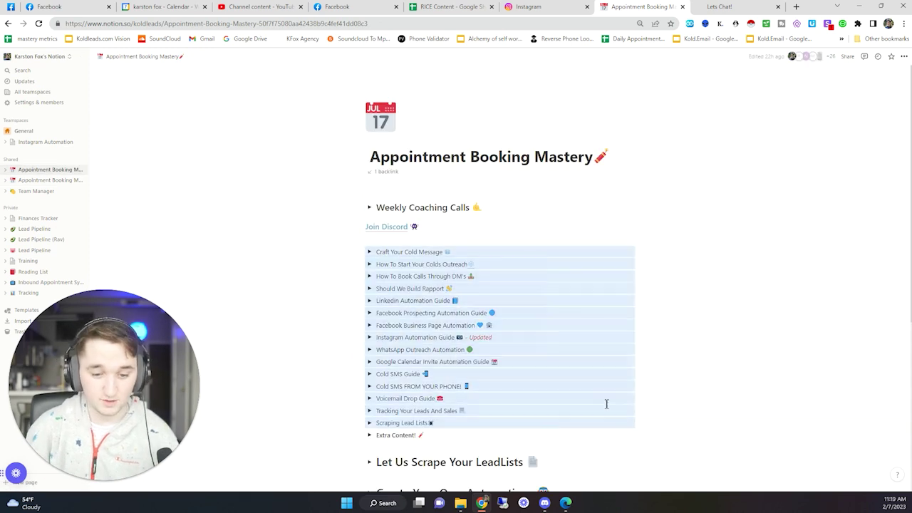
scroll(682, 360, "down", 1)
left_click_drag(706, 340, 291, 190)
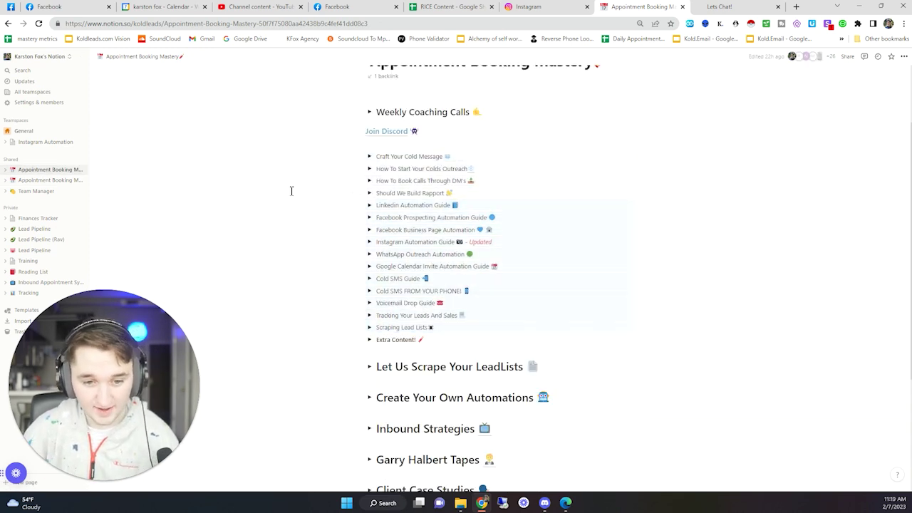
left_click(292, 189)
left_click_drag(379, 217, 521, 215)
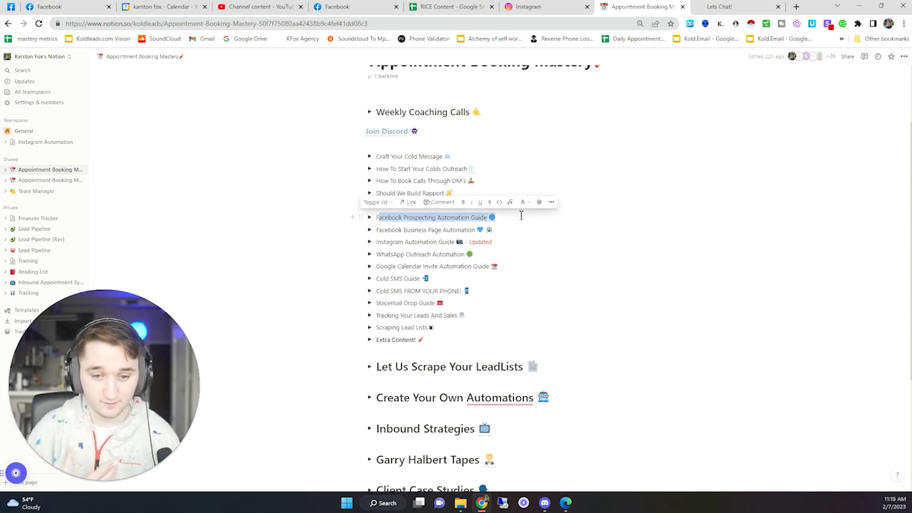
left_click_drag(382, 255, 464, 253)
left_click_drag(388, 291, 441, 292)
double_click(450, 291)
left_click(431, 292)
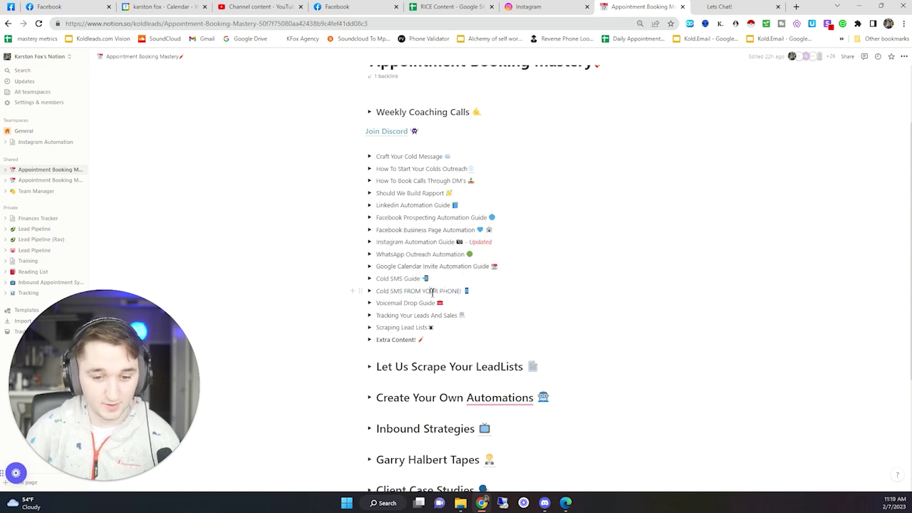
triple_click(432, 292)
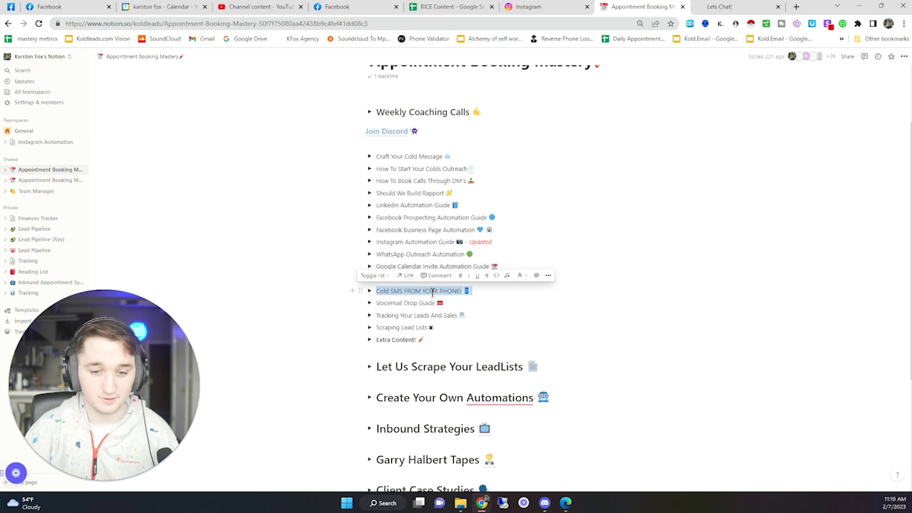
- Select the lessons down to Extra Content!, then expand Weekly Coaching Calls for the Monday and Thursday slots
double_click(389, 257)
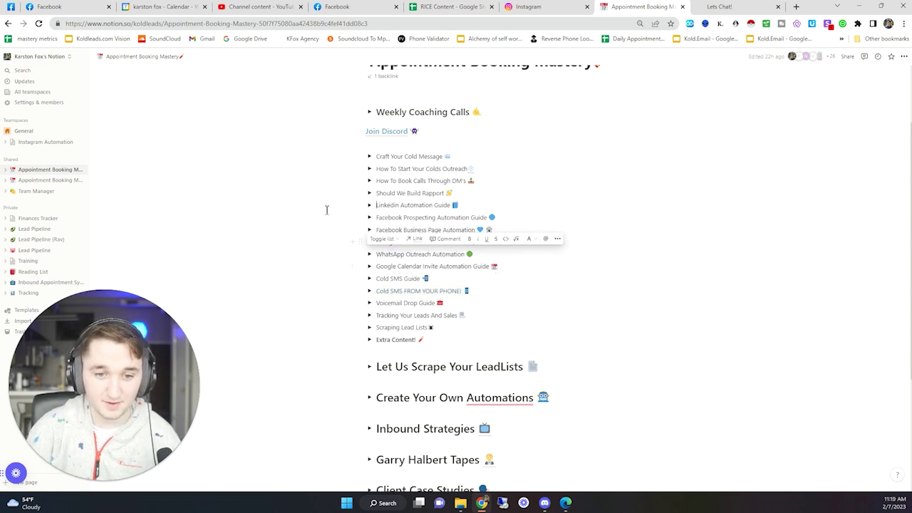
left_click_drag(312, 139, 611, 359)
left_click(686, 349)
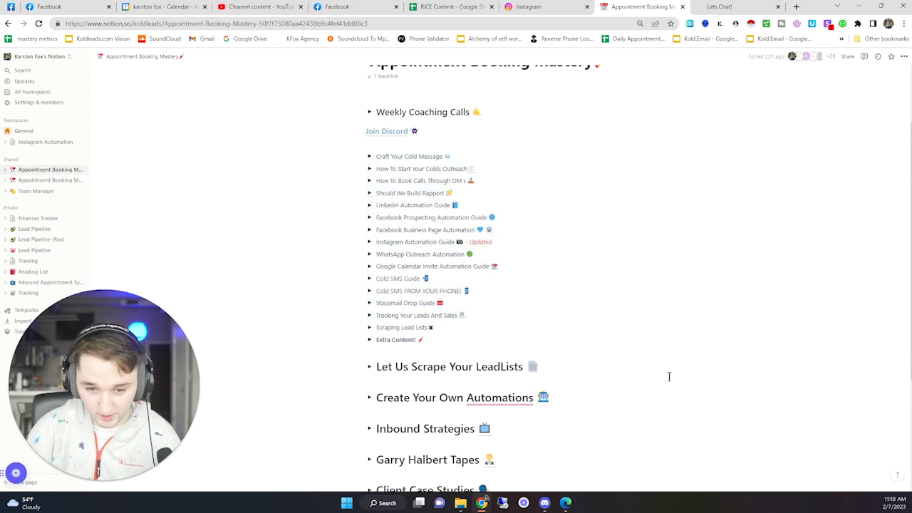
left_click(369, 112)
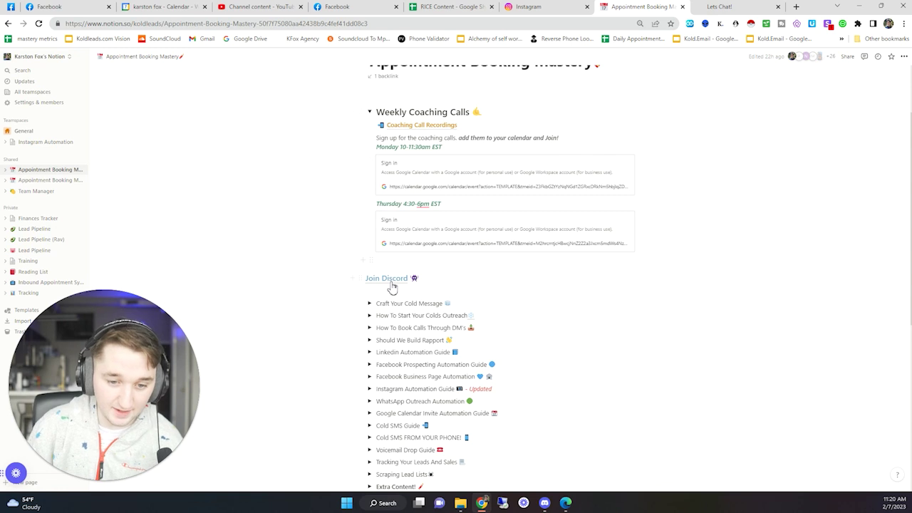
- Bring up the Discord community and switch to the #wins channel
left_click(545, 504)
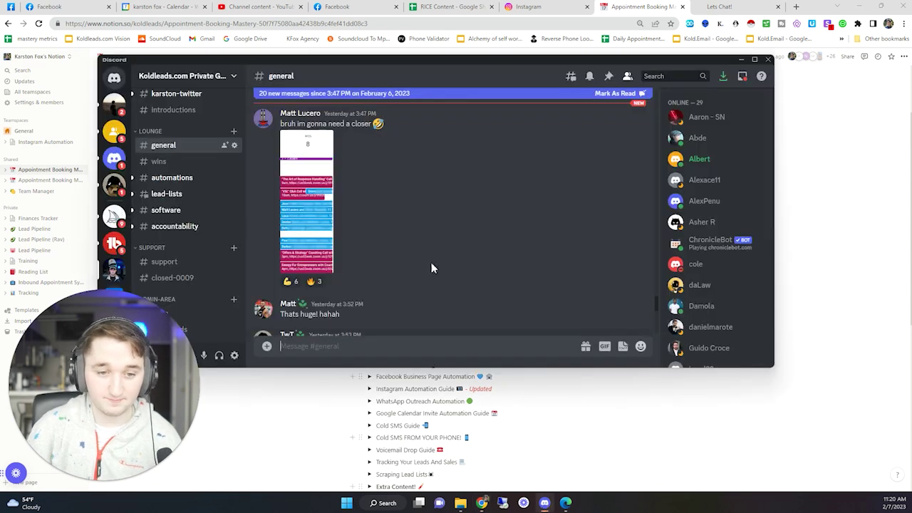
scroll(359, 193, "up", 1)
scroll(358, 193, "down", 1)
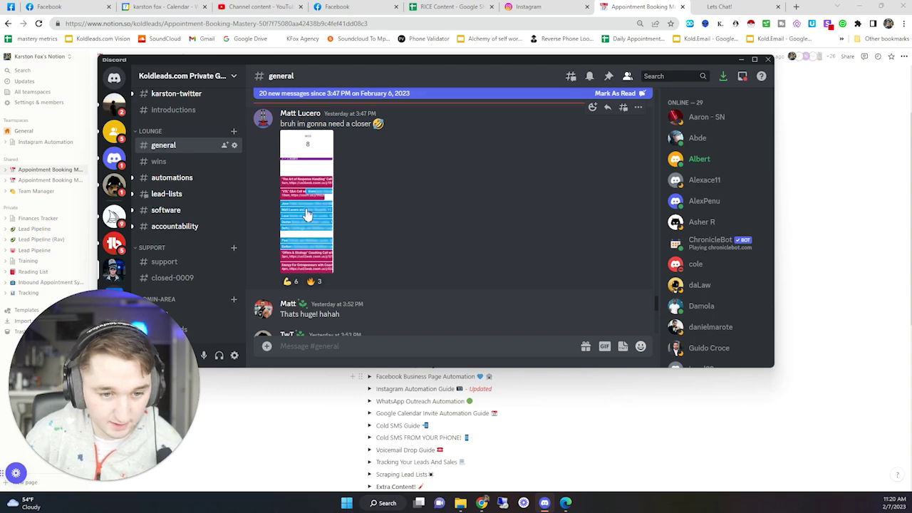
left_click(182, 163)
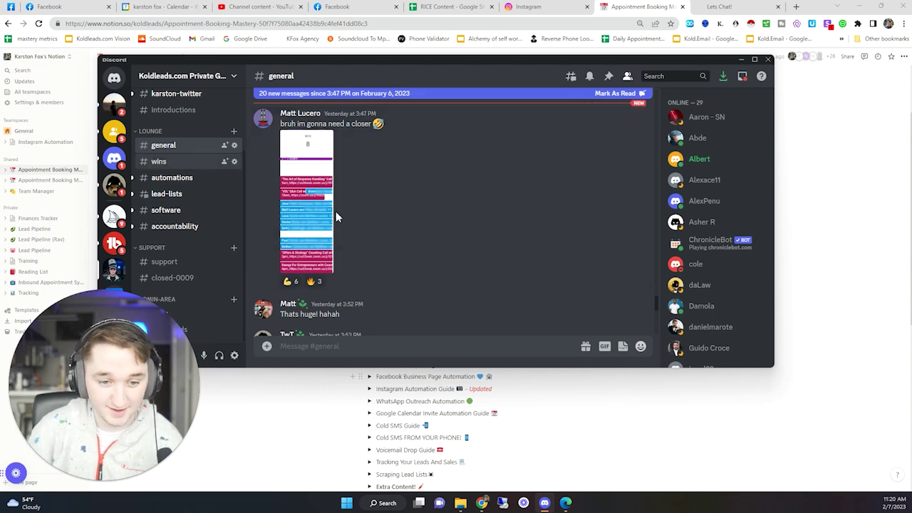
scroll(335, 217, "down", 10)
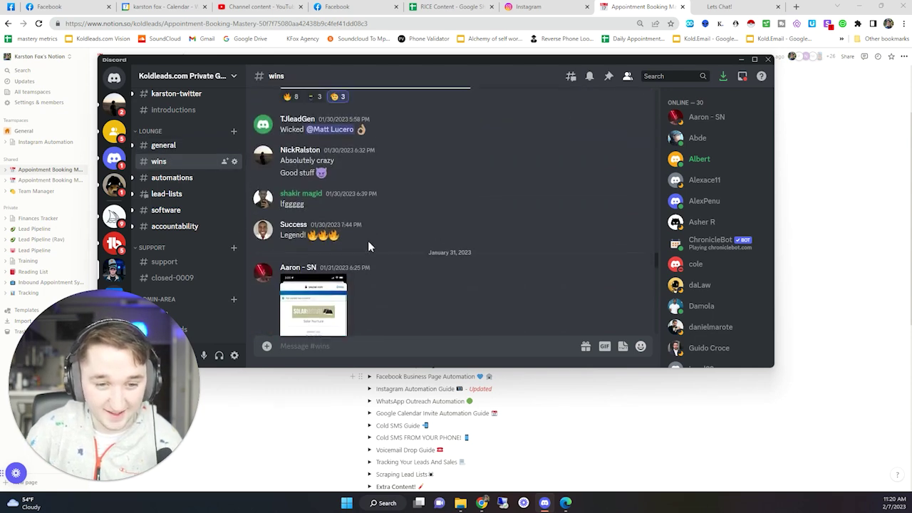
scroll(367, 240, "up", 4)
- Highlight the setup fee figures and a member's win message in the #wins posts
left_click_drag(282, 263, 384, 263)
scroll(383, 264, "down", 3)
scroll(383, 263, "up", 4)
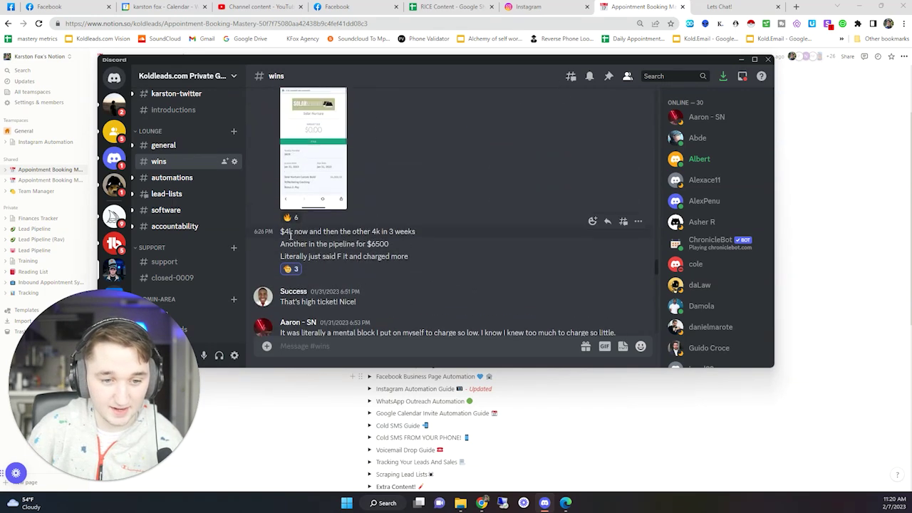
left_click_drag(289, 232, 412, 258)
scroll(352, 246, "down", 6)
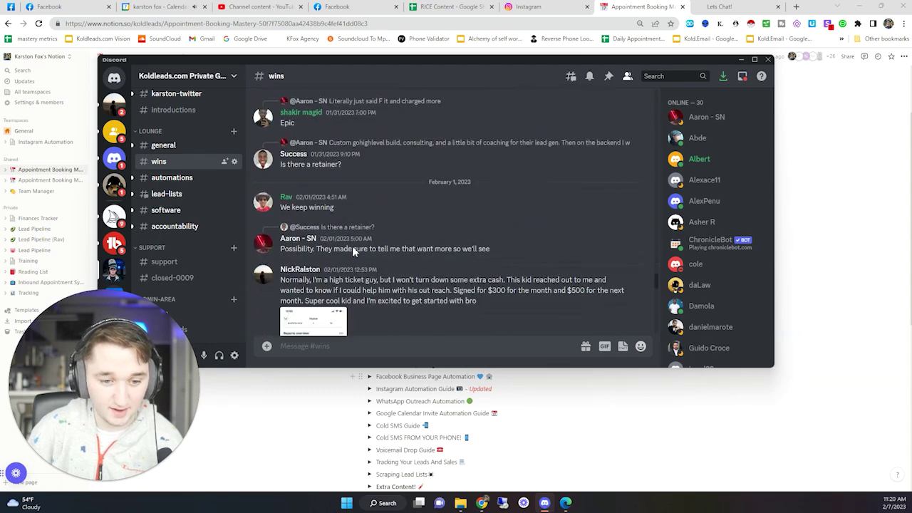
triple_click(431, 199)
- Highlight the $500 setup fee client win, then return to the Notion course page
scroll(428, 201, "down", 5)
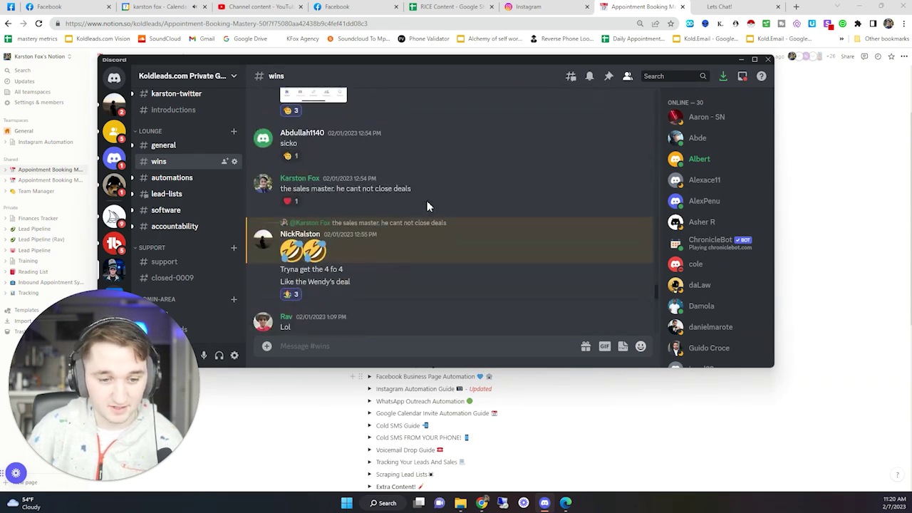
scroll(424, 208, "down", 3)
left_click_drag(292, 179, 378, 236)
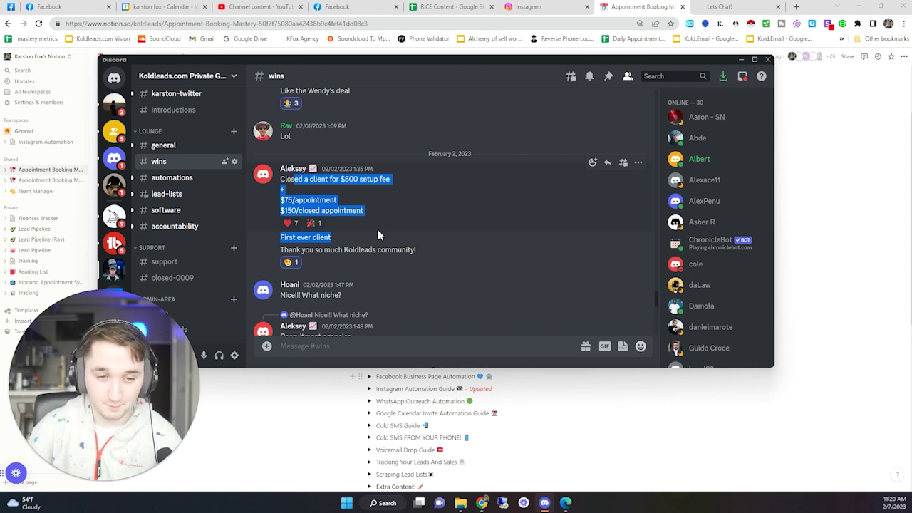
triple_click(316, 179)
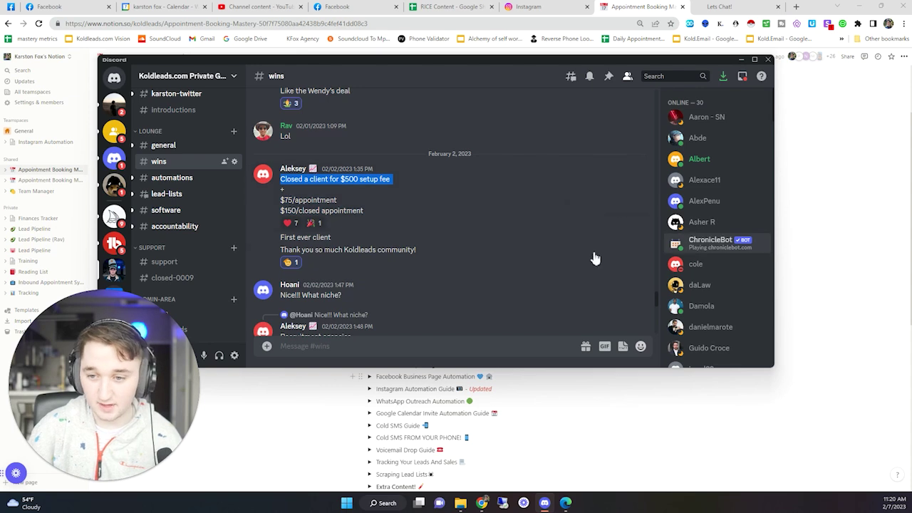
scroll(442, 265, "down", 15)
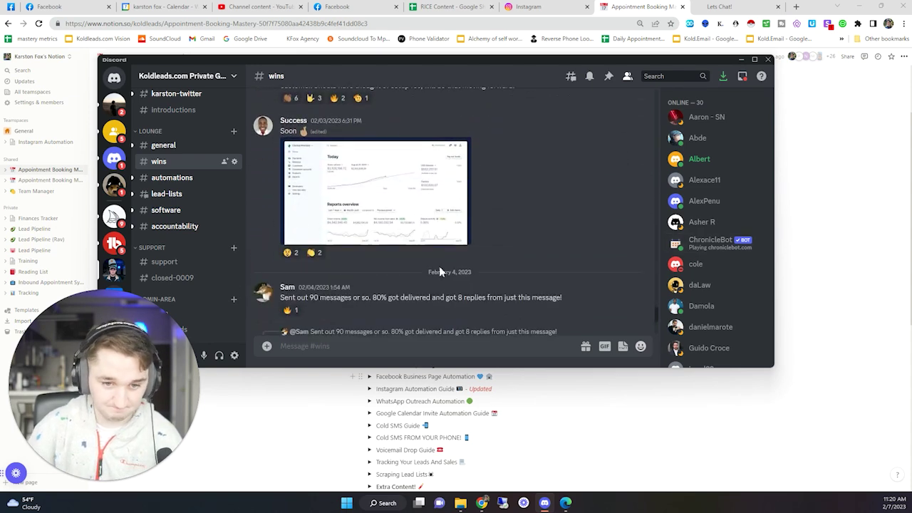
scroll(434, 264, "down", 3)
left_click(831, 204)
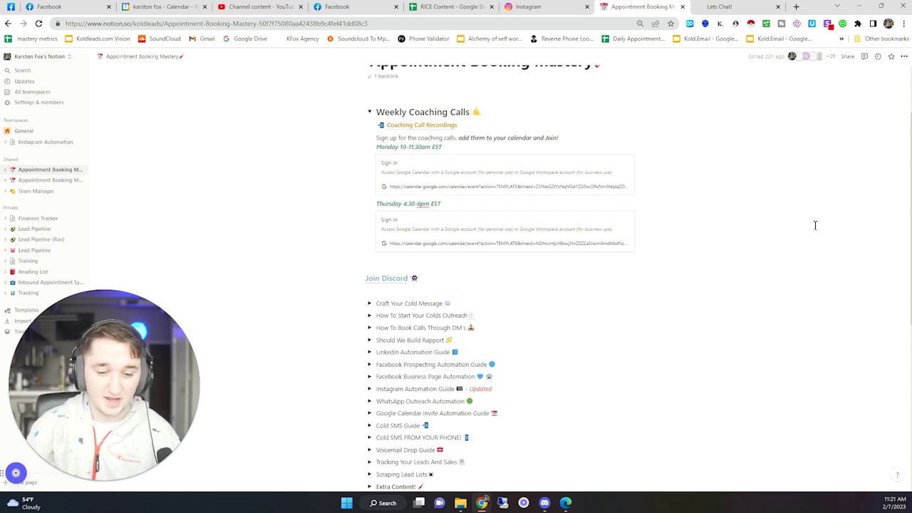
- Scroll to the Join Discord guides and highlight the WhatsApp Outreach guide title
scroll(814, 224, "down", 2)
left_click_drag(318, 215, 549, 379)
left_click(701, 377)
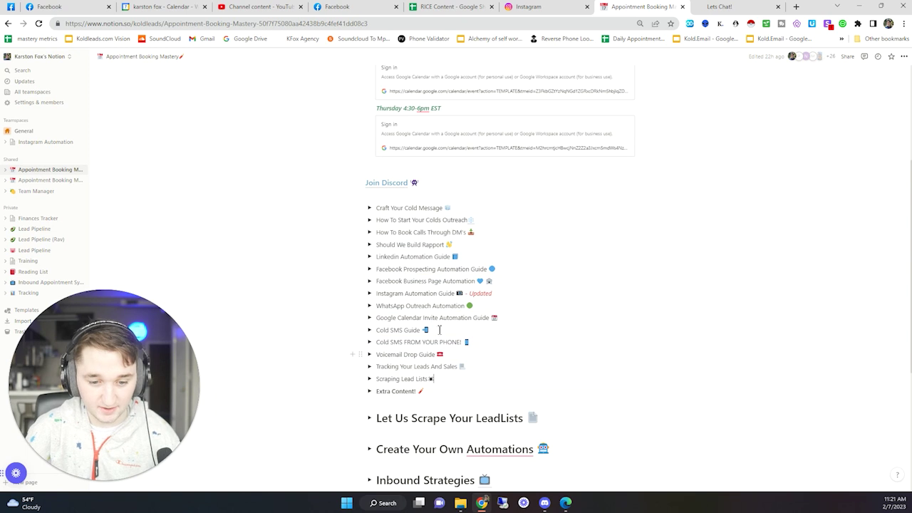
left_click_drag(386, 304, 436, 305)
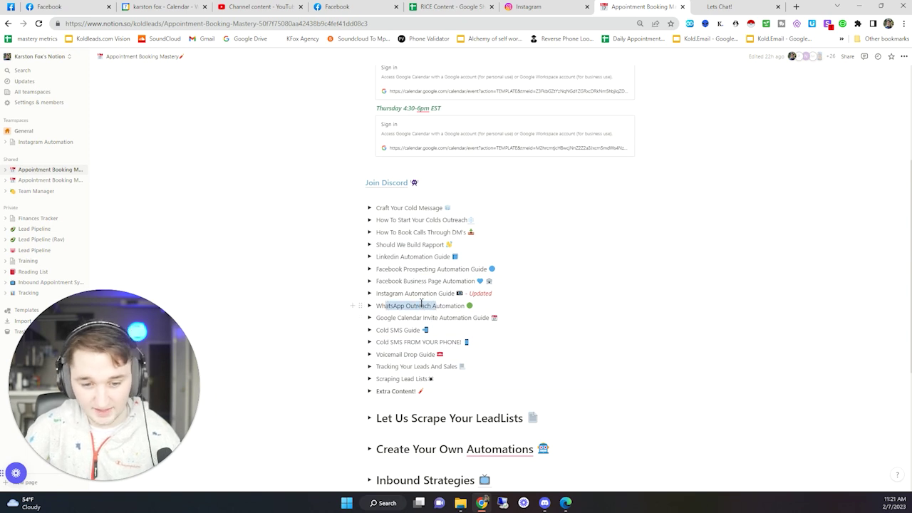
left_click(291, 267)
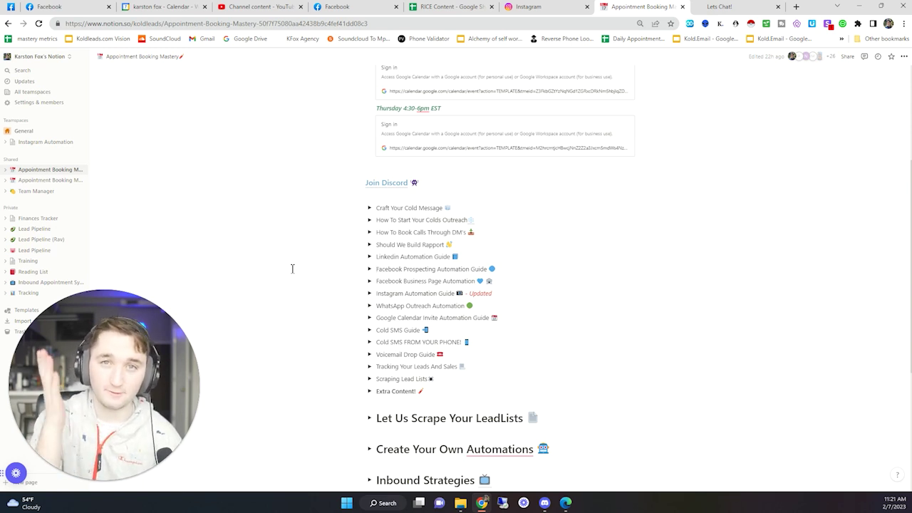
- Highlight the Facebook guide titles, then expand Let Us Scrape Your LeadLists to show the koldleads.com/scrape link
left_click_drag(291, 211, 611, 384)
left_click(659, 335)
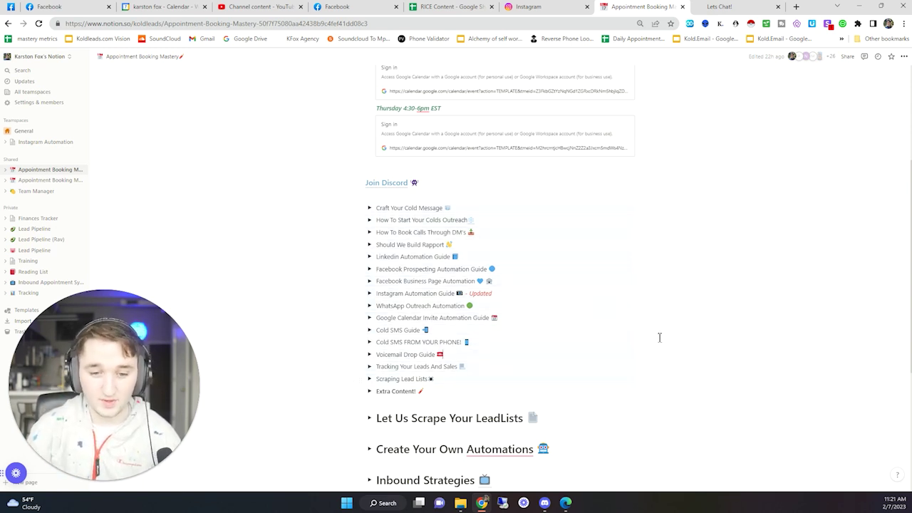
left_click_drag(389, 270, 492, 271)
left_click_drag(391, 282, 425, 366)
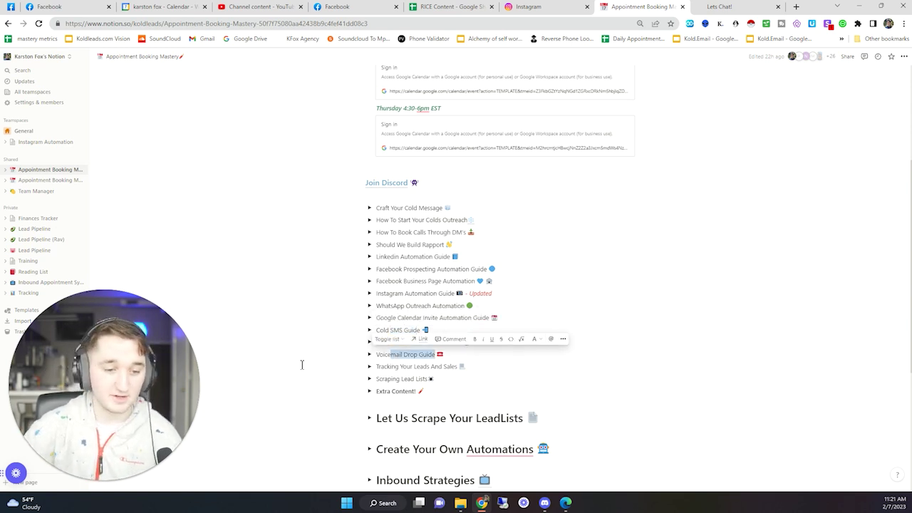
scroll(252, 284, "down", 2)
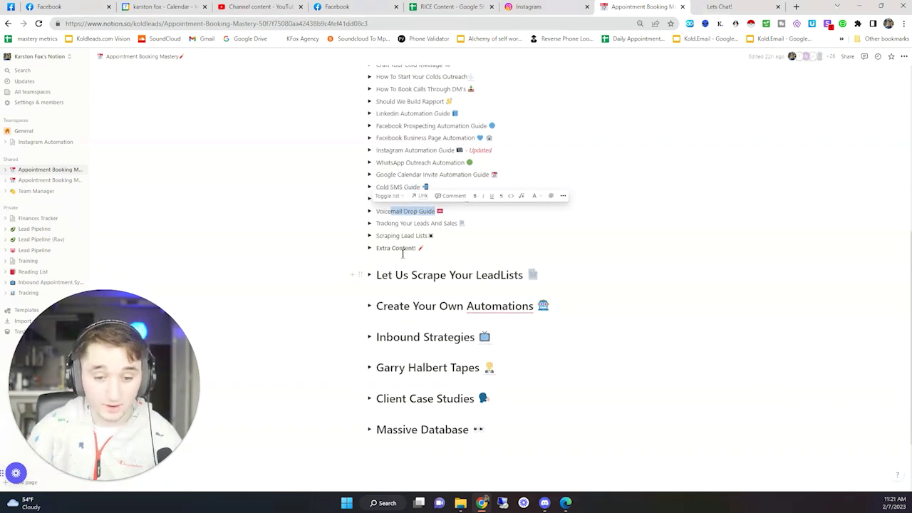
left_click(370, 275)
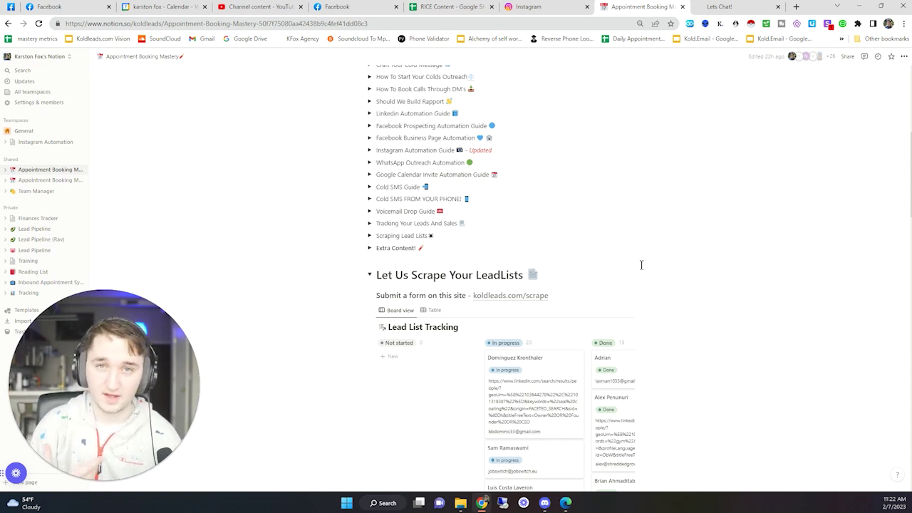
- Collapse the Let Us Scrape Your LeadLists toggle and select the blocks further down the page
scroll(553, 297, "down", 2)
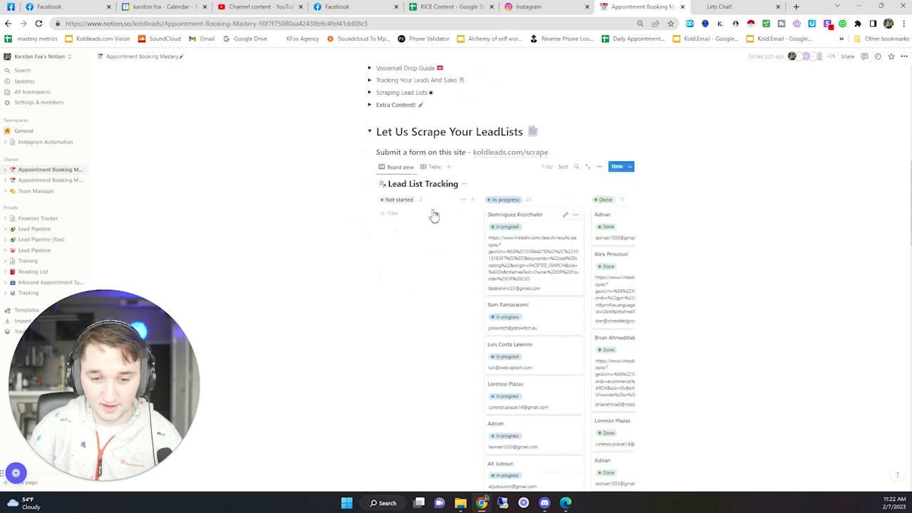
left_click(369, 132)
scroll(694, 223, "up", 2)
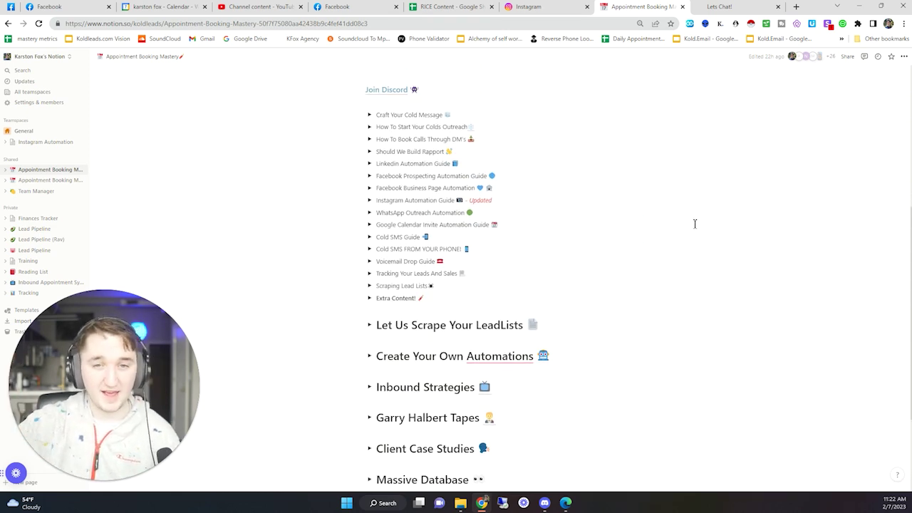
scroll(639, 213, "down", 2)
left_click_drag(303, 419, 670, 366)
left_click(671, 366)
left_click(369, 352)
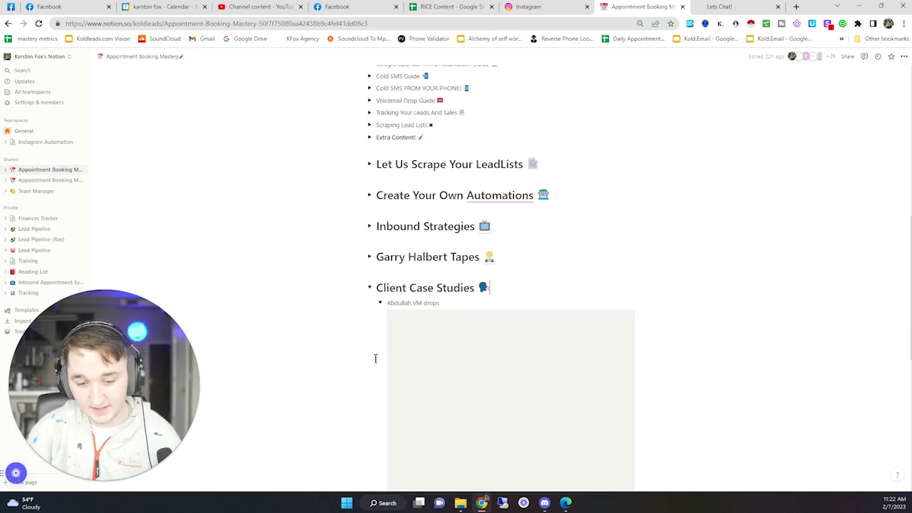
scroll(378, 362, "down", 3)
scroll(544, 320, "up", 3)
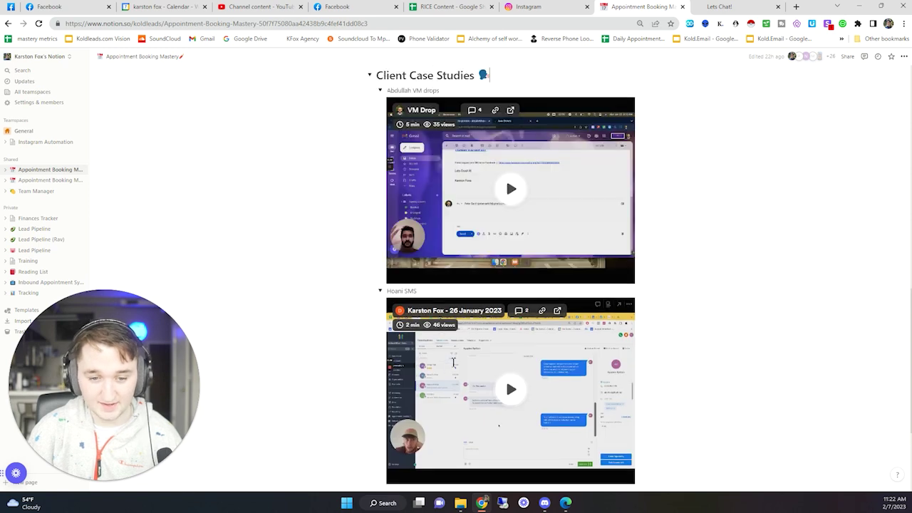
scroll(677, 305, "down", 1)
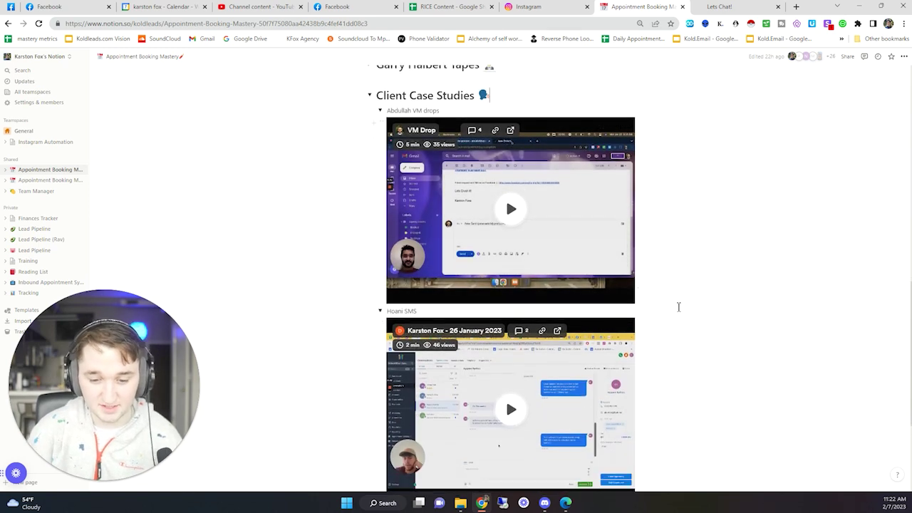
scroll(680, 306, "up", 1)
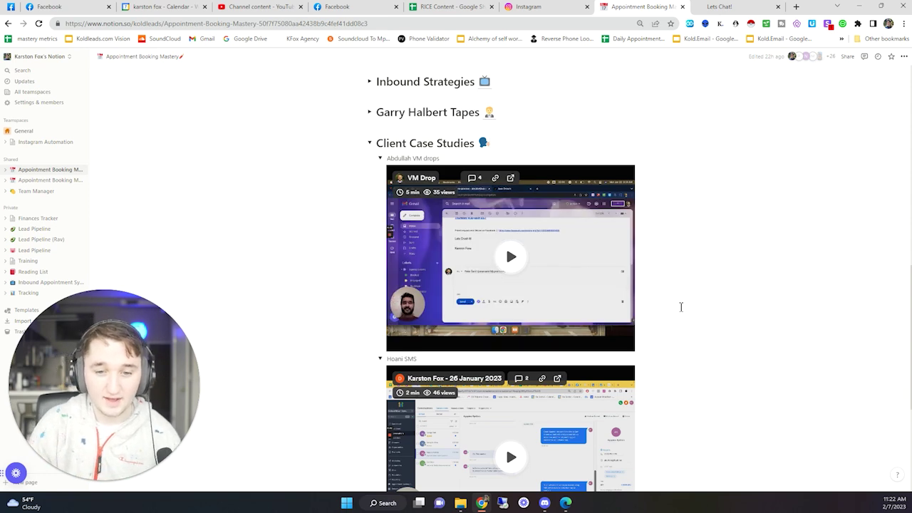
scroll(505, 207, "down", 3)
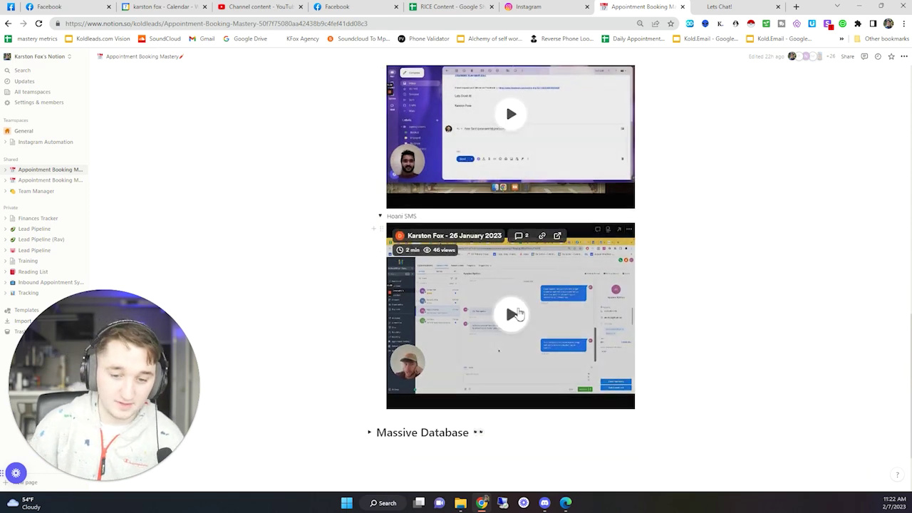
scroll(491, 285, "up", 3)
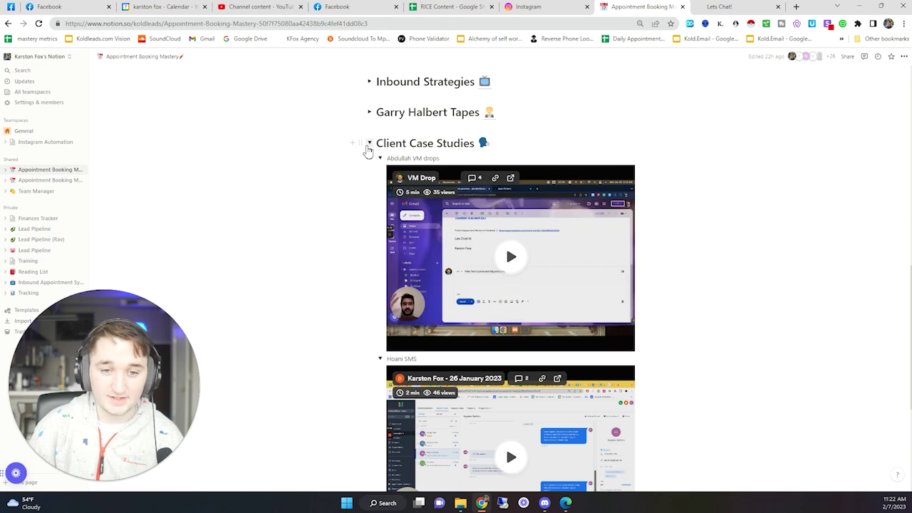
left_click(369, 144)
scroll(289, 266, "up", 3)
scroll(289, 267, "up", 3)
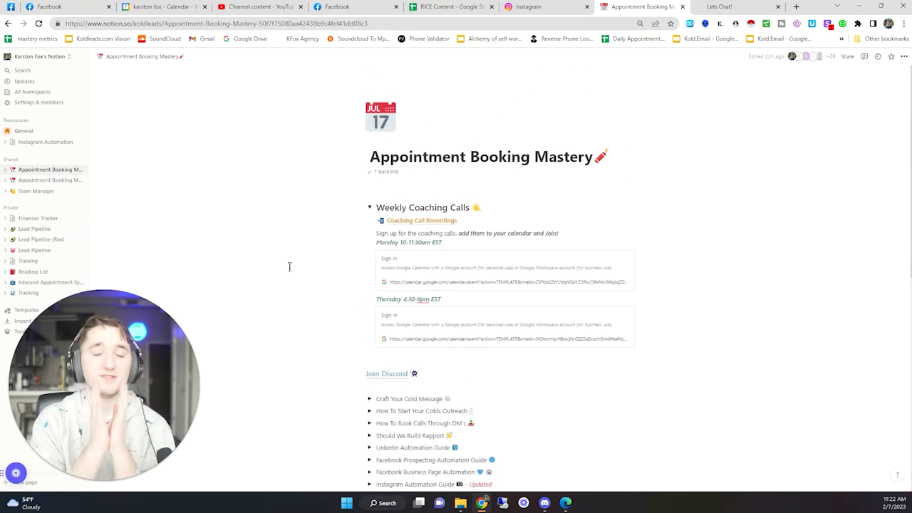